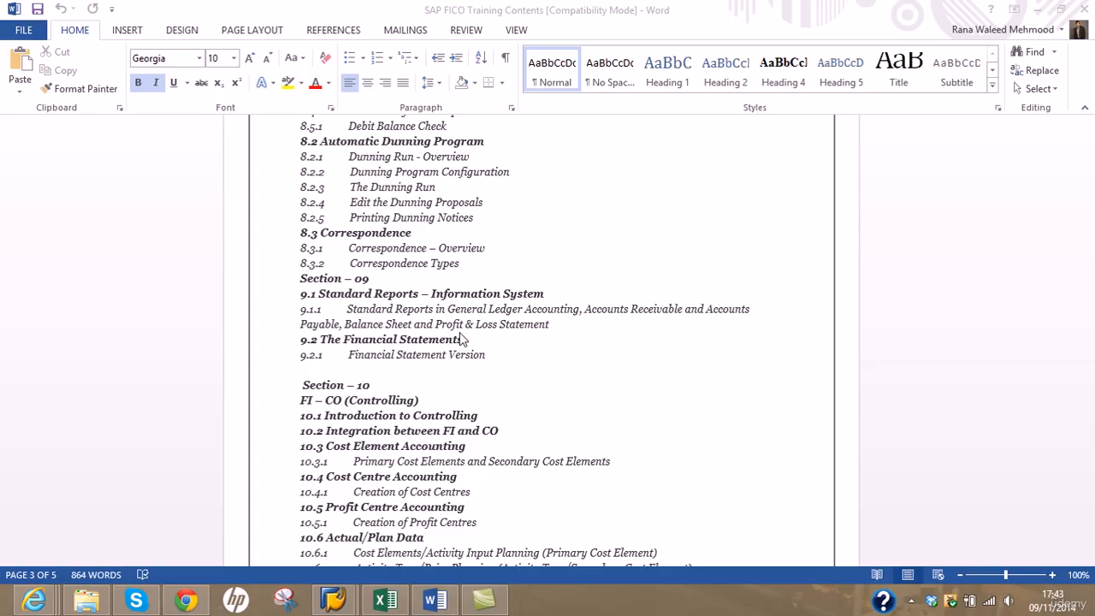
Step: Switch to SAP Easy Access and expand Accounting, Financial Accounting, General Ledger and its Reporting folder, selecting Tax Reports
{"action": "mouse_move", "coordinate": [333, 599]}
{"action": "left_click", "coordinate": [399, 518]}
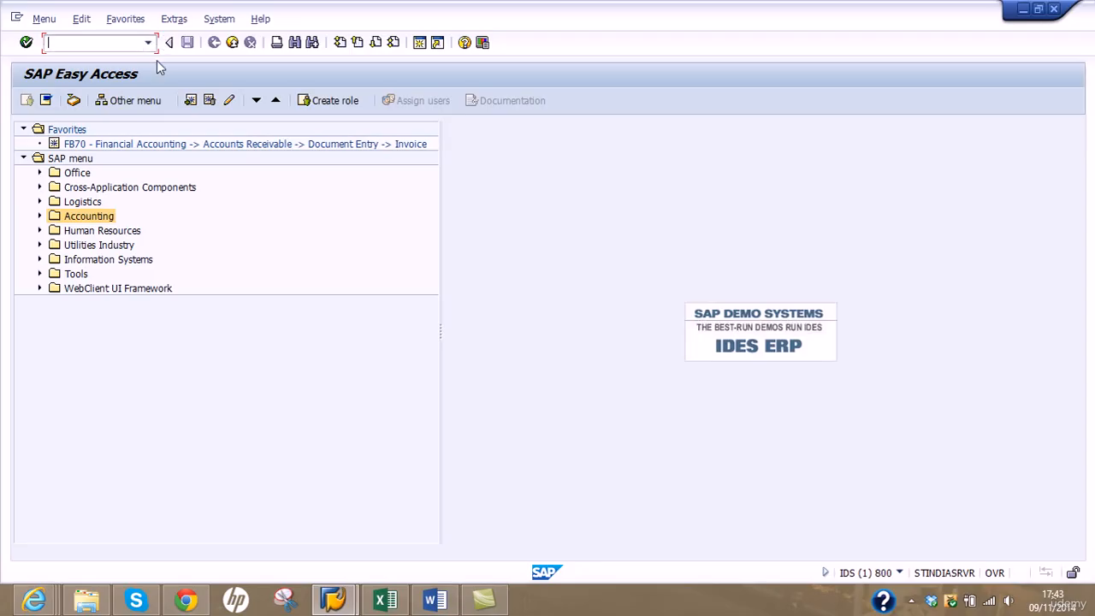
{"action": "left_click", "coordinate": [39, 216]}
{"action": "left_click", "coordinate": [54, 230]}
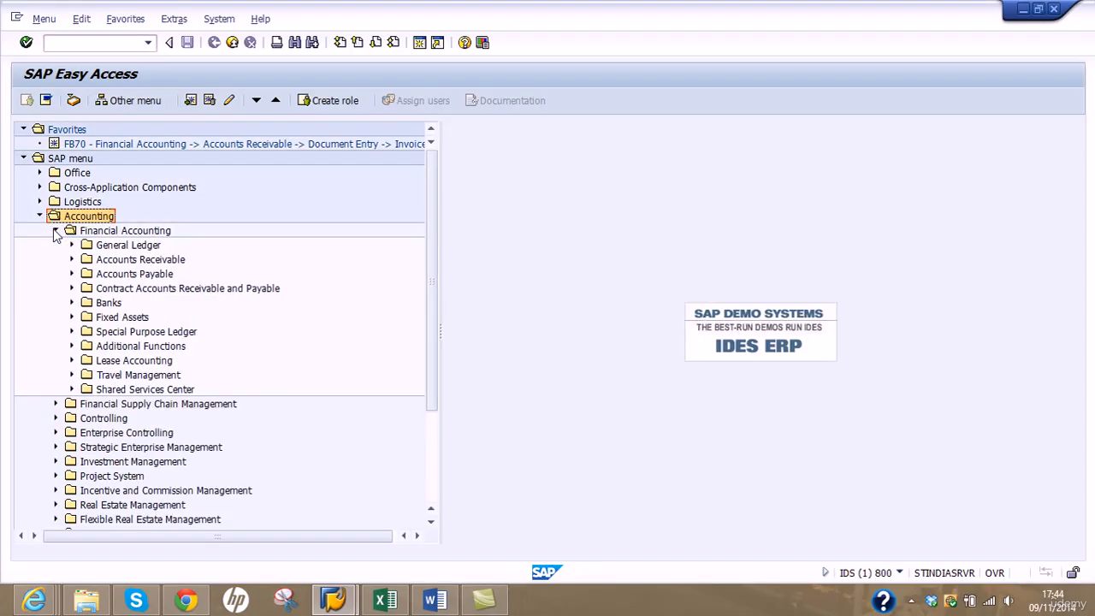
{"action": "left_click", "coordinate": [71, 245]}
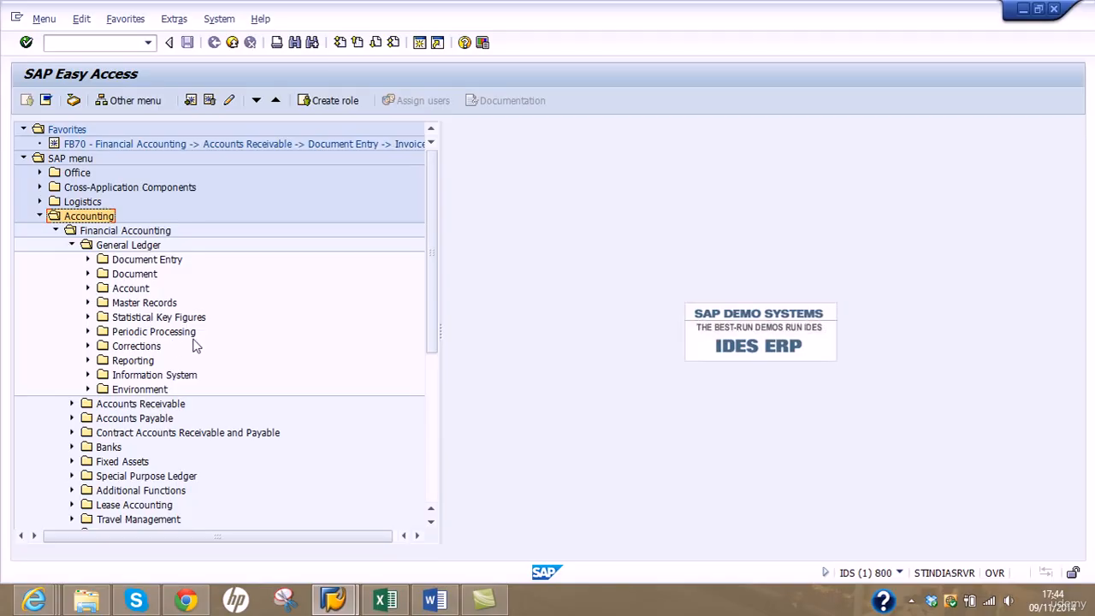
{"action": "left_click", "coordinate": [137, 361]}
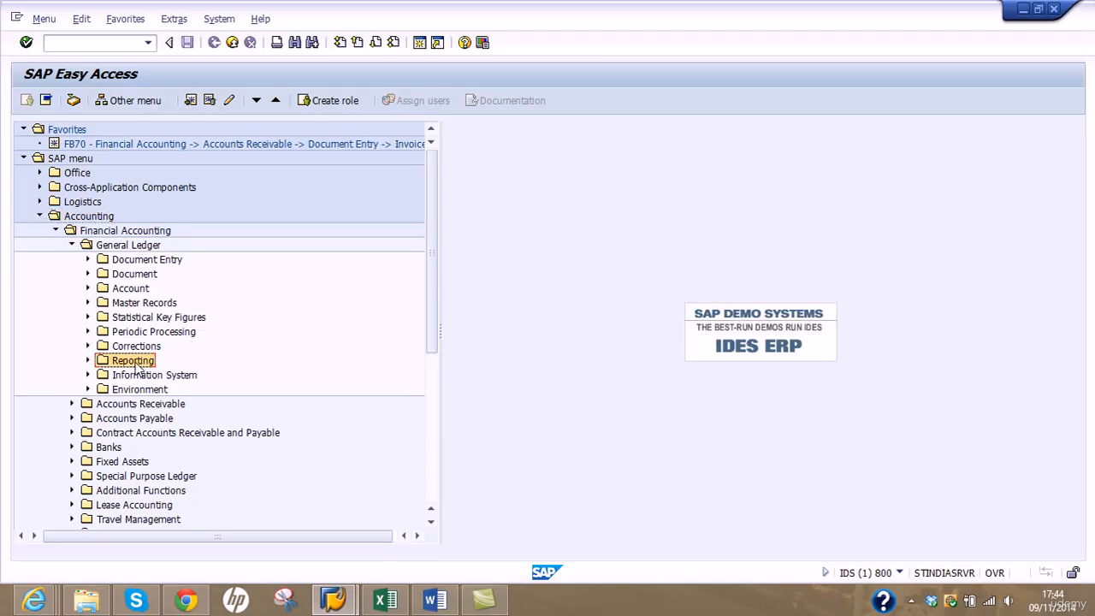
{"action": "left_click", "coordinate": [87, 362]}
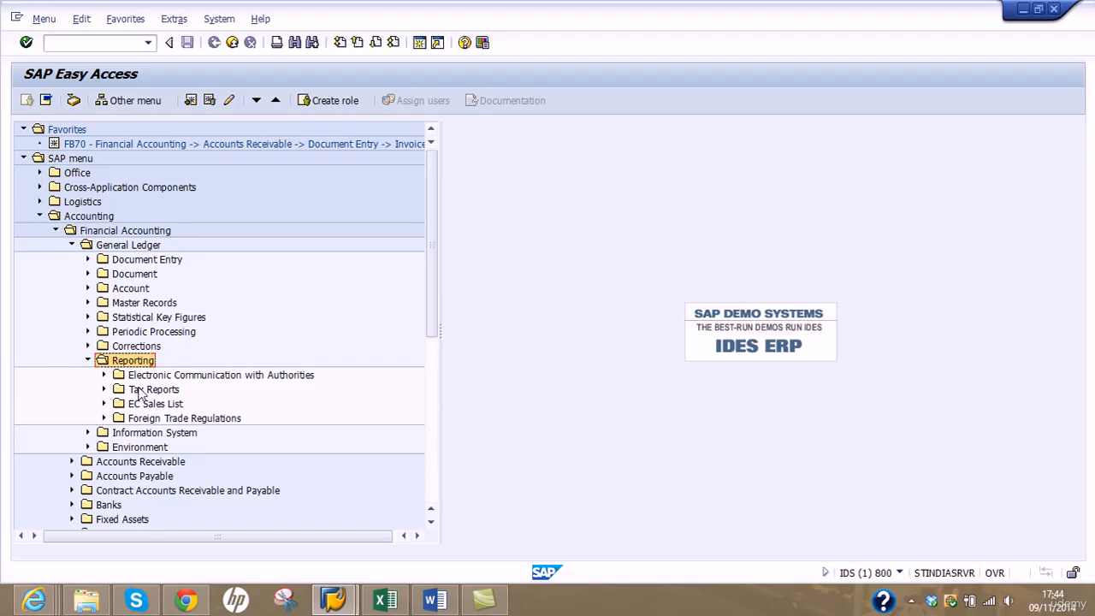
{"action": "left_click", "coordinate": [139, 392]}
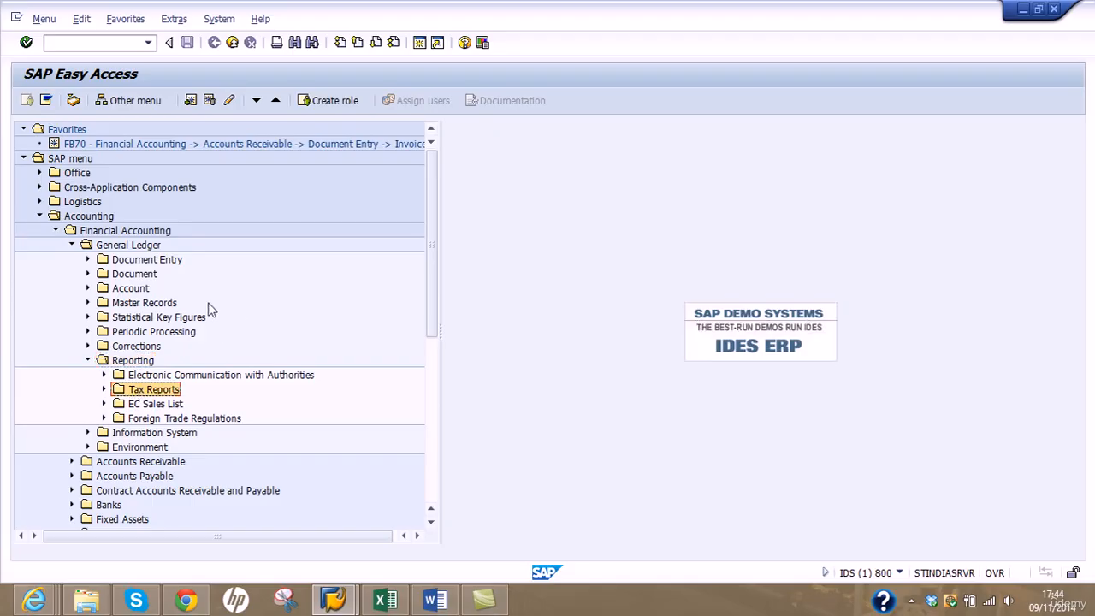
Step: Expand the General Ledger's Information System folder down through General Ledger Reports (New) to Financial Statement / Cash Flow
{"action": "left_click", "coordinate": [141, 435]}
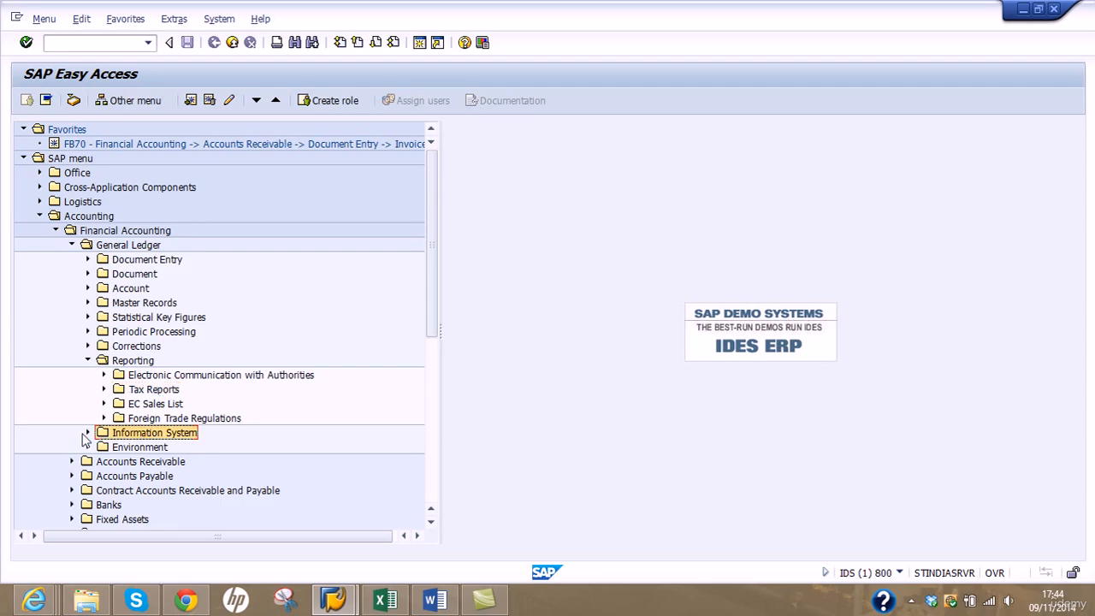
{"action": "left_click", "coordinate": [87, 433]}
{"action": "left_click_drag", "start_coordinate": [434, 234], "coordinate": [431, 313]}
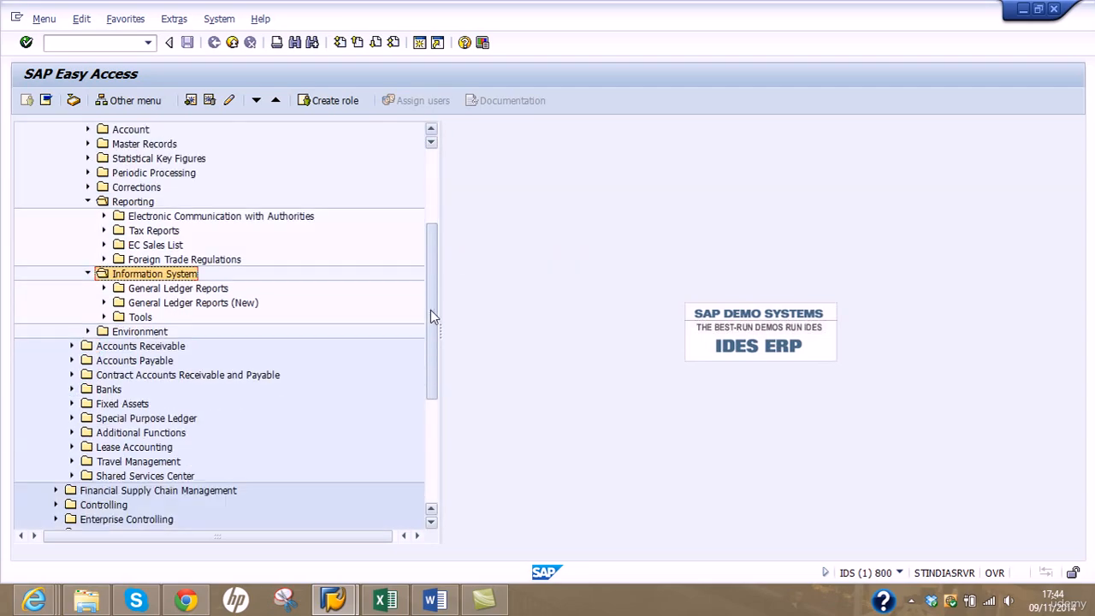
{"action": "left_click", "coordinate": [103, 304]}
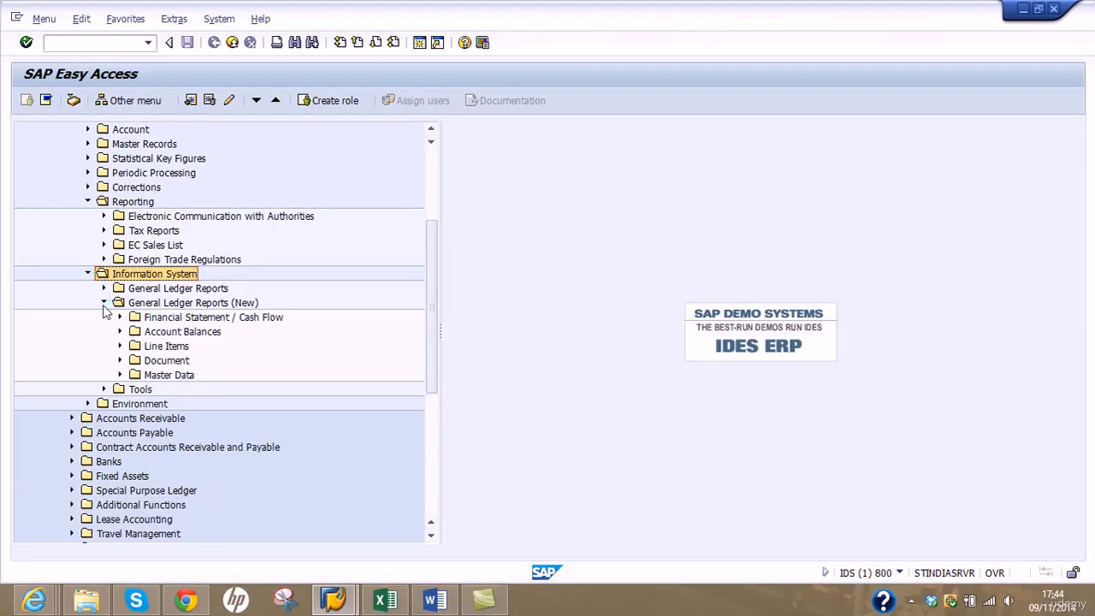
{"action": "left_click", "coordinate": [168, 319]}
{"action": "left_click", "coordinate": [118, 320]}
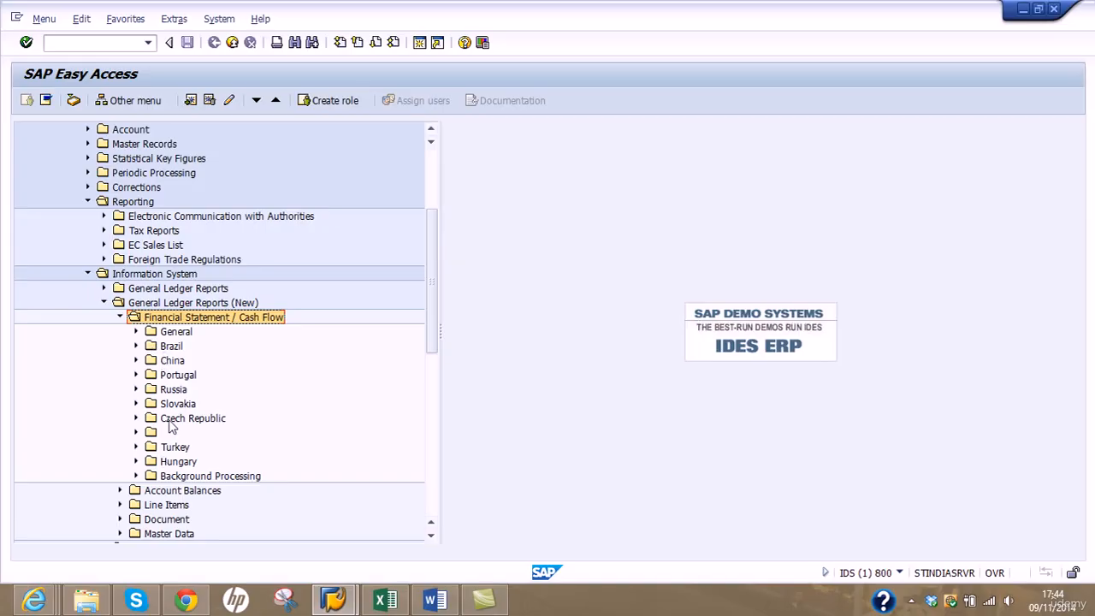
Step: Expand the General folder with its Actual/Actual and Plan/Actual Comparisons, and select the Financial Statement: Plan/Actual Comparison report
{"action": "left_click", "coordinate": [135, 332]}
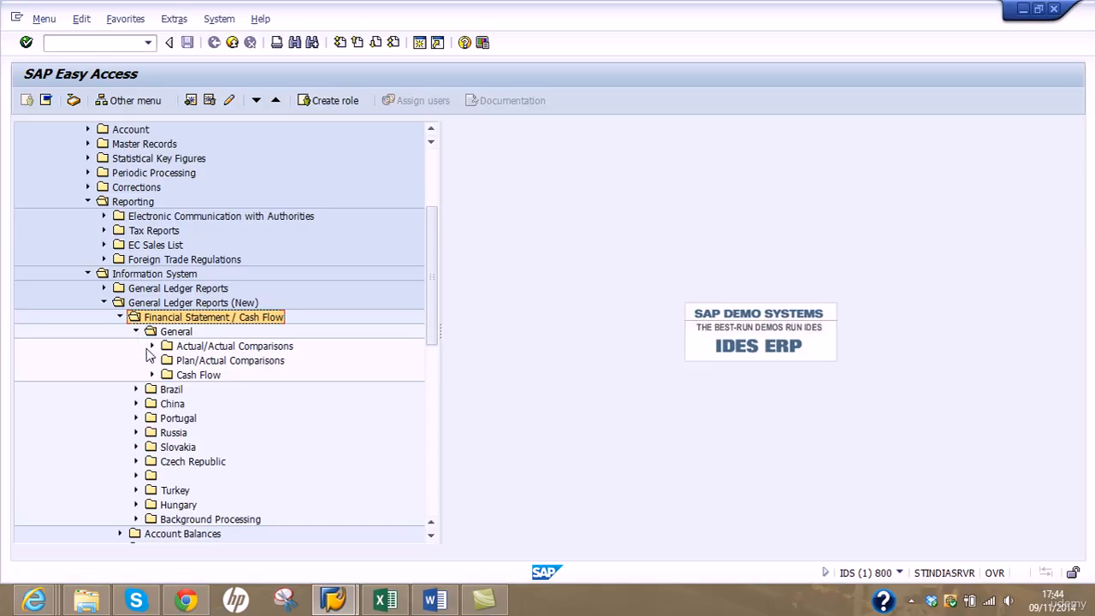
{"action": "left_click", "coordinate": [151, 348]}
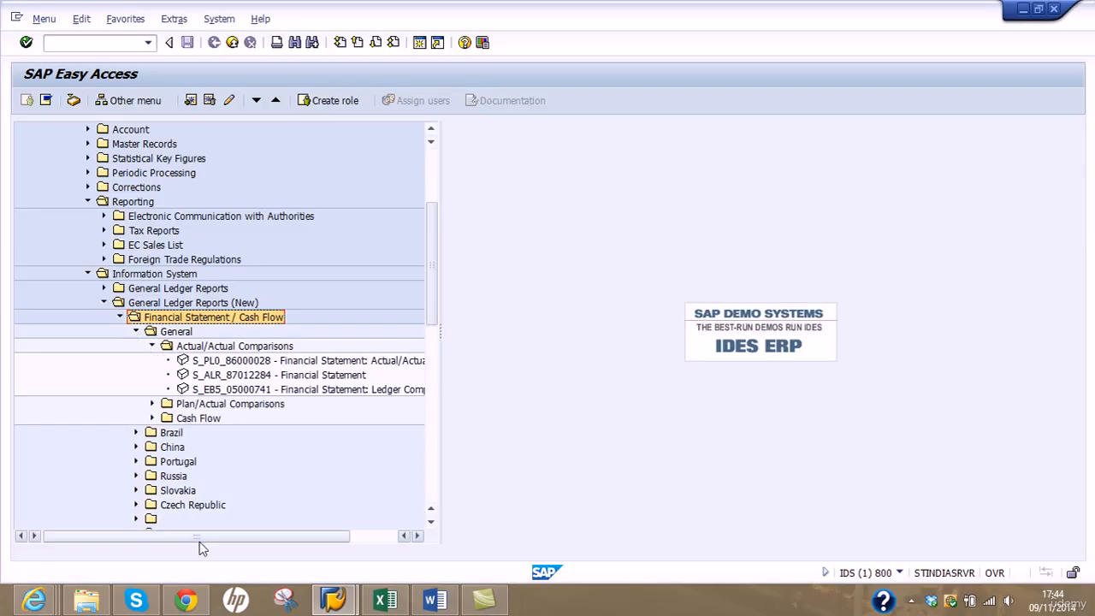
{"action": "left_click_drag", "start_coordinate": [207, 540], "coordinate": [176, 540]}
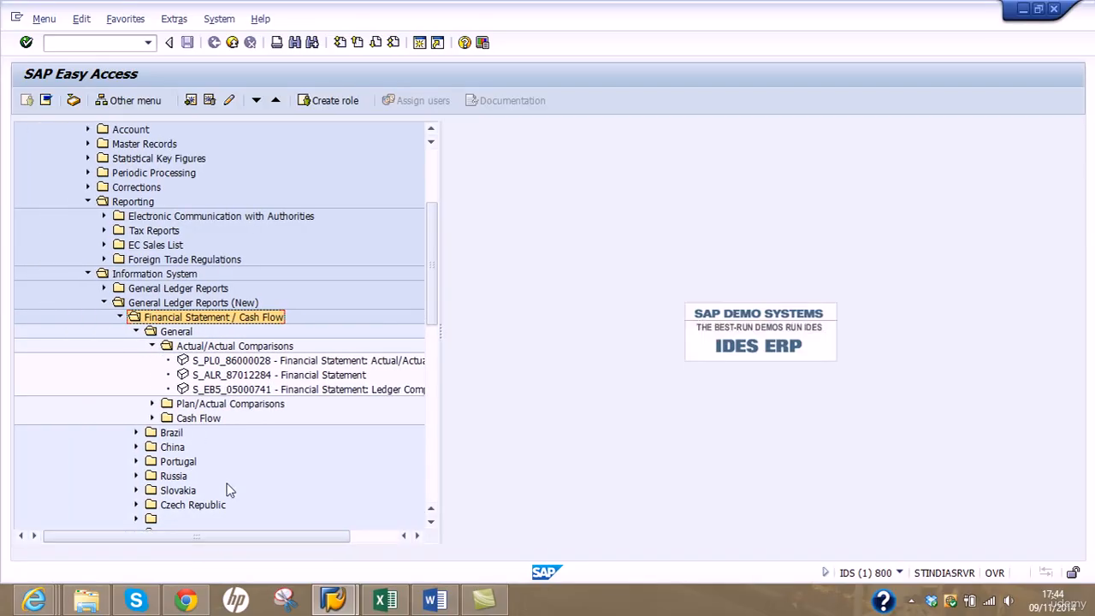
{"action": "left_click", "coordinate": [153, 405]}
{"action": "left_click", "coordinate": [218, 418]}
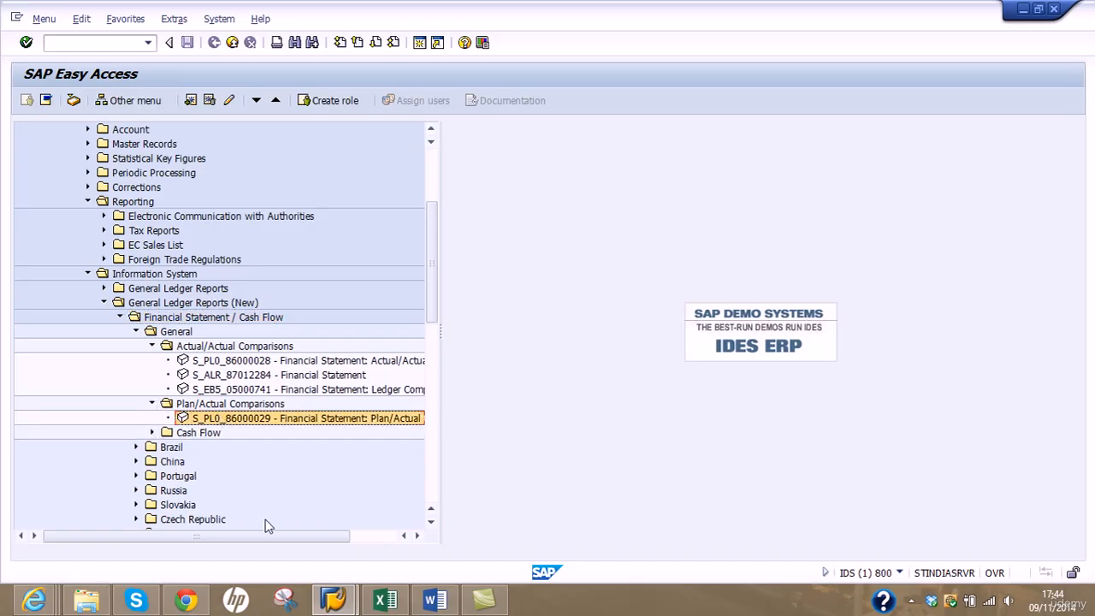
Step: Open the report S_PL0_86000028 - Financial Statement: Actual/Actual Comparison
{"action": "left_click_drag", "start_coordinate": [272, 539], "coordinate": [362, 540]}
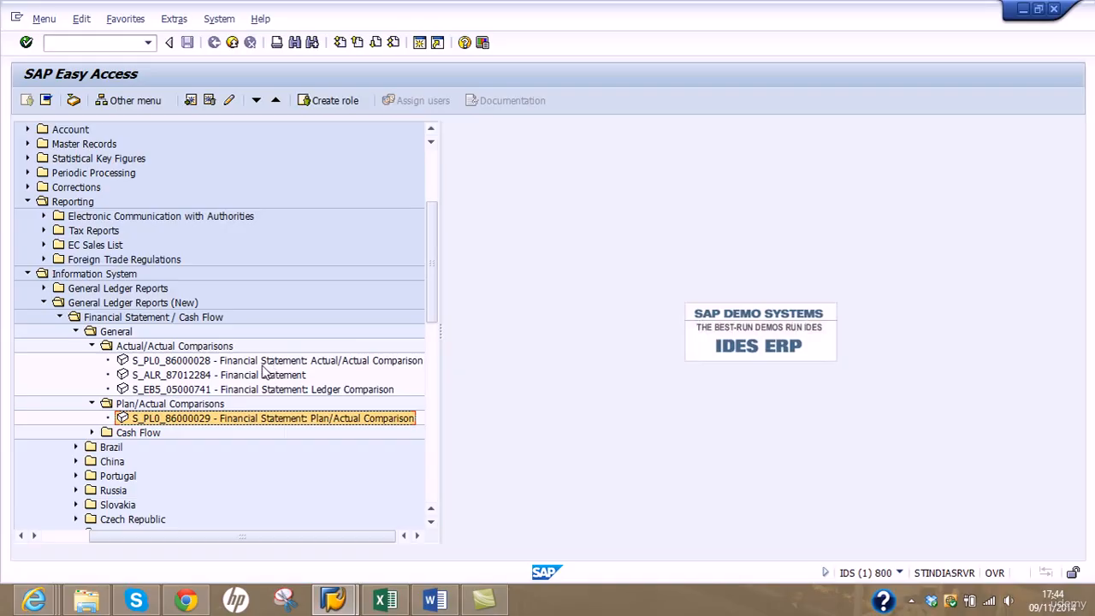
{"action": "left_click", "coordinate": [262, 364]}
{"action": "double_click", "coordinate": [262, 363]}
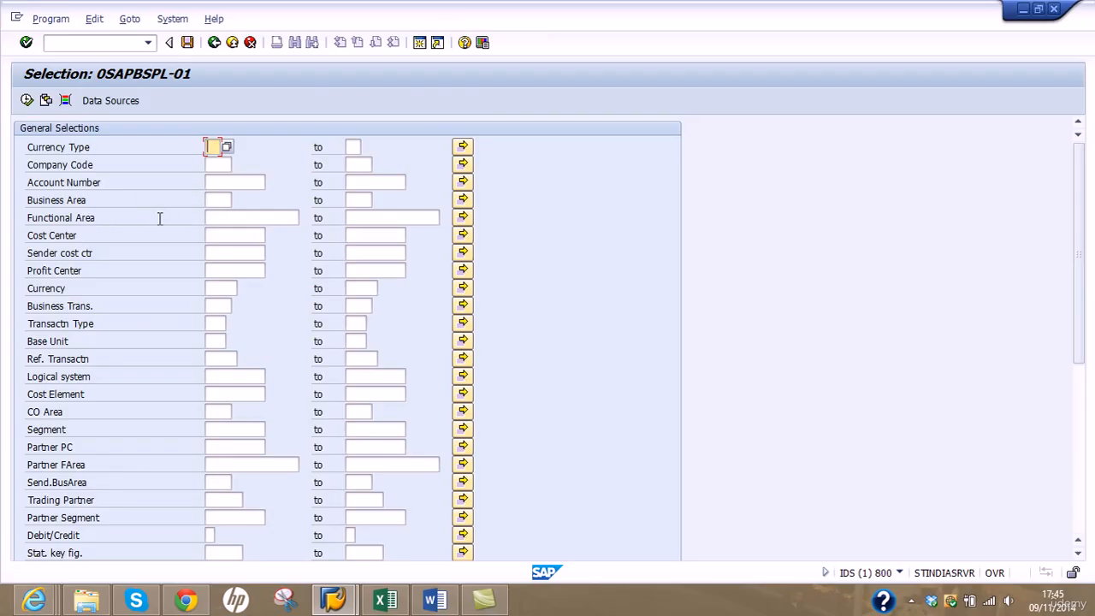
Step: Choose currency type 10, Company code currency, in the report's general selections
{"action": "type", "text": "10"}
{"action": "left_click", "coordinate": [220, 164]}
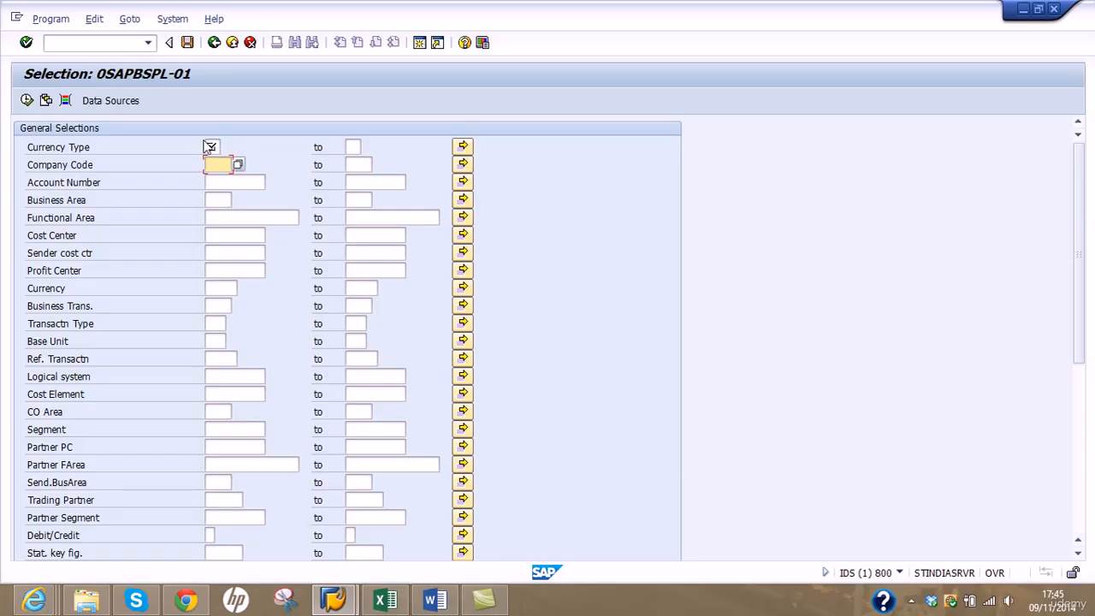
{"action": "left_click", "coordinate": [212, 147]}
{"action": "left_click", "coordinate": [225, 148]}
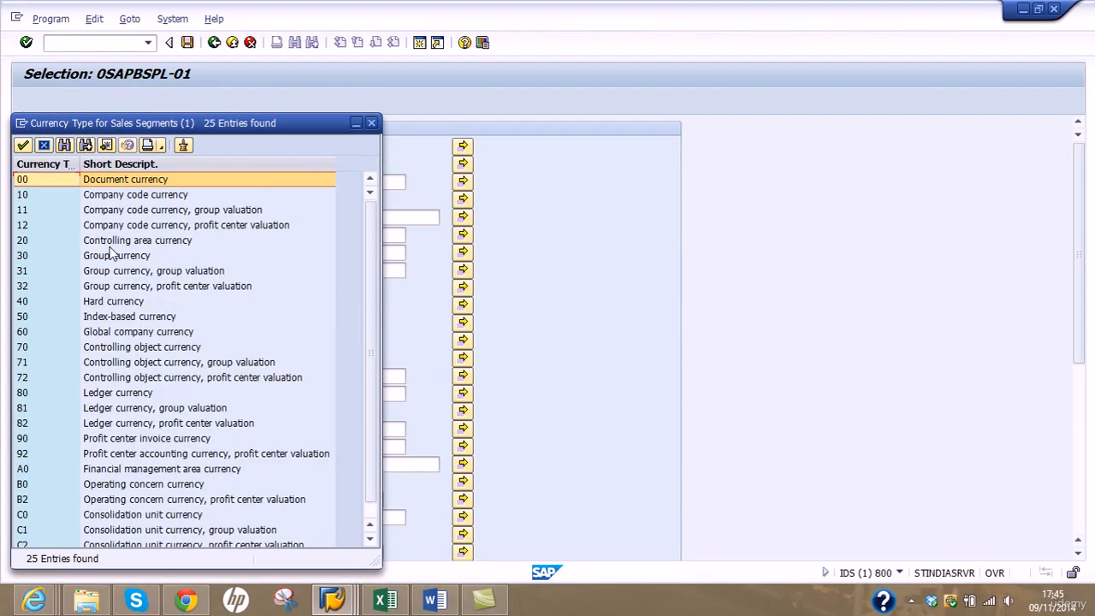
{"action": "double_click", "coordinate": [75, 197]}
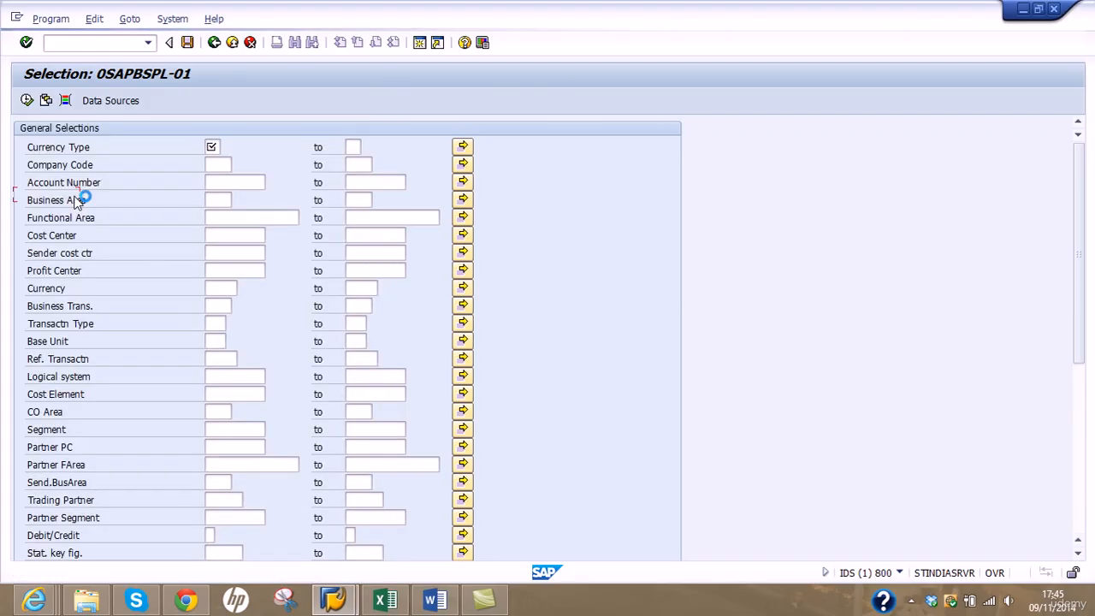
Step: Set the currency type to 00, Document currency, enter company code AU04 and validate the selections
{"action": "left_click", "coordinate": [226, 148]}
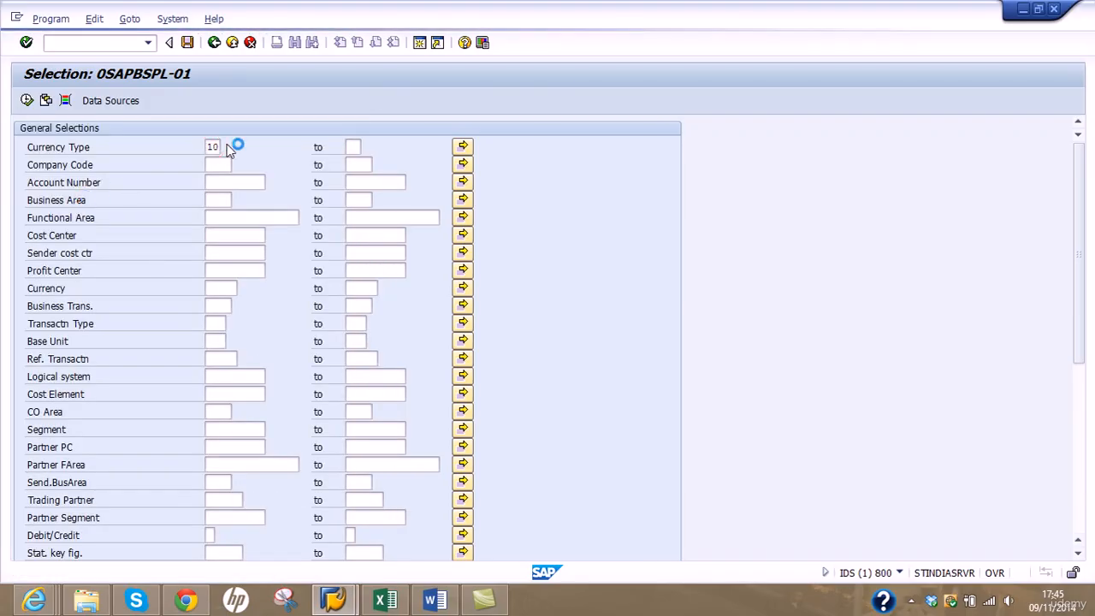
{"action": "double_click", "coordinate": [66, 182]}
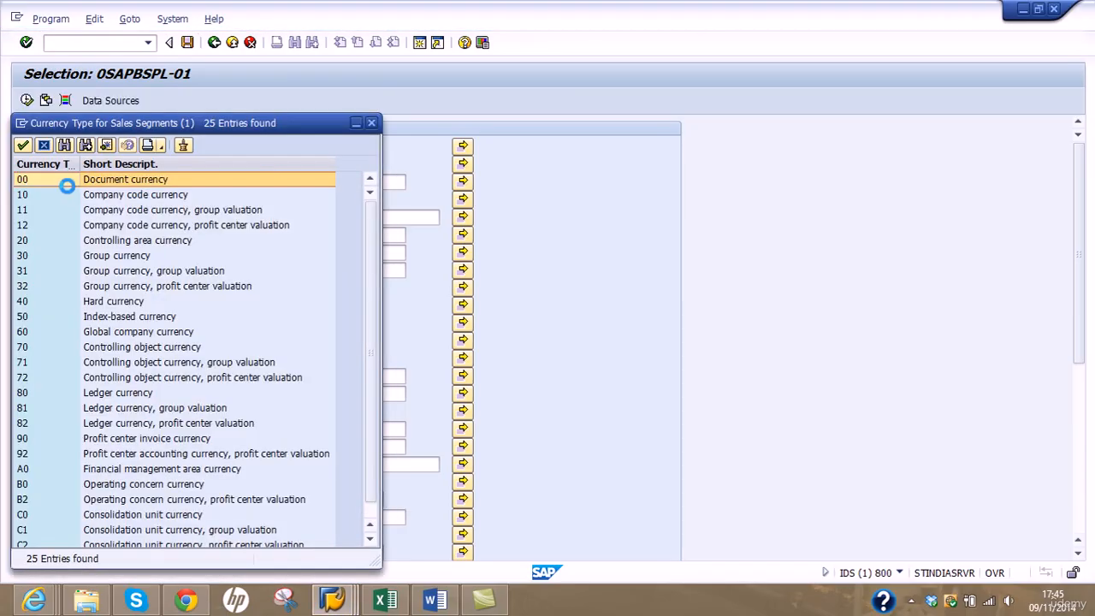
{"action": "left_click", "coordinate": [224, 166]}
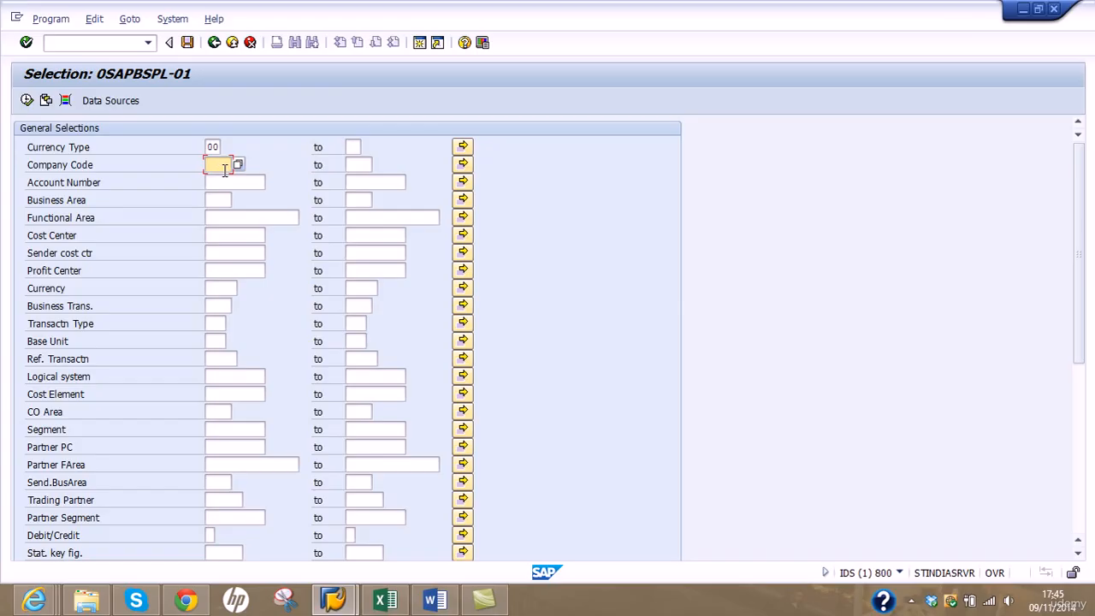
{"action": "type", "text": "AU0"}
{"action": "type", "text": "4"}
{"action": "key", "text": "Return"}
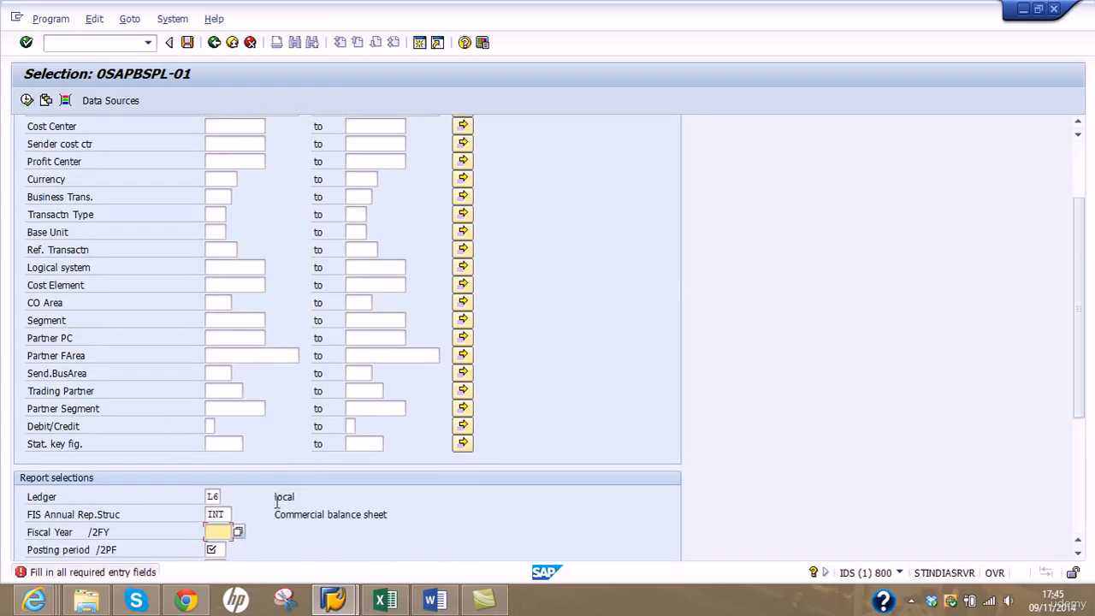
Step: Set Fiscal Year /2FY to 2014 with posting periods /2PF 08 to /2PT 09 in the report selections
{"action": "type", "text": "2014"}
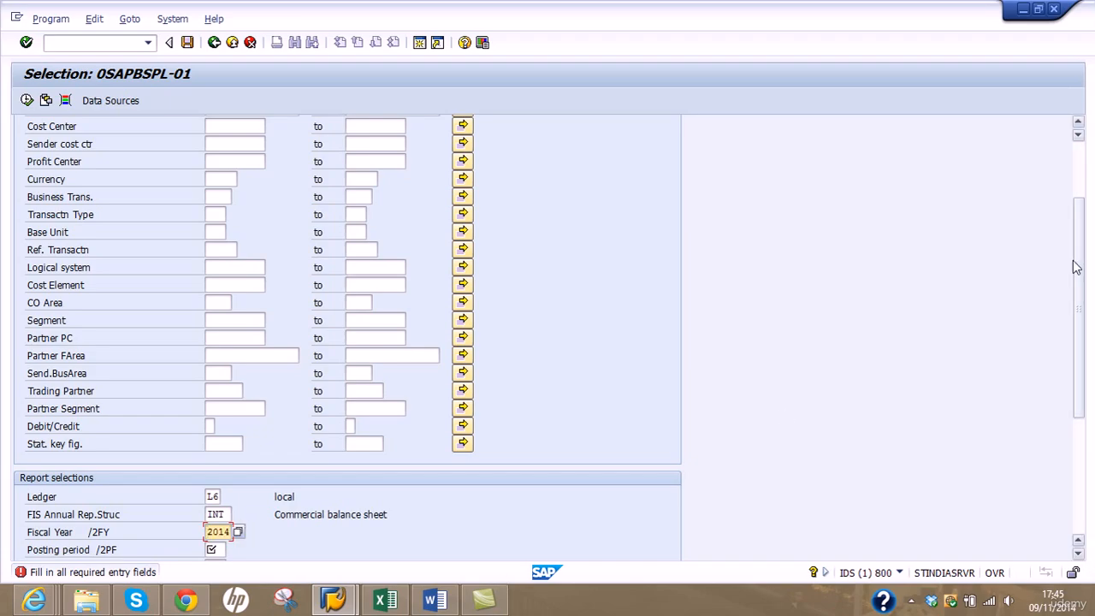
{"action": "left_click_drag", "start_coordinate": [1075, 265], "coordinate": [1076, 359]}
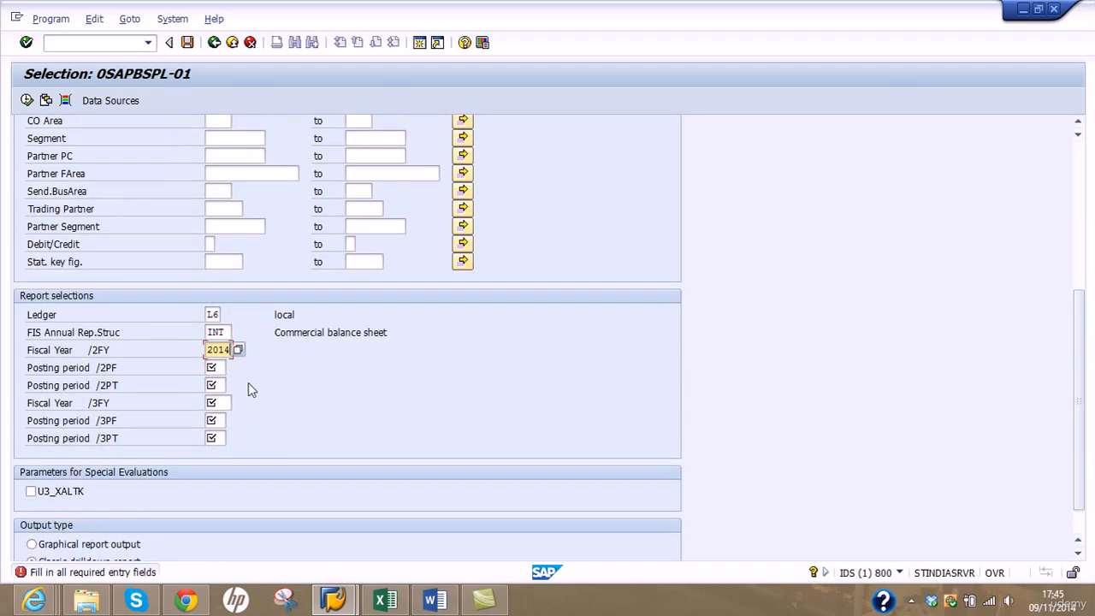
{"action": "left_click", "coordinate": [223, 332]}
{"action": "double_click", "coordinate": [221, 332]}
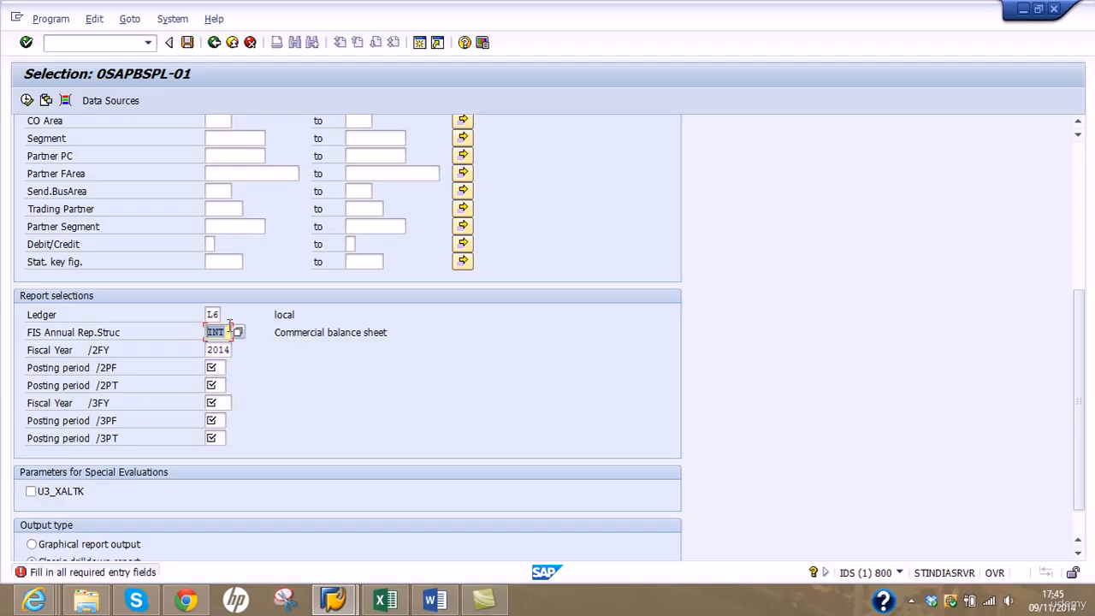
{"action": "left_click", "coordinate": [219, 367]}
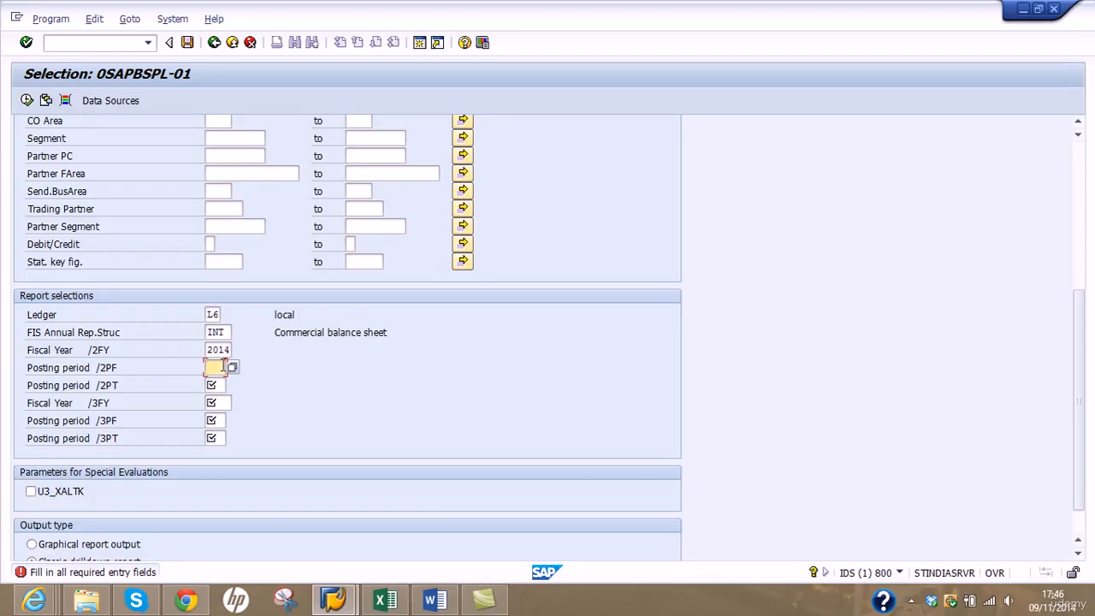
{"action": "type", "text": "8"}
{"action": "left_click", "coordinate": [217, 386]}
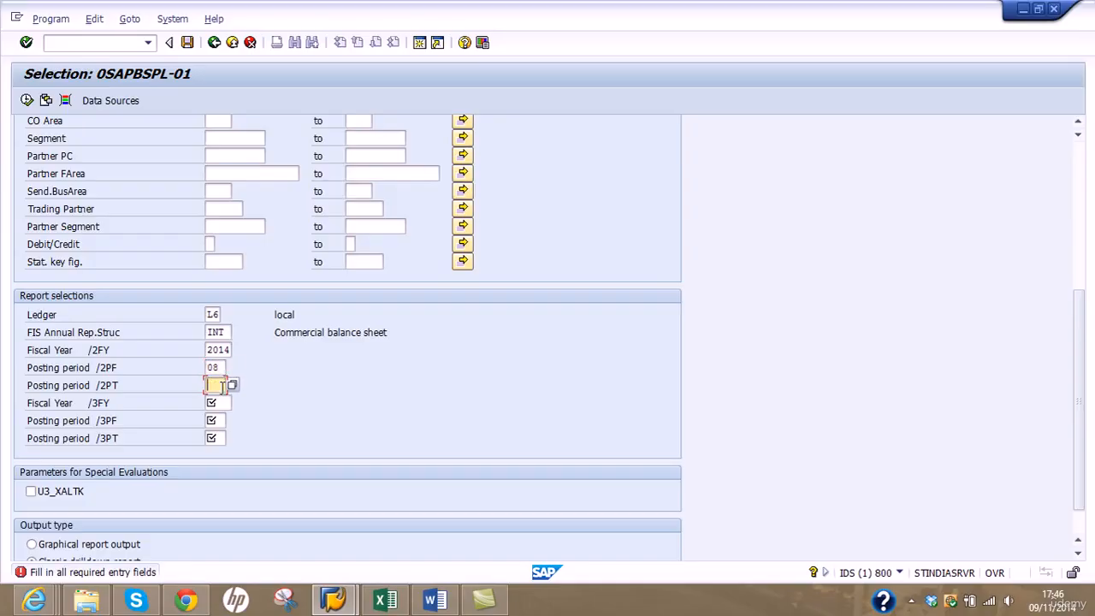
{"action": "type", "text": "09"}
Step: Set Fiscal Year /3FY to 2014, and Fiscal Year /2FY to 2013 with posting periods /2PF 01 to /2PT 12
{"action": "left_click", "coordinate": [220, 402]}
{"action": "type", "text": "2014"}
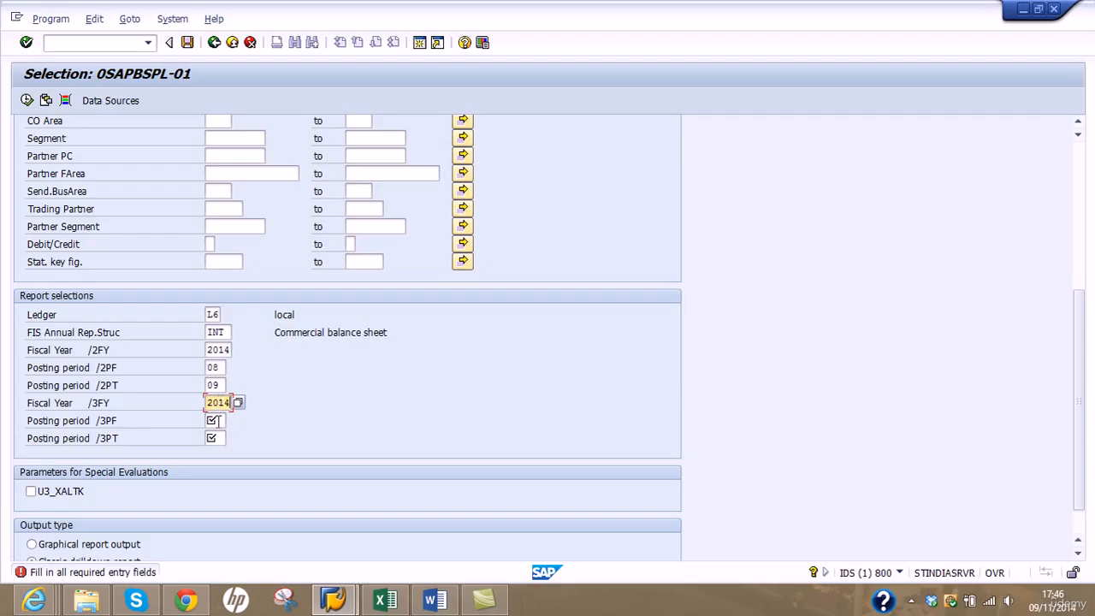
{"action": "left_click", "coordinate": [227, 350]}
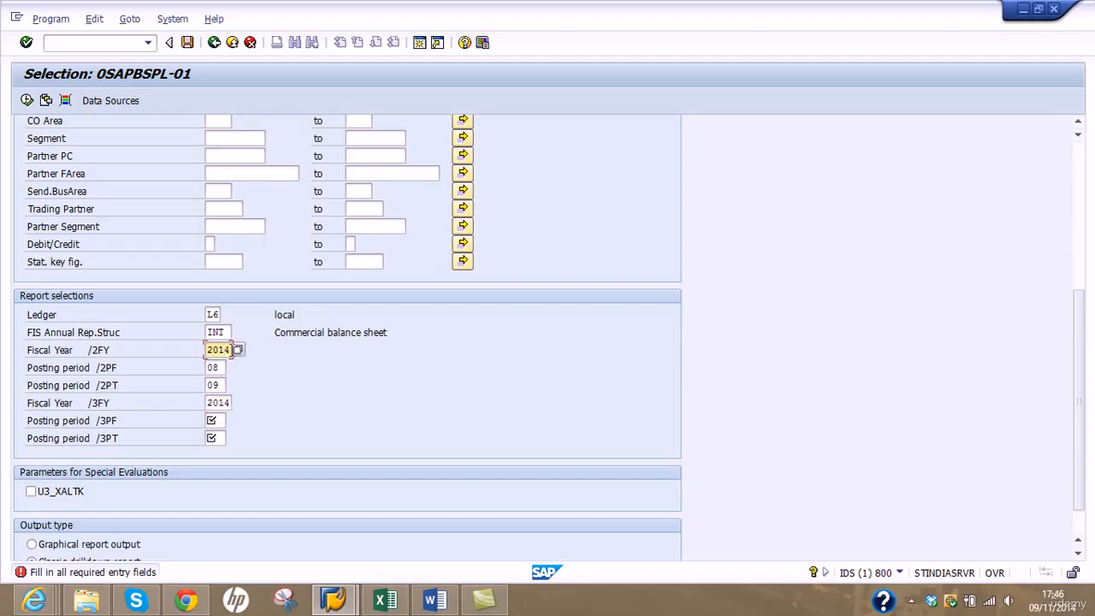
{"action": "left_click", "coordinate": [211, 368]}
{"action": "type", "text": "1"}
{"action": "key", "text": "Tab"}
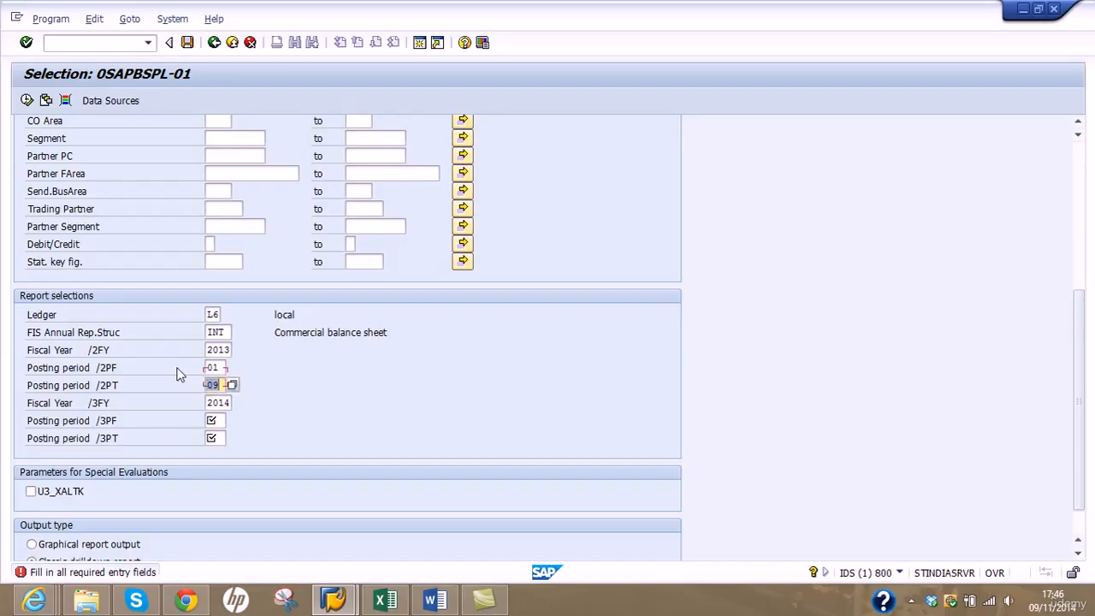
{"action": "type", "text": "12"}
{"action": "key", "text": "Tab"}
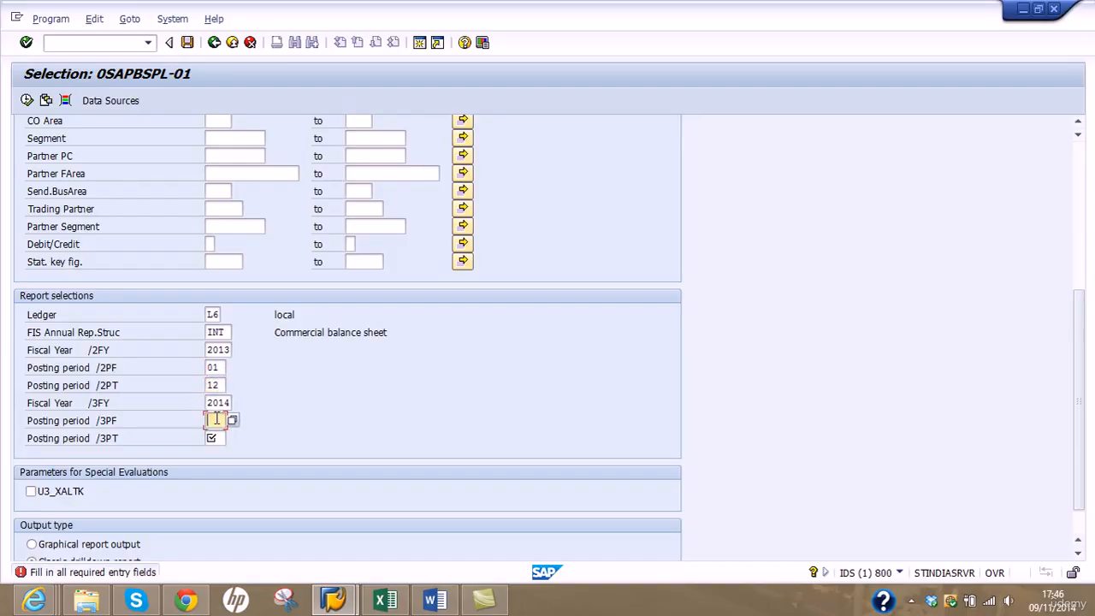
Step: Set posting periods /3PF to 01 and /3PT to 12, and execute the report as a classic drilldown
{"action": "type", "text": "01"}
{"action": "key", "text": "Tab"}
{"action": "type", "text": "12"}
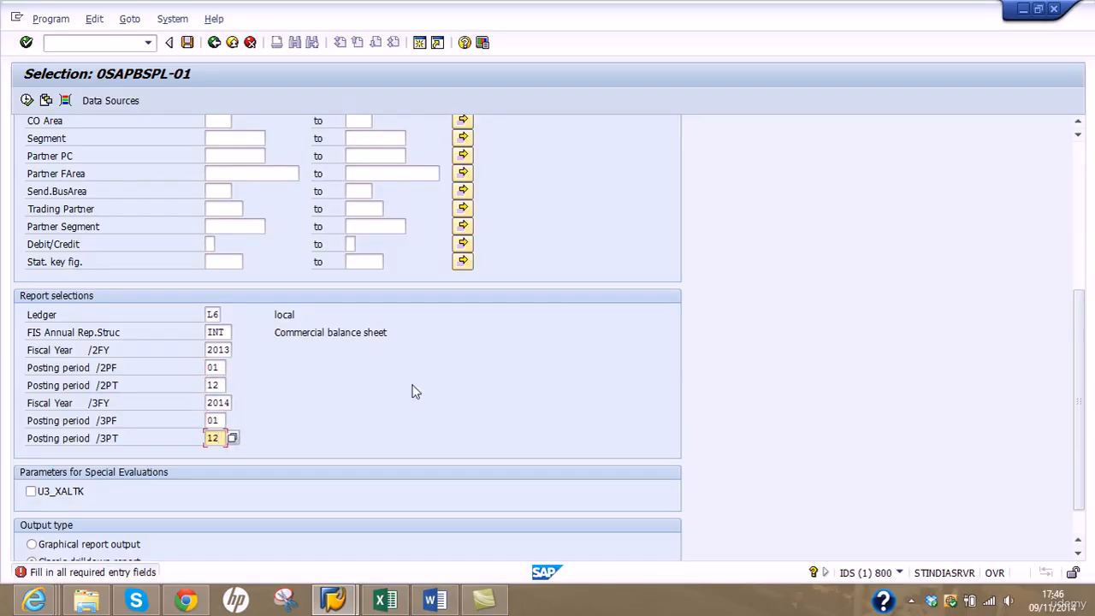
{"action": "left_click_drag", "start_coordinate": [1080, 324], "coordinate": [1083, 384]}
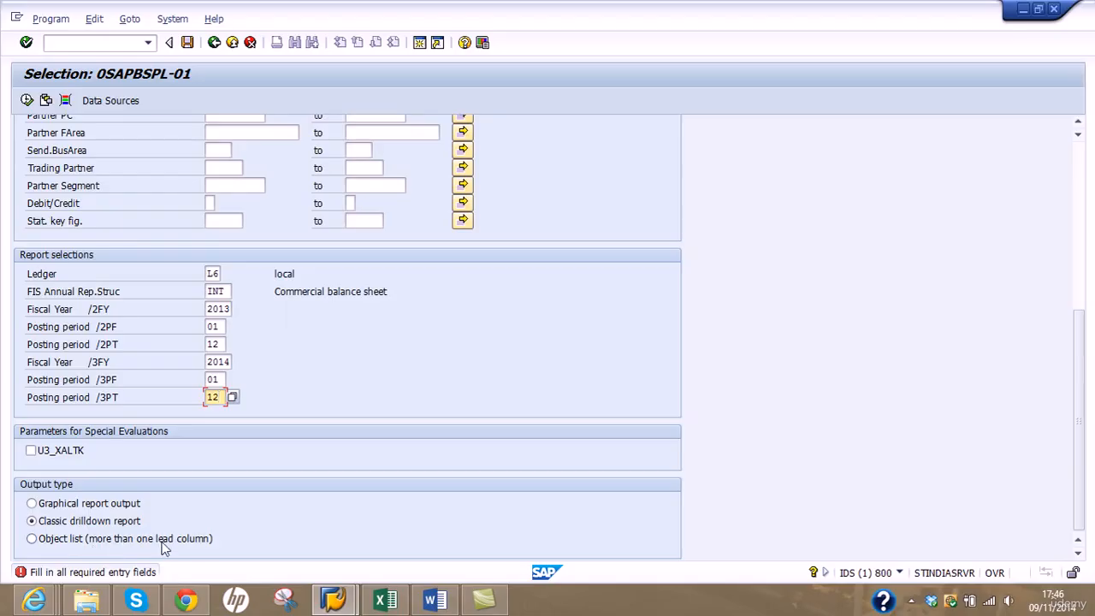
{"action": "left_click", "coordinate": [28, 100]}
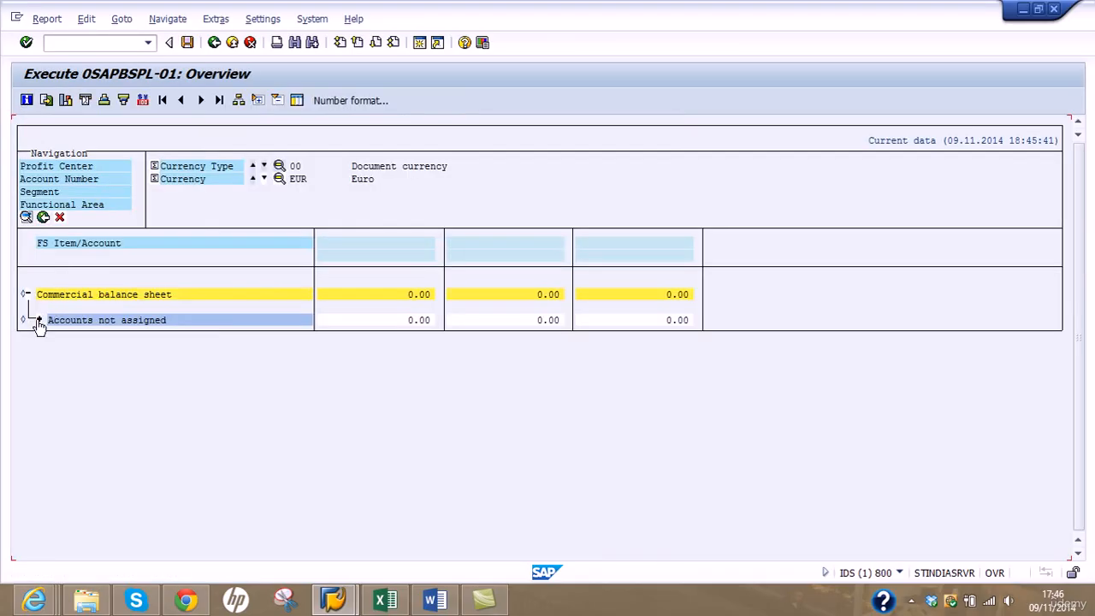
Step: Drill down through Accounts not assigned to Bank A/C and call up the Line Items report for its unassigned profit center amount
{"action": "left_click", "coordinate": [39, 320]}
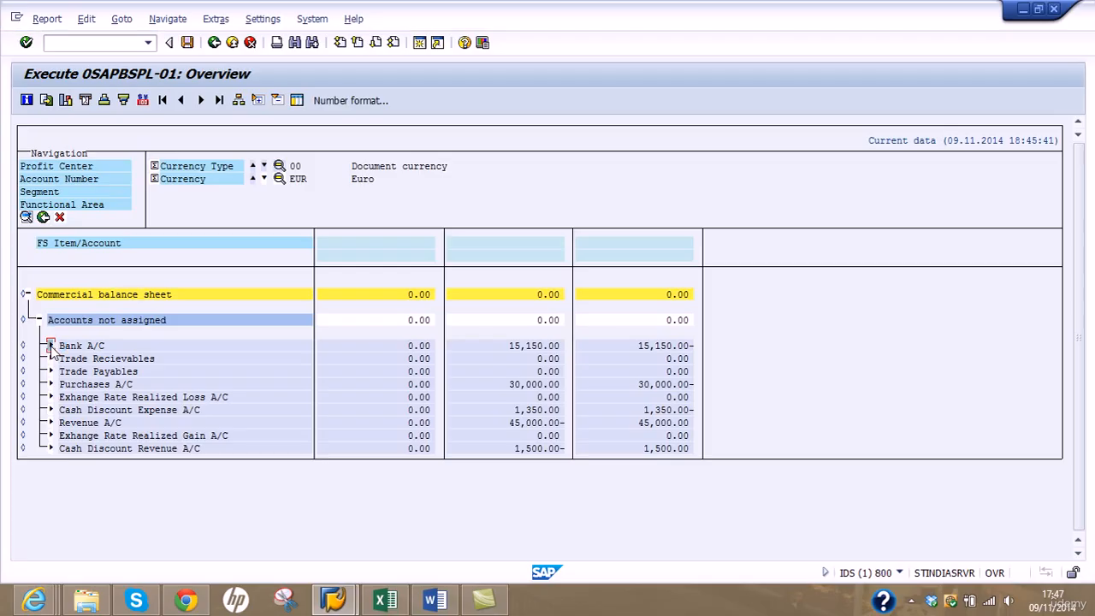
{"action": "double_click", "coordinate": [78, 347]}
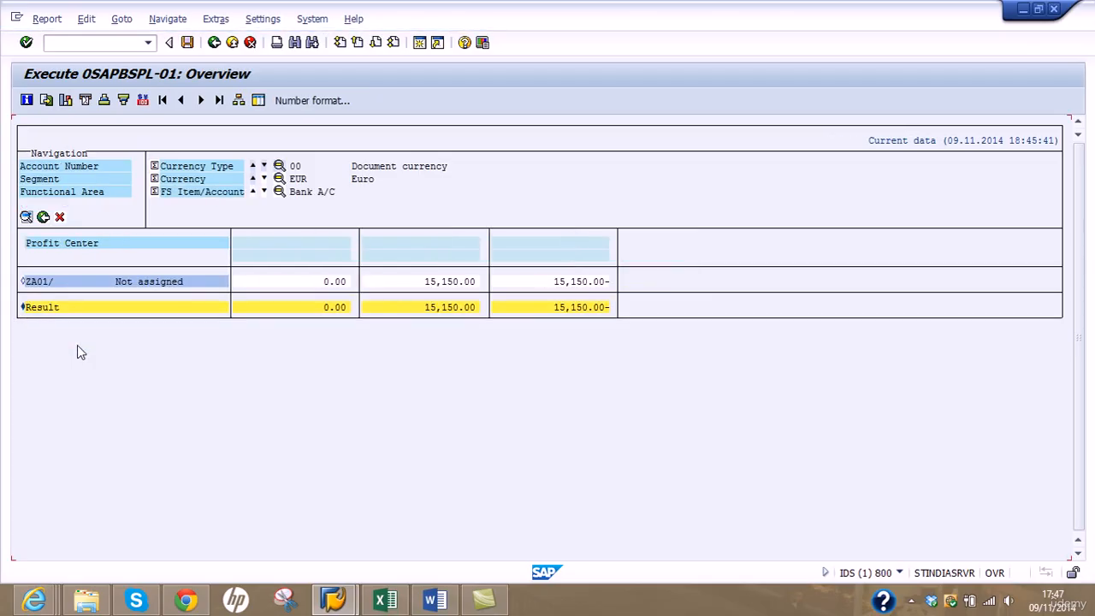
{"action": "left_click", "coordinate": [443, 286]}
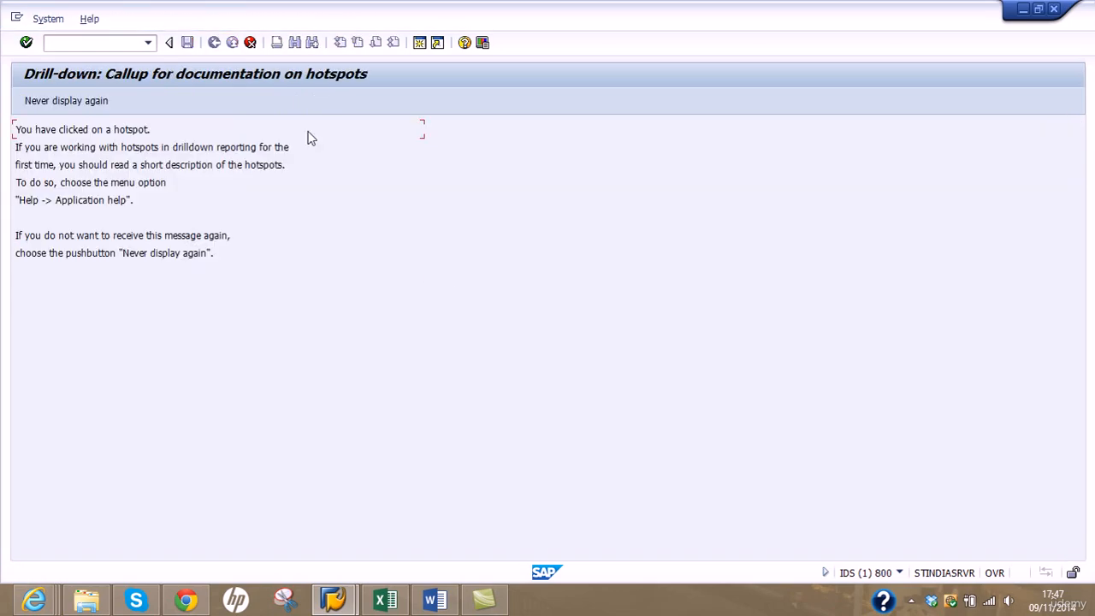
{"action": "left_click", "coordinate": [250, 44]}
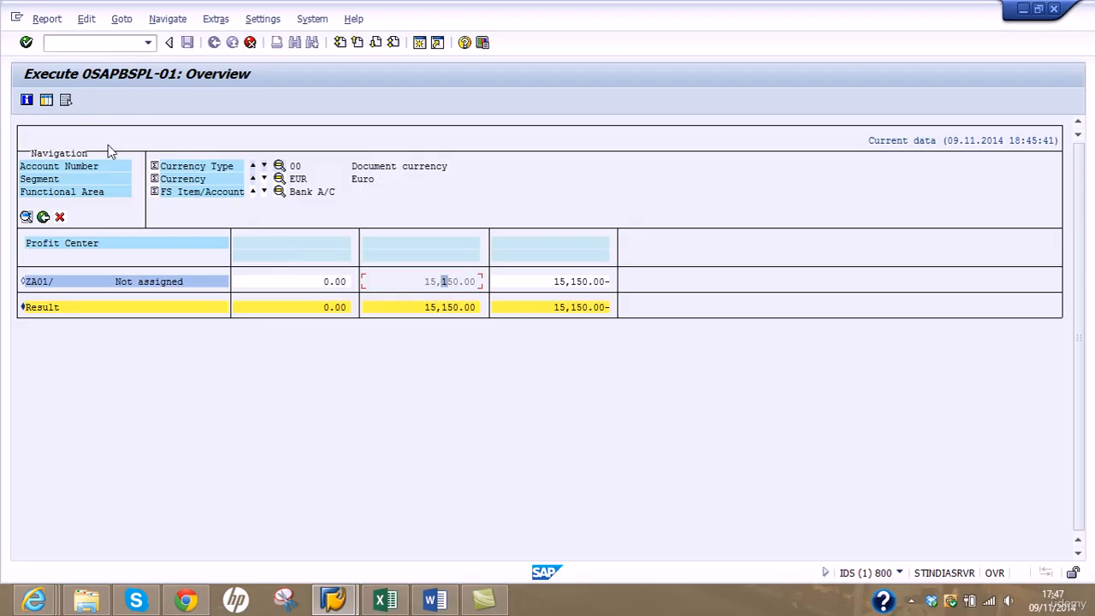
{"action": "left_click", "coordinate": [46, 100]}
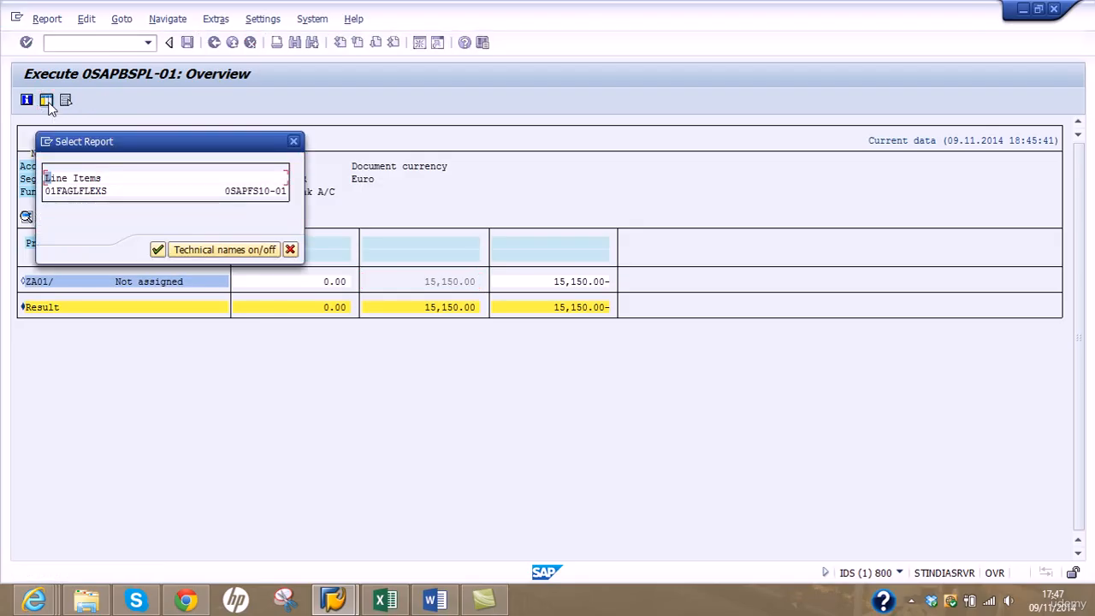
{"action": "double_click", "coordinate": [89, 190]}
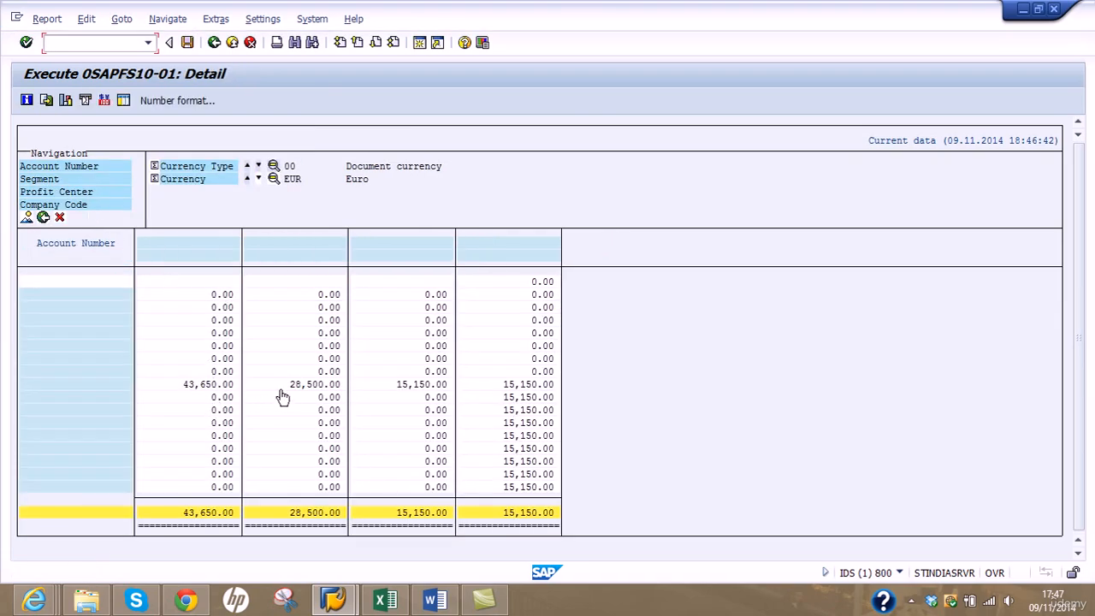
Step: Call up the G/L account line item display for the 43,650.00 amount in the detail report
{"action": "left_click", "coordinate": [209, 391]}
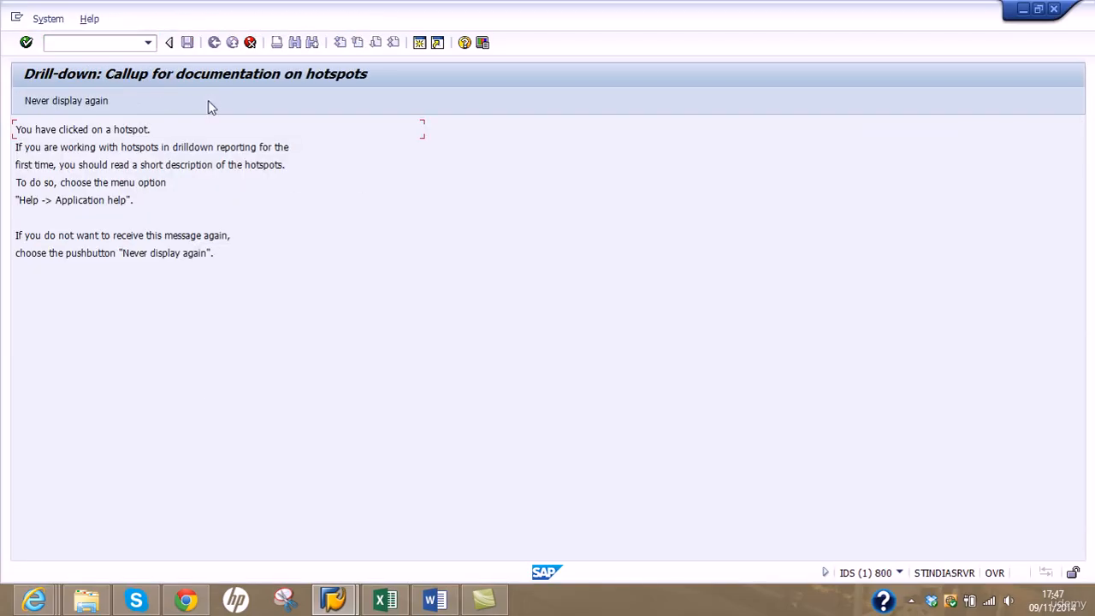
{"action": "left_click", "coordinate": [249, 43]}
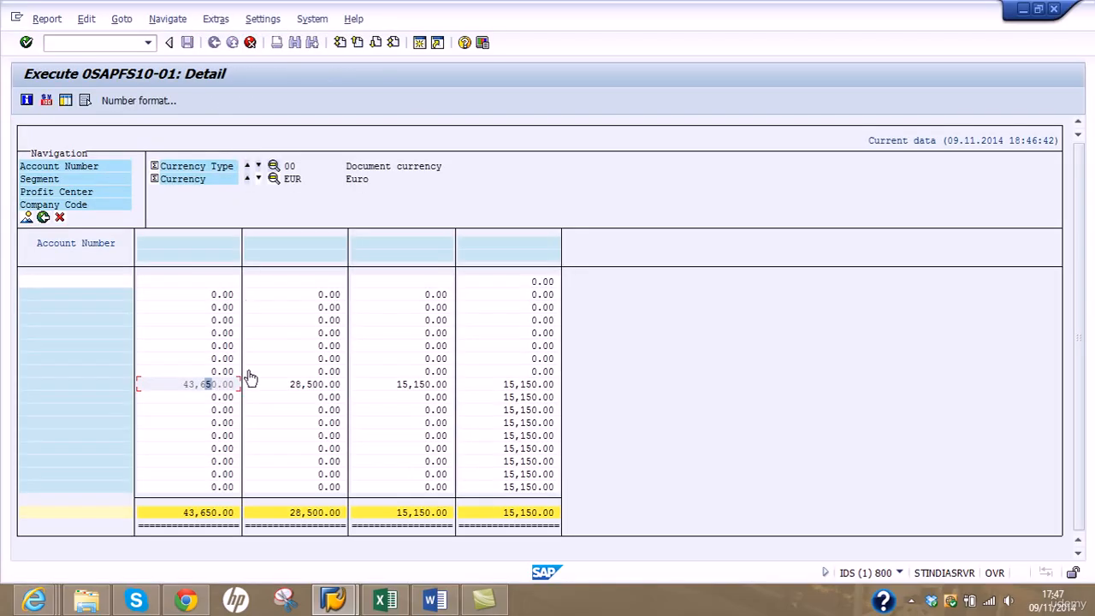
{"action": "left_click", "coordinate": [67, 100]}
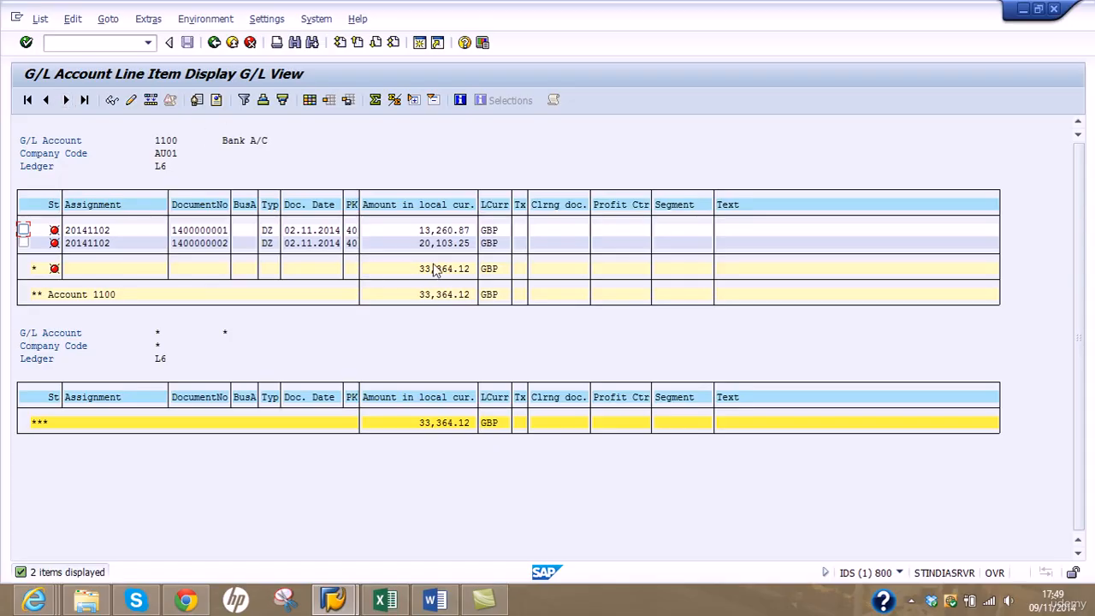
Step: Examine the general ledger field details of both Bank A/C line items, checking the first item through to its last fields
{"action": "double_click", "coordinate": [214, 244]}
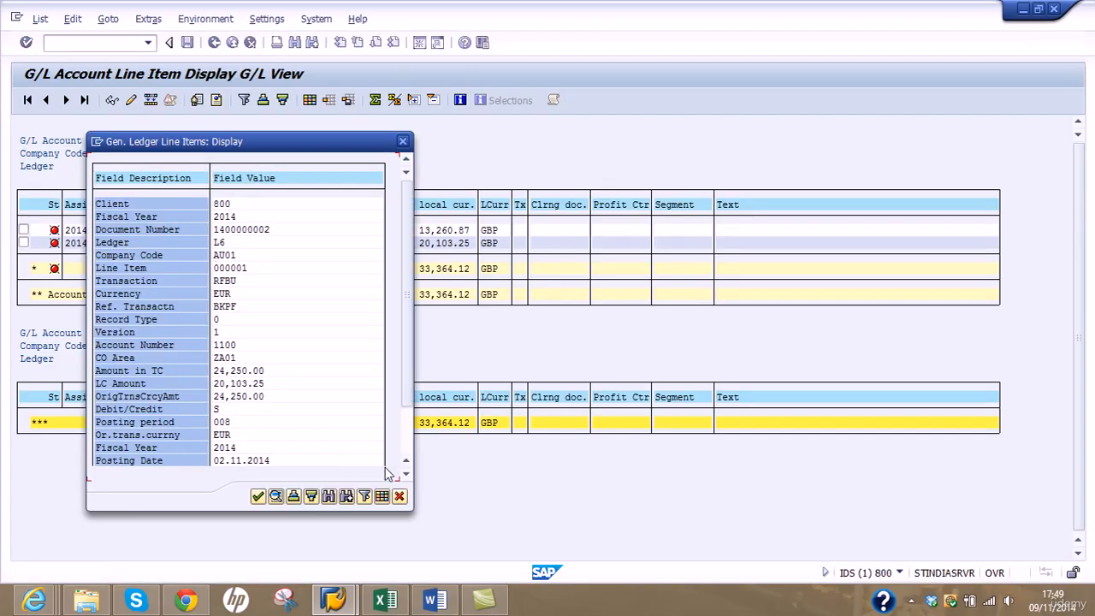
{"action": "left_click", "coordinate": [400, 496]}
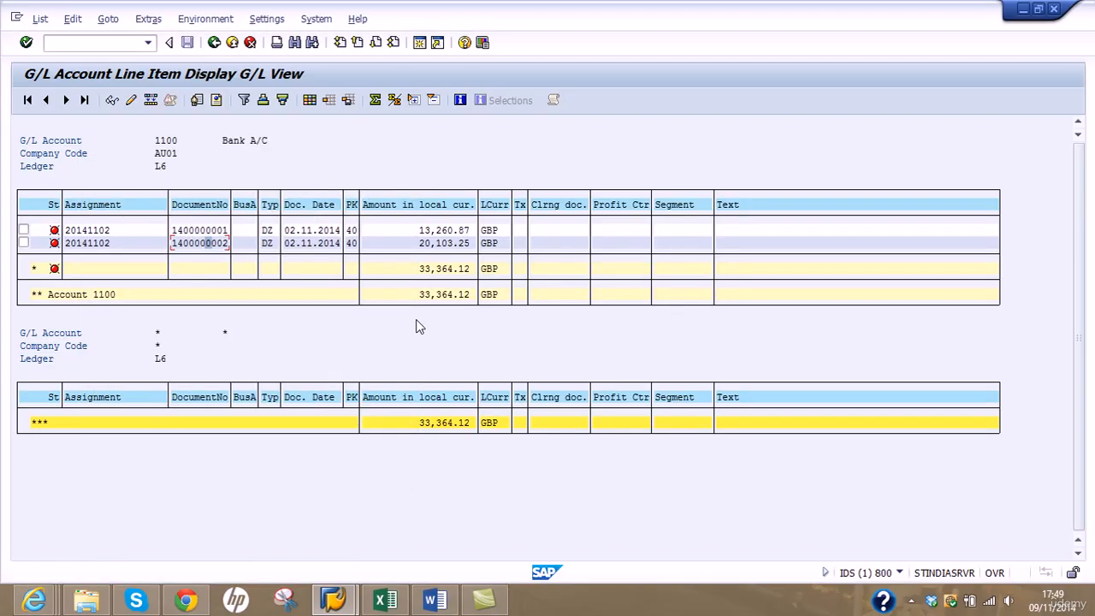
{"action": "double_click", "coordinate": [436, 244]}
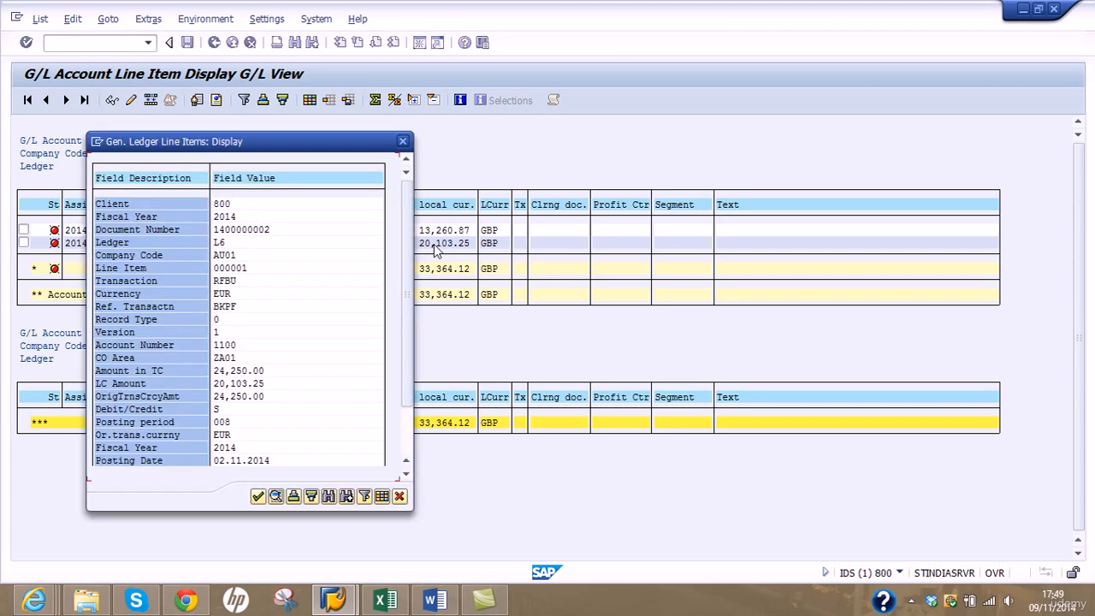
{"action": "left_click", "coordinate": [399, 496]}
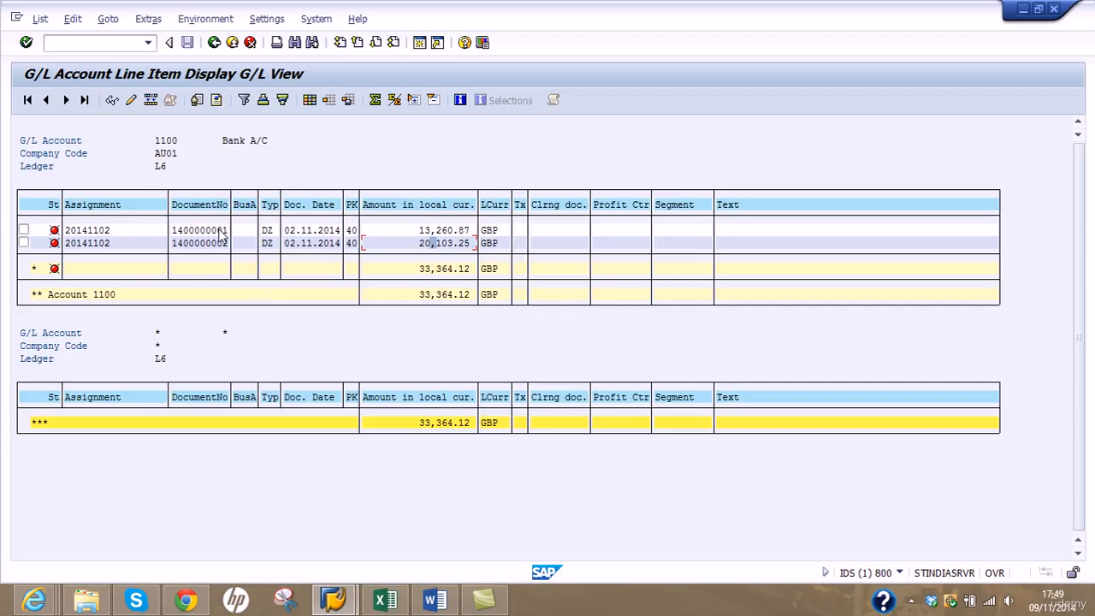
{"action": "double_click", "coordinate": [220, 231]}
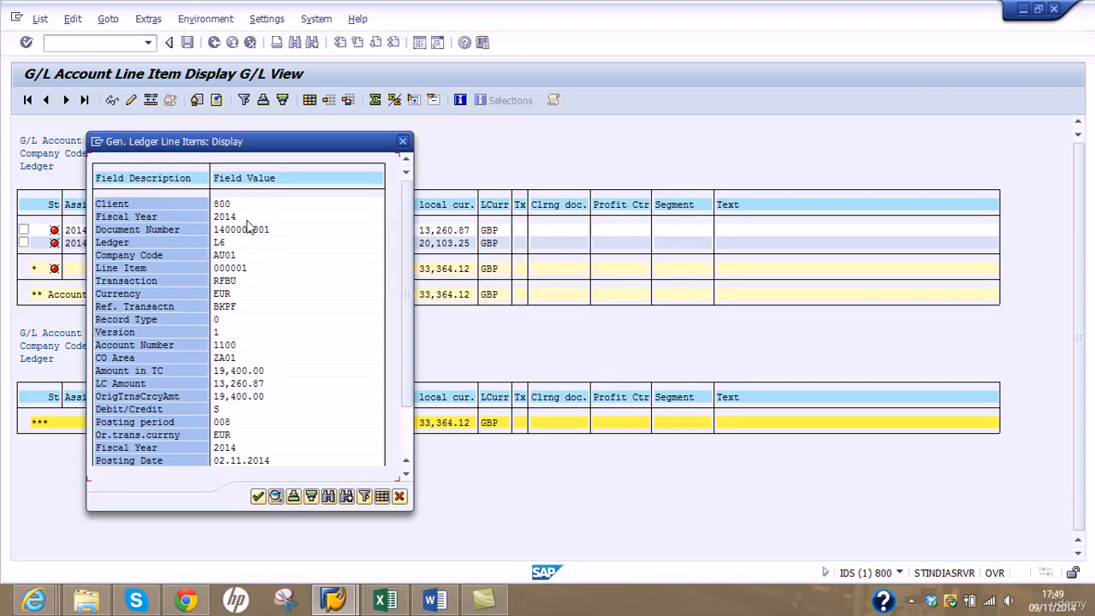
{"action": "left_click", "coordinate": [407, 430]}
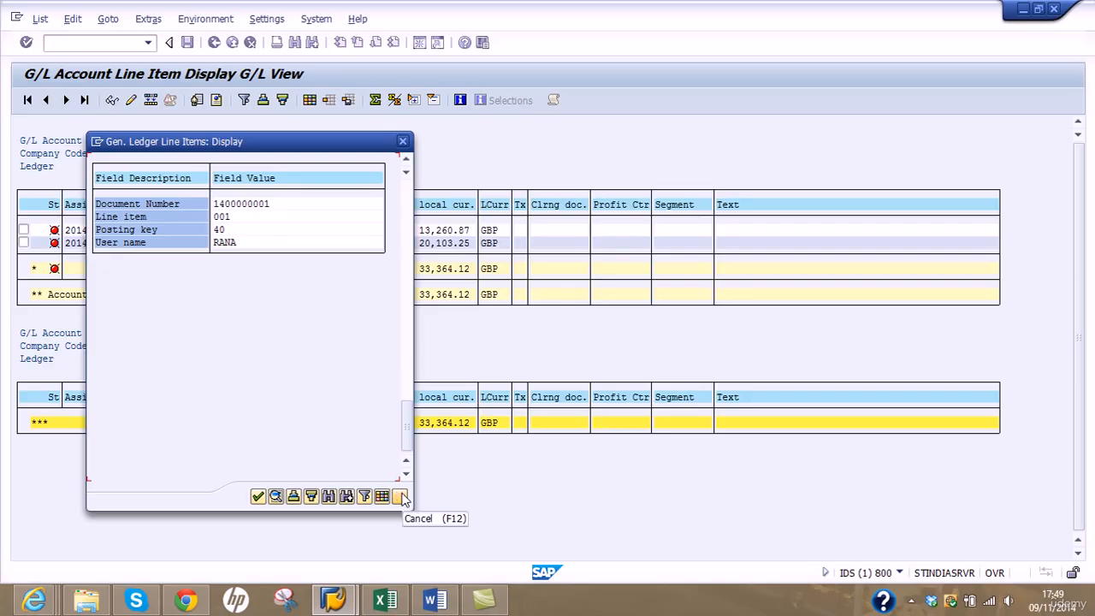
{"action": "left_click", "coordinate": [400, 497]}
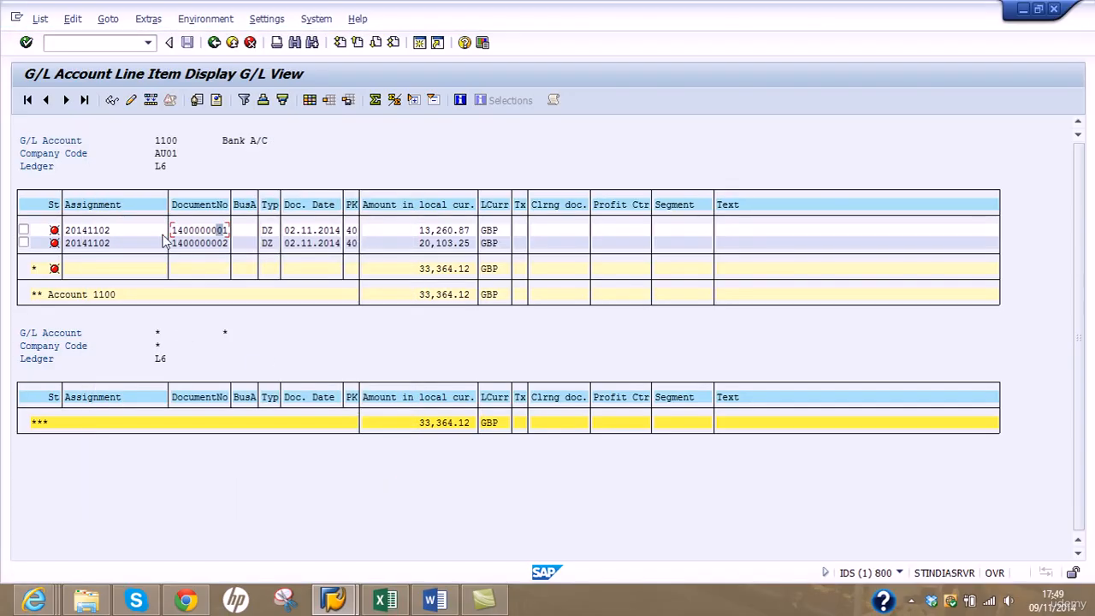
Step: Display the first line item's document, review its Data Entry View, and return to the detail report
{"action": "left_click", "coordinate": [23, 230]}
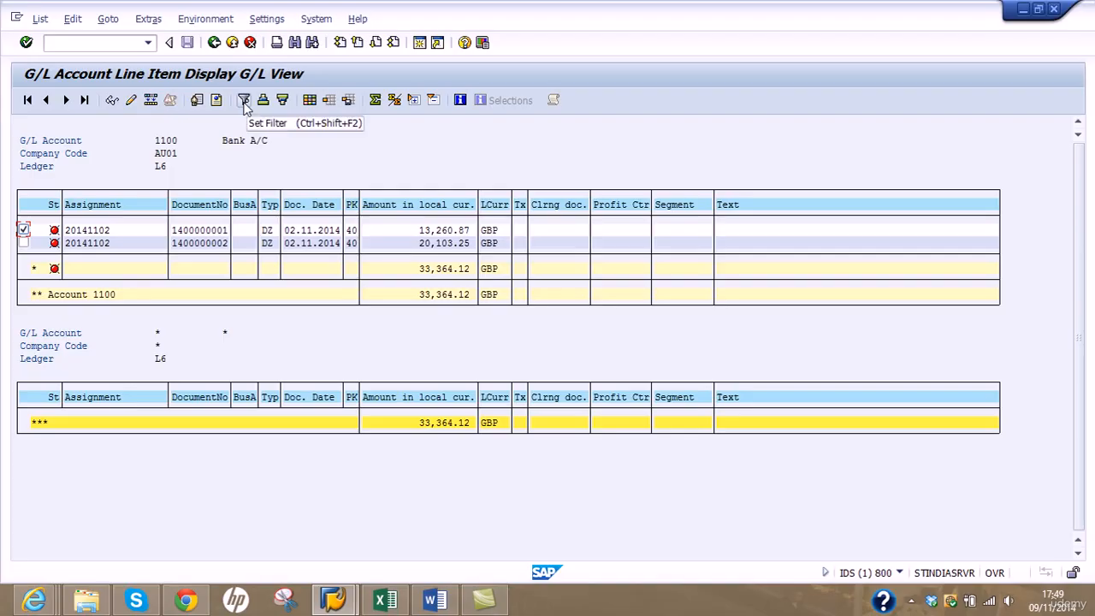
{"action": "left_click", "coordinate": [114, 101]}
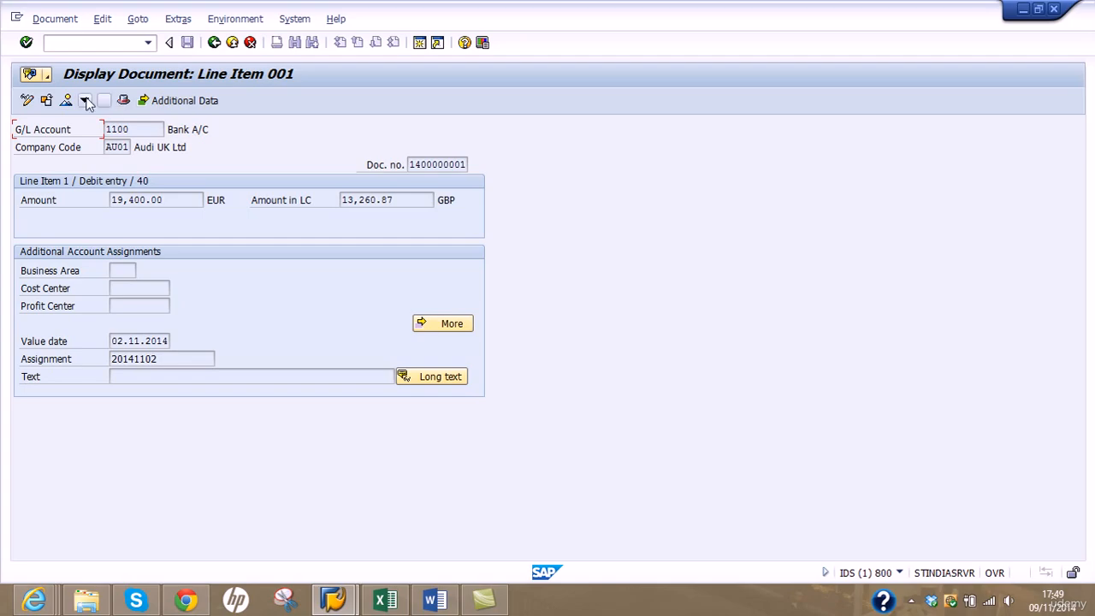
{"action": "left_click", "coordinate": [68, 102]}
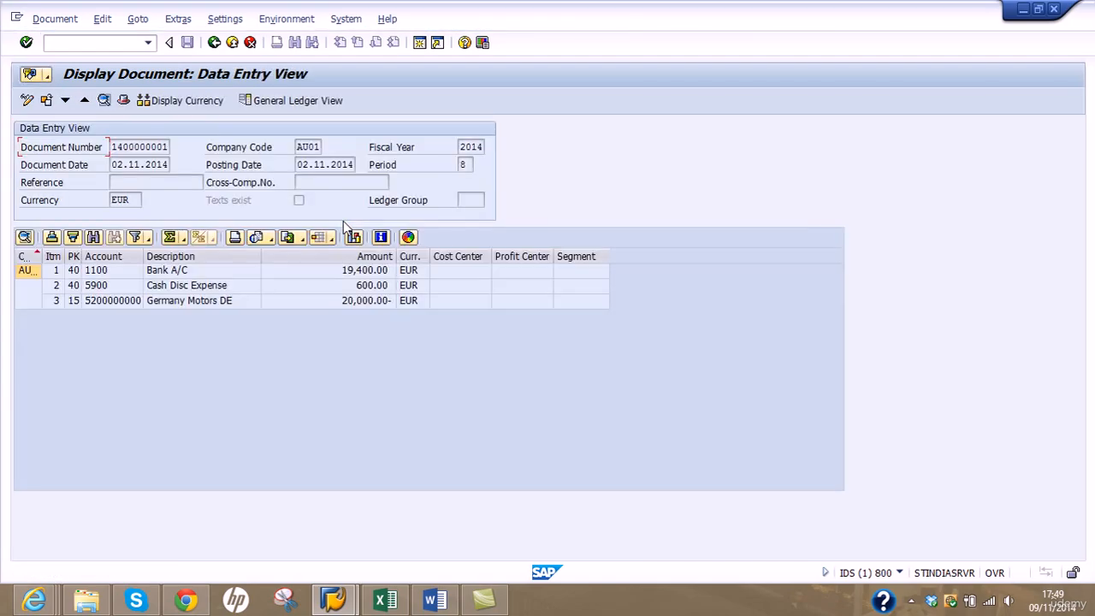
{"action": "left_click", "coordinate": [215, 43]}
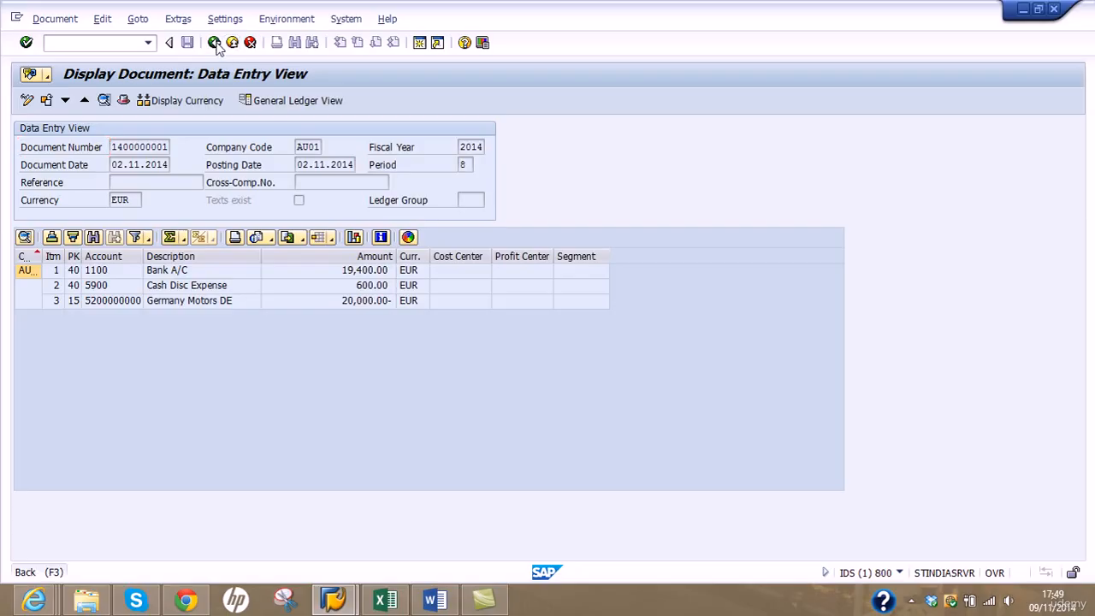
{"action": "left_click", "coordinate": [215, 42]}
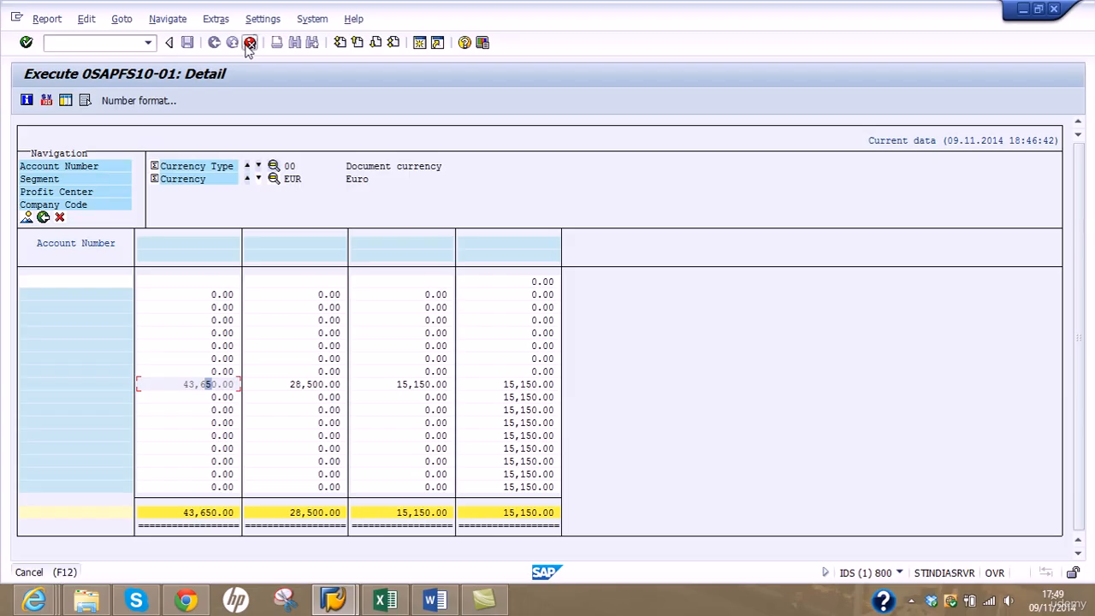
Step: Exit the line item report and the 0SAPBSPL-01 overview, saving its data, and return to SAP Easy Access
{"action": "left_click", "coordinate": [246, 43]}
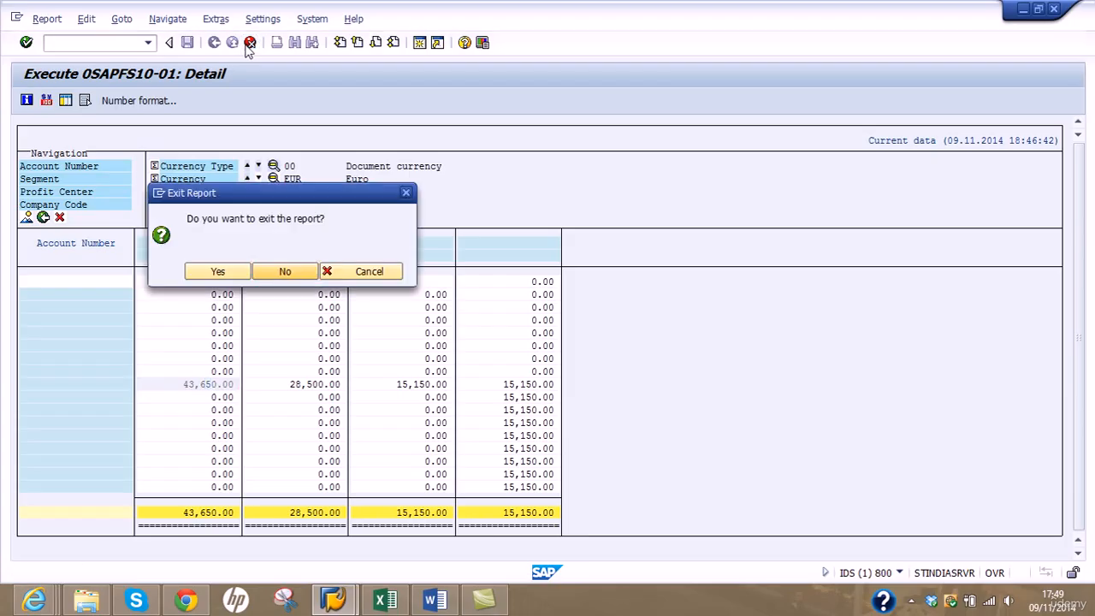
{"action": "left_click", "coordinate": [218, 272]}
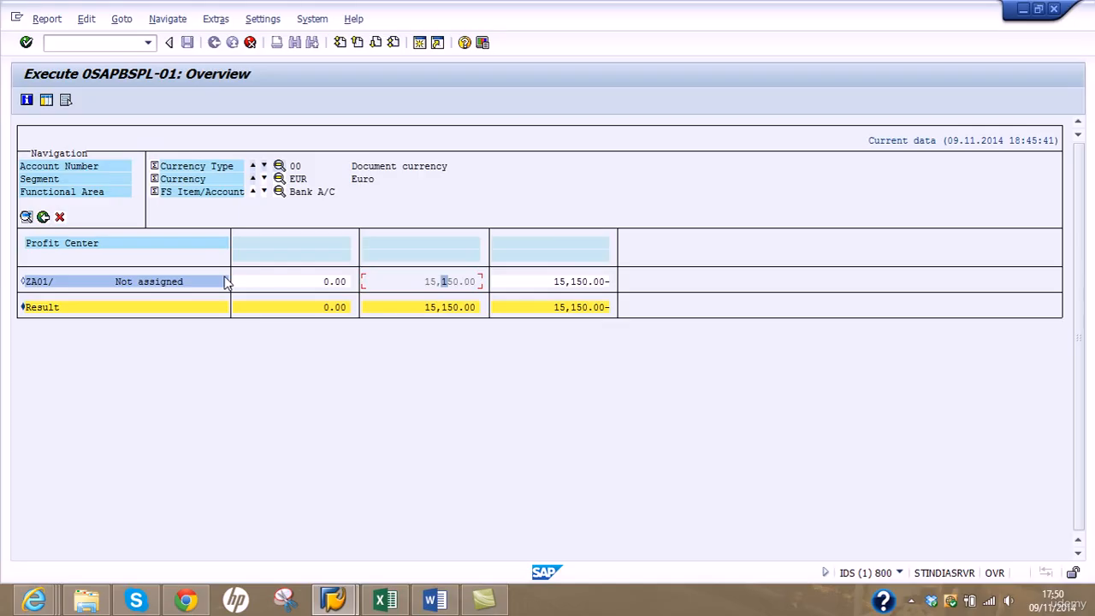
{"action": "left_click", "coordinate": [250, 43]}
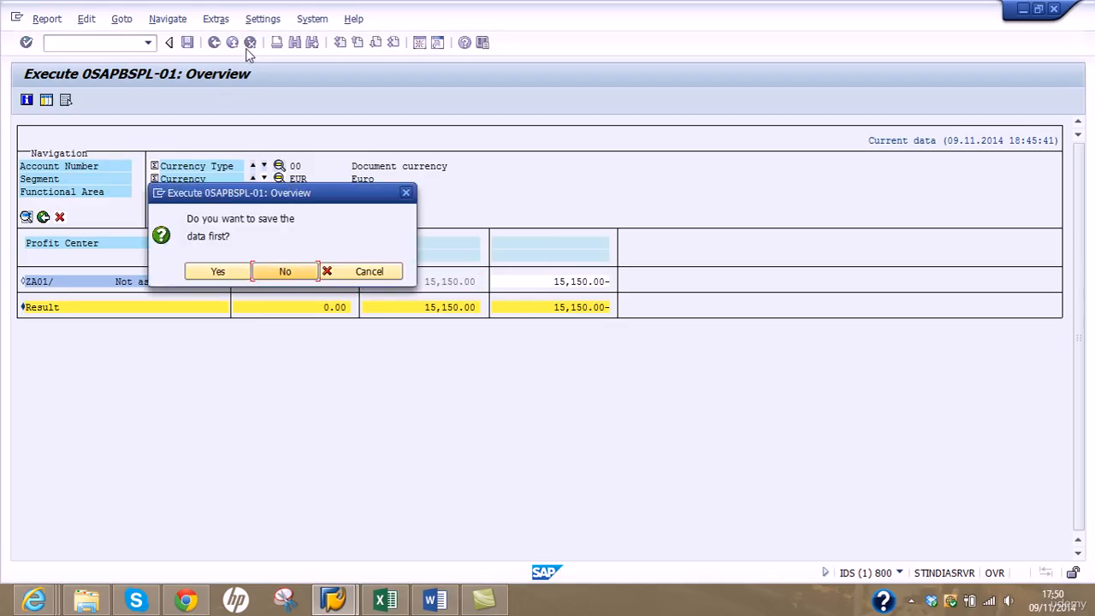
{"action": "left_click", "coordinate": [220, 272]}
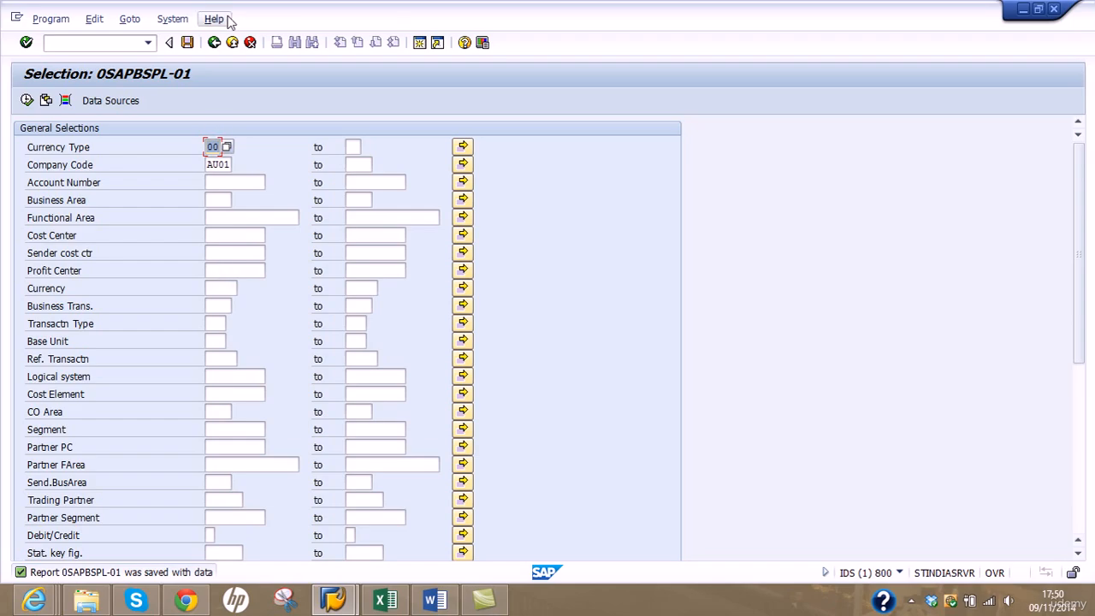
{"action": "left_click", "coordinate": [214, 43]}
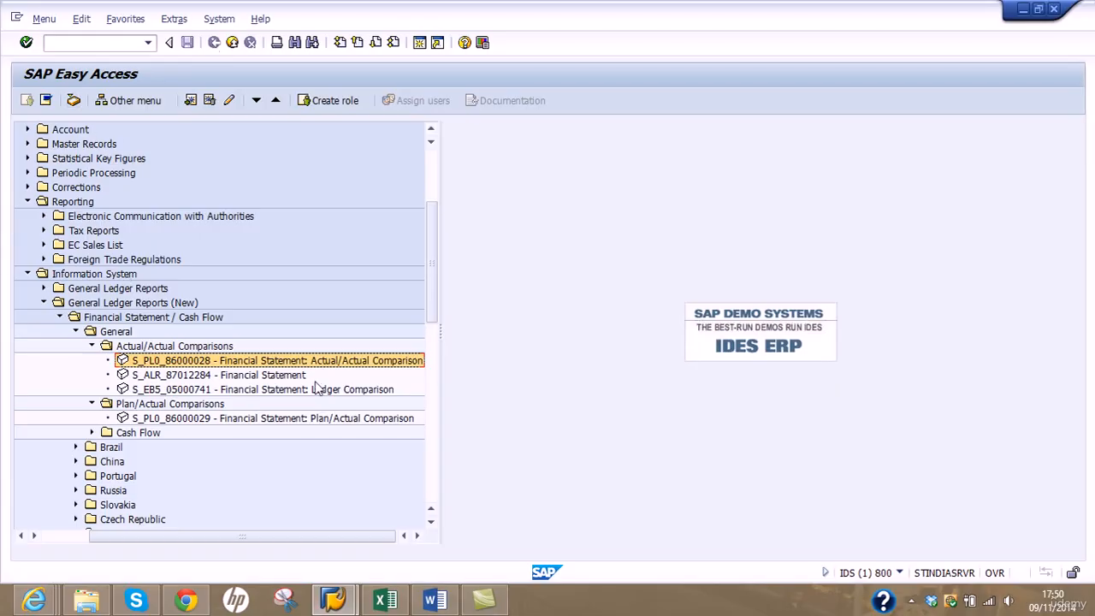
Step: Look through the general financial statement reports, expand Cash Flow and select Cash Flow (Indirect Method) Variant 1
{"action": "left_click", "coordinate": [276, 376]}
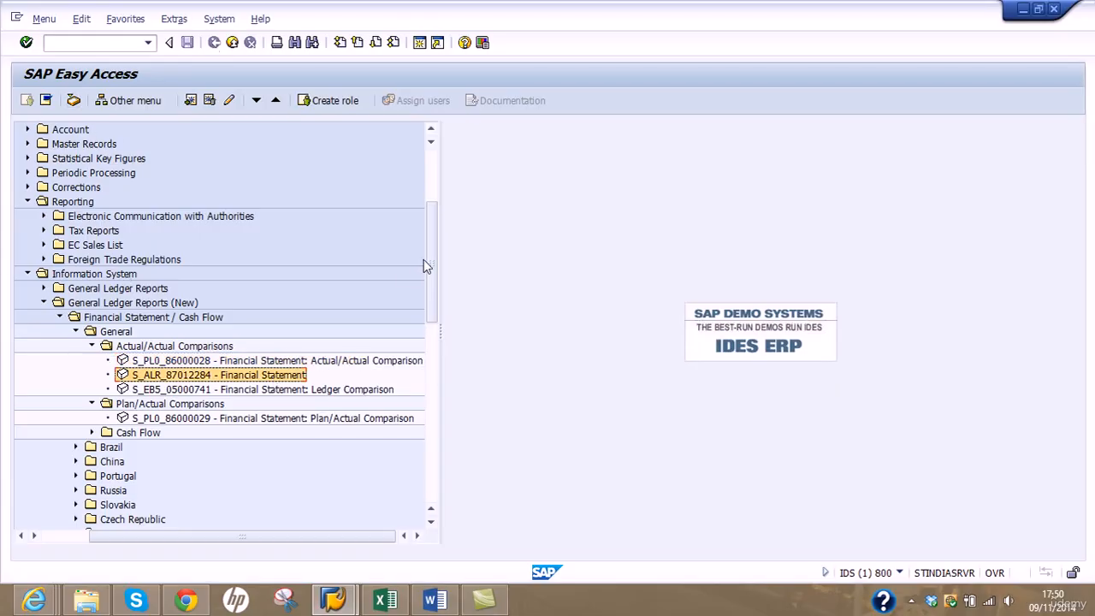
{"action": "left_click_drag", "start_coordinate": [425, 265], "coordinate": [430, 324]}
{"action": "left_click", "coordinate": [91, 245]}
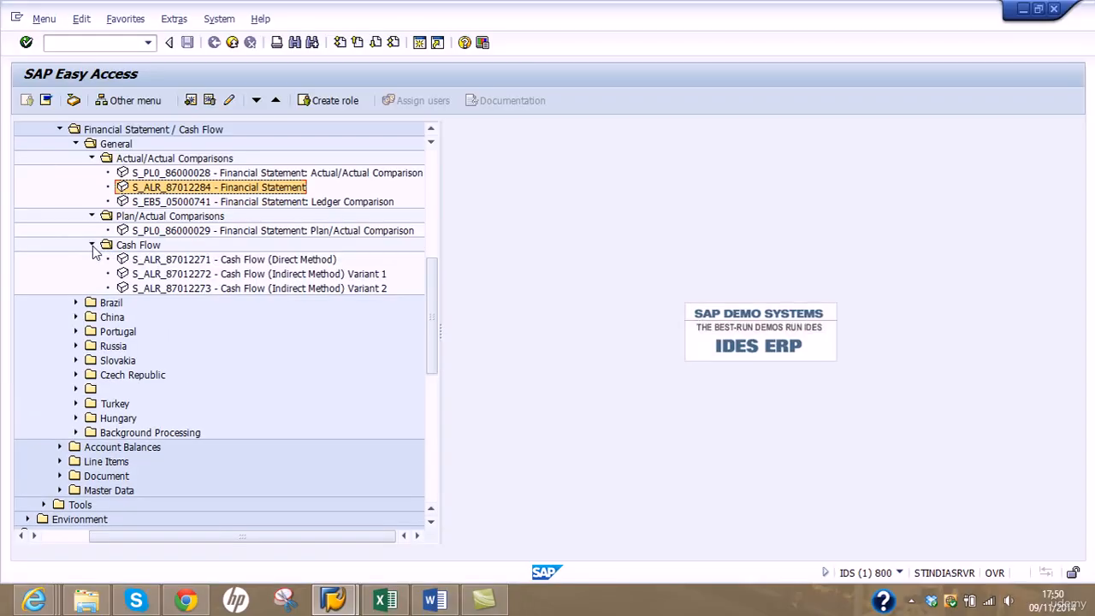
{"action": "left_click", "coordinate": [214, 274]}
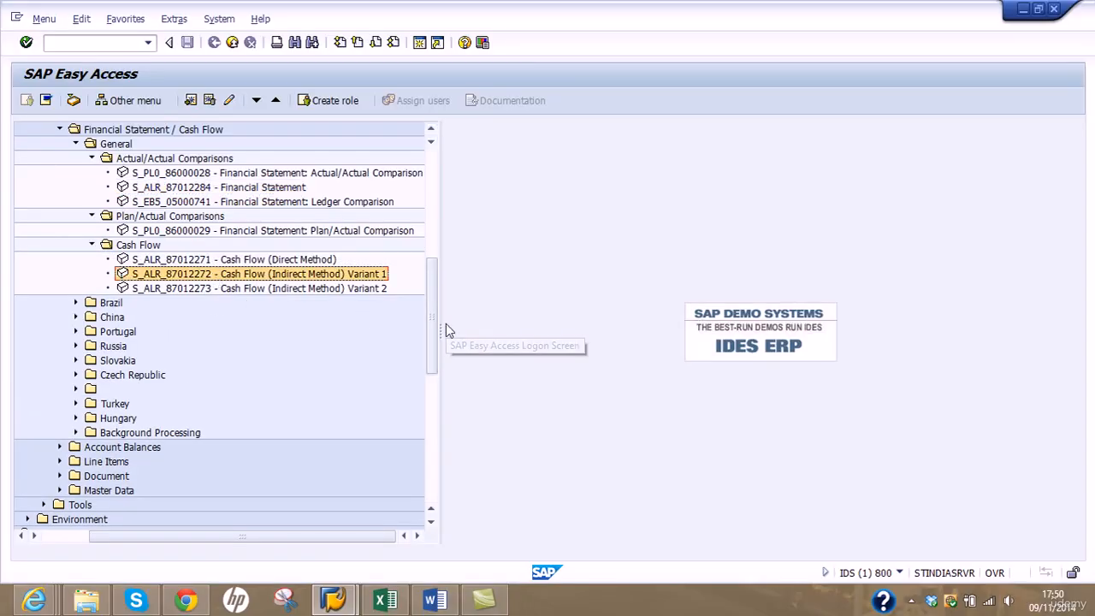
Step: Expand the Accounts Receivable information system reports to list Customer Balances and Customers: Items
{"action": "left_click_drag", "start_coordinate": [435, 331], "coordinate": [432, 386]}
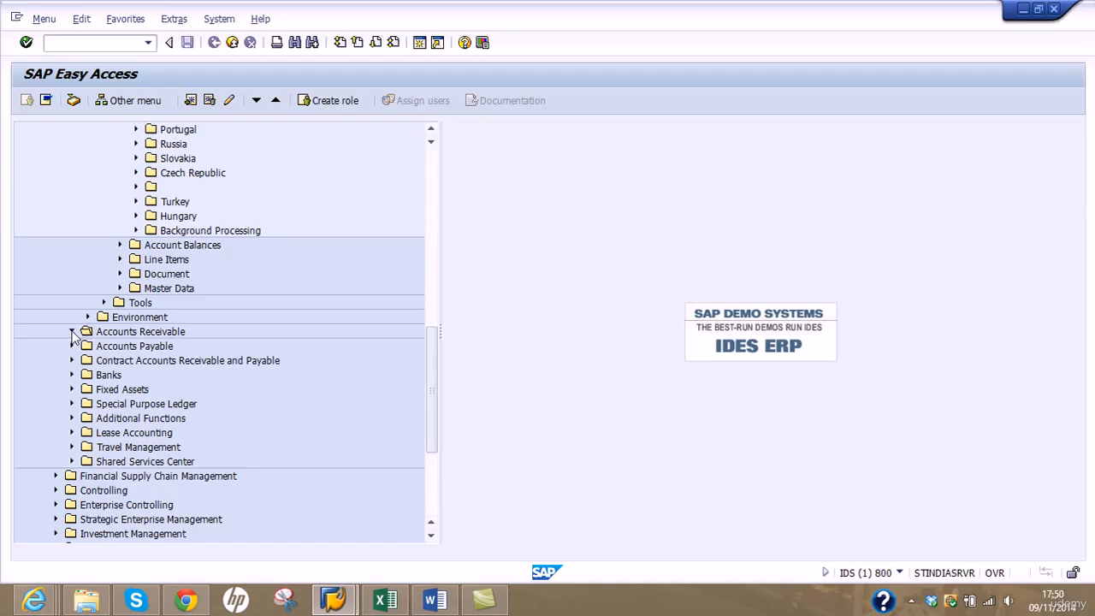
{"action": "left_click", "coordinate": [72, 332]}
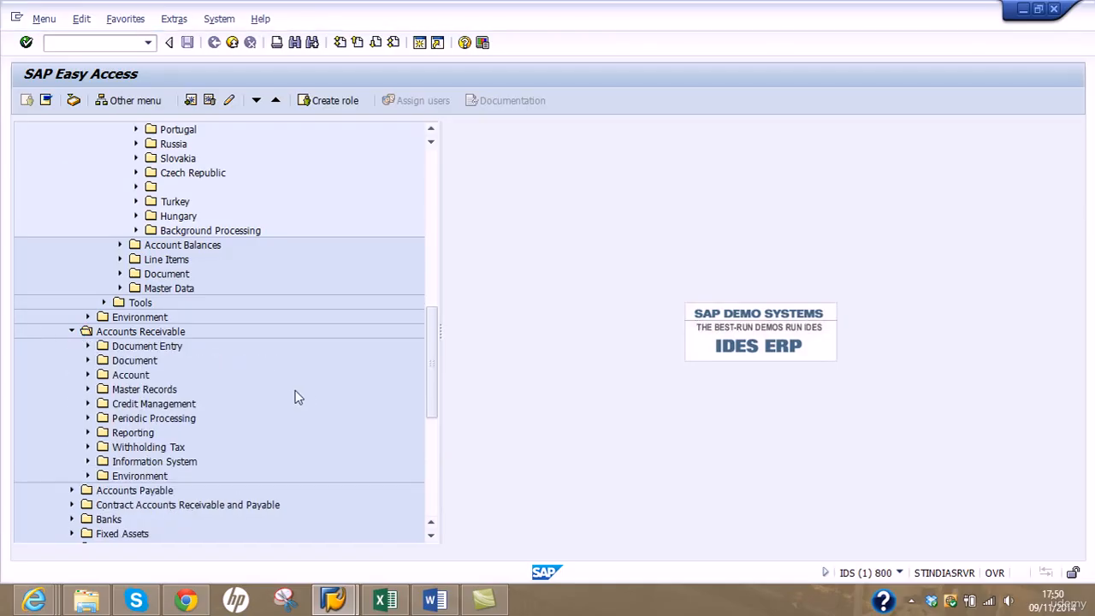
{"action": "left_click_drag", "start_coordinate": [431, 391], "coordinate": [427, 424]}
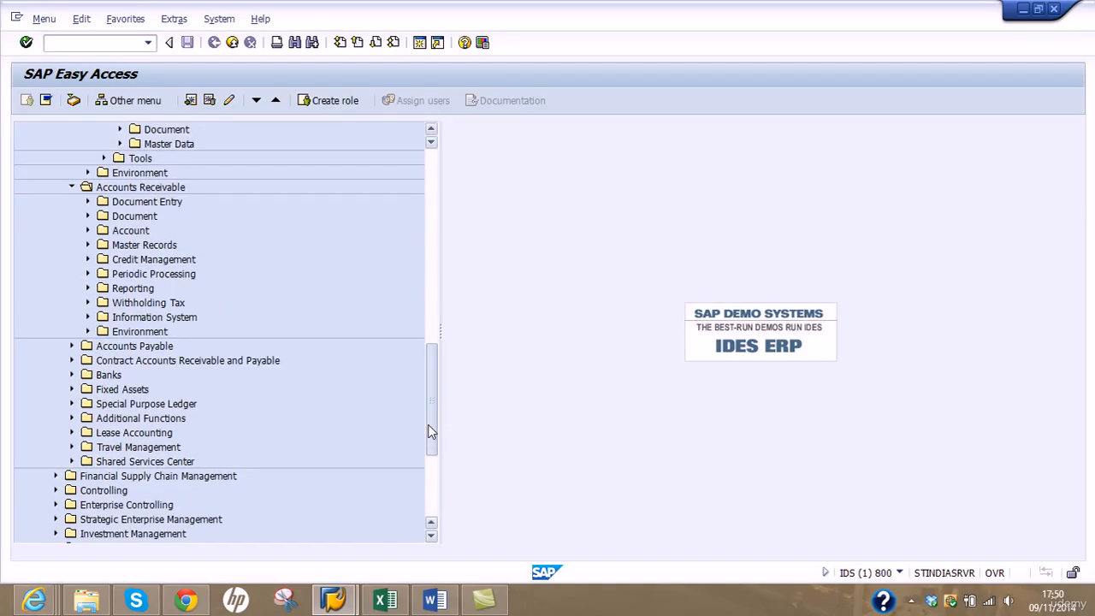
{"action": "left_click", "coordinate": [87, 317]}
{"action": "left_click", "coordinate": [103, 332]}
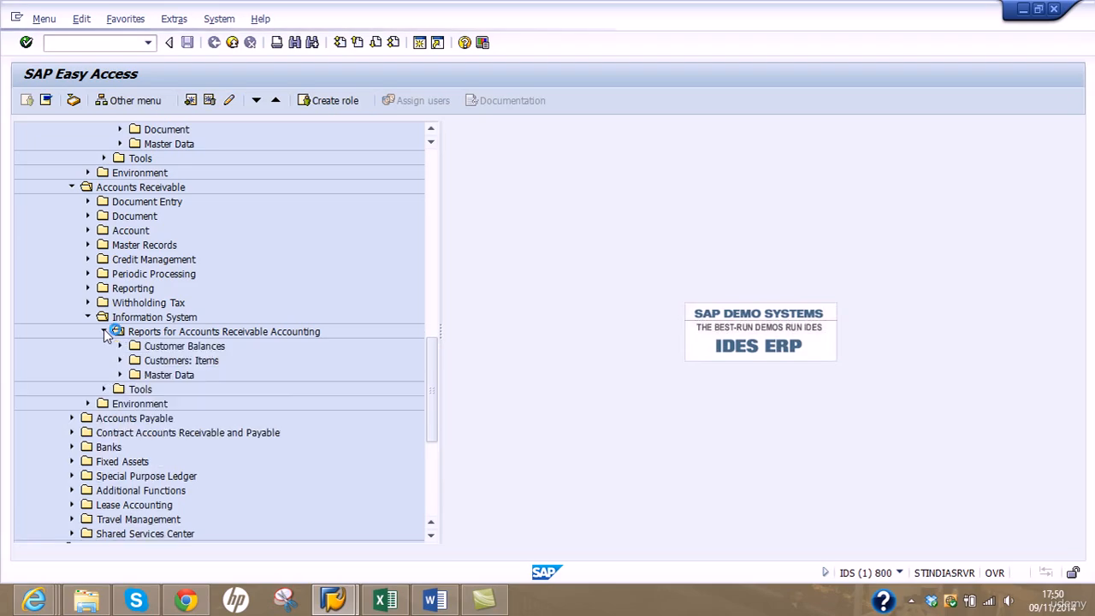
{"action": "left_click", "coordinate": [120, 345]}
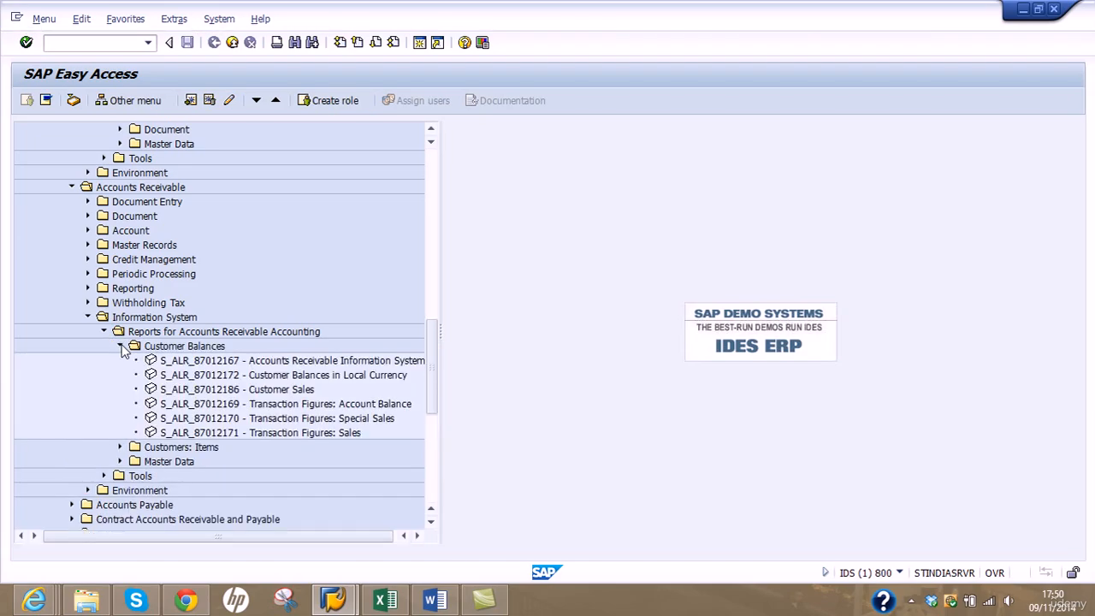
{"action": "left_click", "coordinate": [120, 447]}
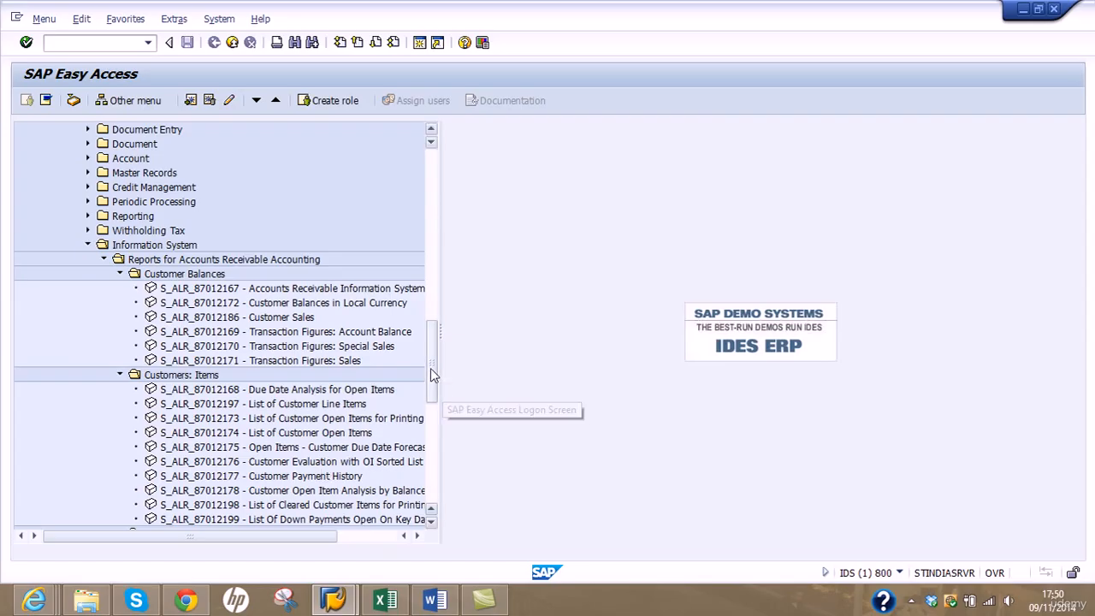
Step: Expand the Accounts Payable information system to list its Reports for Accounts Payable Accounting categories
{"action": "left_click_drag", "start_coordinate": [431, 369], "coordinate": [430, 417]}
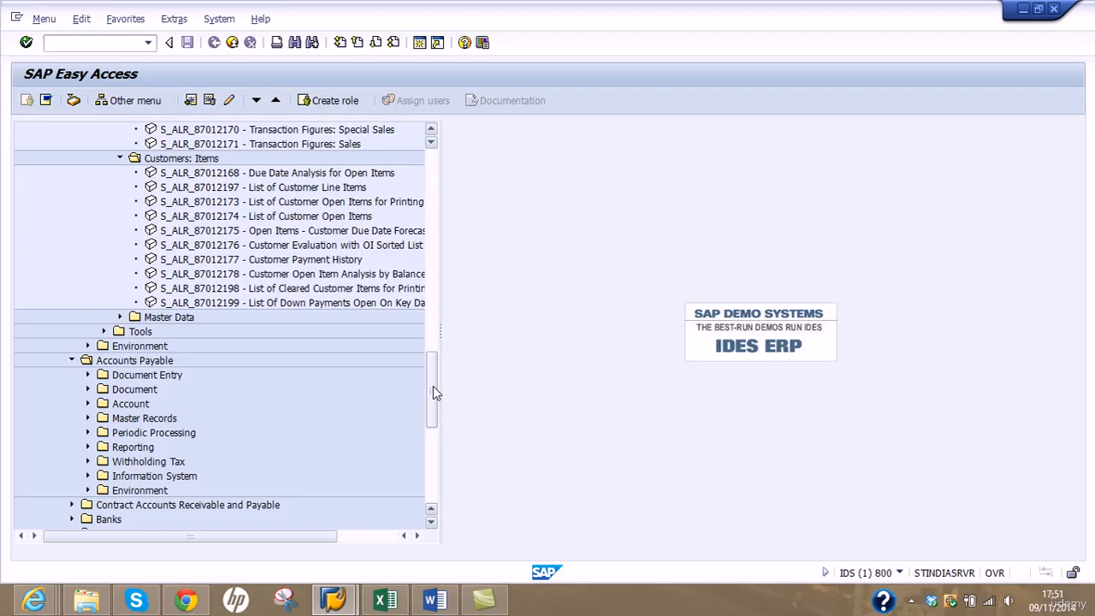
{"action": "left_click", "coordinate": [130, 480]}
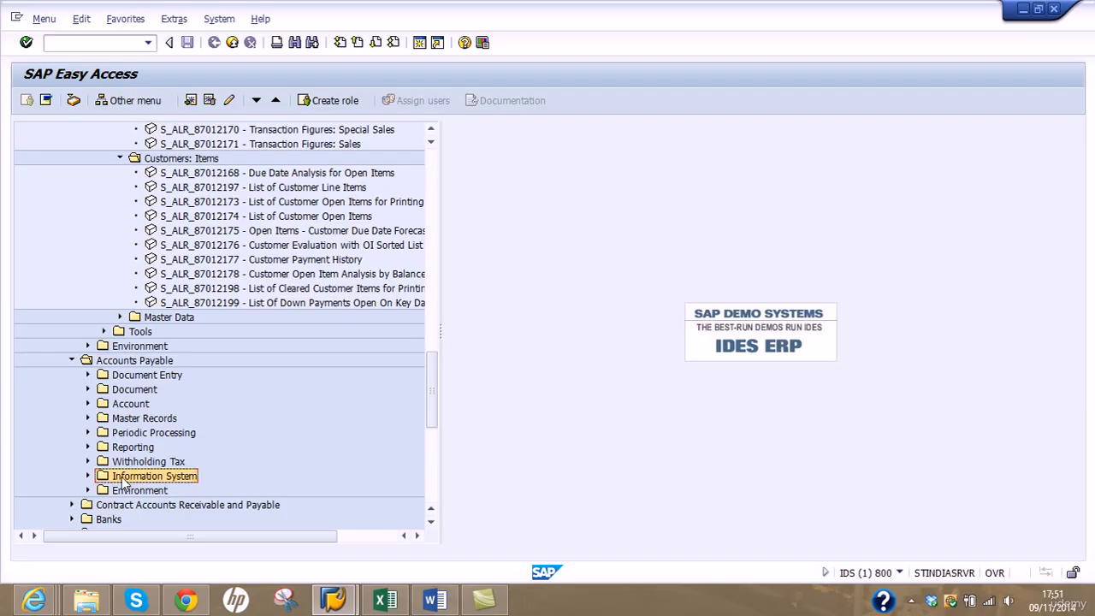
{"action": "left_click", "coordinate": [88, 476]}
{"action": "left_click_drag", "start_coordinate": [434, 377], "coordinate": [433, 436]}
{"action": "left_click", "coordinate": [103, 274]}
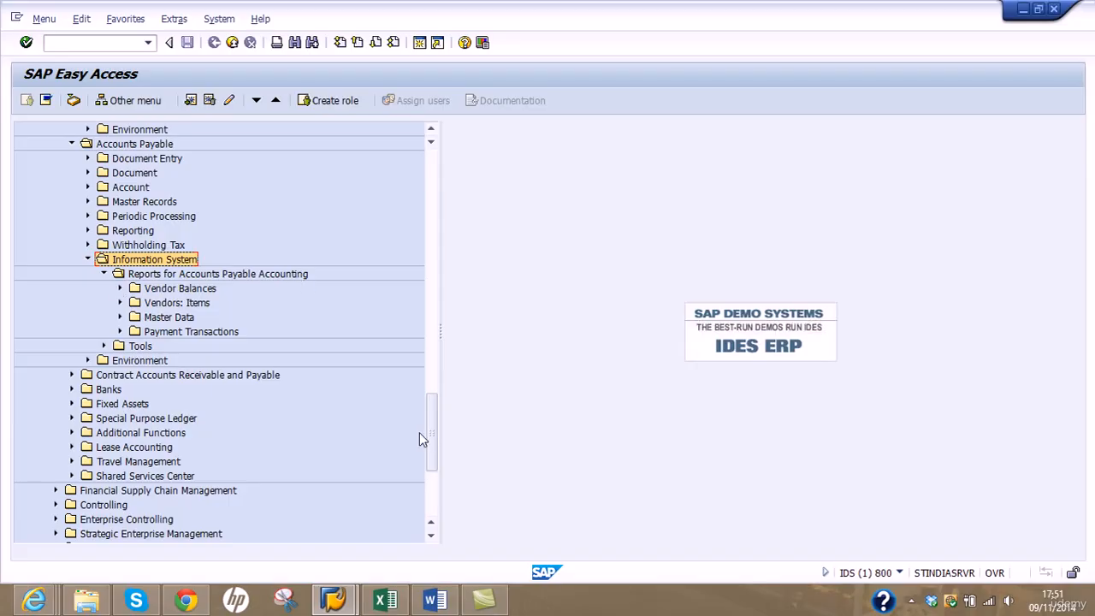
Step: Expand Information Systems, its Accounting folder and the Financial Accounting subfolder in the SAP menu tree
{"action": "left_click_drag", "start_coordinate": [435, 449], "coordinate": [442, 506]}
{"action": "left_click", "coordinate": [40, 520]}
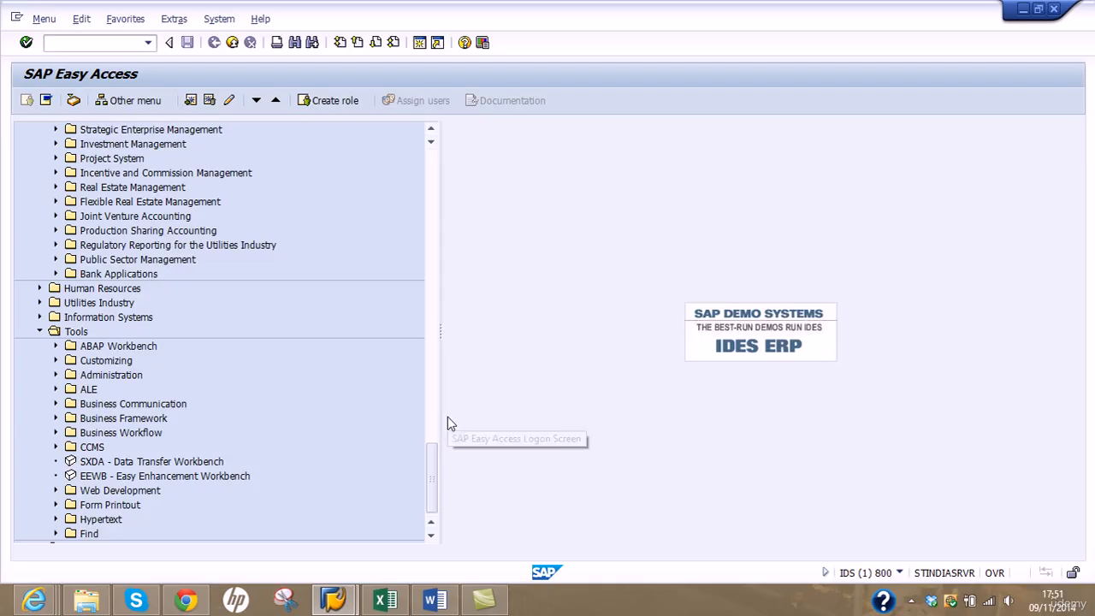
{"action": "left_click", "coordinate": [39, 331]}
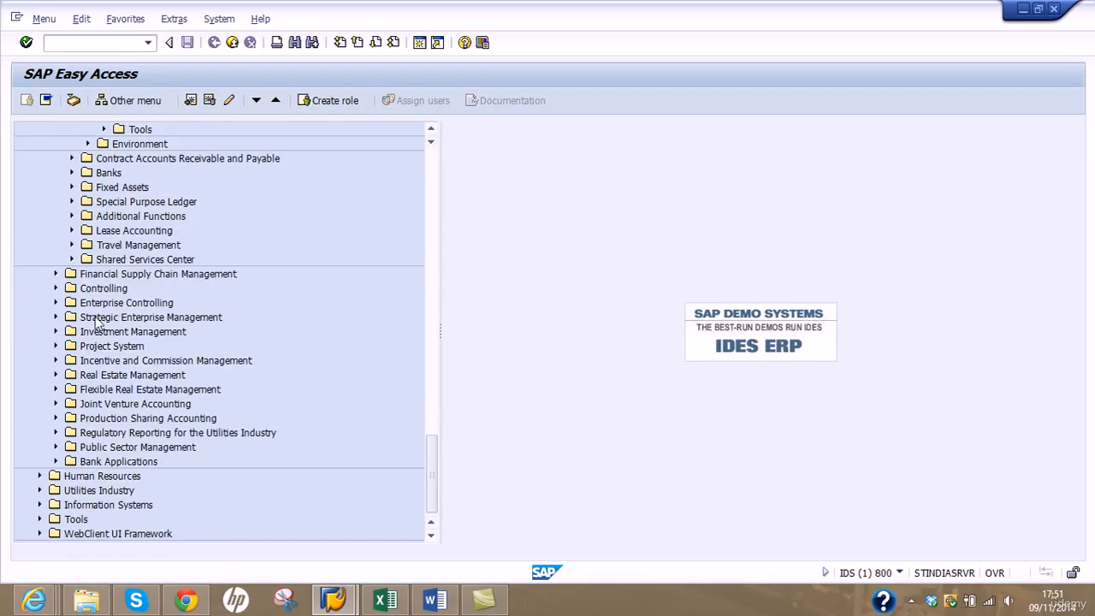
{"action": "left_click", "coordinate": [94, 506]}
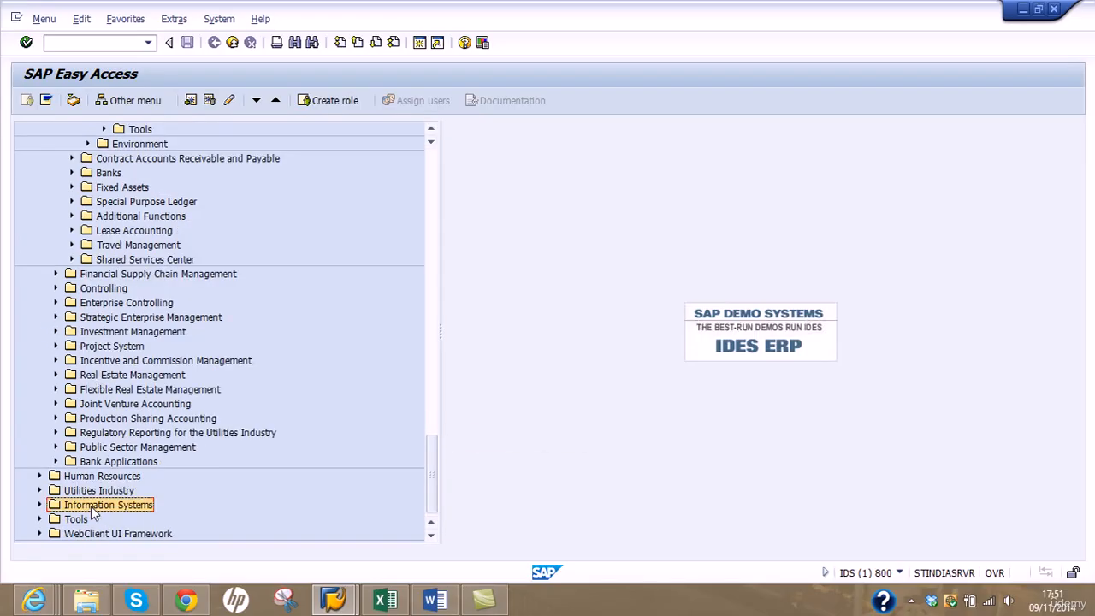
{"action": "left_click", "coordinate": [38, 505]}
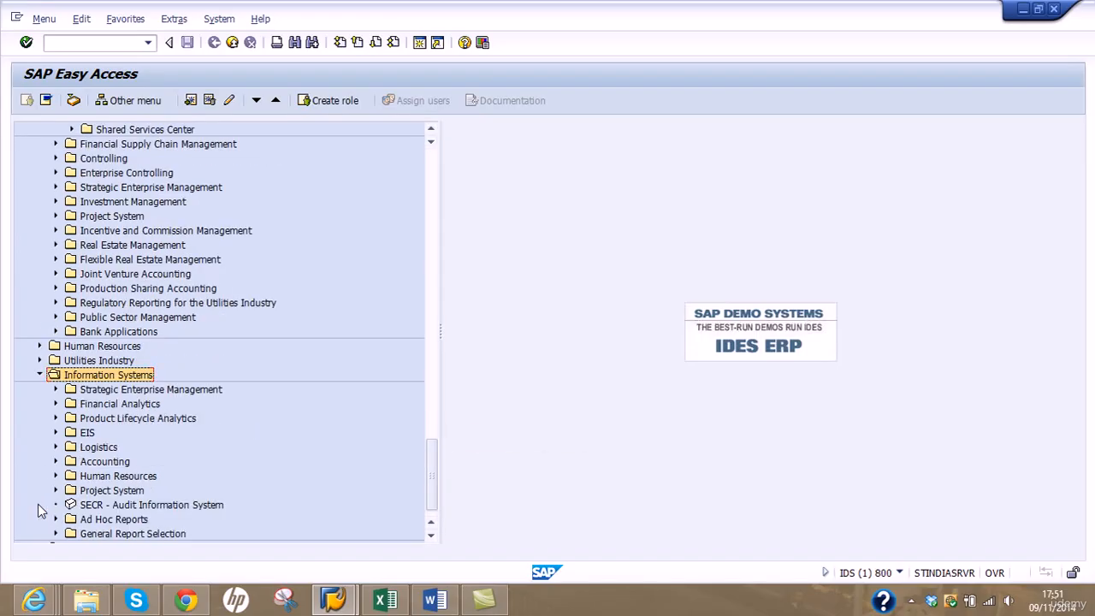
{"action": "left_click", "coordinate": [55, 461]}
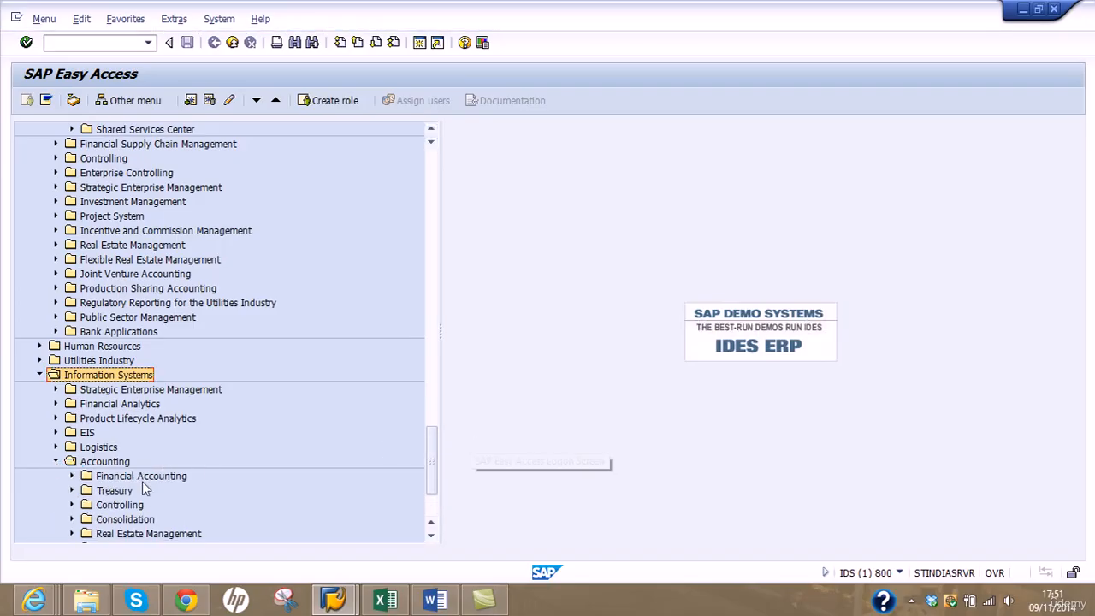
{"action": "left_click", "coordinate": [72, 476]}
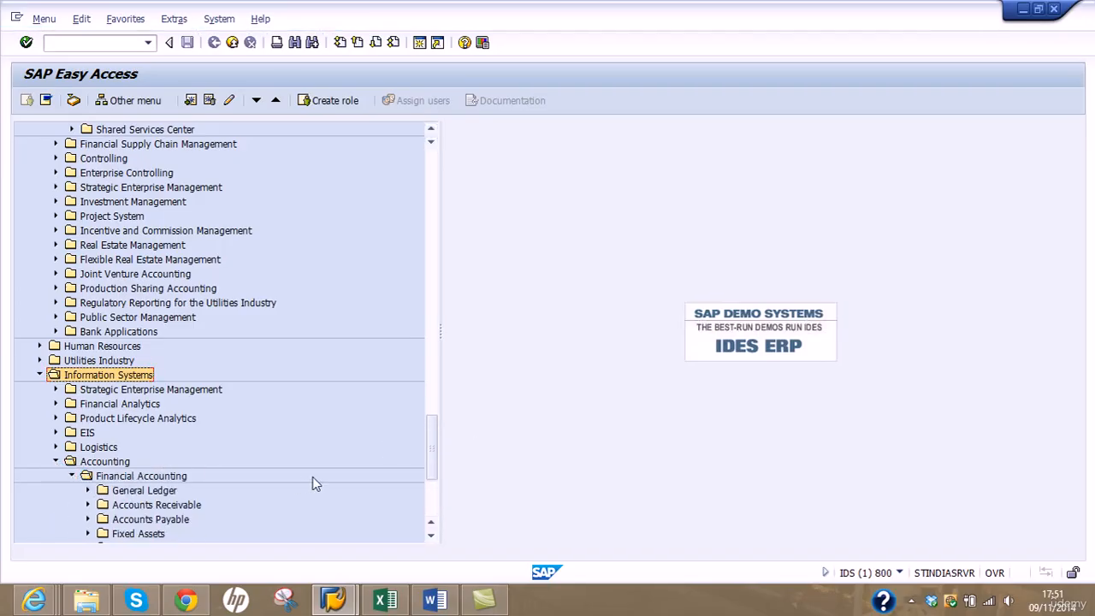
Step: Expand General Ledger, Accounts Receivable and Accounts Payable under Financial Accounting and select F.01 - Balance Sheet
{"action": "left_click_drag", "start_coordinate": [430, 440], "coordinate": [429, 479]}
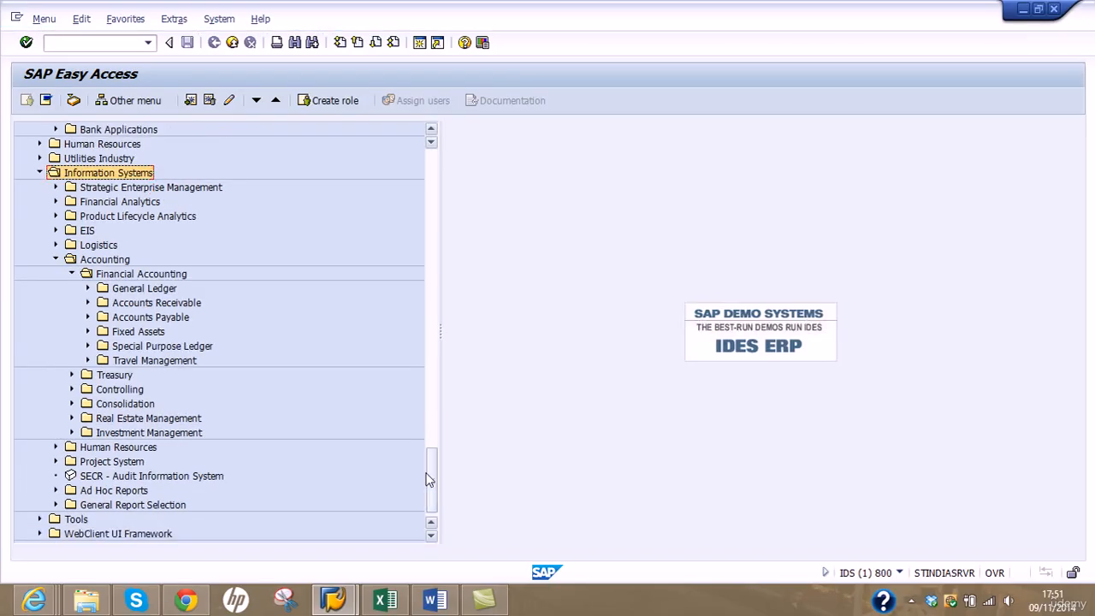
{"action": "left_click", "coordinate": [89, 289]}
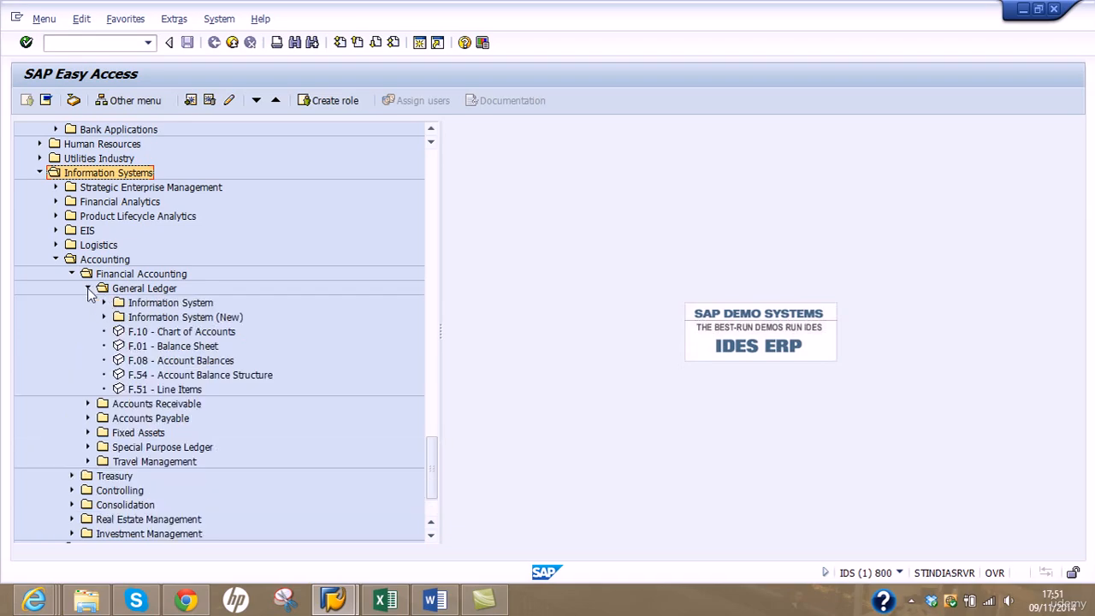
{"action": "left_click", "coordinate": [88, 405]}
{"action": "left_click", "coordinate": [88, 477]}
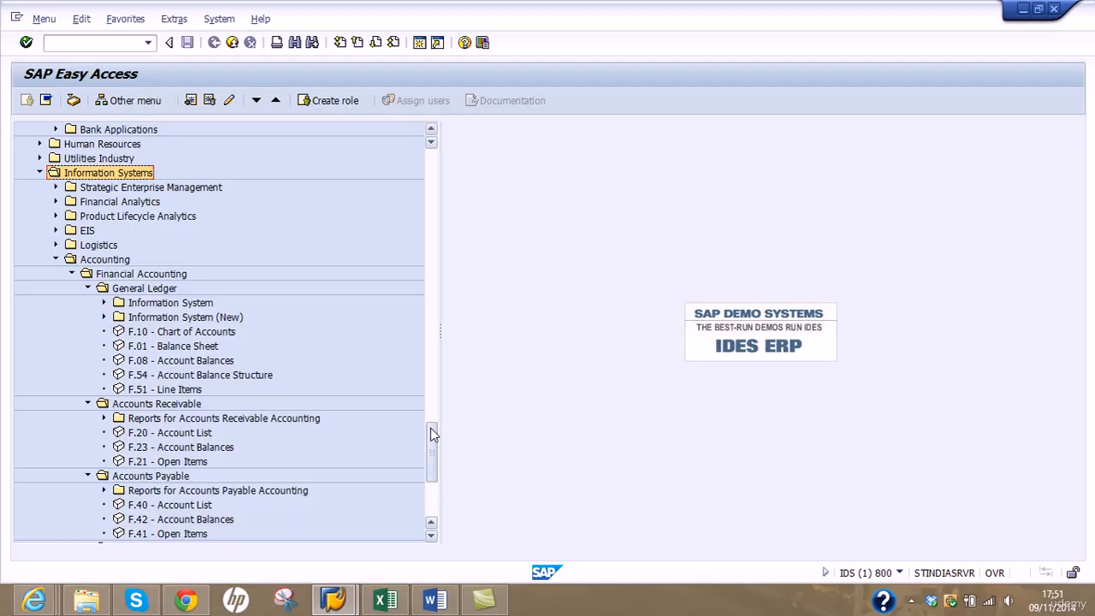
{"action": "left_click_drag", "start_coordinate": [430, 427], "coordinate": [431, 458]}
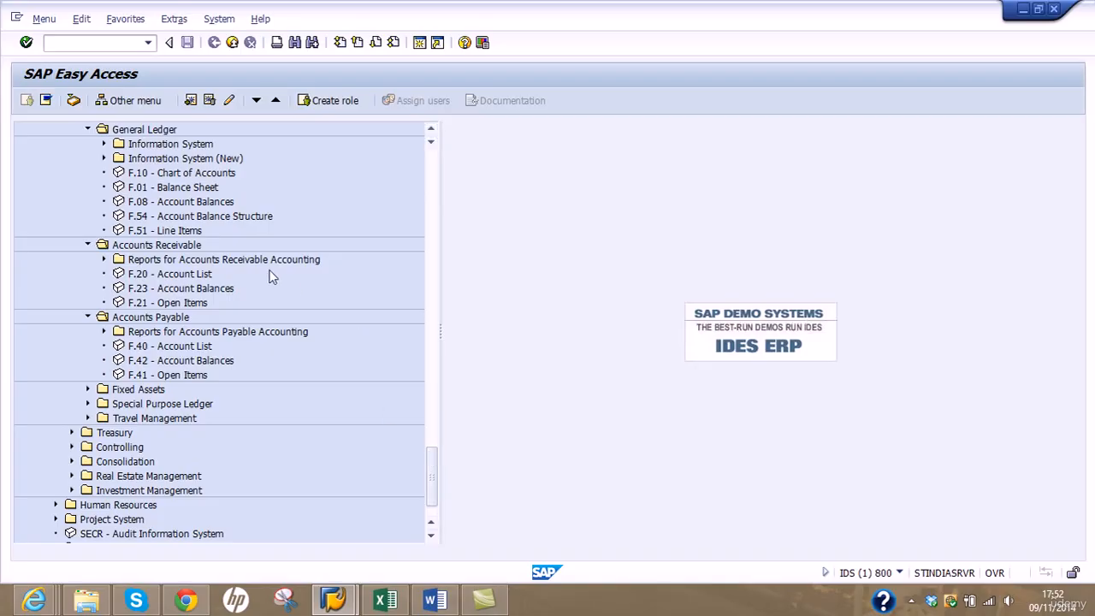
{"action": "left_click", "coordinate": [195, 190]}
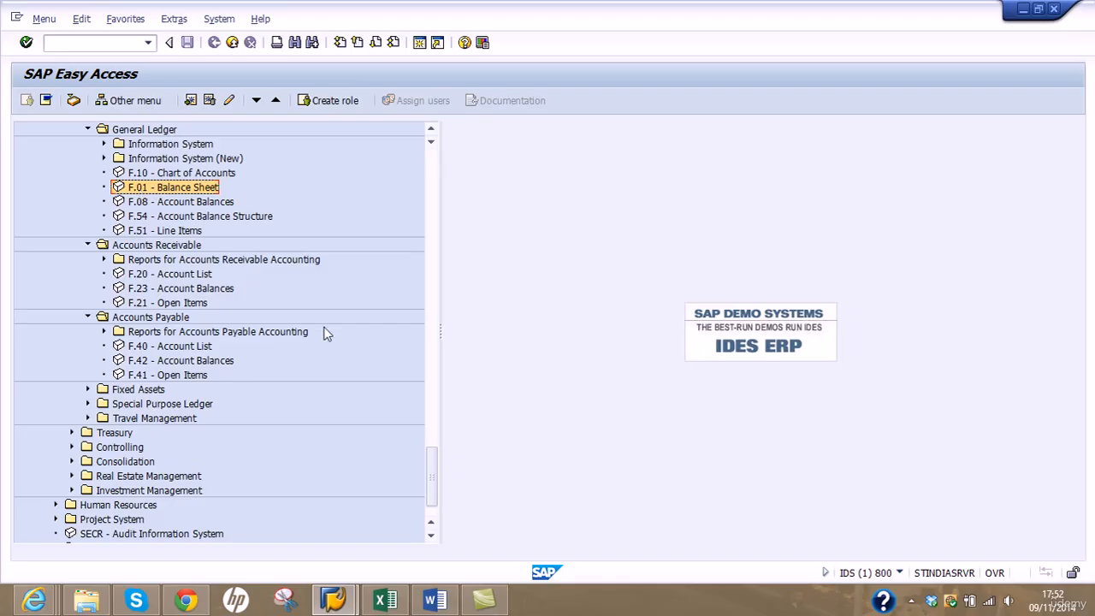
Step: View the selection screen of S_ALR_87012284 - Financial Statement under Actual/Actual Comparisons and return to SAP Easy Access
{"action": "left_click_drag", "start_coordinate": [432, 462], "coordinate": [434, 216]}
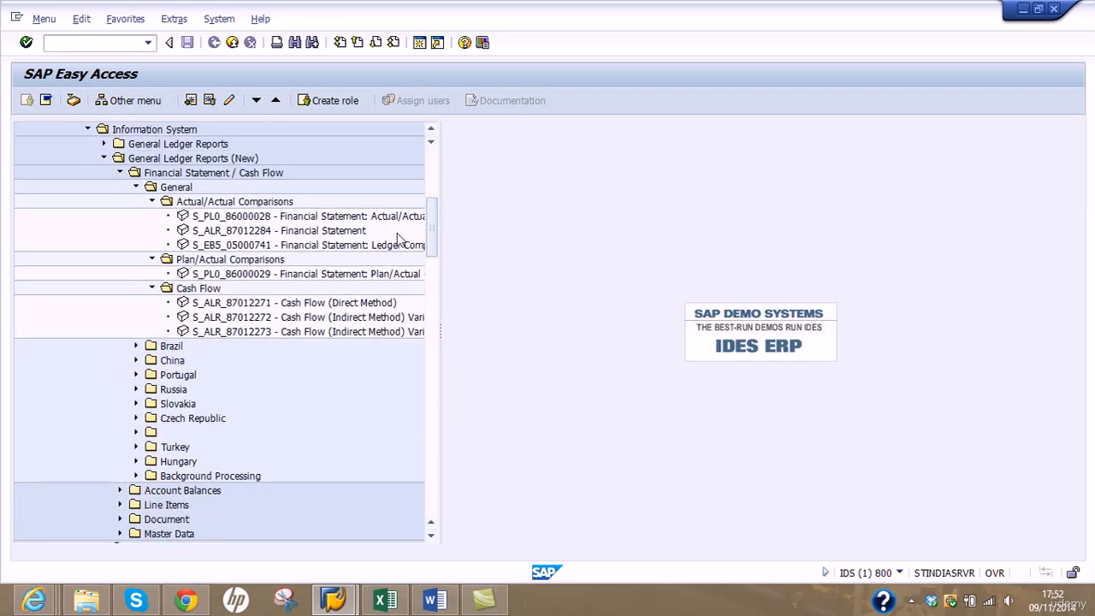
{"action": "left_click", "coordinate": [314, 233]}
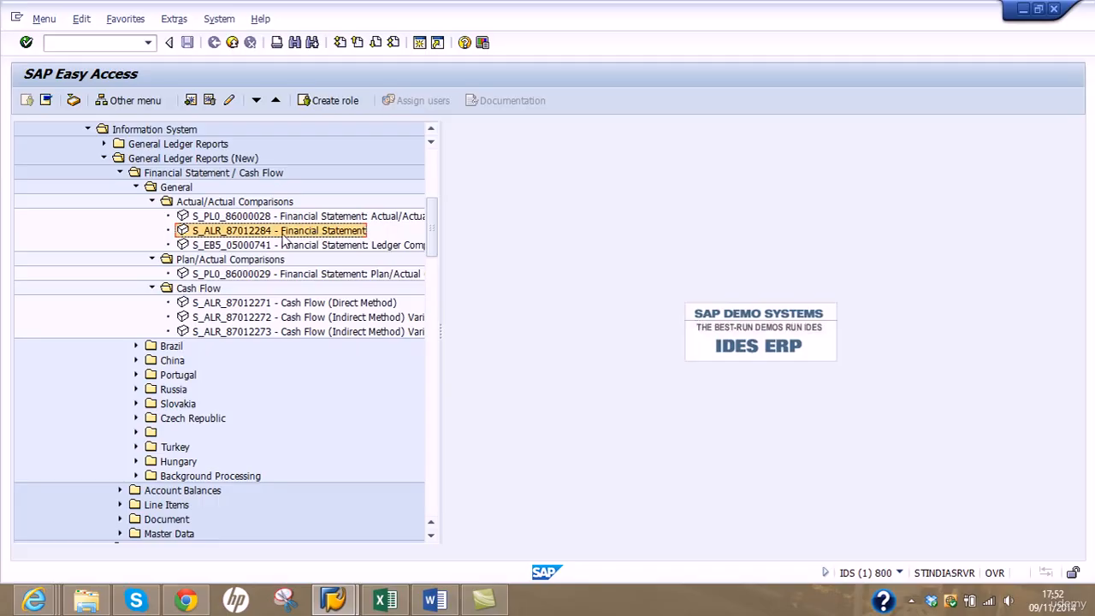
{"action": "double_click", "coordinate": [283, 236]}
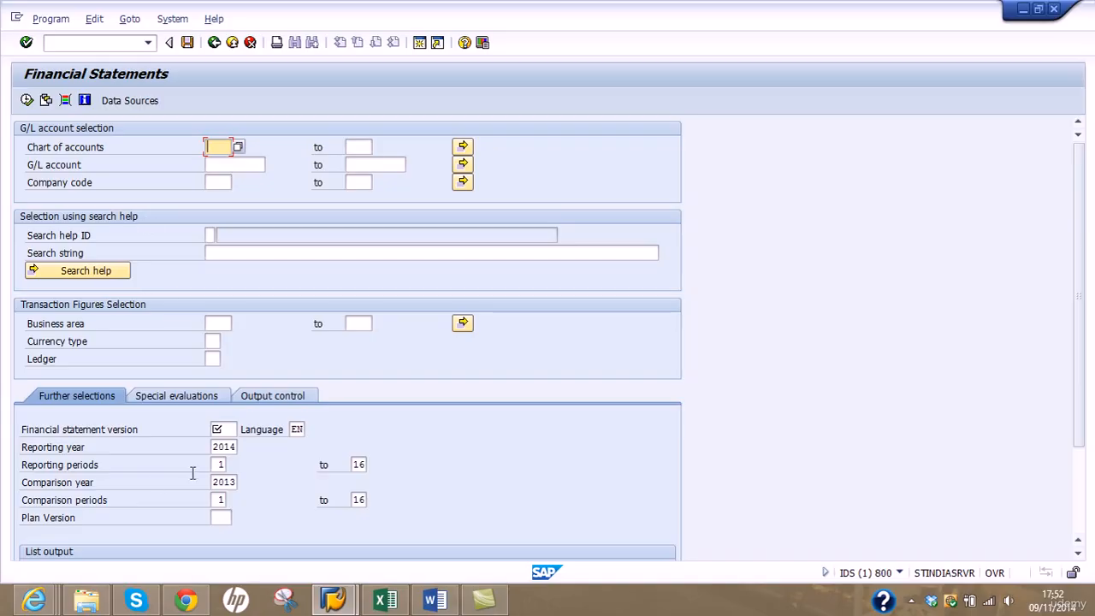
{"action": "left_click", "coordinate": [216, 46]}
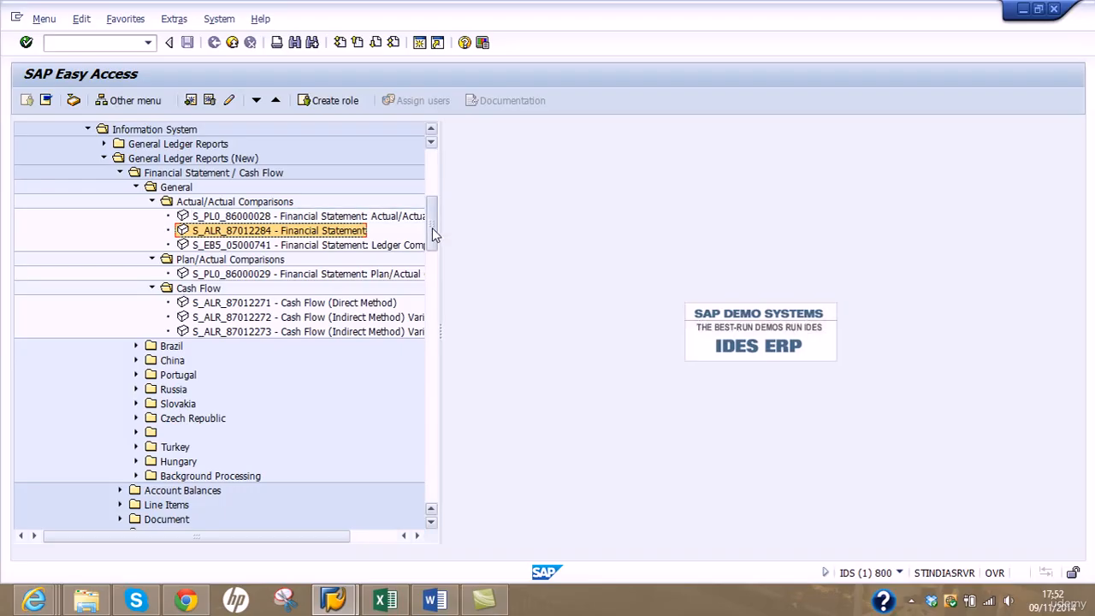
Step: Open F.01 - Balance Sheet from the General Ledger reports under Information Systems
{"action": "left_click_drag", "start_coordinate": [432, 228], "coordinate": [442, 464]}
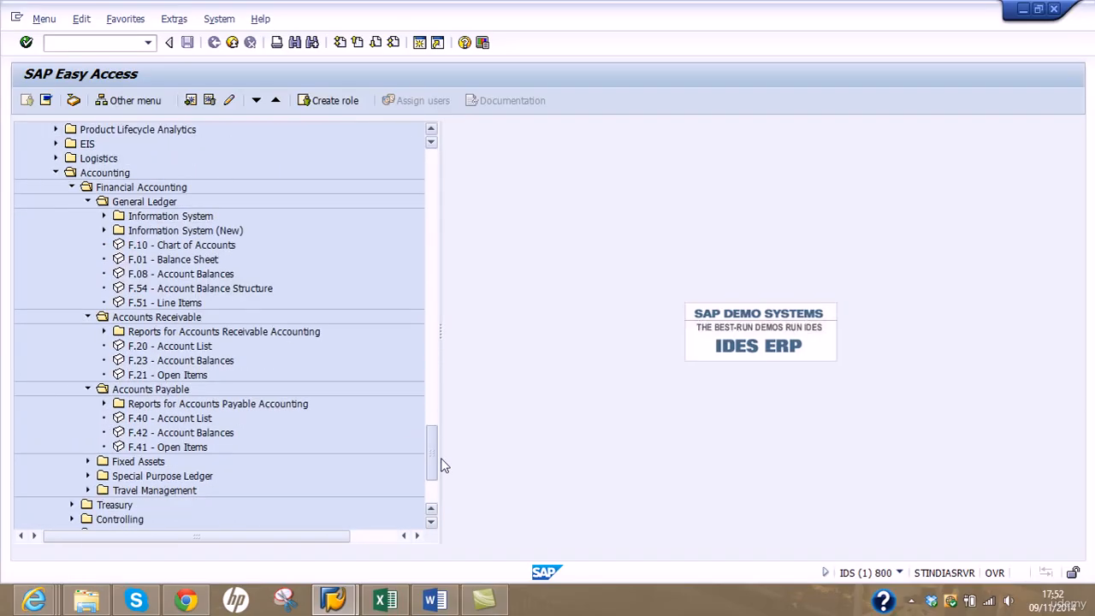
{"action": "left_click", "coordinate": [175, 261]}
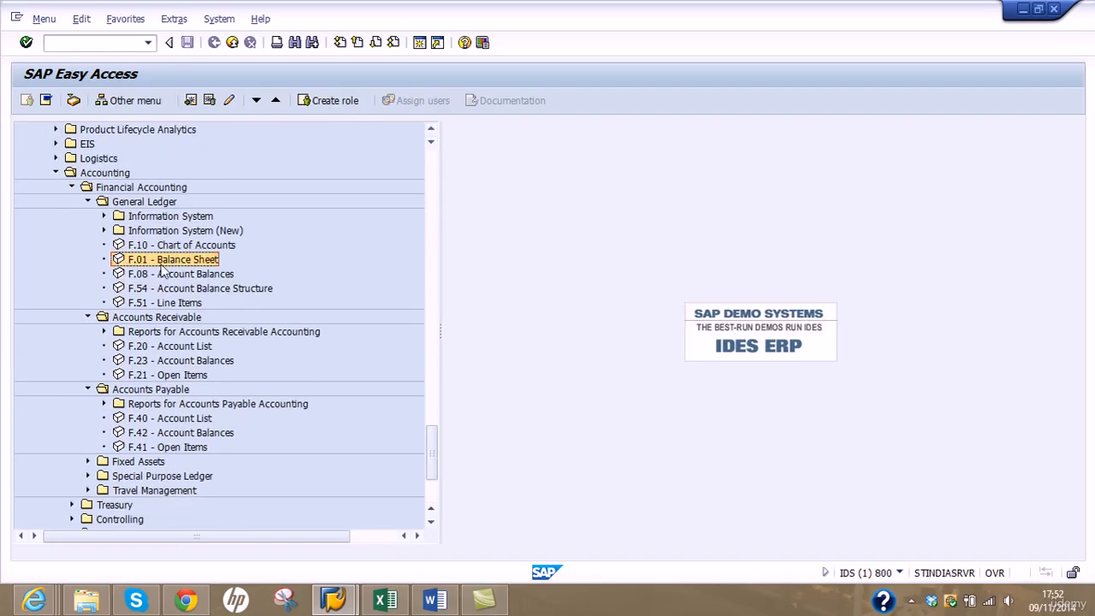
{"action": "double_click", "coordinate": [149, 261]}
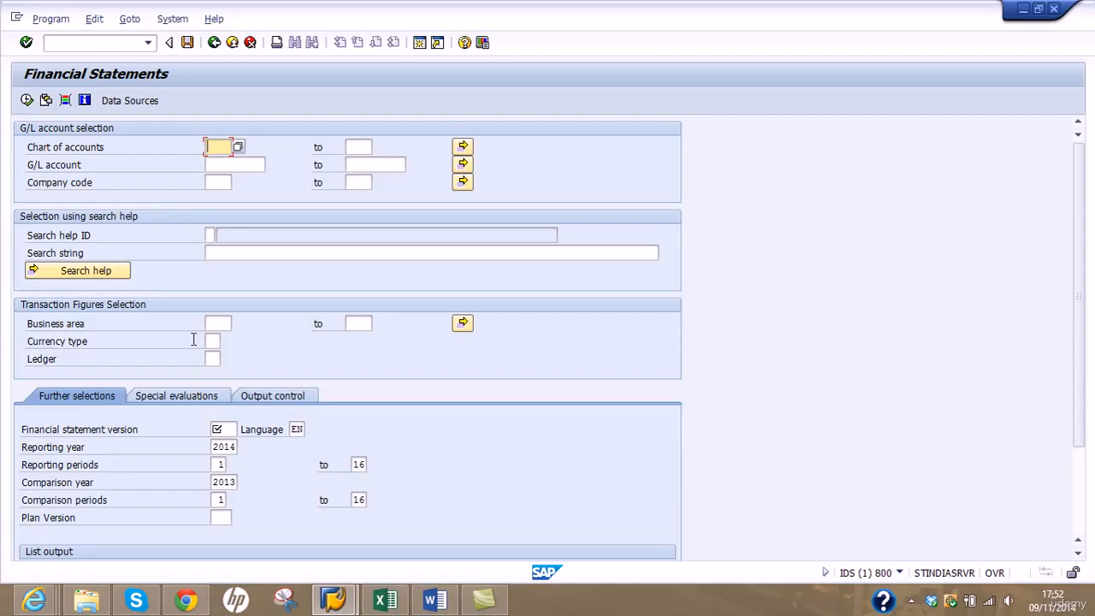
Step: Run the Financial Statements report for company code AU01 with financial statement version INT, and return to the selection screen
{"action": "left_click", "coordinate": [219, 184]}
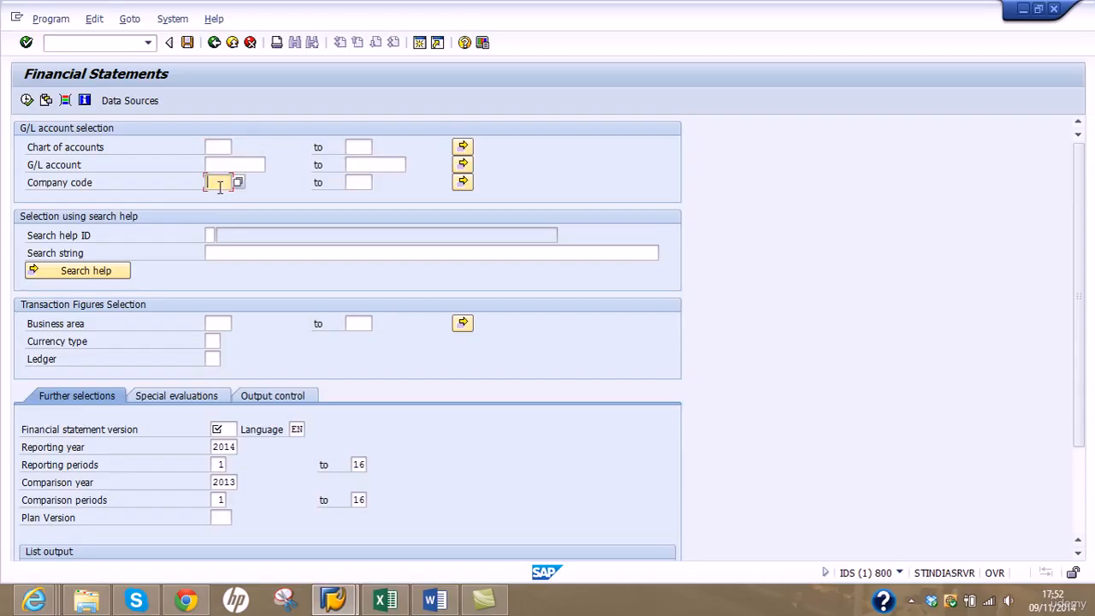
{"action": "type", "text": "AU01"}
{"action": "left_click", "coordinate": [229, 429]}
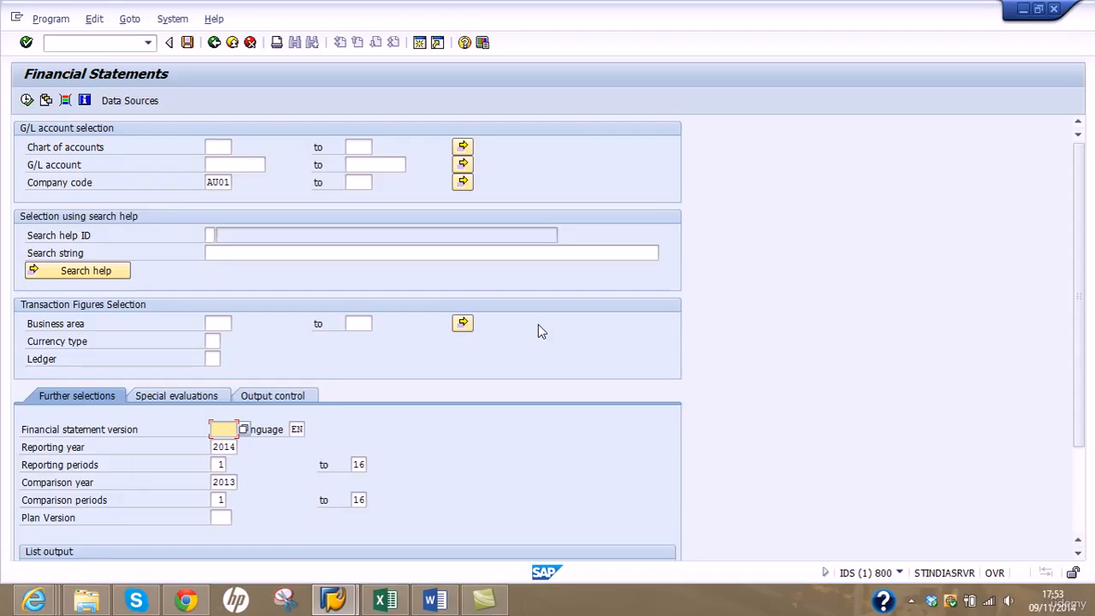
{"action": "type", "text": "INT"}
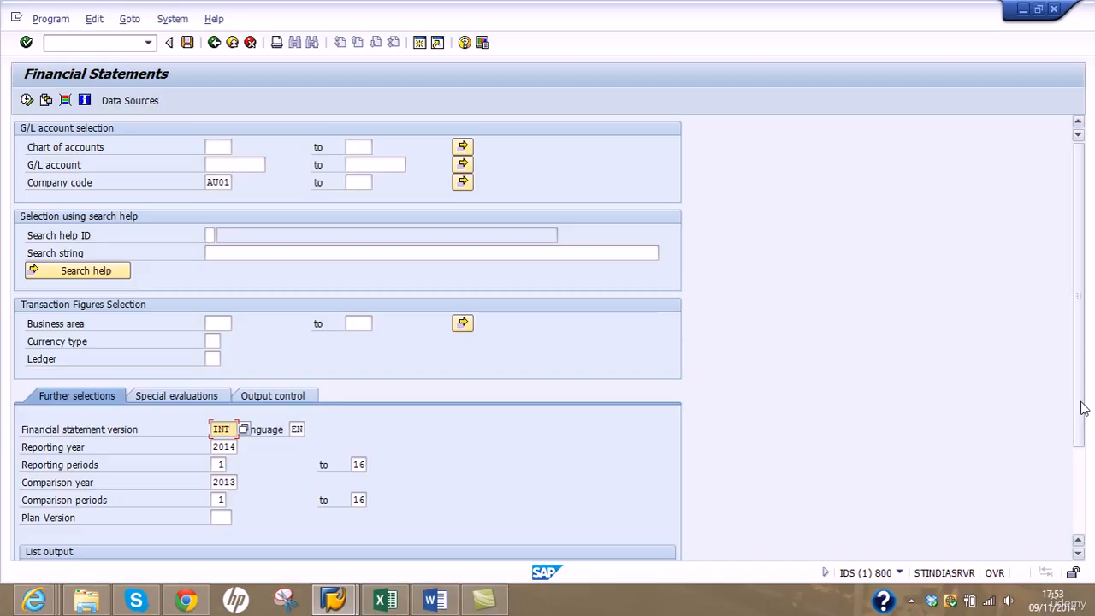
{"action": "left_click_drag", "start_coordinate": [1083, 403], "coordinate": [1081, 518]}
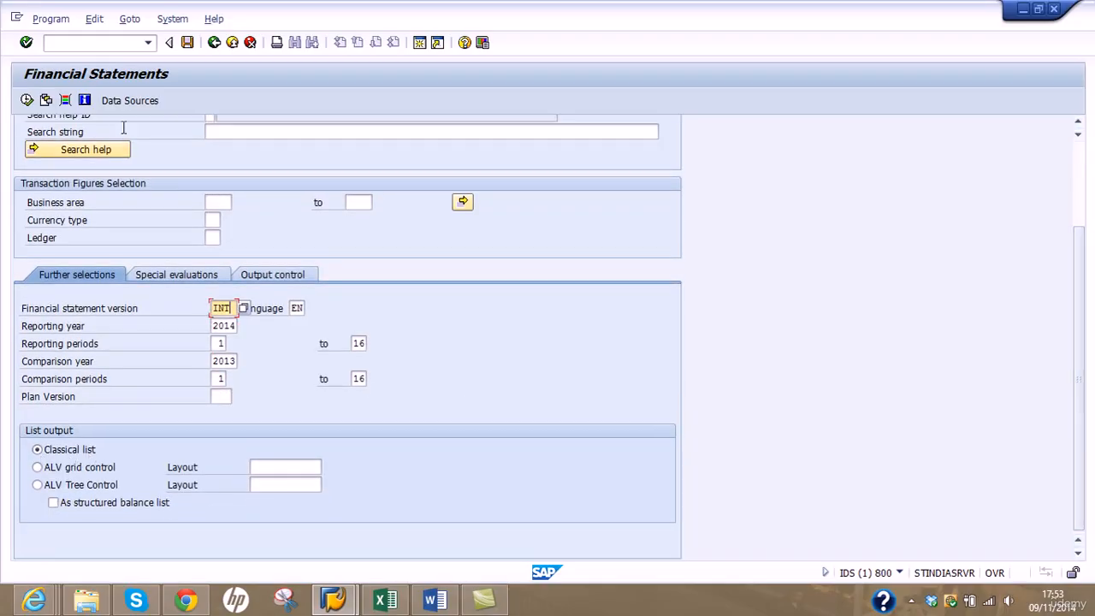
{"action": "left_click", "coordinate": [26, 100]}
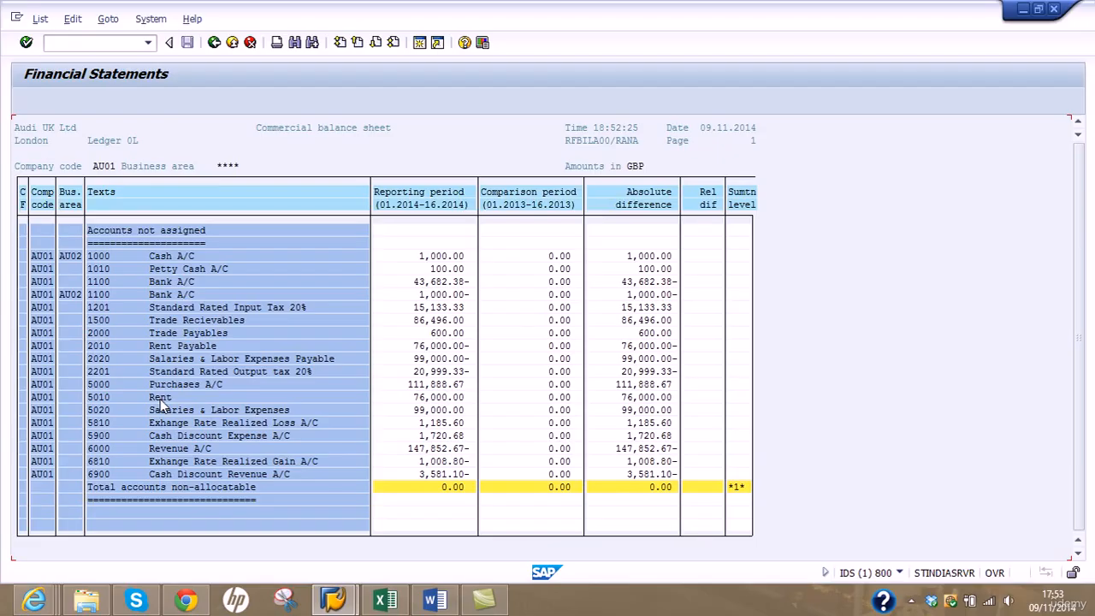
{"action": "left_click", "coordinate": [214, 43]}
Step: Run the Financial Statements report with ALV grid control as the list output, and return to the selection screen
{"action": "left_click_drag", "start_coordinate": [1080, 192], "coordinate": [1079, 315]}
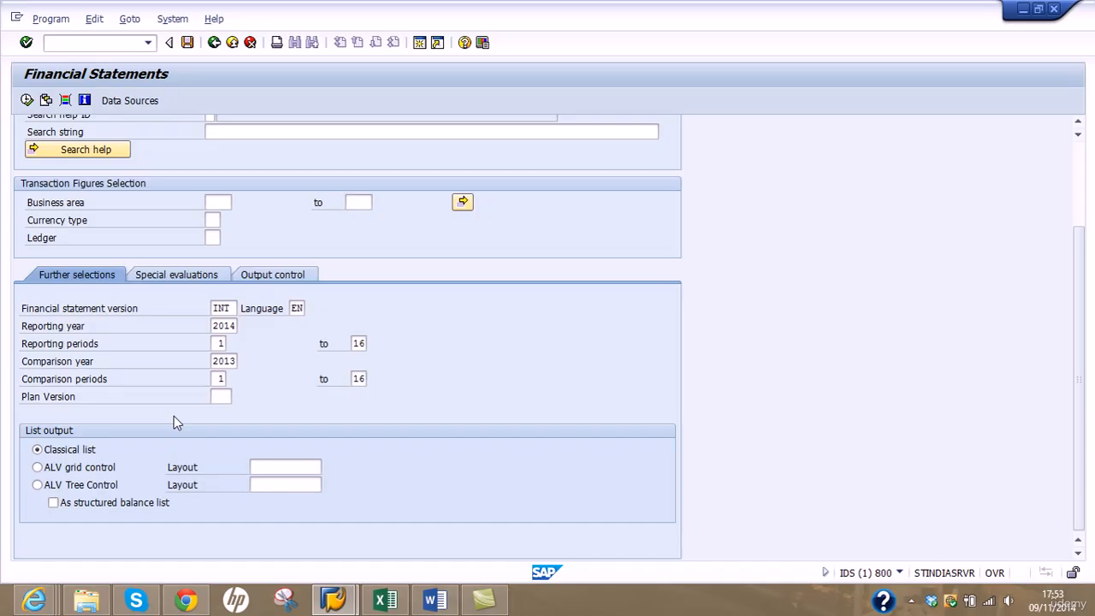
{"action": "left_click", "coordinate": [86, 467]}
{"action": "left_click", "coordinate": [26, 100]}
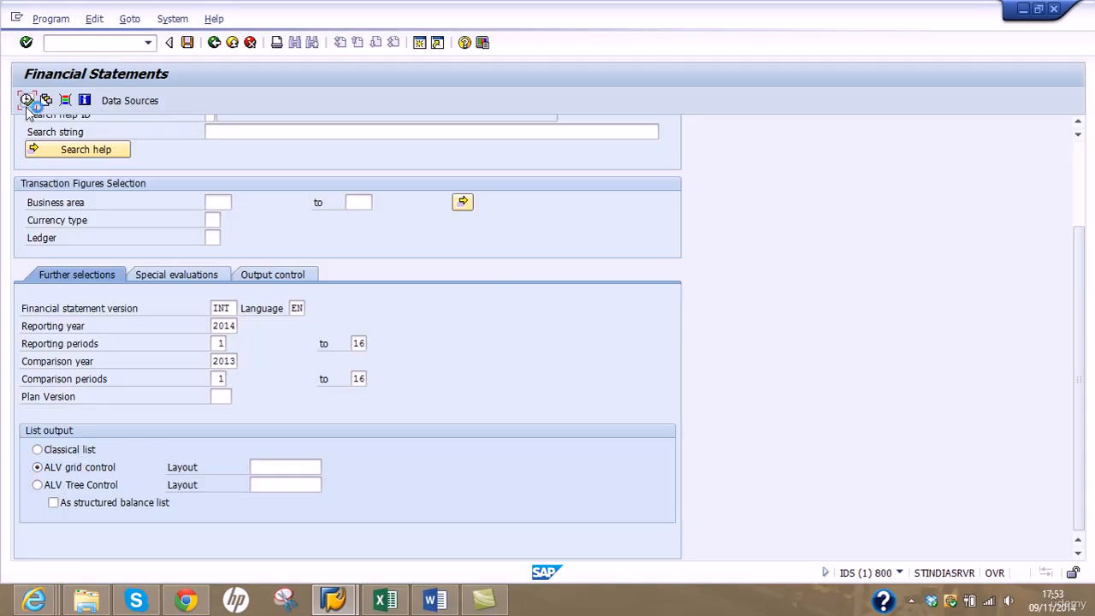
{"action": "left_click", "coordinate": [68, 327]}
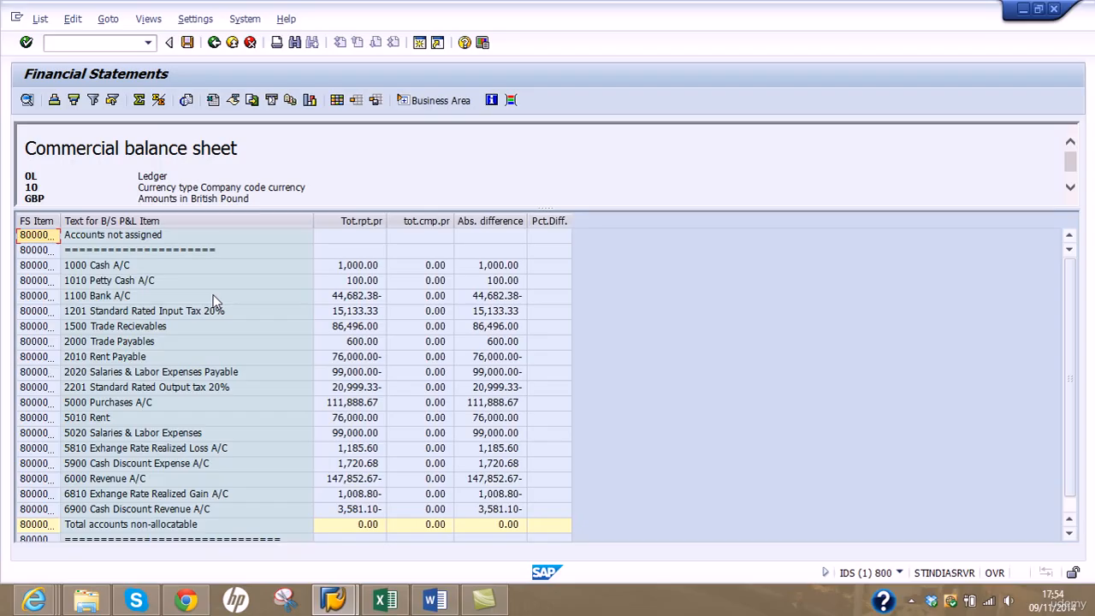
{"action": "left_click", "coordinate": [214, 43]}
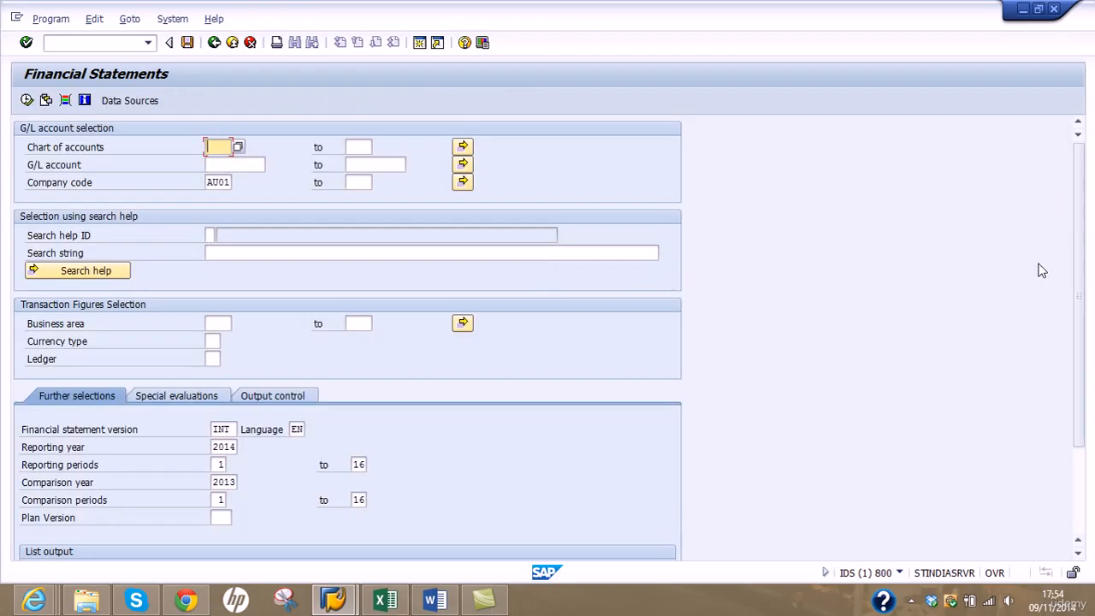
Step: Run the report with ALV Tree Control output as a structured balance list, and return to the selection screen
{"action": "left_click_drag", "start_coordinate": [1080, 287], "coordinate": [1076, 371]}
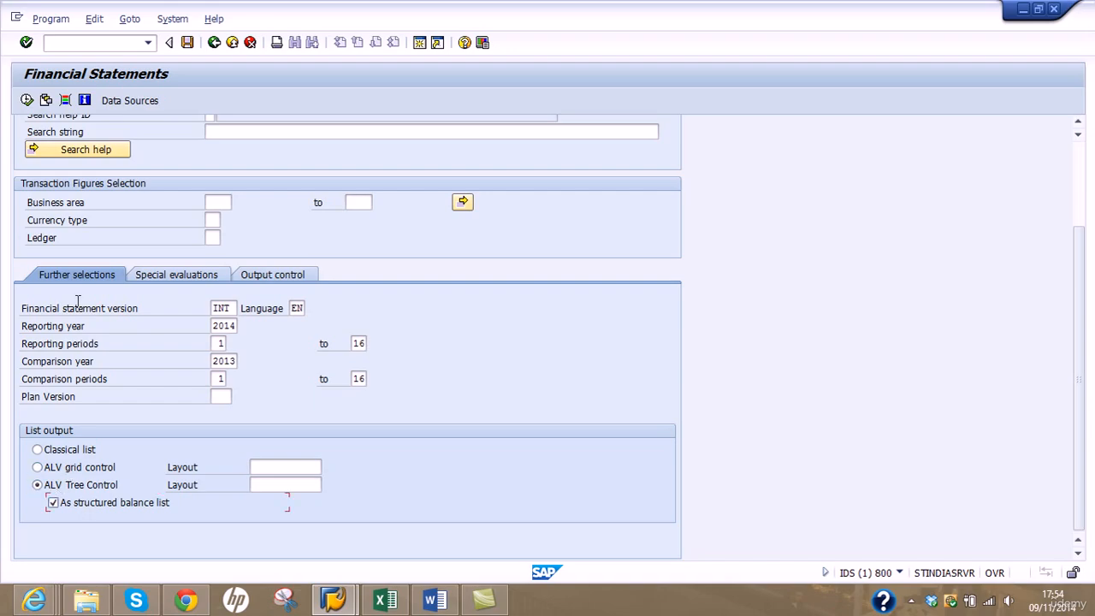
{"action": "left_click", "coordinate": [27, 100]}
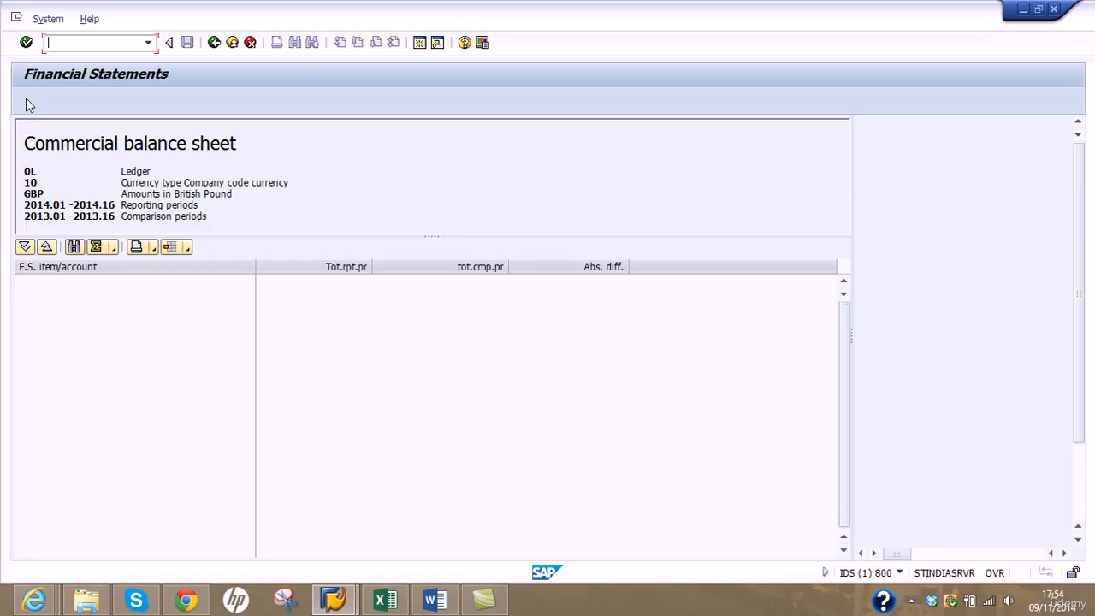
{"action": "left_click", "coordinate": [215, 41]}
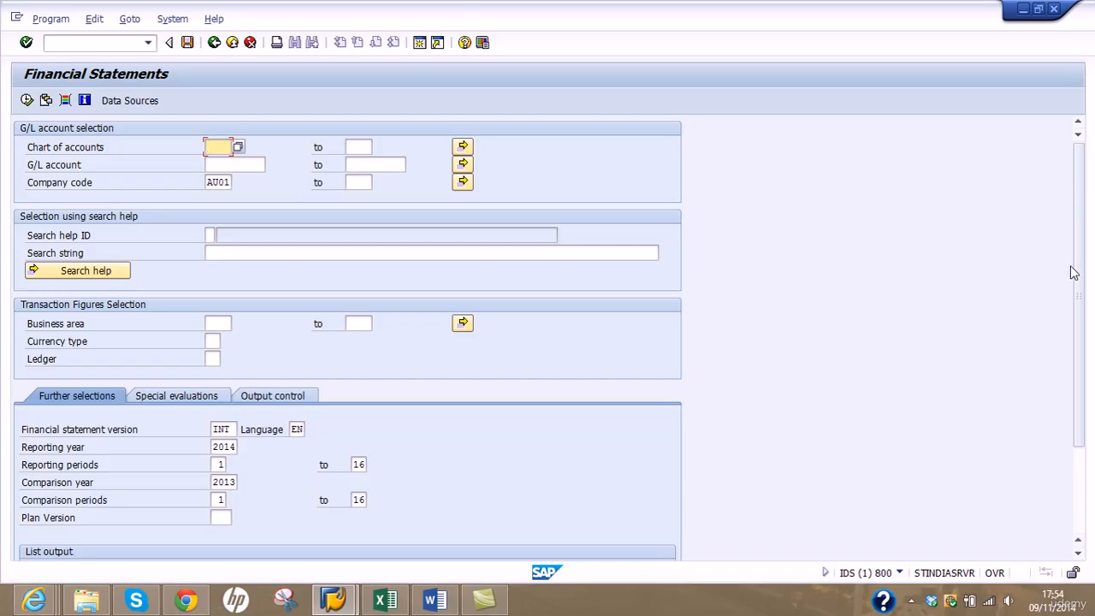
Step: Check the financial statement version field and review topic 9.2 The Financial Statements in the SAP FICO Training Contents Word document
{"action": "left_click_drag", "start_coordinate": [1073, 278], "coordinate": [1070, 362]}
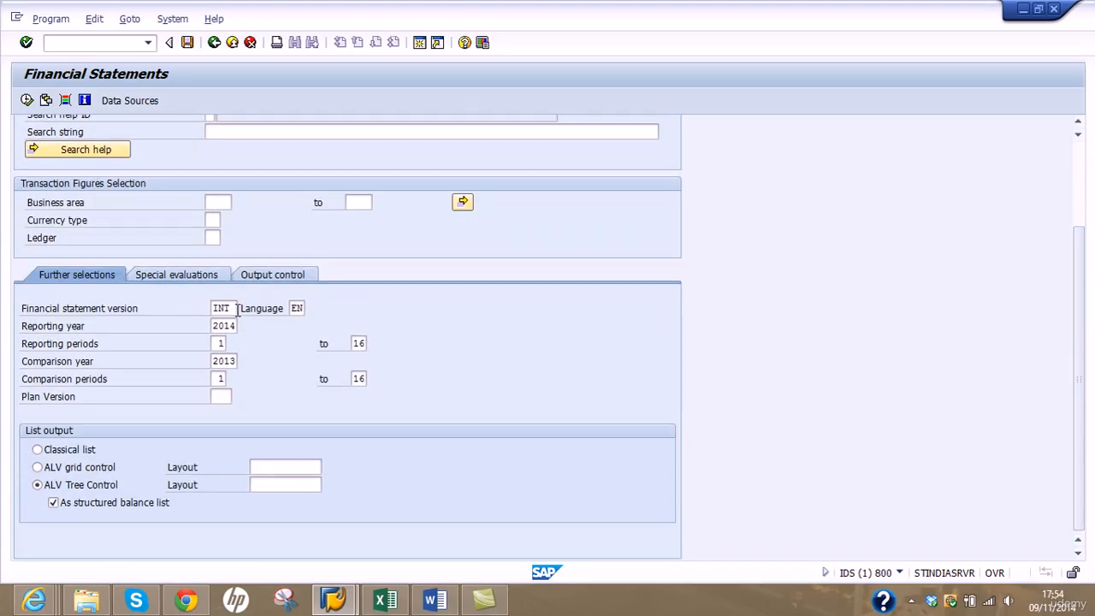
{"action": "left_click_drag", "start_coordinate": [238, 309], "coordinate": [171, 311]}
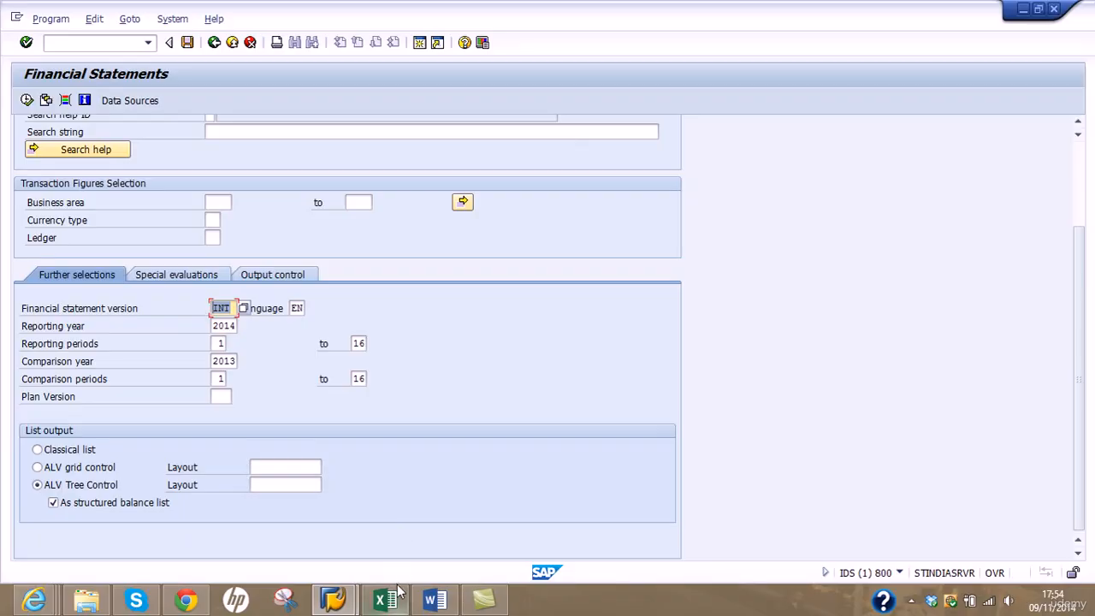
{"action": "left_click", "coordinate": [434, 600]}
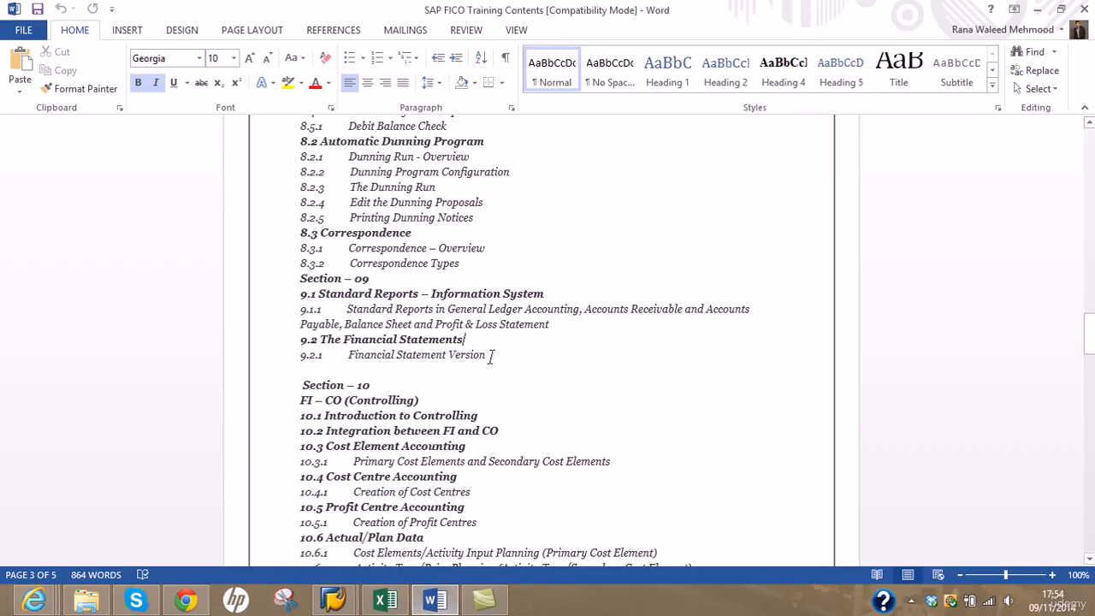
{"action": "left_click_drag", "start_coordinate": [491, 356], "coordinate": [301, 341]}
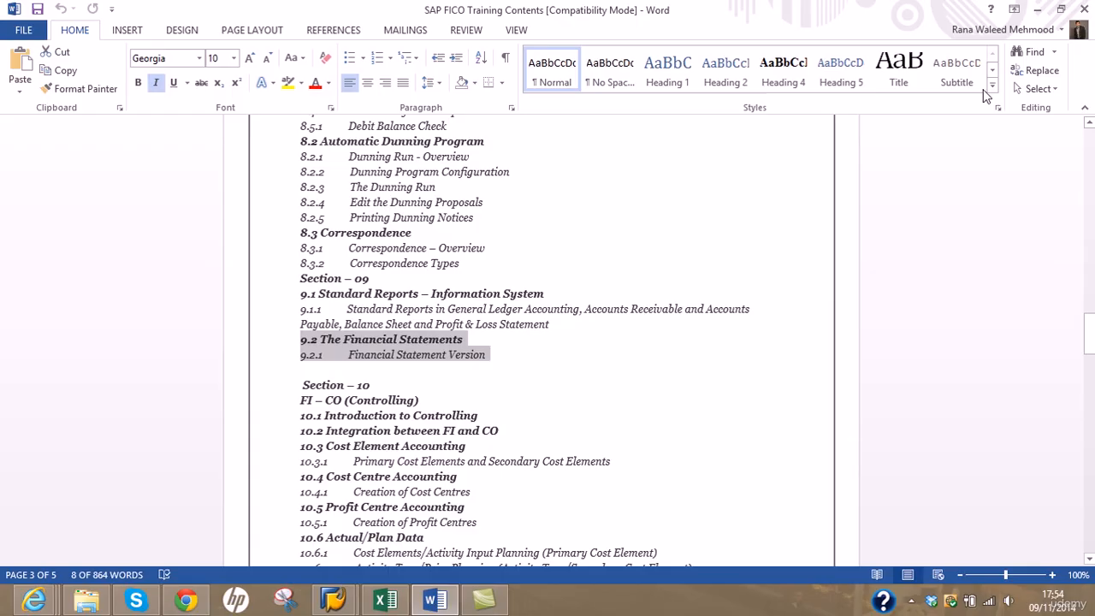
{"action": "left_click", "coordinate": [1037, 10]}
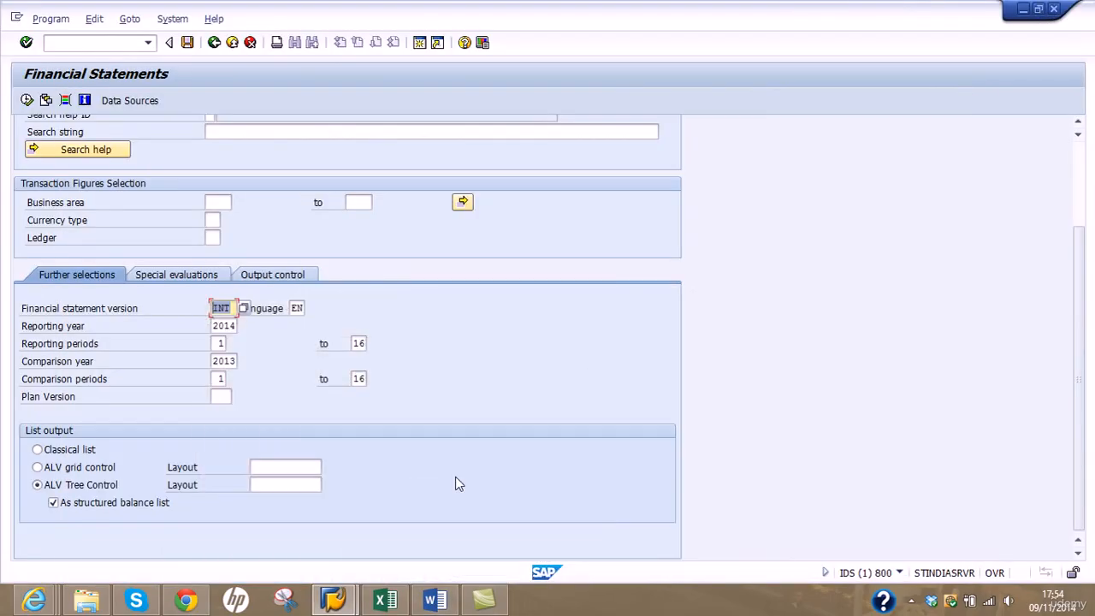
Step: Switch to the Training Notes workbook in Excel and enter Standard Reports in B190 and Financial Statement Version in B192
{"action": "left_click", "coordinate": [384, 600]}
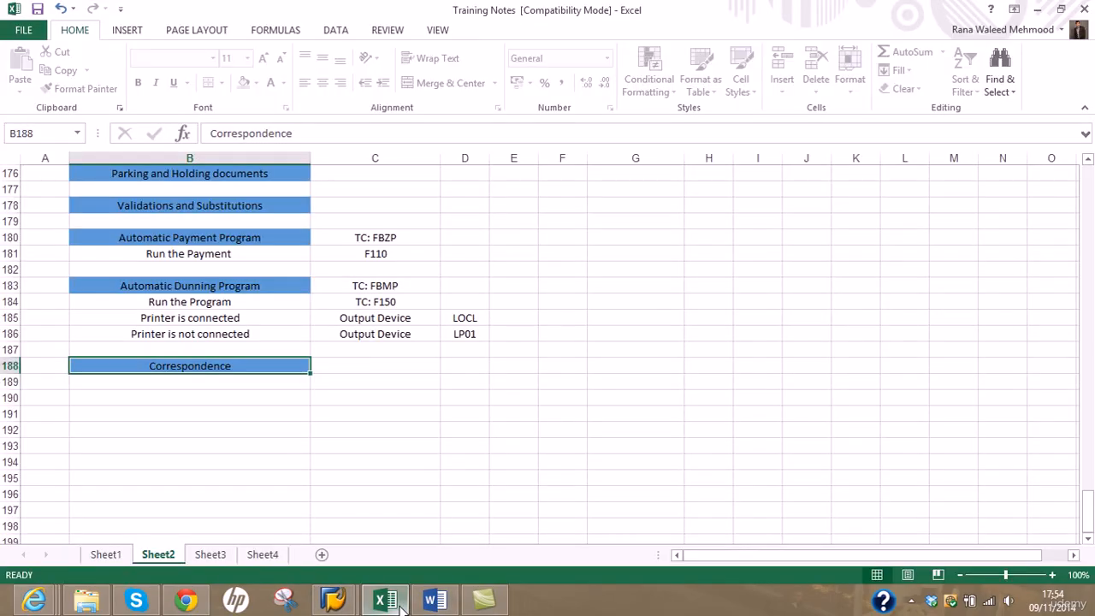
{"action": "left_click", "coordinate": [229, 399]}
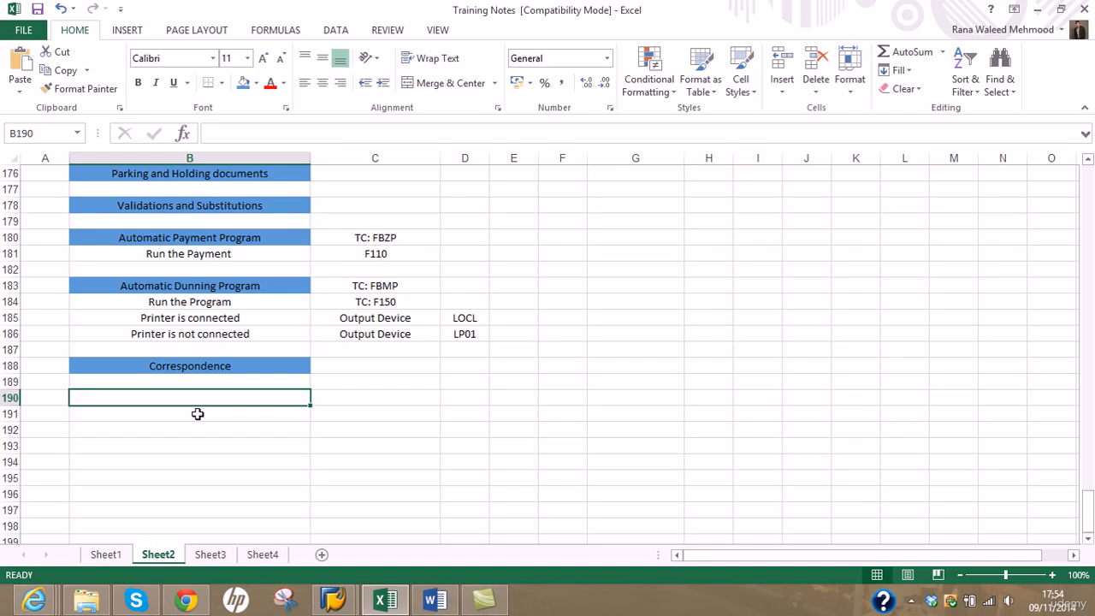
{"action": "type", "text": "Standa"}
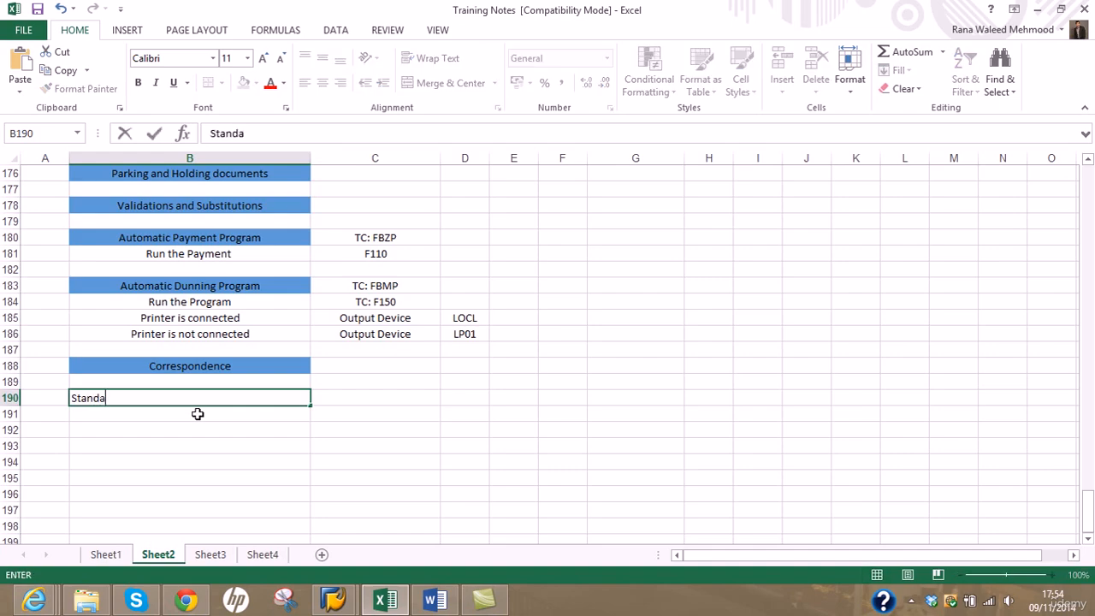
{"action": "type", "text": "rd REp"}
{"action": "key", "text": "BackSpace"}
{"action": "key", "text": "BackSpace"}
{"action": "key", "text": "BackSpace"}
{"action": "type", "text": "eports"}
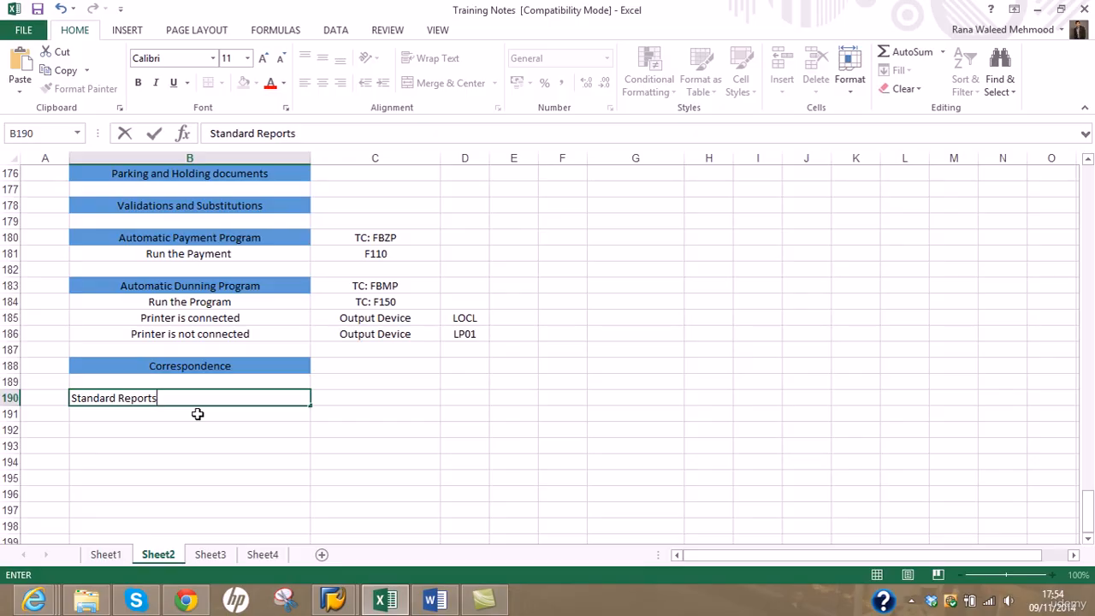
{"action": "key", "text": "Return"}
{"action": "key", "text": "Return"}
{"action": "type", "text": "Finan"}
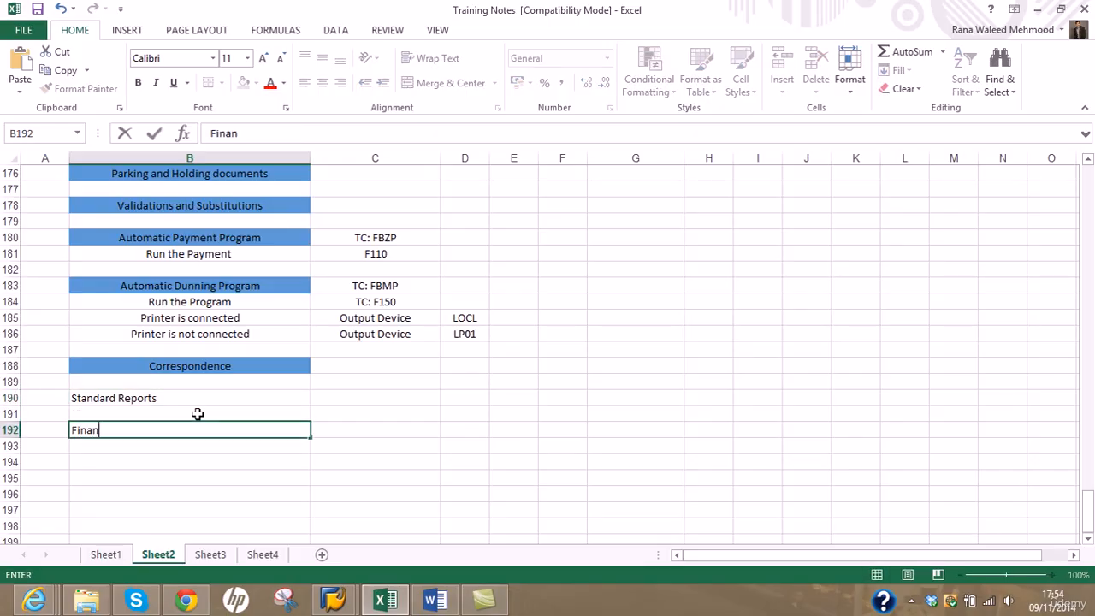
{"action": "type", "text": "cial Statement"}
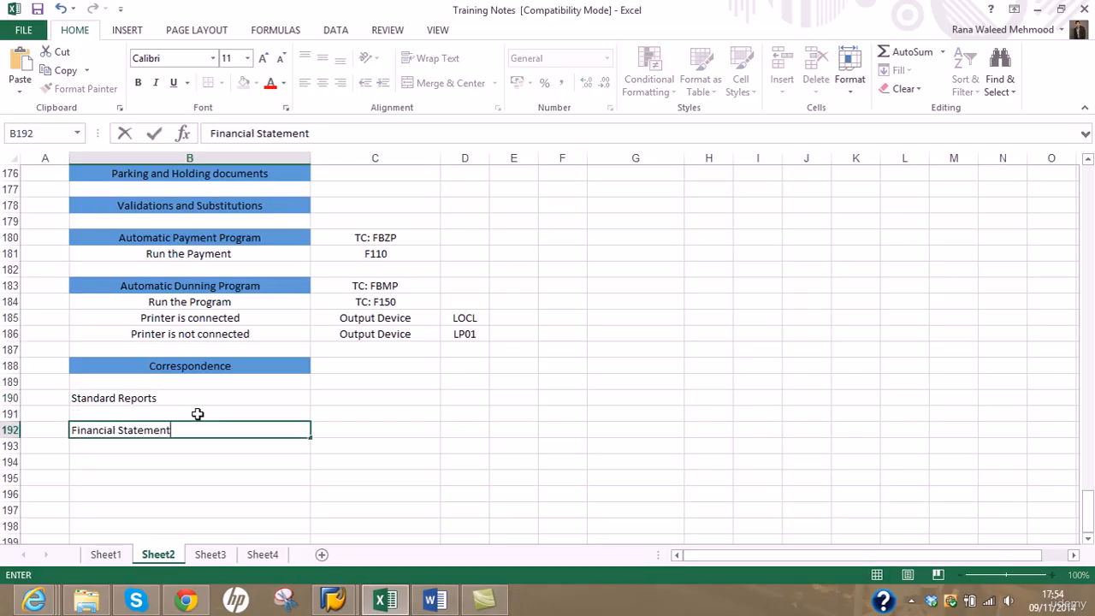
{"action": "type", "text": " Version"}
{"action": "key", "text": "Return"}
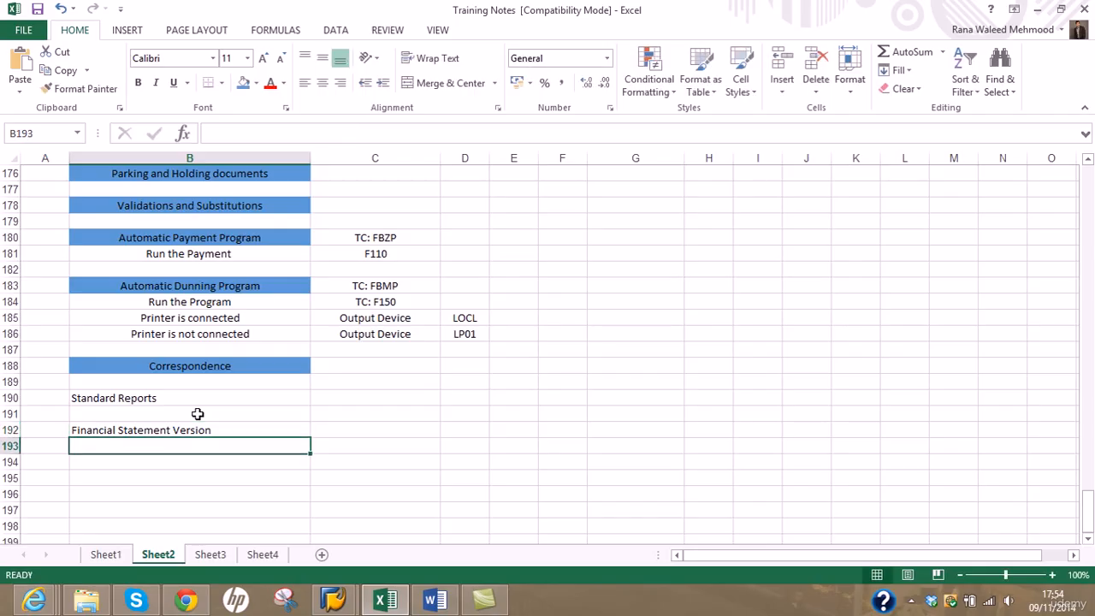
Step: Centre the contents of B190:C198 and fill the Standard Reports and Financial Statement Version headings with blue
{"action": "left_click_drag", "start_coordinate": [197, 395], "coordinate": [411, 520]}
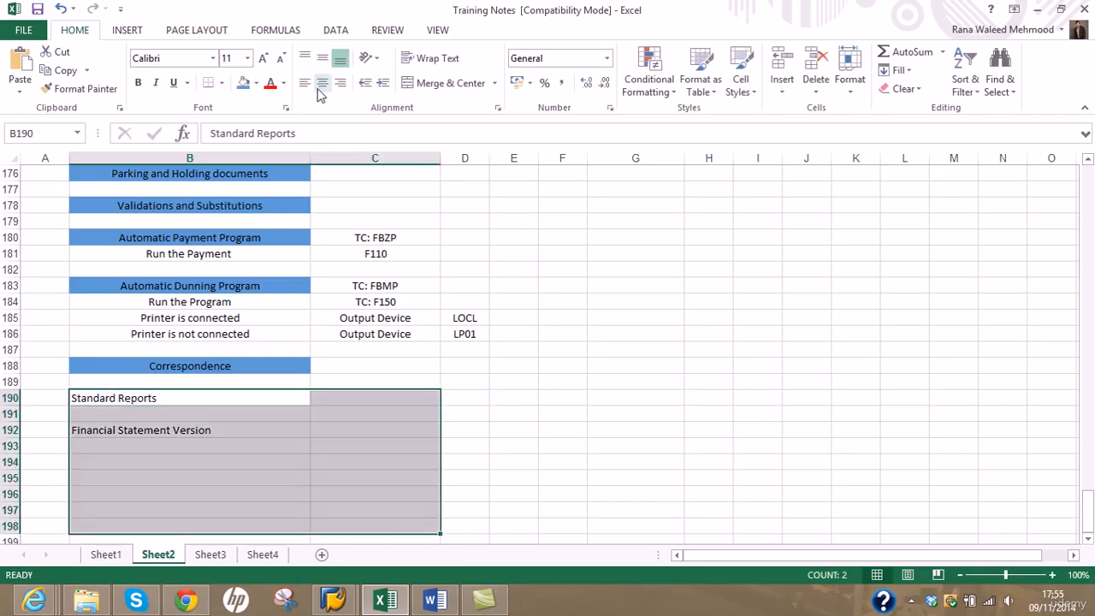
{"action": "left_click", "coordinate": [321, 85]}
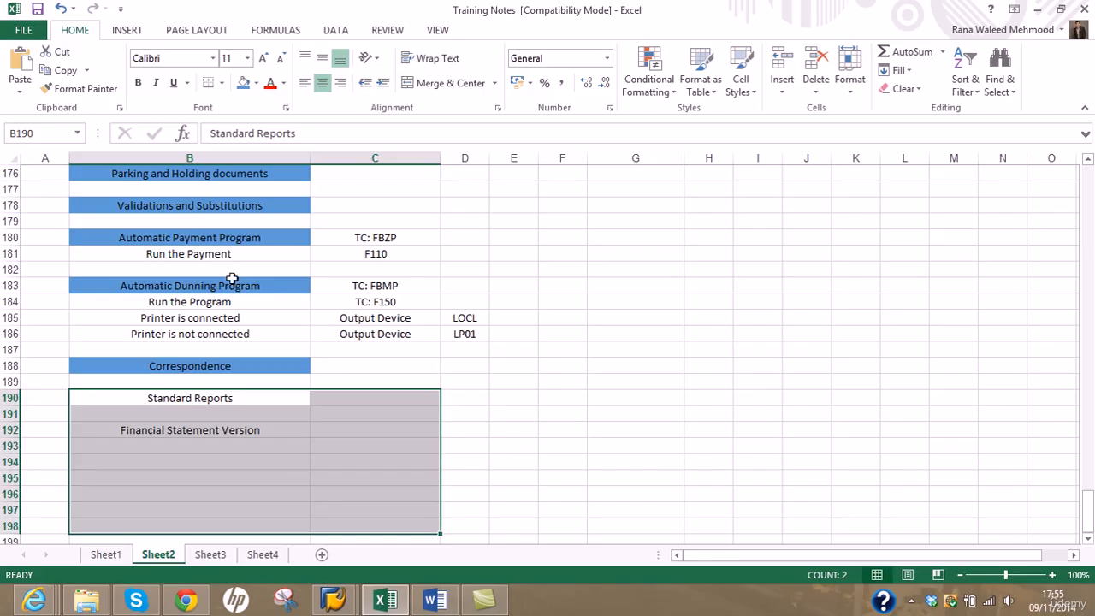
{"action": "left_click", "coordinate": [191, 396]}
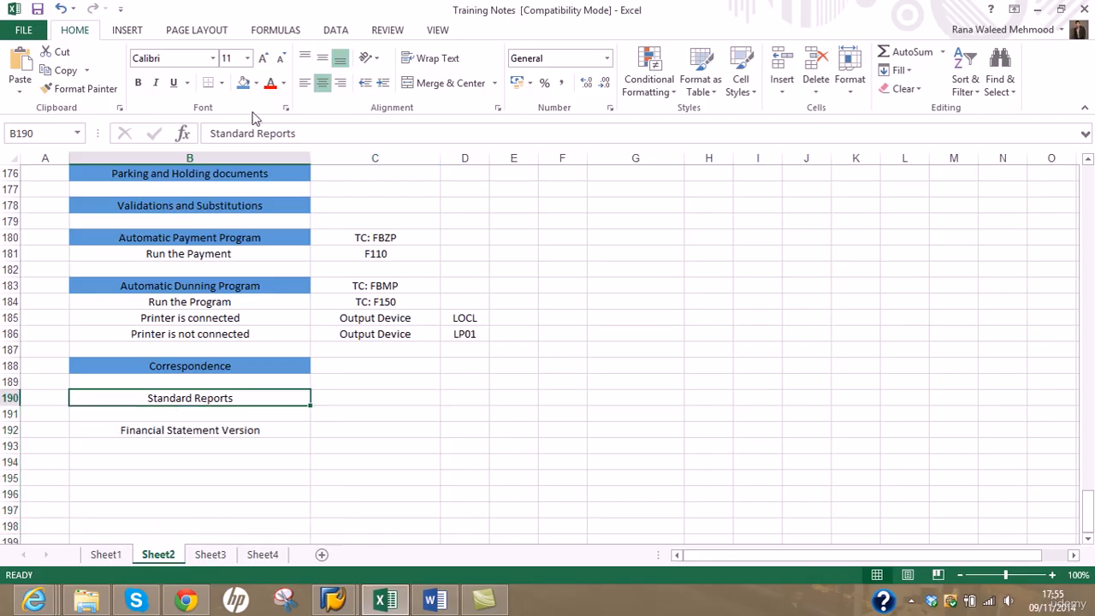
{"action": "left_click", "coordinate": [243, 83]}
{"action": "left_click", "coordinate": [202, 429]}
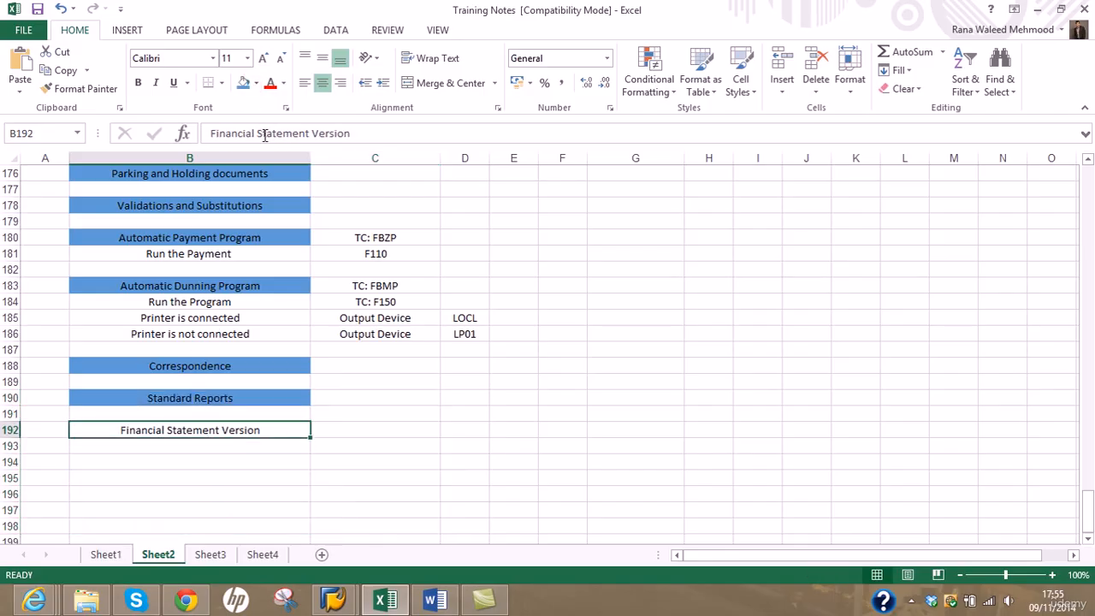
{"action": "left_click", "coordinate": [244, 83]}
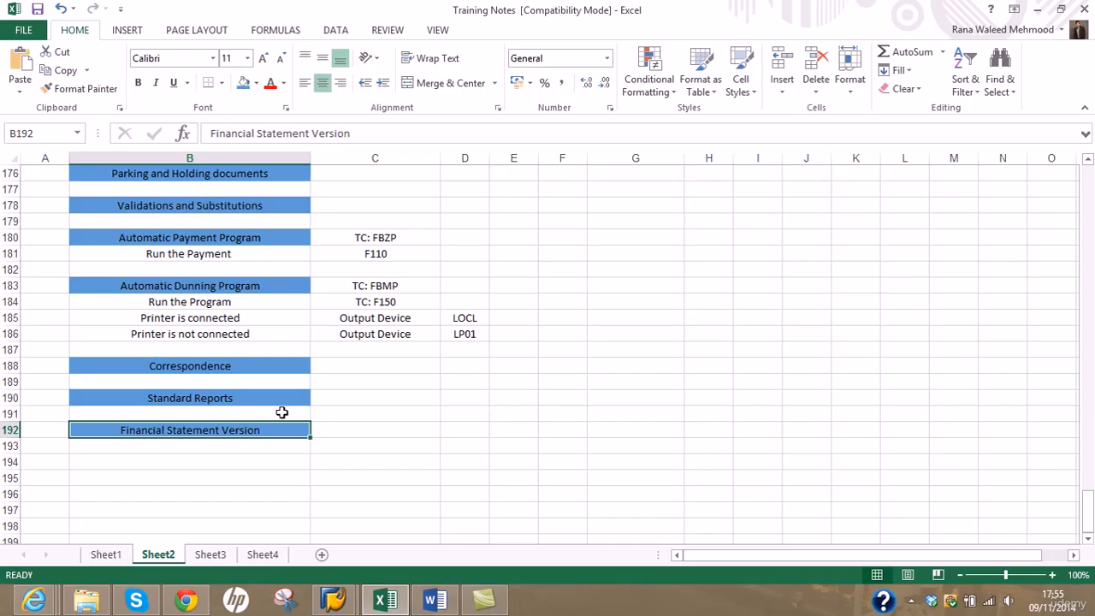
Step: Enter Transaction Code in B193 and FSE2 in C193, save the workbook, and return to SAP
{"action": "left_click", "coordinate": [266, 445]}
{"action": "type", "text": "Tr"}
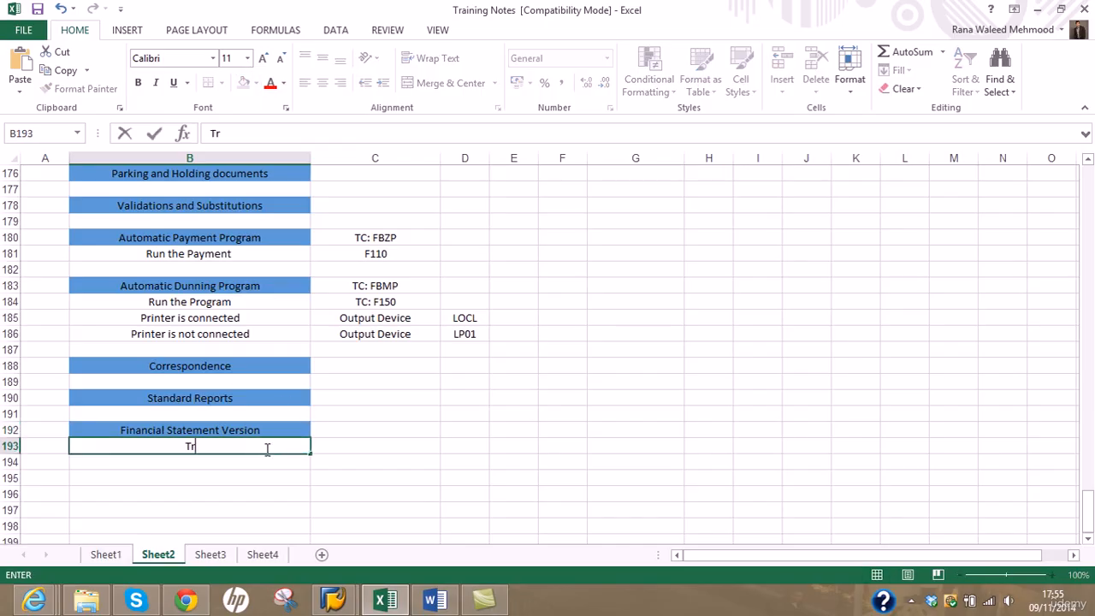
{"action": "type", "text": "ansaction Code"}
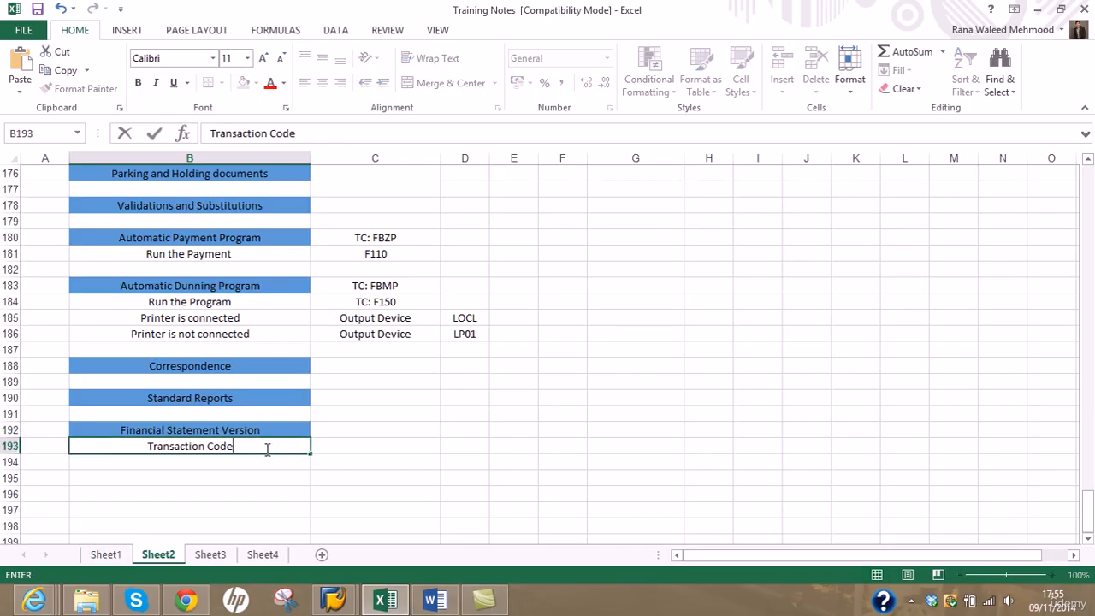
{"action": "key", "text": "Tab"}
{"action": "type", "text": "FSE2"}
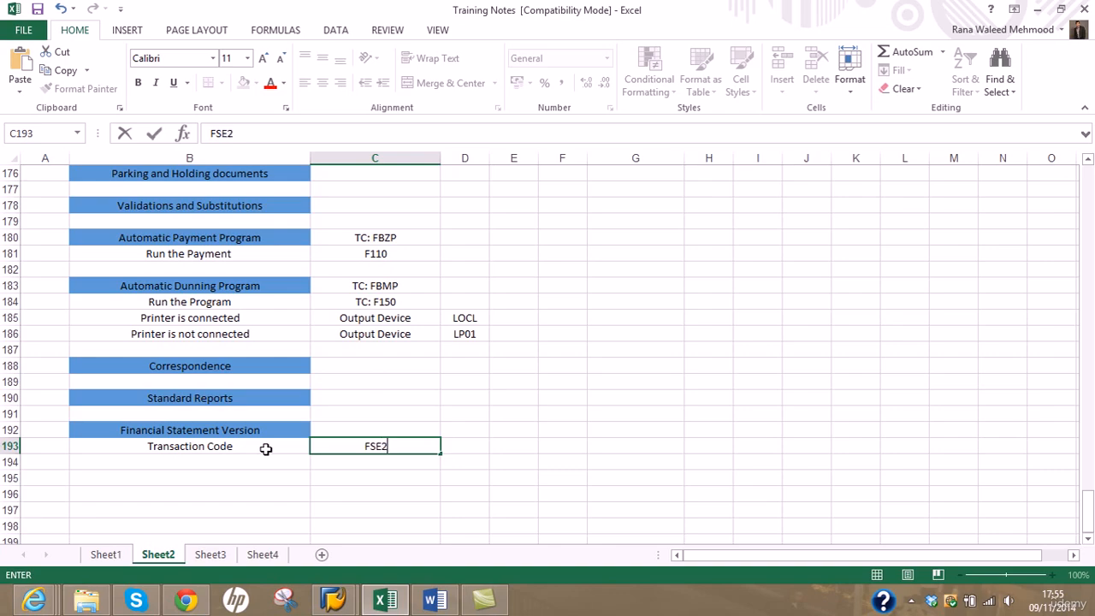
{"action": "key", "text": "Return"}
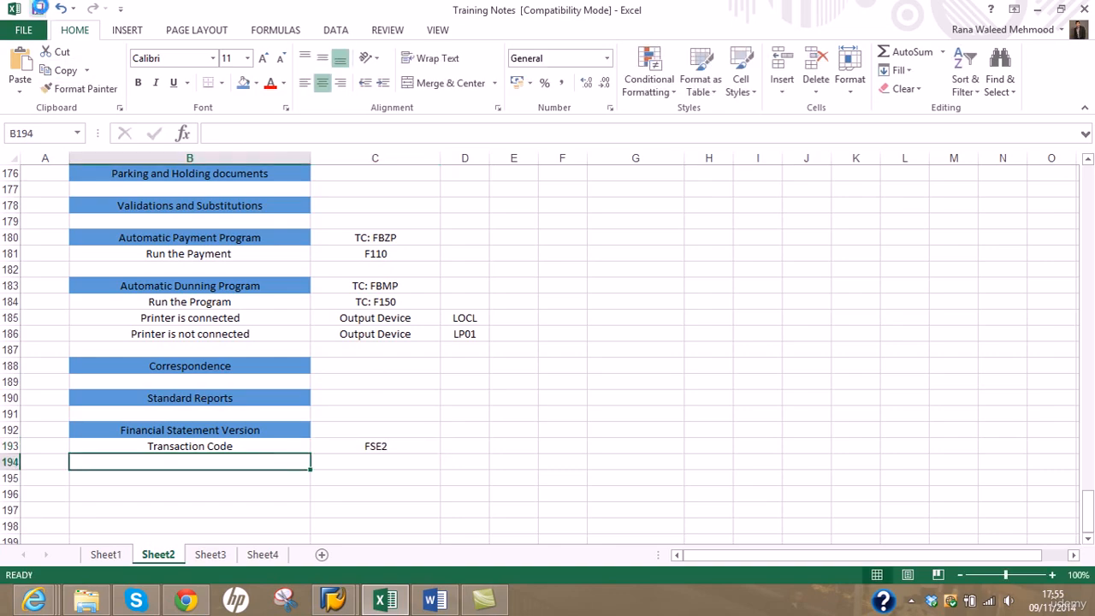
{"action": "left_click", "coordinate": [38, 8]}
{"action": "left_click", "coordinate": [604, 403]}
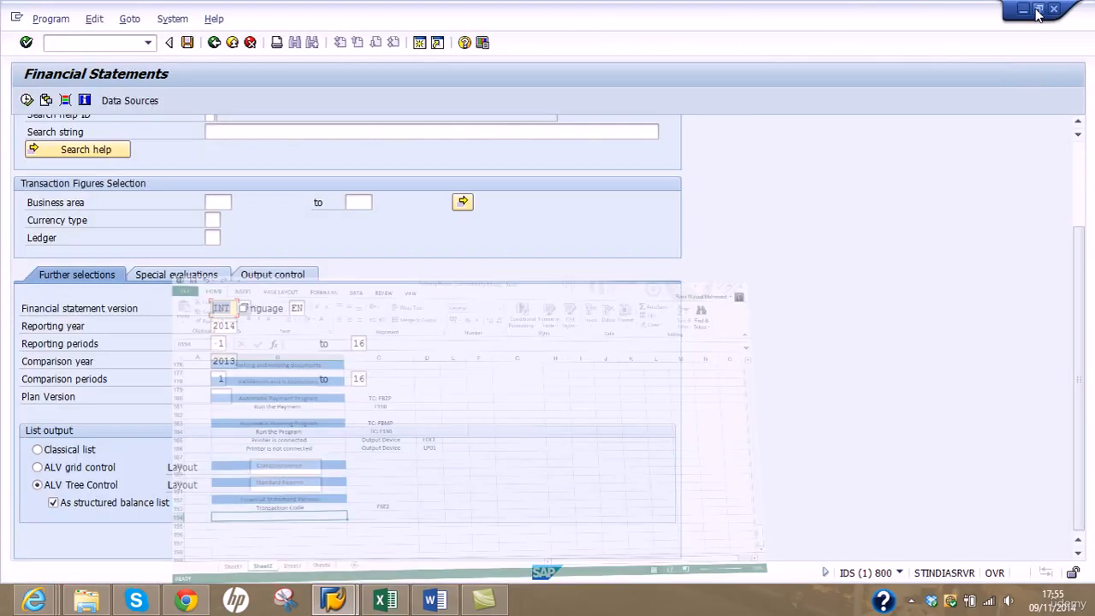
{"action": "left_click", "coordinate": [1037, 9]}
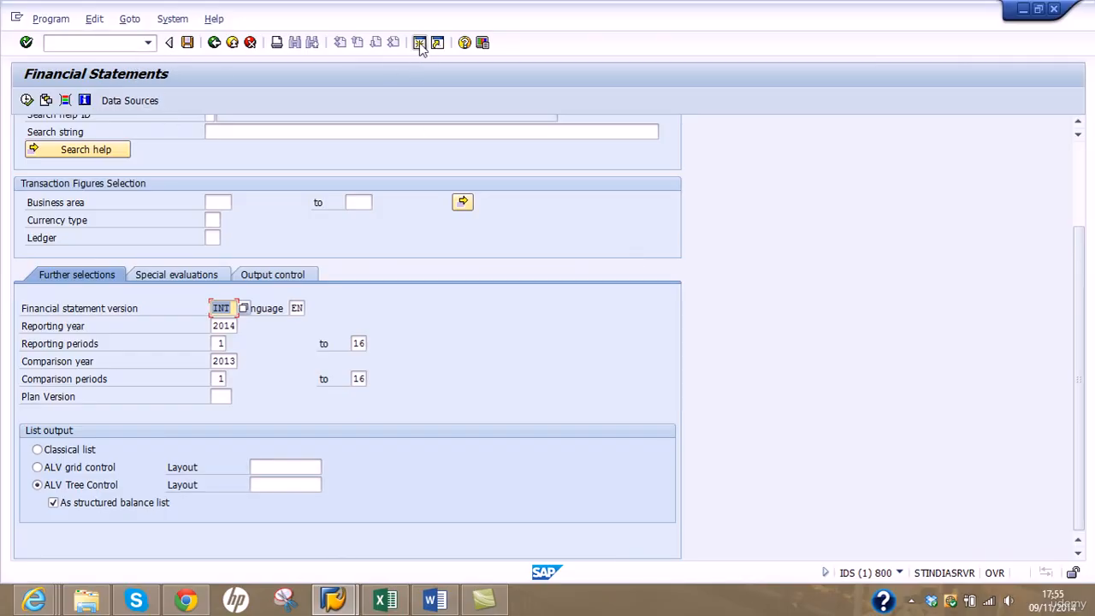
Step: Display the SAP Reference IMG in a new session and expand Financial Accounting (New) and General Ledger Accounting (New)
{"action": "left_click", "coordinate": [94, 43]}
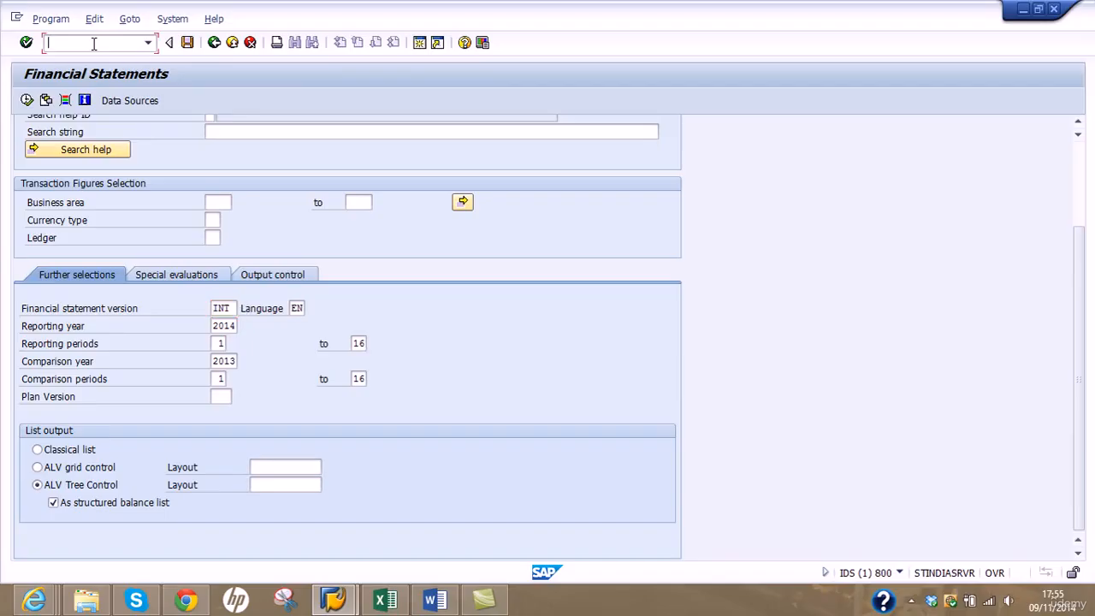
{"action": "type", "text": "/osp"}
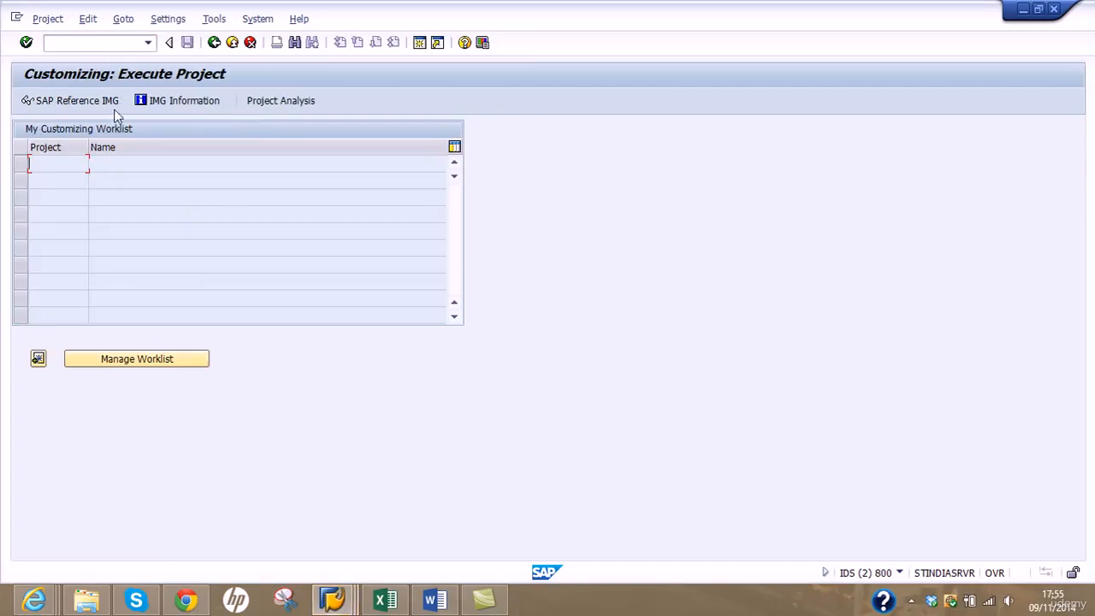
{"action": "left_click", "coordinate": [89, 98]}
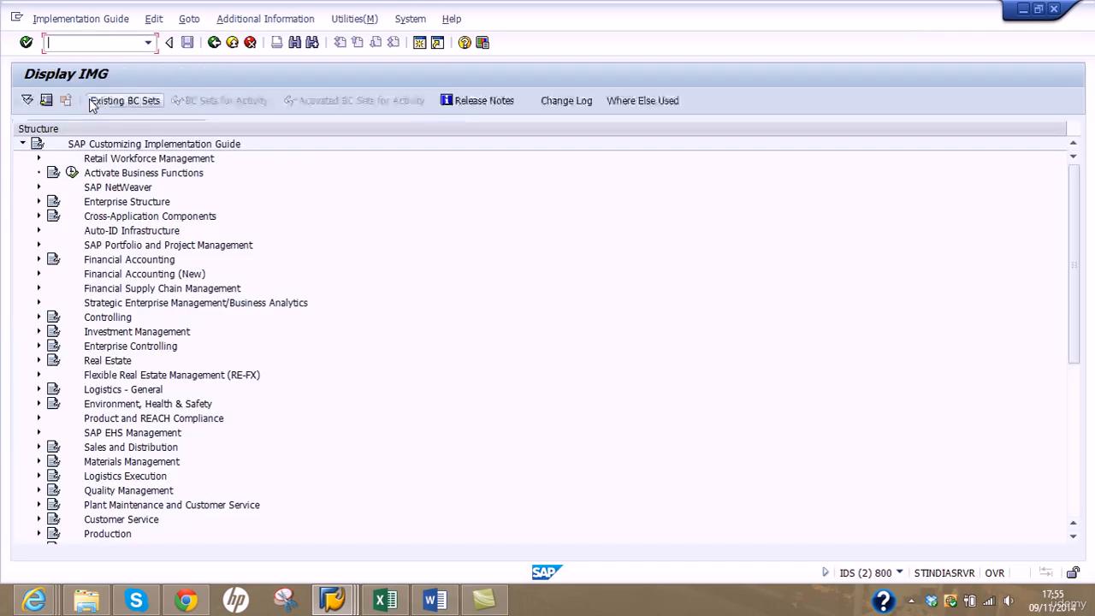
{"action": "left_click", "coordinate": [37, 276]}
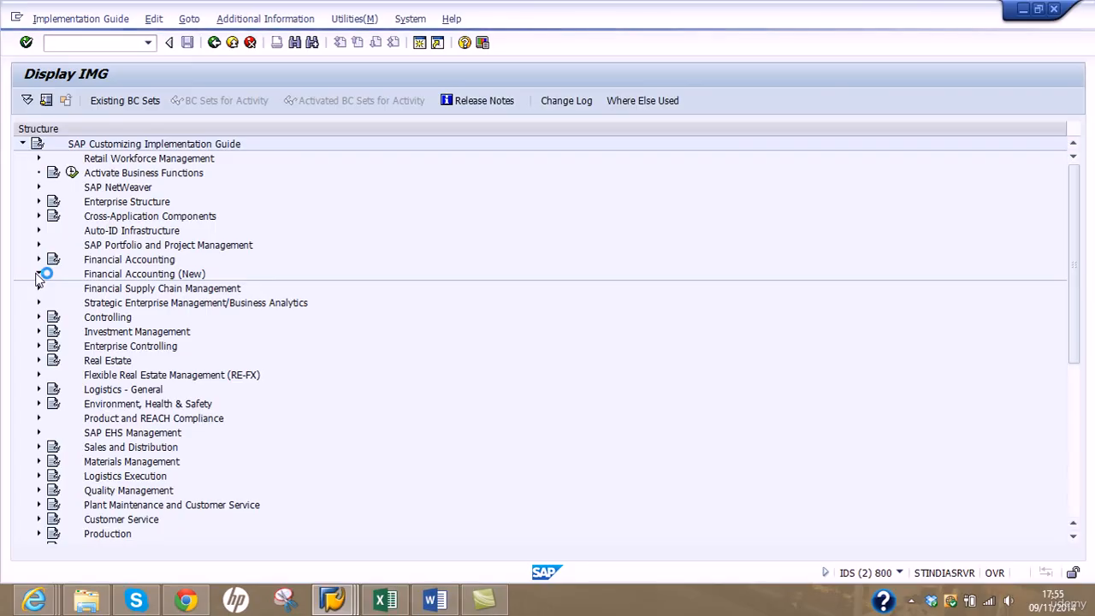
{"action": "left_click", "coordinate": [55, 302]}
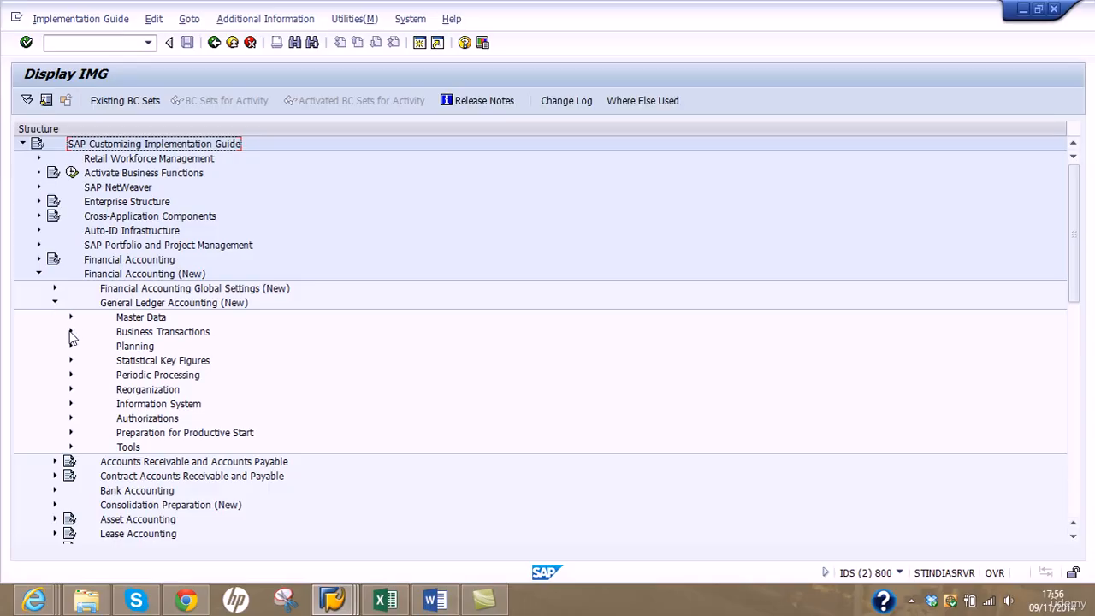
Step: Look through the Information System and Business Transactions nodes under General Ledger Accounting (New) for financial statement version settings
{"action": "left_click", "coordinate": [118, 407]}
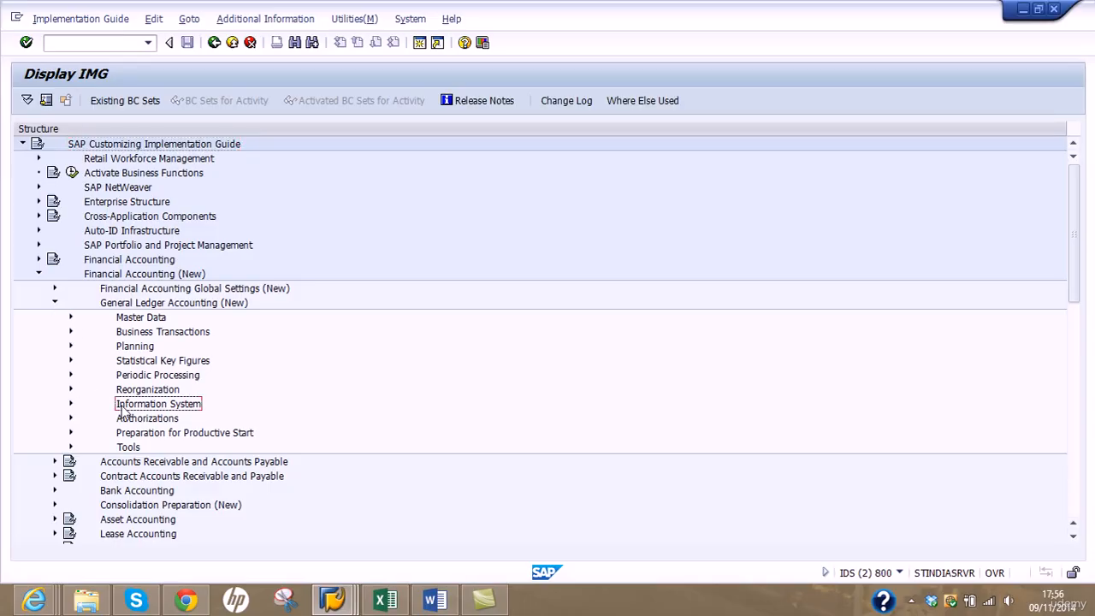
{"action": "left_click", "coordinate": [72, 405]}
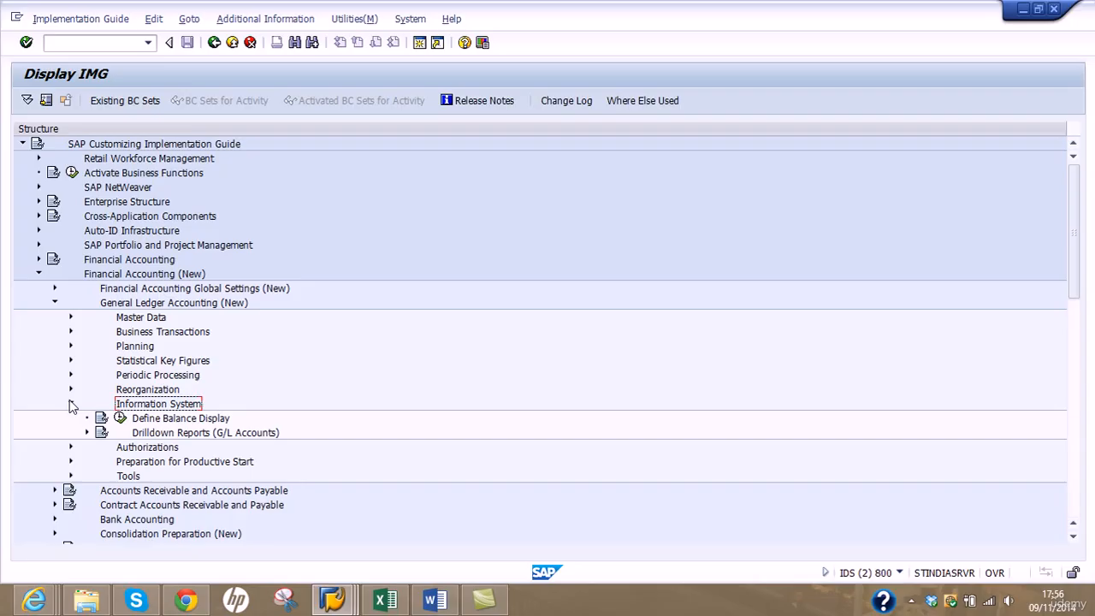
{"action": "left_click", "coordinate": [72, 405]}
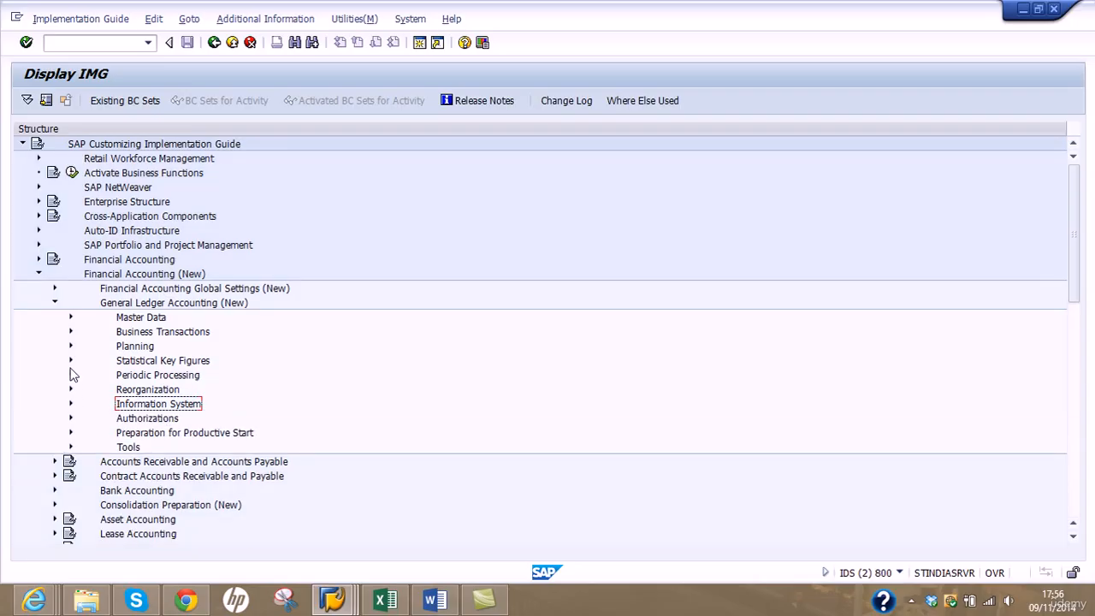
{"action": "left_click", "coordinate": [71, 332]}
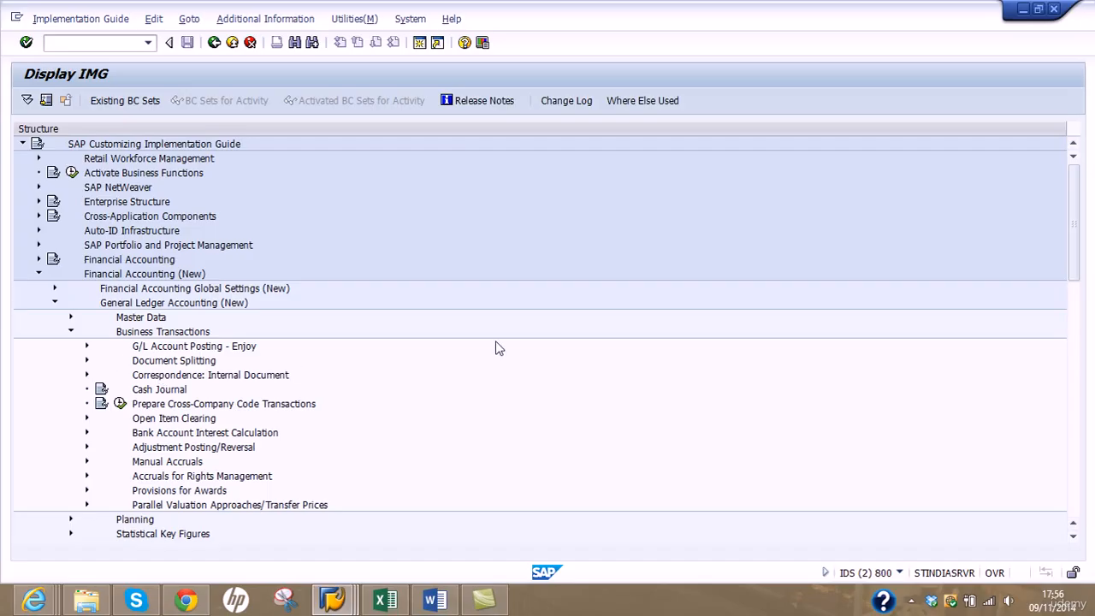
{"action": "left_click_drag", "start_coordinate": [1070, 248], "coordinate": [1078, 311]}
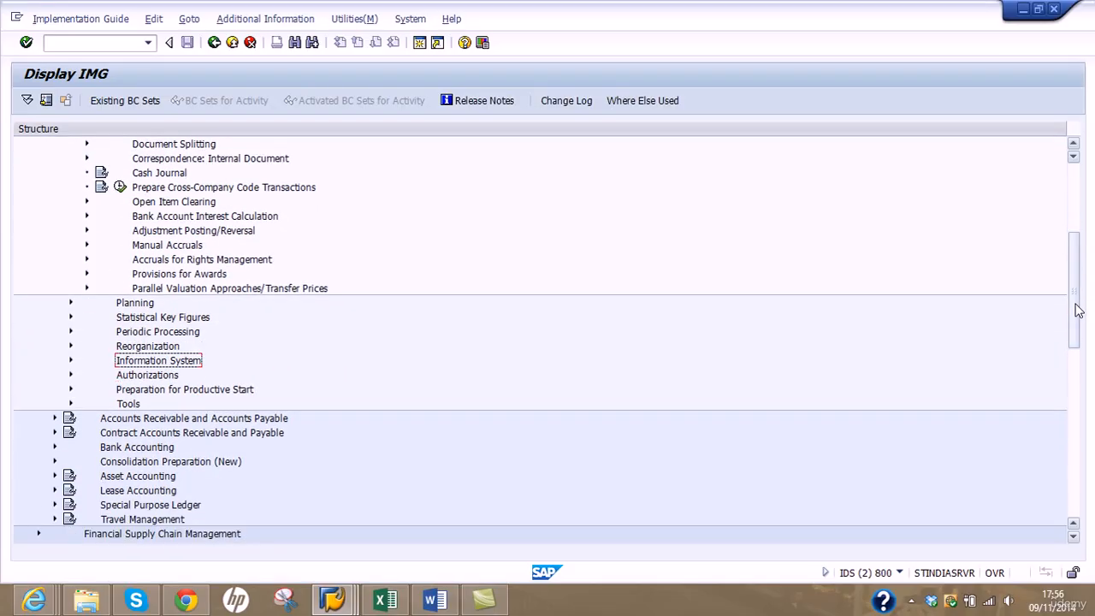
{"action": "left_click", "coordinate": [912, 601]}
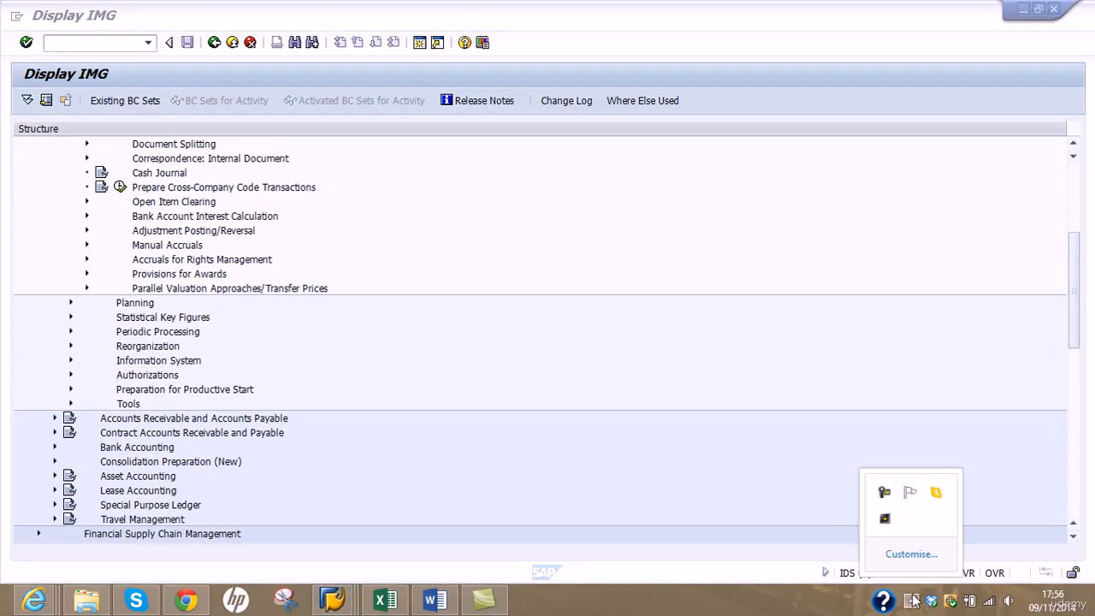
{"action": "left_click", "coordinate": [887, 494]}
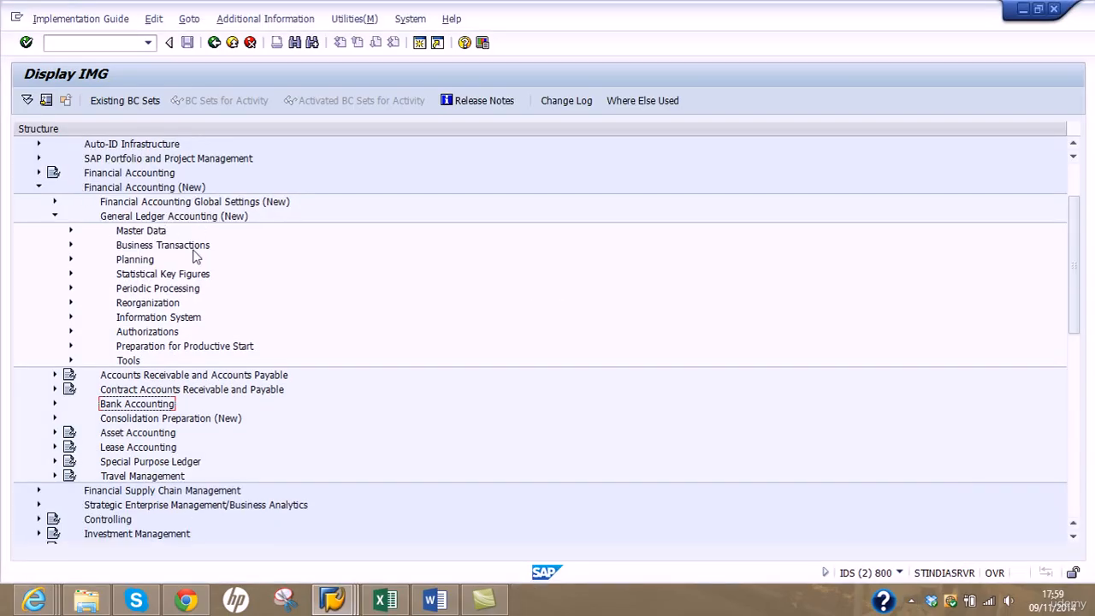
Step: Open Define Financial Statement Versions under Periodic Processing > Document and check the system information for its transaction
{"action": "left_click", "coordinate": [147, 292]}
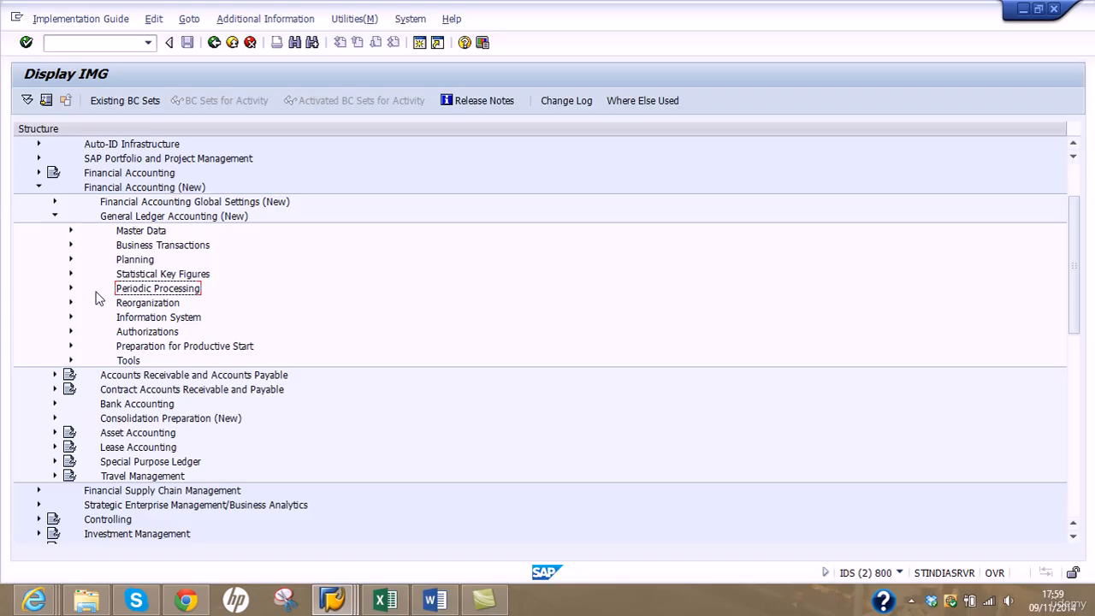
{"action": "left_click", "coordinate": [70, 289]}
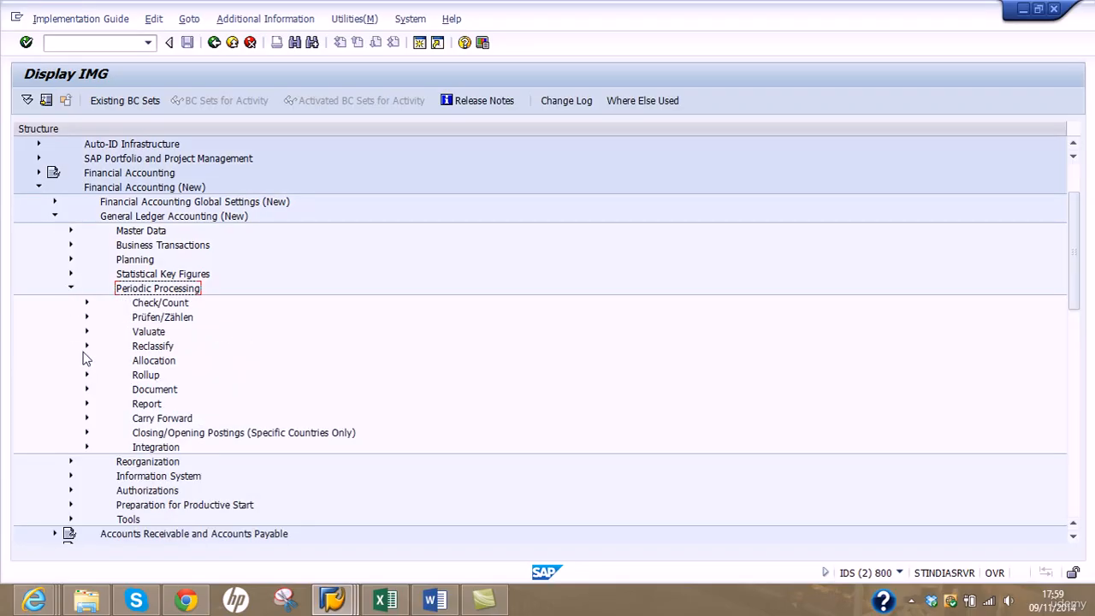
{"action": "left_click", "coordinate": [86, 389]}
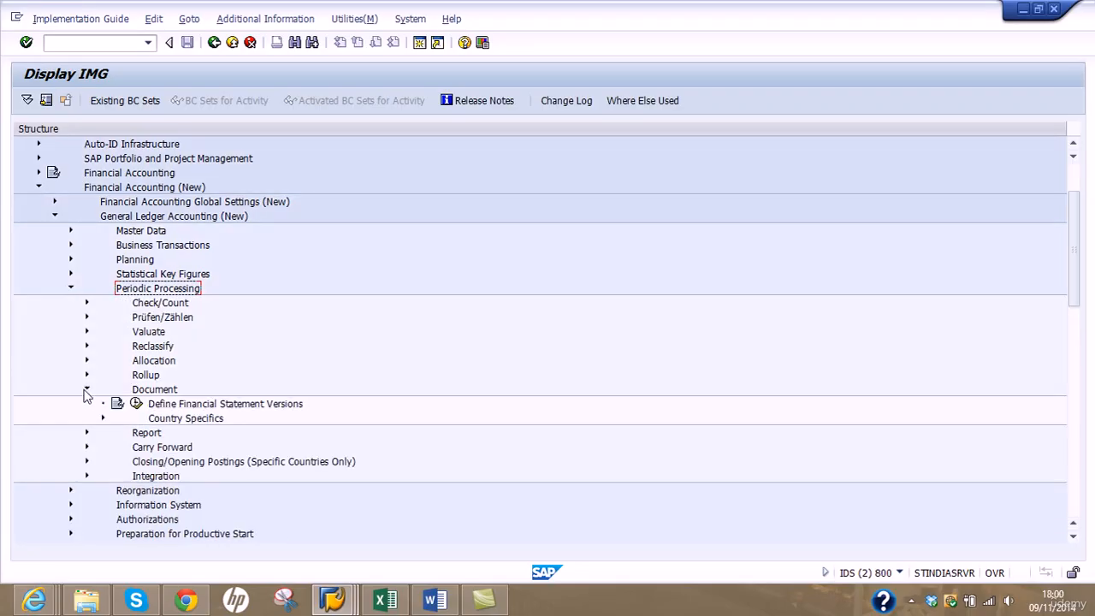
{"action": "left_click", "coordinate": [192, 405]}
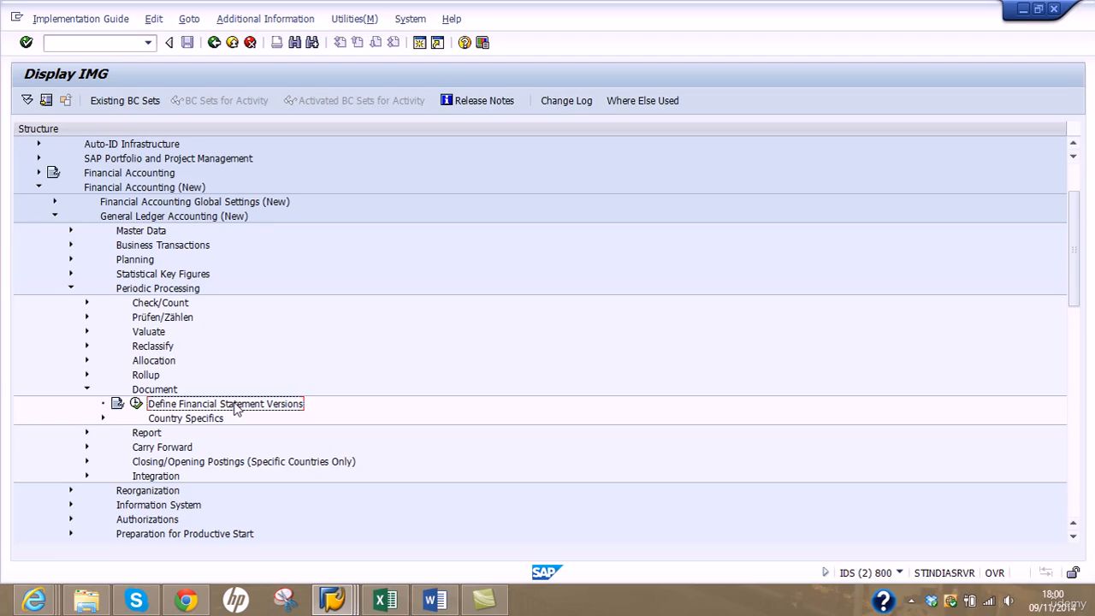
{"action": "left_click", "coordinate": [136, 402]}
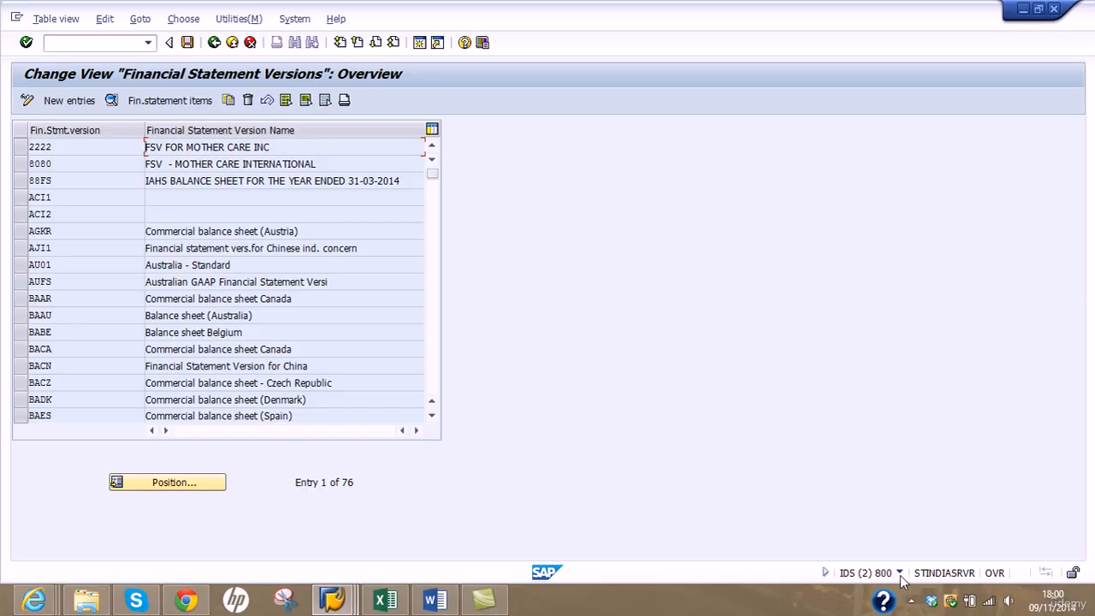
{"action": "left_click", "coordinate": [899, 573]}
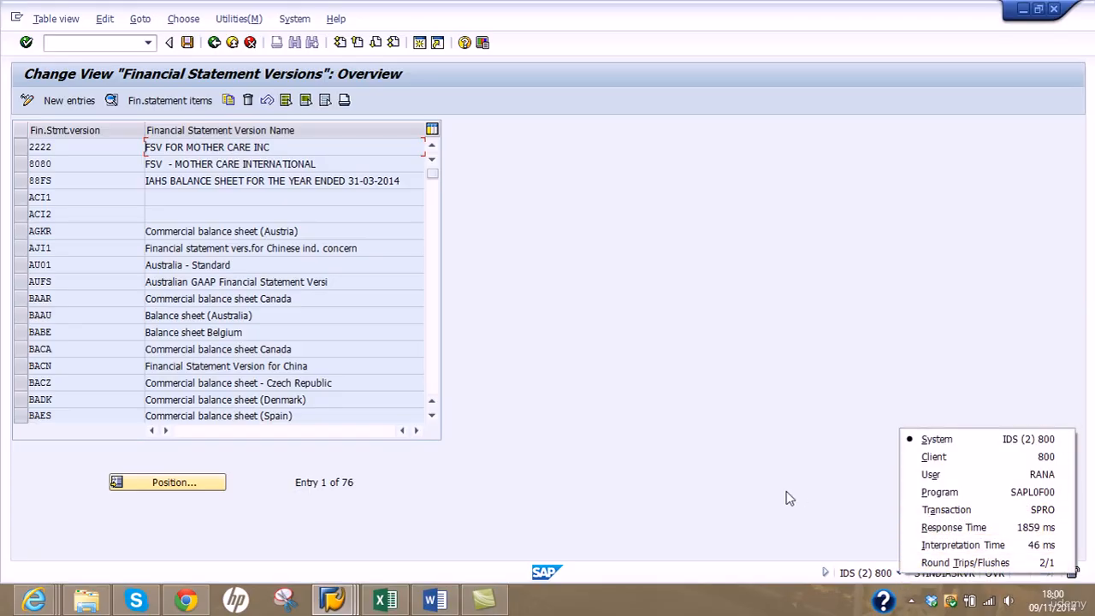
{"action": "left_click", "coordinate": [733, 283]}
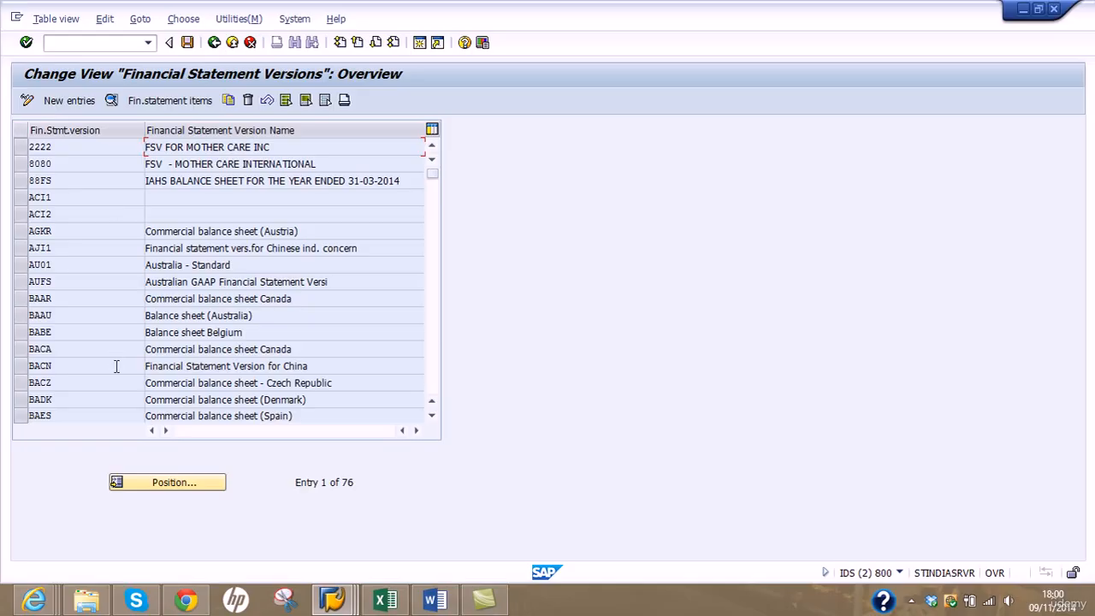
Step: Position the financial statement versions list at INT and examine the INT entry
{"action": "left_click", "coordinate": [175, 483]}
{"action": "type", "text": "i"}
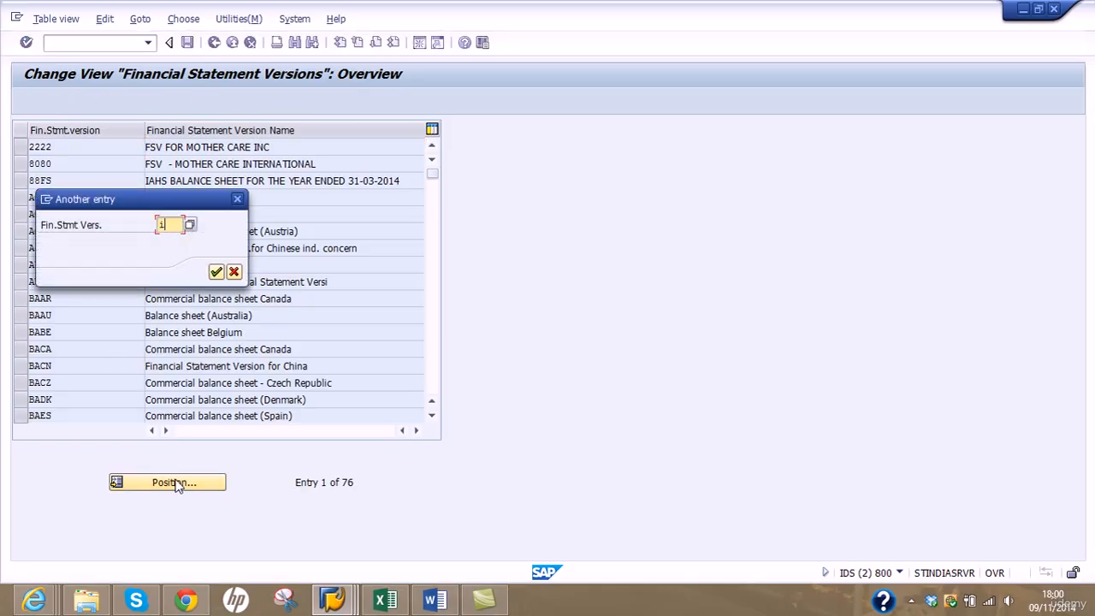
{"action": "type", "text": "nt"}
{"action": "key", "text": "Return"}
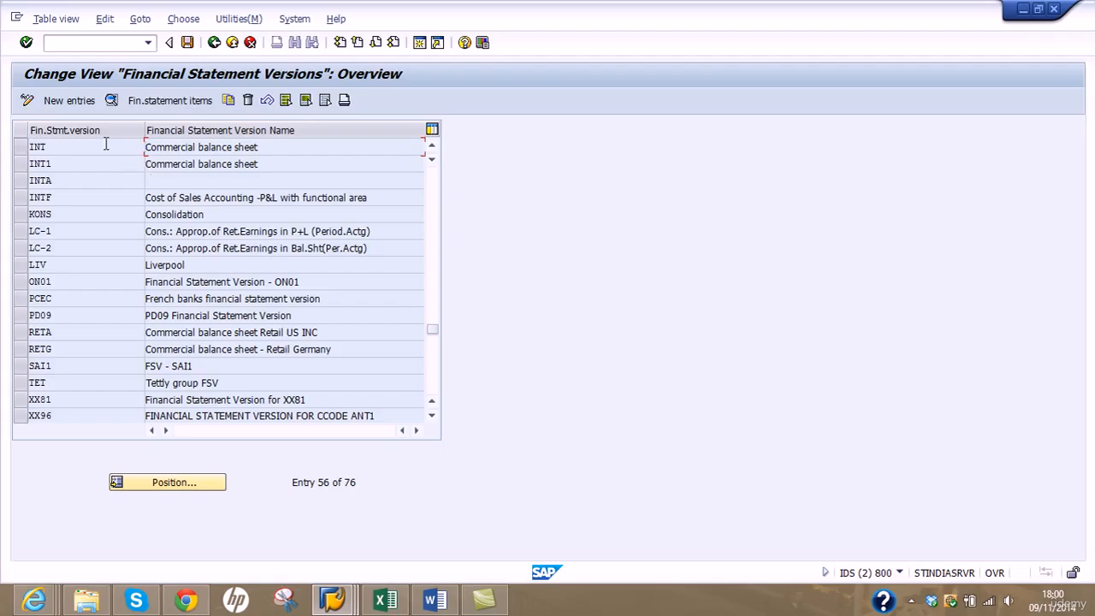
{"action": "left_click", "coordinate": [21, 147]}
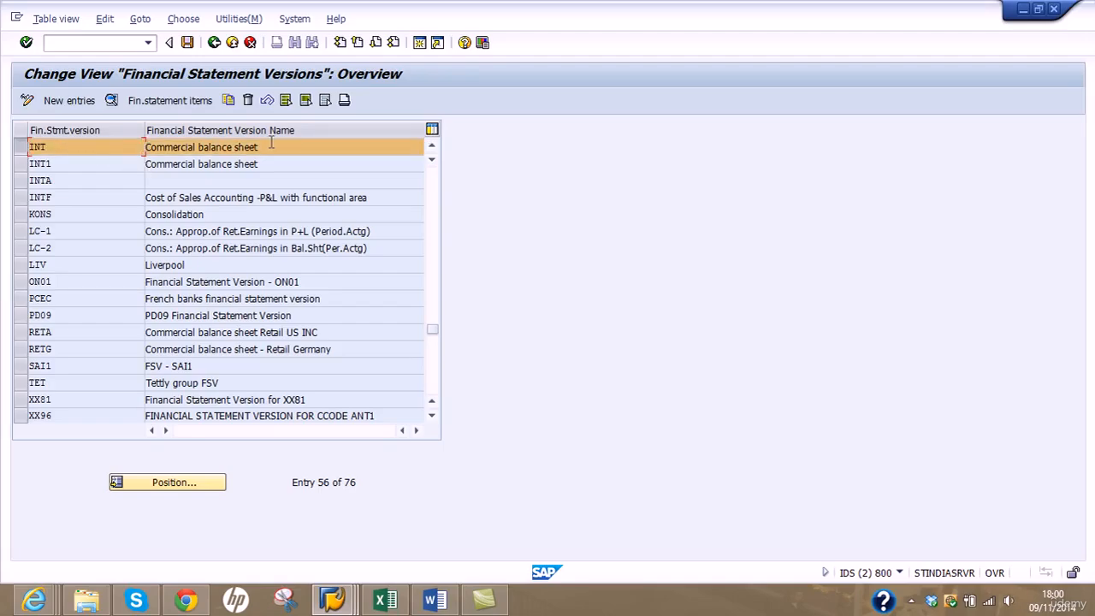
{"action": "left_click", "coordinate": [23, 147]}
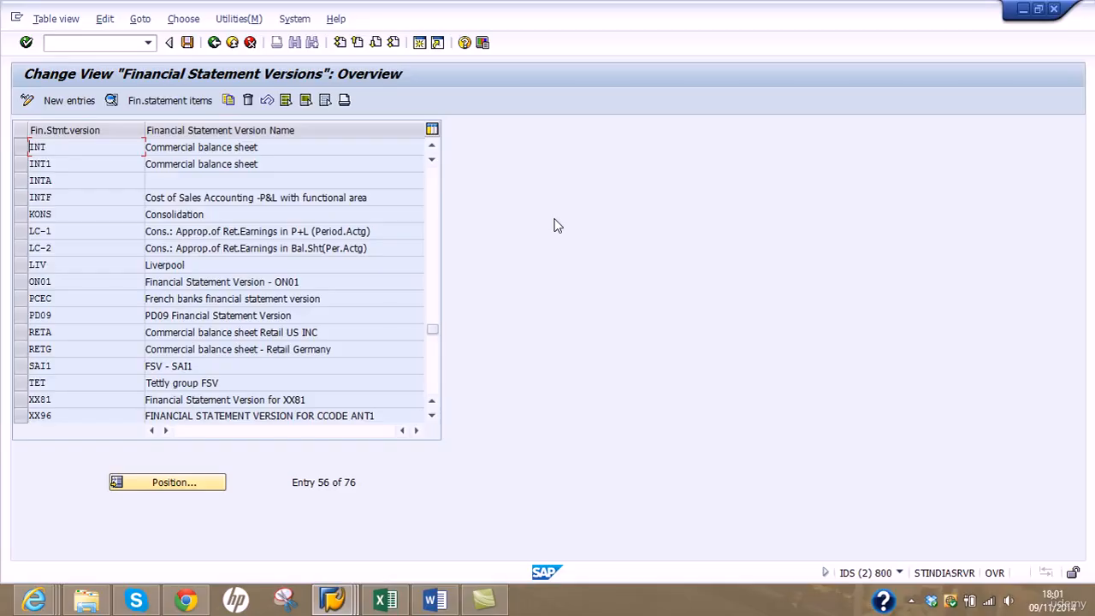
Step: Create a new entry ZAU1 named Financial Statement Version - AU01 with maintenance language EN
{"action": "left_click", "coordinate": [76, 100]}
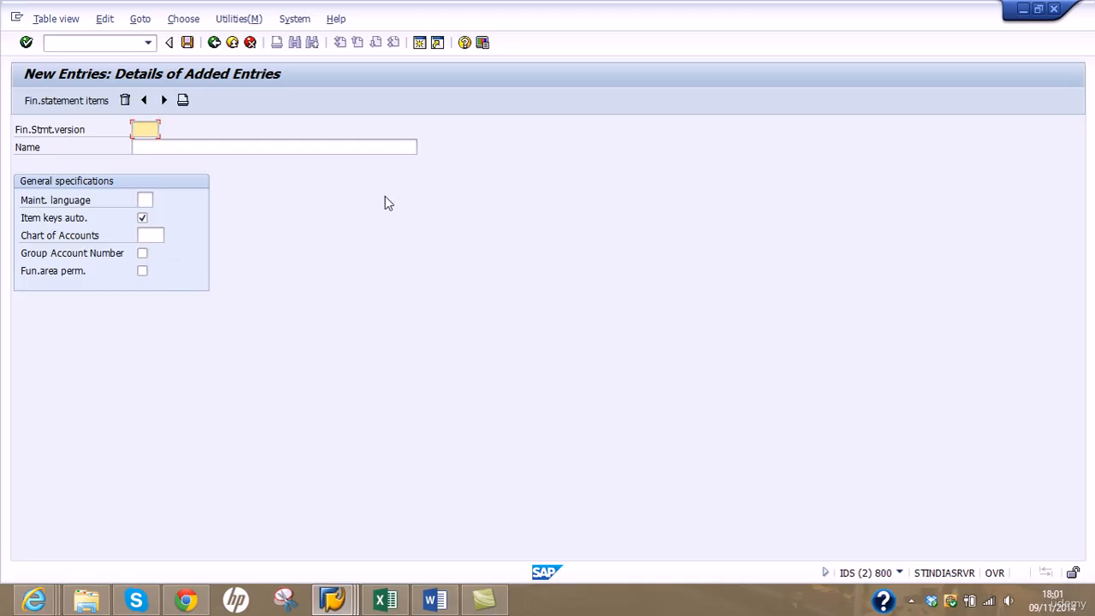
{"action": "left_click", "coordinate": [899, 573]}
{"action": "type", "text": "ZAU1"}
{"action": "key", "text": "Tab"}
{"action": "type", "text": "Financia"}
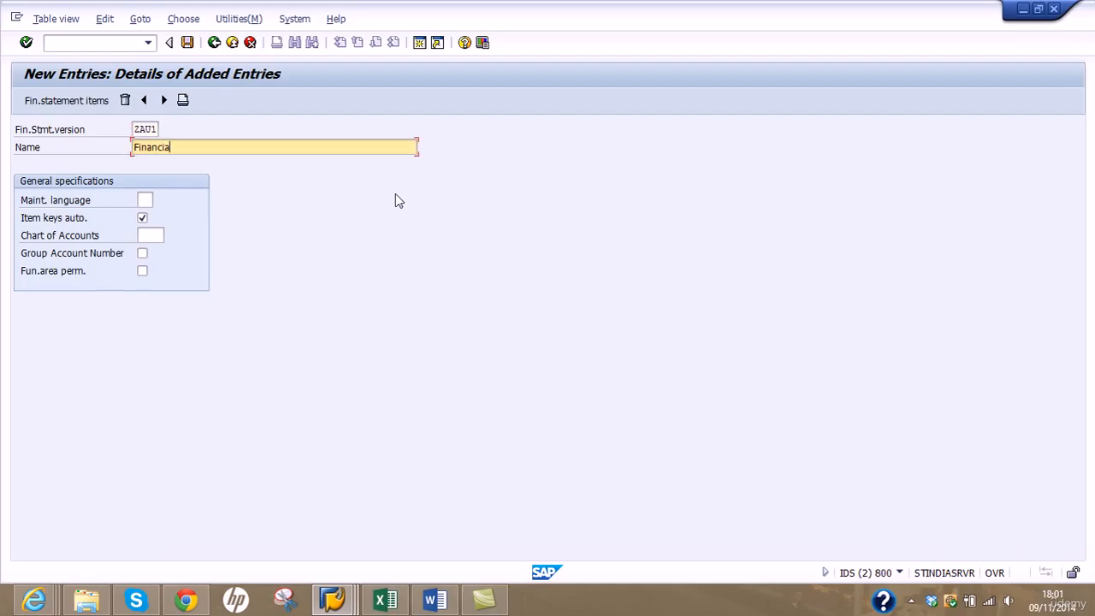
{"action": "type", "text": "l Statement Version - AU01"}
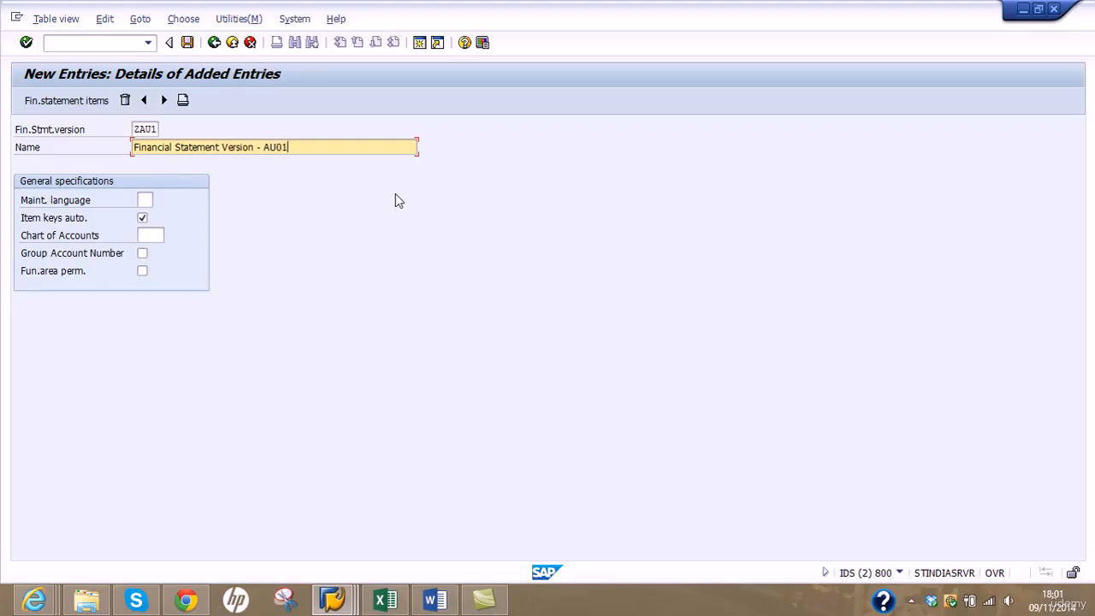
{"action": "left_click", "coordinate": [145, 199]}
{"action": "type", "text": "EN"}
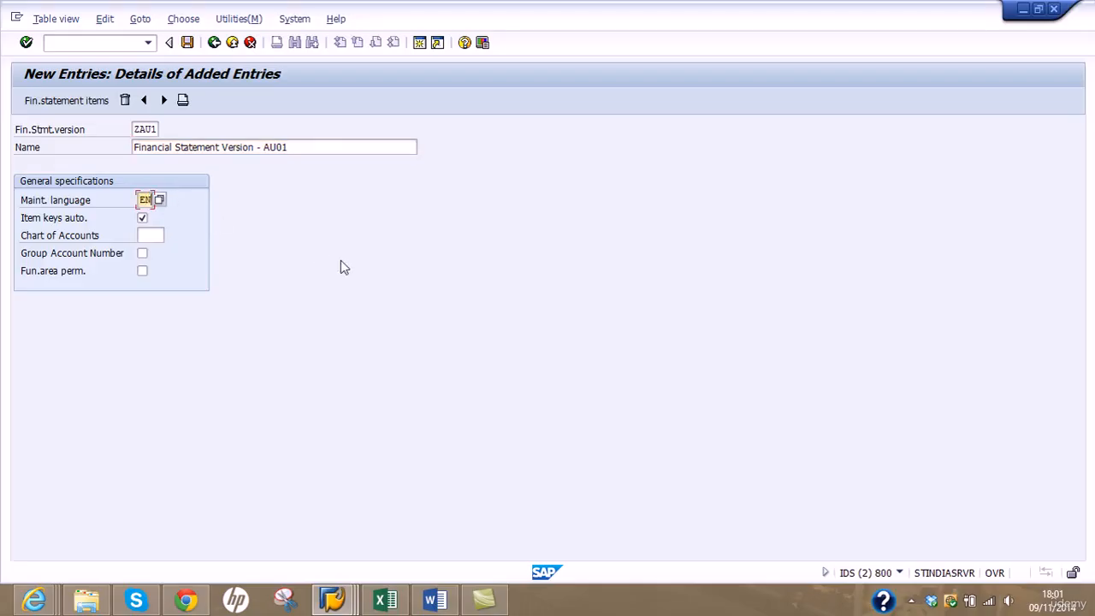
Step: Assign chart of accounts ZAU1 to the new version, picking Chart of Accounts - AU01 from the possible entries
{"action": "left_click", "coordinate": [150, 235]}
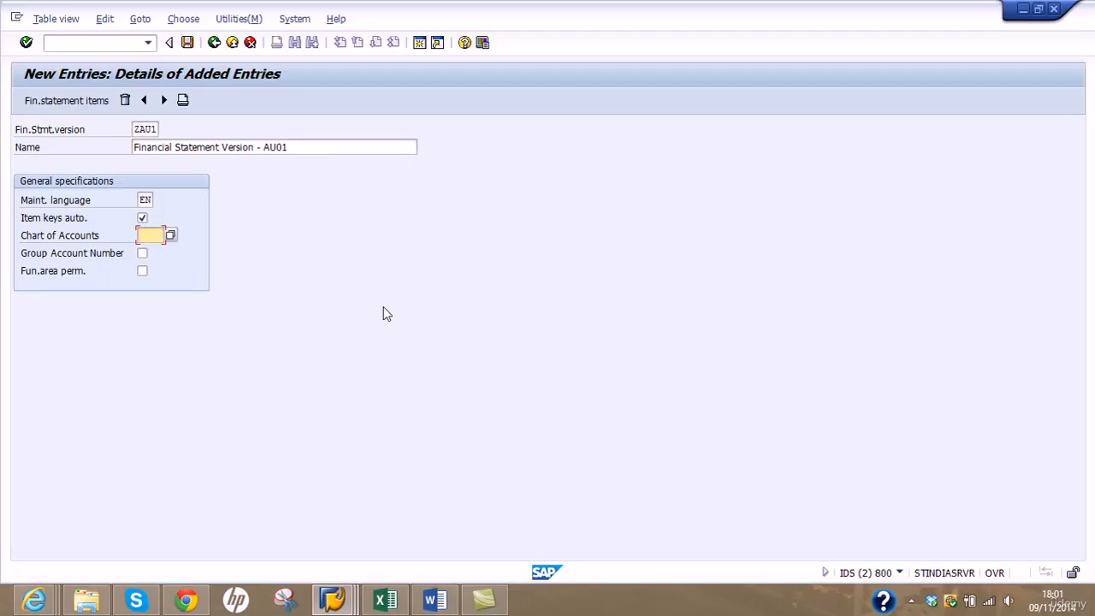
{"action": "type", "text": "ZAU1"}
{"action": "key", "text": "Return"}
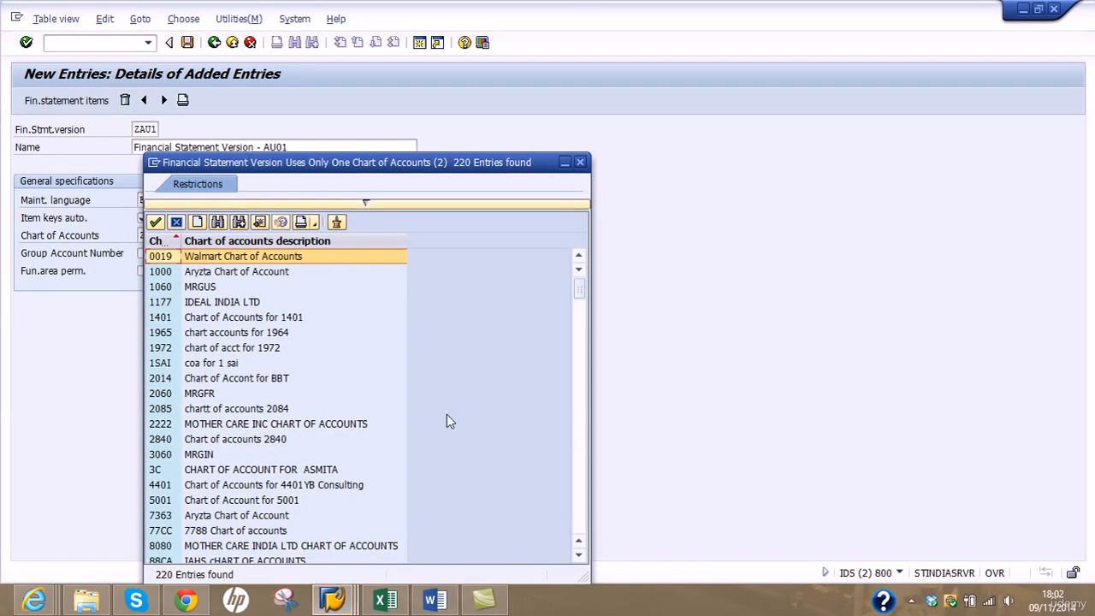
{"action": "left_click", "coordinate": [580, 524]}
{"action": "left_click", "coordinate": [580, 523]}
{"action": "left_click", "coordinate": [580, 524]}
{"action": "left_click", "coordinate": [580, 524]}
{"action": "left_click", "coordinate": [579, 524]}
{"action": "left_click", "coordinate": [580, 523]}
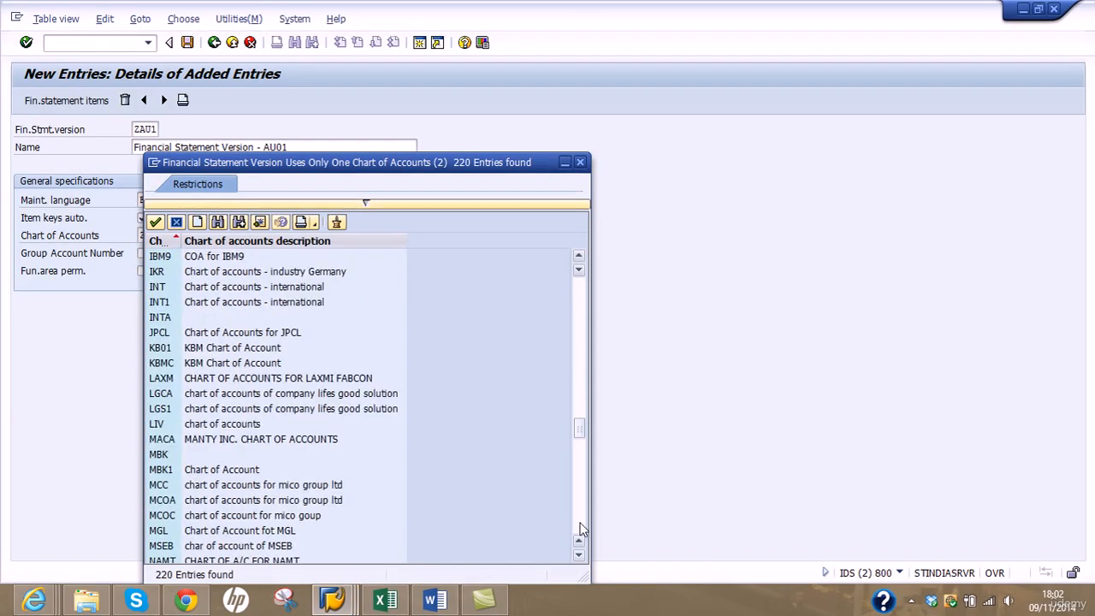
{"action": "left_click", "coordinate": [580, 524]}
{"action": "left_click", "coordinate": [580, 523]}
{"action": "left_click", "coordinate": [580, 524]}
{"action": "left_click", "coordinate": [580, 524]}
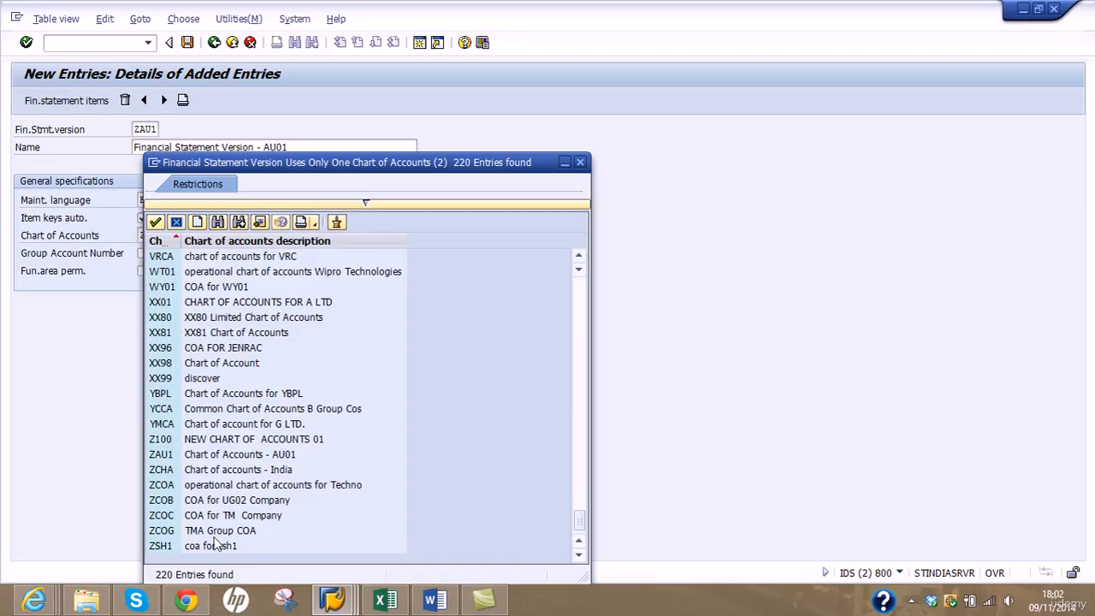
{"action": "left_click", "coordinate": [163, 456]}
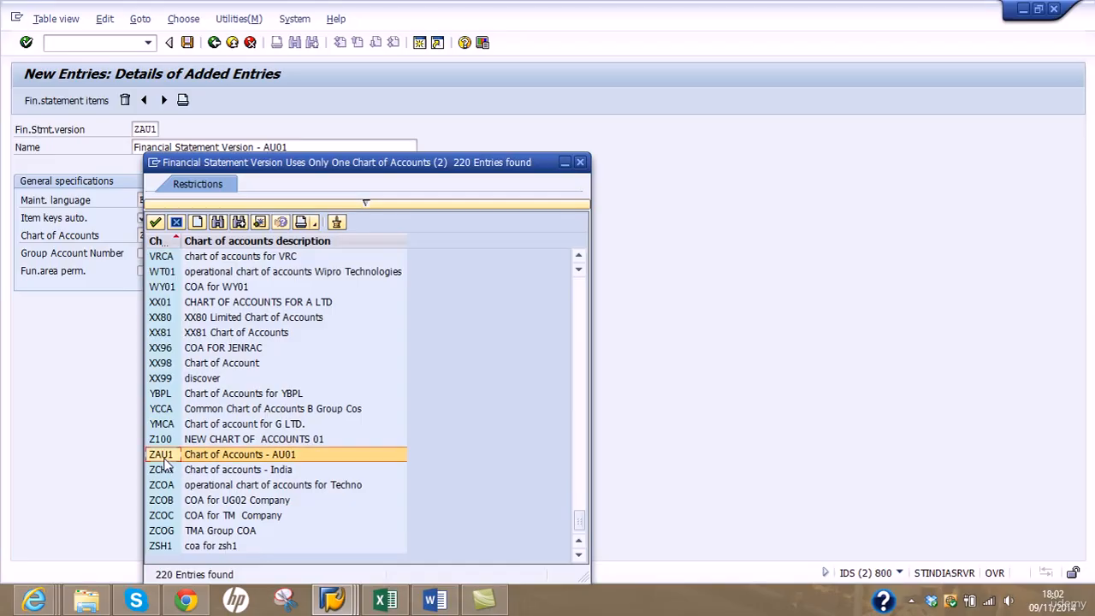
{"action": "double_click", "coordinate": [163, 458]}
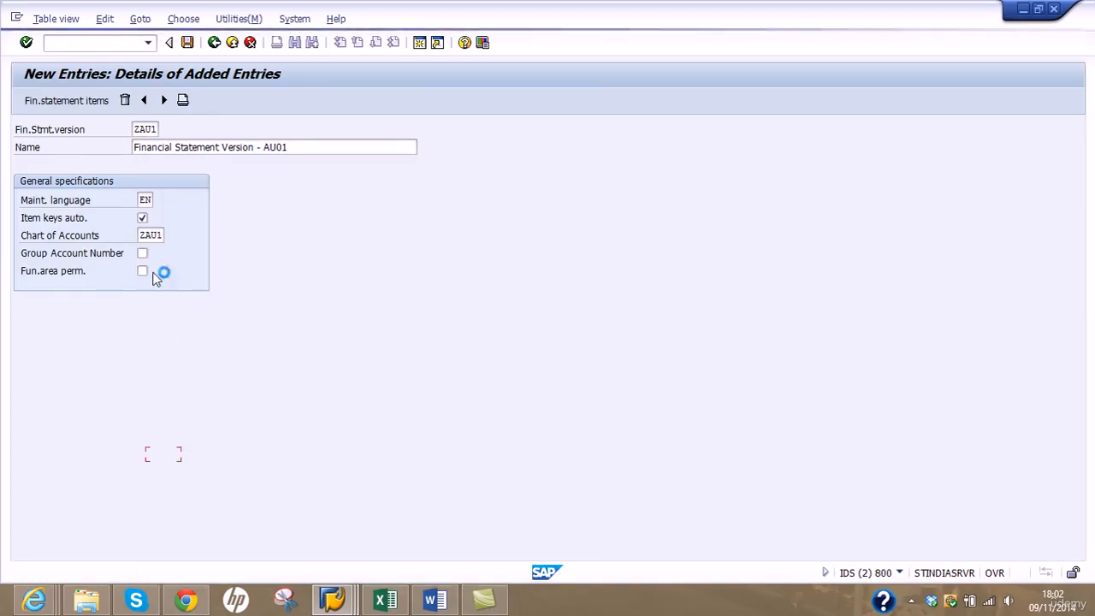
Step: Change the financial statement version key to ZFS1
{"action": "double_click", "coordinate": [139, 128]}
{"action": "type", "text": "Z"}
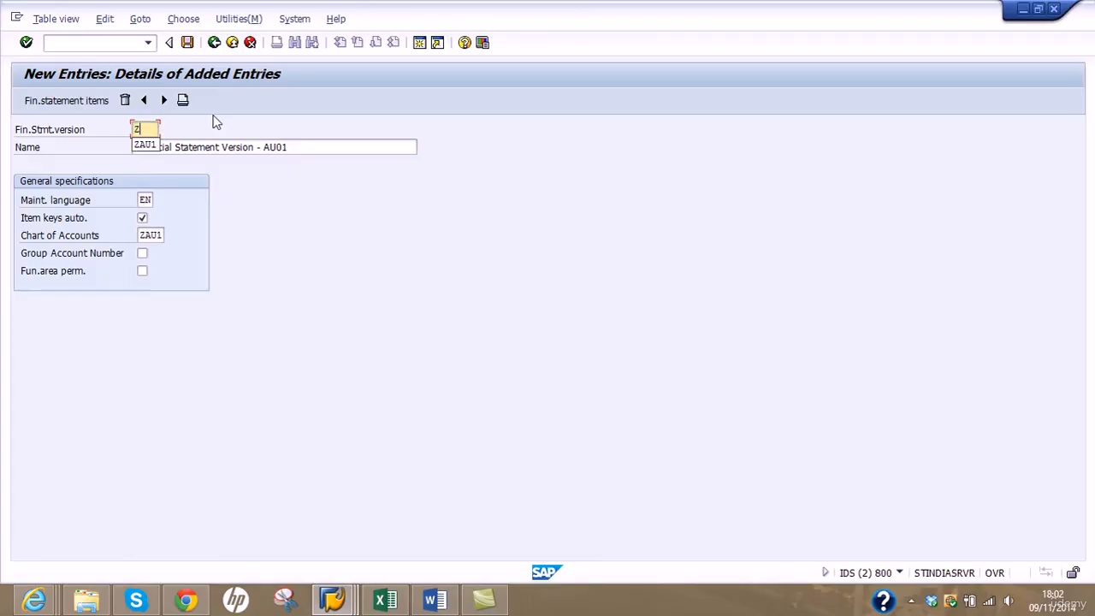
{"action": "type", "text": "FS1"}
{"action": "left_click_drag", "start_coordinate": [139, 234], "coordinate": [173, 235]}
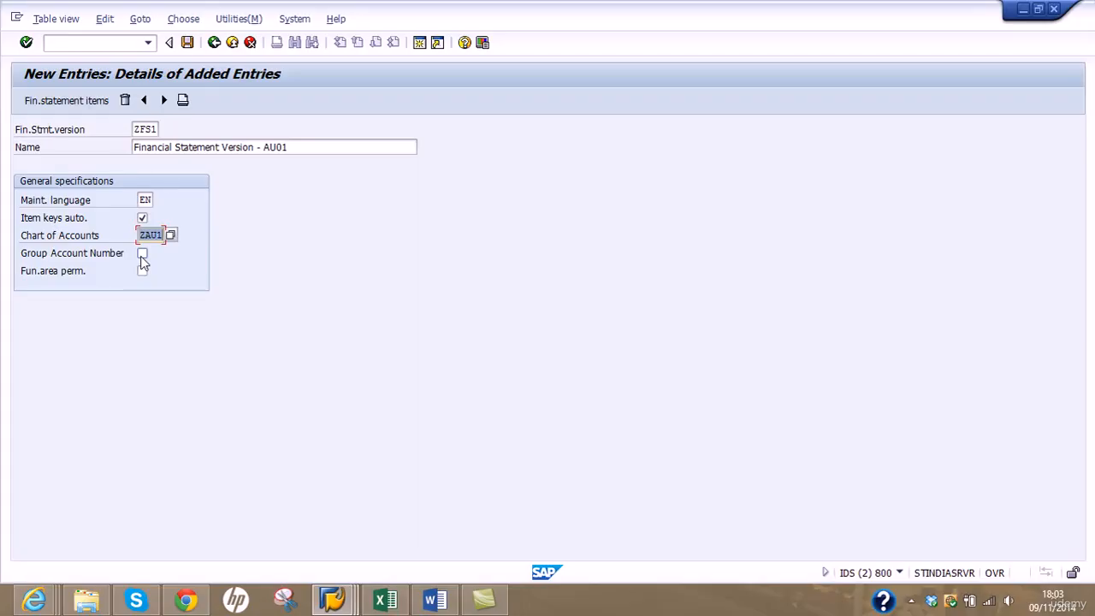
Step: Open the version's financial statement items, saving the entry in a new customizing request described as Financial Statement Version
{"action": "left_click", "coordinate": [63, 101]}
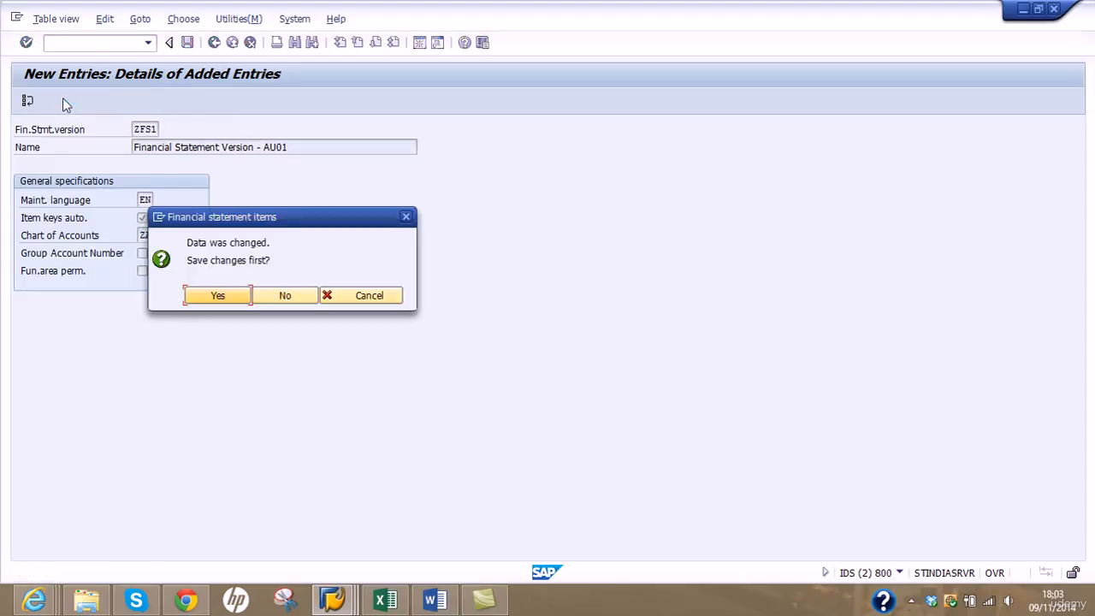
{"action": "left_click", "coordinate": [219, 296]}
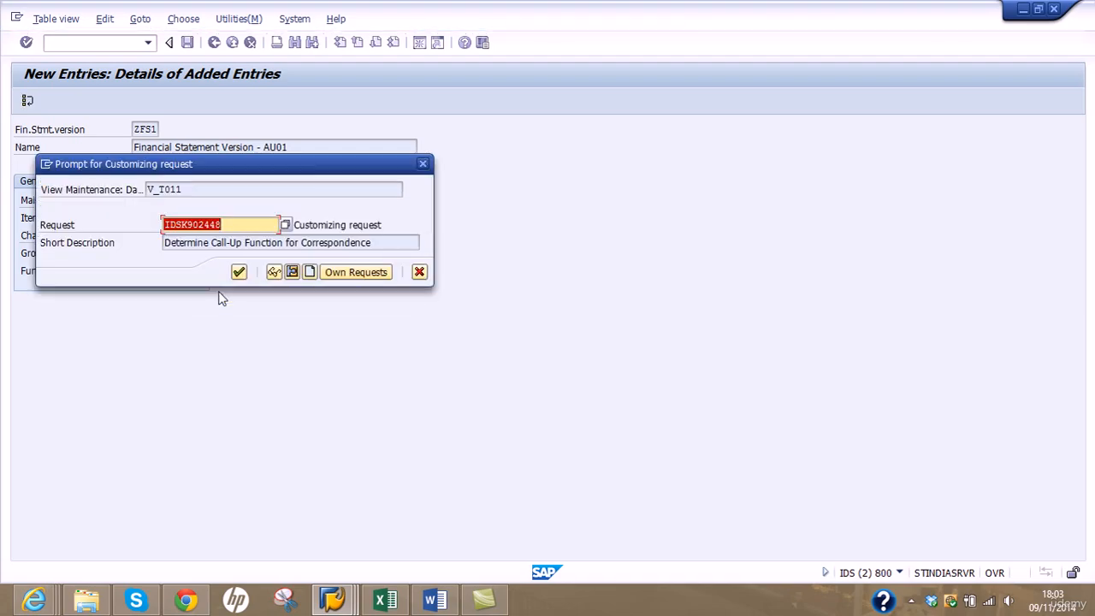
{"action": "left_click", "coordinate": [310, 272]}
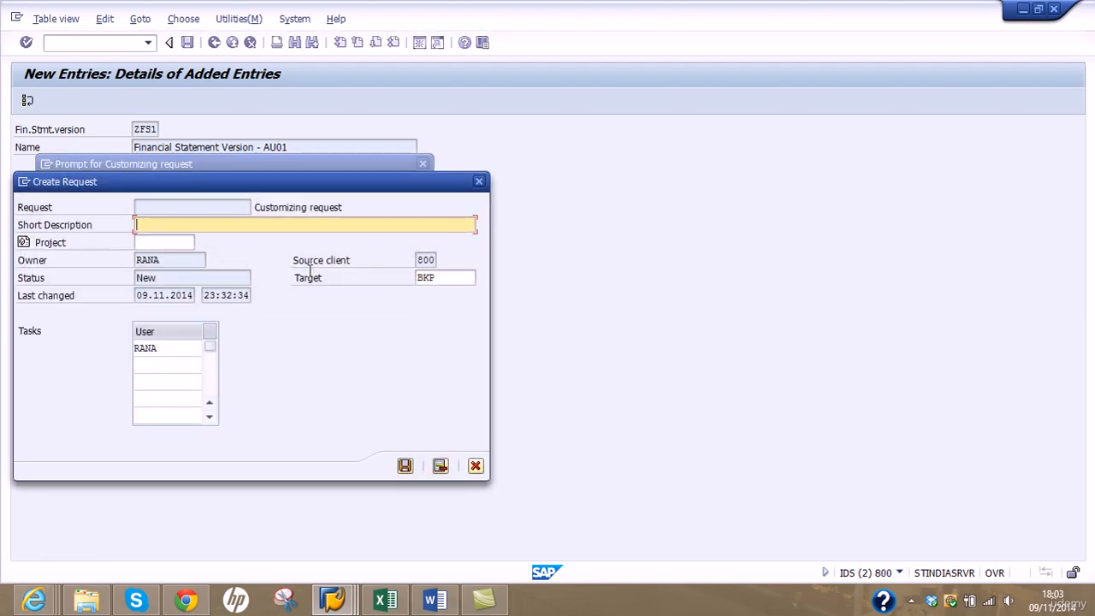
{"action": "type", "text": "Financial Statement Version"}
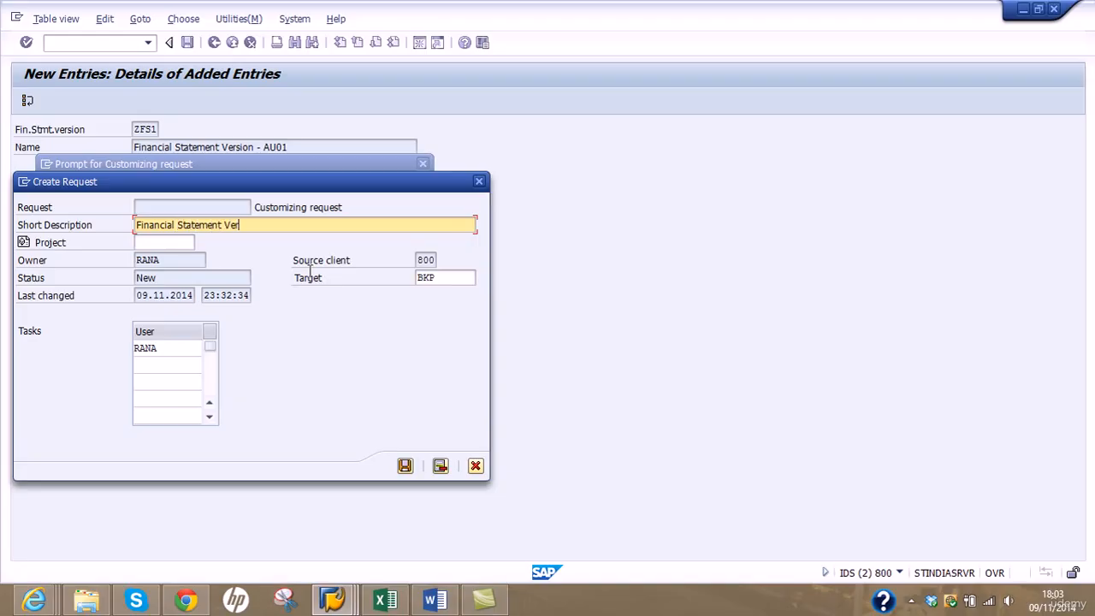
{"action": "key", "text": "BackSpace"}
{"action": "key", "text": "BackSpace"}
{"action": "key", "text": "BackSpace"}
{"action": "type", "text": "ion"}
{"action": "left_click", "coordinate": [405, 466]}
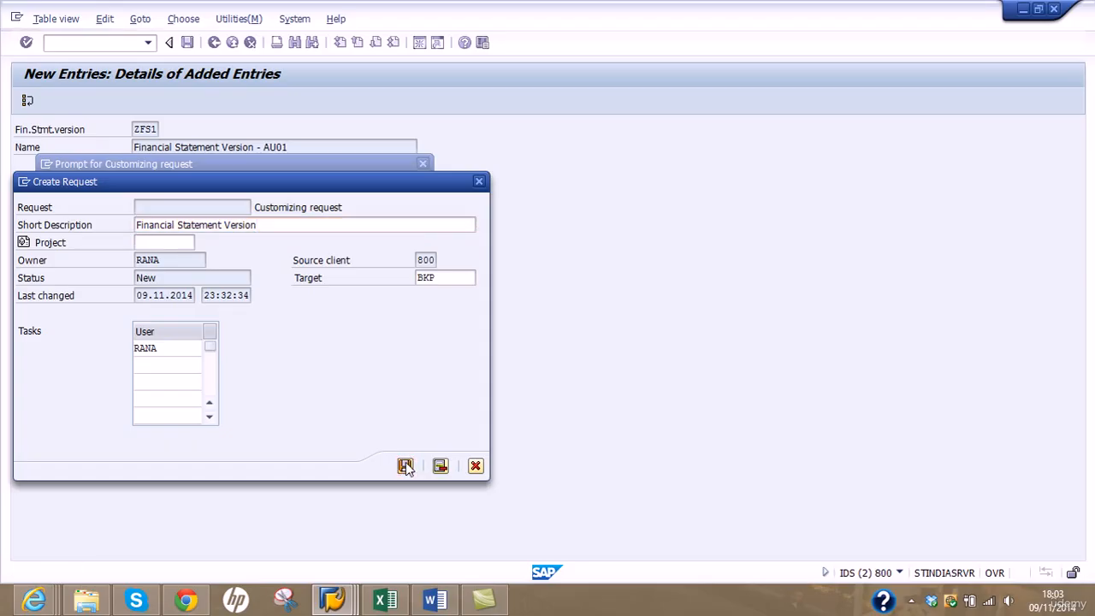
{"action": "left_click", "coordinate": [239, 272]}
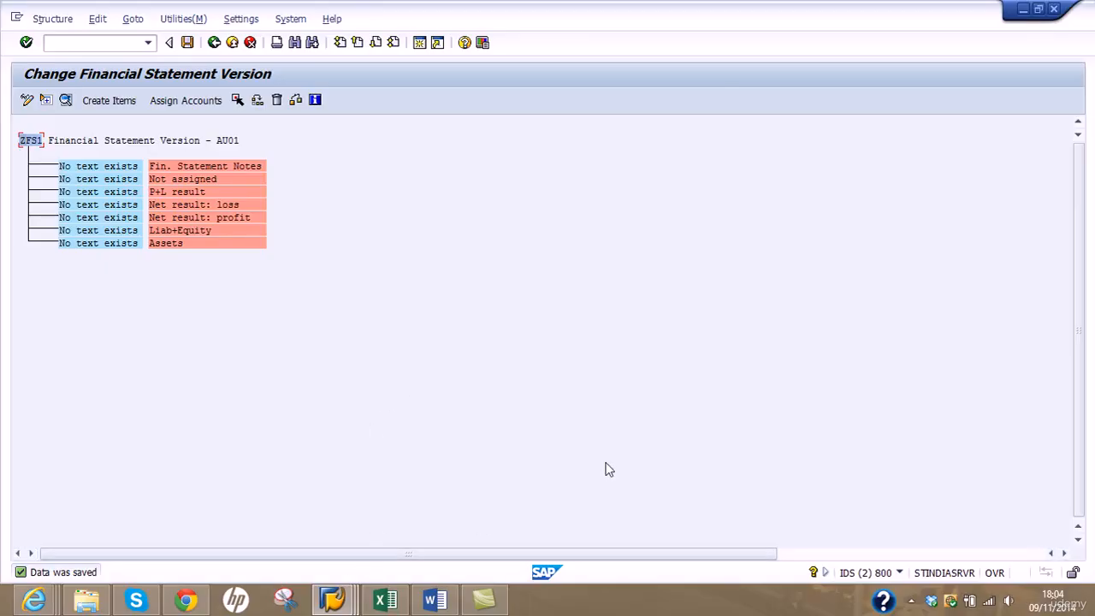
Step: Set the item text of the Fin. Statement Notes node to Financial Statement Notes
{"action": "double_click", "coordinate": [106, 166]}
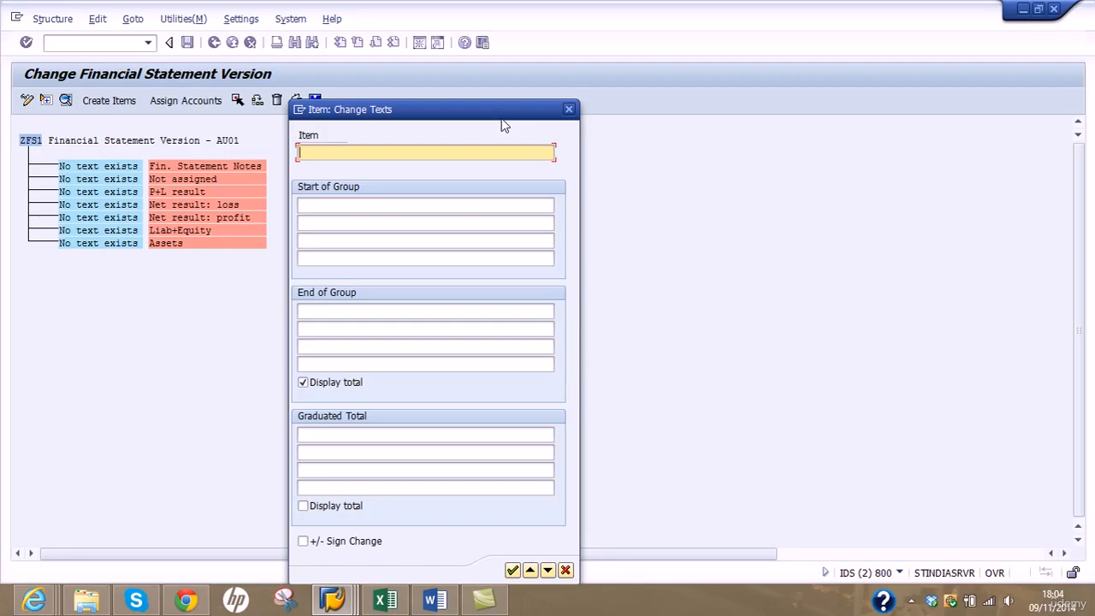
{"action": "type", "text": "Financial Statement Notes"}
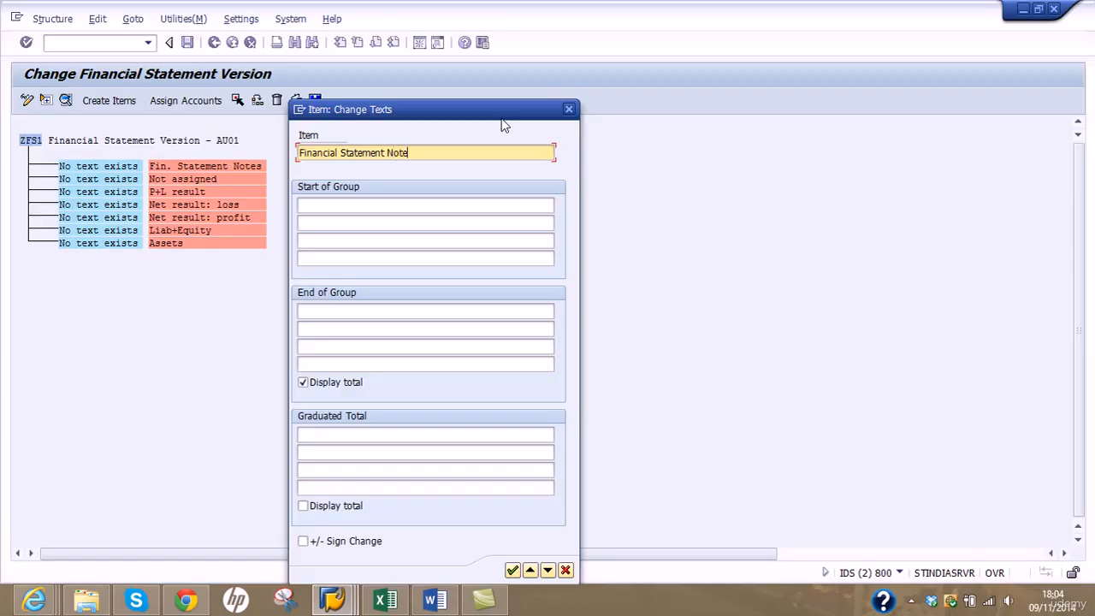
{"action": "key", "text": "Return"}
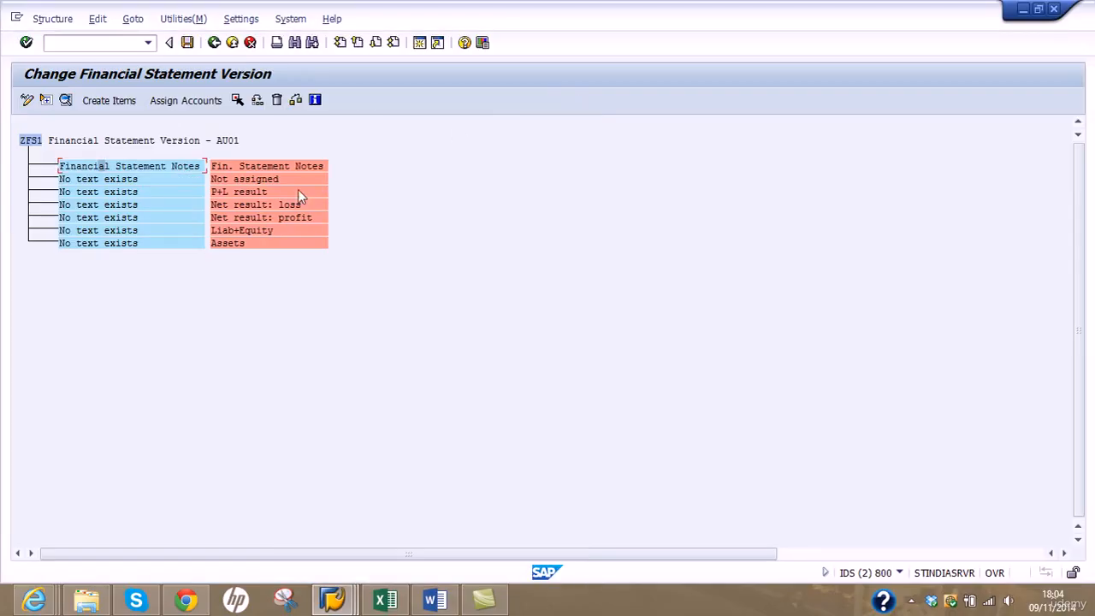
Step: Set the item text of the Not assigned node to Not Assigned Accounts
{"action": "left_click", "coordinate": [266, 179]}
{"action": "double_click", "coordinate": [134, 185]}
{"action": "type", "text": "N"}
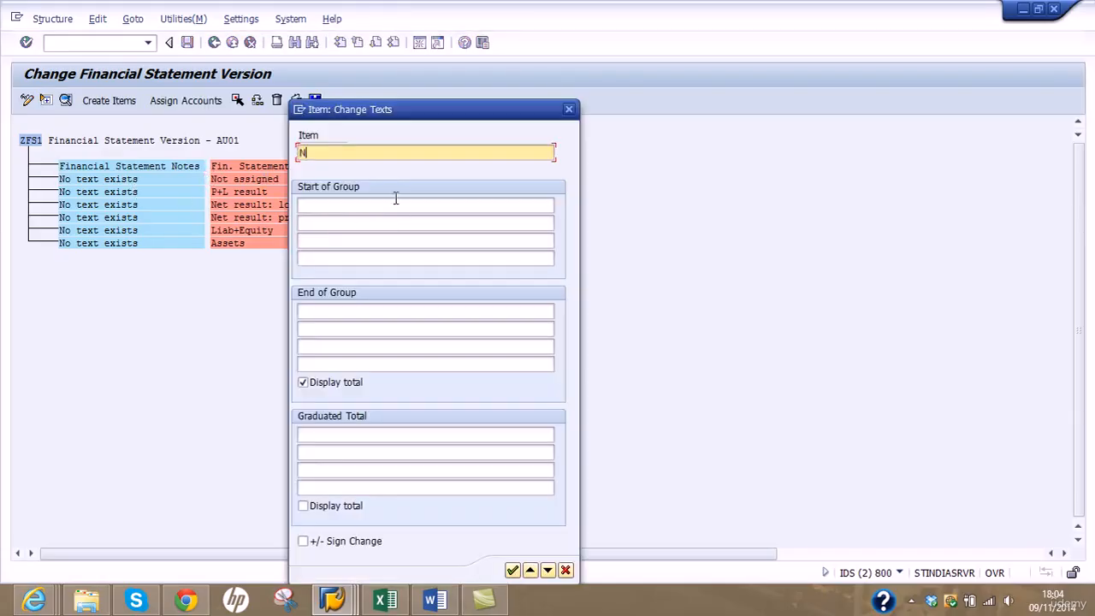
{"action": "type", "text": "ot Assigned Accounts"}
{"action": "left_click", "coordinate": [512, 569]}
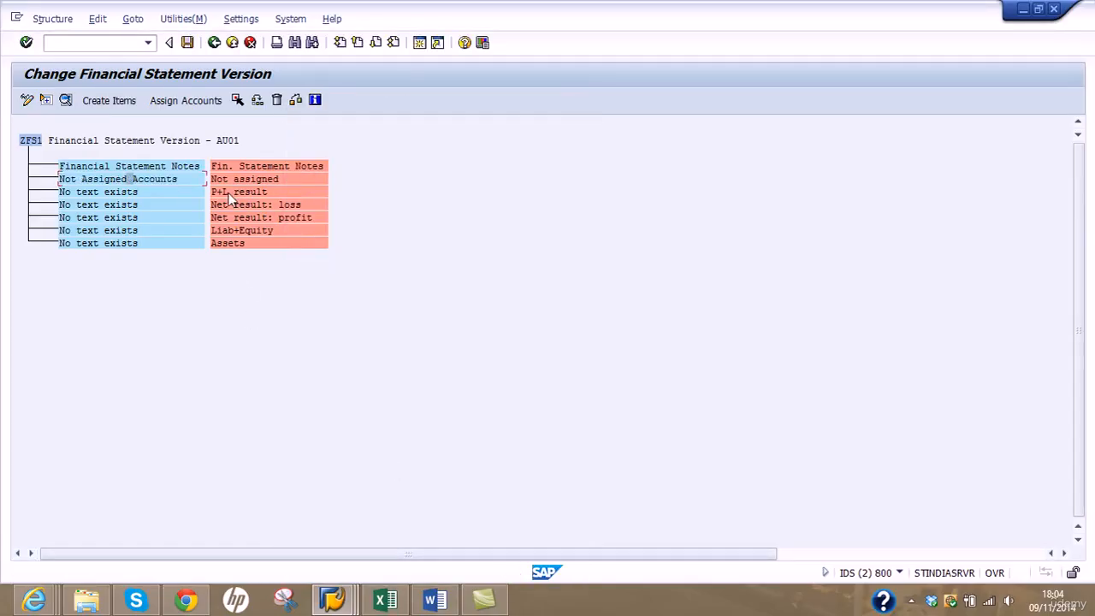
Step: Set the item text of the P+L result node to Profit and Loss Result
{"action": "double_click", "coordinate": [127, 194]}
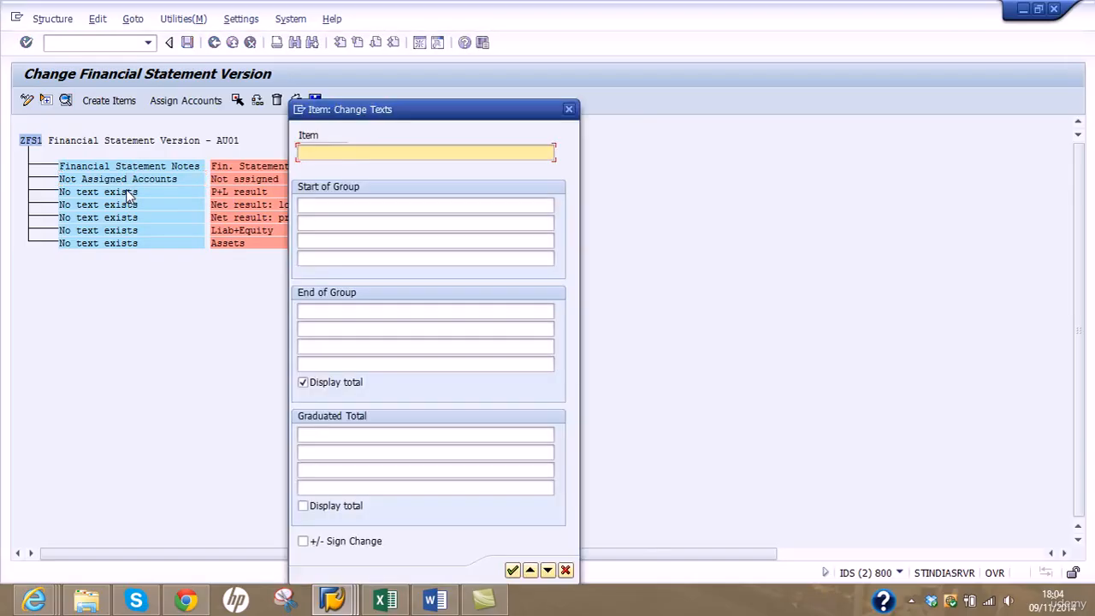
{"action": "left_click_drag", "start_coordinate": [380, 117], "coordinate": [567, 166]}
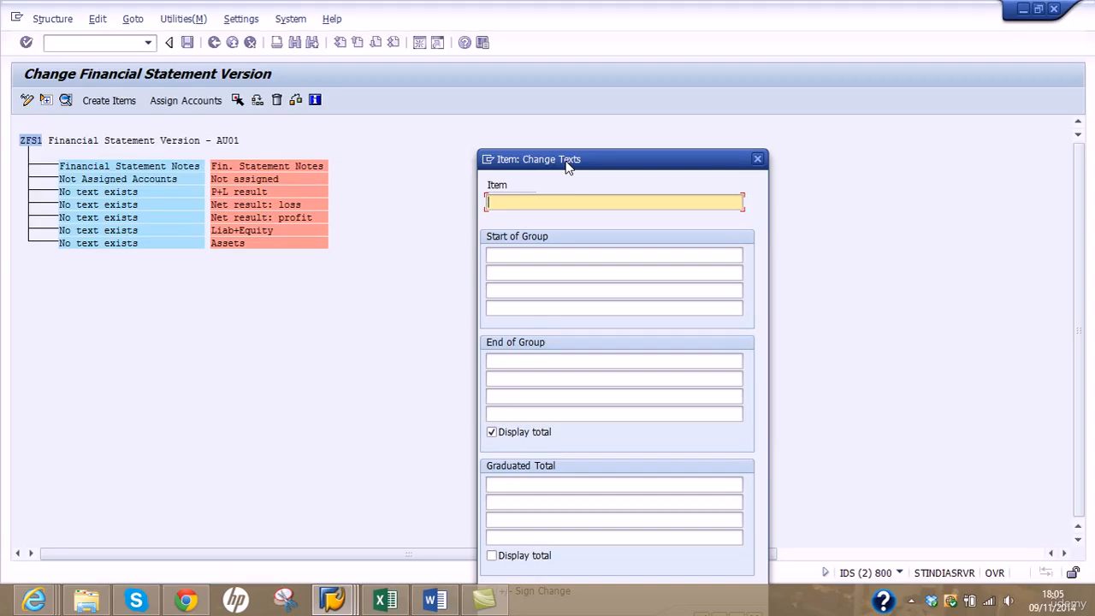
{"action": "type", "text": "P&"}
{"action": "key", "text": "BackSpace"}
{"action": "key", "text": "BackSpace"}
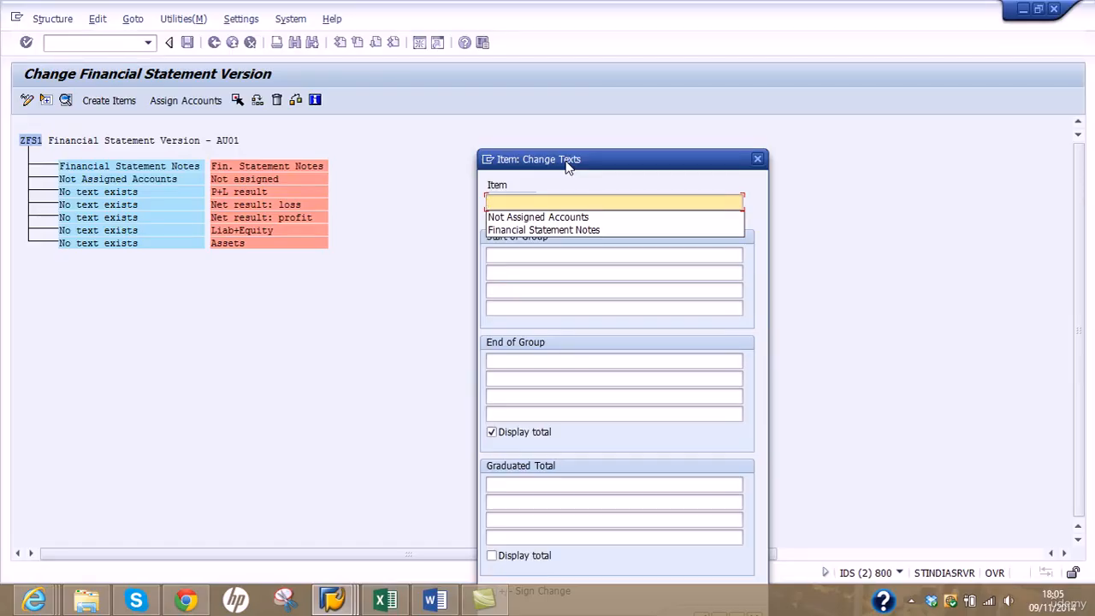
{"action": "type", "text": "Profit "}
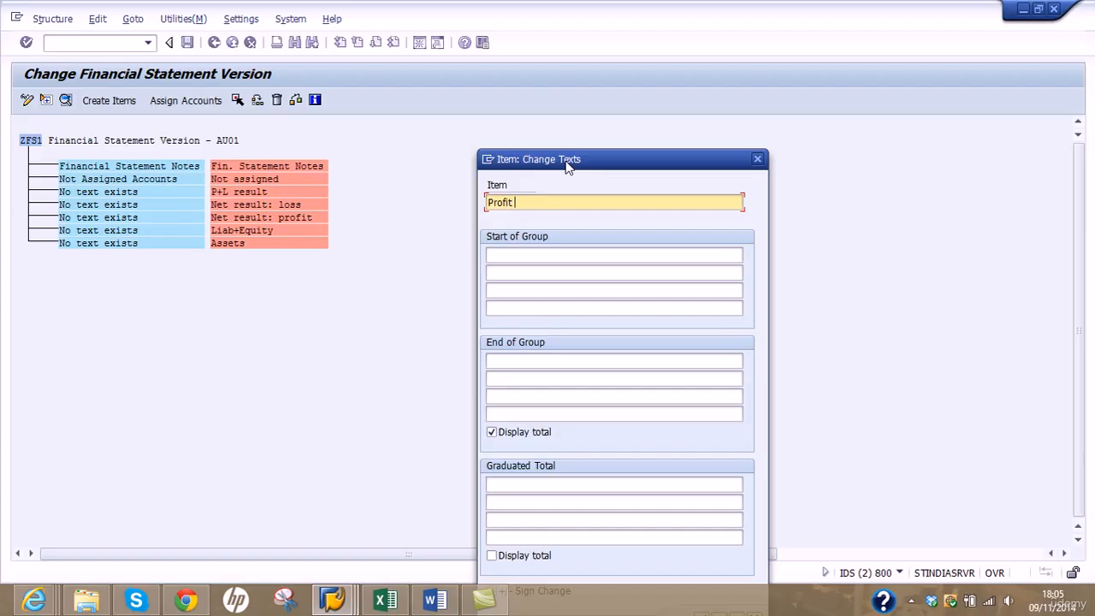
{"action": "type", "text": "and Loss"}
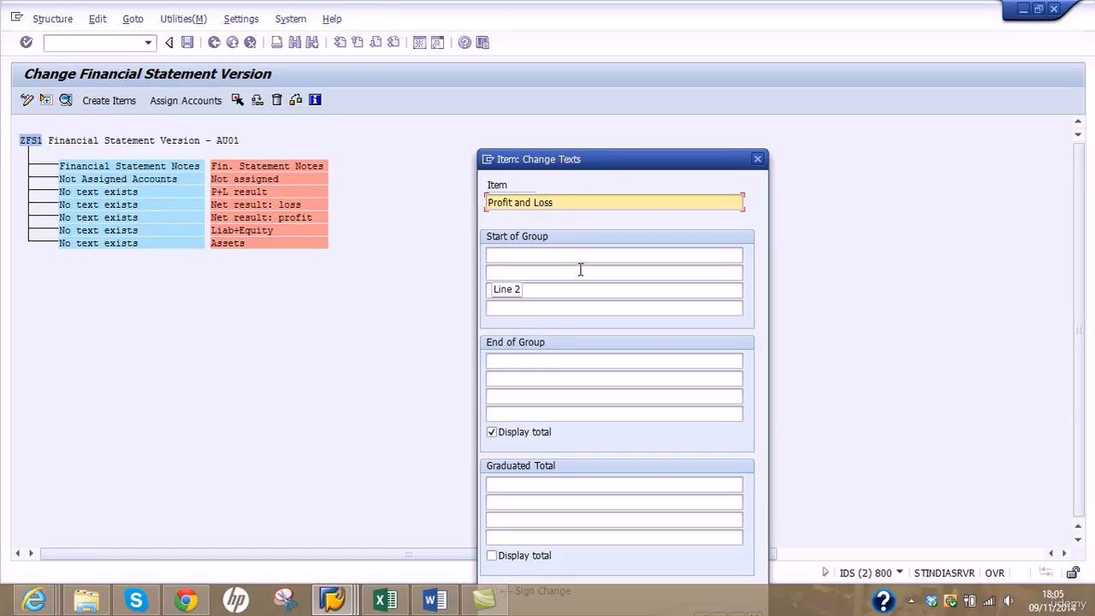
{"action": "type", "text": "Result"}
{"action": "left_click_drag", "start_coordinate": [647, 161], "coordinate": [656, 73]}
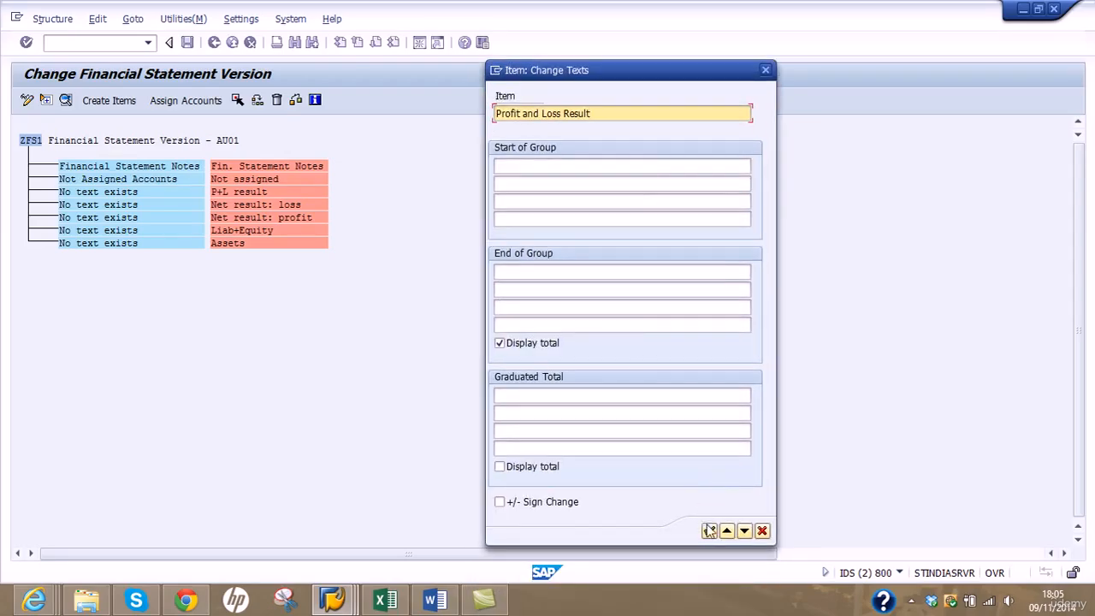
{"action": "left_click", "coordinate": [709, 531]}
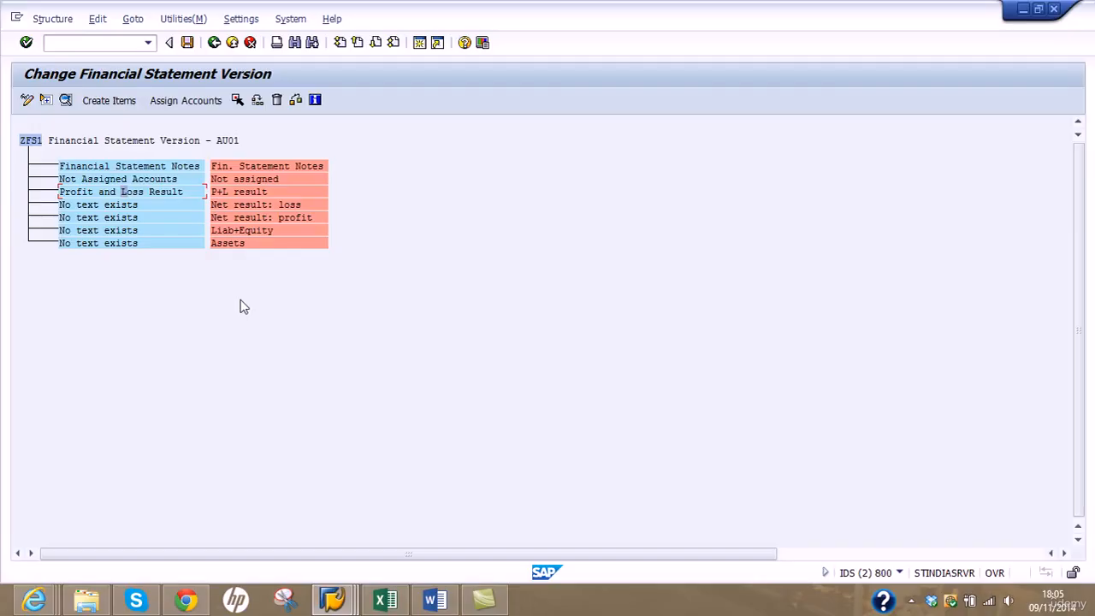
Step: Set the item text of the Net result: loss node to Retained Earnings - Loss
{"action": "double_click", "coordinate": [137, 206]}
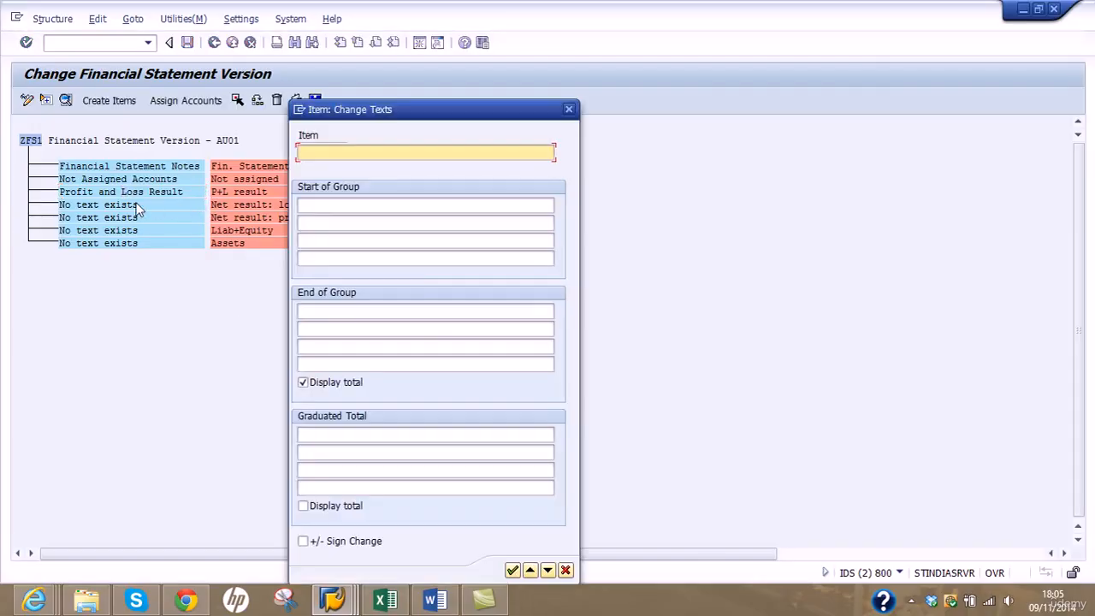
{"action": "left_click_drag", "start_coordinate": [376, 108], "coordinate": [667, 71]}
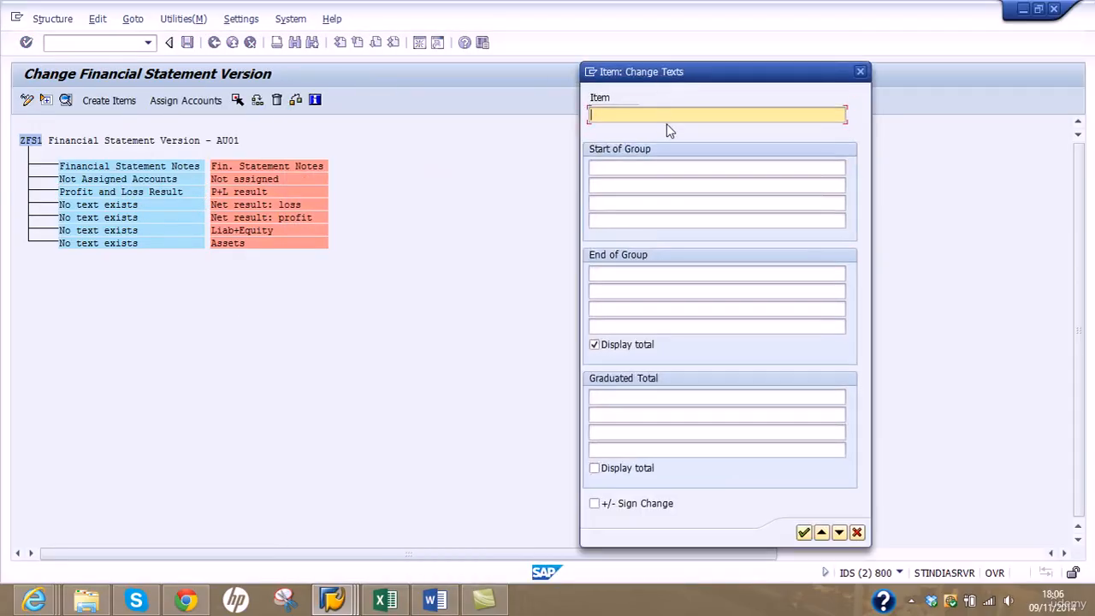
{"action": "type", "text": "Retained Earnings - Loss"}
{"action": "left_click", "coordinate": [804, 532]}
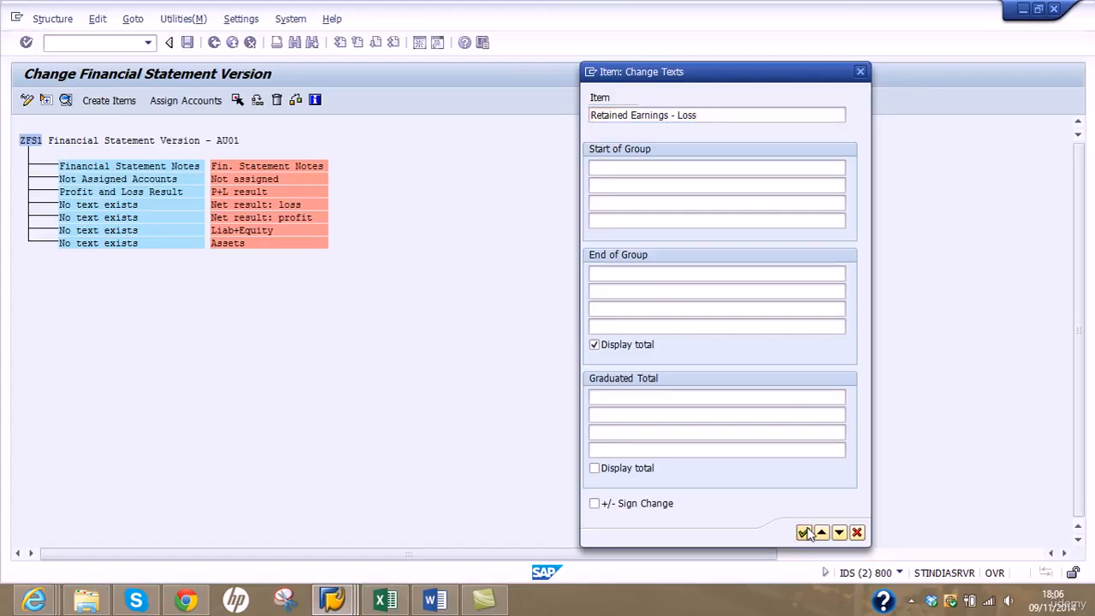
Step: Set the item text of the Net result: profit node to Retained Earnings - Profit
{"action": "double_click", "coordinate": [133, 218]}
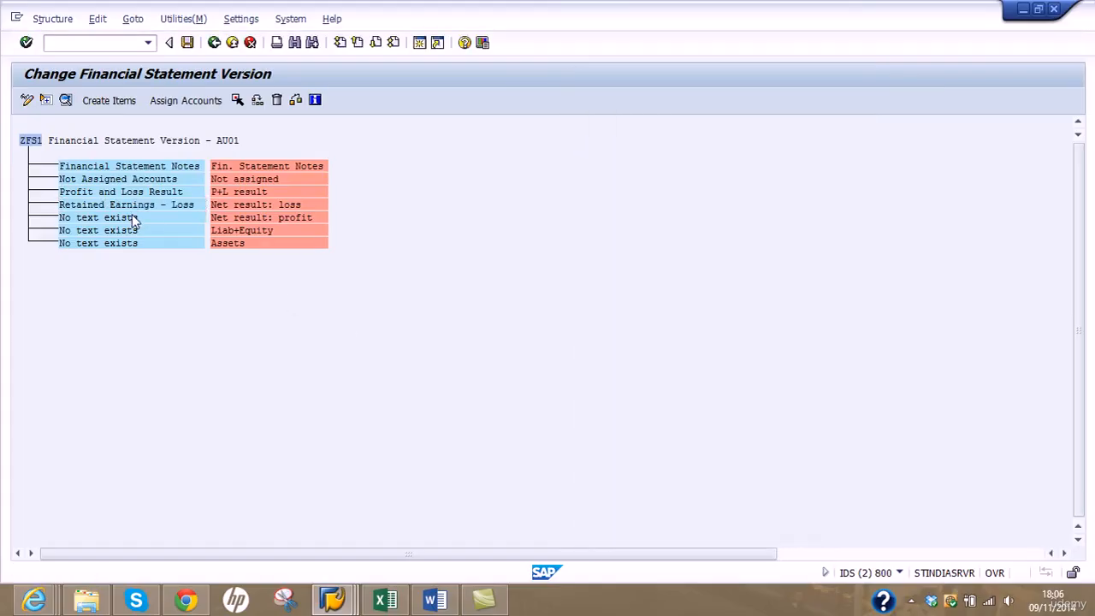
{"action": "type", "text": "Reta"}
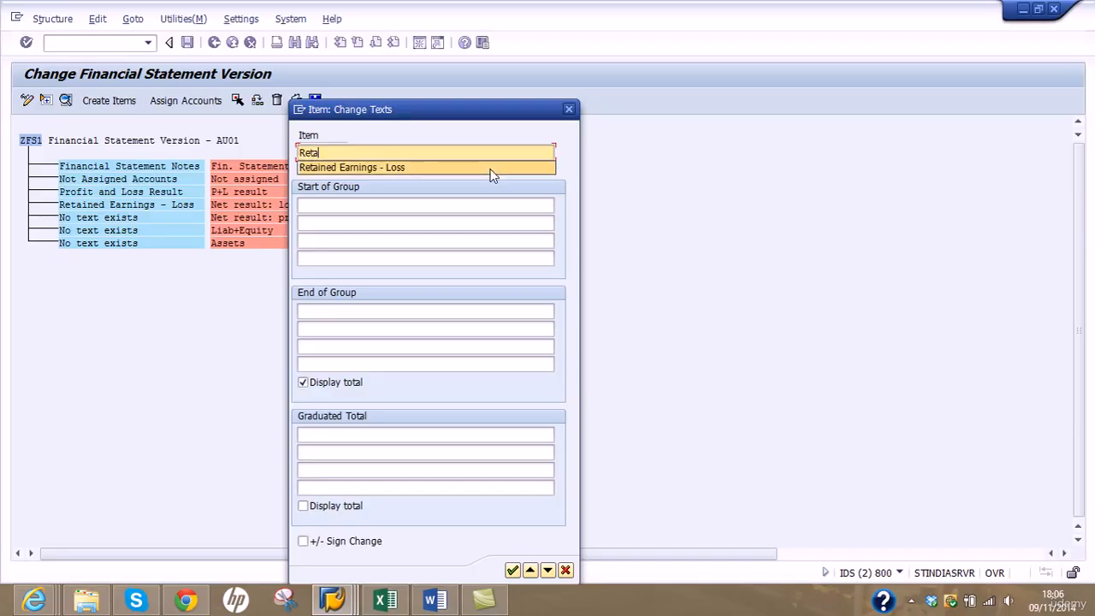
{"action": "key", "text": "Return"}
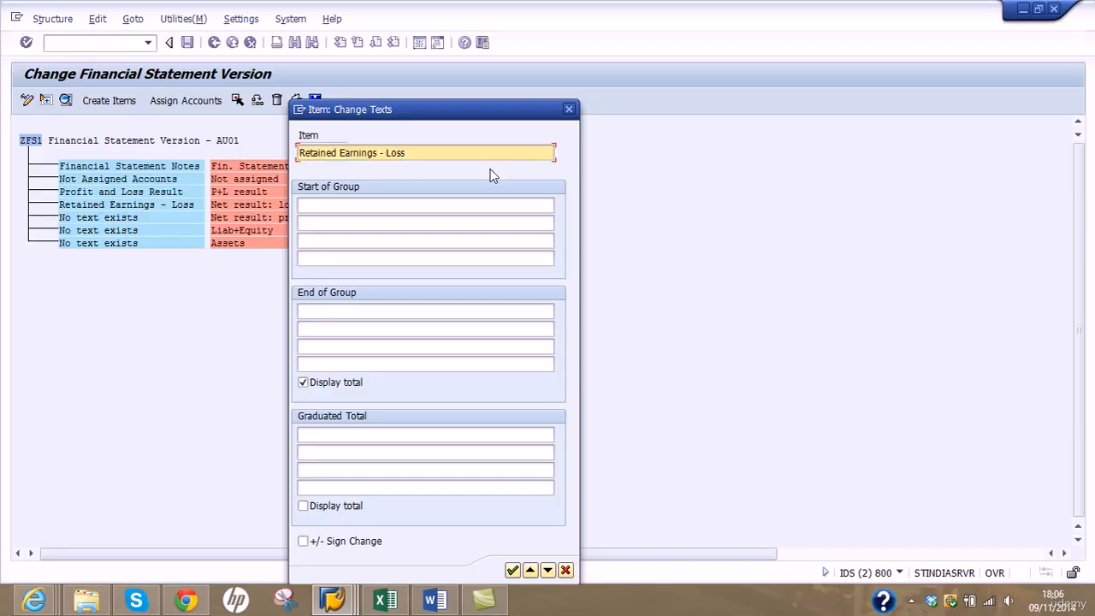
{"action": "key", "text": "BackSpace"}
{"action": "key", "text": "BackSpace"}
{"action": "key", "text": "BackSpace"}
{"action": "key", "text": "BackSpace"}
{"action": "type", "text": "Profit"}
{"action": "left_click", "coordinate": [512, 569]}
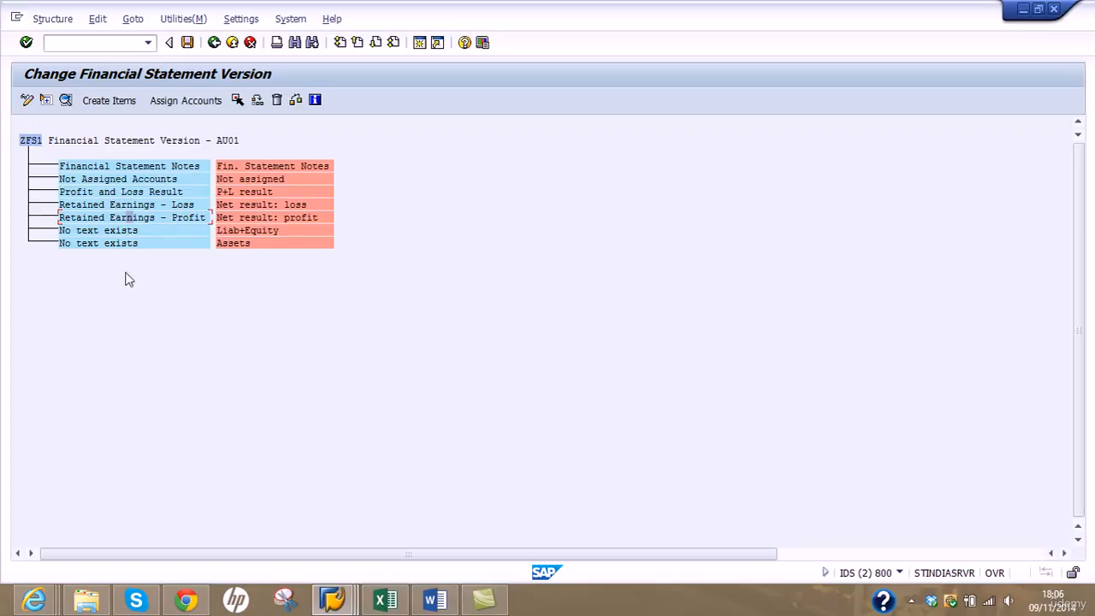
Step: Set the item text of the Liab+Equity node to Liability & Equity
{"action": "double_click", "coordinate": [129, 232]}
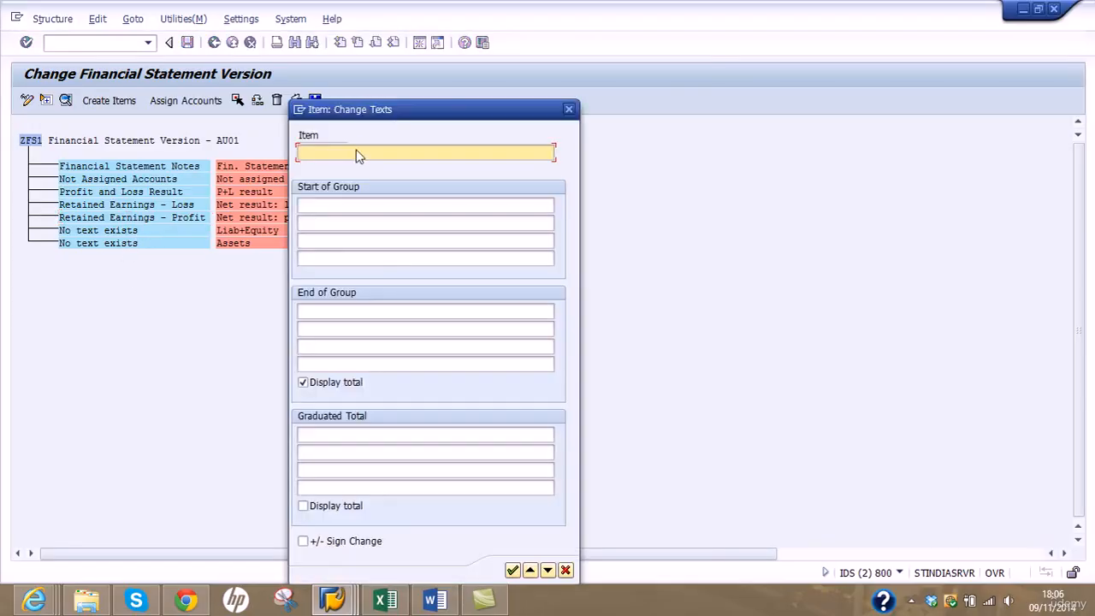
{"action": "left_click_drag", "start_coordinate": [391, 112], "coordinate": [525, 75]}
{"action": "type", "text": "Liability"}
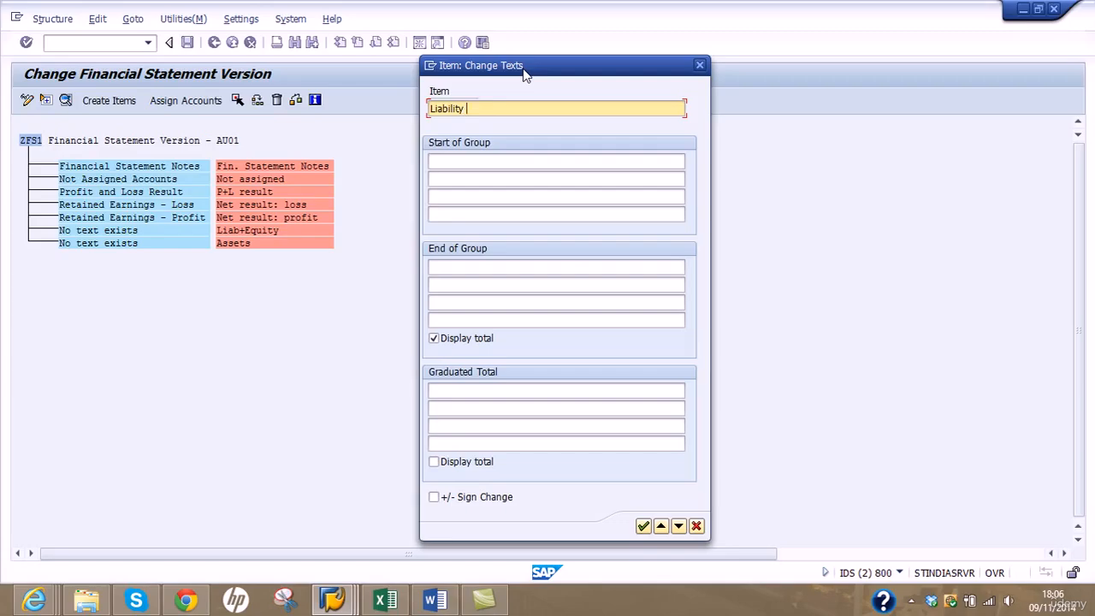
{"action": "type", "text": " & Equity"}
{"action": "left_click", "coordinate": [643, 526]}
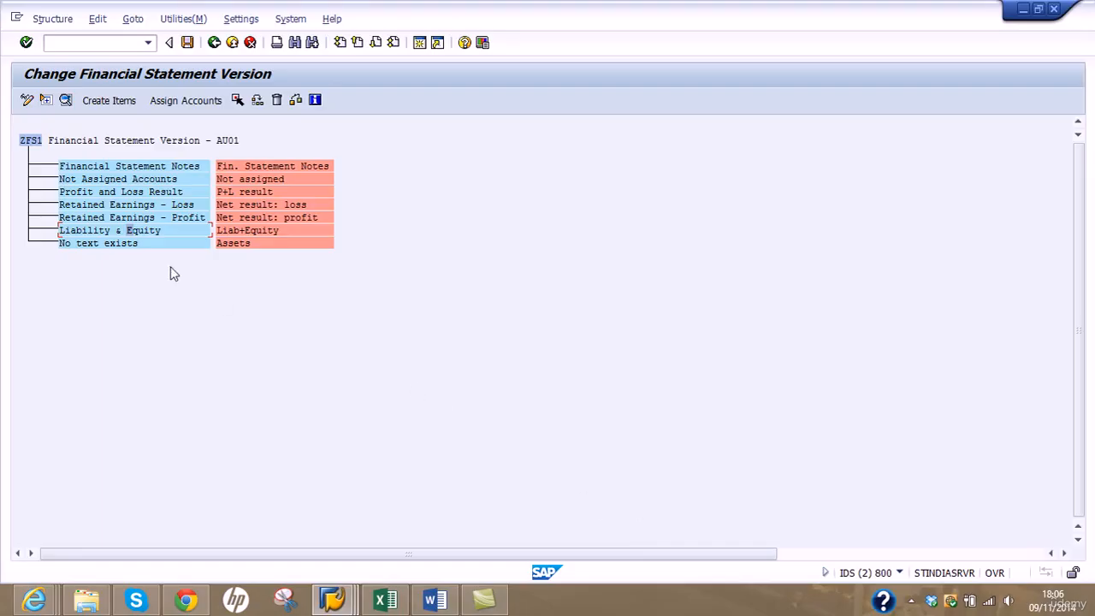
Step: Set the item text of the Assets node to Assets
{"action": "left_click", "coordinate": [126, 246]}
{"action": "double_click", "coordinate": [126, 246]}
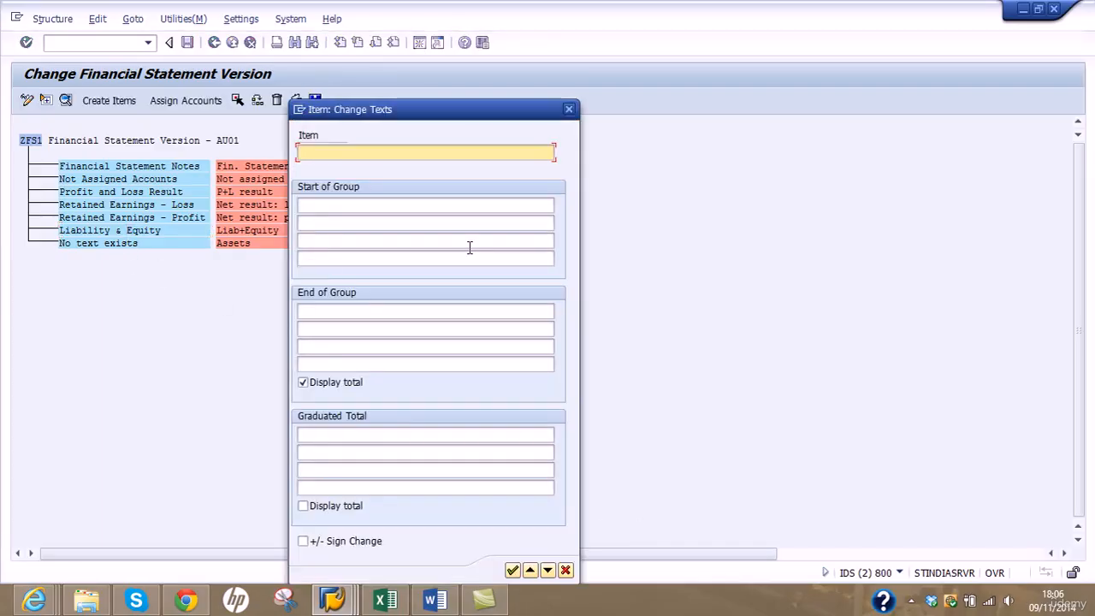
{"action": "type", "text": "Assets"}
{"action": "left_click", "coordinate": [512, 571]}
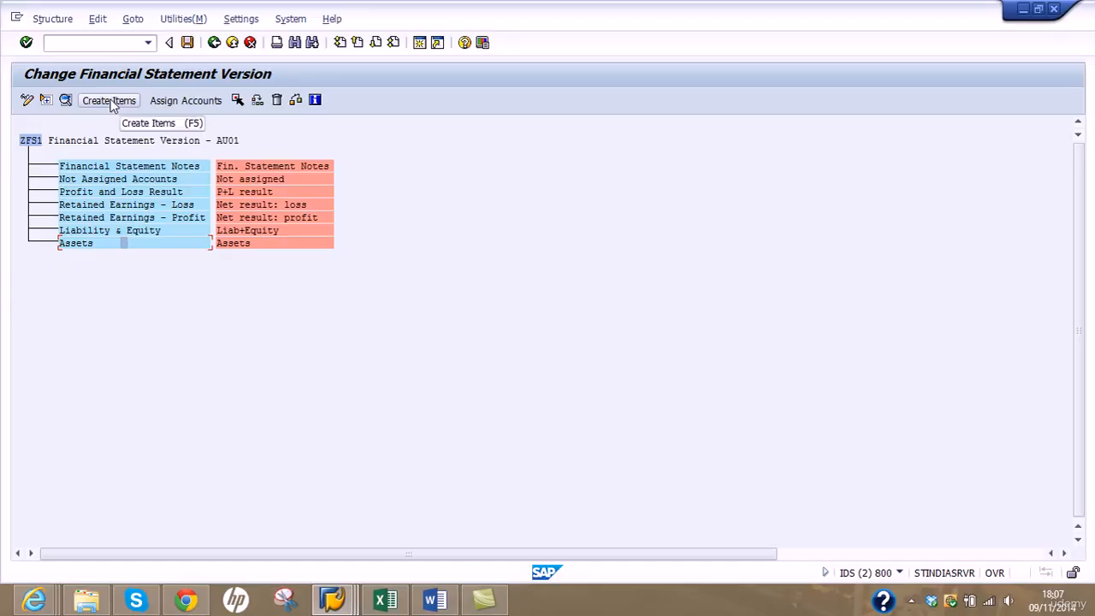
Step: Create two new items, Balance Sheet and Profit & Loss, directly under the ZFS1 root node
{"action": "left_click", "coordinate": [32, 141]}
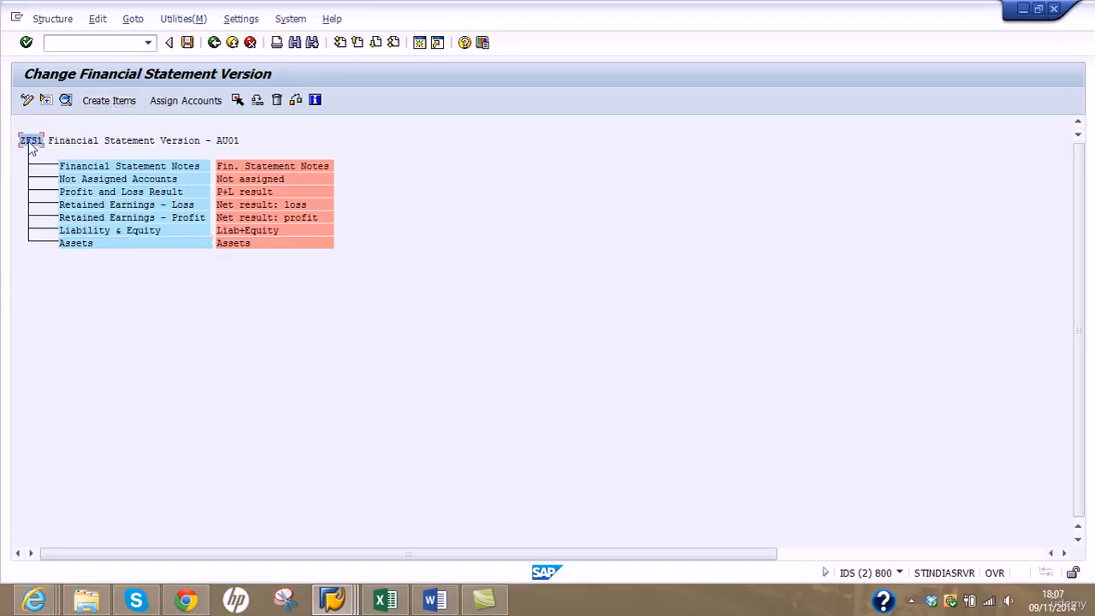
{"action": "left_click", "coordinate": [108, 101]}
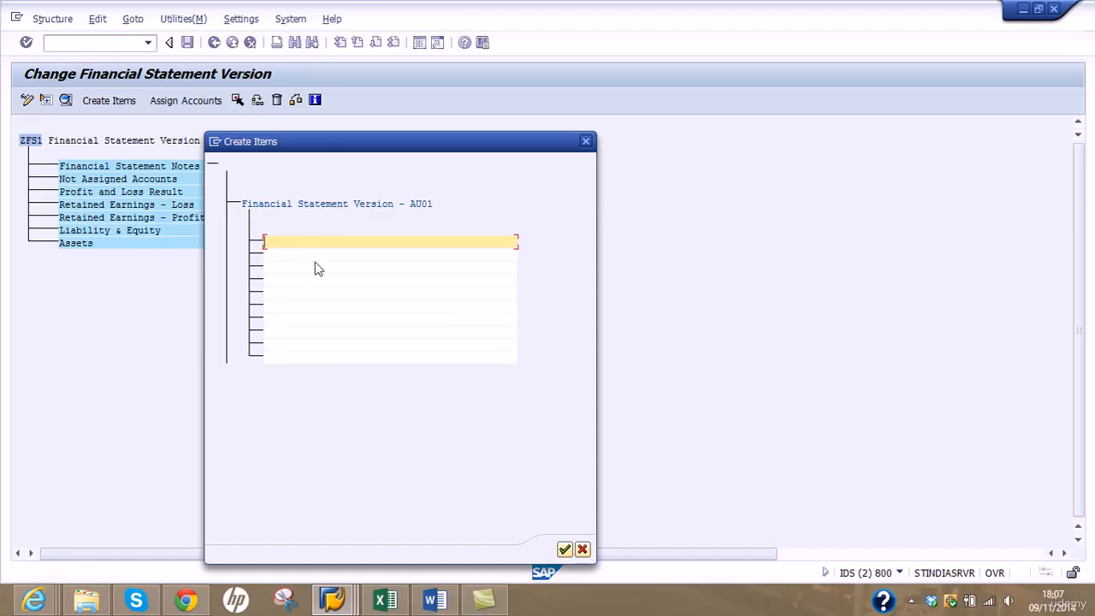
{"action": "type", "text": "Balance Sheet"}
{"action": "left_click", "coordinate": [428, 255]}
{"action": "type", "text": "Prf"}
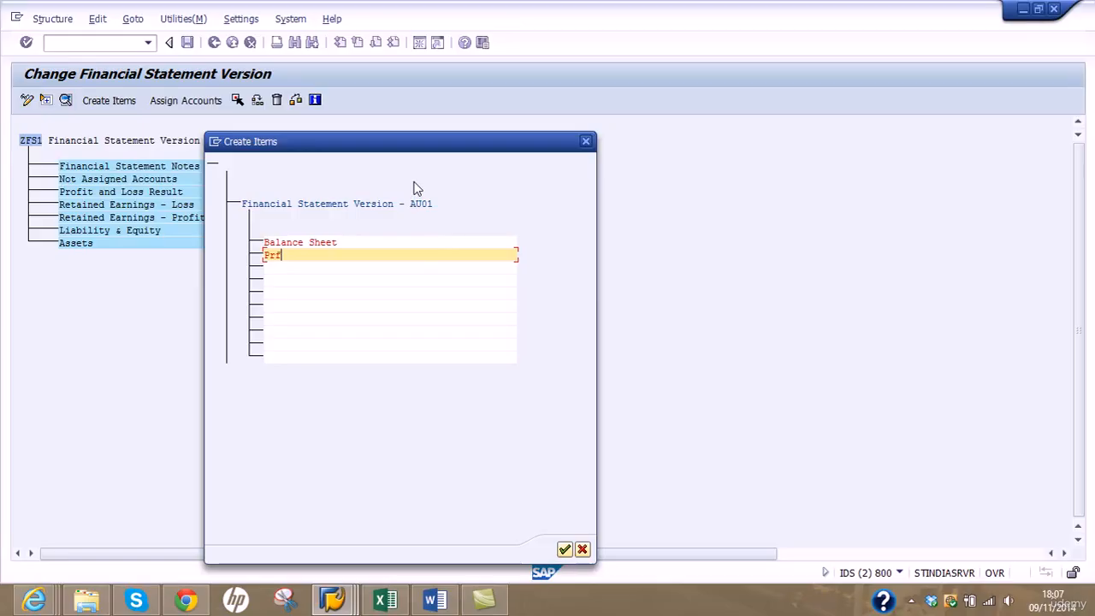
{"action": "key", "text": "BackSpace"}
{"action": "type", "text": "ofit & Loss Sta"}
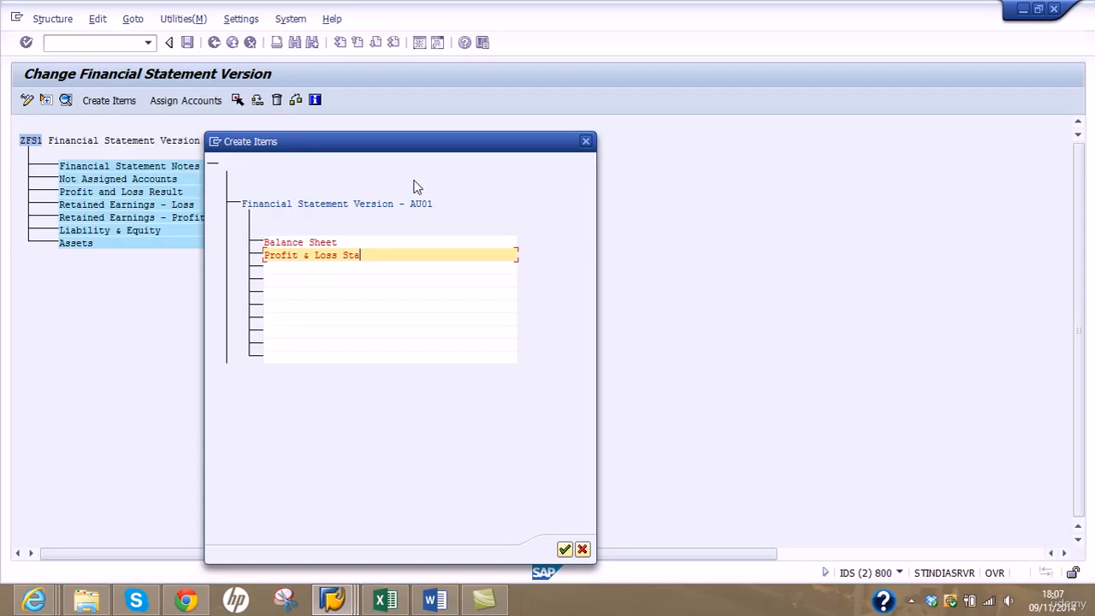
{"action": "type", "text": "tement"}
{"action": "key", "text": "BackSpace"}
{"action": "key", "text": "BackSpace"}
{"action": "key", "text": "BackSpace"}
{"action": "key", "text": "BackSpace"}
{"action": "key", "text": "BackSpace"}
{"action": "key", "text": "BackSpace"}
{"action": "key", "text": "BackSpace"}
{"action": "key", "text": "BackSpace"}
{"action": "key", "text": "BackSpace"}
{"action": "left_click", "coordinate": [564, 549]}
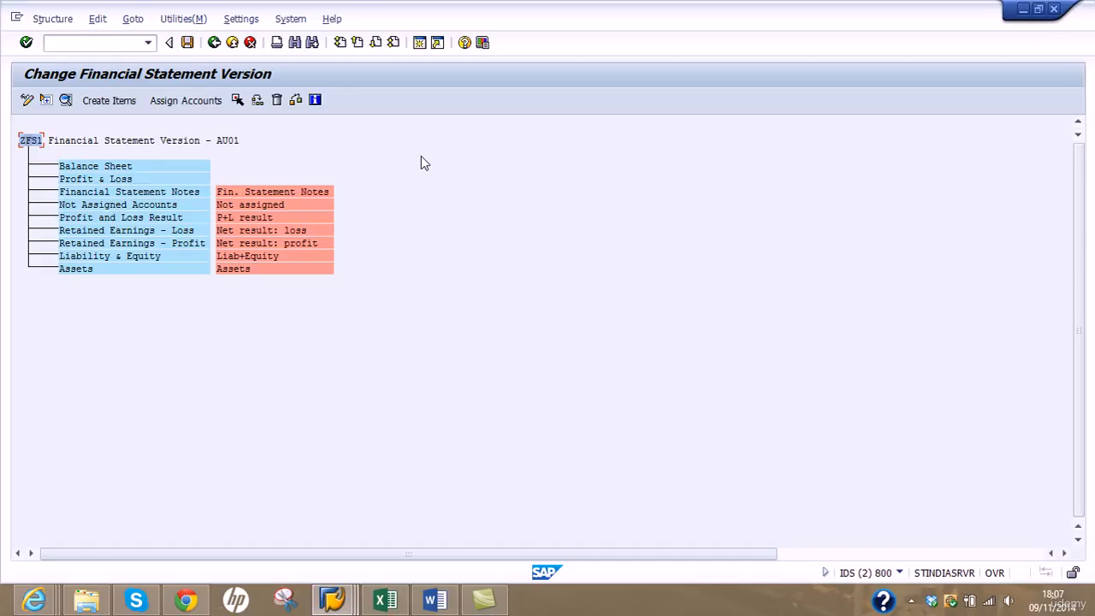
Step: Reassign the Assets, Liability & Equity, Retained Earnings - Profit and Retained Earnings - Loss nodes as subordinates of Balance Sheet
{"action": "left_click", "coordinate": [132, 266]}
{"action": "left_click", "coordinate": [237, 100]}
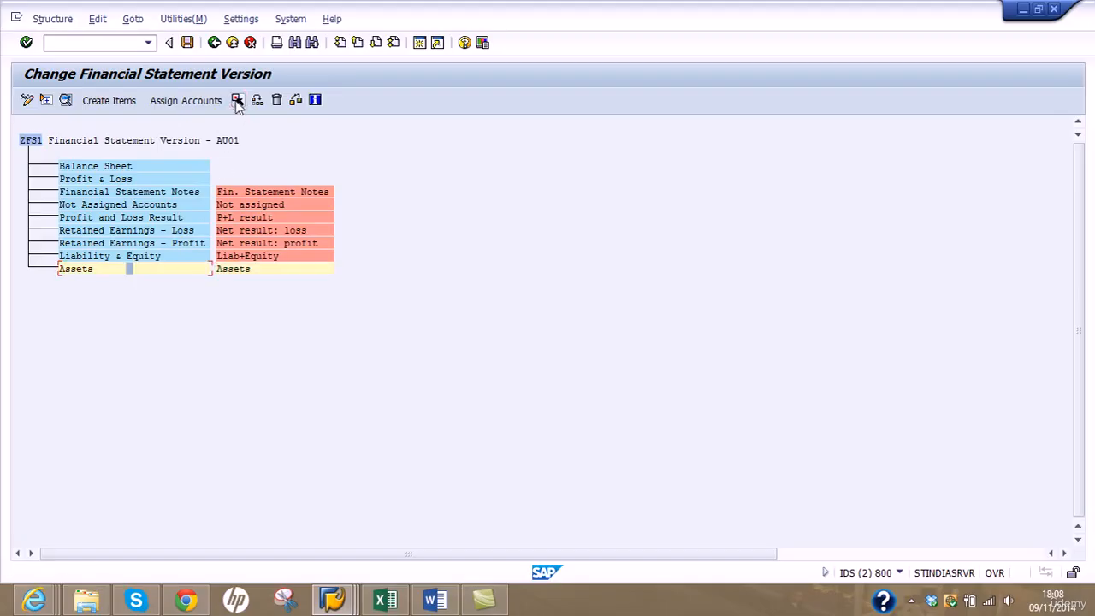
{"action": "left_click", "coordinate": [167, 255]}
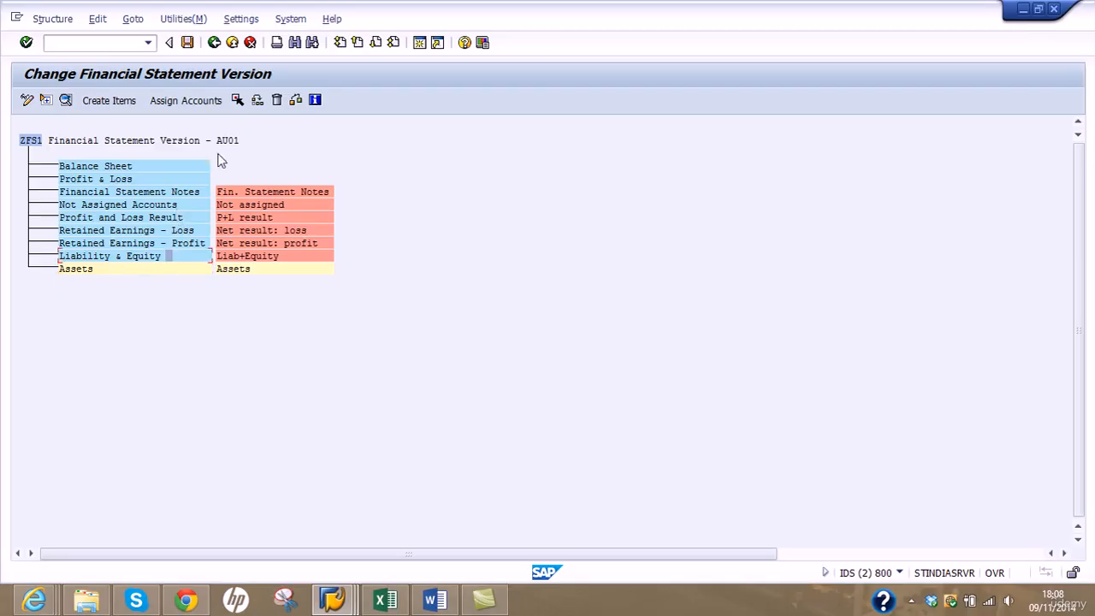
{"action": "left_click", "coordinate": [239, 100]}
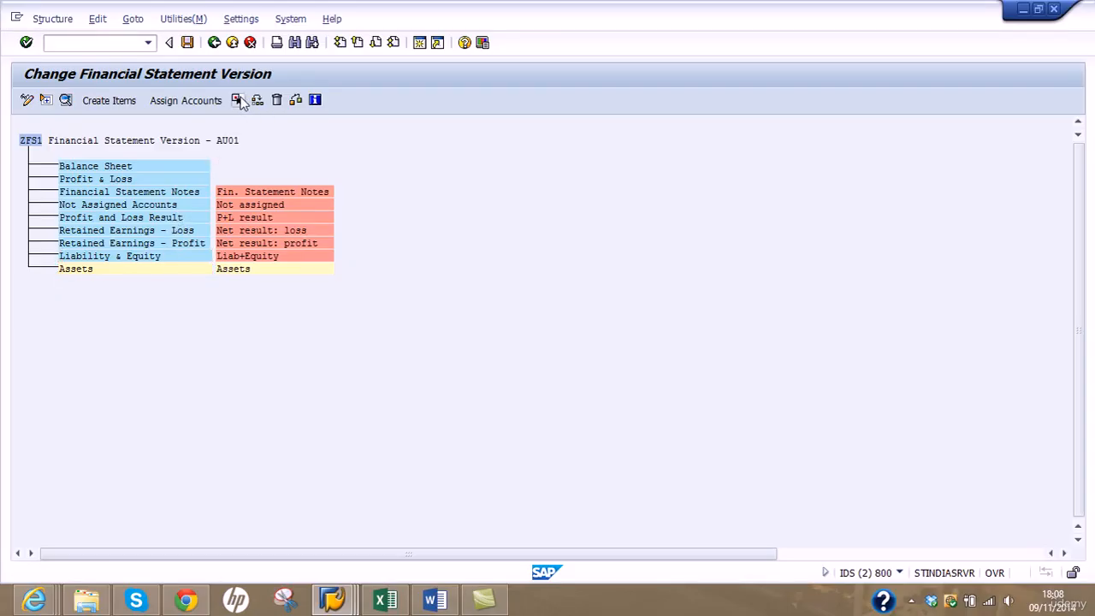
{"action": "left_click", "coordinate": [187, 243]}
{"action": "left_click", "coordinate": [238, 100]}
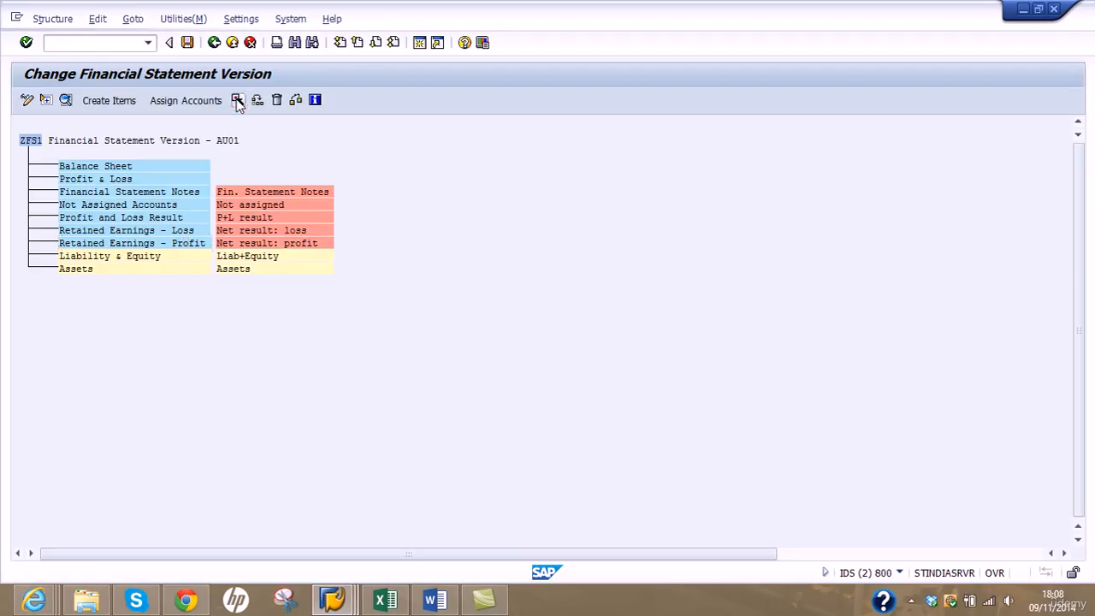
{"action": "left_click", "coordinate": [159, 232]}
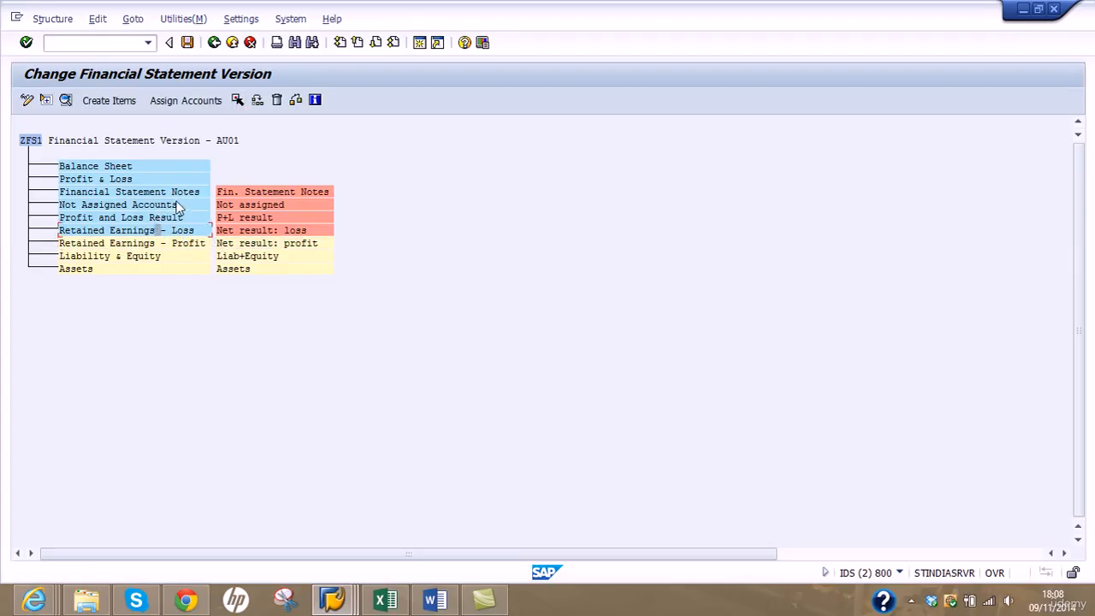
{"action": "left_click", "coordinate": [239, 100]}
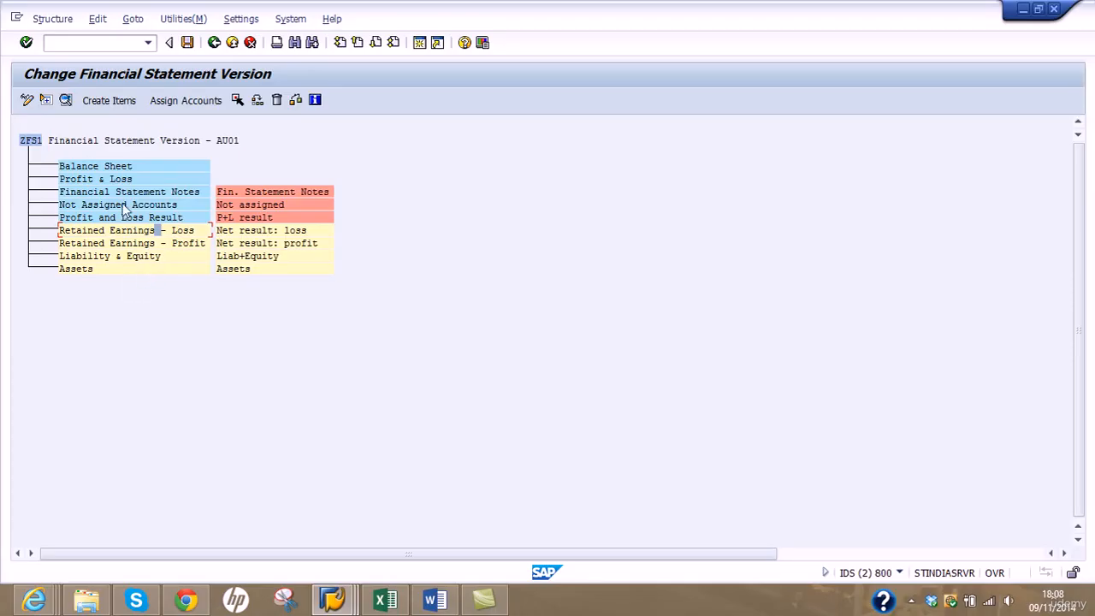
{"action": "left_click", "coordinate": [123, 167]}
{"action": "left_click", "coordinate": [257, 100]}
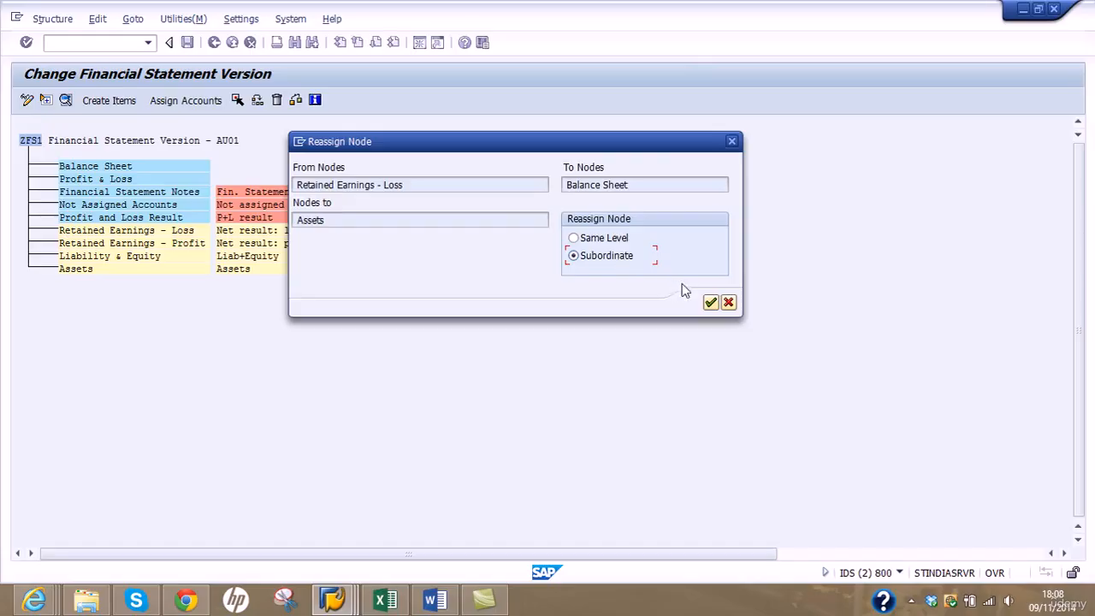
{"action": "left_click", "coordinate": [709, 303]}
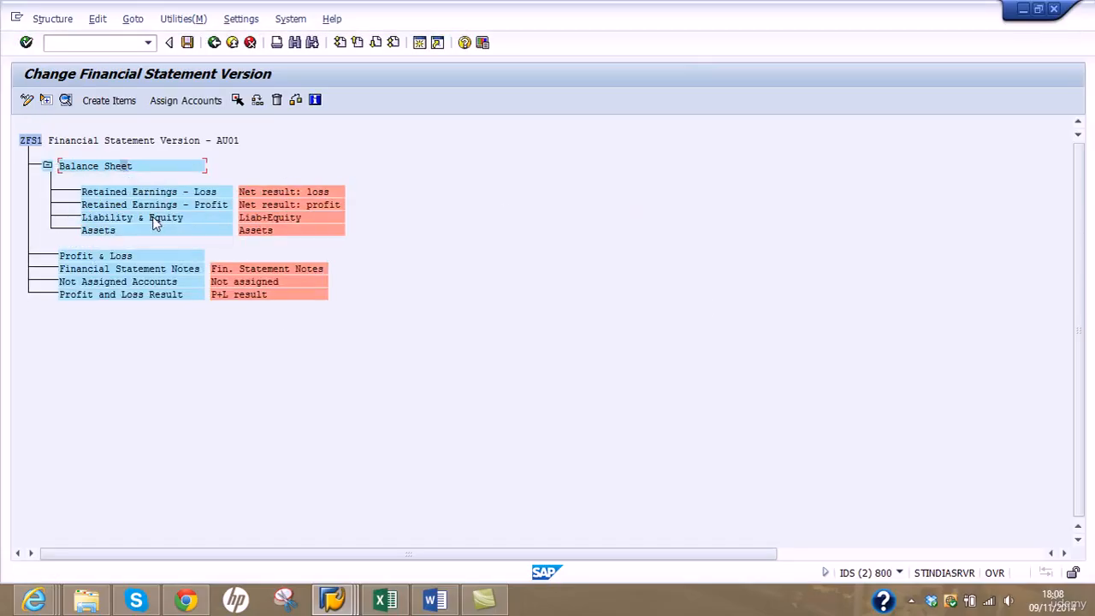
Step: Reassign the Profit and Loss Result node as a subordinate of the Profit & Loss item
{"action": "left_click", "coordinate": [129, 294]}
{"action": "left_click", "coordinate": [238, 101]}
{"action": "left_click", "coordinate": [124, 257]}
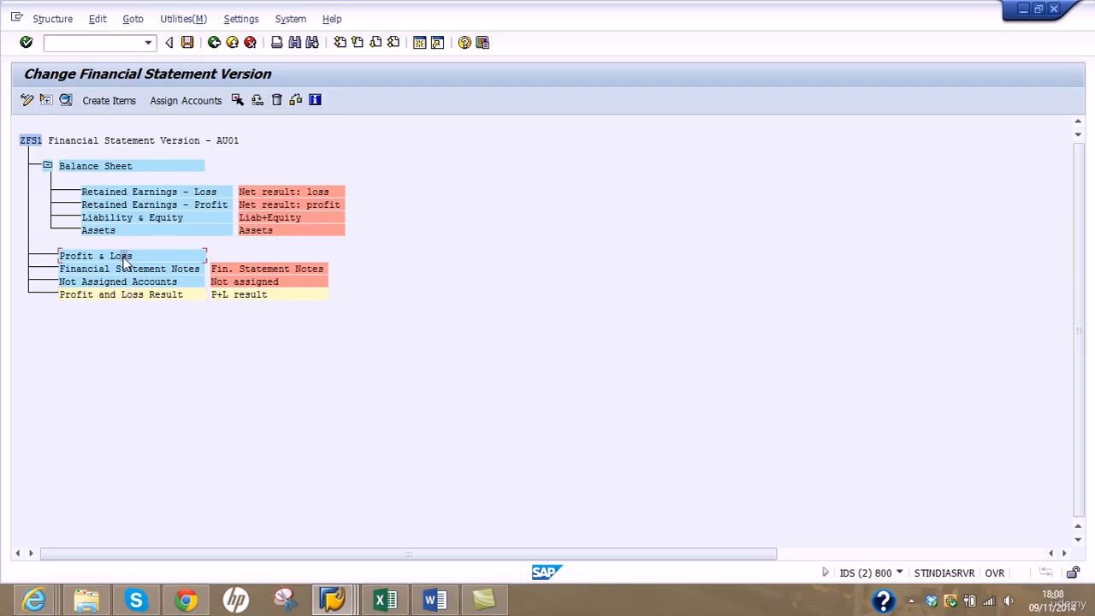
{"action": "left_click", "coordinate": [257, 100]}
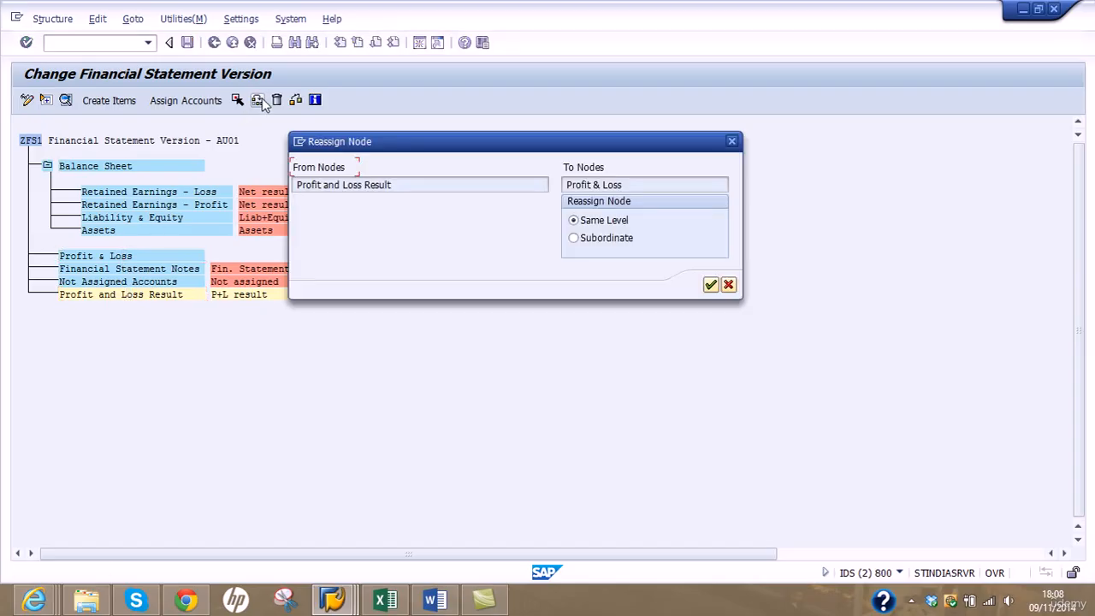
{"action": "left_click", "coordinate": [614, 239]}
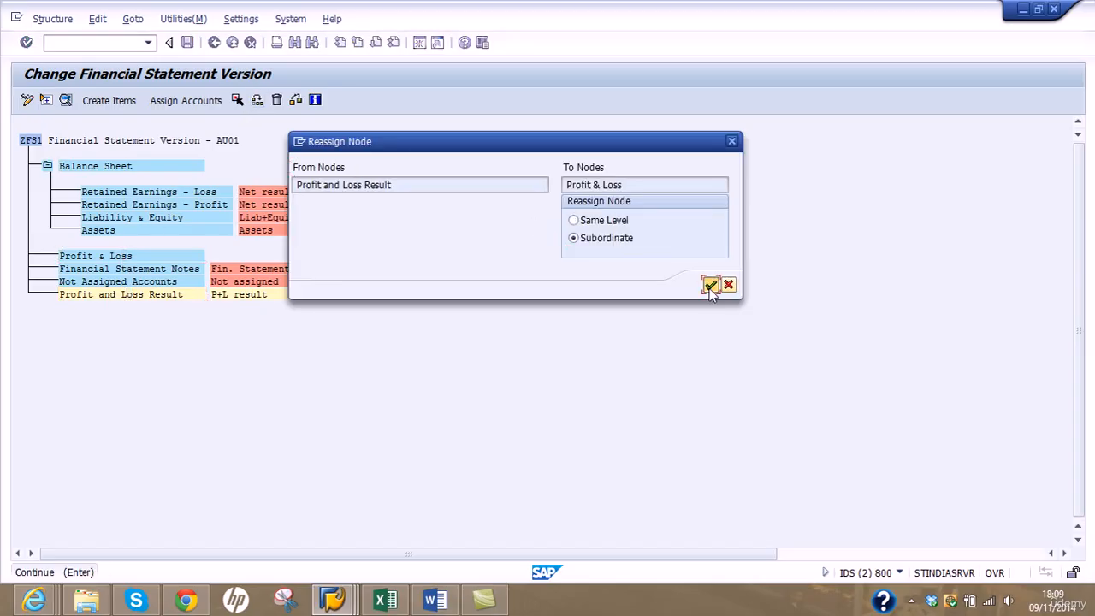
{"action": "left_click", "coordinate": [709, 286]}
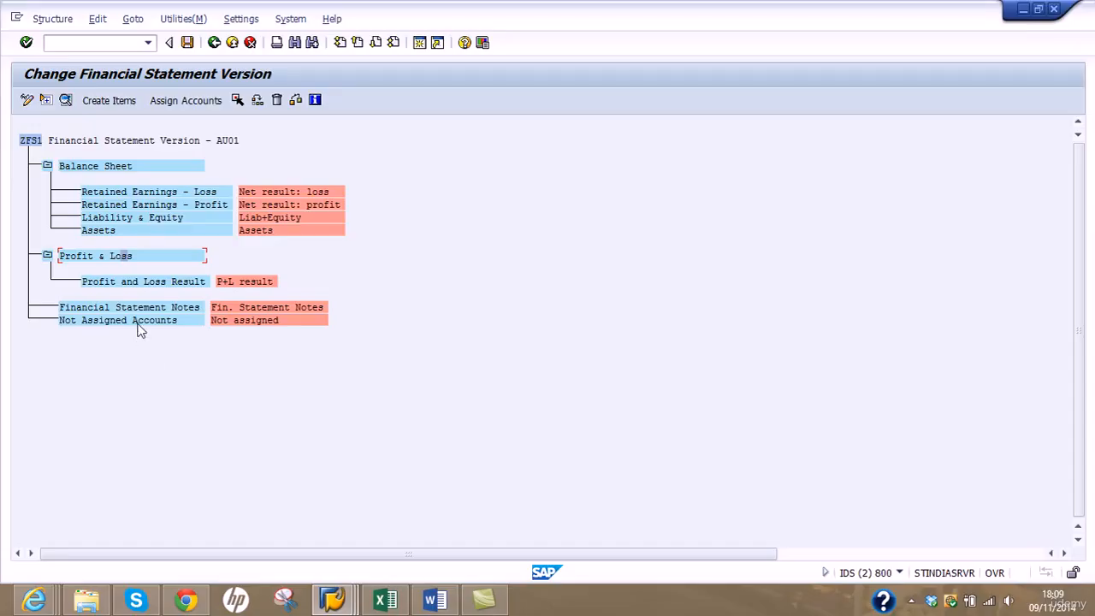
Step: Reassign the Retained Earnings - Profit and Retained Earnings - Loss nodes as subordinates of Liability & Equity
{"action": "left_click", "coordinate": [162, 205]}
{"action": "left_click", "coordinate": [237, 100]}
{"action": "left_click", "coordinate": [203, 191]}
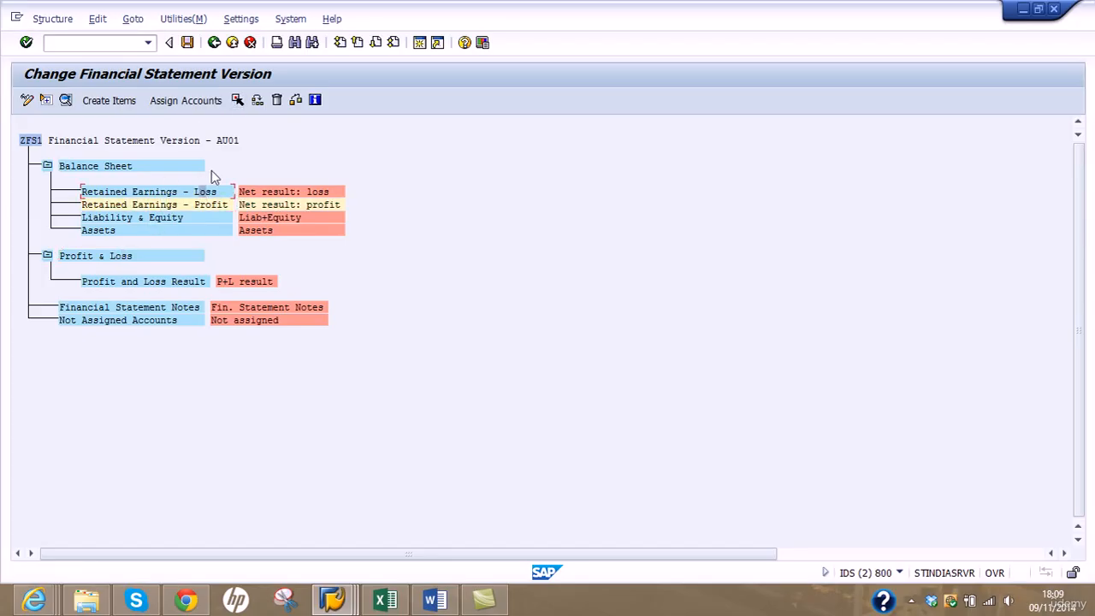
{"action": "left_click", "coordinate": [237, 100]}
{"action": "left_click", "coordinate": [197, 217]}
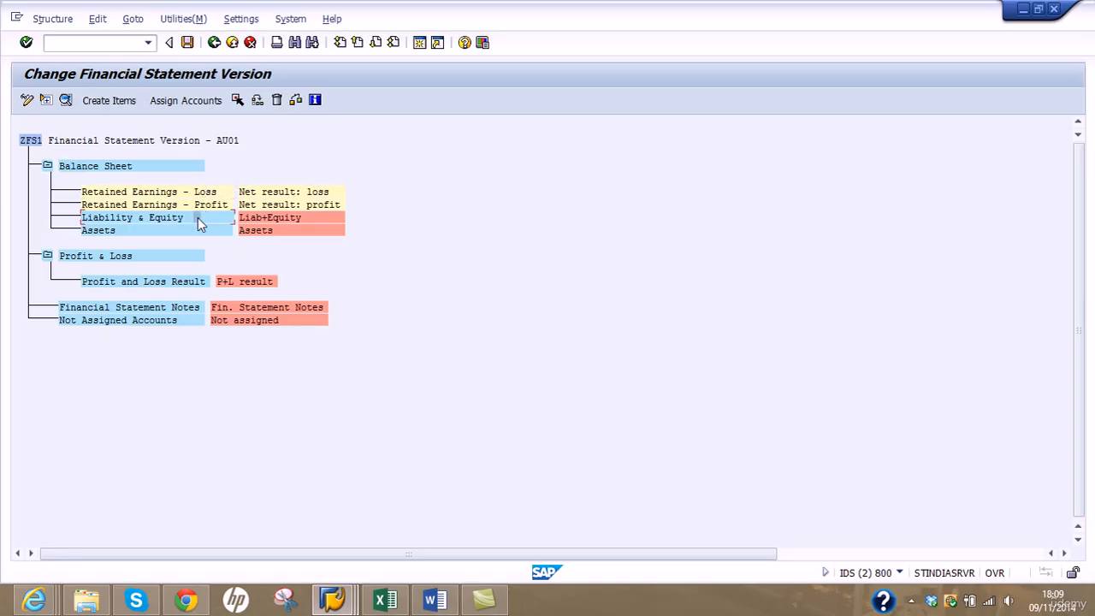
{"action": "left_click", "coordinate": [258, 101]}
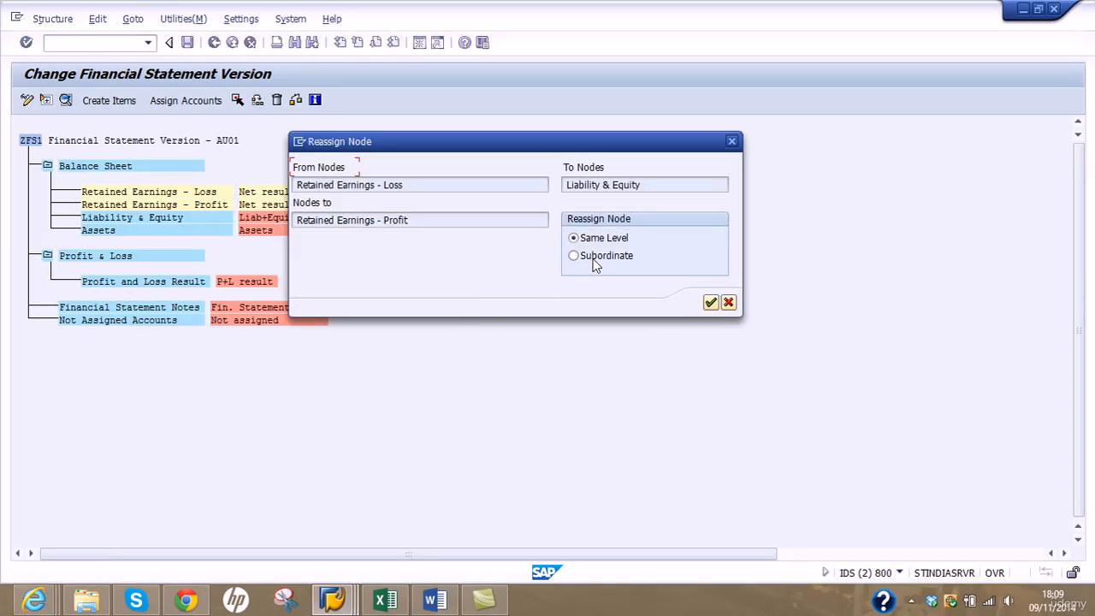
{"action": "left_click", "coordinate": [594, 257]}
{"action": "left_click", "coordinate": [710, 302]}
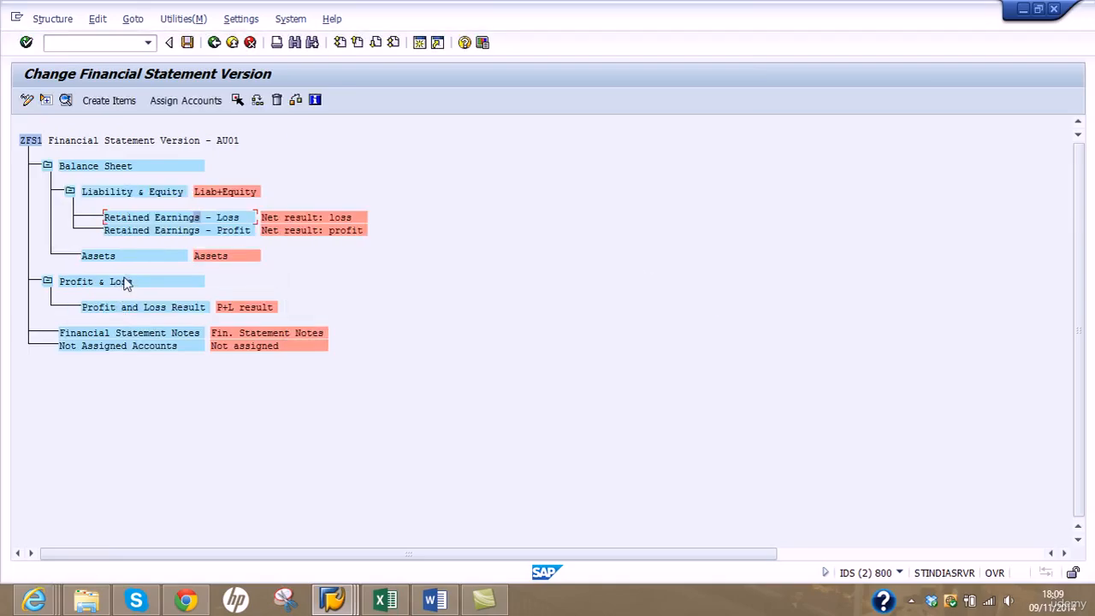
Step: Move the Assets node ahead of Liability & Equity by reassigning it as a subordinate of Balance Sheet
{"action": "left_click", "coordinate": [144, 257]}
{"action": "left_click", "coordinate": [238, 101]}
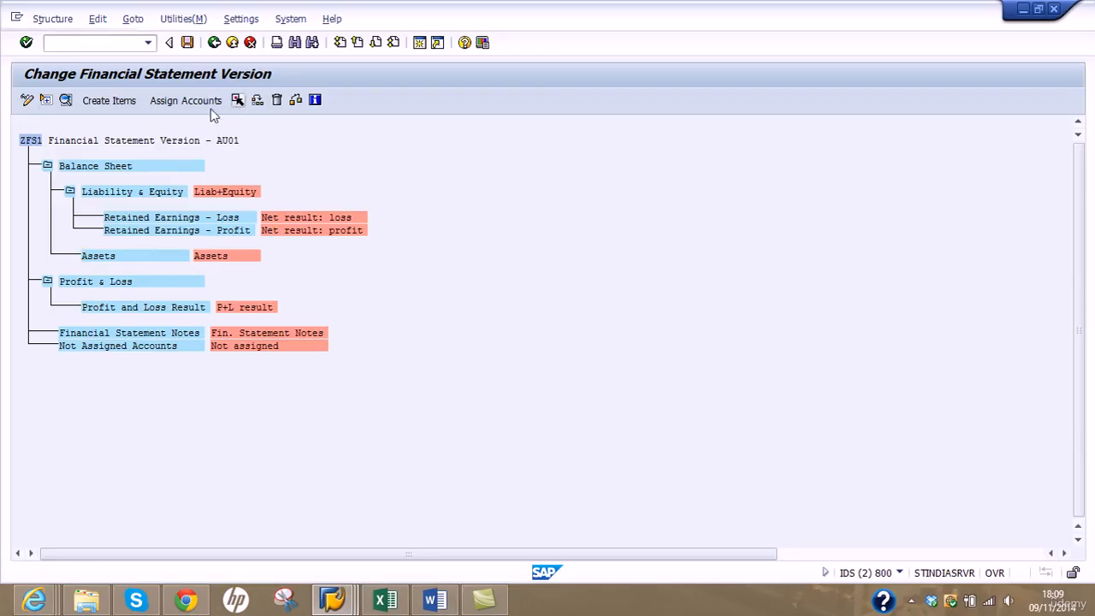
{"action": "left_click", "coordinate": [259, 101]}
{"action": "left_click", "coordinate": [598, 241]}
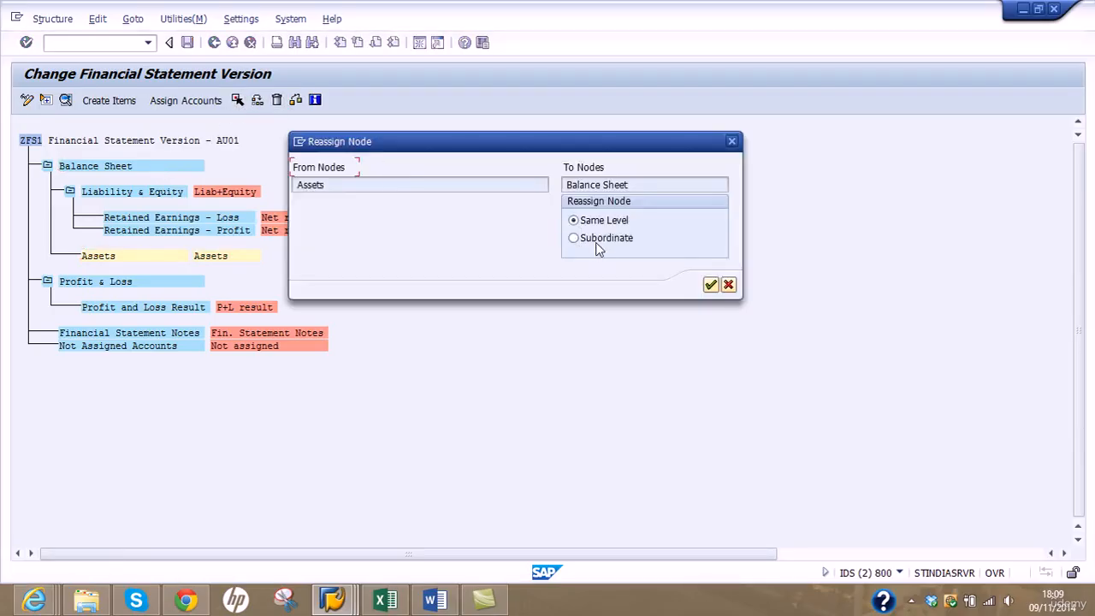
{"action": "left_click", "coordinate": [709, 284]}
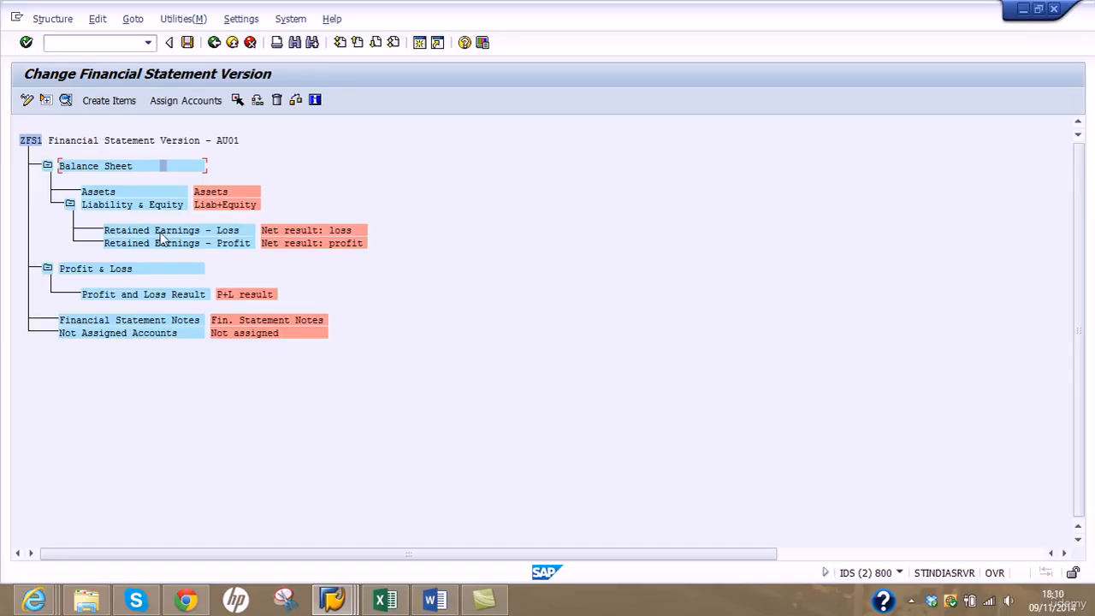
Step: Create two new items, Current Assets and Non-Current Assets, under the Assets node
{"action": "left_click", "coordinate": [126, 195]}
{"action": "left_click", "coordinate": [122, 106]}
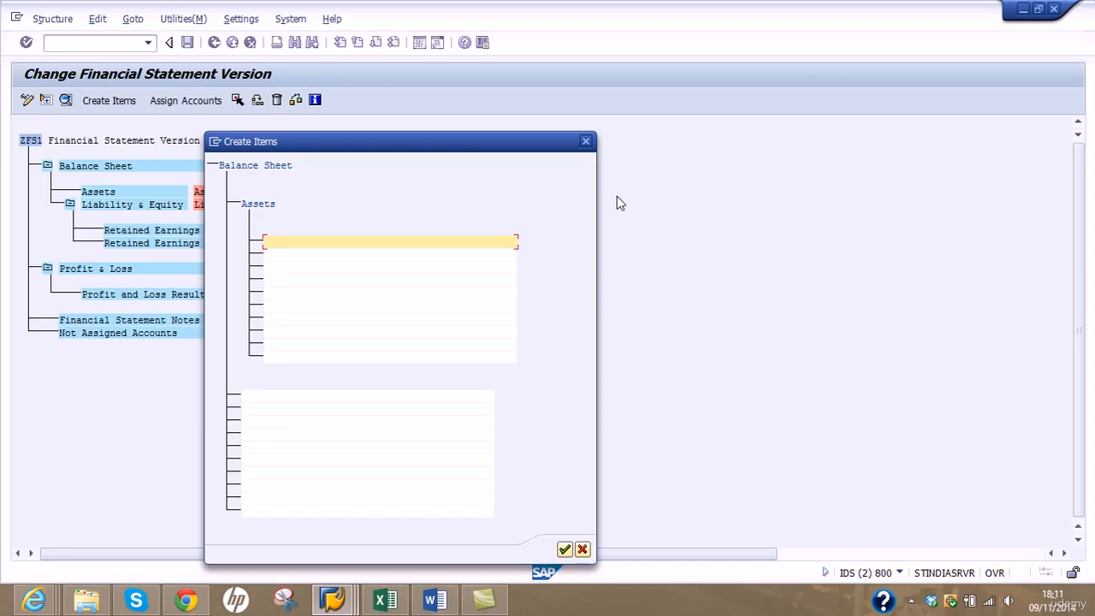
{"action": "type", "text": "Current Assets"}
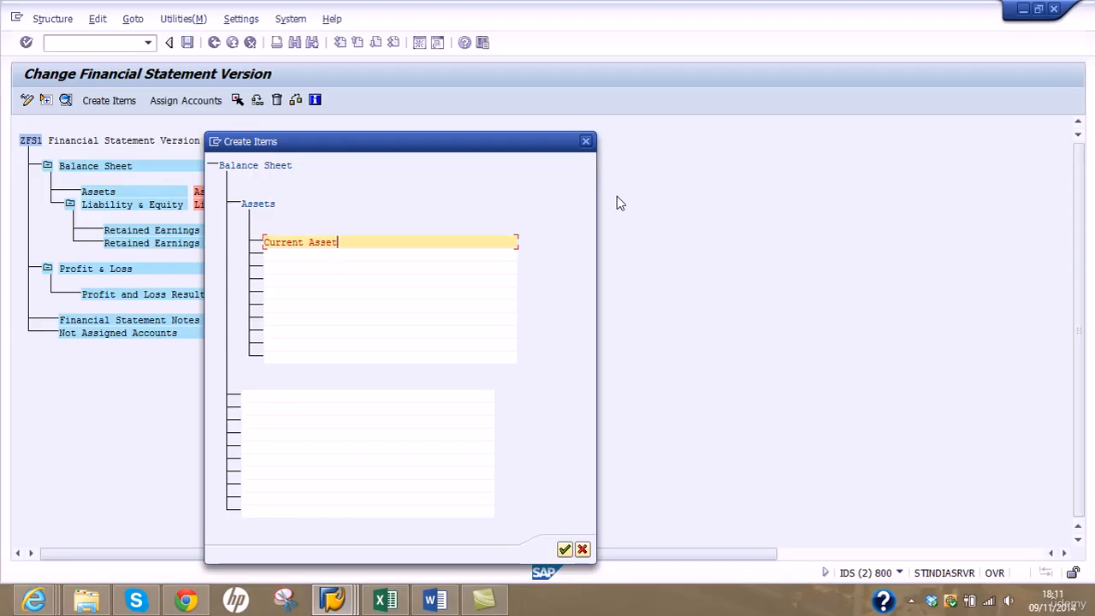
{"action": "left_click", "coordinate": [425, 257]}
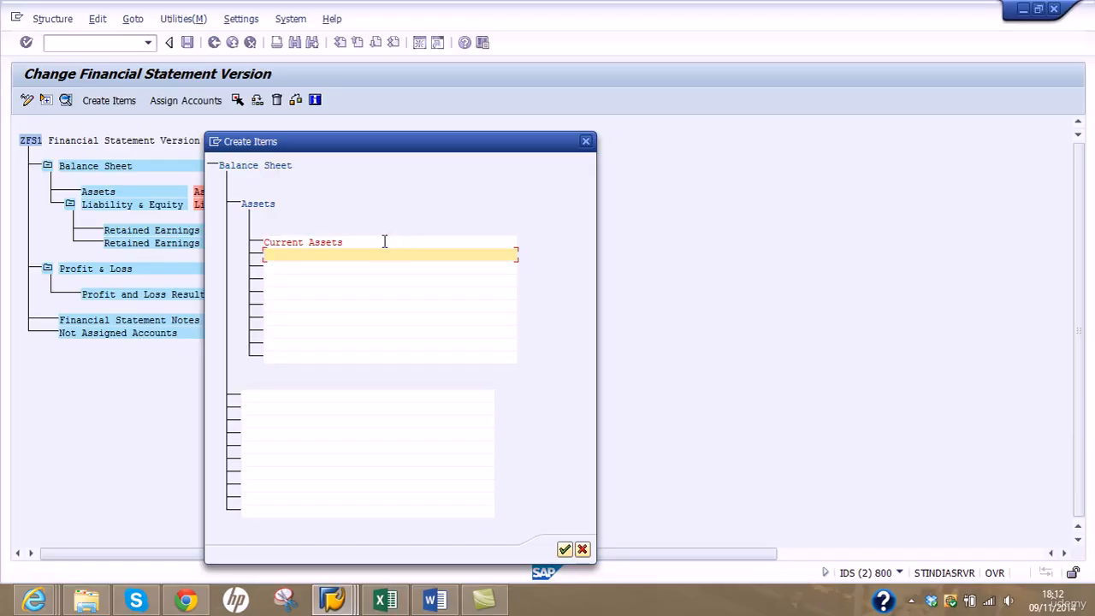
{"action": "left_click_drag", "start_coordinate": [384, 242], "coordinate": [154, 239]}
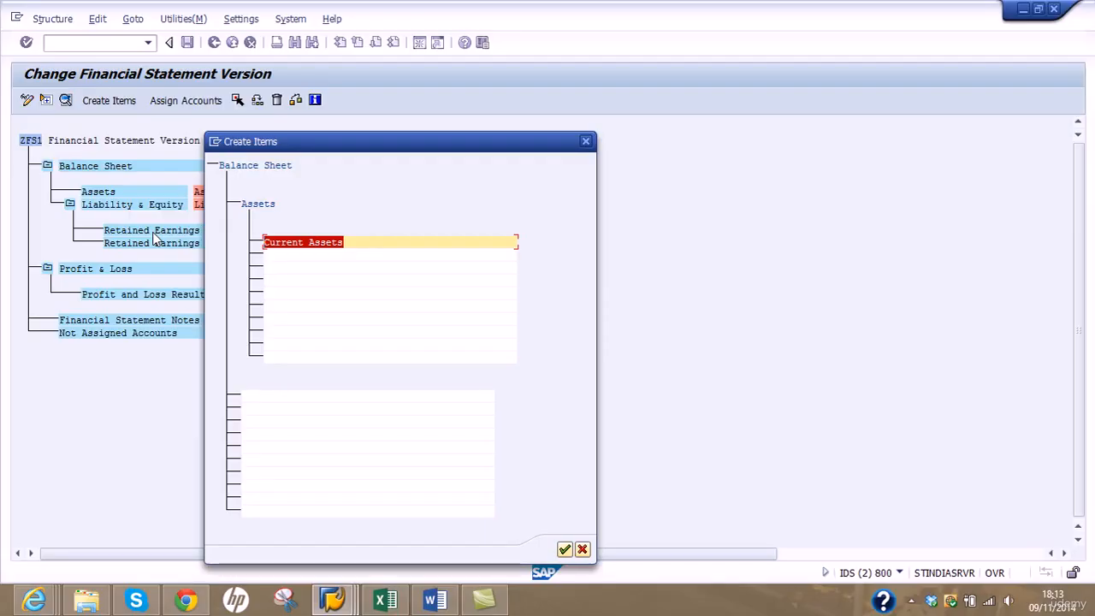
{"action": "left_click", "coordinate": [290, 256]}
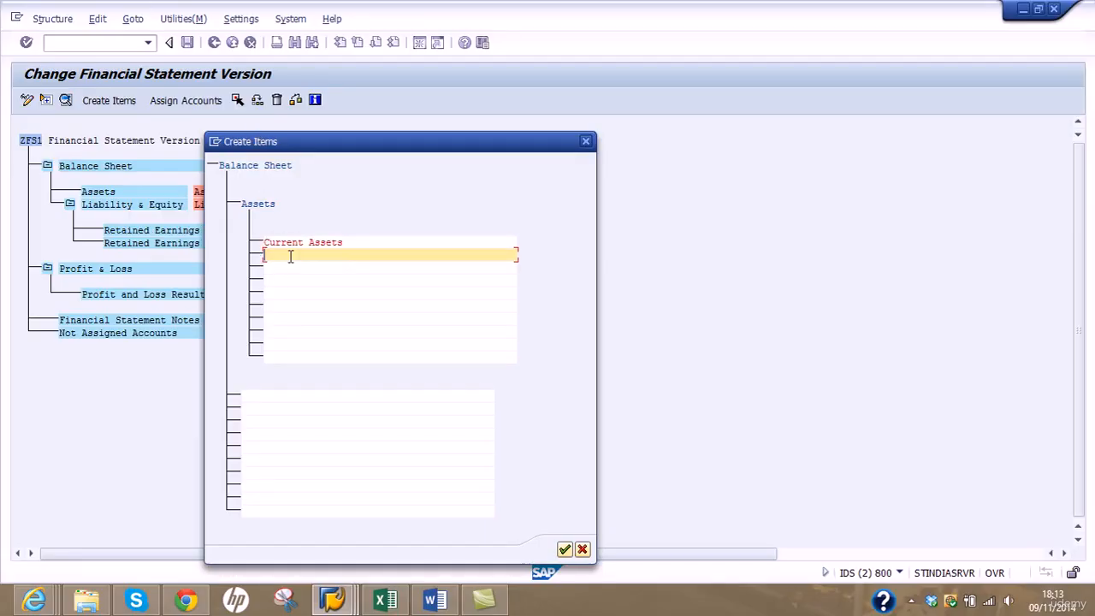
{"action": "type", "text": "Non-Current Asset"}
{"action": "type", "text": "s"}
{"action": "left_click", "coordinate": [565, 550]}
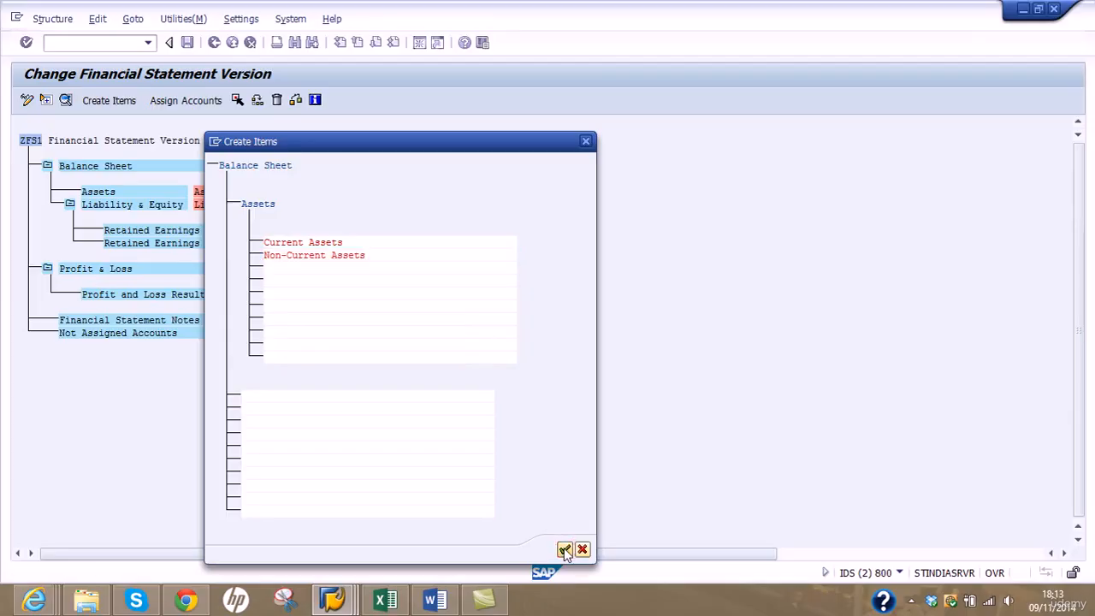
Step: Start creating items under Current Assets and enter Cash in hand and Bank as the first two
{"action": "left_click", "coordinate": [177, 219]}
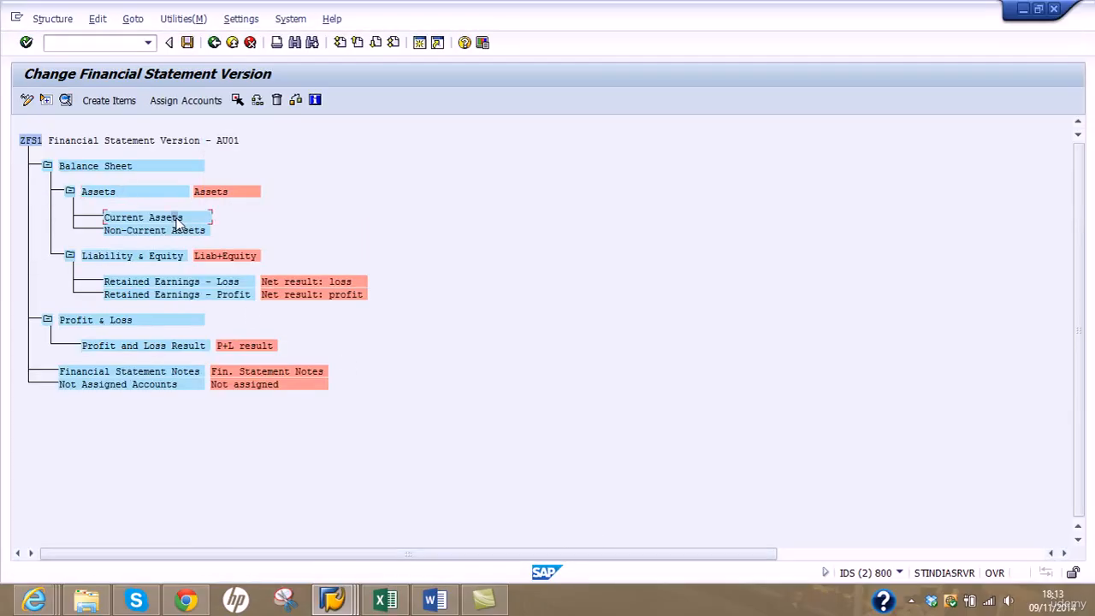
{"action": "left_click", "coordinate": [110, 100]}
{"action": "left_click_drag", "start_coordinate": [321, 142], "coordinate": [620, 169]}
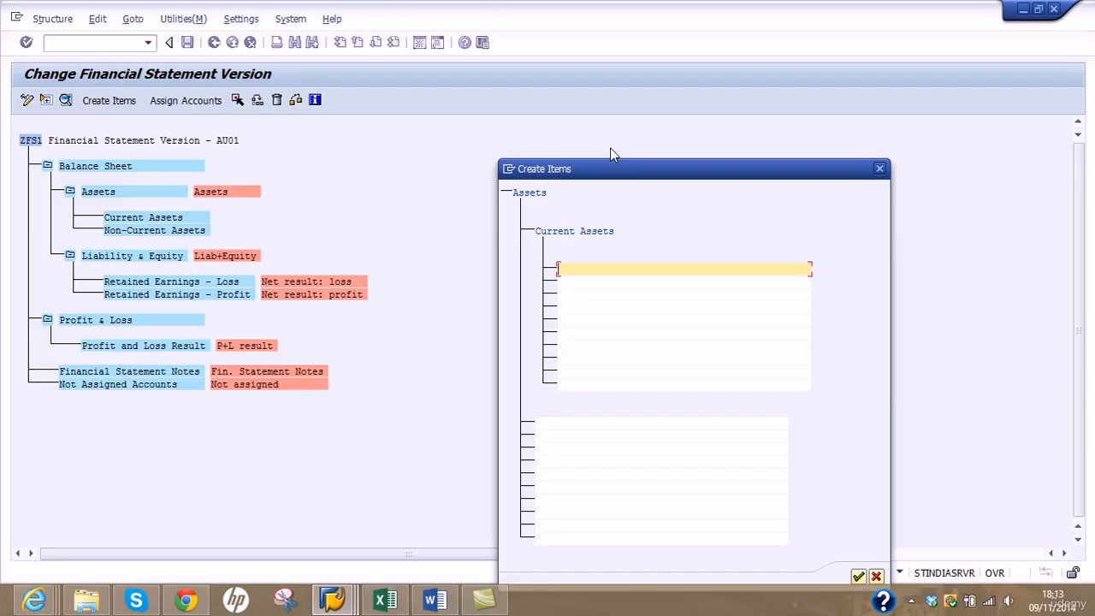
{"action": "type", "text": "Cash in hand"}
{"action": "left_click", "coordinate": [624, 284]}
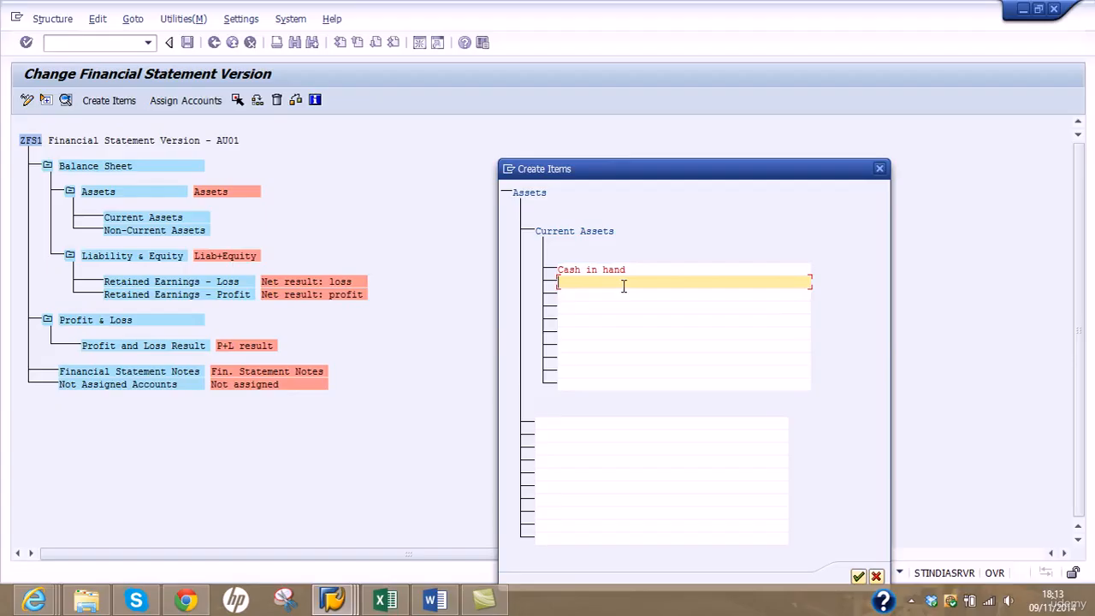
{"action": "type", "text": "Bank"}
{"action": "key", "text": "Tab"}
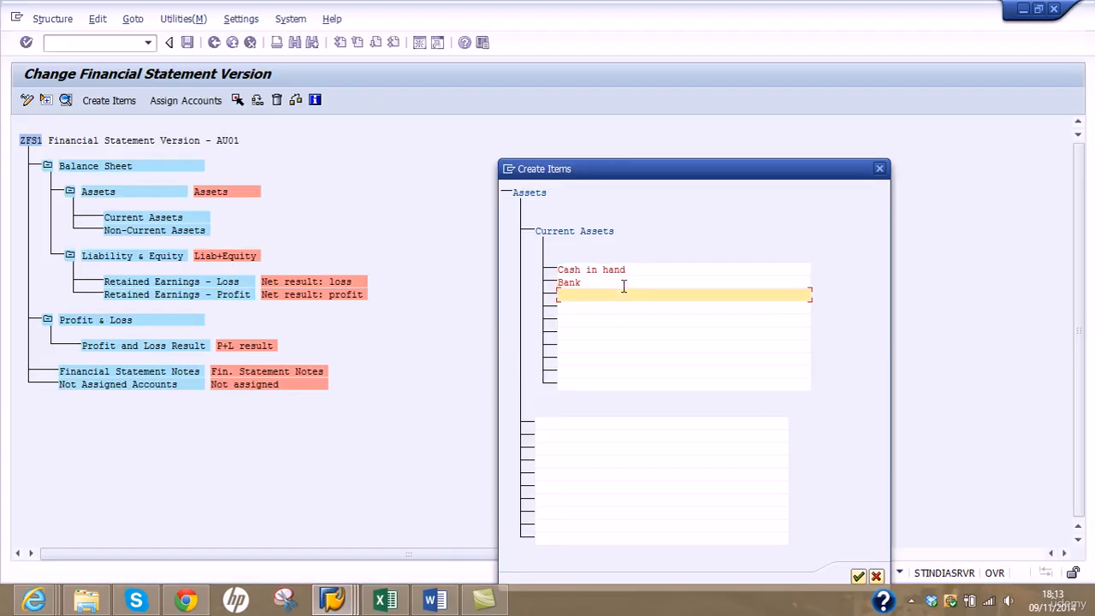
Step: Add Trade Receivables, Tax Deductible and Pre-payments to the new Current Assets items and create them all
{"action": "type", "text": "Ta"}
{"action": "type", "text": "ade rec"}
{"action": "key", "text": "BackSpace"}
{"action": "key", "text": "BackSpace"}
{"action": "key", "text": "BackSpace"}
{"action": "type", "text": "Receivables"}
{"action": "key", "text": "Return"}
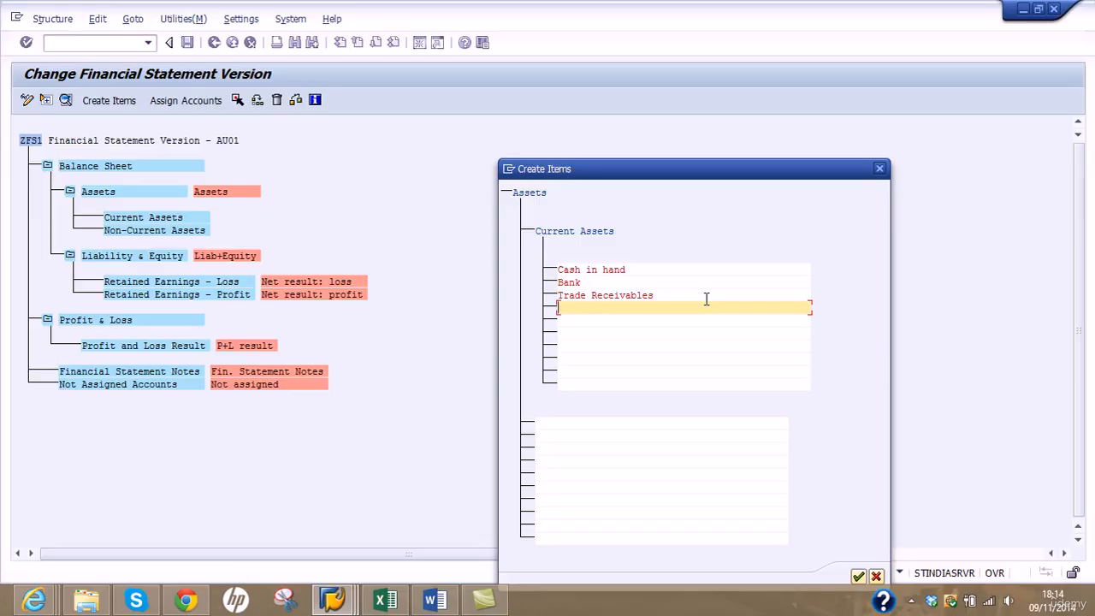
{"action": "type", "text": "Tax Deductible"}
{"action": "key", "text": "Down"}
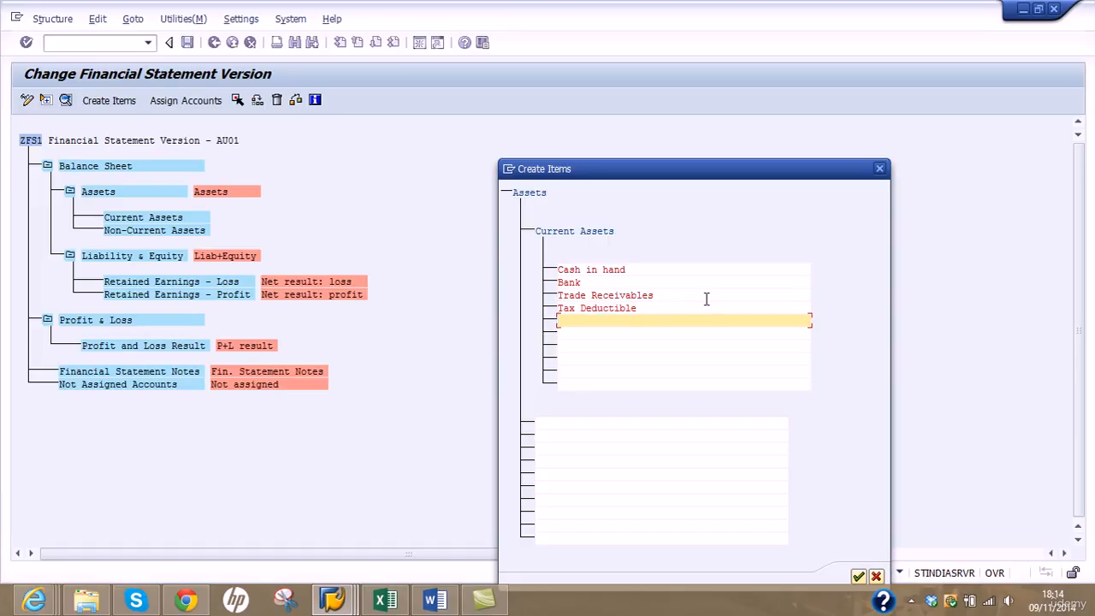
{"action": "type", "text": "Pre-payments"}
{"action": "left_click", "coordinate": [857, 578]}
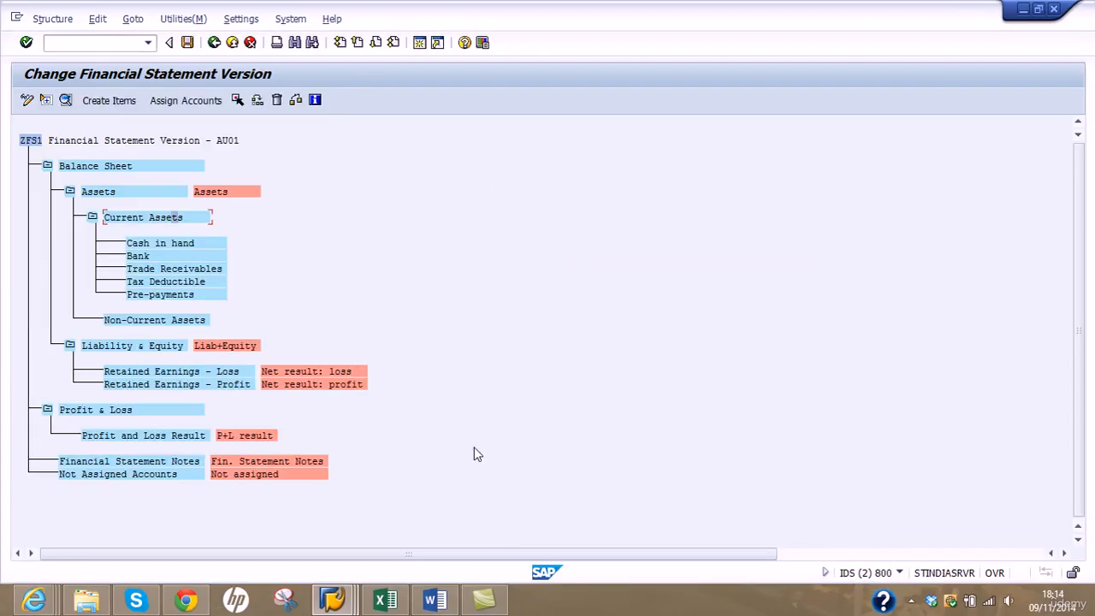
Step: Create two new items, Tangible Assets and Intangible Assets, under the Non-Current Assets node
{"action": "left_click", "coordinate": [164, 321]}
{"action": "left_click", "coordinate": [110, 102]}
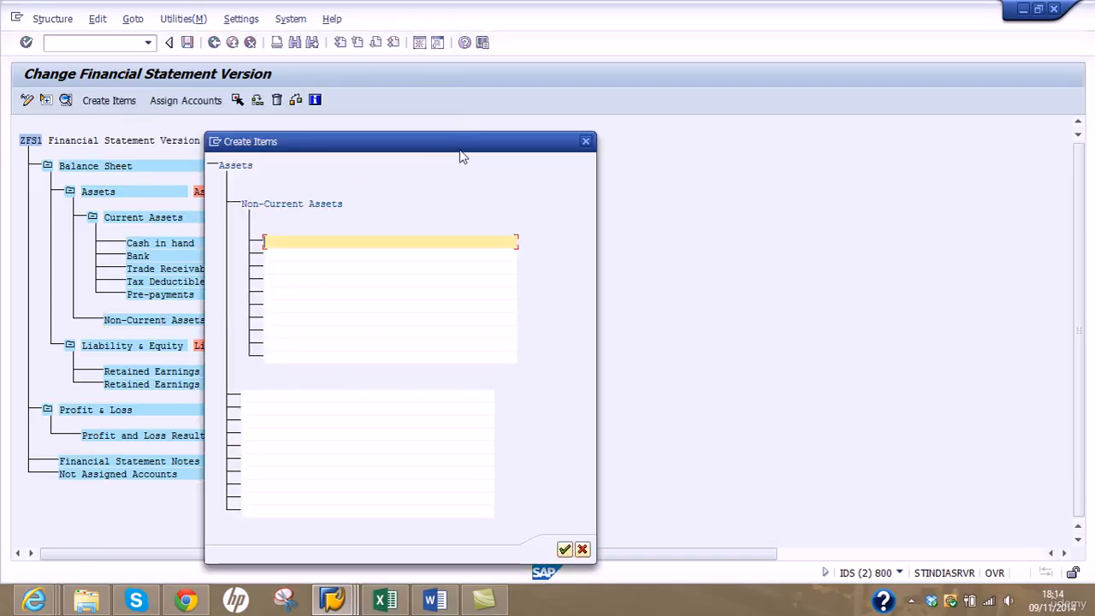
{"action": "left_click_drag", "start_coordinate": [459, 148], "coordinate": [633, 99]}
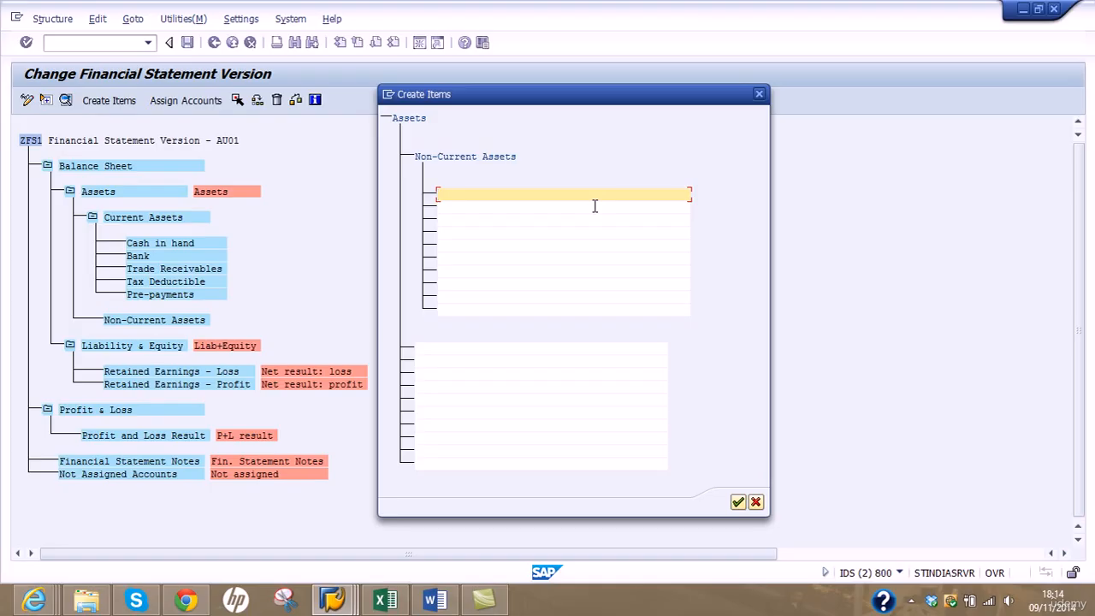
{"action": "type", "text": "Plant and Machinery"}
{"action": "left_click", "coordinate": [573, 207]}
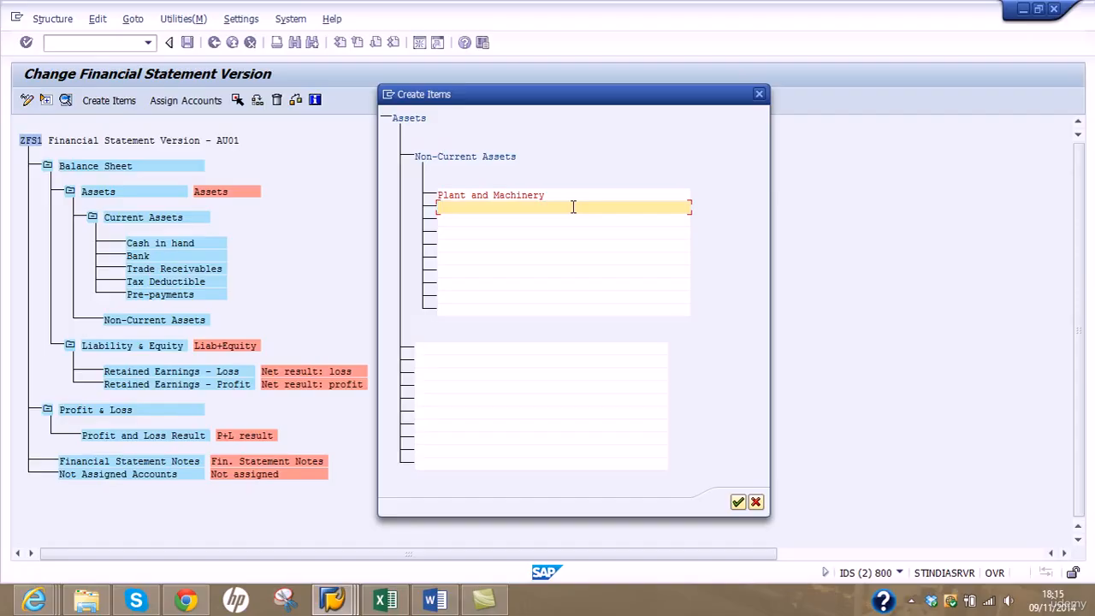
{"action": "left_click_drag", "start_coordinate": [571, 195], "coordinate": [391, 195]}
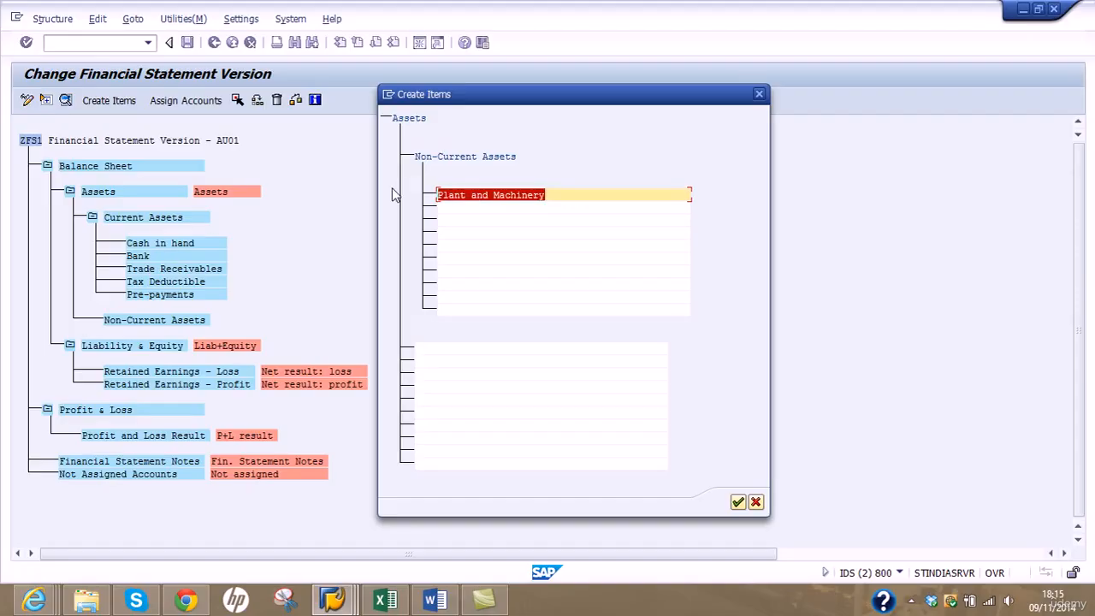
{"action": "type", "text": "Tangible "}
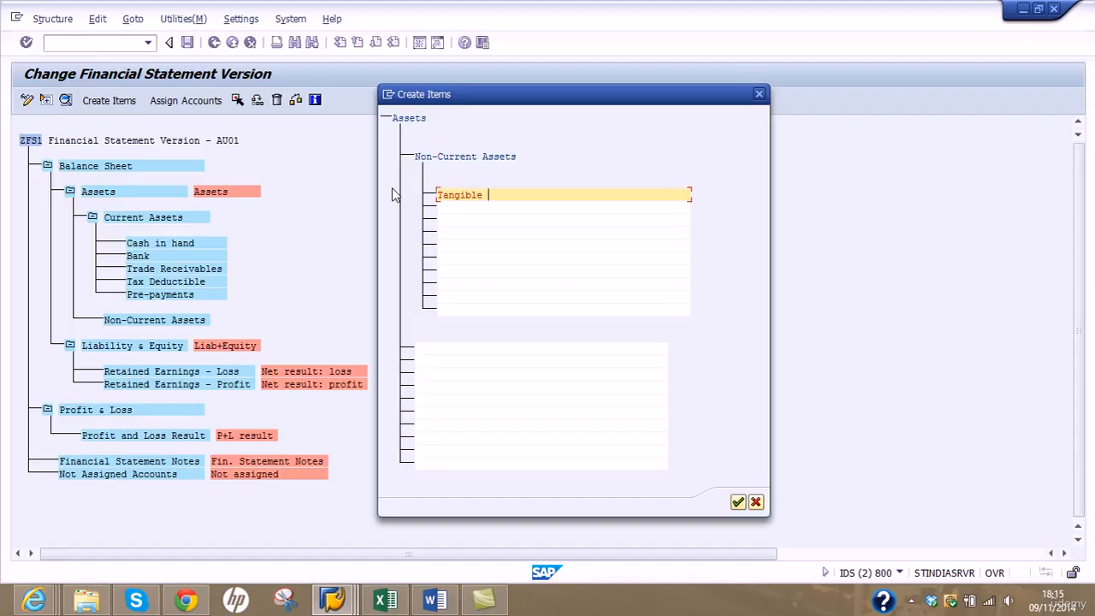
{"action": "type", "text": "Assets"}
{"action": "key", "text": "Tab"}
{"action": "type", "text": "Intan"}
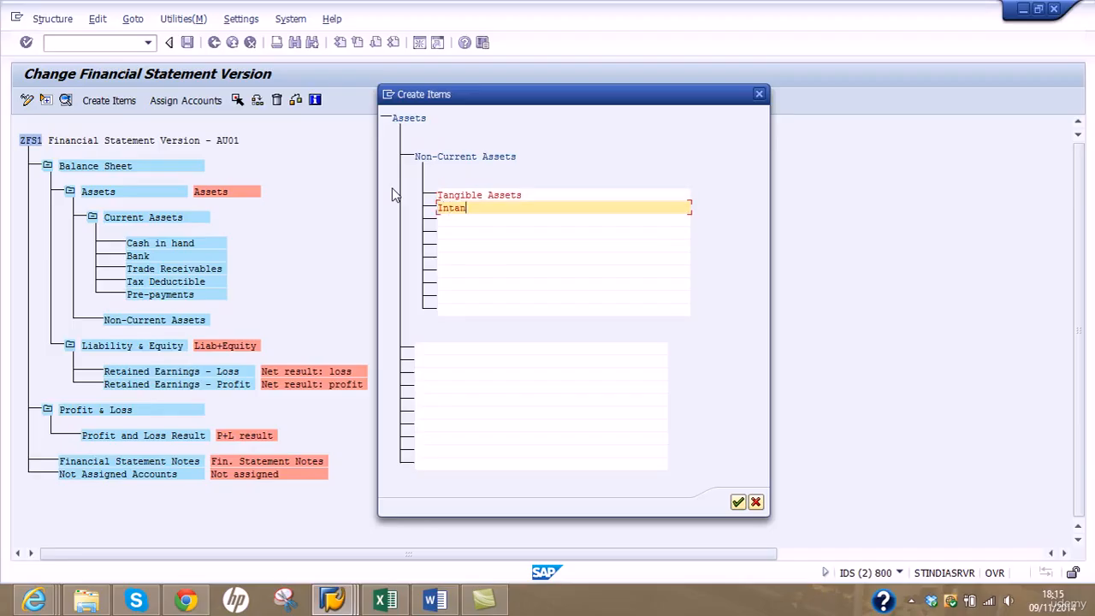
{"action": "type", "text": "gible Assets"}
{"action": "left_click", "coordinate": [736, 503]}
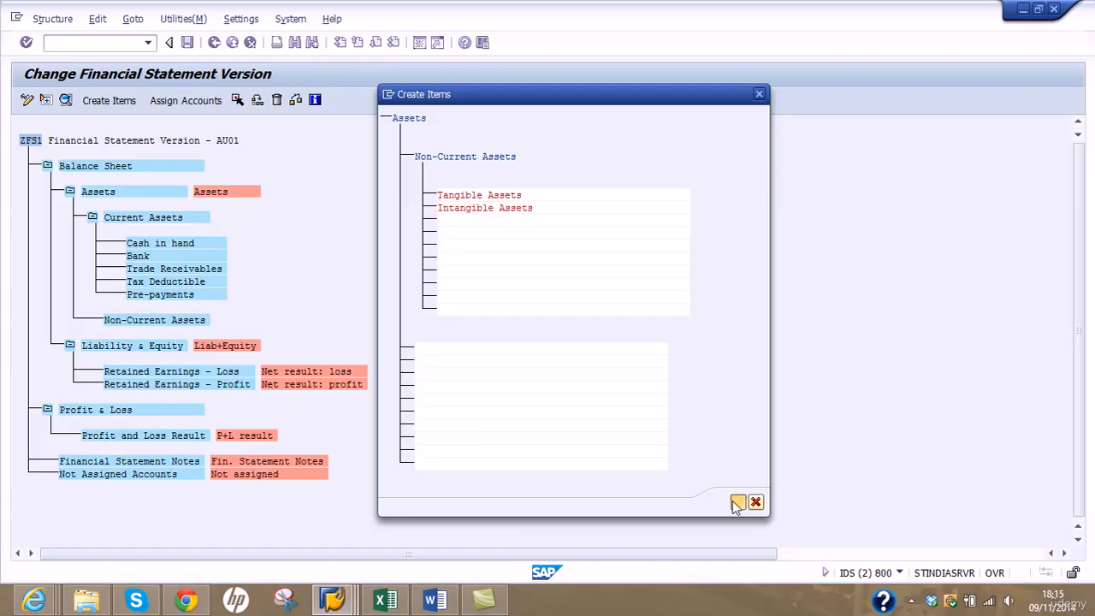
Step: Create four items under Tangible Assets: Plant and Machinery, Land, Building and Motor Vehicles
{"action": "left_click", "coordinate": [181, 347]}
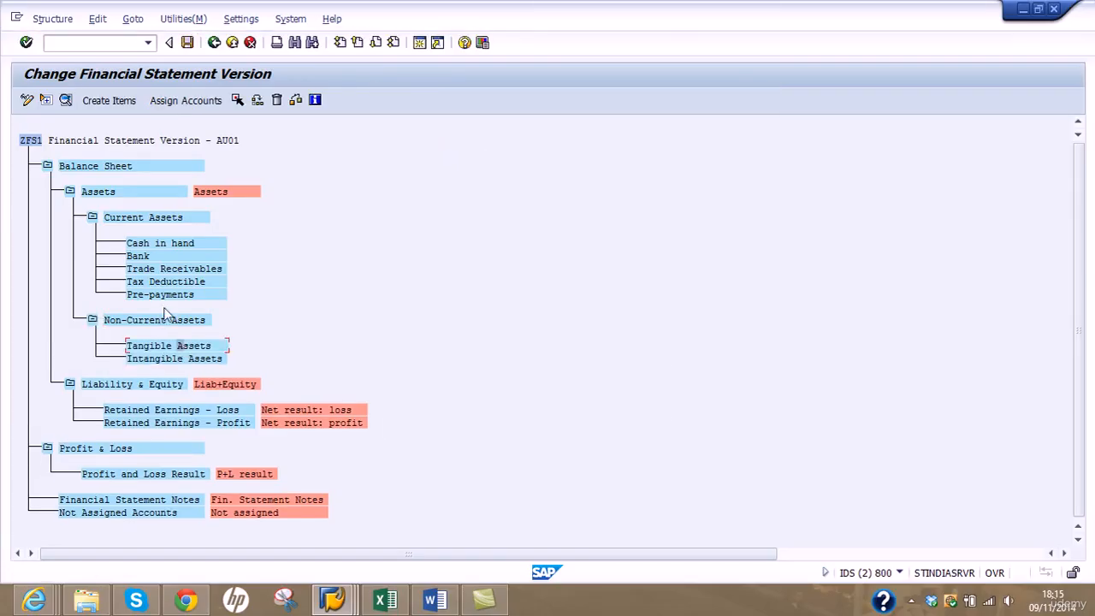
{"action": "left_click", "coordinate": [119, 102]}
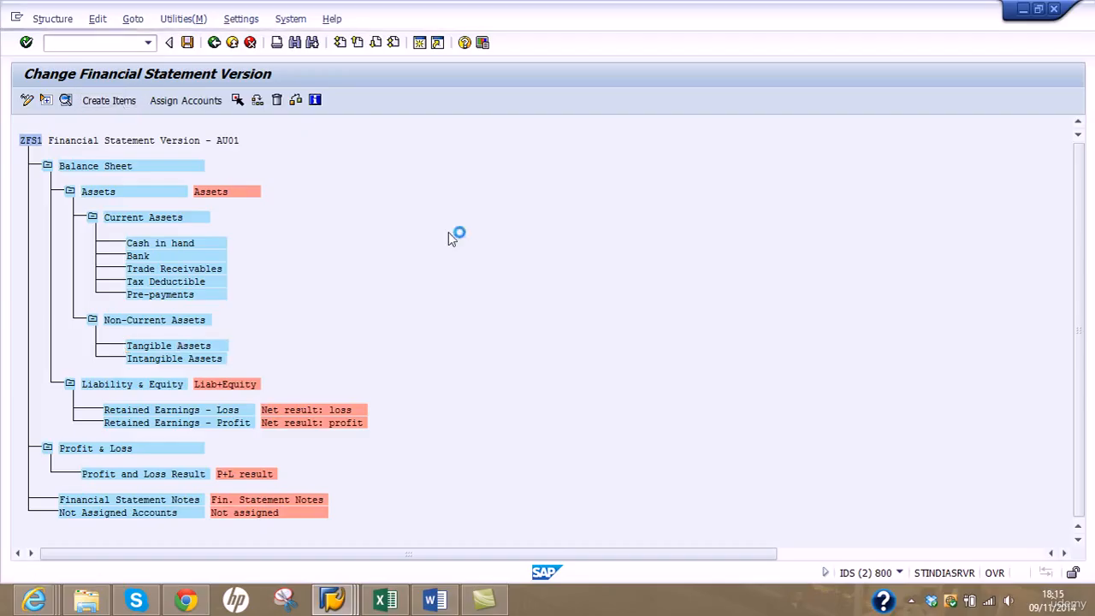
{"action": "type", "text": "Plant a"}
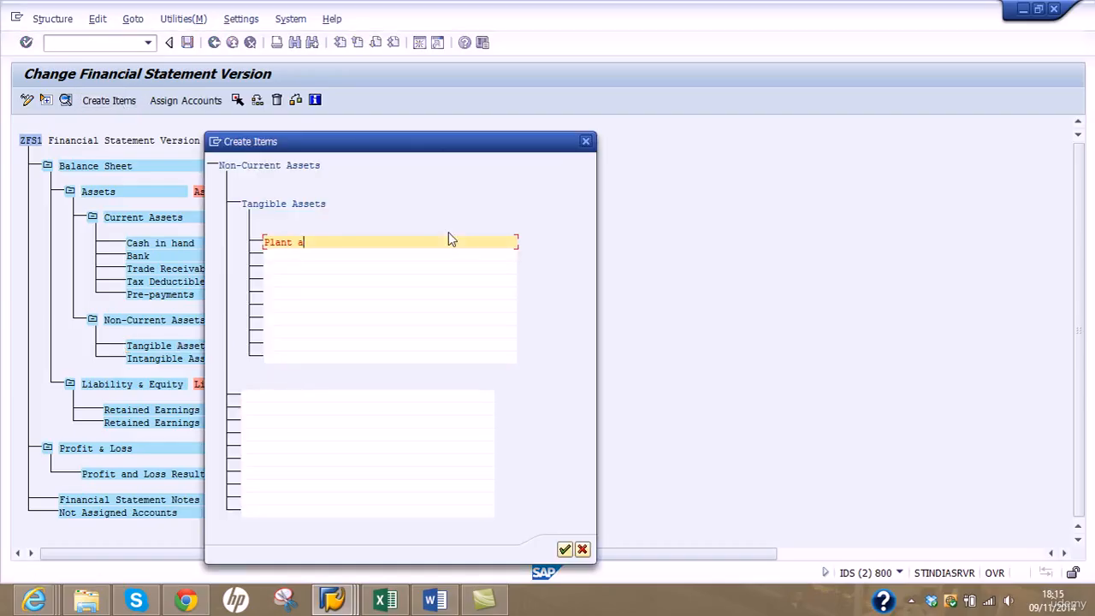
{"action": "type", "text": "nd Machinery"}
{"action": "key", "text": "Tab"}
{"action": "type", "text": "Land"}
{"action": "key", "text": "Tab"}
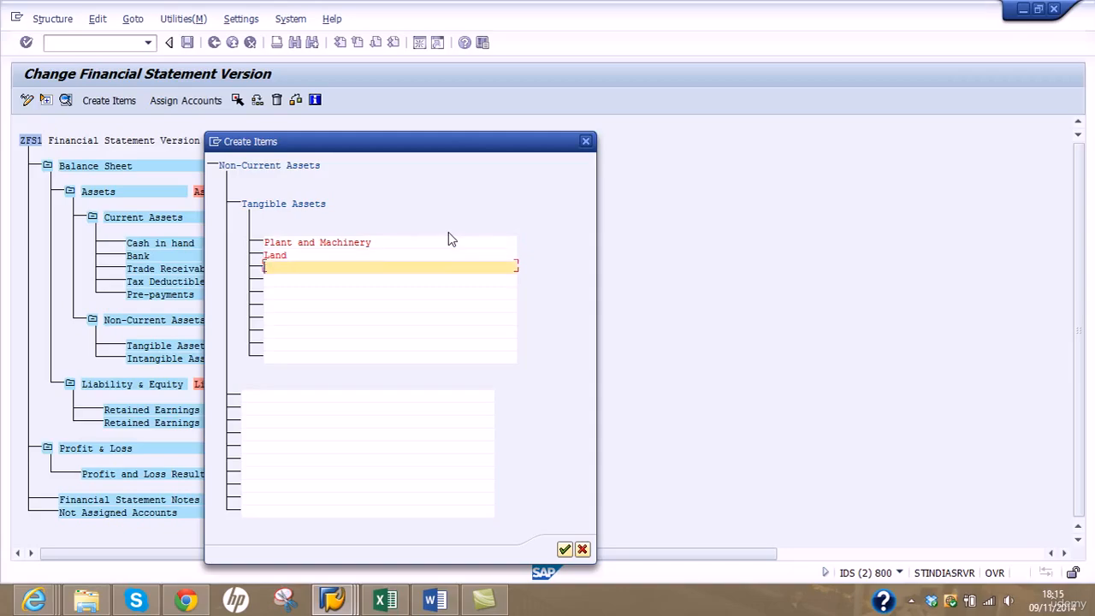
{"action": "type", "text": "Building"}
{"action": "key", "text": "Tab"}
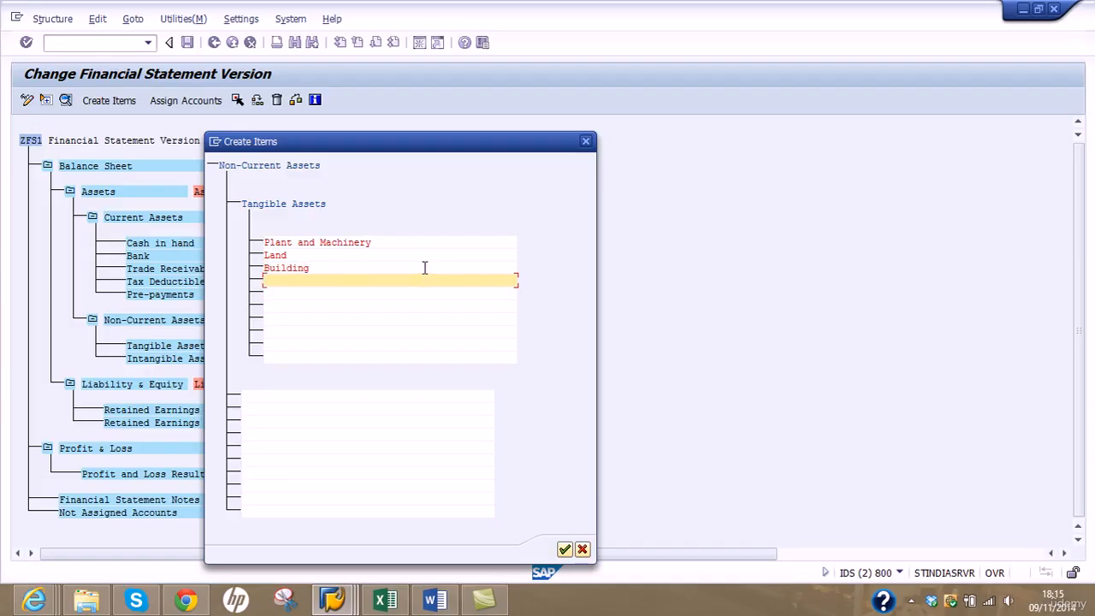
{"action": "type", "text": "Motor Vehicles"}
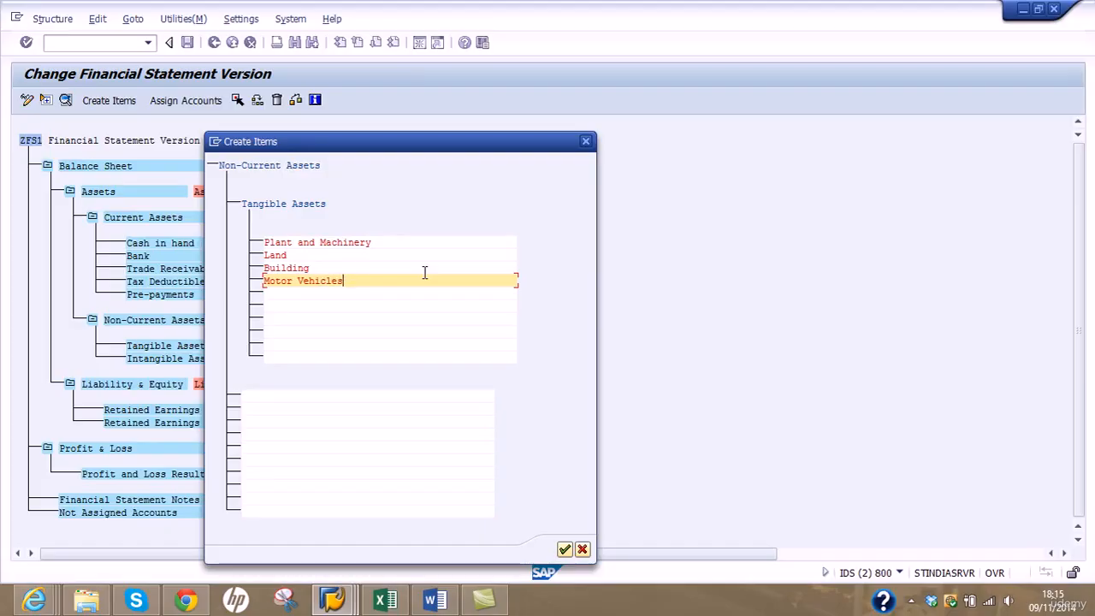
{"action": "left_click", "coordinate": [565, 550]}
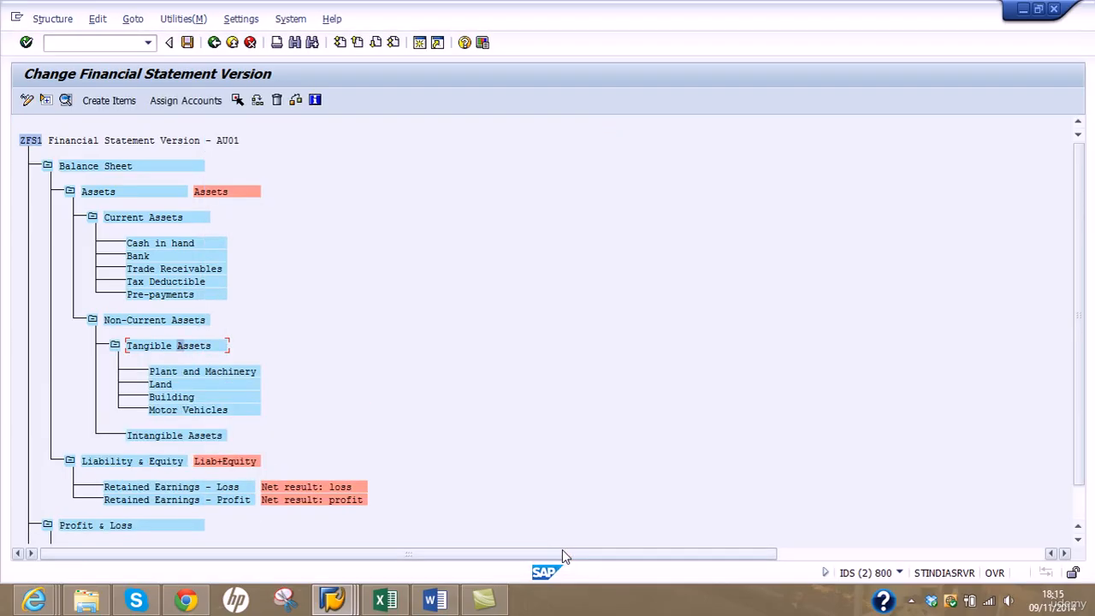
Step: Create a Goodwill item under the Intangible Assets node
{"action": "left_click", "coordinate": [183, 435]}
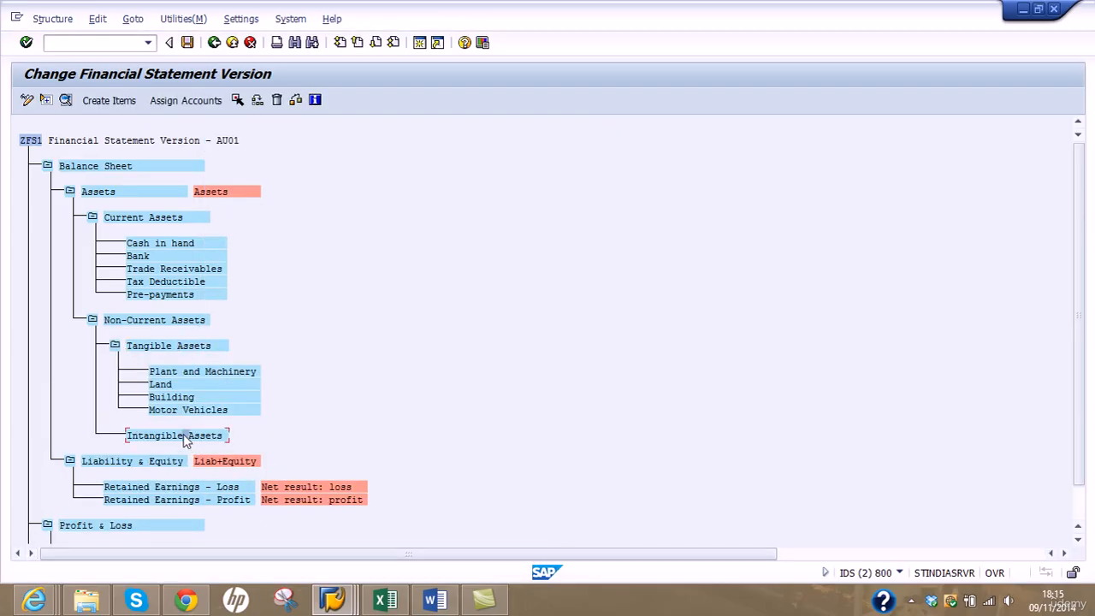
{"action": "left_click", "coordinate": [124, 104]}
{"action": "type", "text": "Goodwill"}
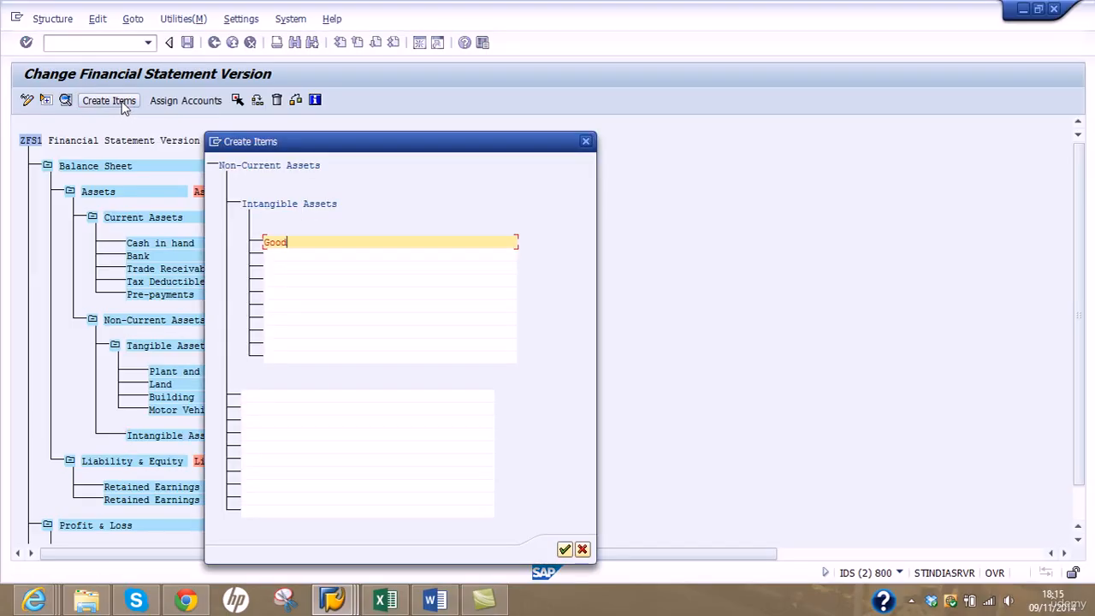
{"action": "left_click", "coordinate": [563, 549]}
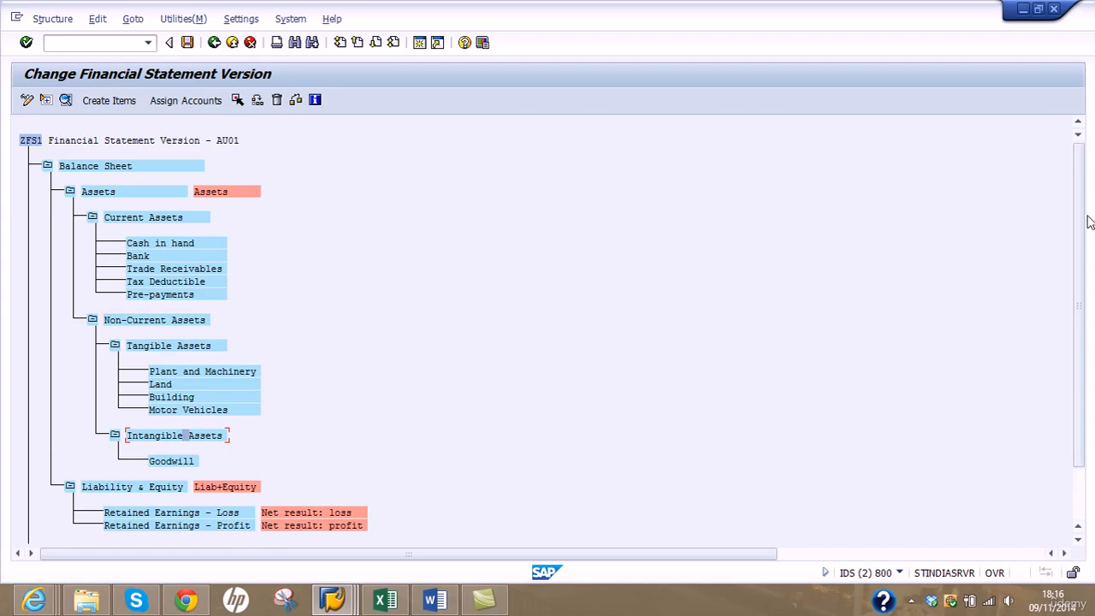
Step: Create two new items, Current Liabilities and Non-Current Liabilities, under the Liability & Equity node
{"action": "left_click", "coordinate": [1038, 8]}
{"action": "left_click", "coordinate": [1035, 110]}
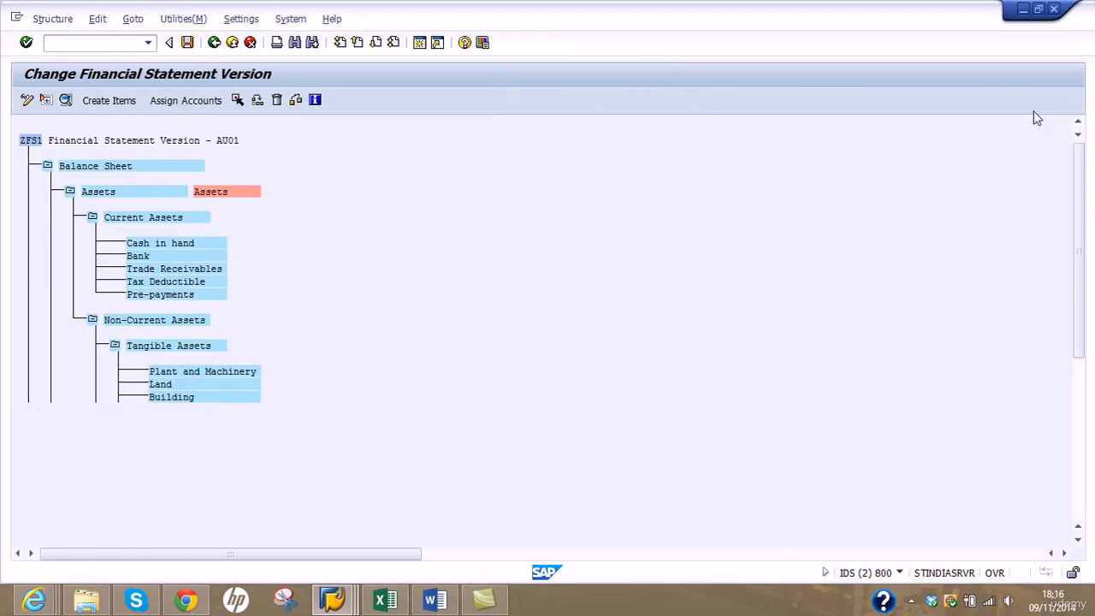
{"action": "scroll", "coordinate": [1082, 231], "scroll_direction": "down", "scroll_amount": 2}
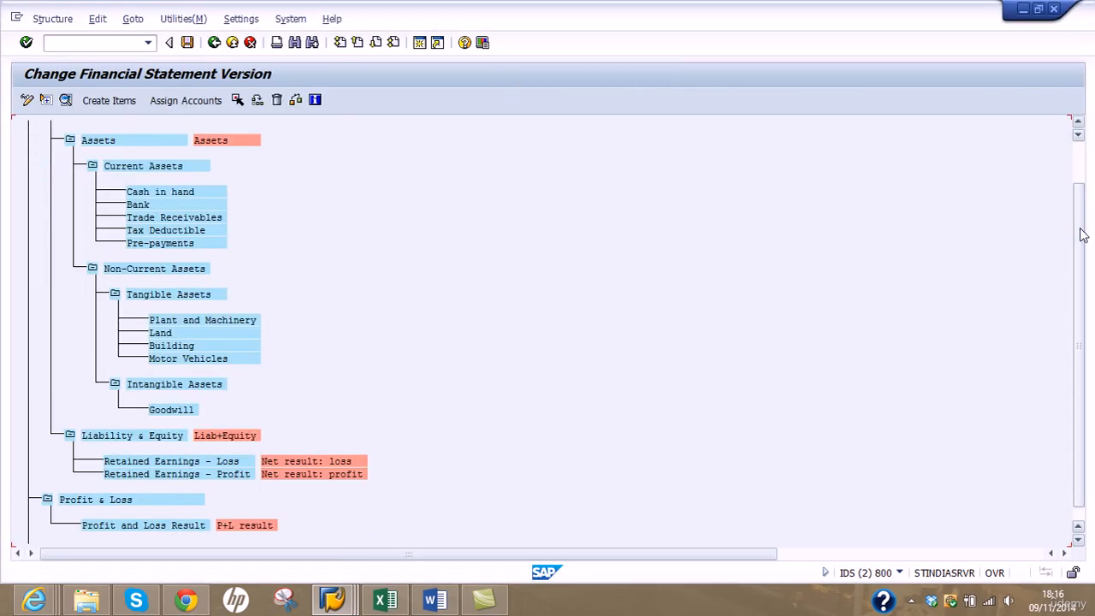
{"action": "left_click", "coordinate": [167, 438]}
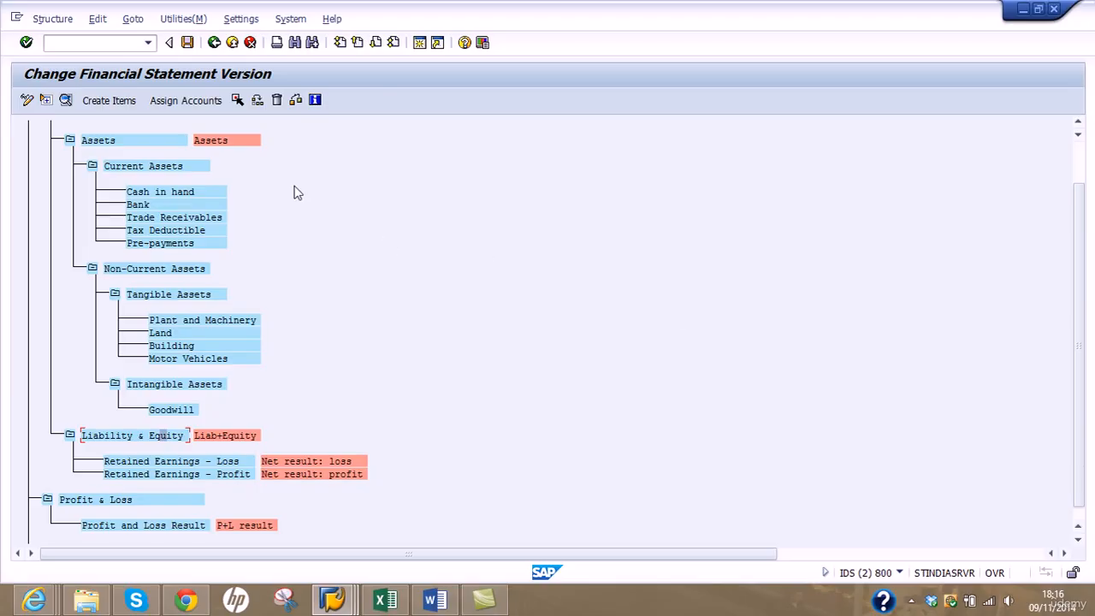
{"action": "left_click", "coordinate": [113, 100]}
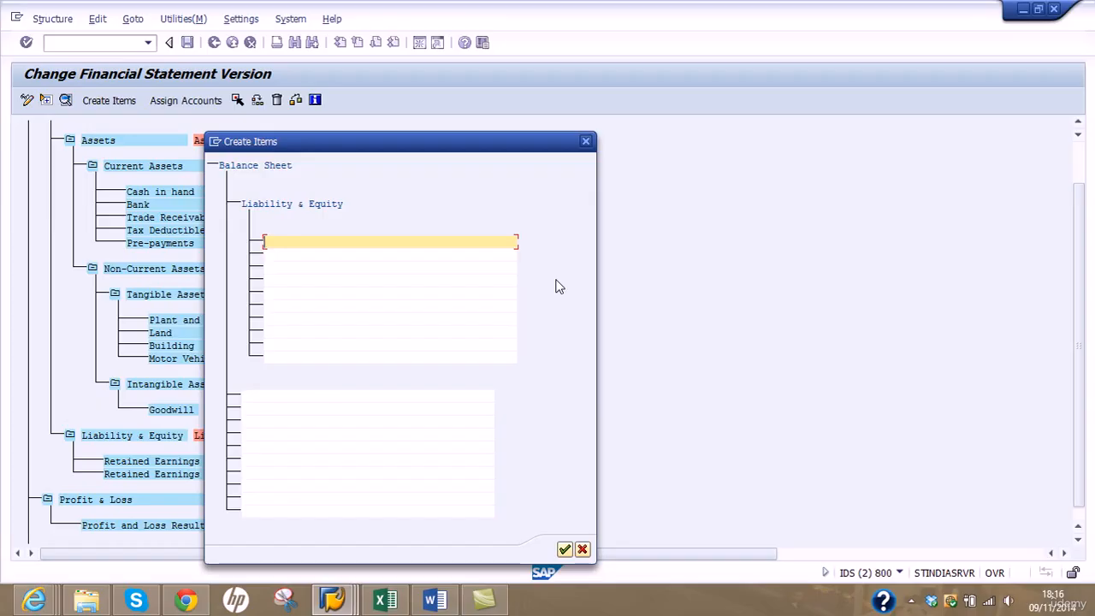
{"action": "type", "text": "Current Liabilities"}
{"action": "key", "text": "Down"}
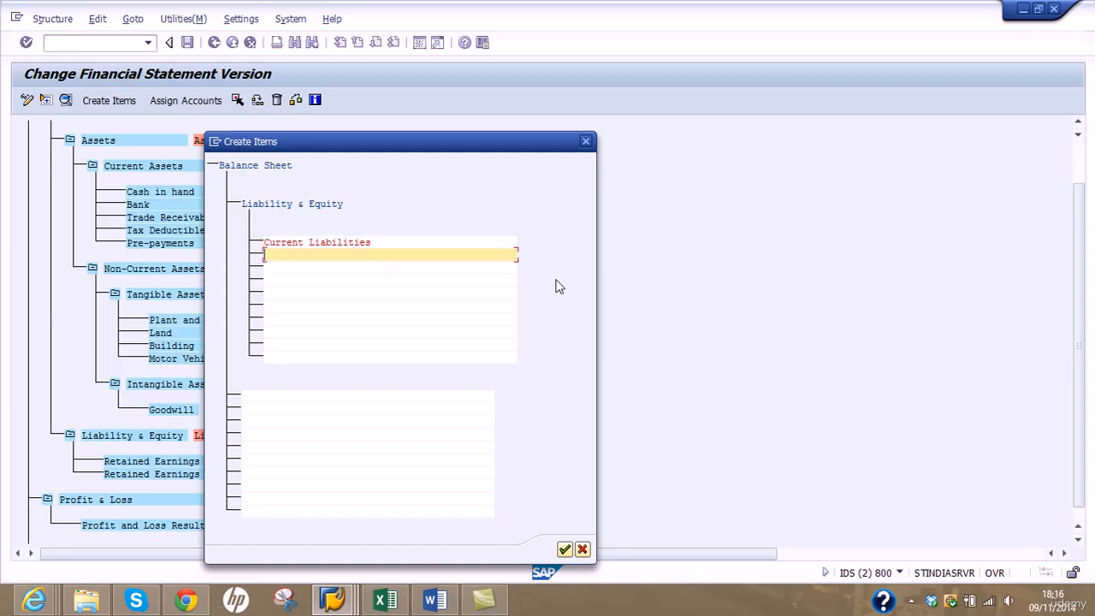
{"action": "type", "text": "Non-Current Liabilities"}
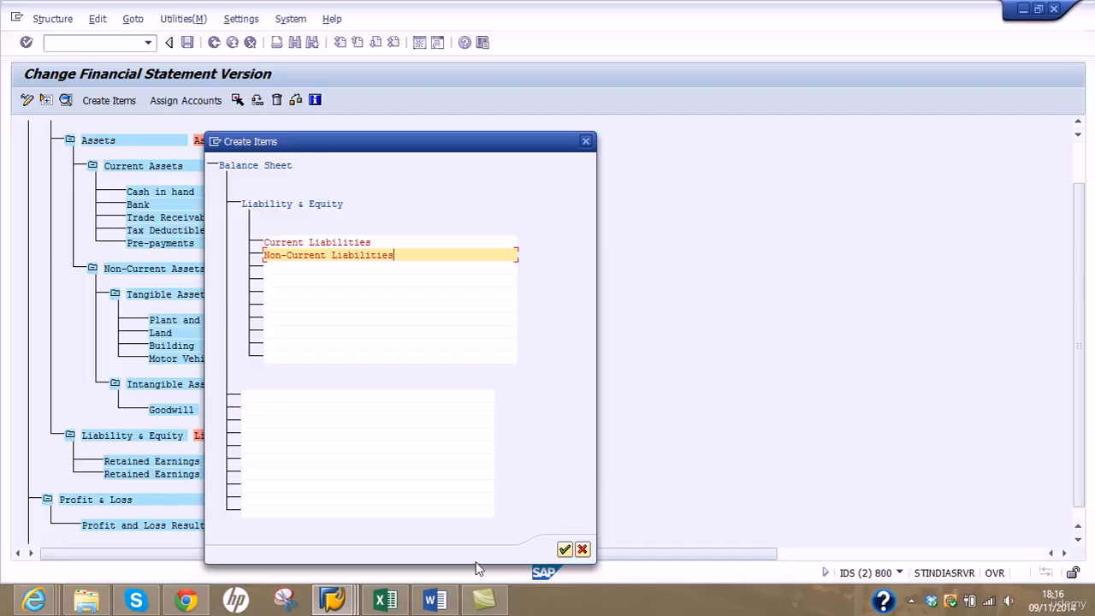
{"action": "left_click", "coordinate": [564, 549]}
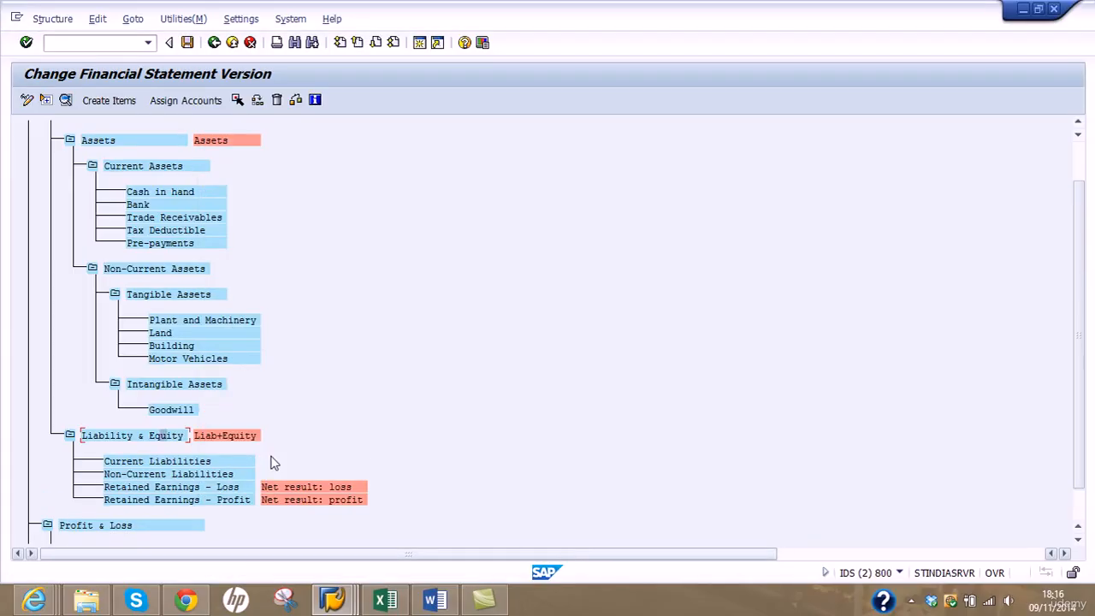
Step: Start creating items under Current Liabilities and enter Short Term Loans and Borrowings and Trade Payables as the first two
{"action": "left_click", "coordinate": [186, 462]}
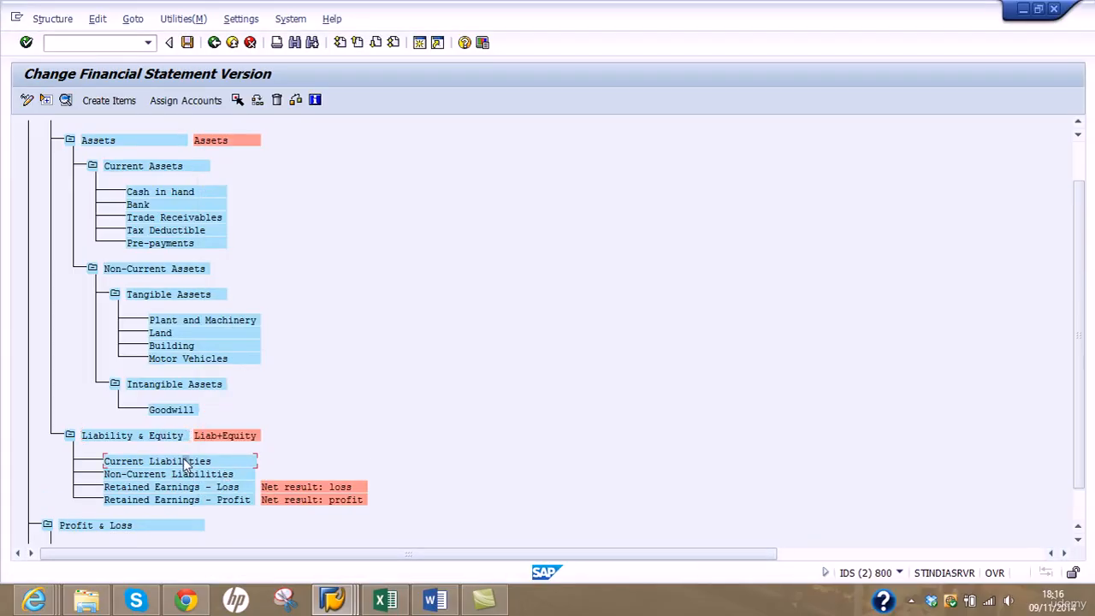
{"action": "left_click", "coordinate": [123, 102]}
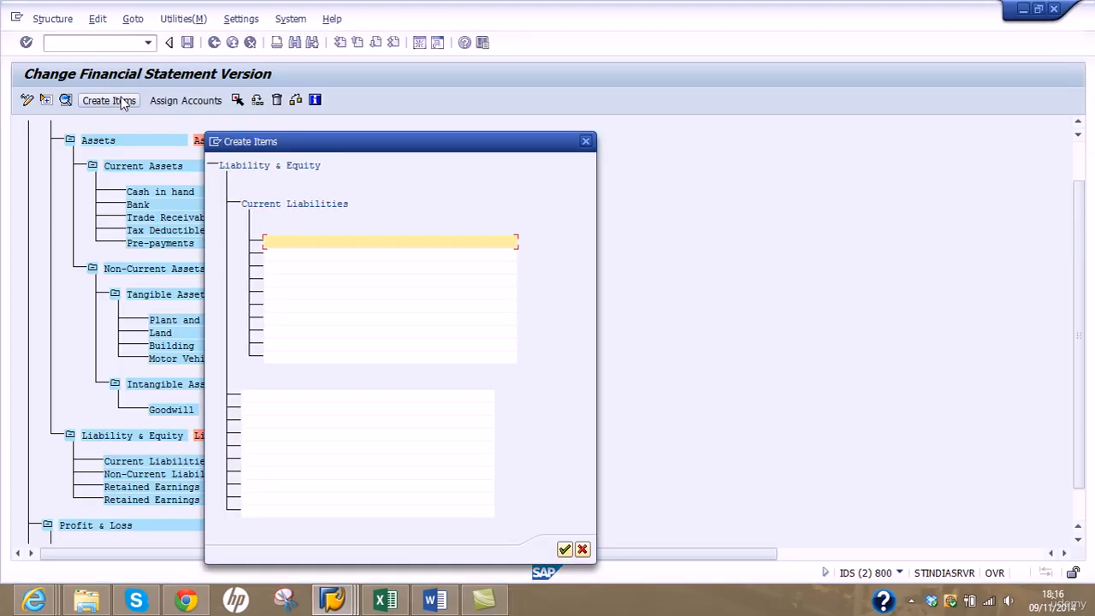
{"action": "left_click_drag", "start_coordinate": [367, 144], "coordinate": [585, 102]}
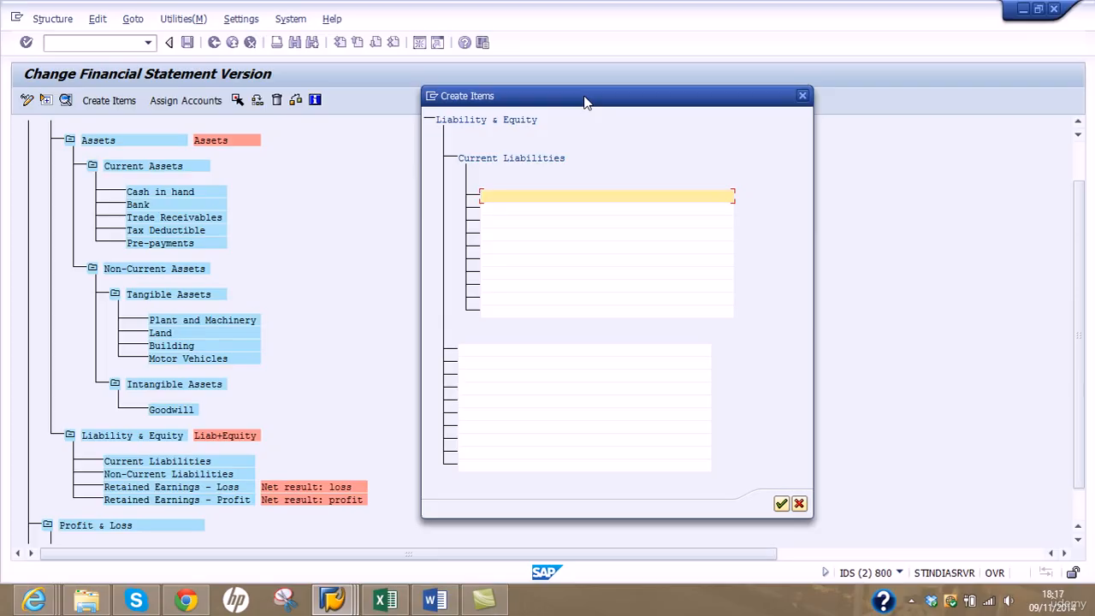
{"action": "type", "text": "Short Terms Loans and Borrowings"}
{"action": "key", "text": "Return"}
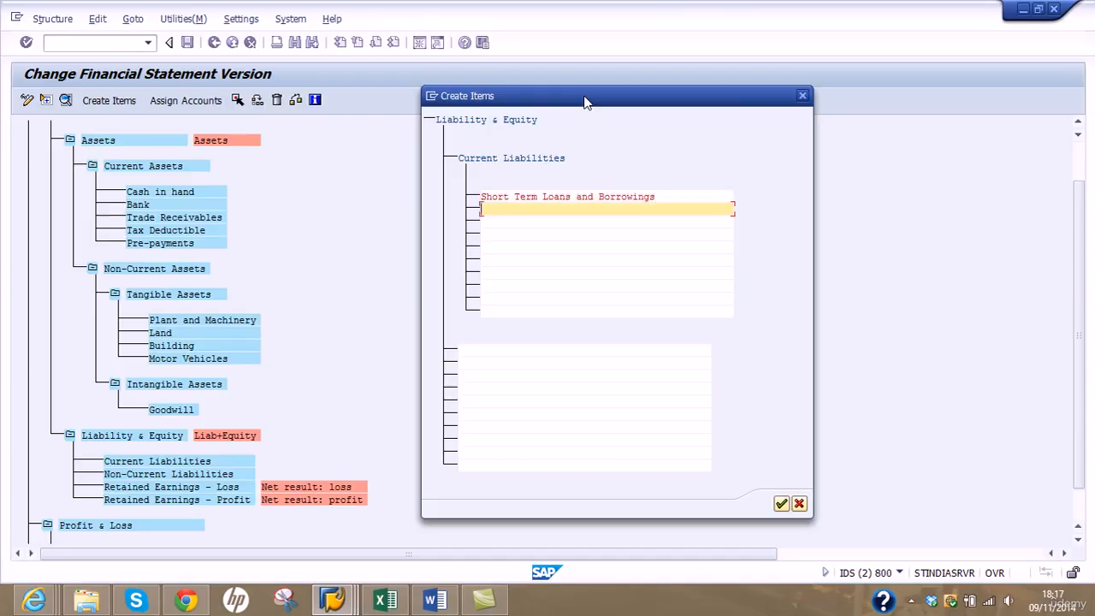
{"action": "type", "text": "Trade Payables"}
{"action": "key", "text": "Return"}
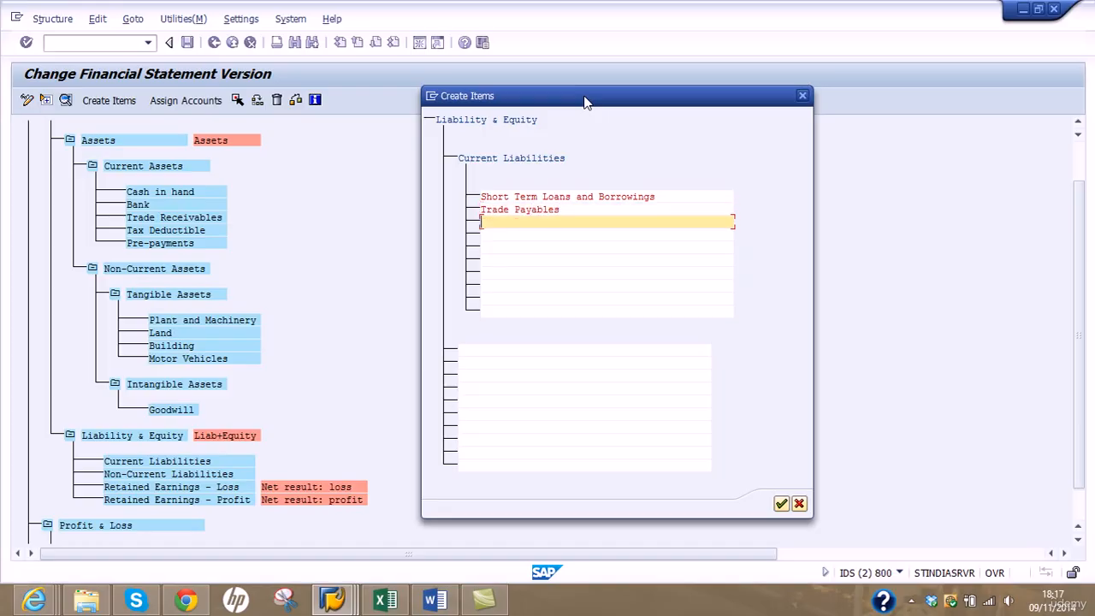
Step: Add Tax Payables and Accruals to the list of new Current Liabilities items
{"action": "type", "text": "Tax Payables"}
{"action": "key", "text": "Return"}
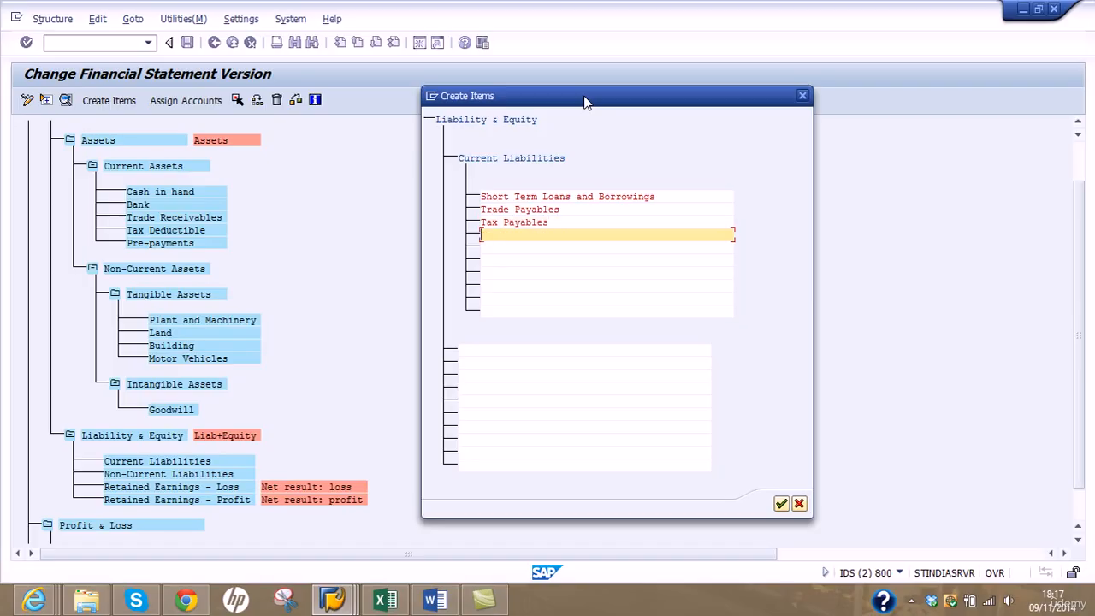
{"action": "type", "text": "Accruals"}
{"action": "key", "text": "BackSpace"}
{"action": "type", "text": "s"}
{"action": "key", "text": "Return"}
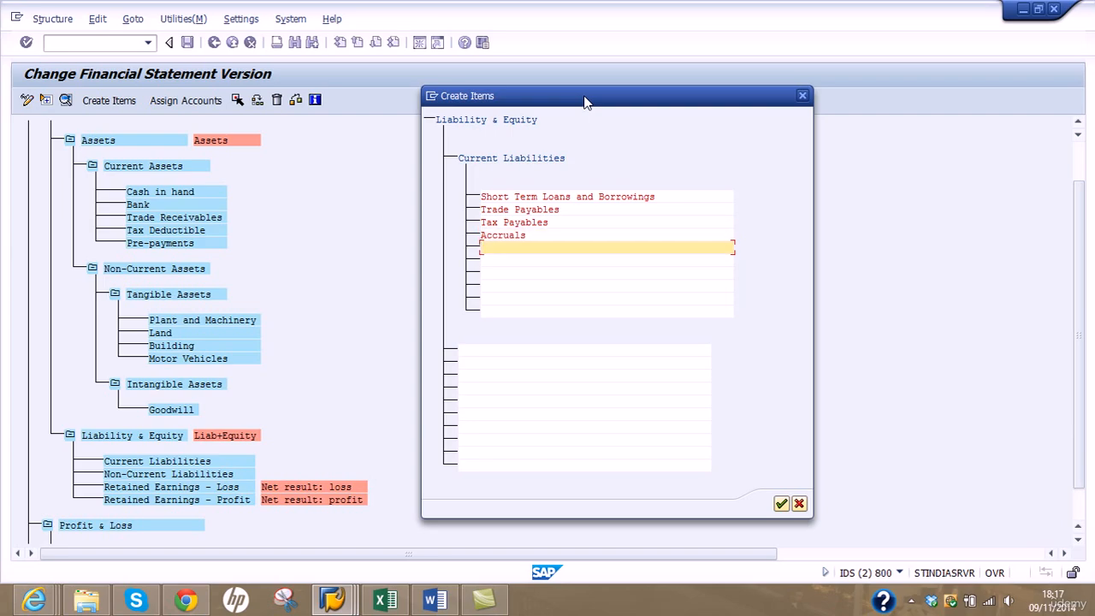
{"action": "type", "text": "Short"}
{"action": "key", "text": "BackSpace"}
{"action": "key", "text": "BackSpace"}
{"action": "key", "text": "BackSpace"}
{"action": "key", "text": "BackSpace"}
{"action": "key", "text": "BackSpace"}
Step: Create the four entered items under Current Liabilities
{"action": "left_click", "coordinate": [781, 503]}
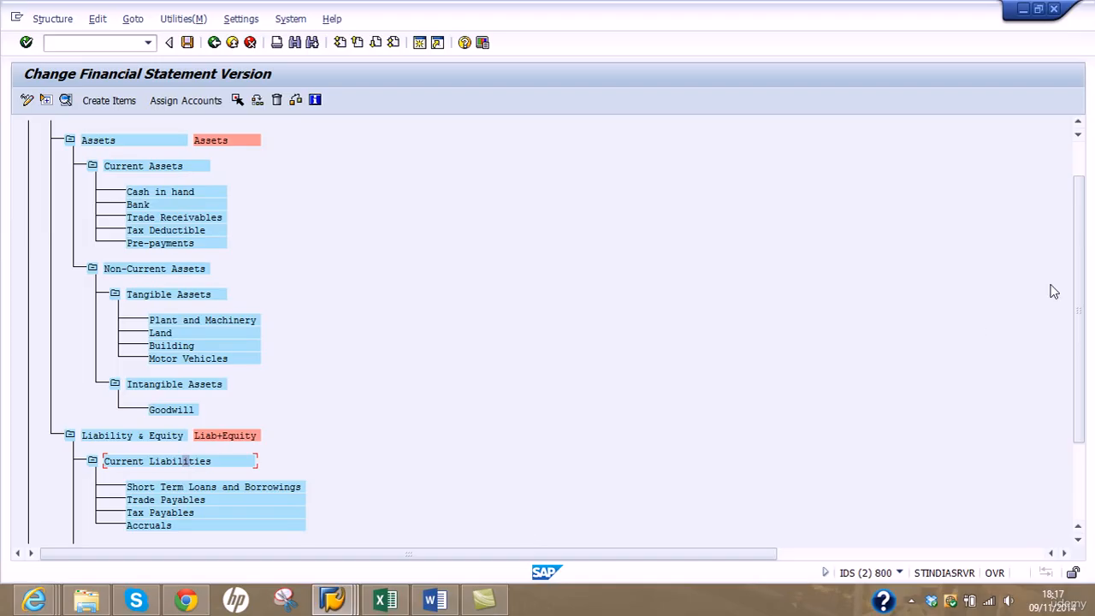
Step: Start creating items under Non-Current Liabilities and enter Long Term Borrowings and Shareholders Fund as the first two
{"action": "left_click_drag", "start_coordinate": [1079, 301], "coordinate": [1080, 375]}
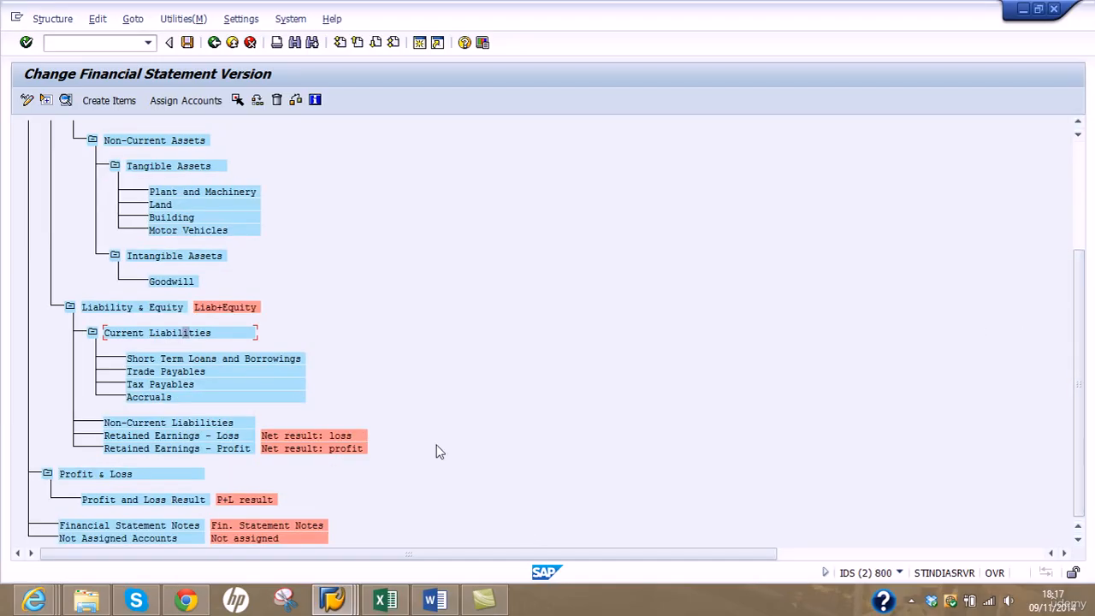
{"action": "left_click", "coordinate": [205, 422]}
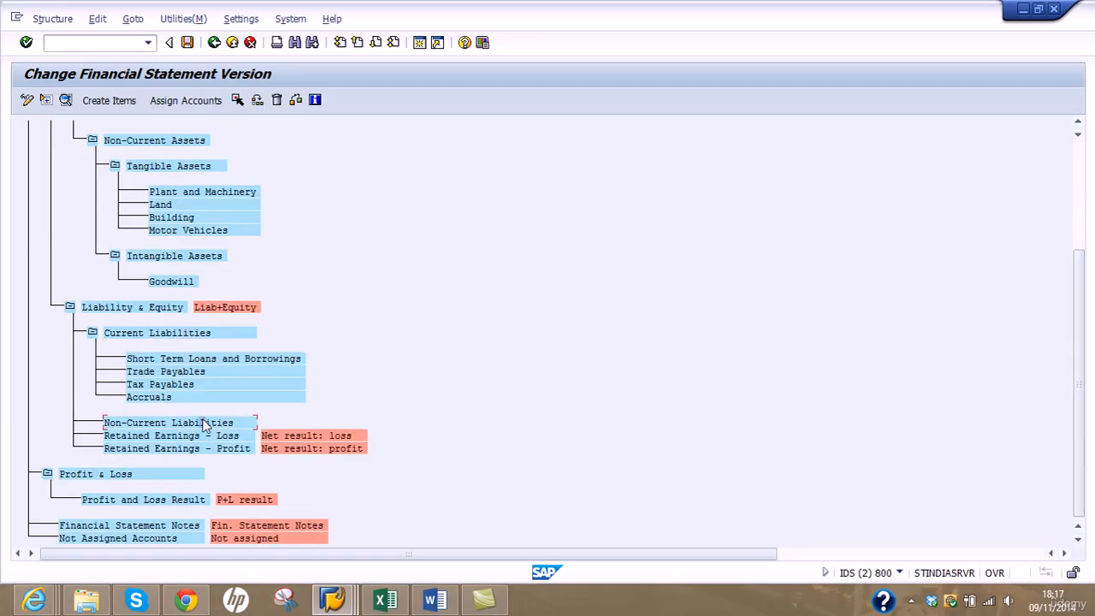
{"action": "left_click", "coordinate": [129, 101]}
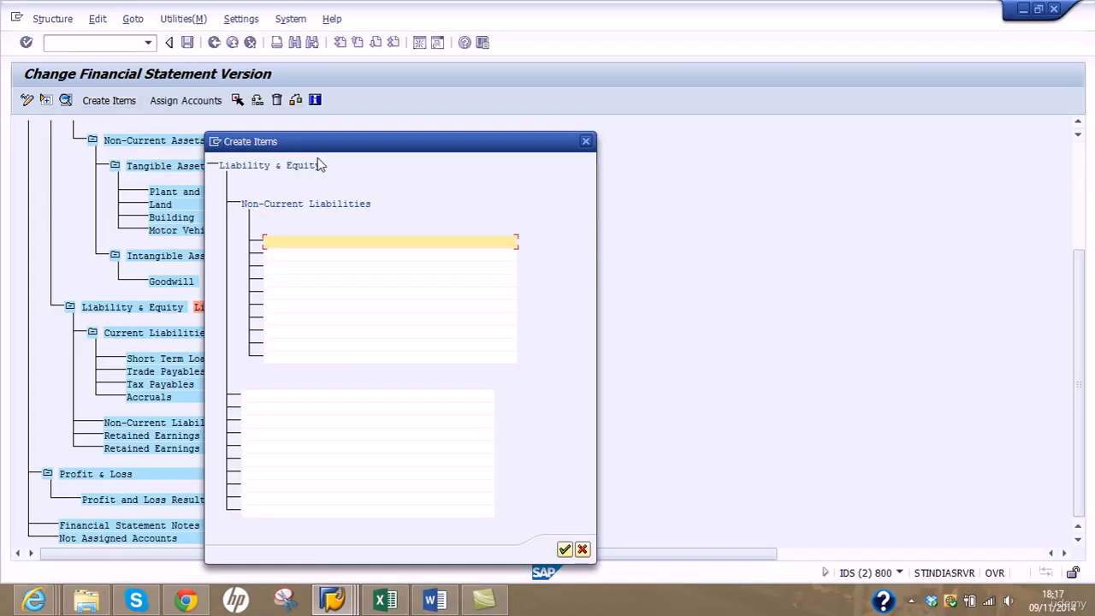
{"action": "left_click_drag", "start_coordinate": [348, 152], "coordinate": [655, 138]}
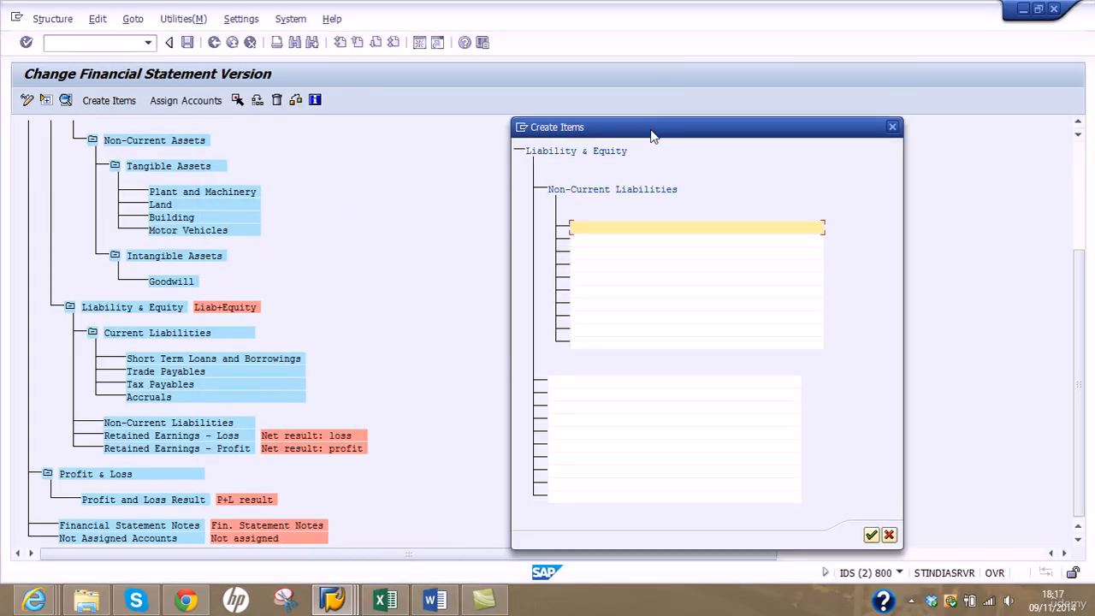
{"action": "type", "text": "Long Tem"}
{"action": "key", "text": "BackSpace"}
{"action": "type", "text": "erm Borrowings"}
{"action": "key", "text": "Return"}
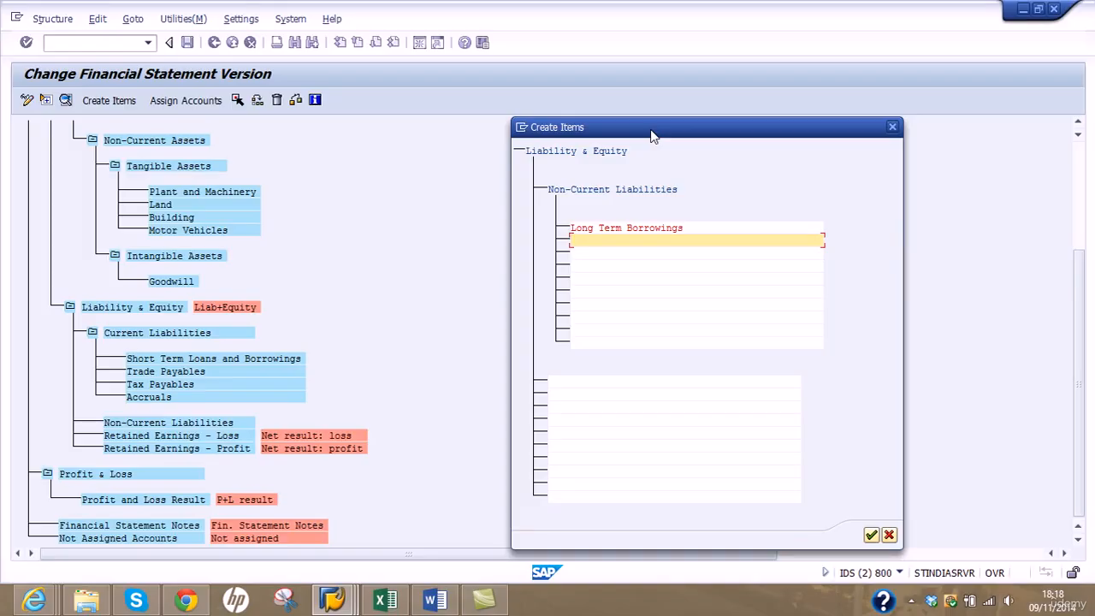
{"action": "type", "text": "Shareholders Fund"}
Step: Add Retained Earnings as the third new Non-Current Liabilities item and create all three
{"action": "left_click", "coordinate": [634, 253]}
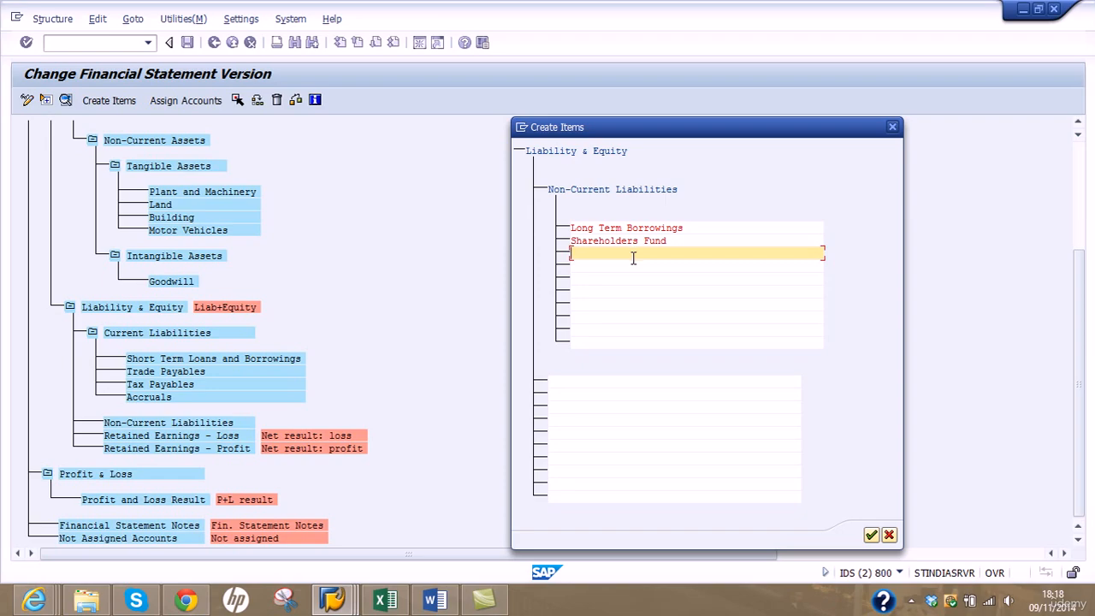
{"action": "type", "text": "Retained"}
{"action": "left_click", "coordinate": [689, 238]}
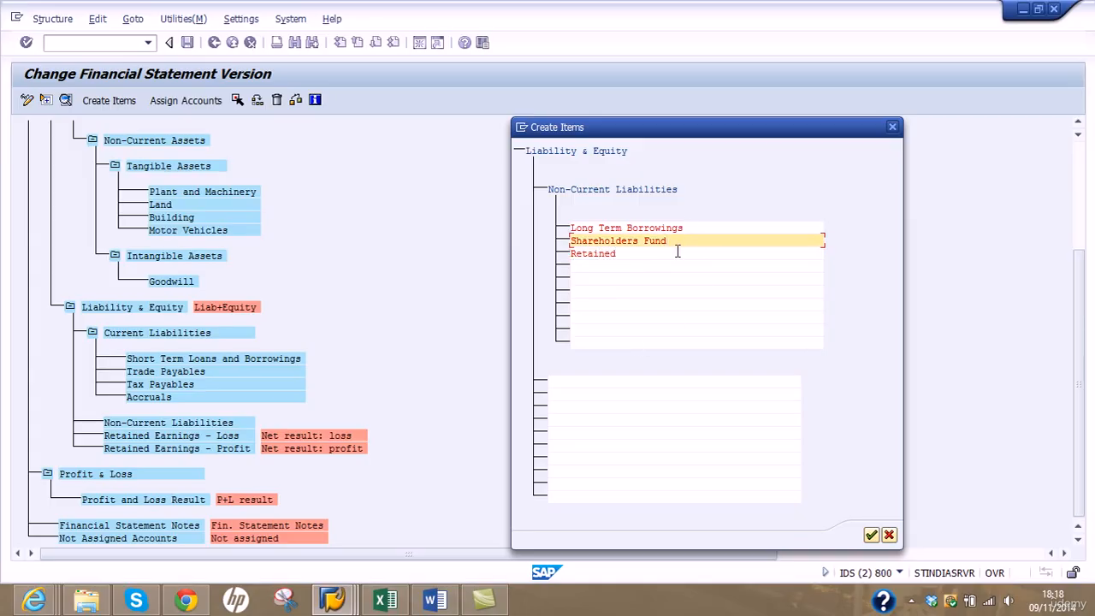
{"action": "left_click", "coordinate": [614, 254]}
{"action": "type", "text": "Earnings"}
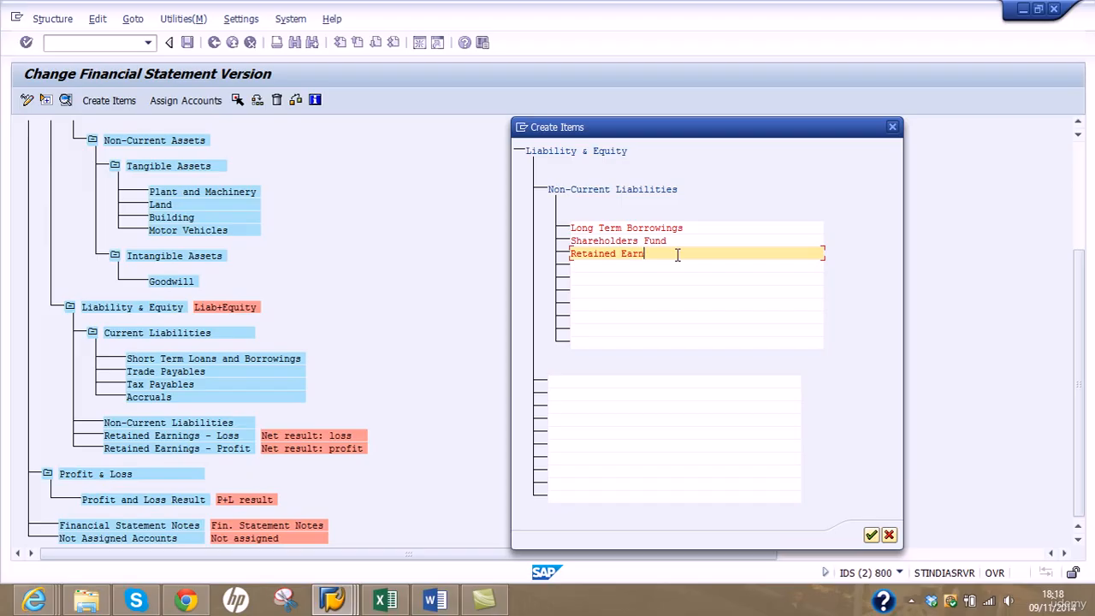
{"action": "left_click", "coordinate": [871, 534]}
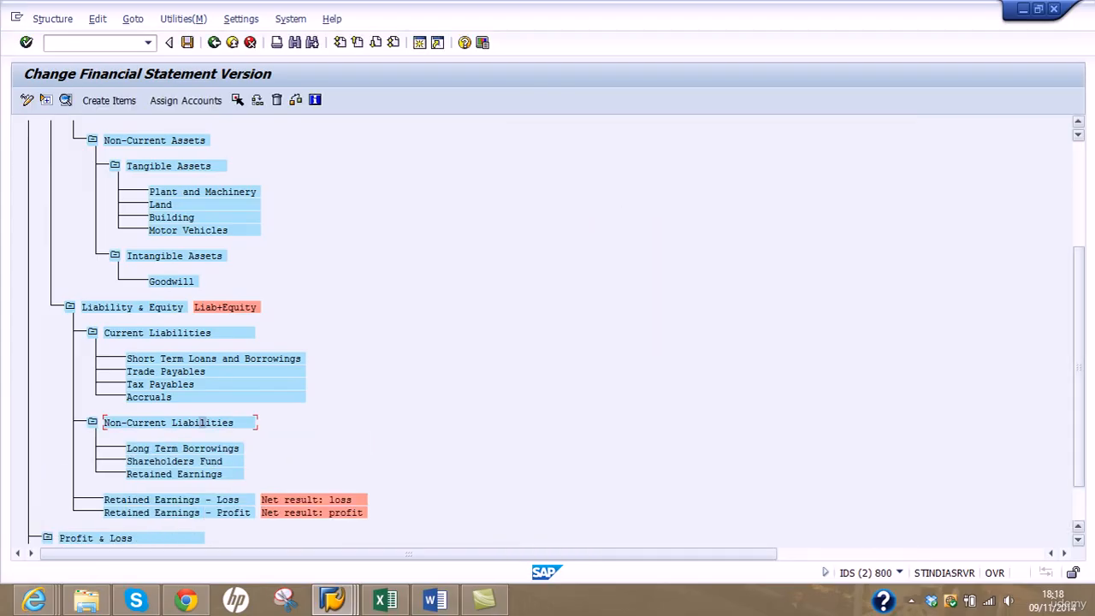
{"action": "scroll", "coordinate": [571, 425], "scroll_direction": "down", "scroll_amount": 2}
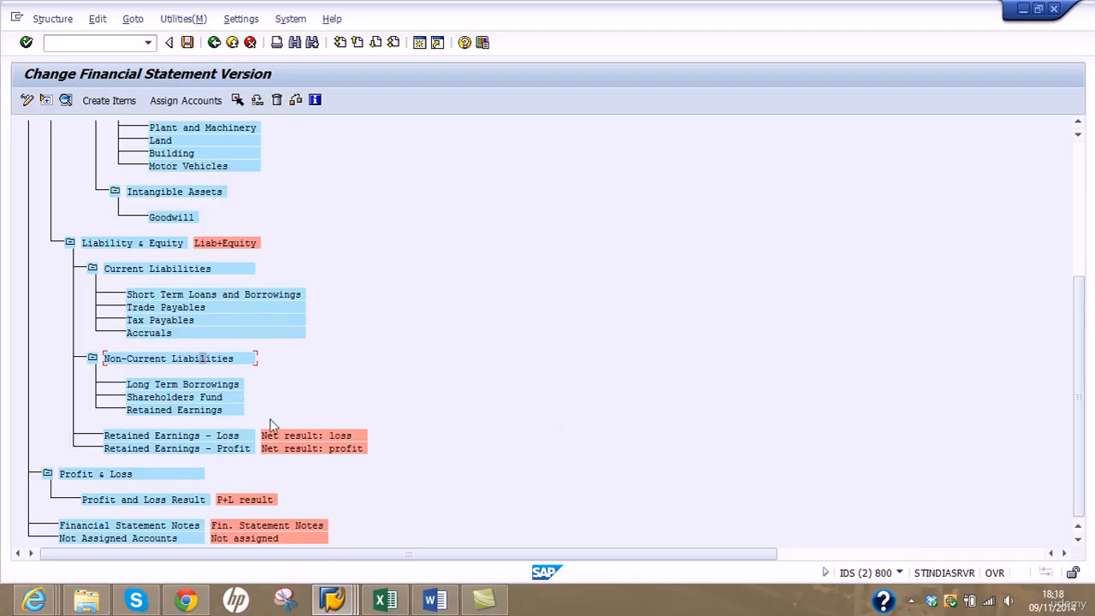
Step: Reassign Retained Earnings - Loss and Retained Earnings - Profit as subordinates of Retained Earnings under Non-Current Liabilities, and save the version to the proposed customizing request
{"action": "left_click", "coordinate": [205, 450]}
{"action": "left_click", "coordinate": [237, 100]}
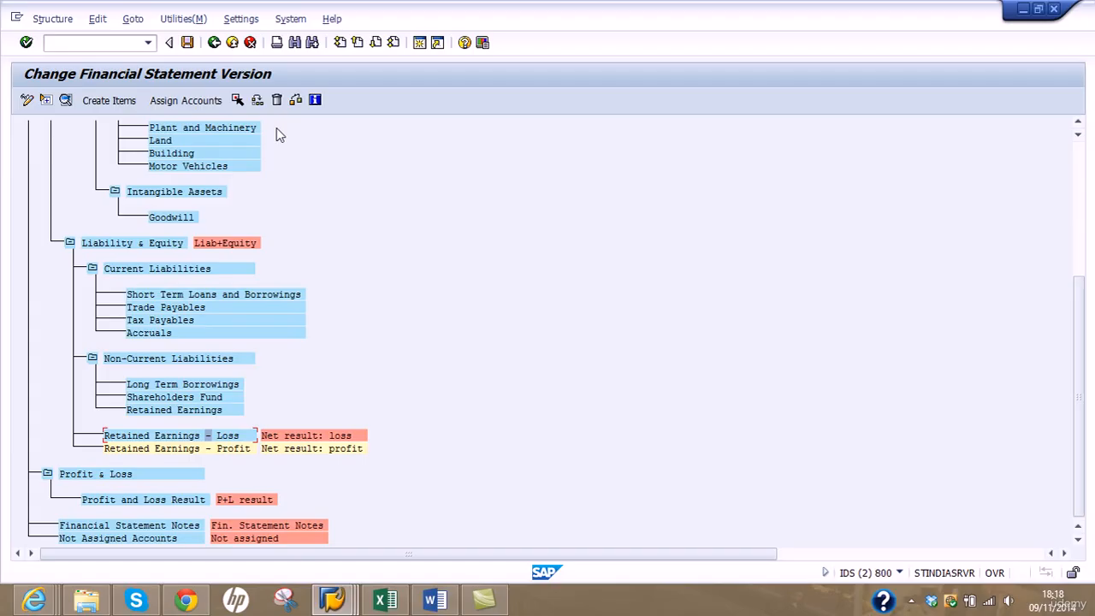
{"action": "left_click", "coordinate": [237, 100]}
{"action": "left_click", "coordinate": [208, 412]}
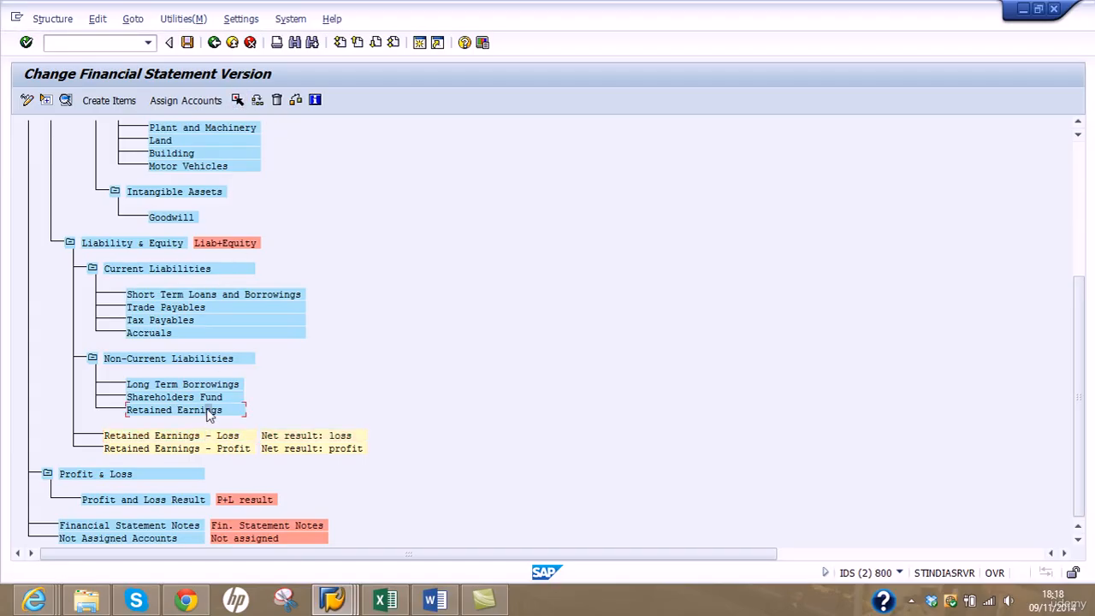
{"action": "left_click", "coordinate": [258, 100]}
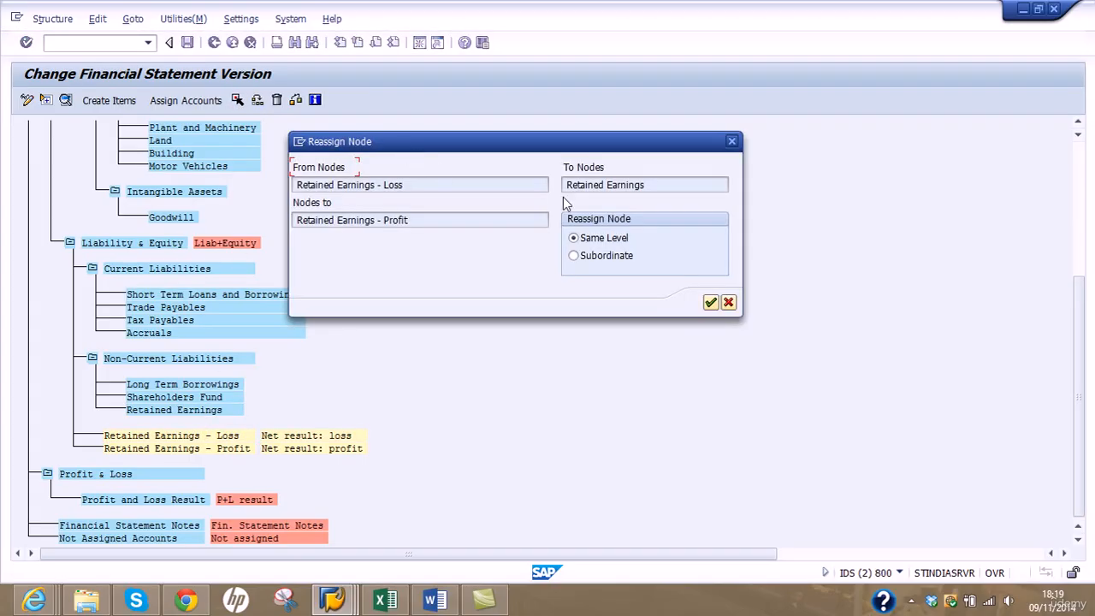
{"action": "left_click", "coordinate": [621, 260]}
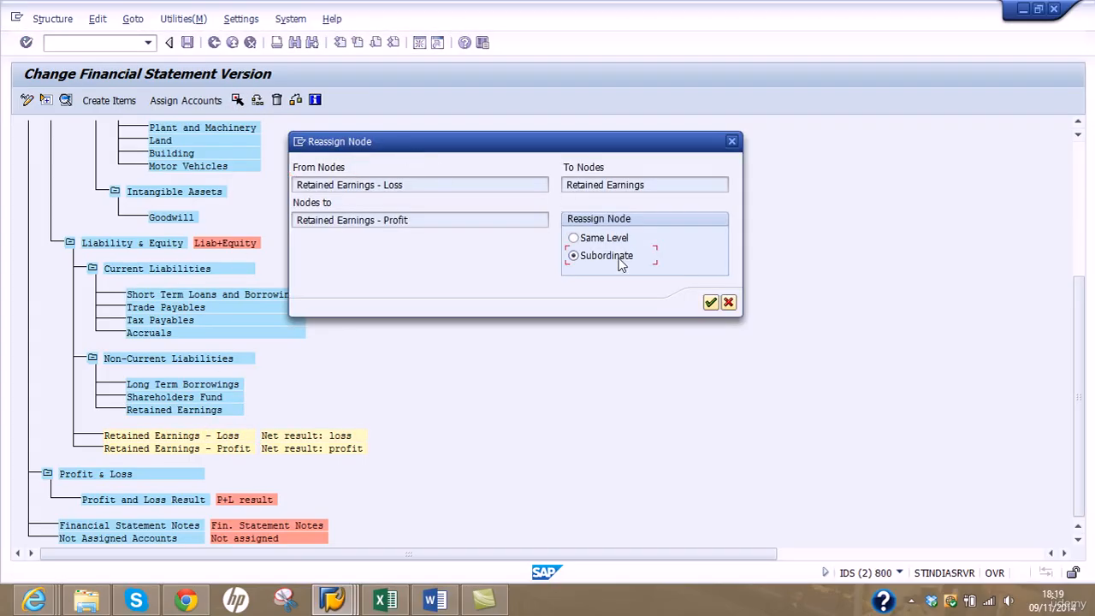
{"action": "left_click", "coordinate": [710, 302]}
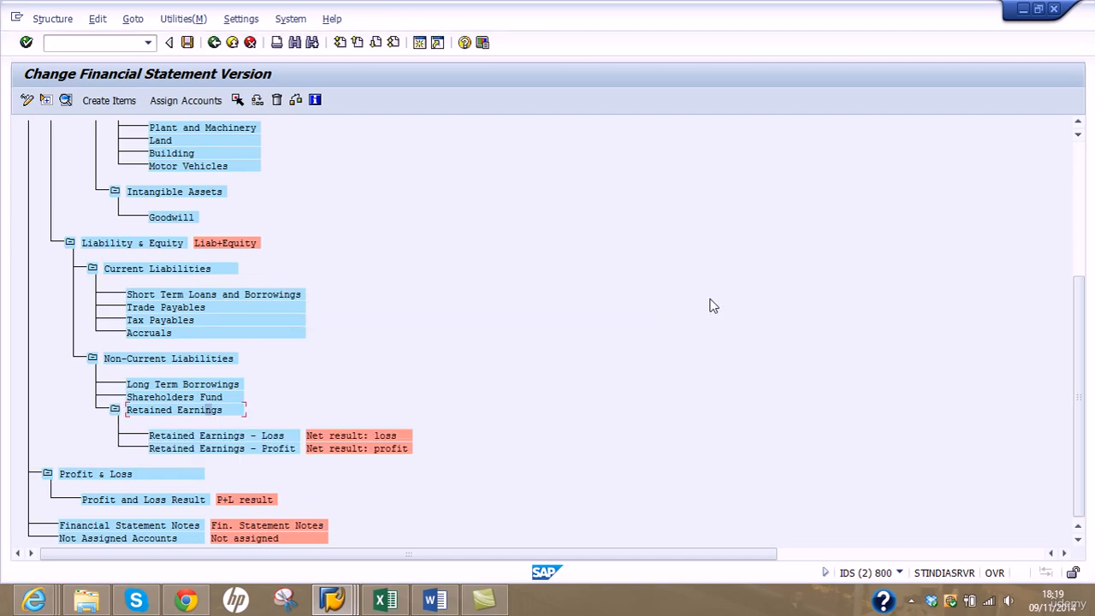
{"action": "left_click", "coordinate": [190, 48]}
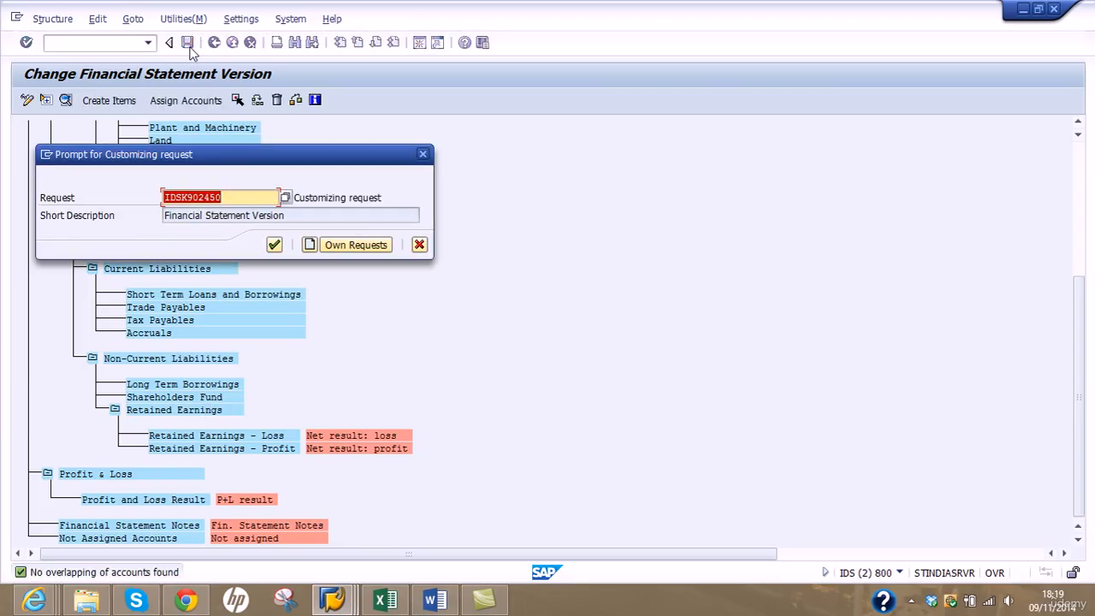
{"action": "left_click", "coordinate": [274, 245]}
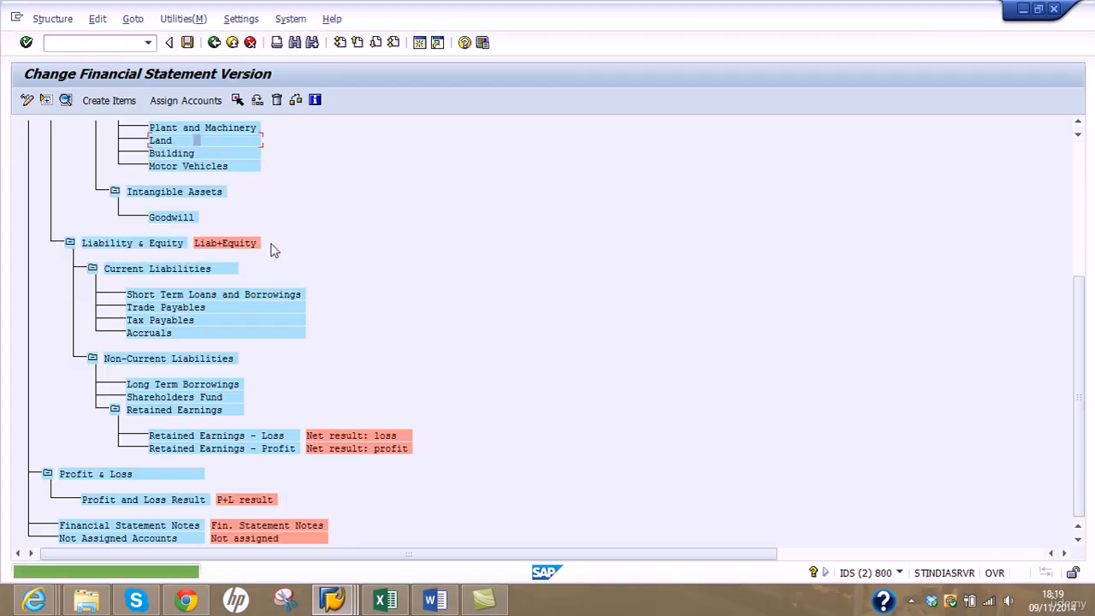
{"action": "left_click", "coordinate": [910, 600]}
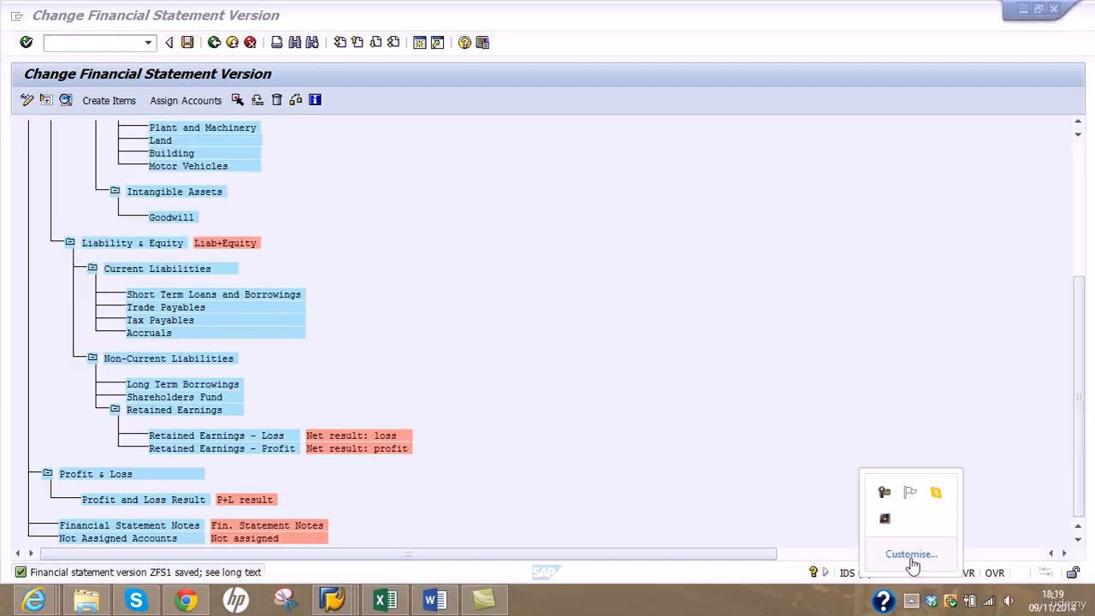
{"action": "left_click", "coordinate": [884, 492]}
{"action": "left_click", "coordinate": [1016, 523]}
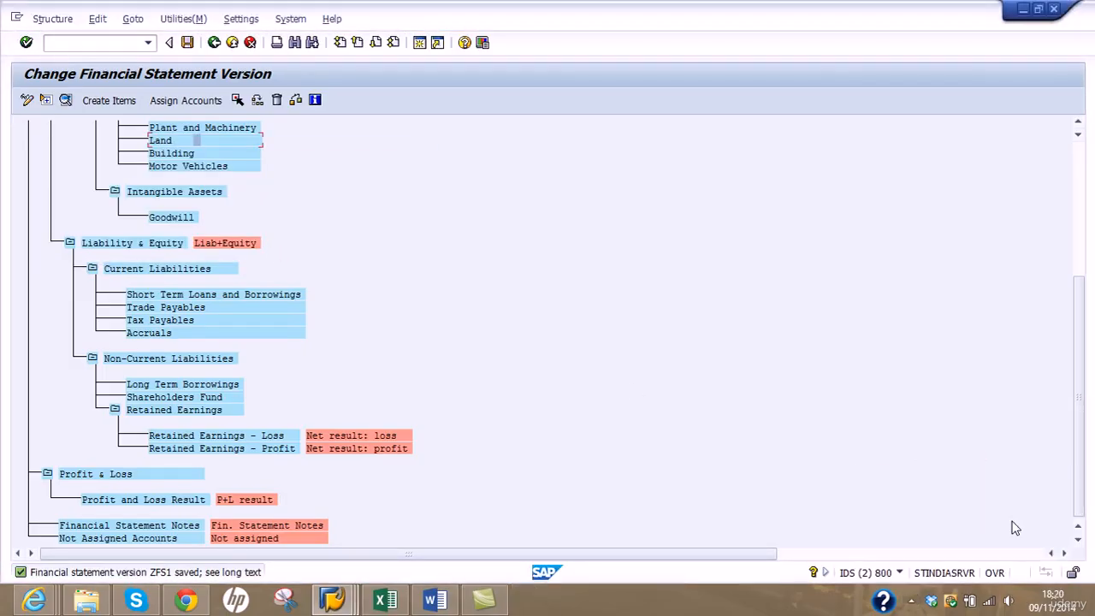
Step: Start creating items under Profit & Loss and enter Revenue as the first one
{"action": "left_click", "coordinate": [101, 474]}
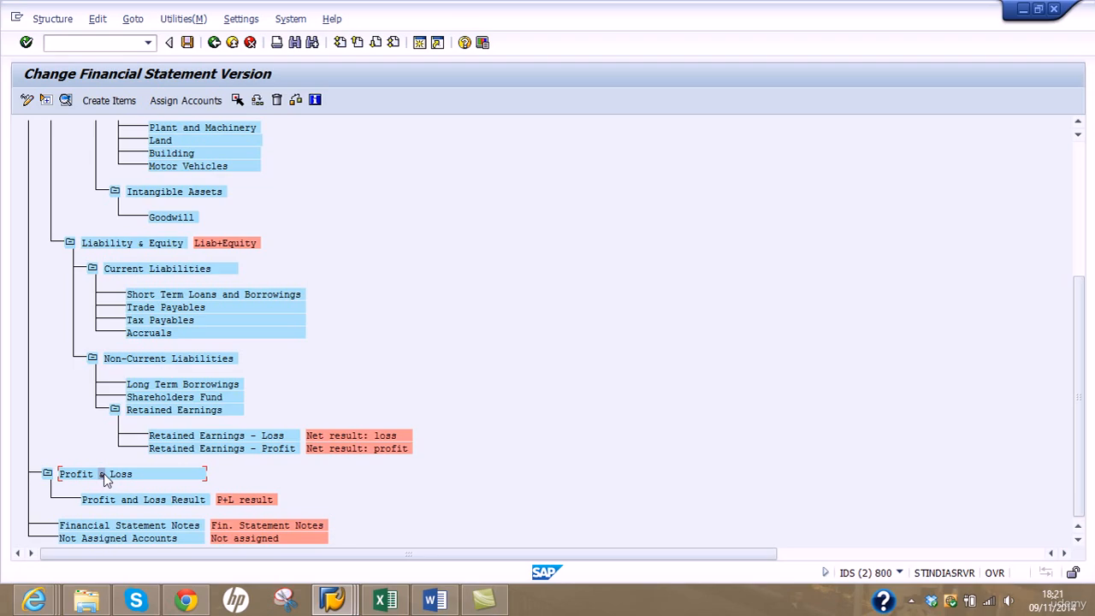
{"action": "left_click", "coordinate": [114, 100]}
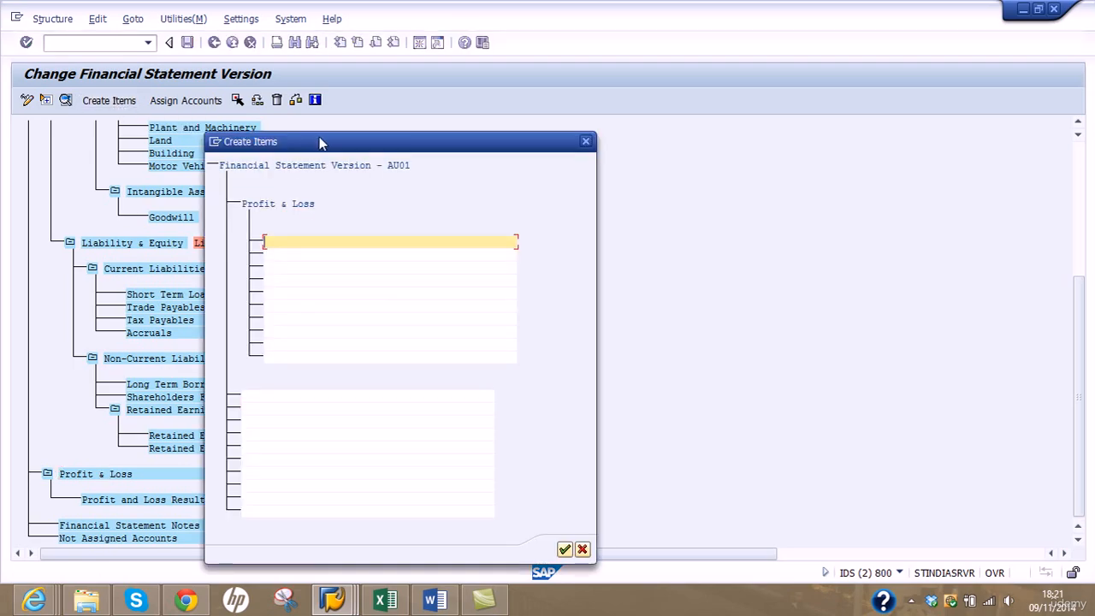
{"action": "left_click_drag", "start_coordinate": [320, 139], "coordinate": [461, 122]}
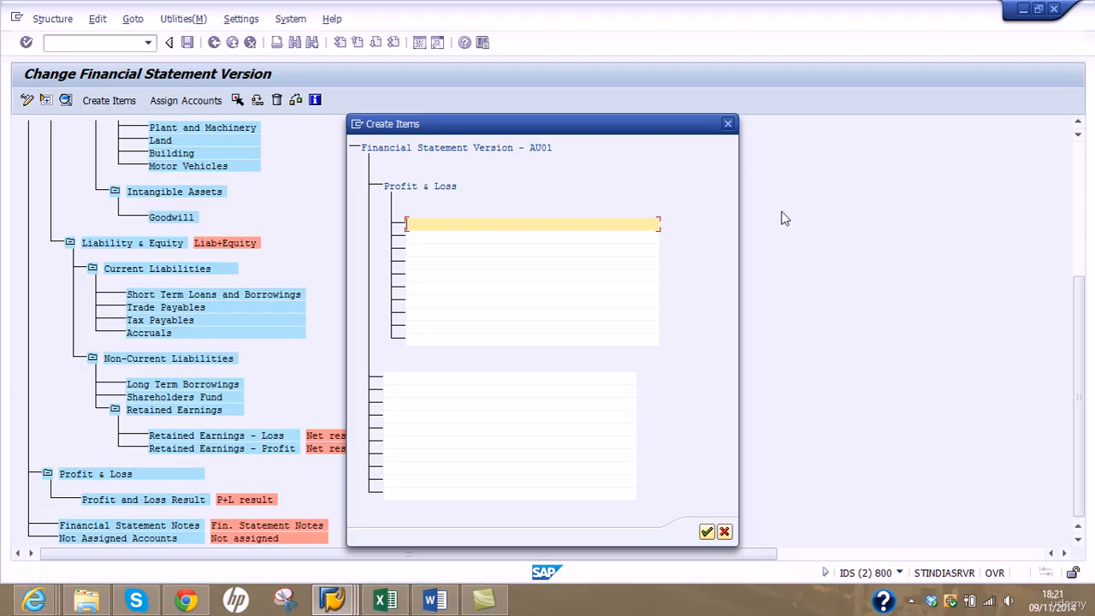
{"action": "type", "text": "Expense"}
{"action": "key", "text": "BackSpace"}
{"action": "key", "text": "BackSpace"}
{"action": "key", "text": "BackSpace"}
{"action": "key", "text": "BackSpace"}
{"action": "key", "text": "BackSpace"}
{"action": "key", "text": "BackSpace"}
{"action": "key", "text": "BackSpace"}
{"action": "type", "text": "Revenue"}
{"action": "key", "text": "Tab"}
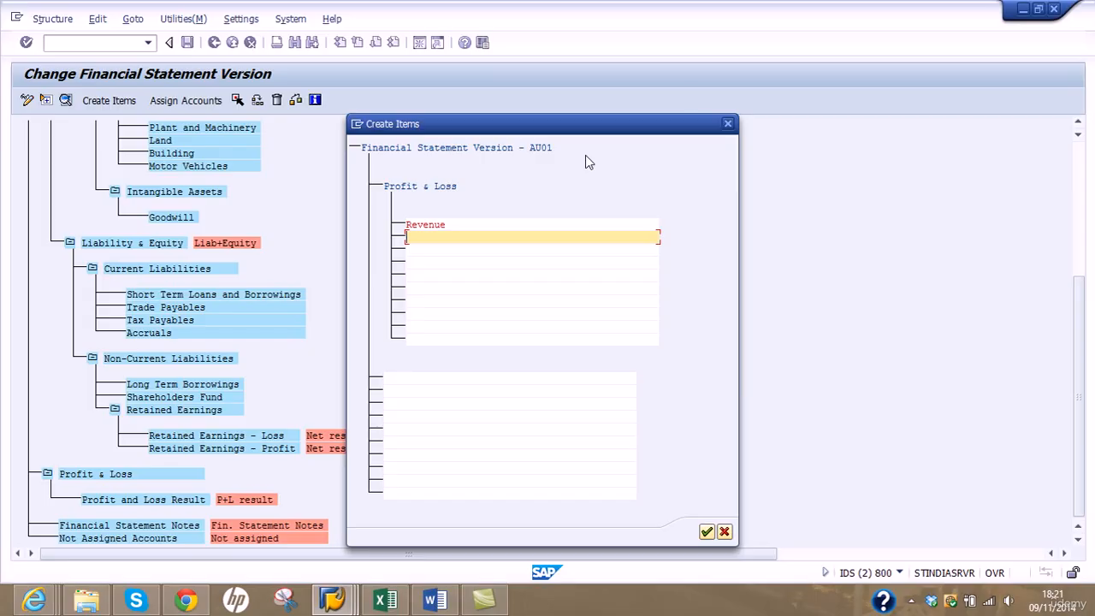
Step: Replace the first new Profit & Loss item with Expense and enter Revenue as the second
{"action": "left_click_drag", "start_coordinate": [488, 225], "coordinate": [349, 246]}
{"action": "type", "text": "Expense"}
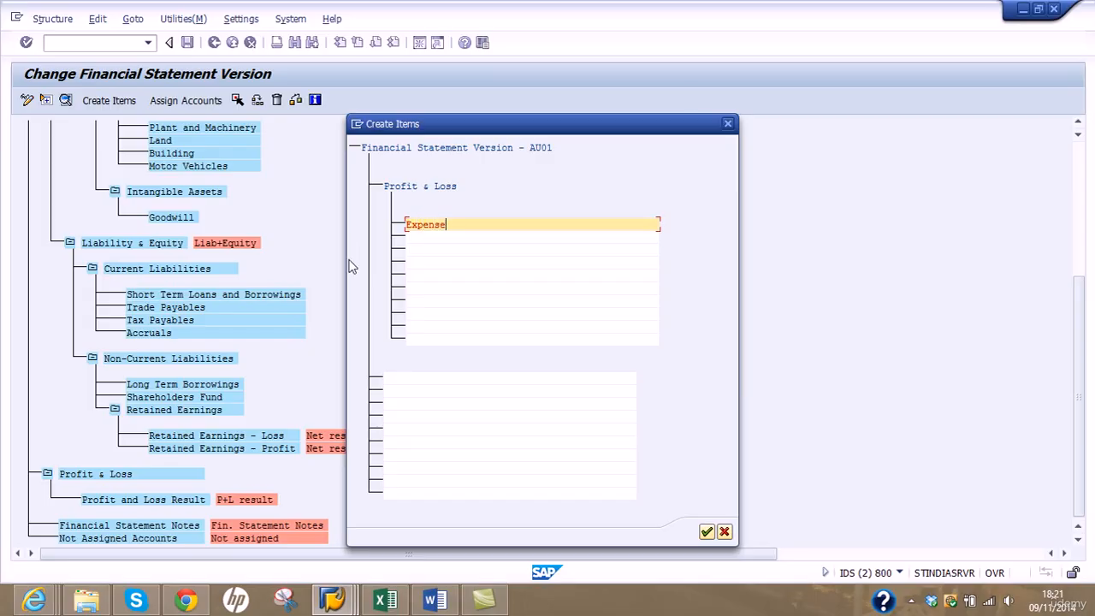
{"action": "key", "text": "Down"}
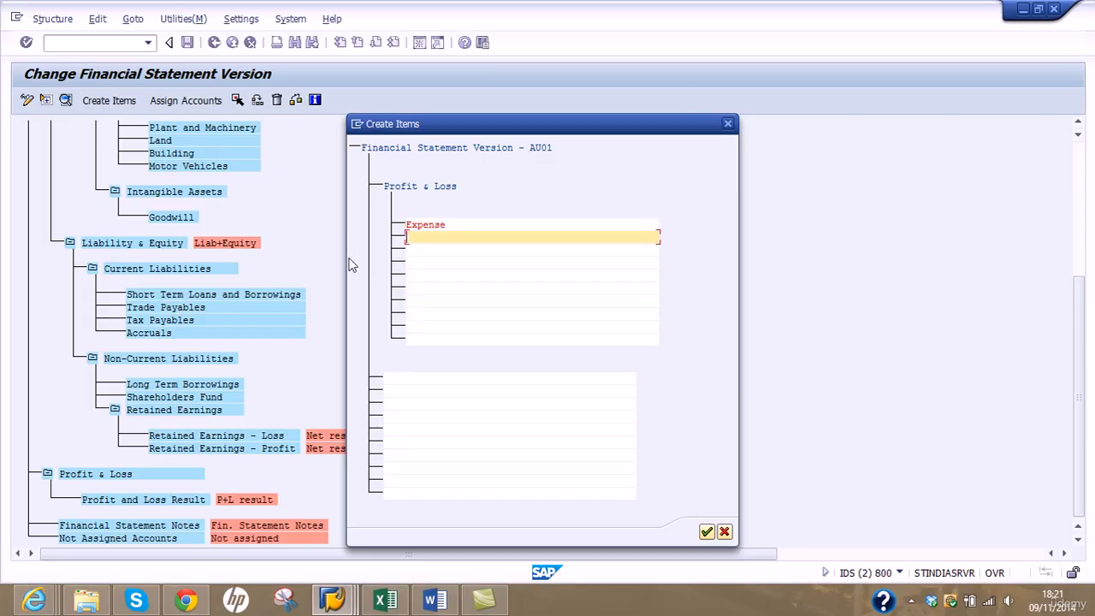
{"action": "type", "text": "Revenue"}
Step: Reorder the new Profit & Loss items with Revenue first and Expense second, and create both
{"action": "left_click_drag", "start_coordinate": [504, 224], "coordinate": [318, 218]}
{"action": "type", "text": "Revenue"}
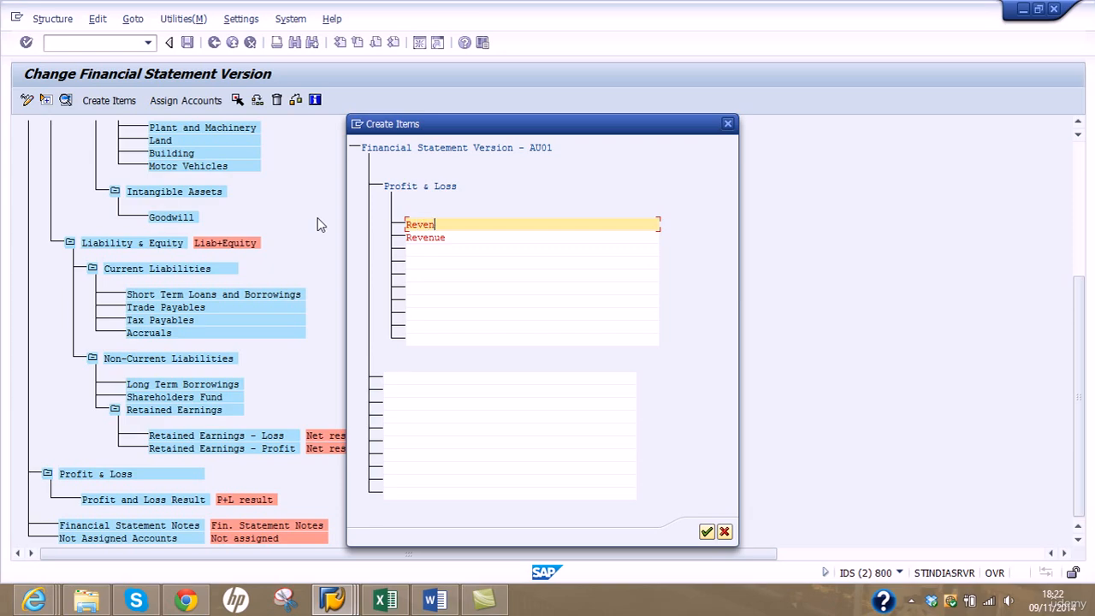
{"action": "key", "text": "Tab"}
{"action": "type", "text": "Expense"}
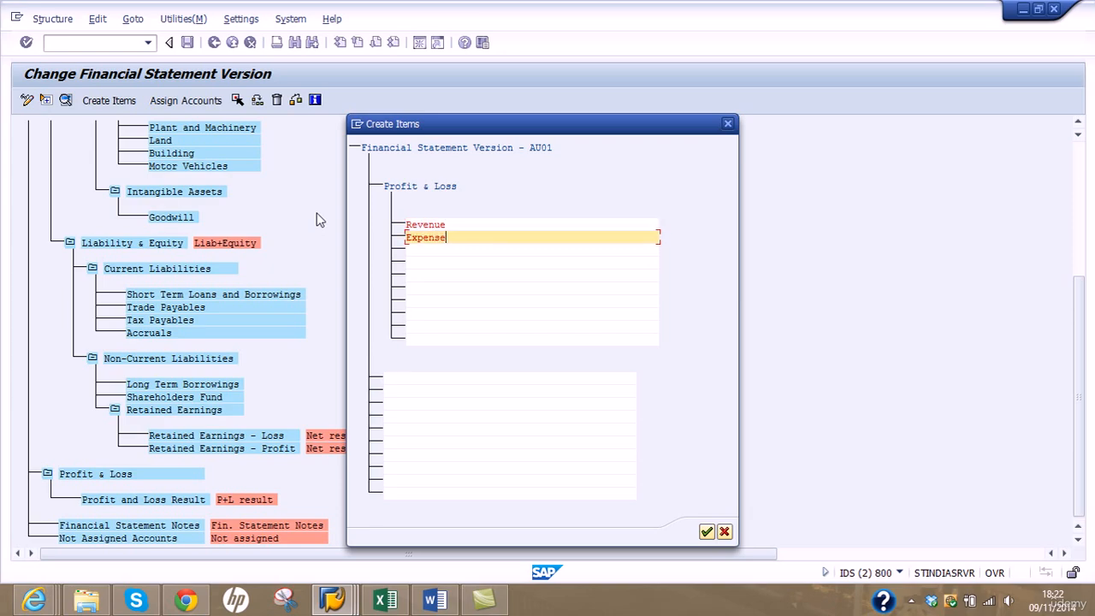
{"action": "left_click", "coordinate": [707, 532]}
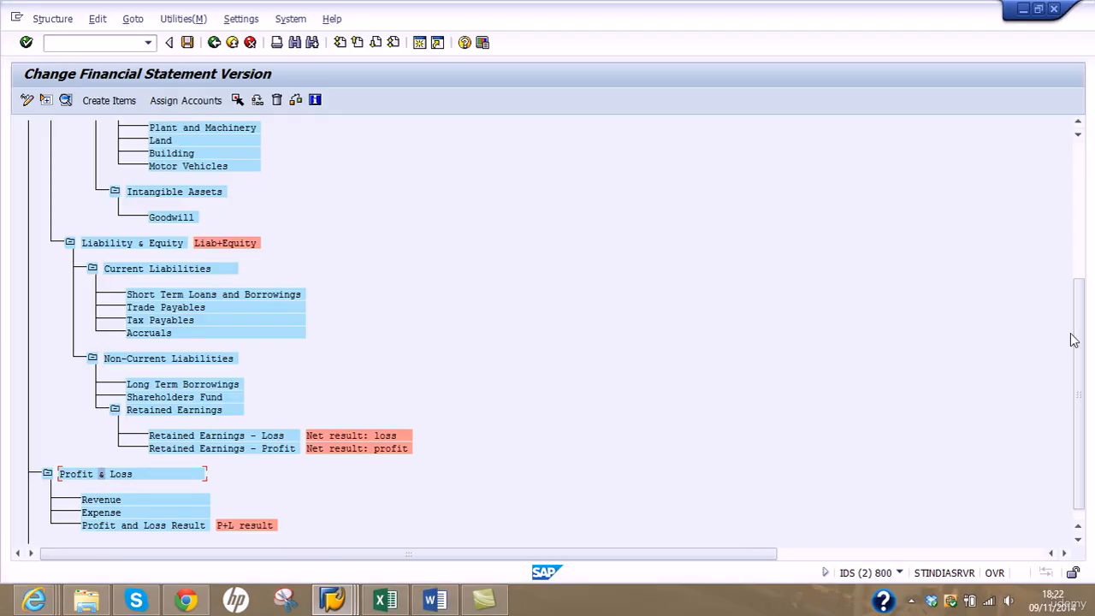
Step: Start creating items under Revenue and enter Cost of Sales as the first one
{"action": "scroll", "coordinate": [387, 393], "scroll_direction": "down", "scroll_amount": 1}
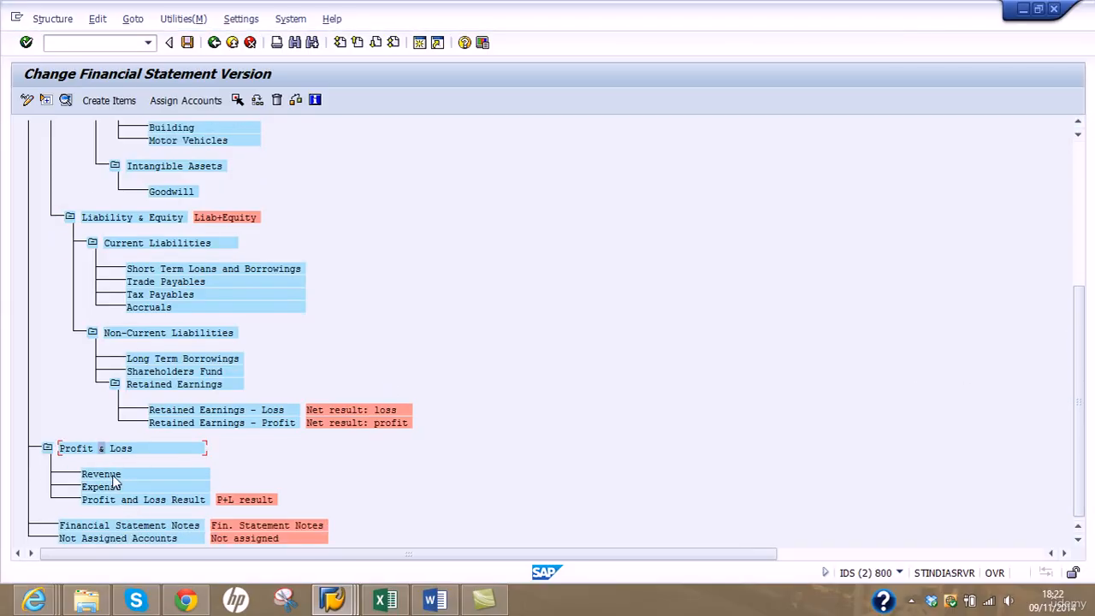
{"action": "left_click", "coordinate": [110, 476]}
{"action": "left_click", "coordinate": [127, 101]}
{"action": "left_click_drag", "start_coordinate": [354, 143], "coordinate": [640, 116]}
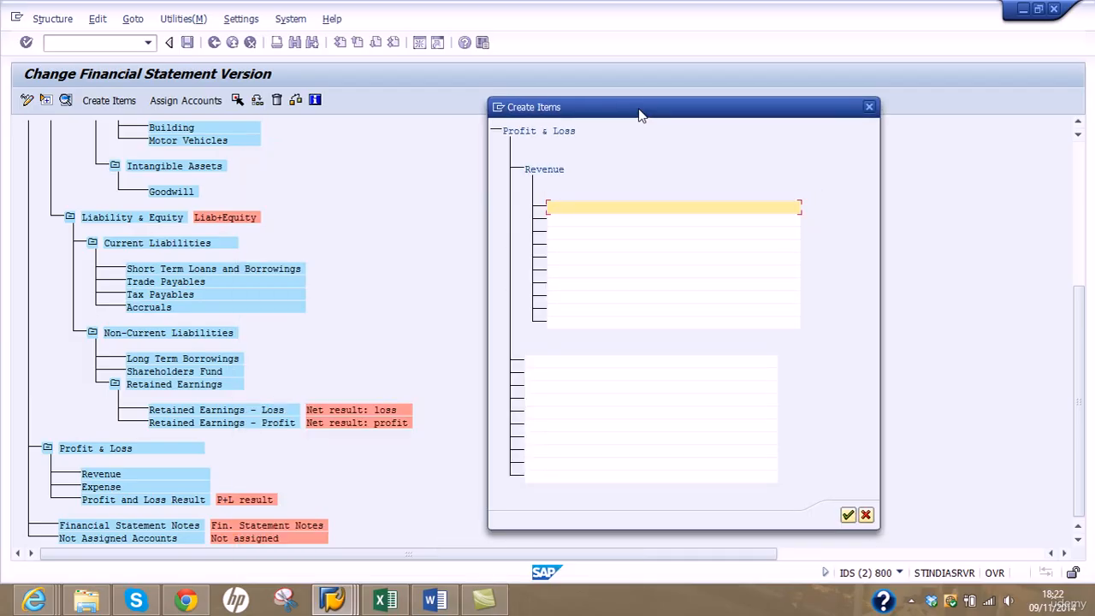
{"action": "type", "text": "Cost of Sales"}
{"action": "key", "text": "Down"}
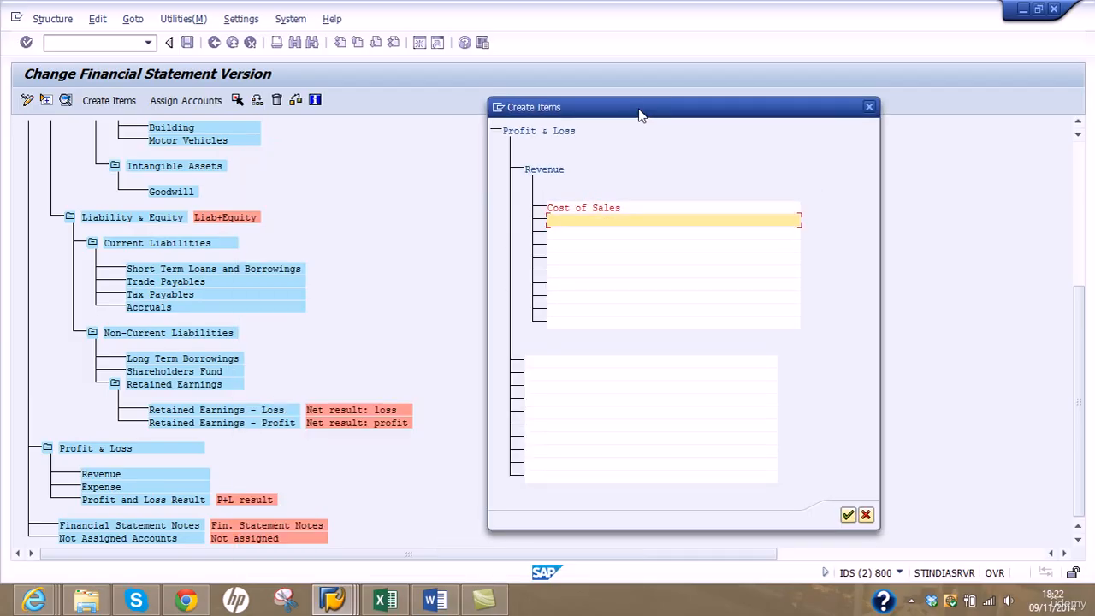
Step: Replace the first new Revenue item with Sales
{"action": "left_click", "coordinate": [641, 210]}
{"action": "left_click", "coordinate": [619, 209]}
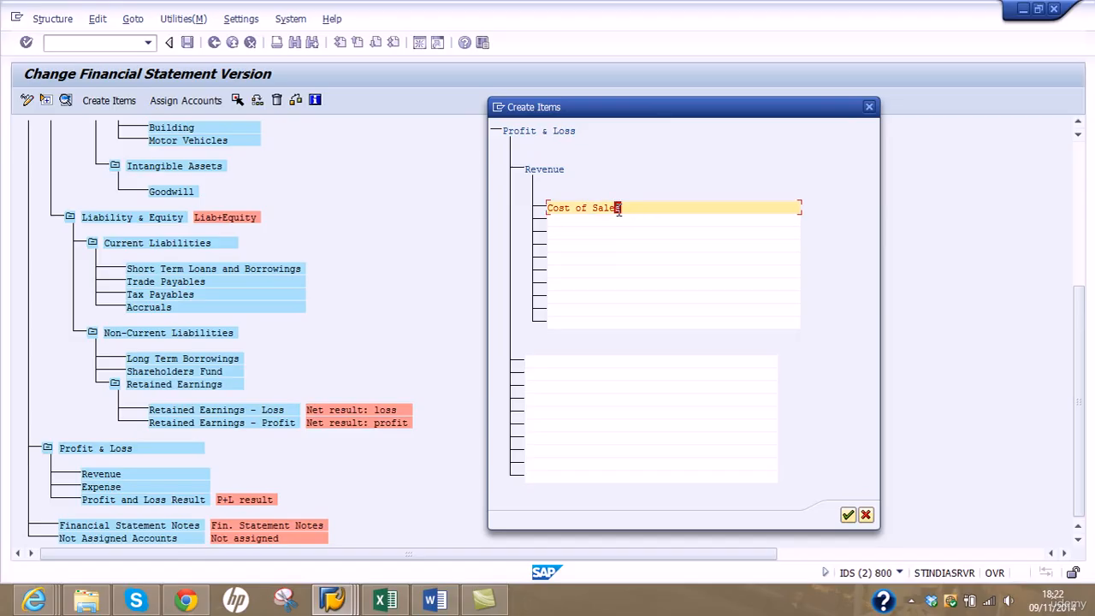
{"action": "left_click_drag", "start_coordinate": [620, 209], "coordinate": [551, 206]}
{"action": "key", "text": "Delete"}
{"action": "type", "text": "Sales"}
{"action": "key", "text": "Down"}
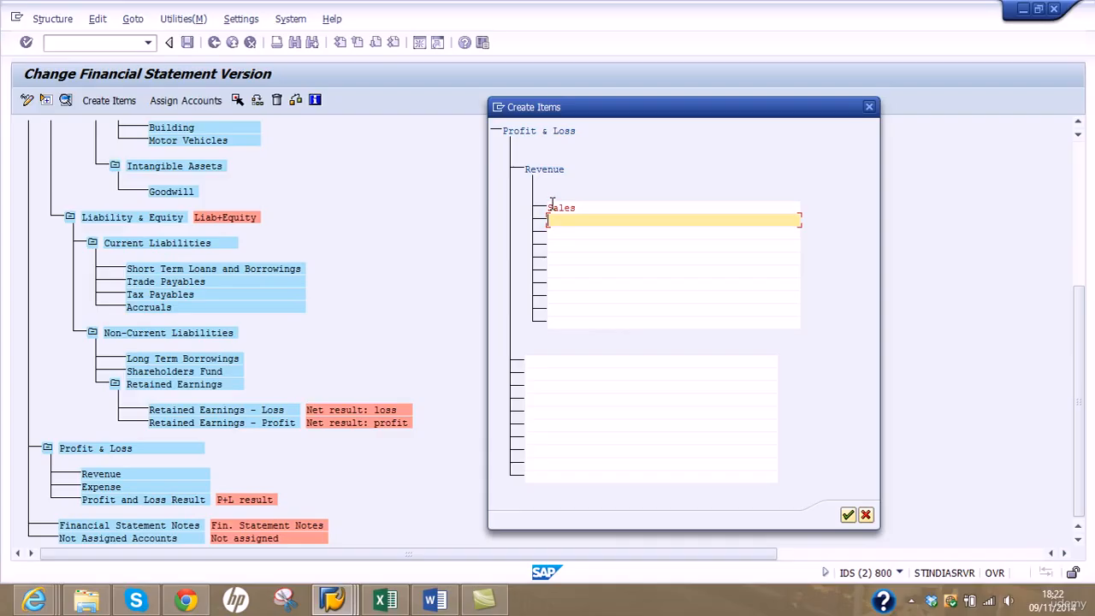
Step: Add Sales on Commission, Exchange Rate Gain and Cash Discount Revenue to the new Revenue items and create all four
{"action": "type", "text": "Sales on Commission"}
{"action": "key", "text": "Return"}
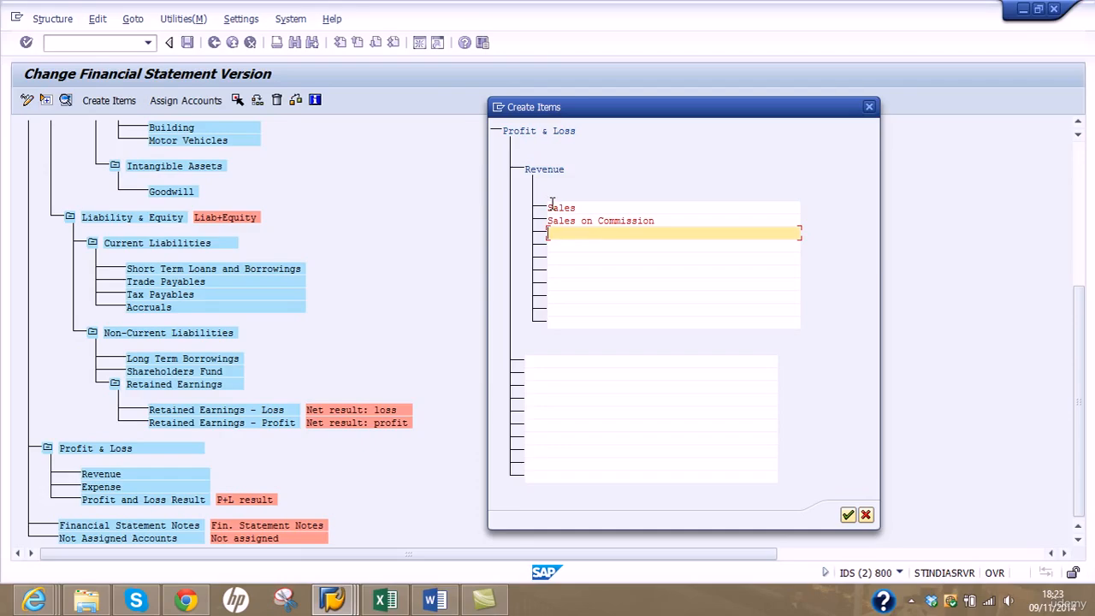
{"action": "type", "text": "Exchange Rate Gain"}
{"action": "key", "text": "Down"}
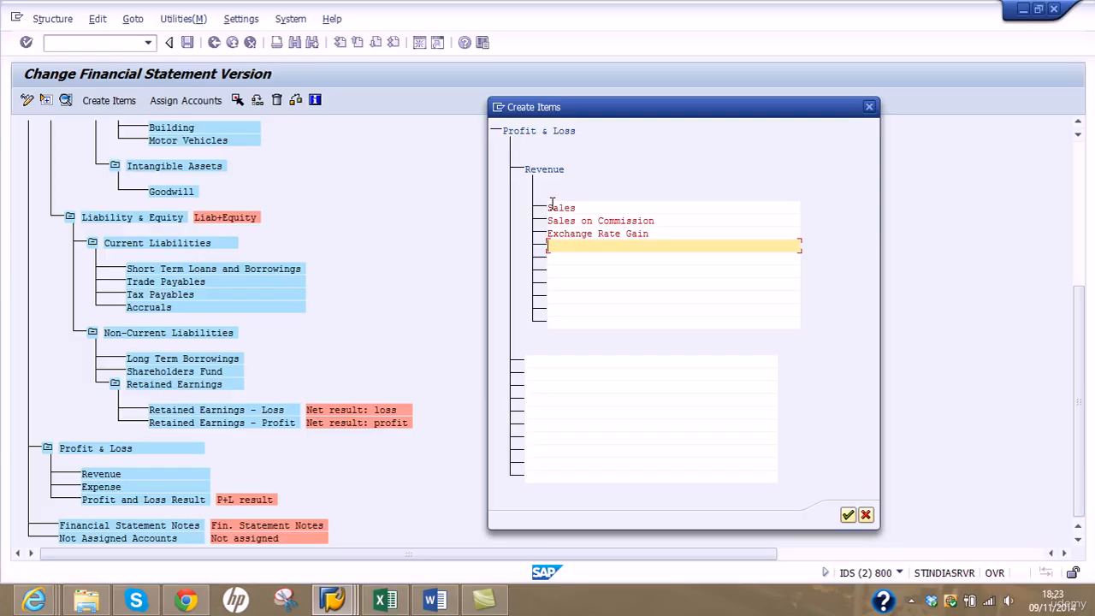
{"action": "type", "text": "Cash Discount Revenue"}
{"action": "left_click", "coordinate": [848, 515]}
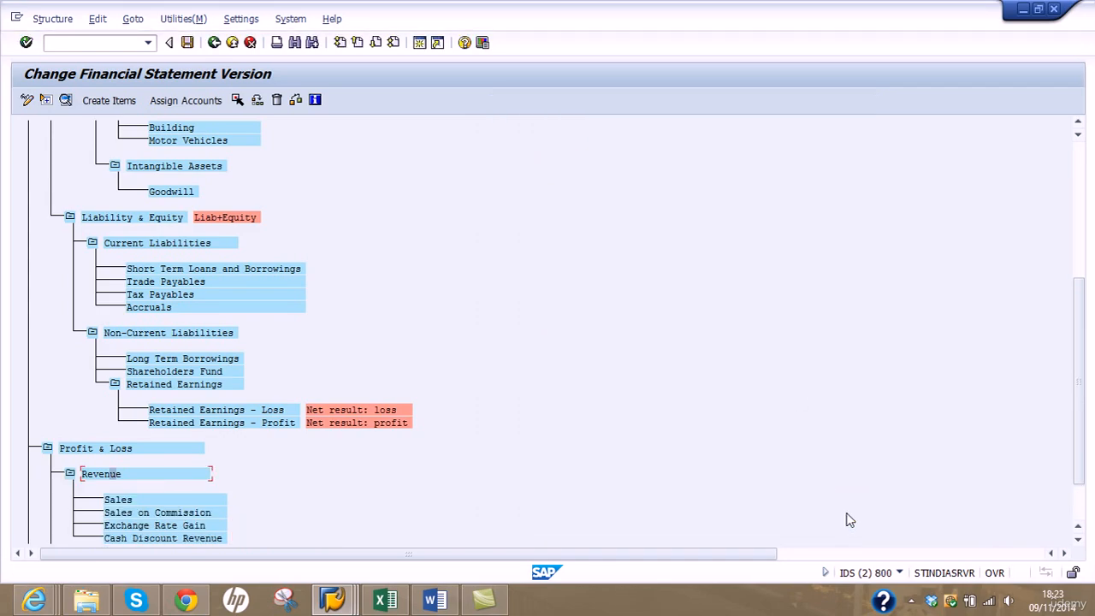
Step: Open the Chart of Accounts report (F.10) in a new session and run it for chart of accounts ZAU1
{"action": "left_click", "coordinate": [112, 42]}
{"action": "type", "text": "/of.10"}
{"action": "key", "text": "Return"}
{"action": "left_click", "coordinate": [221, 287]}
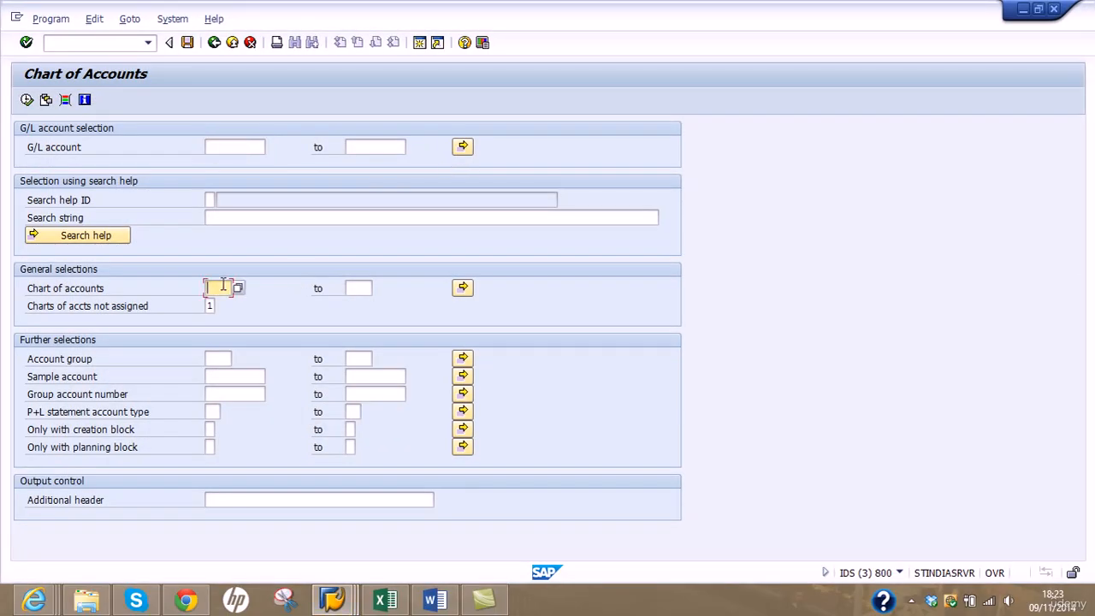
{"action": "type", "text": "2A01"}
{"action": "left_click", "coordinate": [28, 100]}
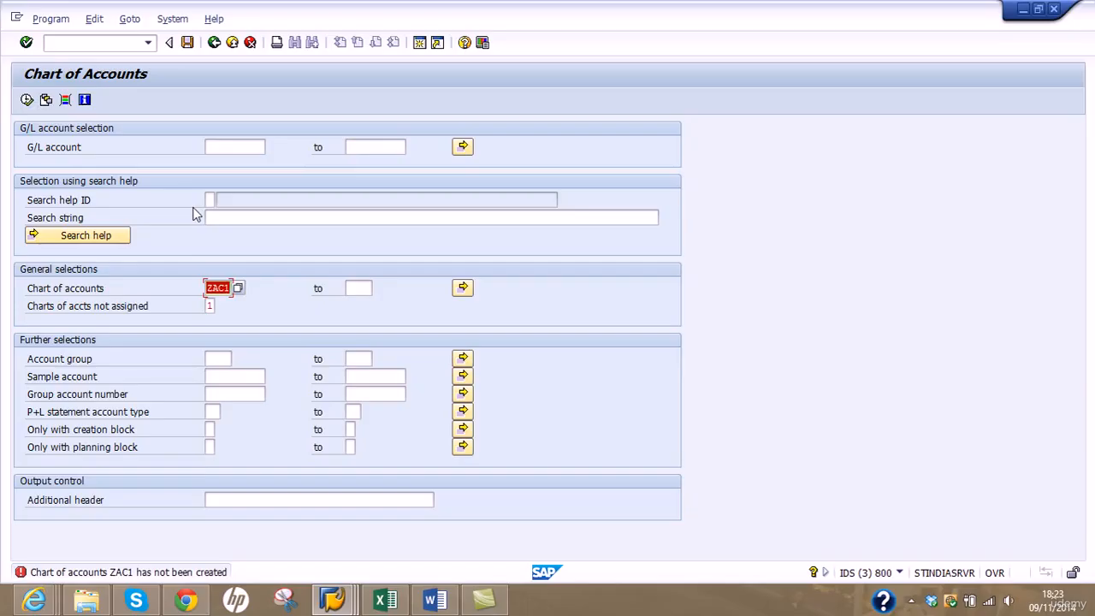
{"action": "type", "text": "ZAU1"}
{"action": "left_click", "coordinate": [27, 100]}
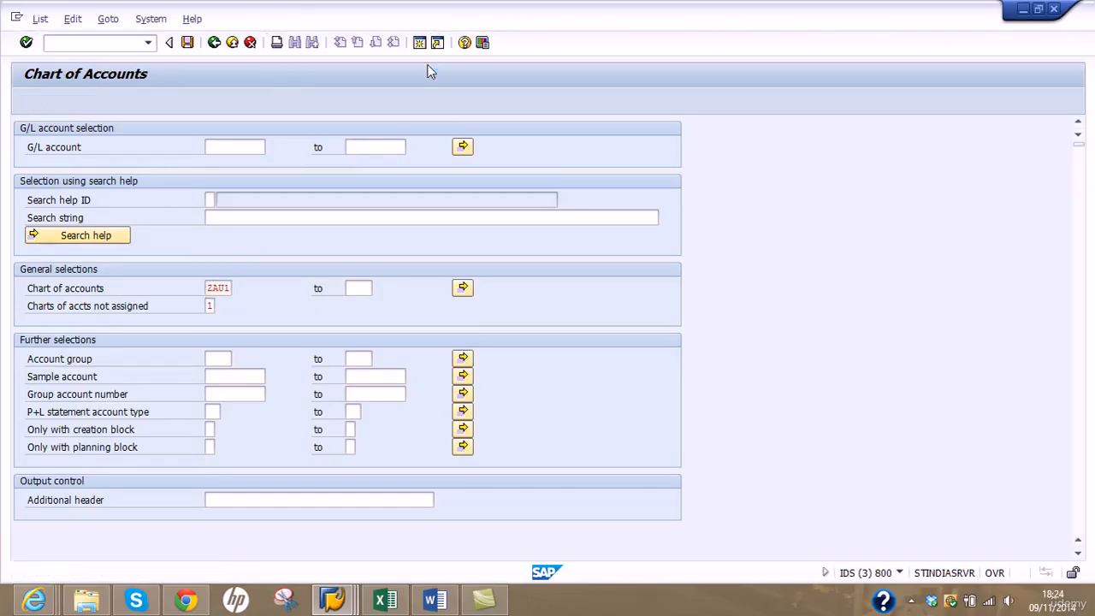
Step: Shrink the Chart of Accounts list window to a narrow full-height column beside the financial statement structure
{"action": "left_click", "coordinate": [1037, 9]}
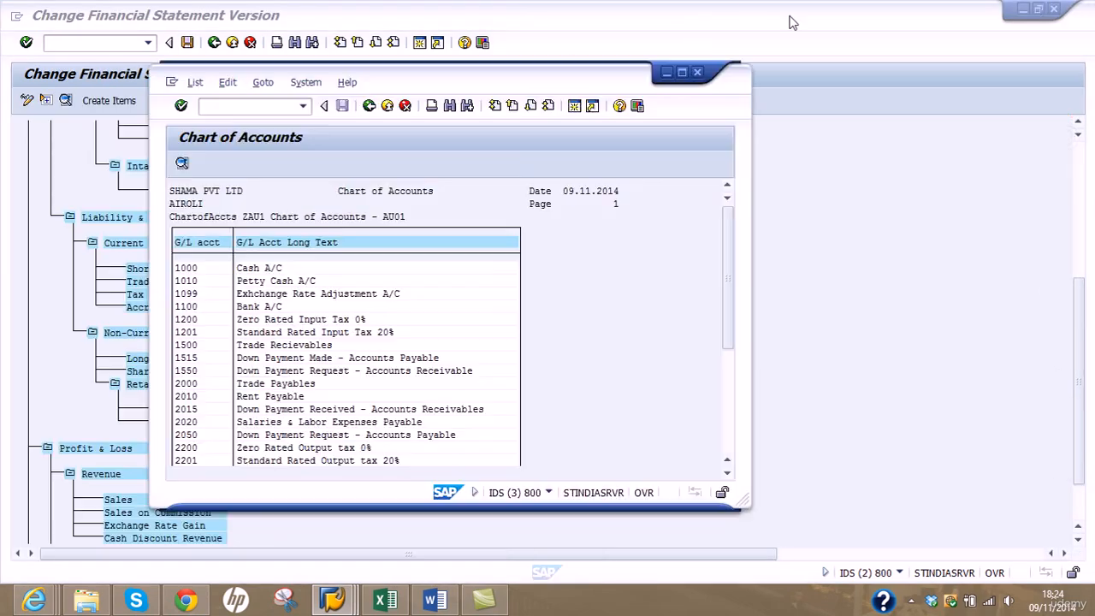
{"action": "left_click_drag", "start_coordinate": [614, 77], "coordinate": [957, 14]}
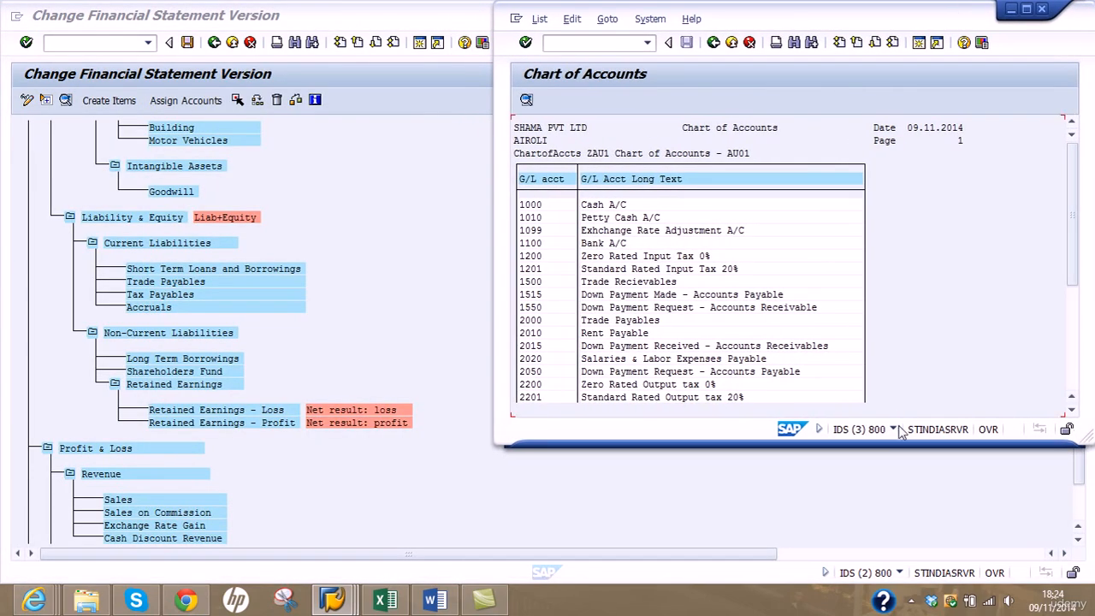
{"action": "left_click_drag", "start_coordinate": [898, 445], "coordinate": [905, 574]}
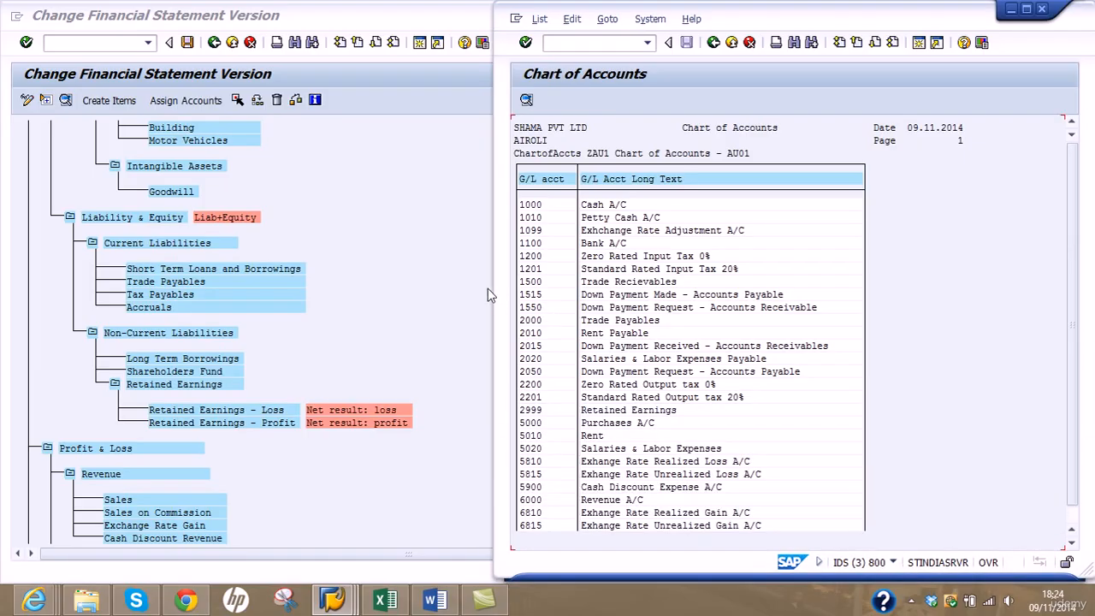
{"action": "left_click_drag", "start_coordinate": [491, 283], "coordinate": [644, 283]}
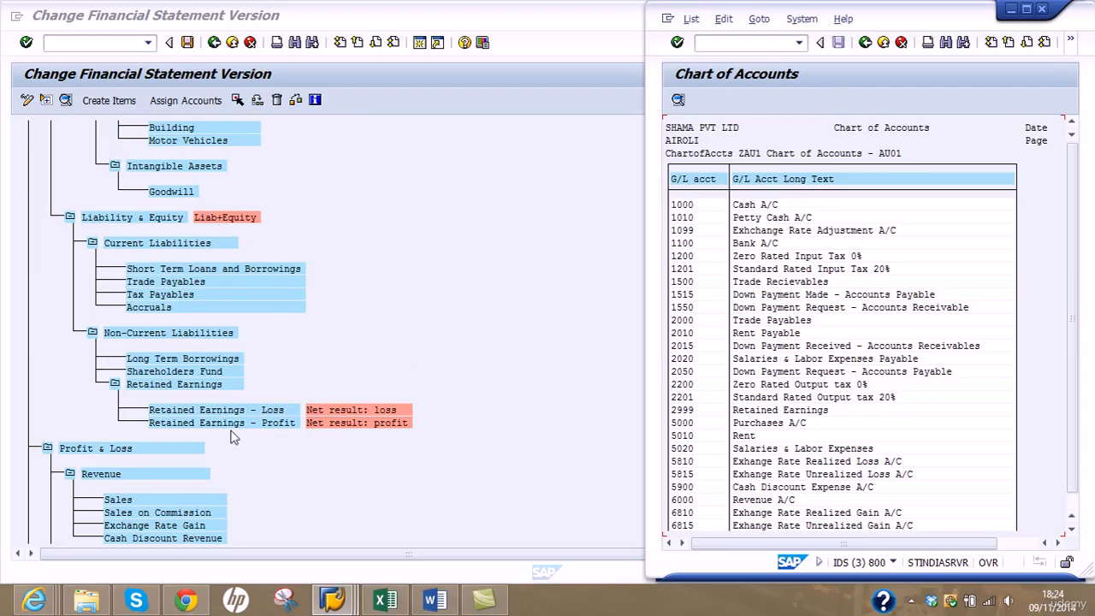
Step: Restore the Change Financial Statement Version window to a smaller size and place it next to the Chart of Accounts list
{"action": "left_click", "coordinate": [441, 328]}
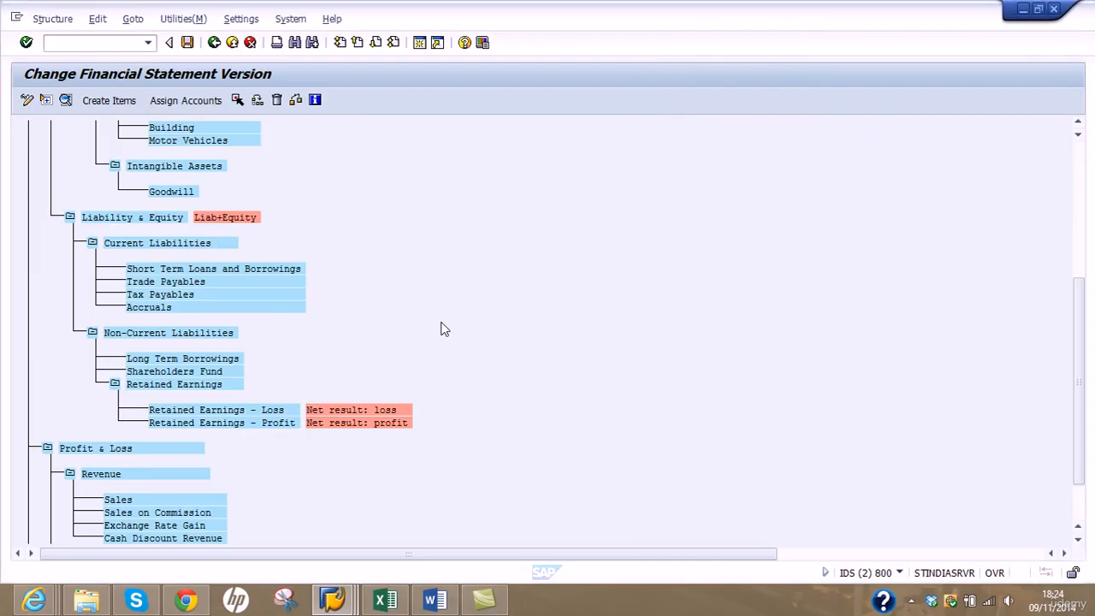
{"action": "left_click", "coordinate": [1042, 9]}
{"action": "left_click_drag", "start_coordinate": [889, 115], "coordinate": [304, 25]}
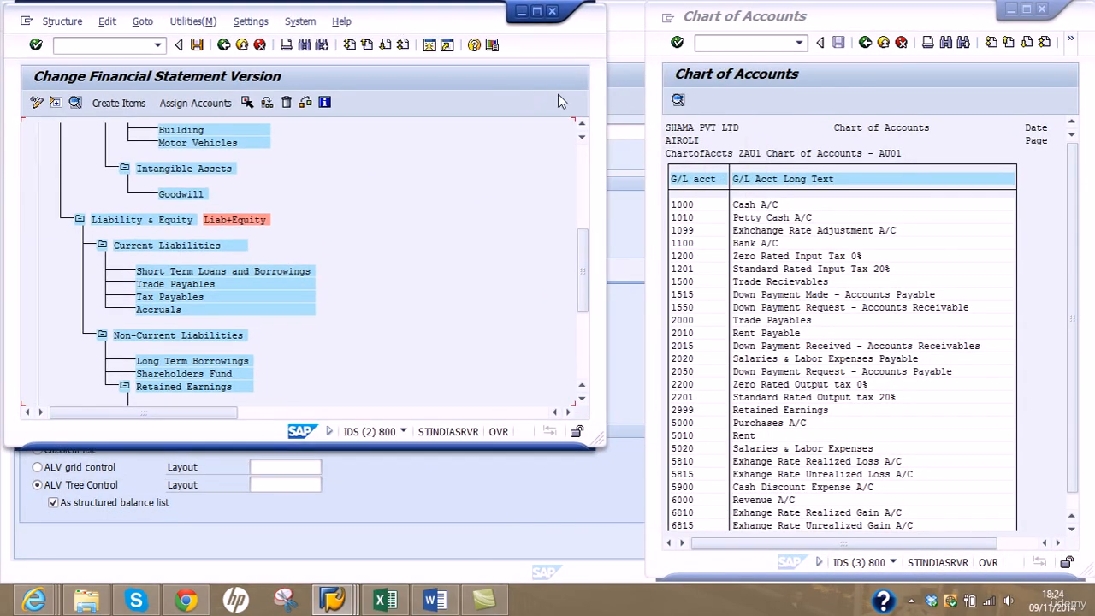
Step: Enlarge the Change Financial Statement Version window to fill the space beside the Chart of Accounts list, showing Profit & Loss and the expense accounts
{"action": "left_click_drag", "start_coordinate": [605, 91], "coordinate": [644, 90]}
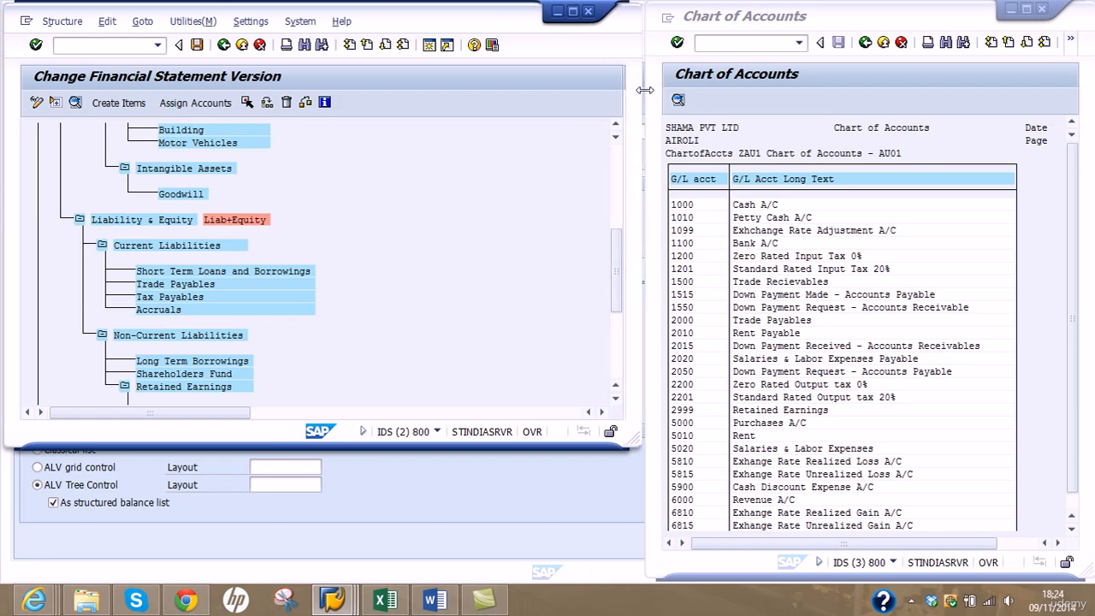
{"action": "left_click_drag", "start_coordinate": [366, 447], "coordinate": [366, 574]}
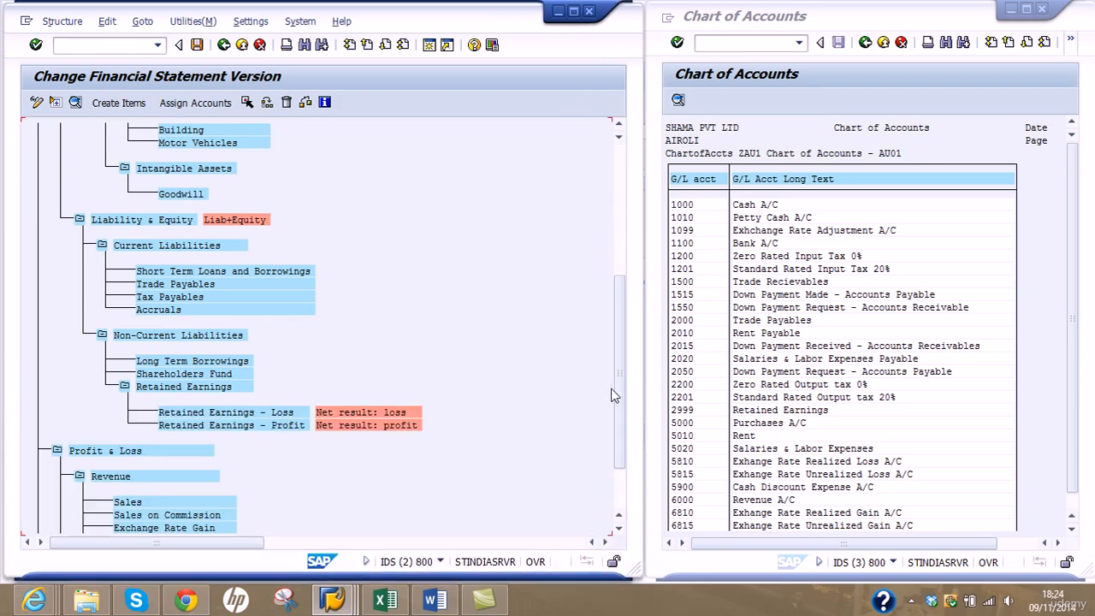
{"action": "left_click_drag", "start_coordinate": [617, 394], "coordinate": [634, 486]}
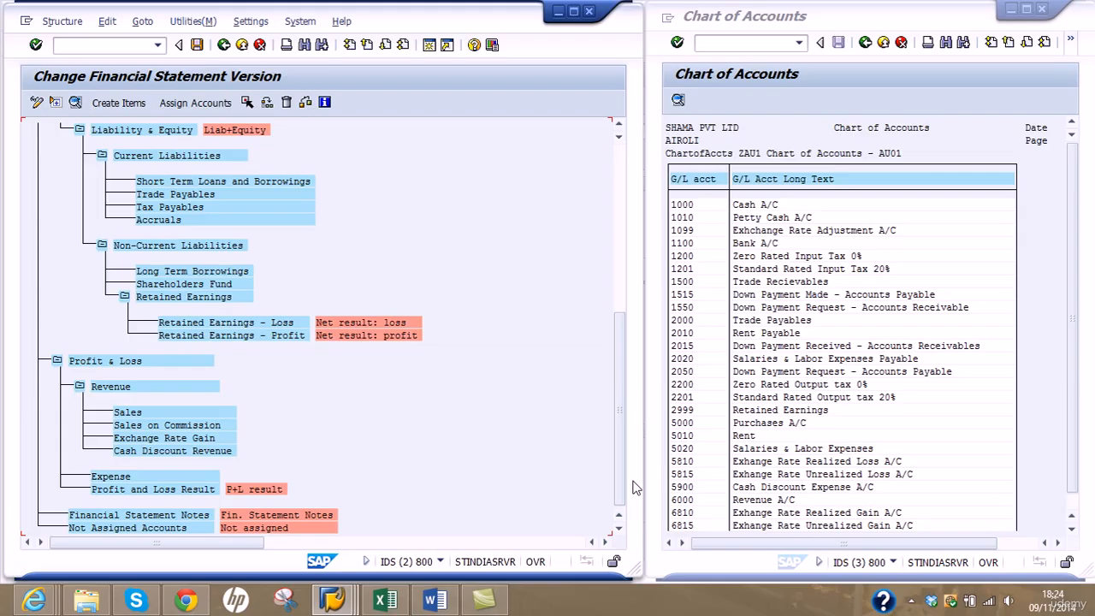
{"action": "left_click_drag", "start_coordinate": [1072, 355], "coordinate": [1069, 390]}
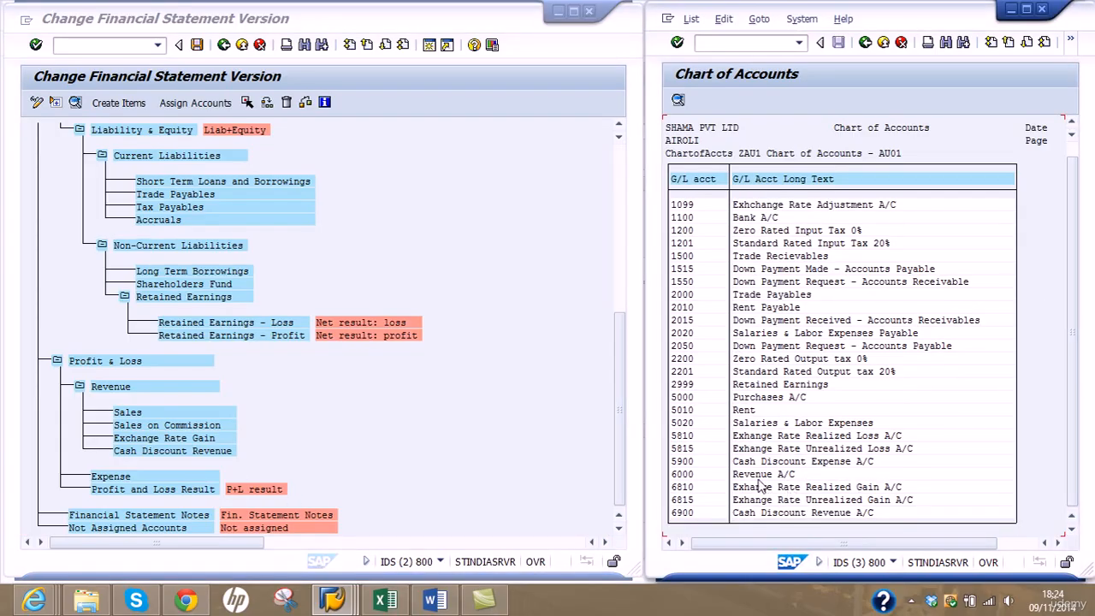
Step: Start creating items under Expense in Profit & Loss and move the Create Items dialog higher over the structure
{"action": "left_click", "coordinate": [128, 479]}
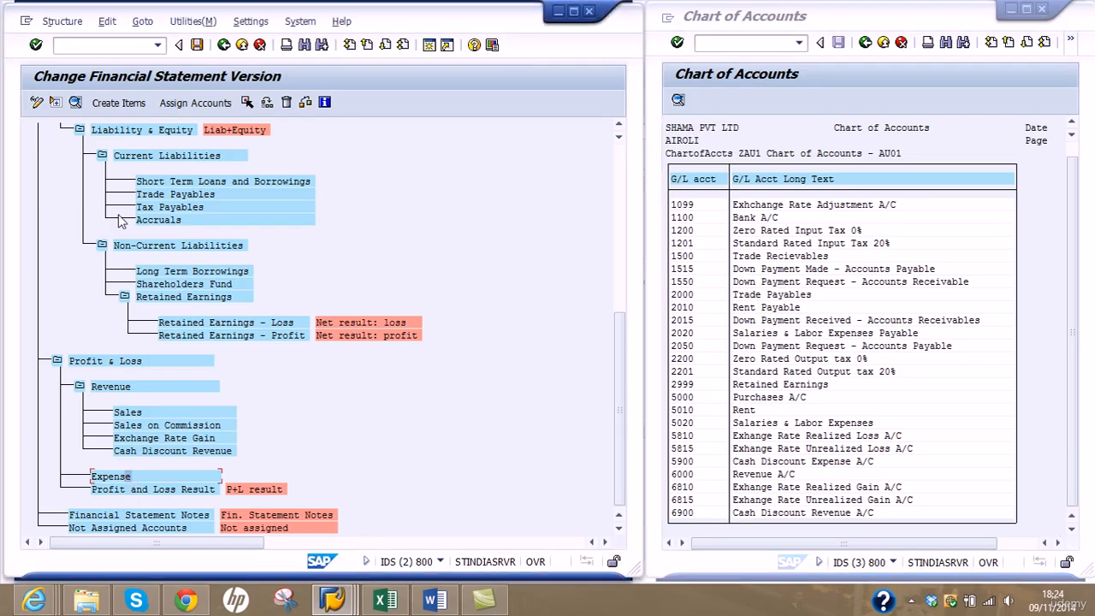
{"action": "left_click", "coordinate": [118, 104]}
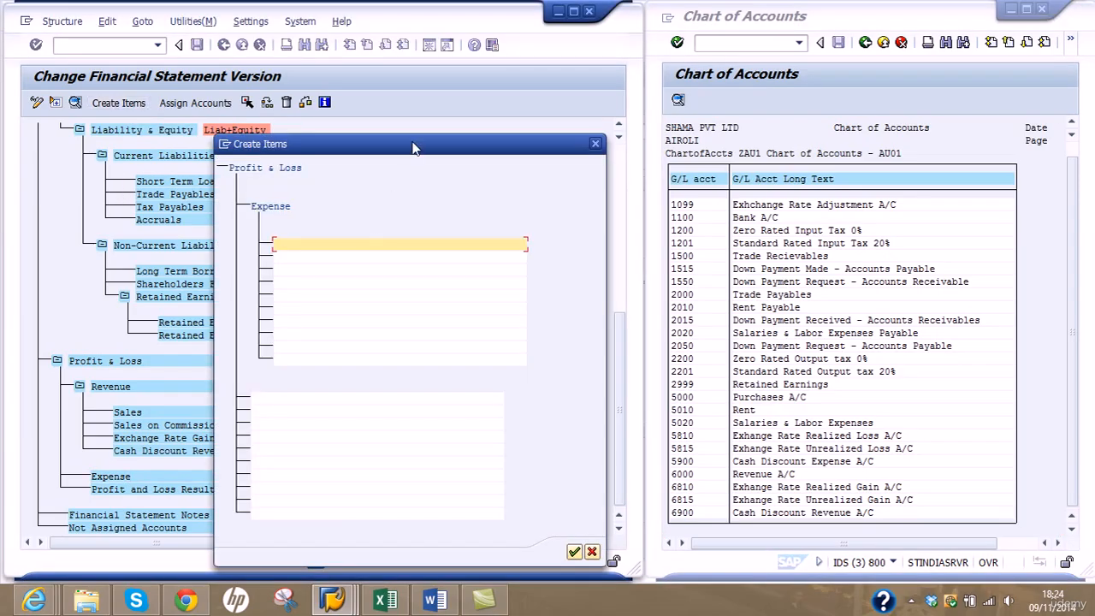
{"action": "left_click_drag", "start_coordinate": [409, 146], "coordinate": [459, 80]}
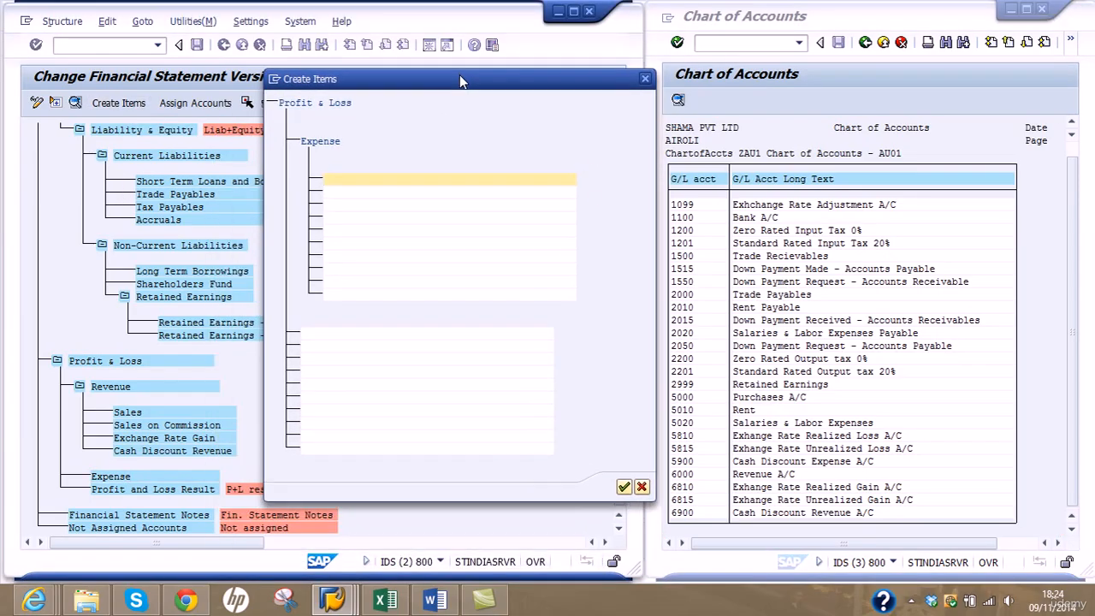
Step: Enter Administrative Expense and Operative Expense as the first two new items under Expense
{"action": "left_click", "coordinate": [432, 189]}
{"action": "left_click", "coordinate": [432, 178]}
{"action": "type", "text": "Administrave"}
{"action": "key", "text": "BackSpace"}
{"action": "key", "text": "BackSpace"}
{"action": "key", "text": "BackSpace"}
{"action": "type", "text": "t"}
{"action": "key", "text": "BackSpace"}
{"action": "type", "text": "ative "}
{"action": "type", "text": "& "}
{"action": "type", "text": "G"}
{"action": "key", "text": "BackSpace"}
{"action": "key", "text": "BackSpace"}
{"action": "key", "text": "BackSpace"}
{"action": "type", "text": "Expense"}
{"action": "key", "text": "Return"}
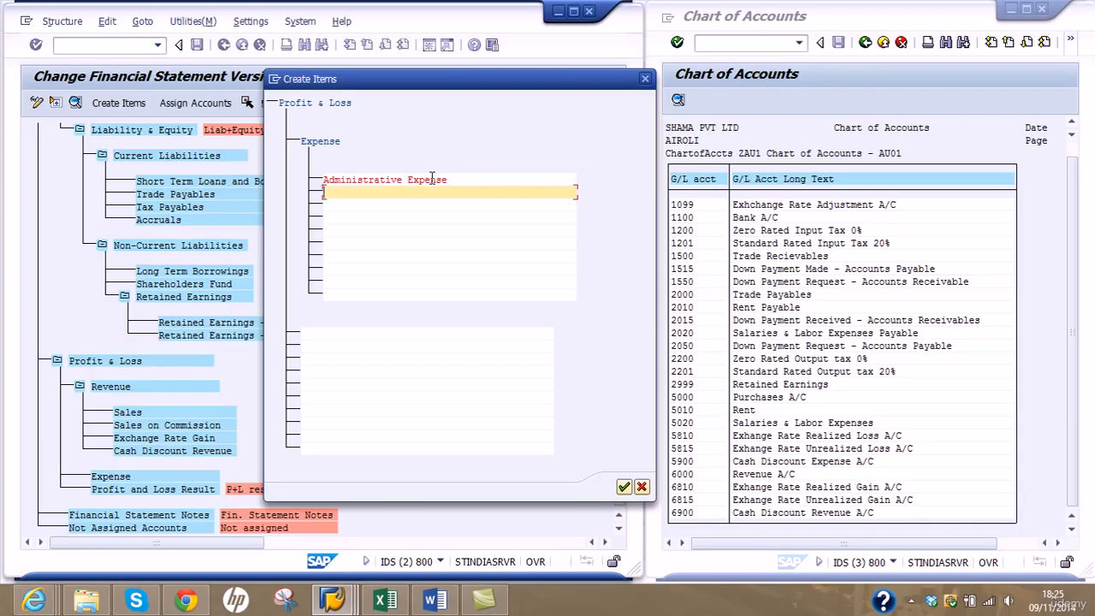
{"action": "type", "text": "Operative Expense"}
{"action": "key", "text": "Return"}
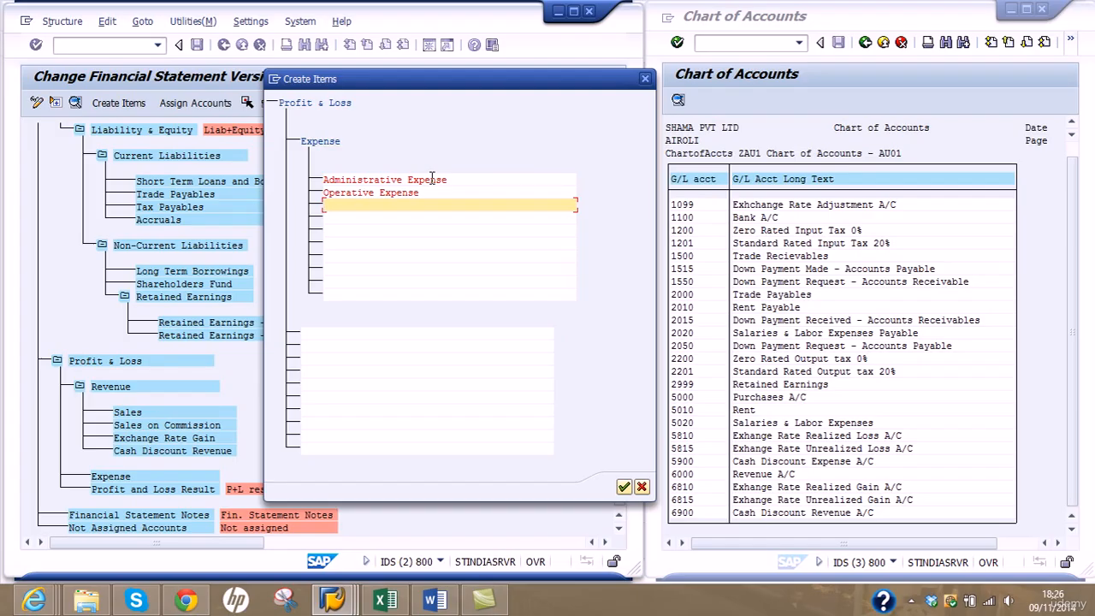
Step: Add Cost of Sales, Exchange Rate Loss and Cash Discount Expense as items under Expense and save the financial statement version
{"action": "type", "text": "Cost of Sales"}
{"action": "left_click", "coordinate": [457, 218]}
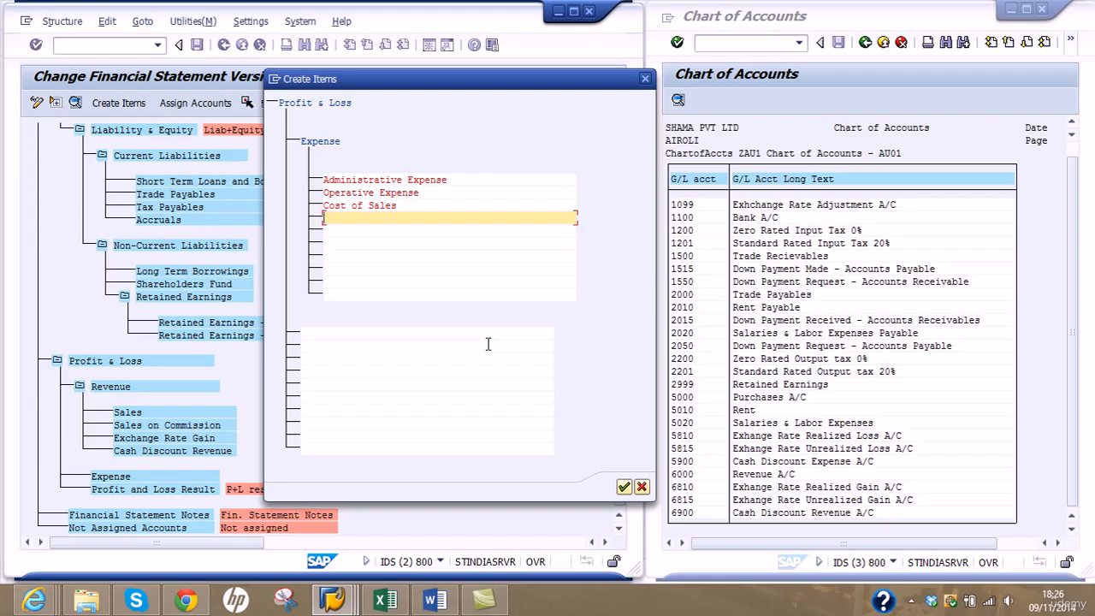
{"action": "type", "text": "Exchange Rate Loss"}
{"action": "key", "text": "Down"}
{"action": "type", "text": "Cash D"}
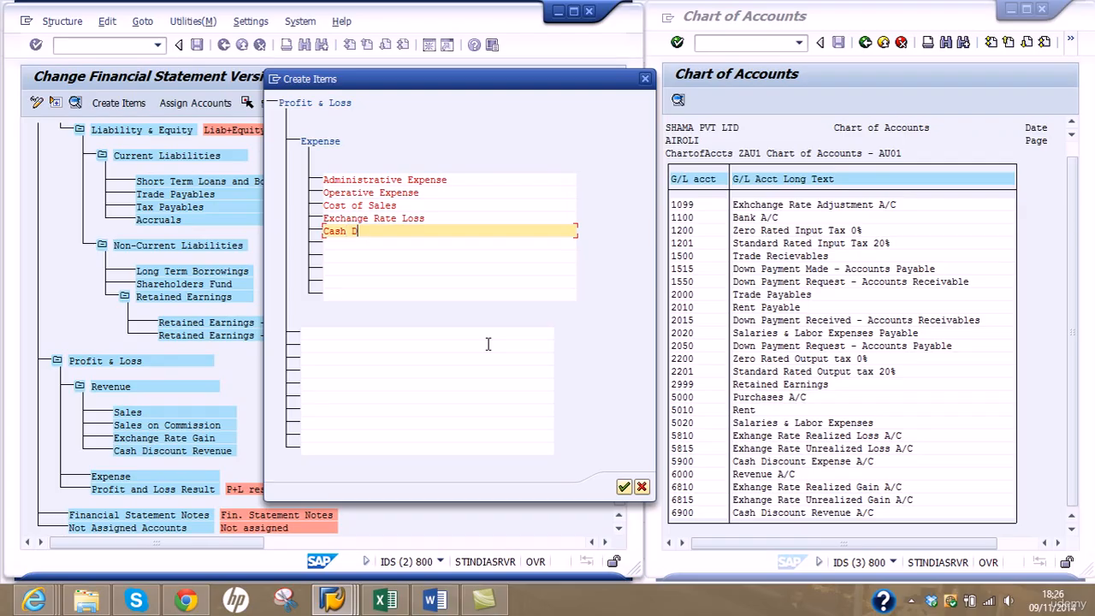
{"action": "type", "text": "iscount Expense"}
{"action": "left_click", "coordinate": [623, 487]}
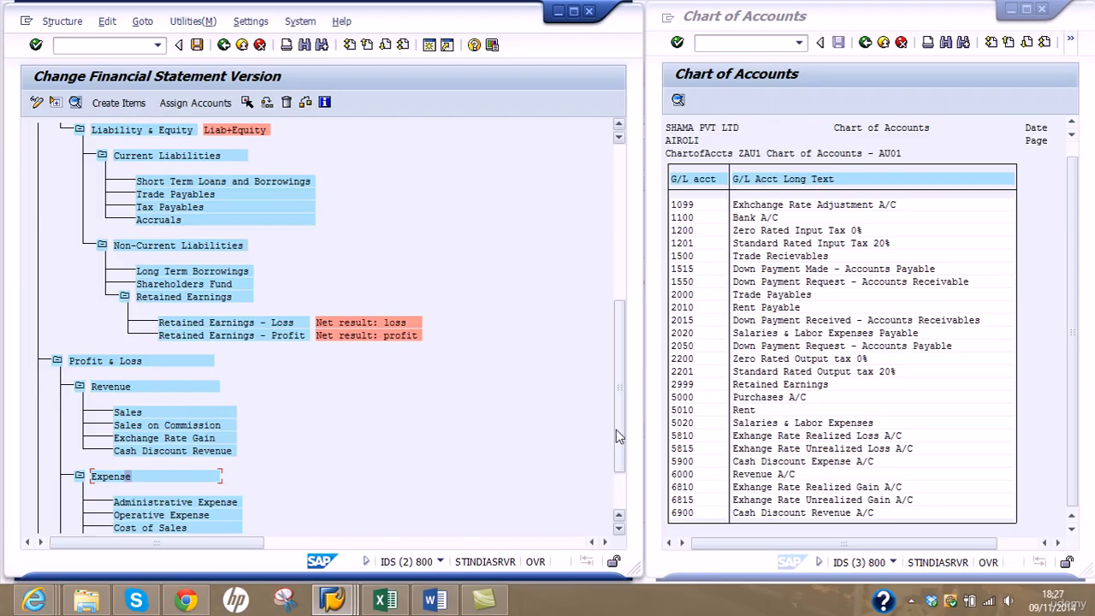
{"action": "left_click_drag", "start_coordinate": [616, 429], "coordinate": [617, 471]}
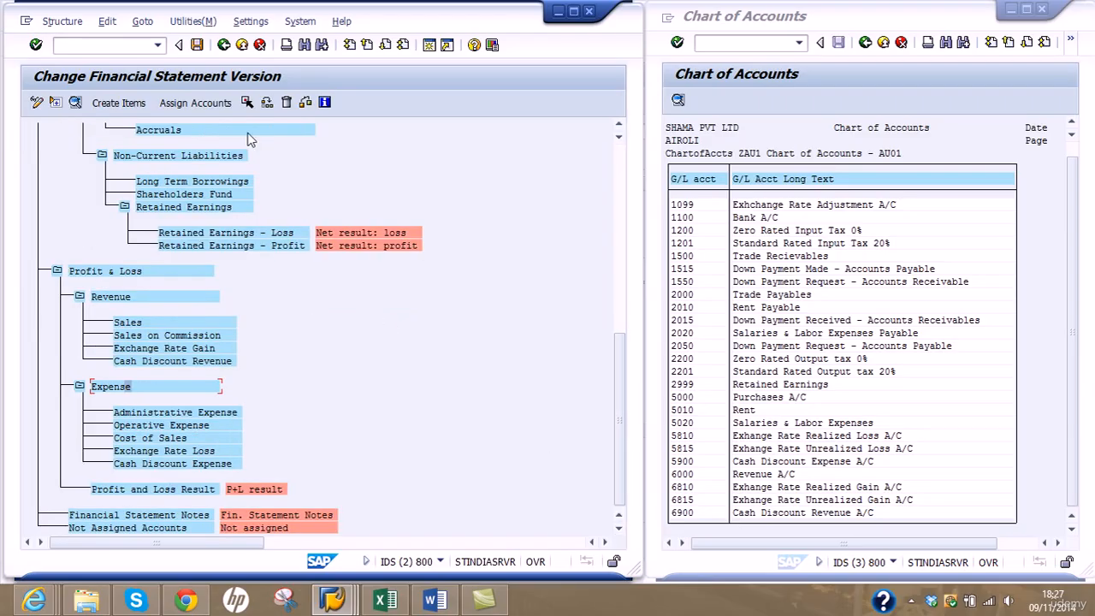
{"action": "left_click", "coordinate": [196, 46]}
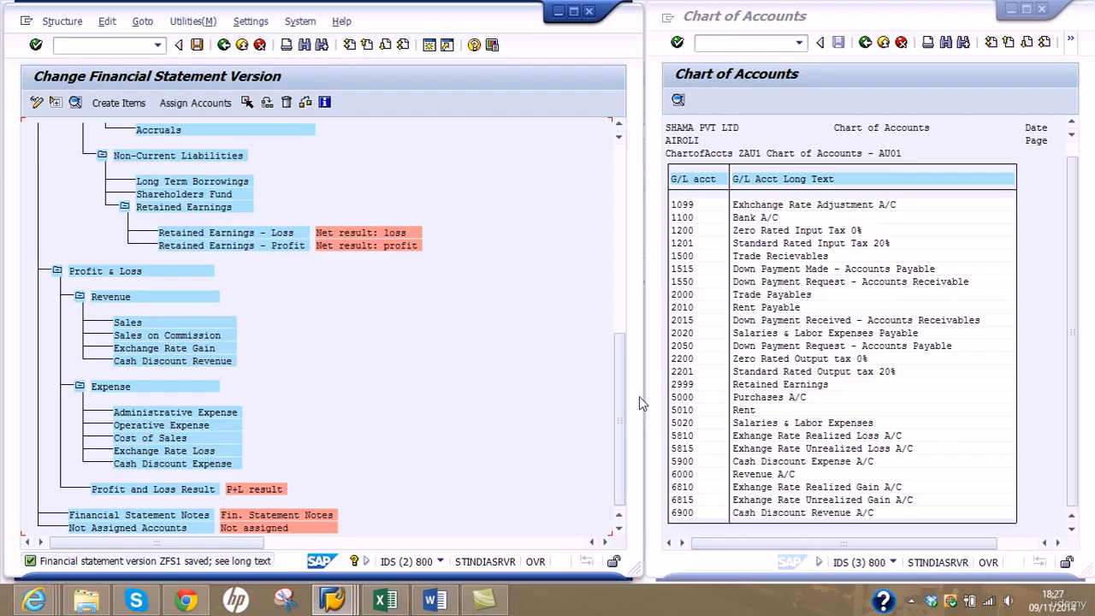
Step: Create an item named Exchange Rate Adjustment directly under Assets in the balance sheet
{"action": "left_click_drag", "start_coordinate": [608, 203], "coordinate": [608, 201]}
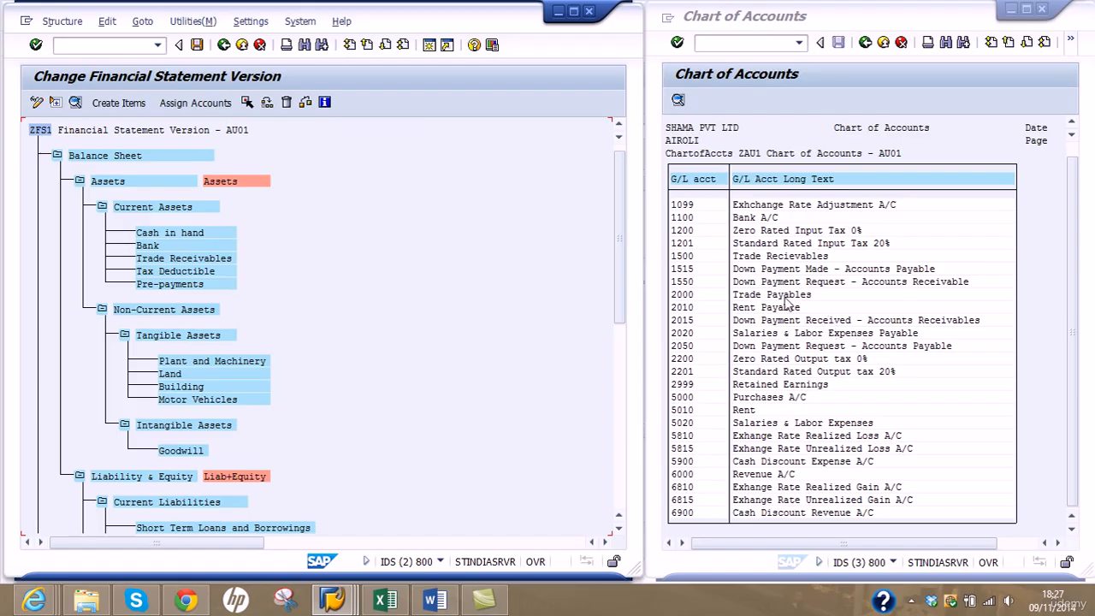
{"action": "left_click", "coordinate": [741, 206]}
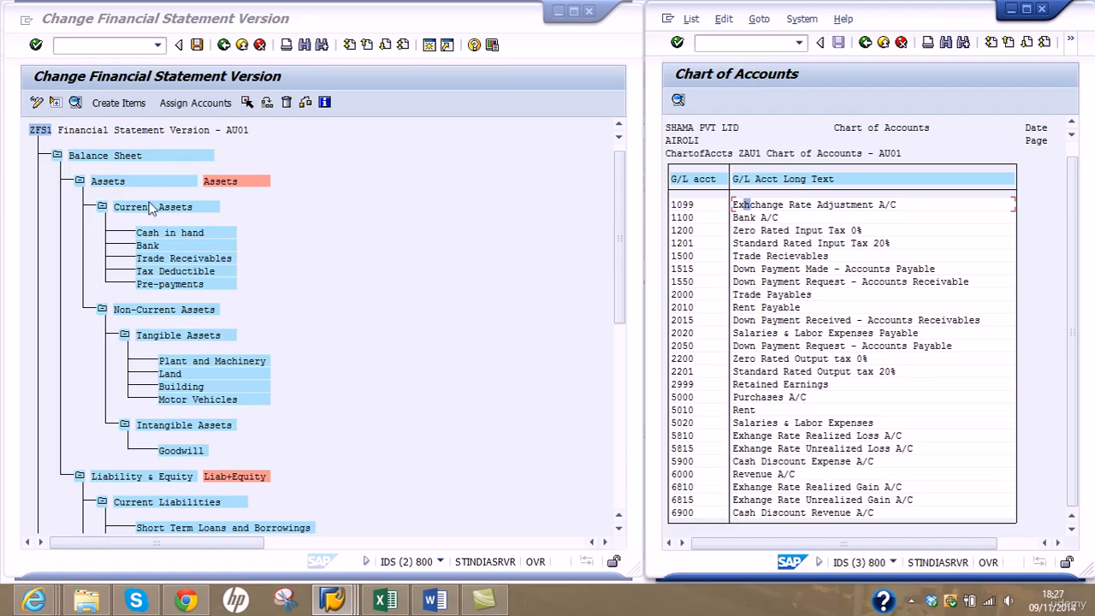
{"action": "left_click", "coordinate": [104, 183]}
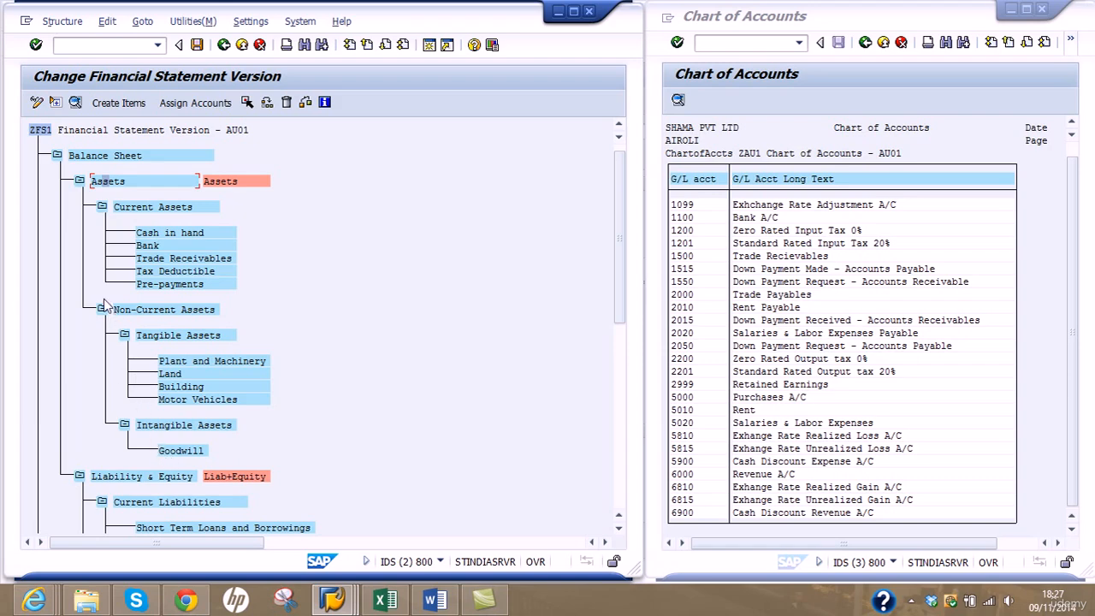
{"action": "left_click", "coordinate": [130, 110]}
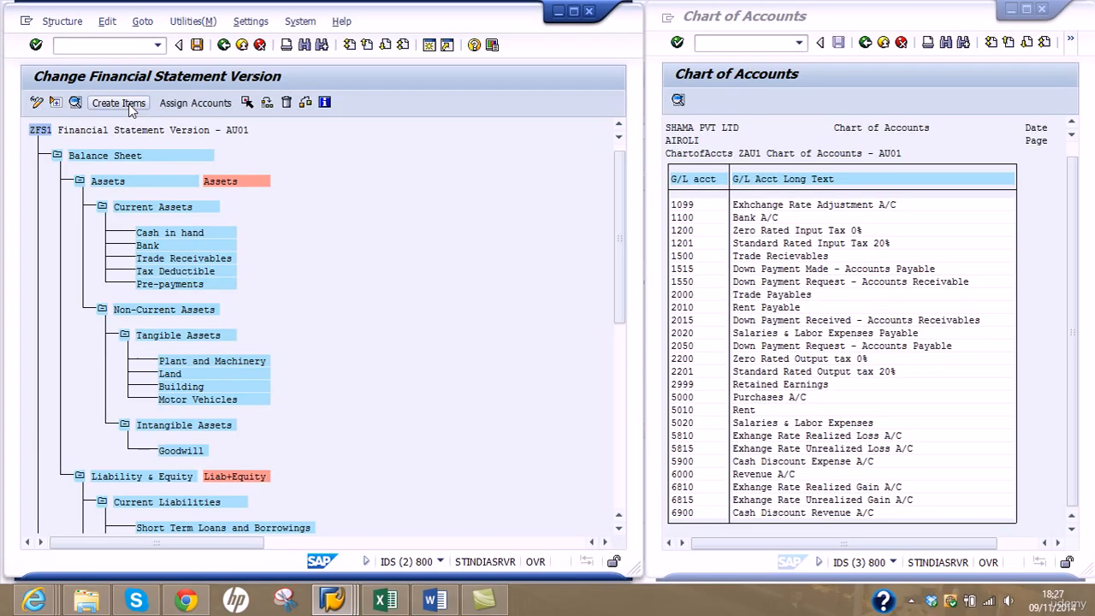
{"action": "type", "text": "E"}
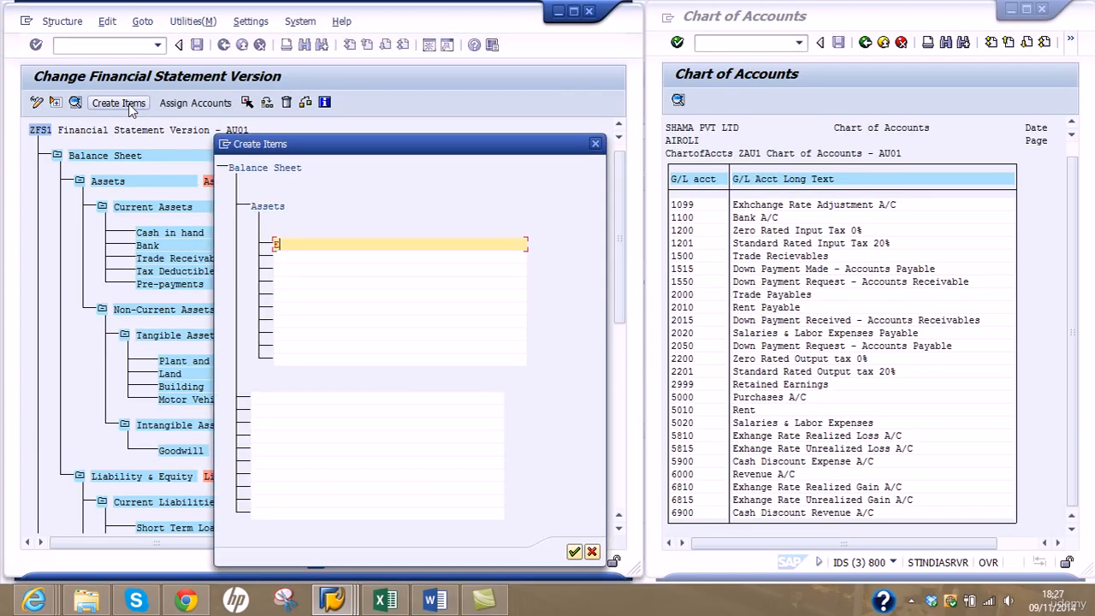
{"action": "type", "text": "xchange Rate Adjustemen"}
{"action": "key", "text": "BackSpace"}
{"action": "key", "text": "BackSpace"}
{"action": "key", "text": "BackSpace"}
{"action": "key", "text": "BackSpace"}
{"action": "type", "text": "ment"}
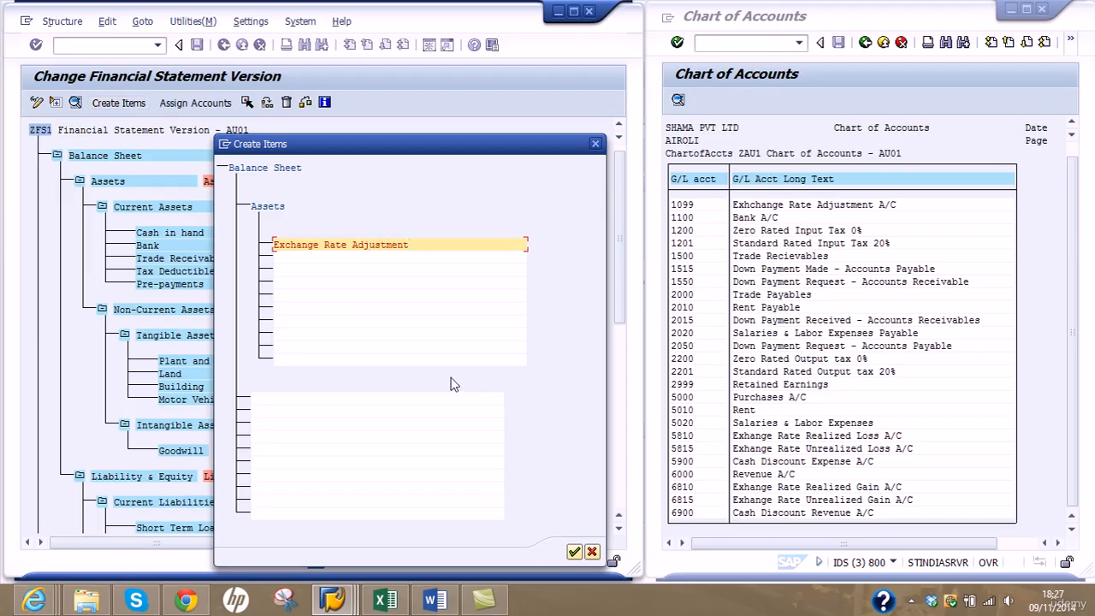
{"action": "left_click", "coordinate": [574, 552]}
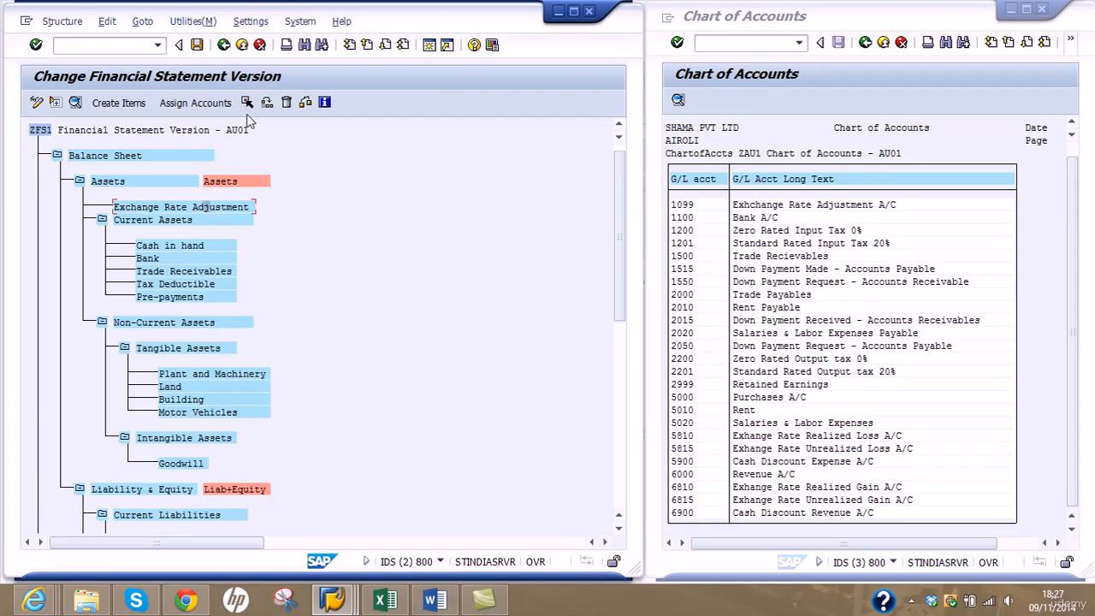
Step: Reassign the Exchange Rate Adjustment node to the same level as Non-Current Assets and save the financial statement version
{"action": "left_click", "coordinate": [206, 207]}
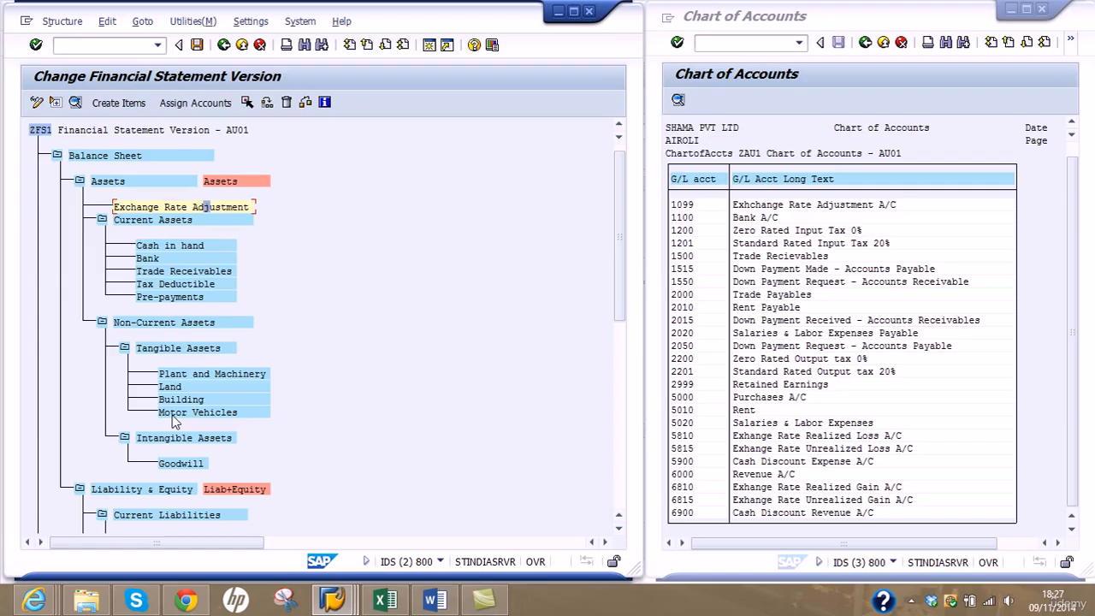
{"action": "left_click", "coordinate": [141, 323]}
{"action": "left_click", "coordinate": [266, 102]}
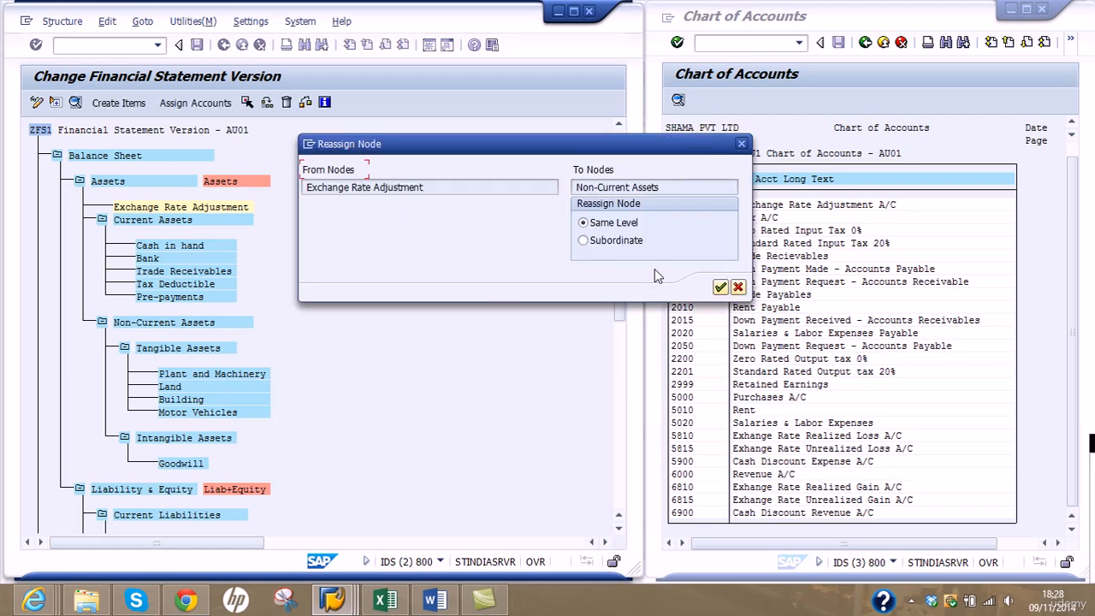
{"action": "left_click", "coordinate": [721, 287]}
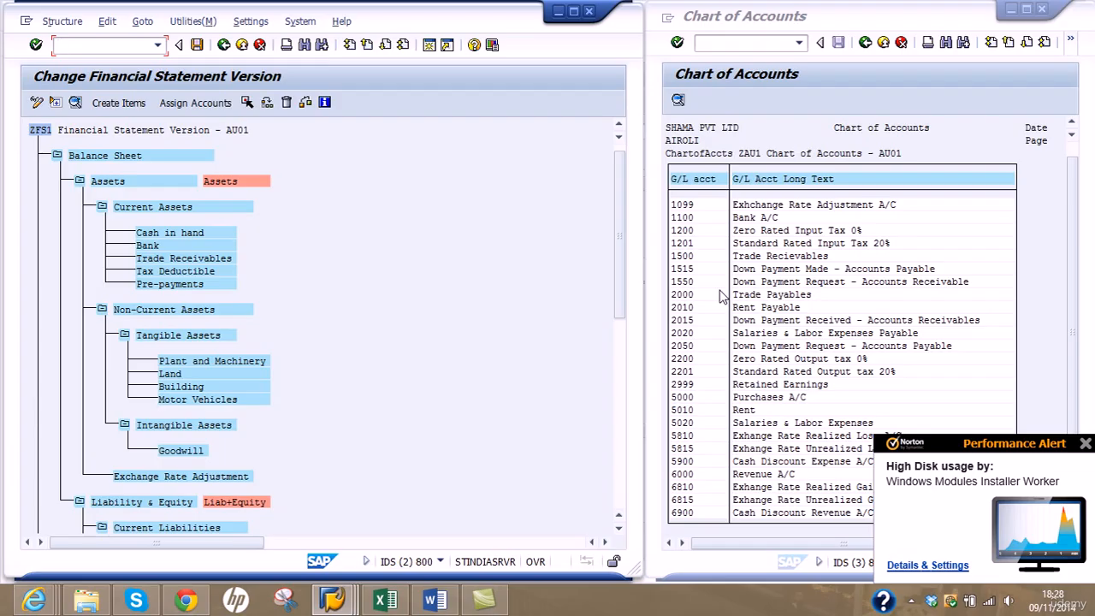
{"action": "left_click", "coordinate": [1085, 444]}
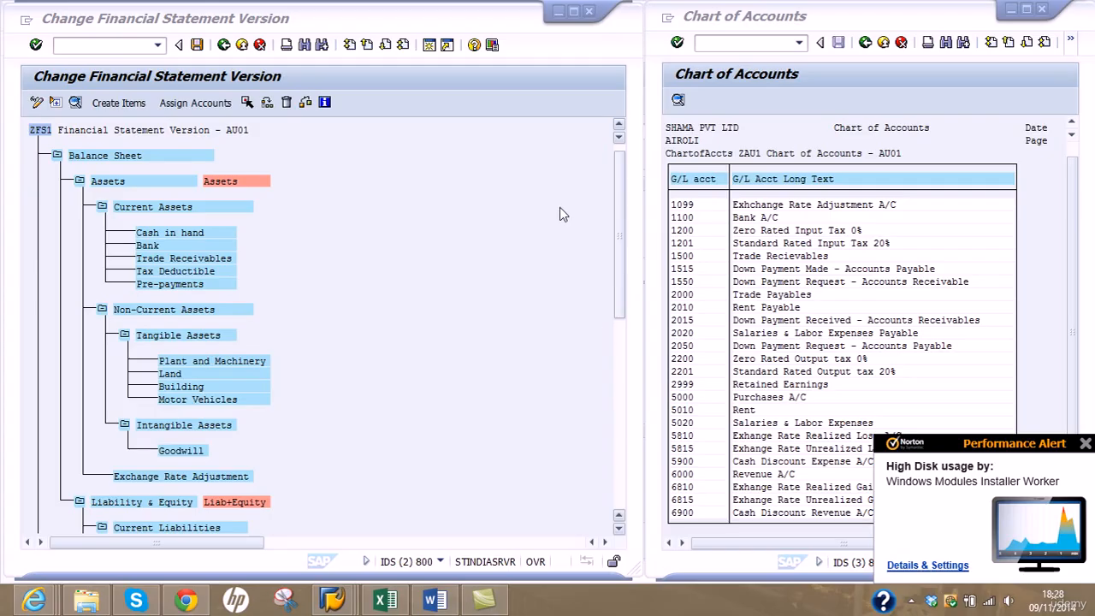
{"action": "left_click", "coordinate": [1085, 444]}
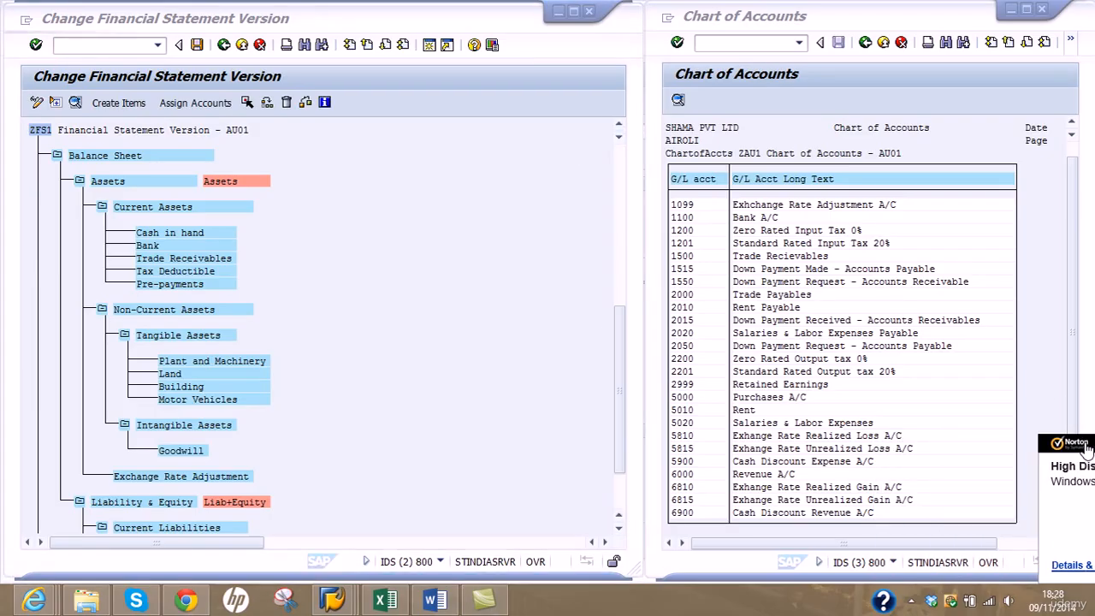
{"action": "scroll", "coordinate": [575, 165], "scroll_direction": "down", "scroll_amount": 10}
{"action": "left_click", "coordinate": [196, 46]}
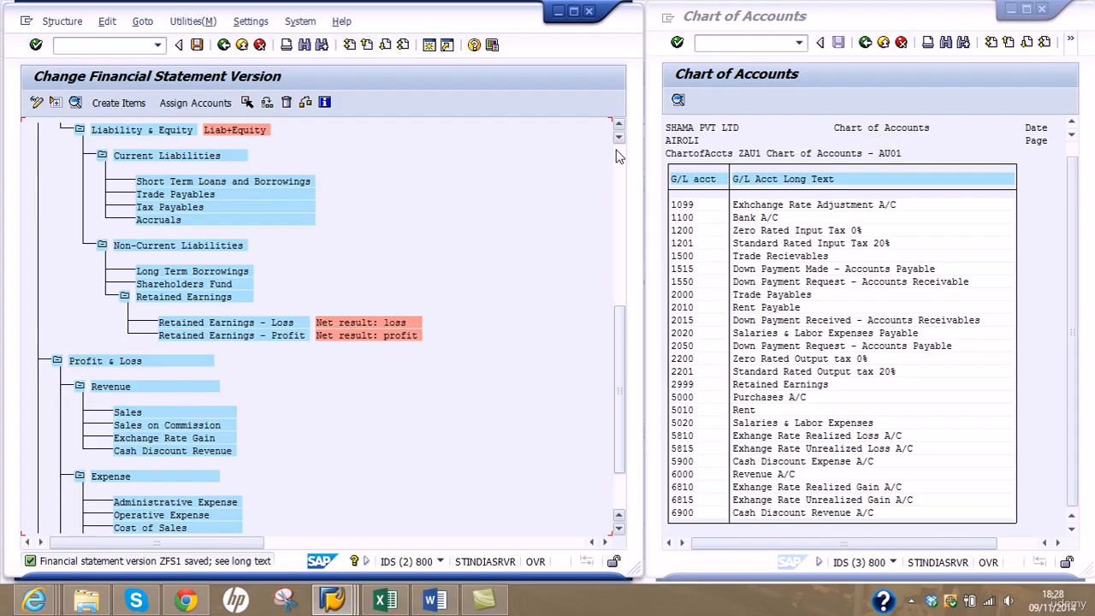
Step: Assign accounts 1000 to 1010 to the Cash in hand item with both debit and credit enabled
{"action": "left_click_drag", "start_coordinate": [620, 363], "coordinate": [620, 154]}
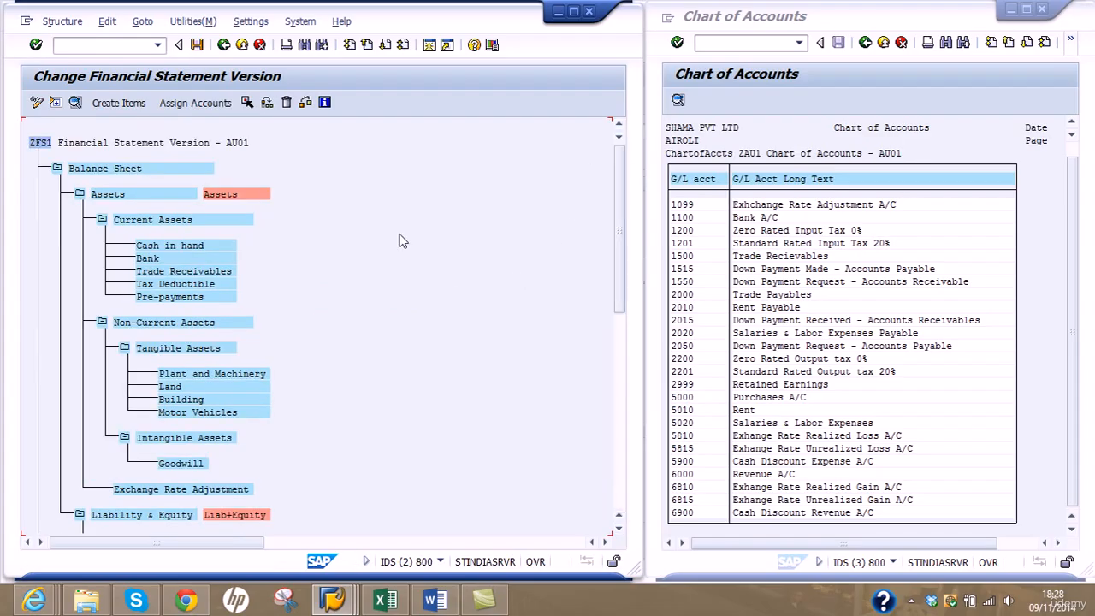
{"action": "left_click", "coordinate": [188, 248]}
{"action": "left_click", "coordinate": [1071, 122]}
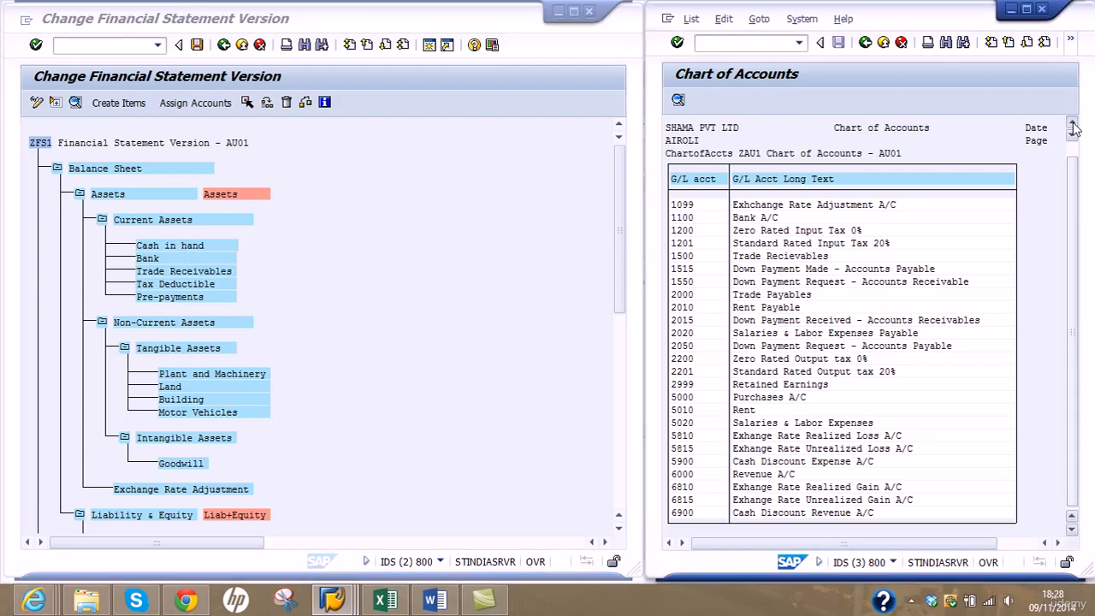
{"action": "left_click", "coordinate": [1071, 123]}
{"action": "left_click", "coordinate": [1071, 123]}
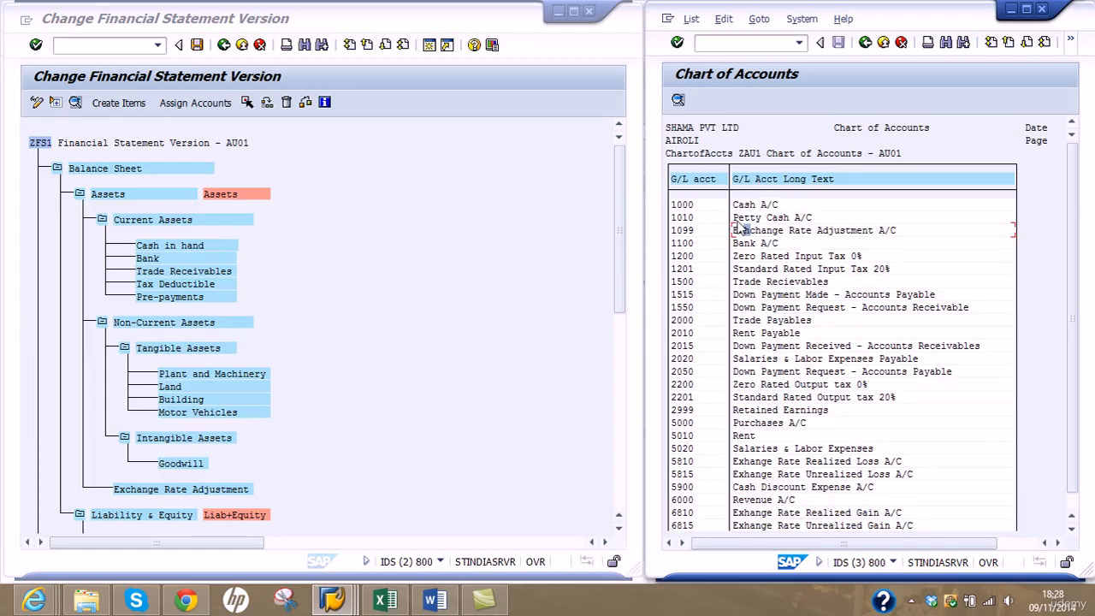
{"action": "left_click_drag", "start_coordinate": [741, 228], "coordinate": [193, 245]}
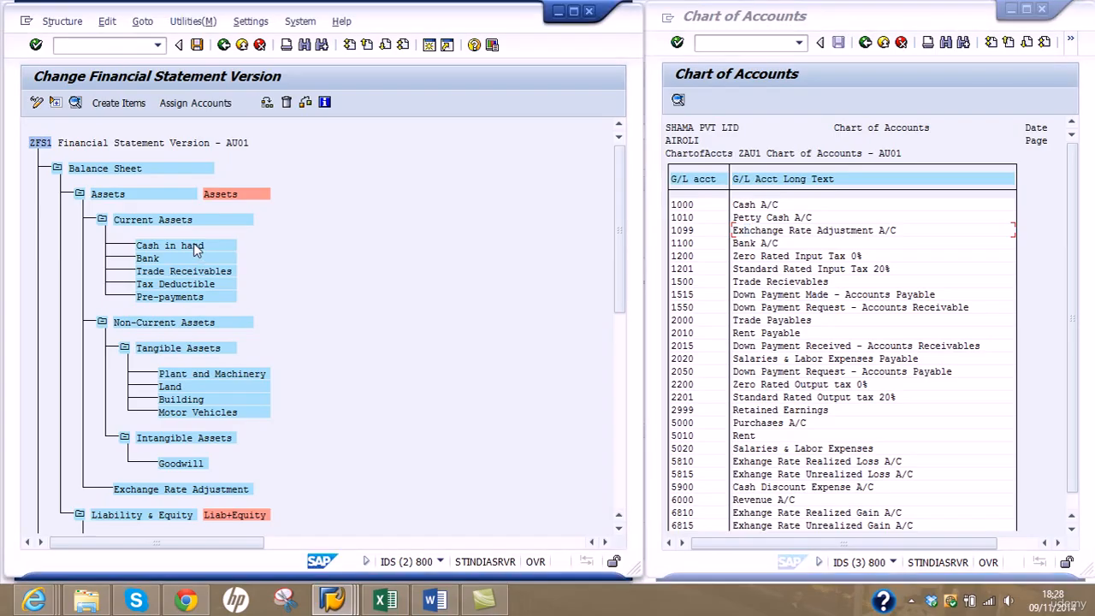
{"action": "left_click", "coordinate": [197, 104]}
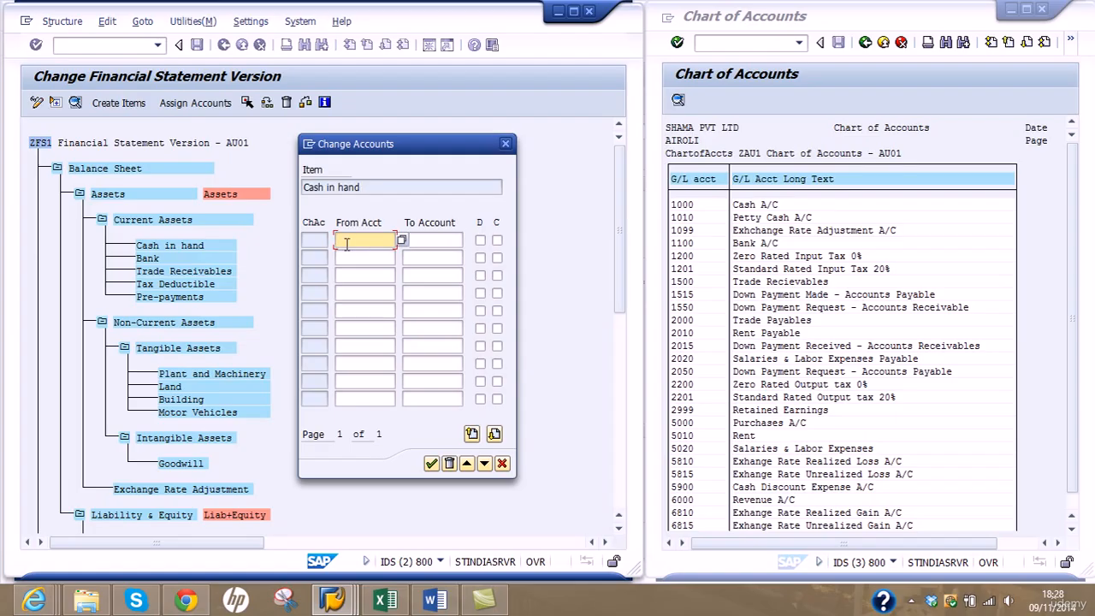
{"action": "type", "text": "1000"}
{"action": "key", "text": "Tab"}
{"action": "type", "text": "1010"}
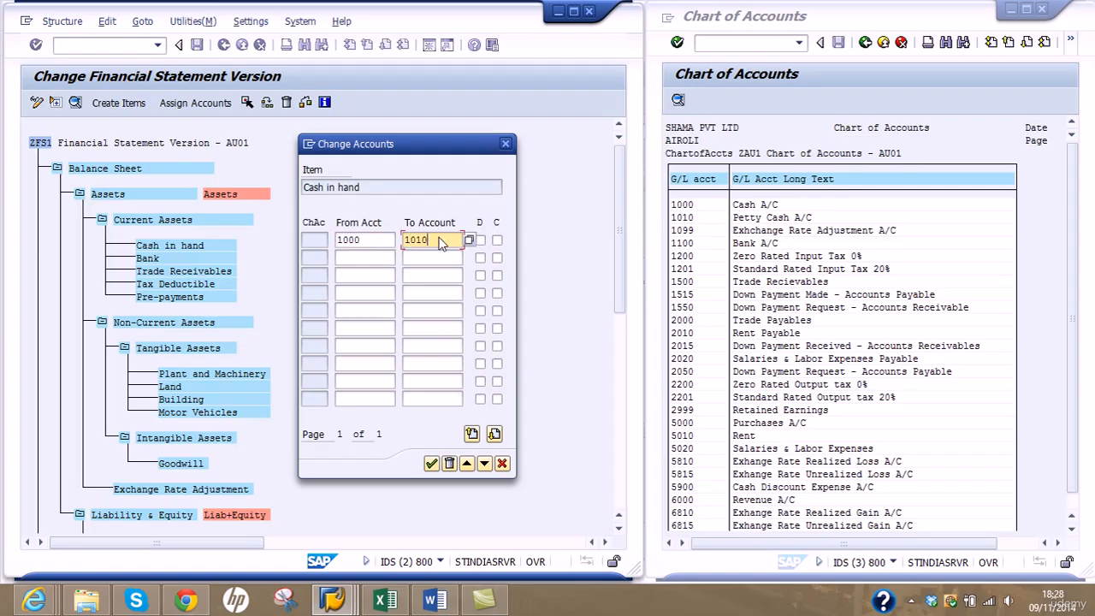
{"action": "left_click", "coordinate": [480, 240]}
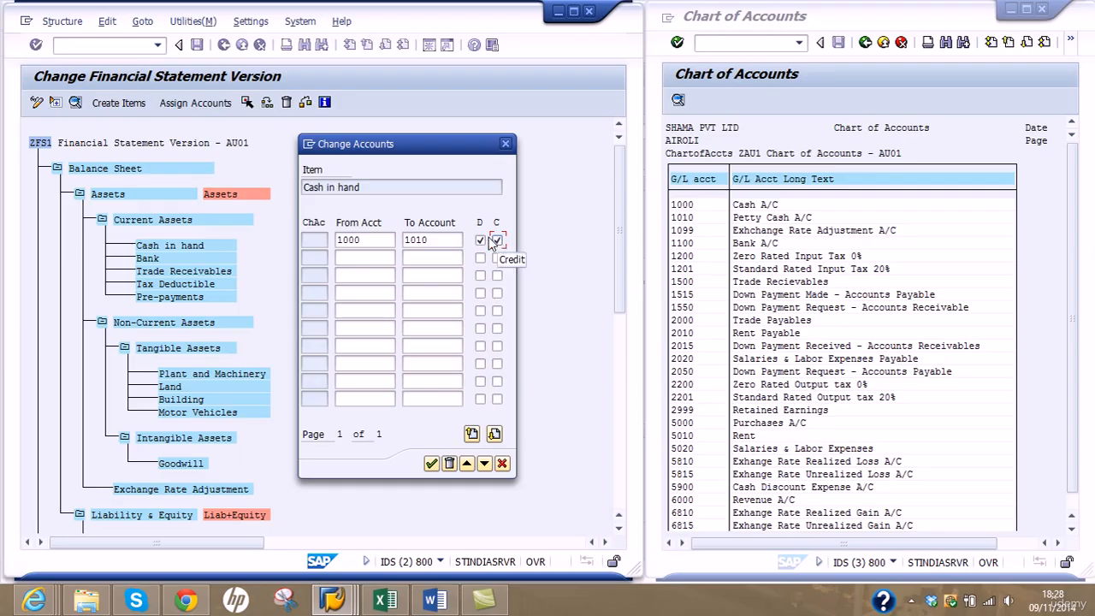
{"action": "left_click", "coordinate": [498, 241]}
{"action": "left_click", "coordinate": [430, 467]}
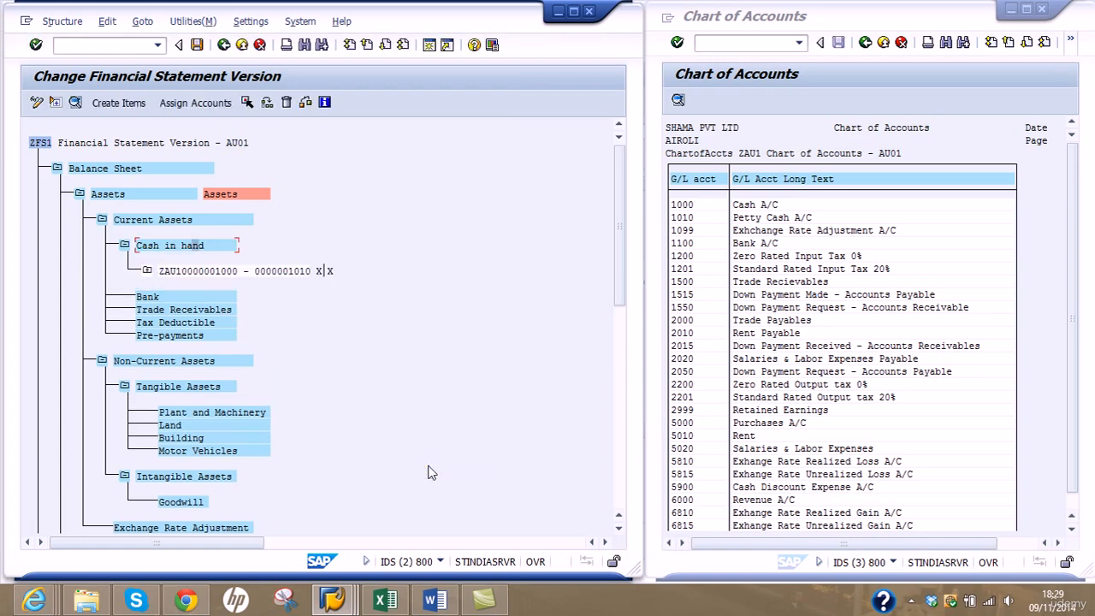
Step: Assign account 1100 to the Bank item with both debit and credit enabled
{"action": "left_click", "coordinate": [188, 298]}
{"action": "left_click", "coordinate": [195, 102]}
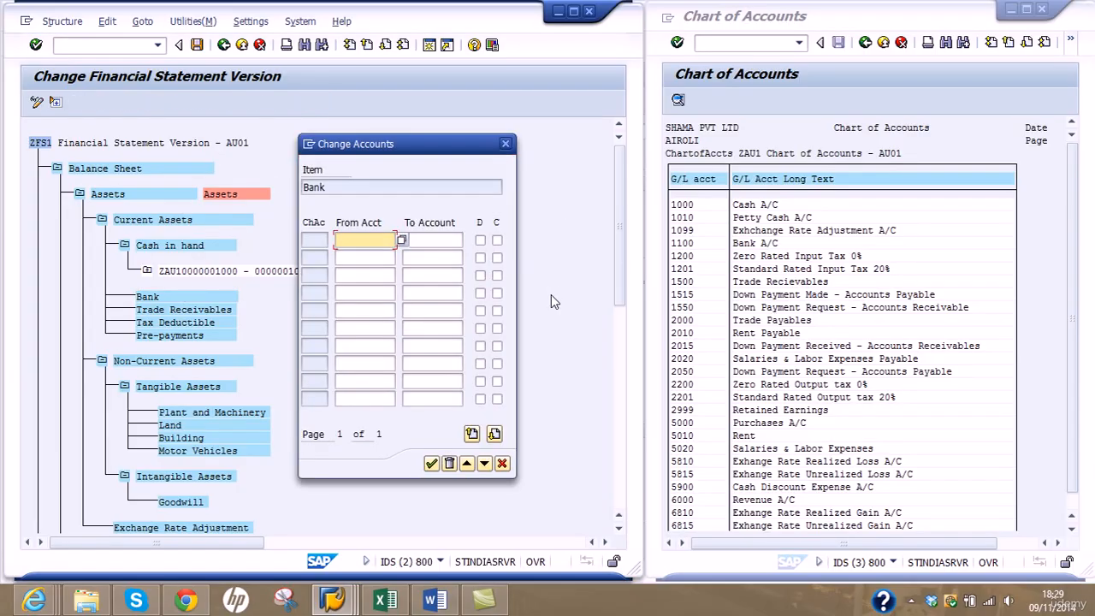
{"action": "type", "text": "1100"}
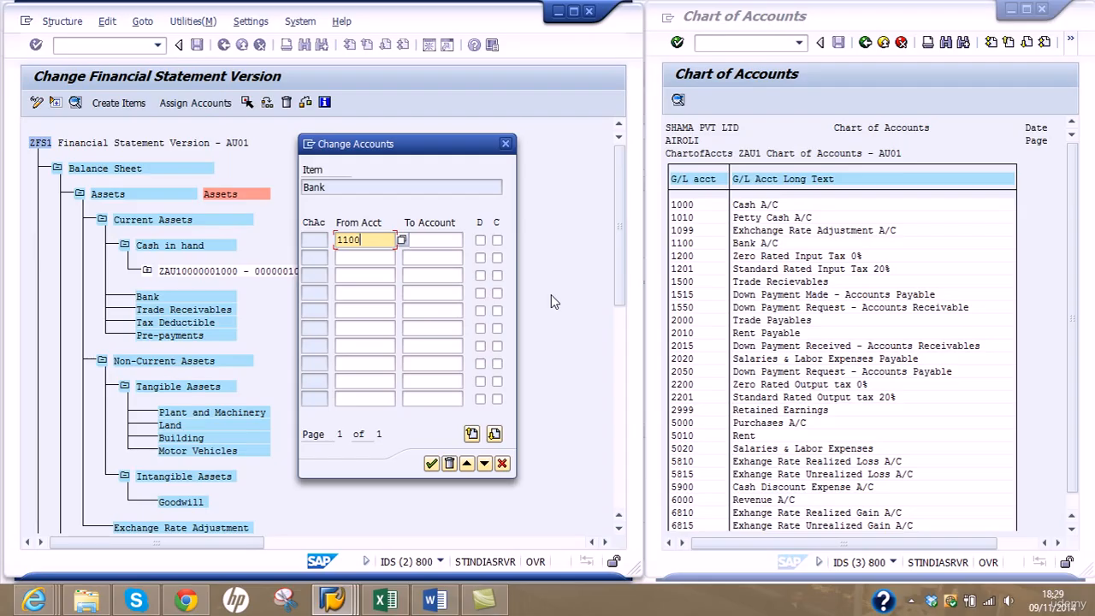
{"action": "left_click", "coordinate": [480, 241]}
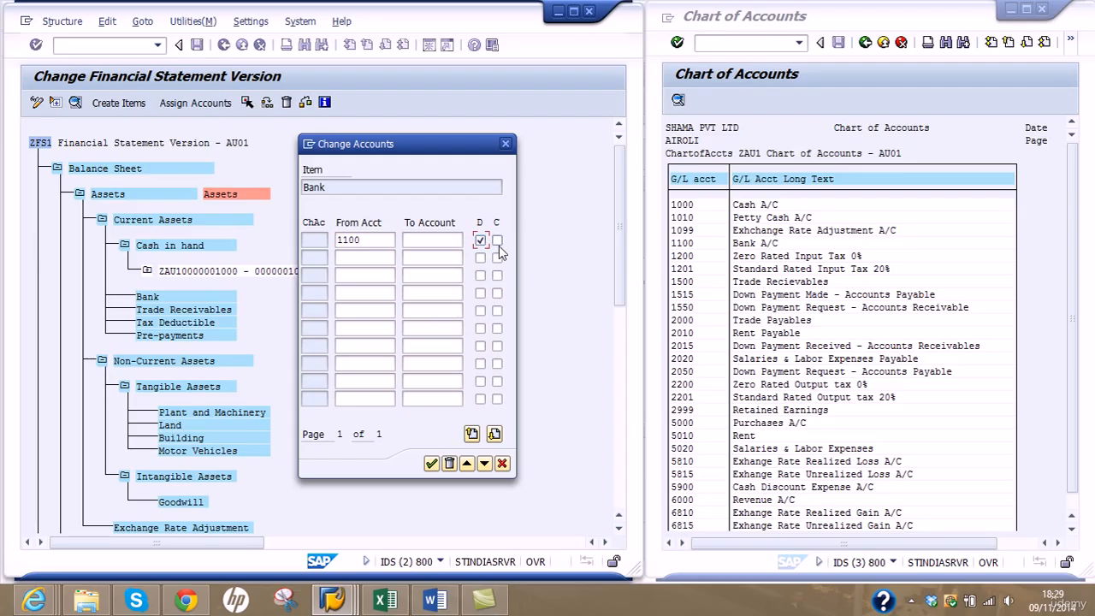
{"action": "left_click", "coordinate": [497, 241]}
{"action": "left_click", "coordinate": [431, 463]}
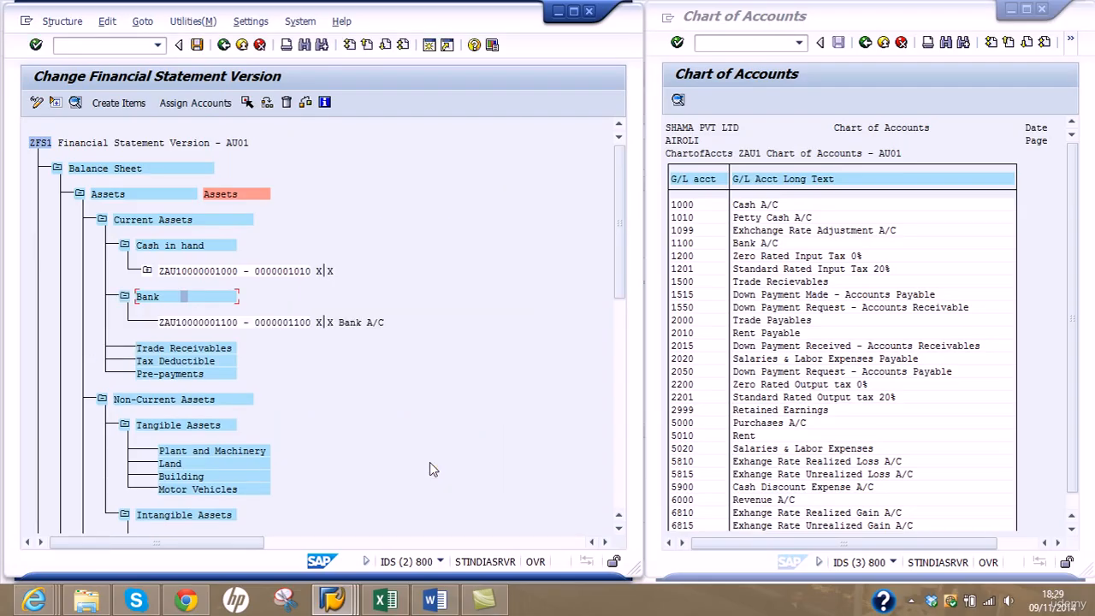
{"action": "left_click", "coordinate": [209, 350]}
{"action": "left_click", "coordinate": [205, 109]}
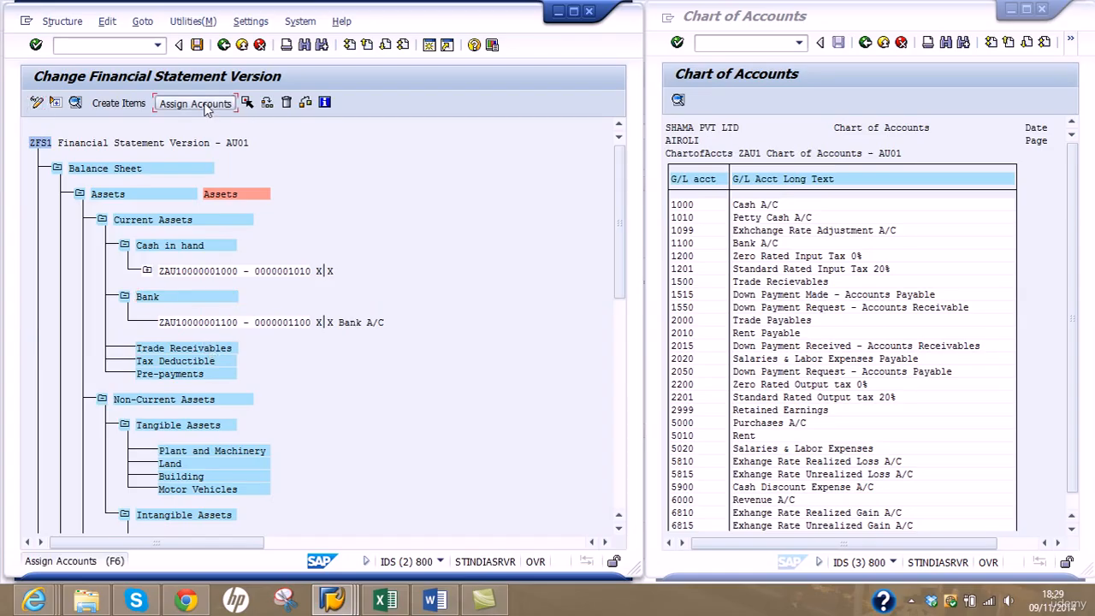
{"action": "type", "text": "1"}
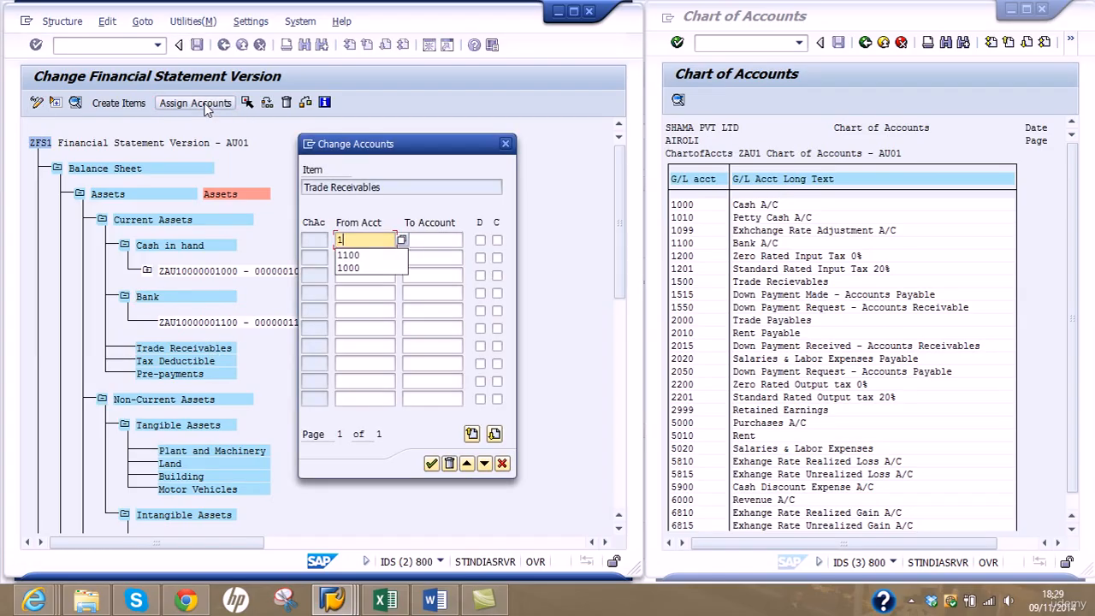
{"action": "type", "text": "500"}
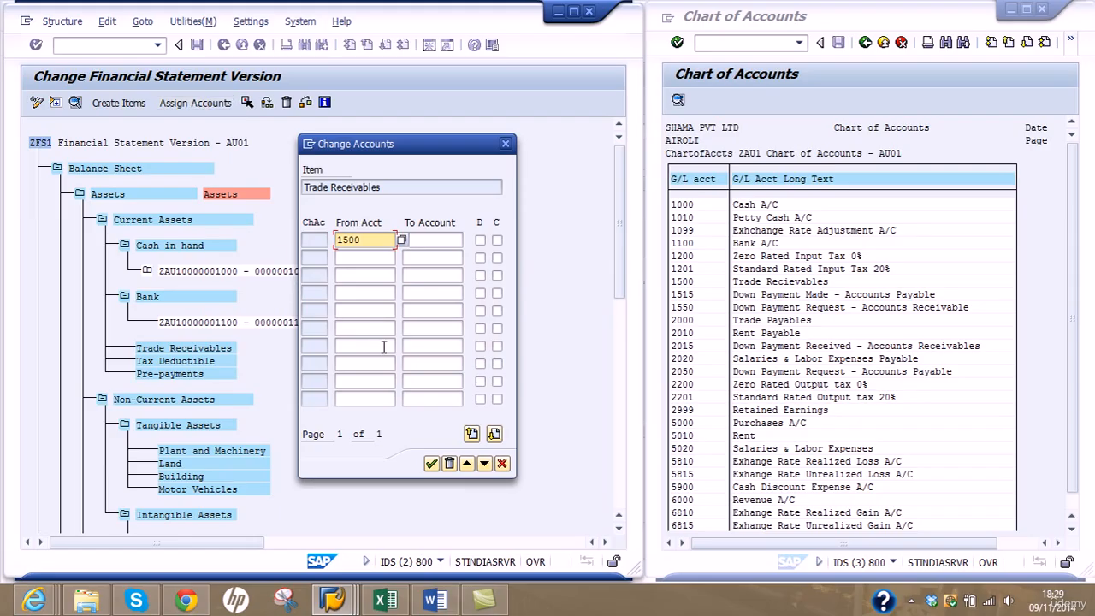
{"action": "left_click", "coordinate": [502, 465]}
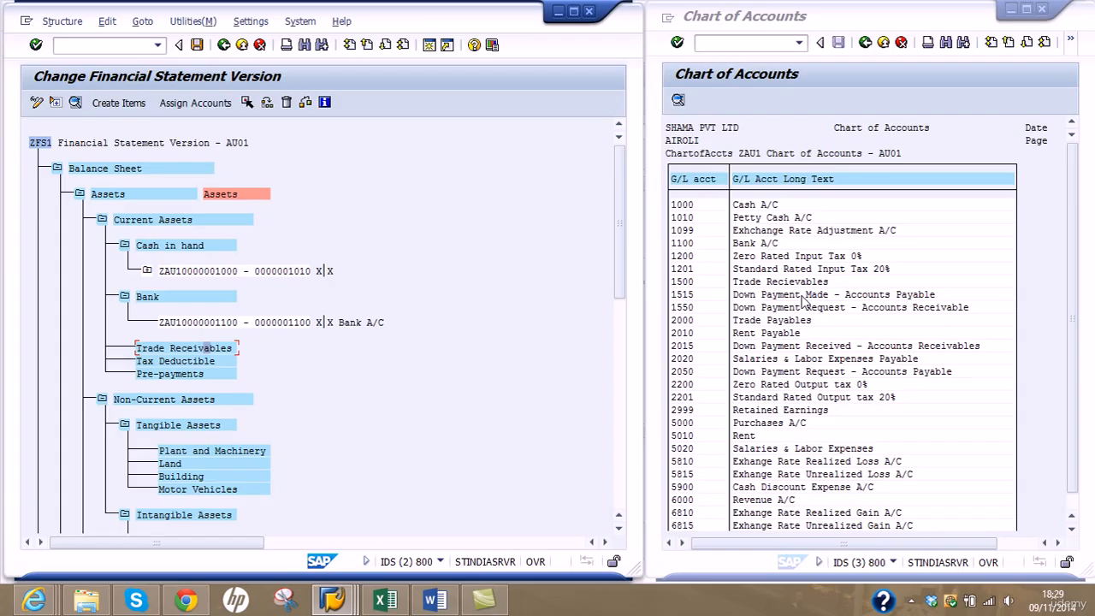
{"action": "left_click", "coordinate": [128, 104]}
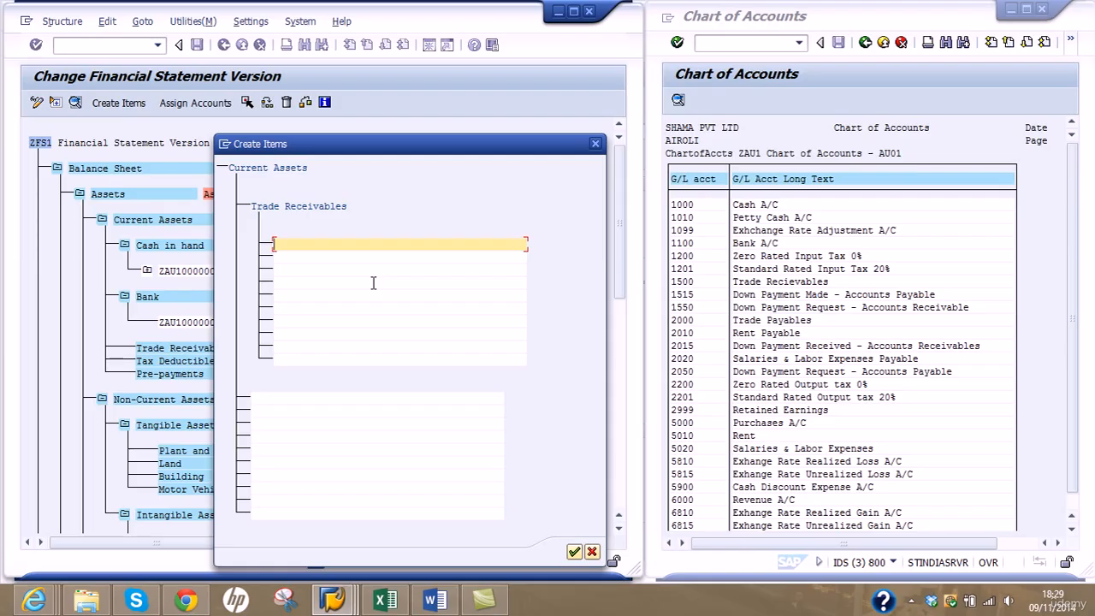
{"action": "type", "text": "Accounts Rec"}
{"action": "key", "text": "BackSpace"}
{"action": "key", "text": "BackSpace"}
{"action": "key", "text": "BackSpace"}
{"action": "key", "text": "BackSpace"}
{"action": "key", "text": "BackSpace"}
{"action": "key", "text": "BackSpace"}
{"action": "key", "text": "BackSpace"}
{"action": "key", "text": "BackSpace"}
{"action": "key", "text": "BackSpace"}
{"action": "key", "text": "BackSpace"}
{"action": "key", "text": "BackSpace"}
{"action": "type", "text": "C"}
{"action": "key", "text": "BackSpace"}
{"action": "type", "text": "Acccounts Receivabl"}
{"action": "key", "text": "Down"}
{"action": "type", "text": "D"}
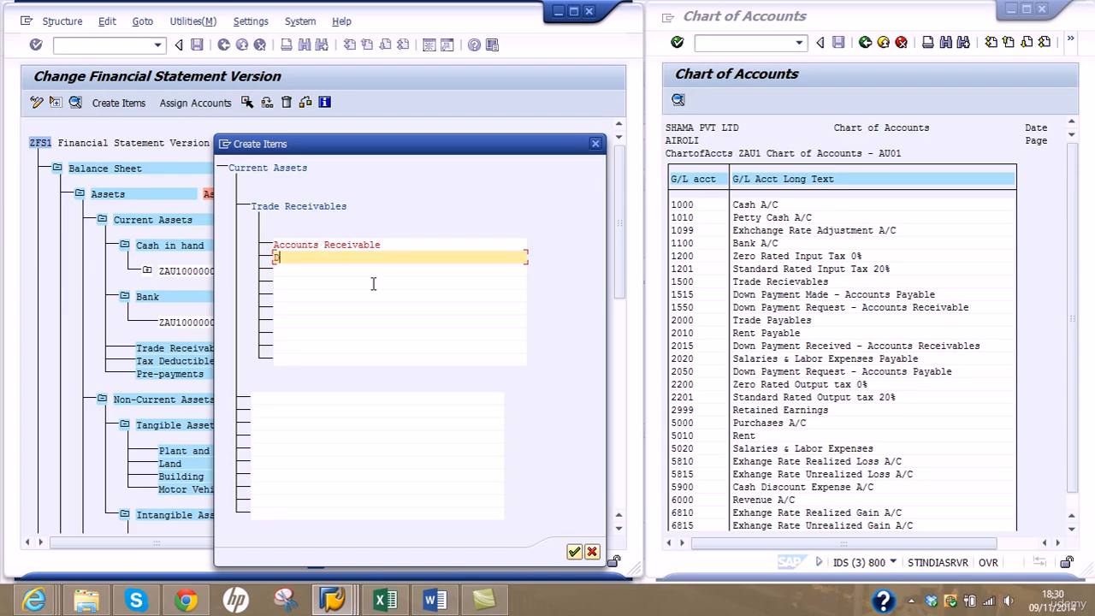
{"action": "type", "text": "own Payment Made - Acc"}
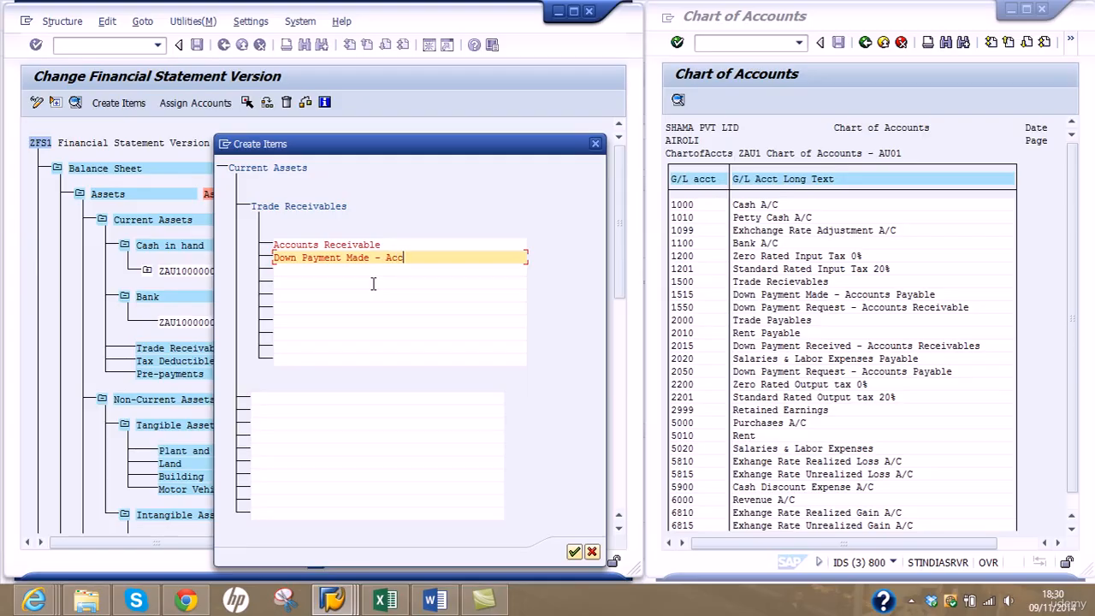
{"action": "type", "text": "ounts Payable"}
{"action": "left_click", "coordinate": [591, 552]}
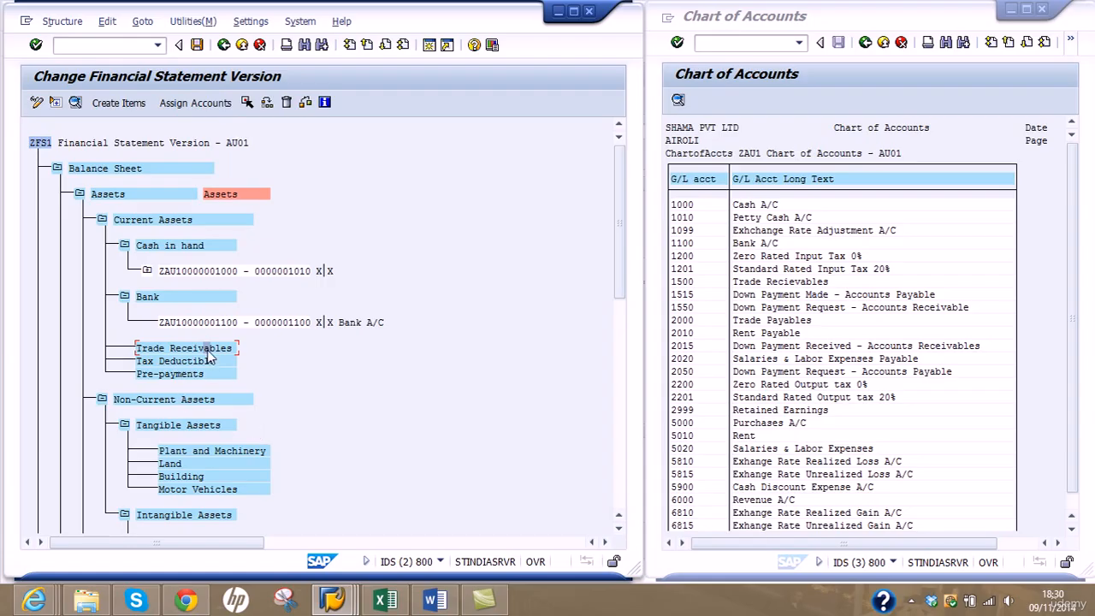
Step: Assign account 1500 to the Trade Receivables item with both debit and credit enabled
{"action": "left_click", "coordinate": [195, 103]}
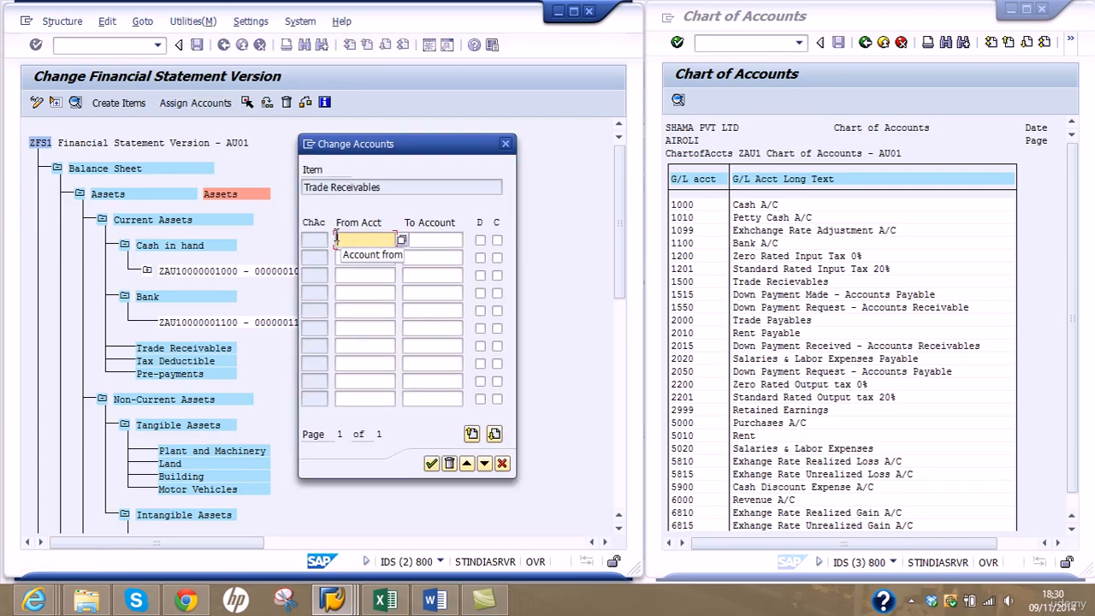
{"action": "type", "text": "1500"}
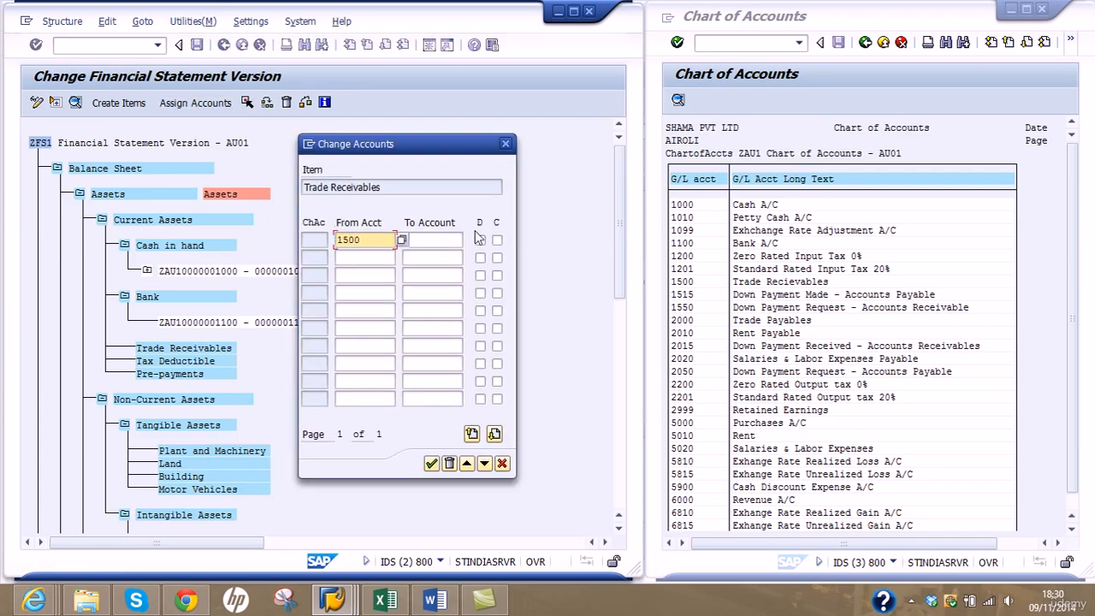
{"action": "left_click", "coordinate": [480, 240]}
{"action": "left_click", "coordinate": [496, 239]}
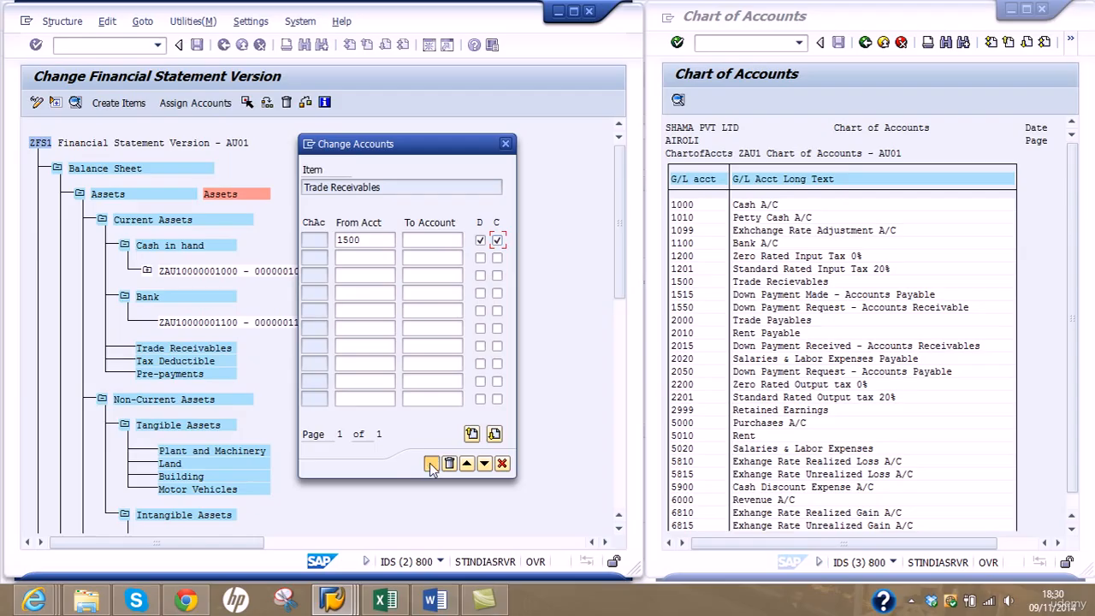
{"action": "left_click", "coordinate": [430, 464]}
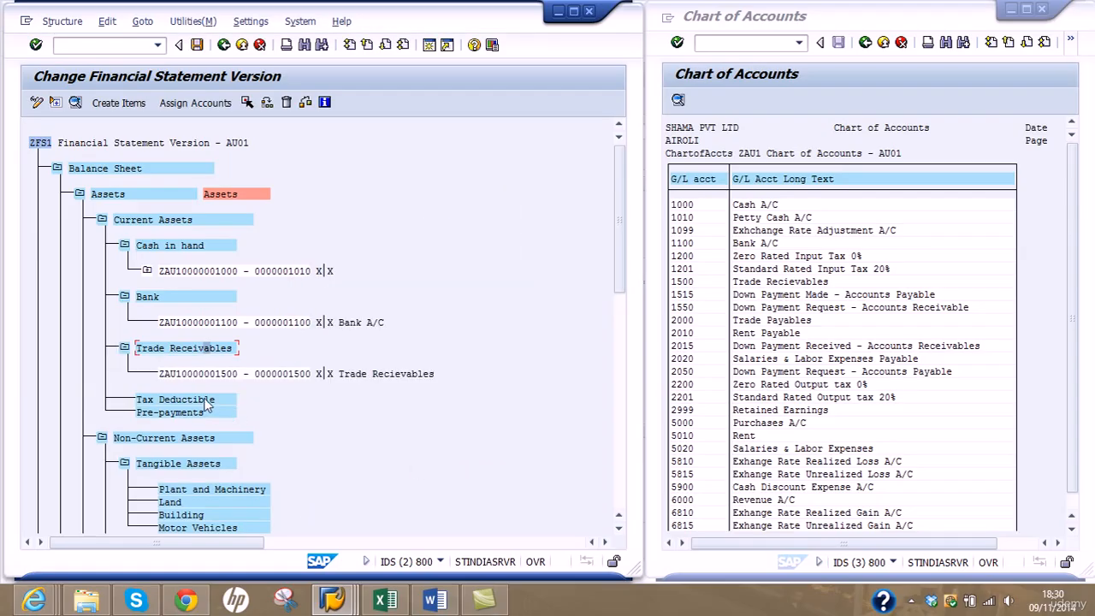
Step: Assign accounts 1200 to 1201 to the Tax Deductible item with both debit and credit enabled
{"action": "left_click", "coordinate": [202, 400]}
{"action": "left_click", "coordinate": [207, 109]}
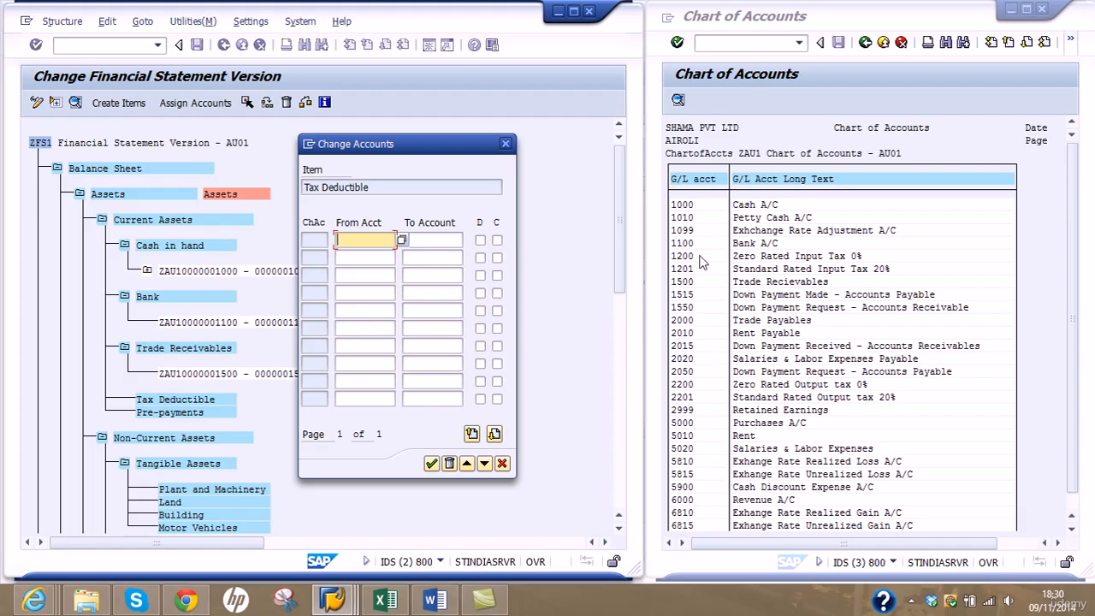
{"action": "type", "text": "1200"}
{"action": "key", "text": "Tab"}
{"action": "type", "text": "1201"}
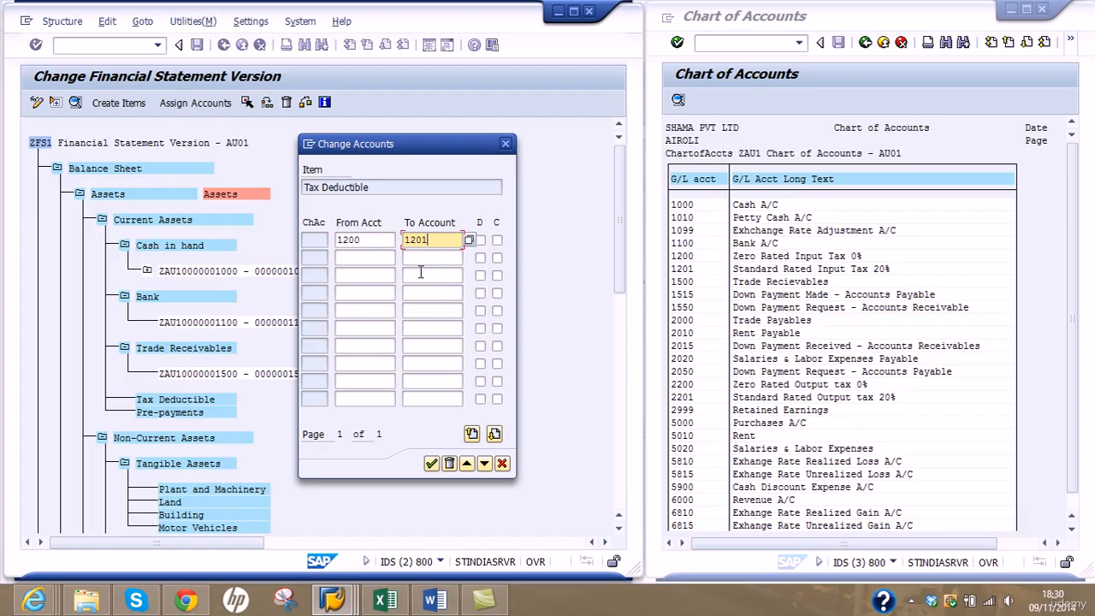
{"action": "left_click", "coordinate": [480, 239]}
{"action": "left_click", "coordinate": [497, 240]}
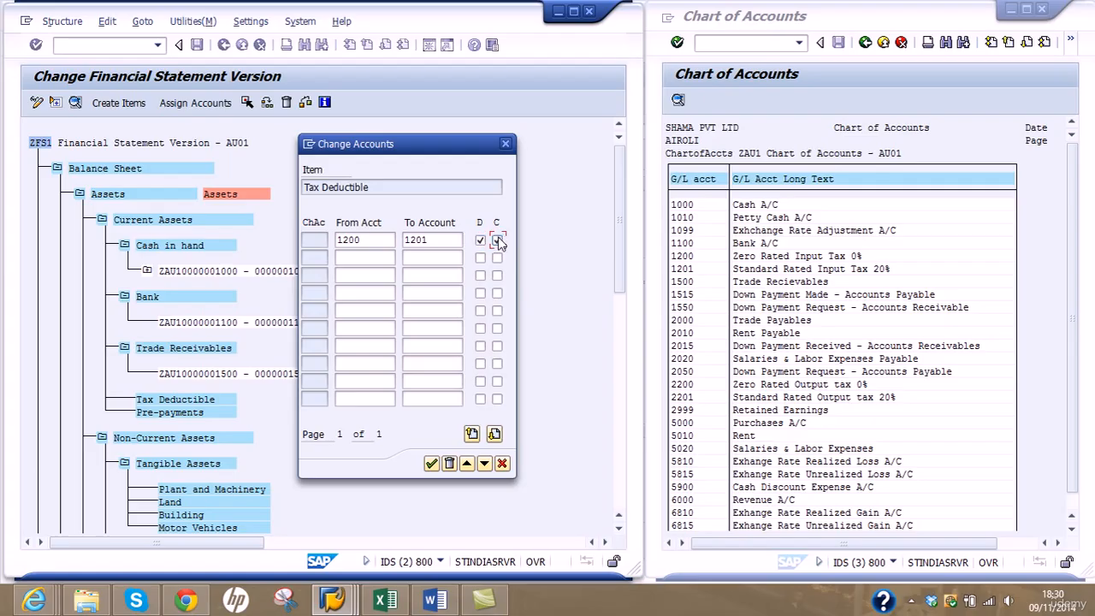
{"action": "left_click", "coordinate": [431, 463]}
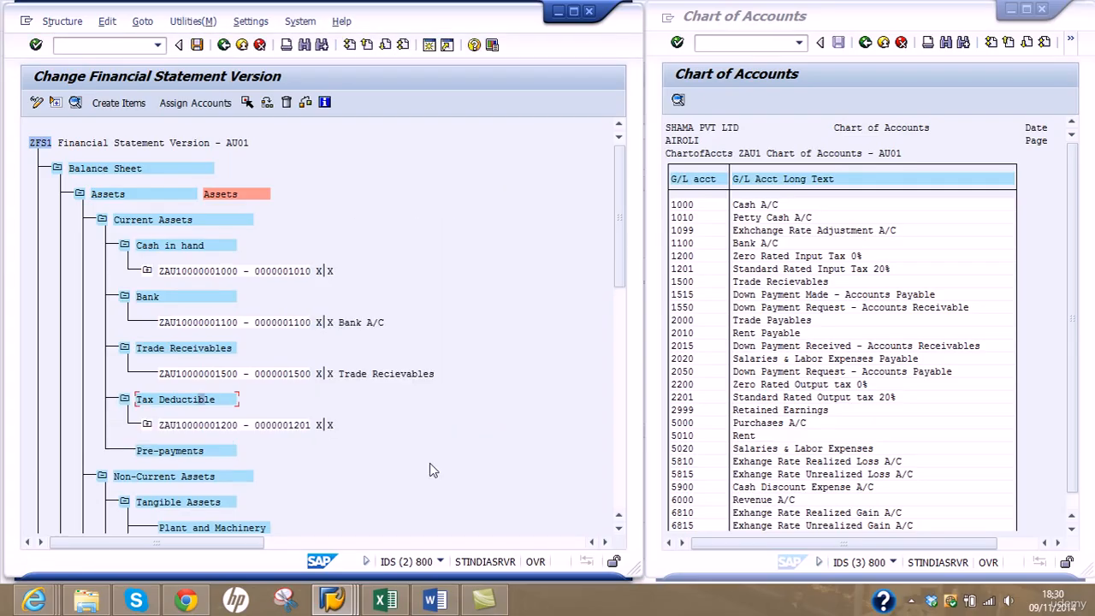
{"action": "left_click", "coordinate": [205, 452]}
{"action": "left_click", "coordinate": [189, 104]}
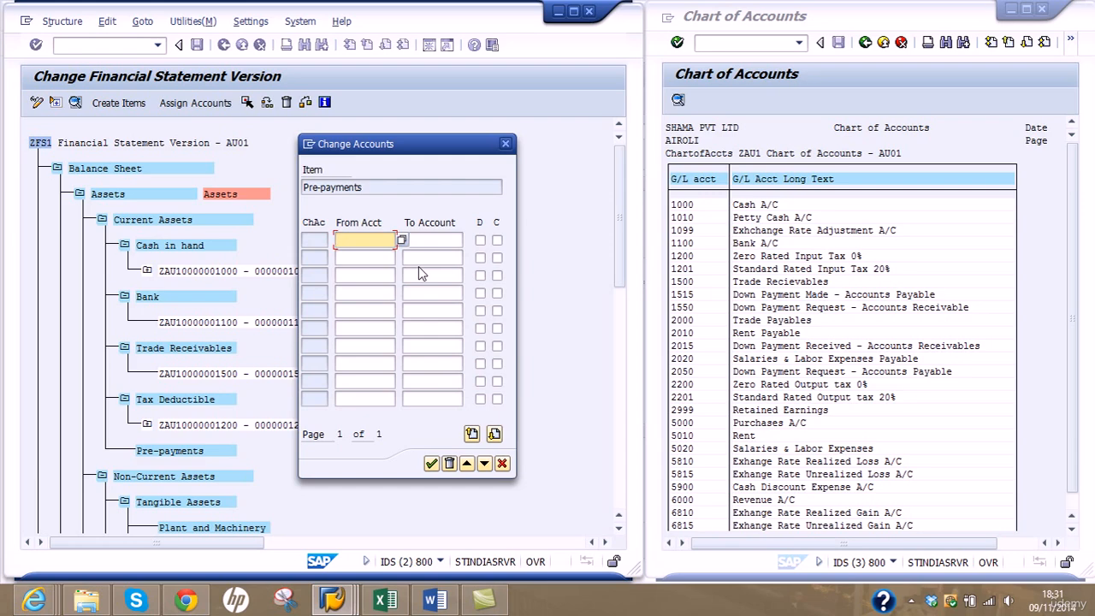
{"action": "type", "text": "1515"}
{"action": "left_click", "coordinate": [502, 463]}
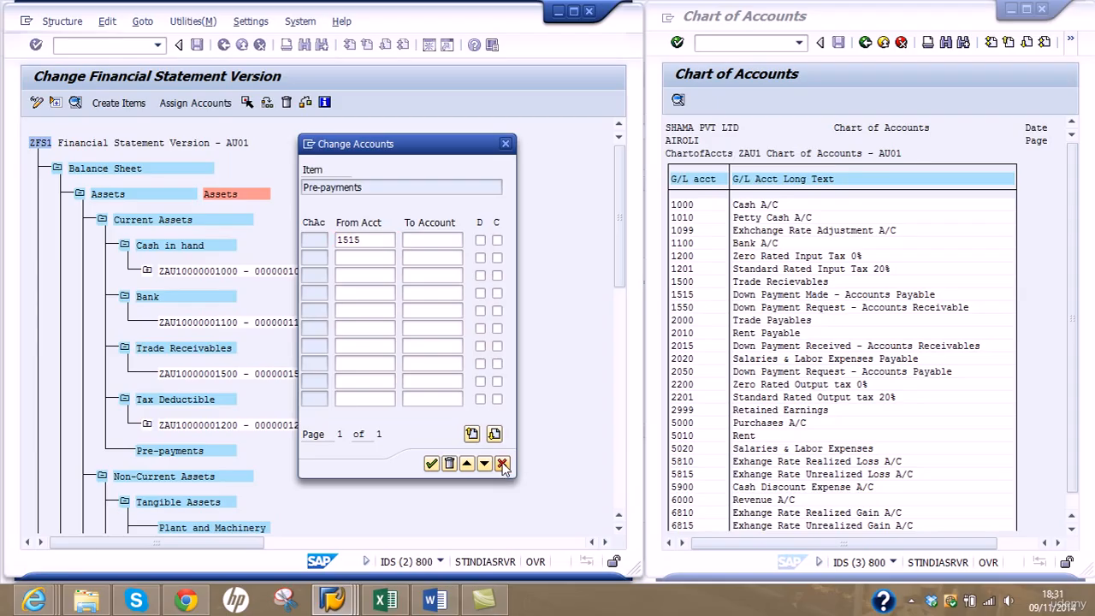
Step: Create an item named Down Payment Made - Accounts Payable under Pre-payments
{"action": "left_click", "coordinate": [128, 104]}
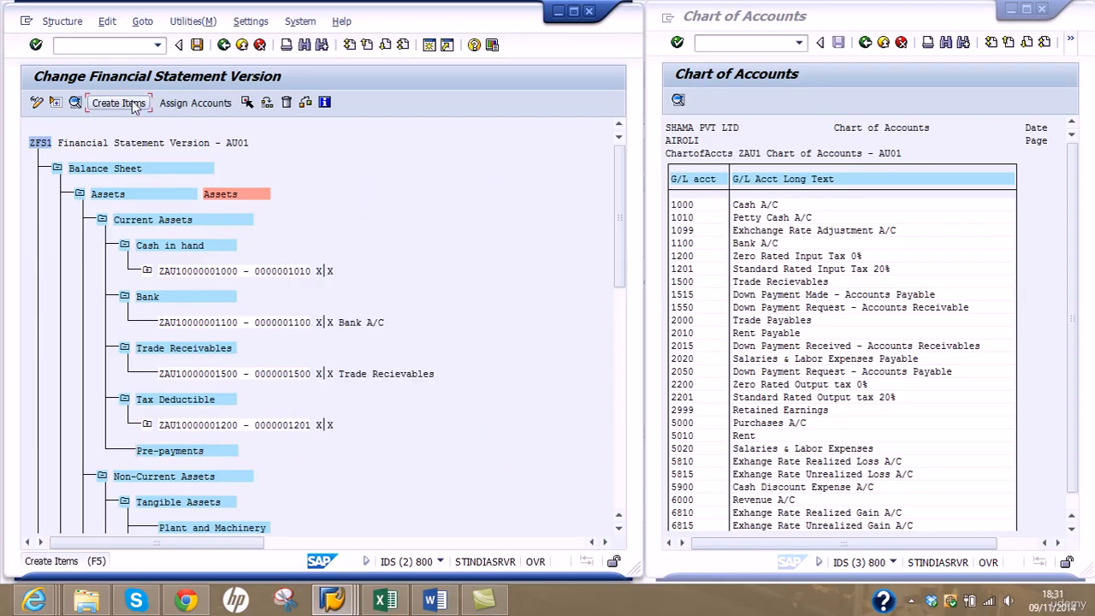
{"action": "type", "text": "Down "}
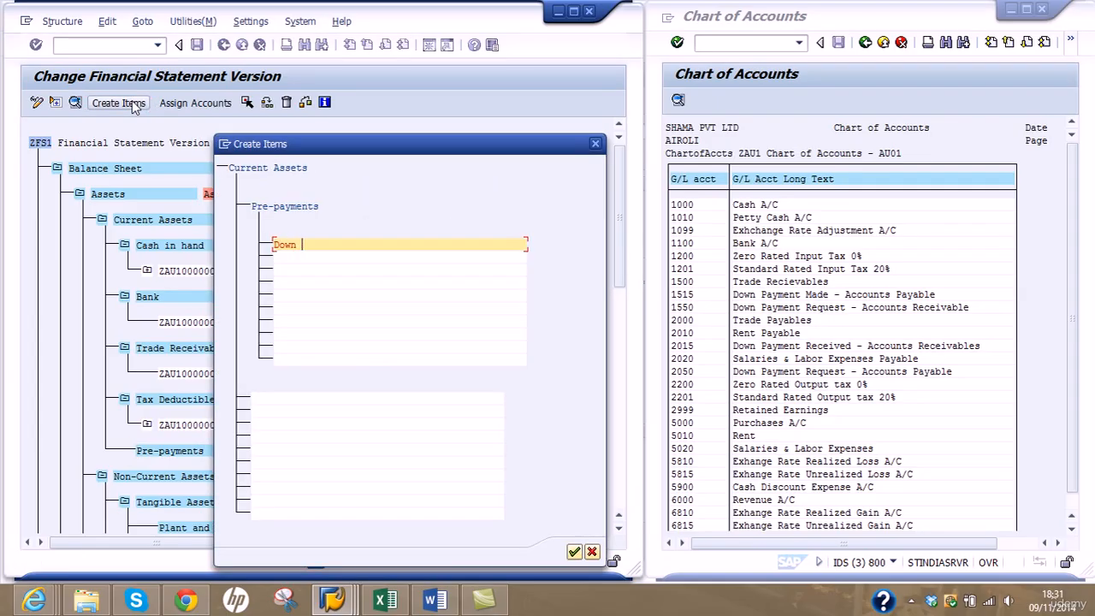
{"action": "type", "text": "Payment M"}
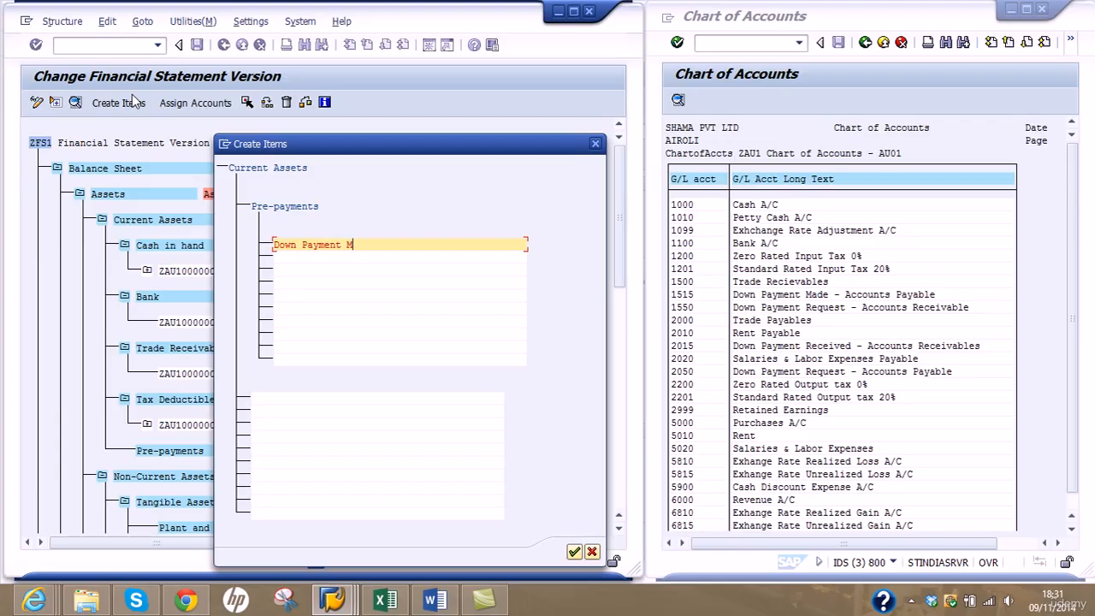
{"action": "type", "text": "ade - Accounts Payable"}
{"action": "key", "text": "Return"}
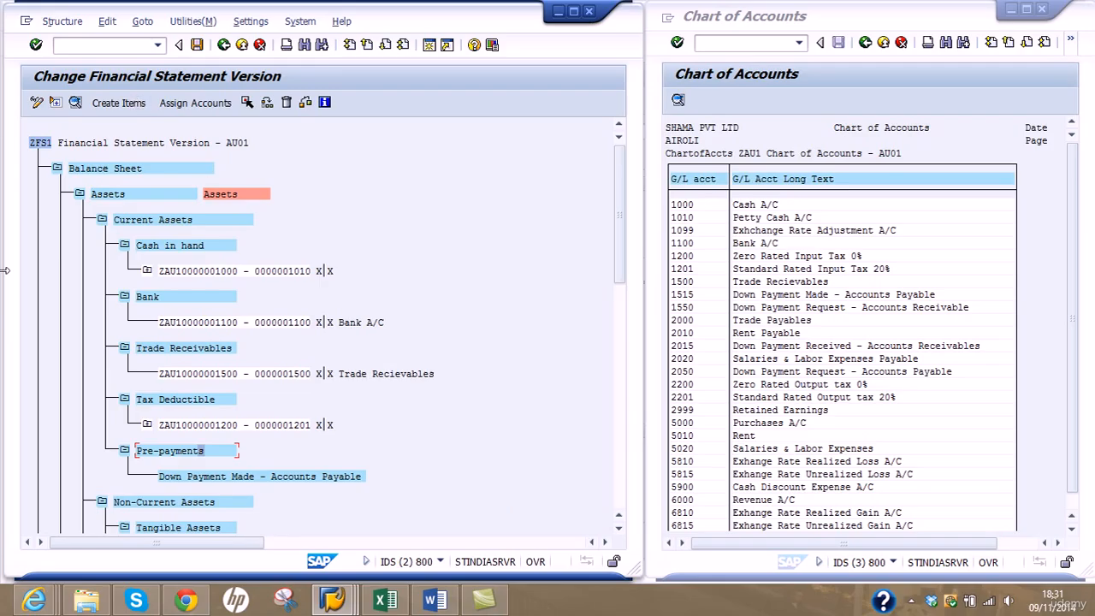
Step: Create an item named Down Payment Request - Accounts Receivable under Down Payment Made - Accounts Payable
{"action": "left_click", "coordinate": [206, 476]}
{"action": "scroll", "coordinate": [622, 240], "scroll_direction": "down", "scroll_amount": 2}
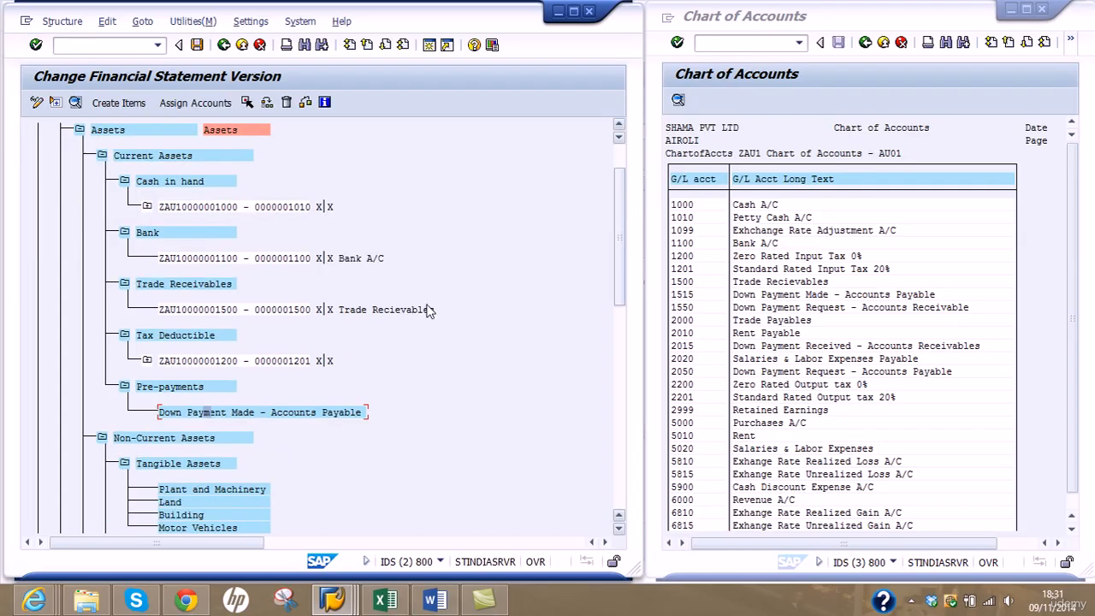
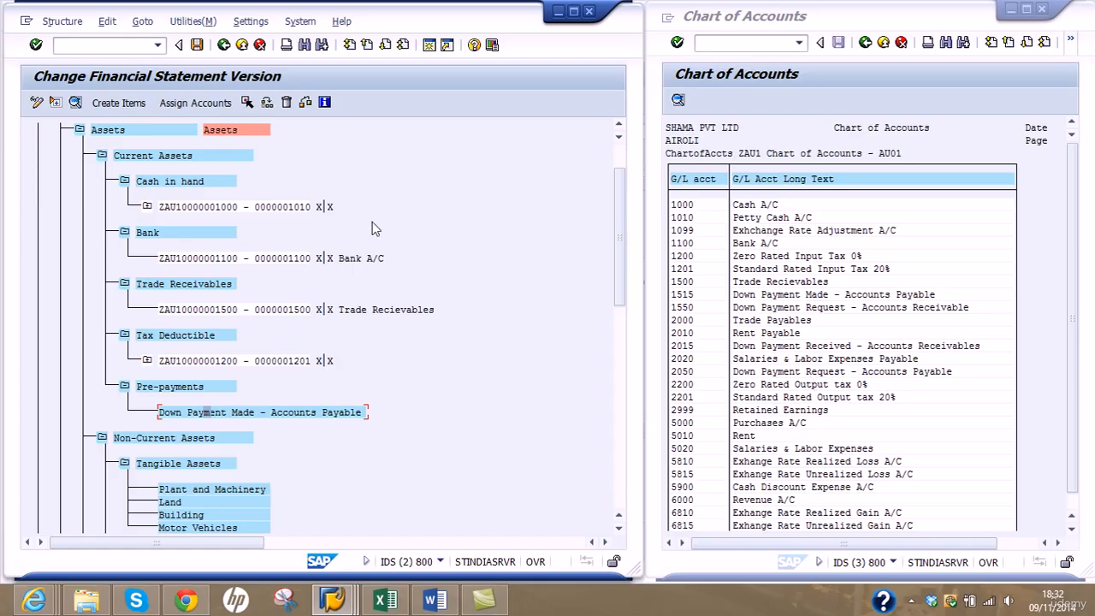
{"action": "left_click", "coordinate": [119, 103]}
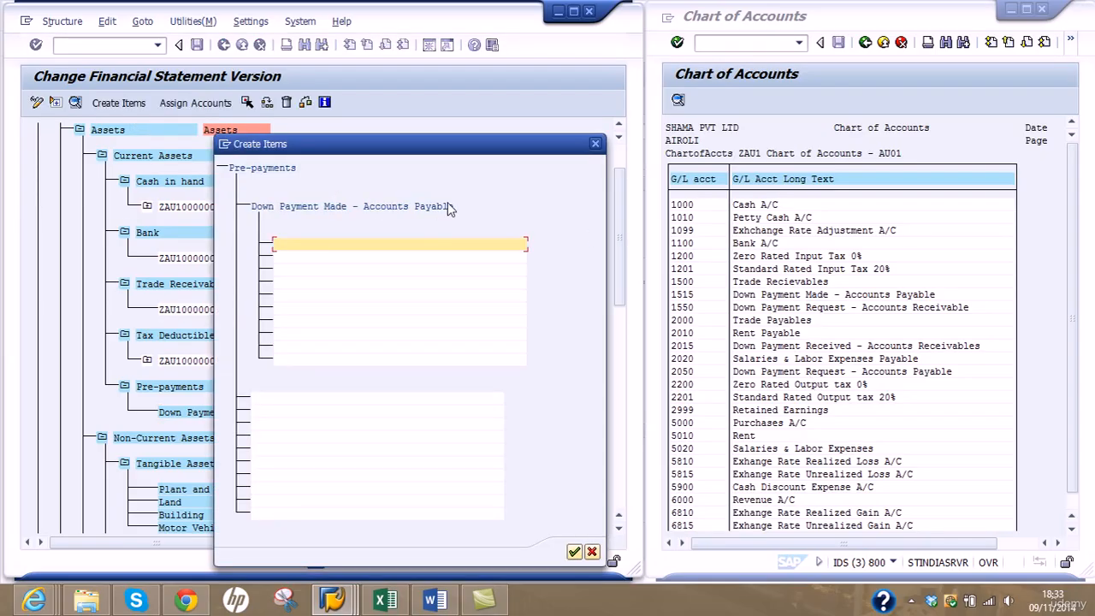
{"action": "type", "text": "Down Payment Request - Accounts Receia"}
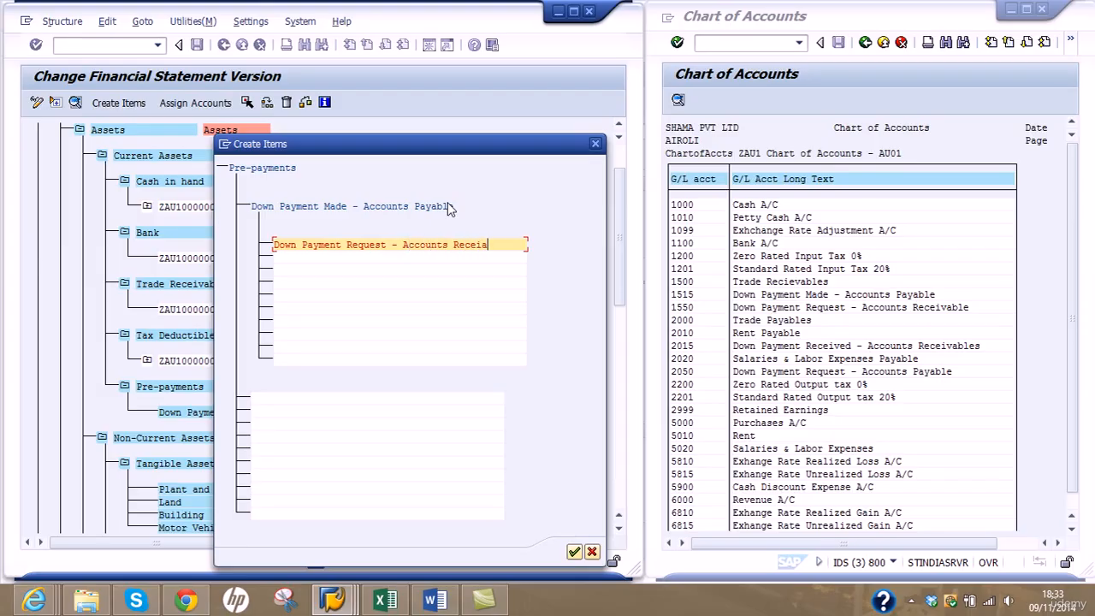
{"action": "key", "text": "BackSpace"}
{"action": "type", "text": "valbe"}
{"action": "type", "text": "ble"}
{"action": "left_click", "coordinate": [574, 552]}
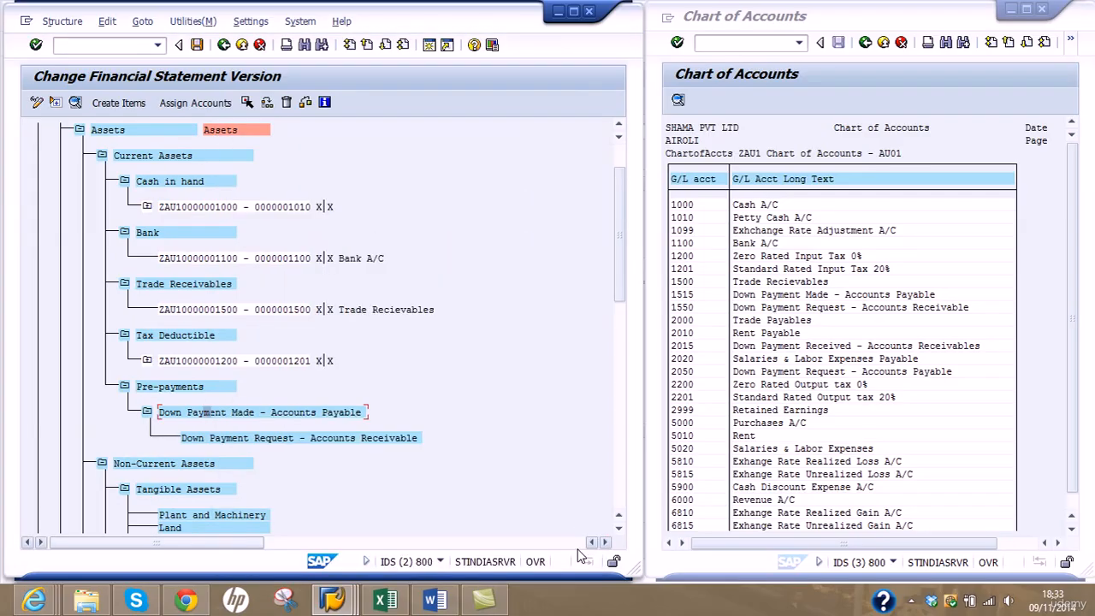
Step: Reassign the Down Payment Request - Accounts Receivable node to the same level as Down Payment Made - Accounts Payable
{"action": "left_click", "coordinate": [270, 439]}
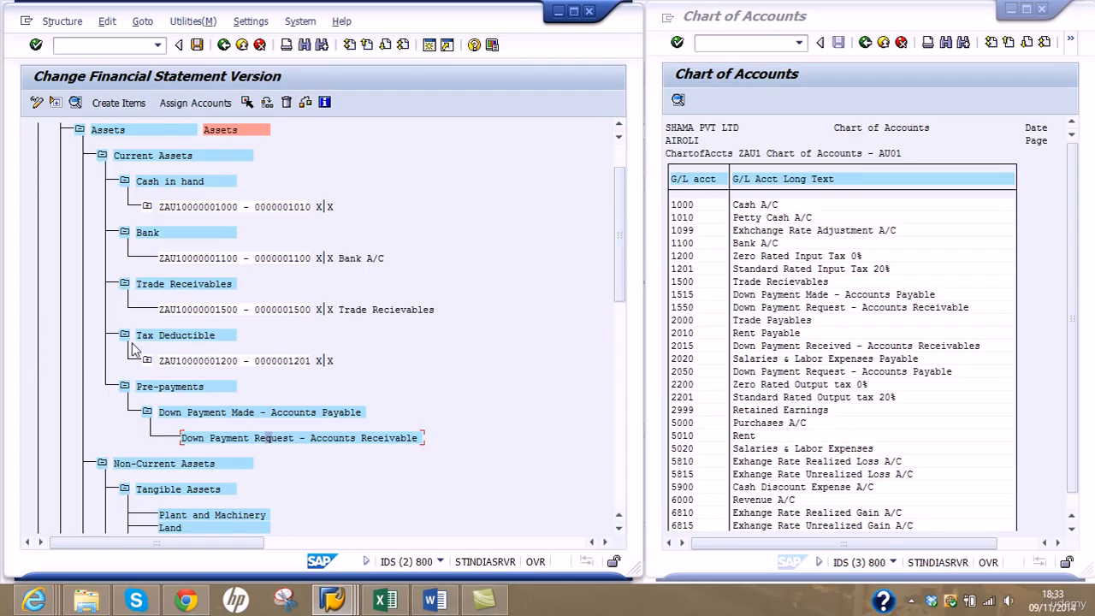
{"action": "left_click", "coordinate": [247, 102]}
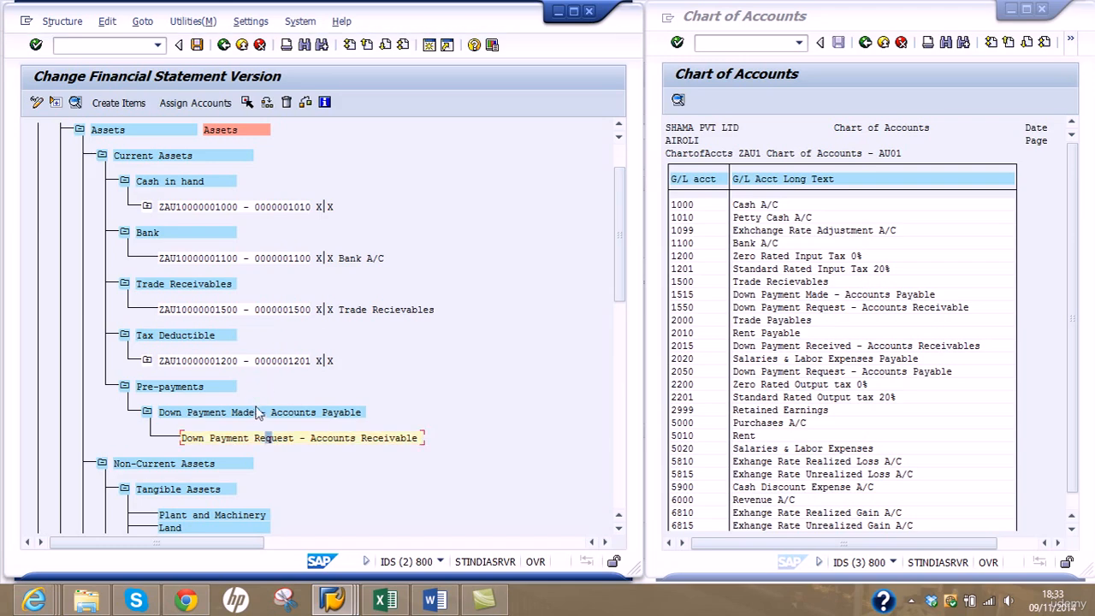
{"action": "left_click", "coordinate": [267, 102]}
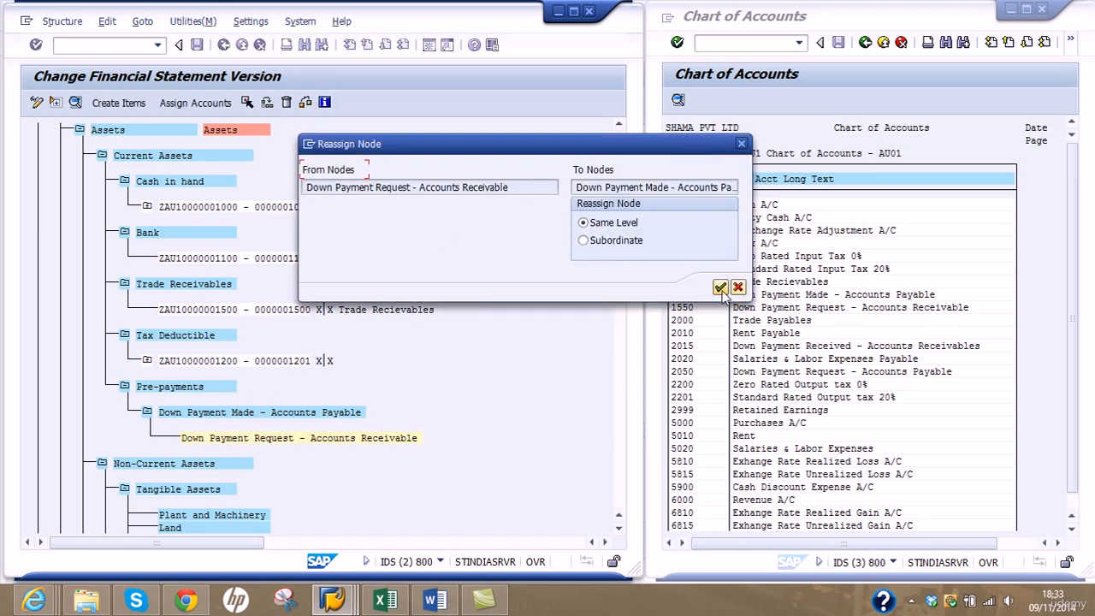
{"action": "left_click", "coordinate": [721, 286]}
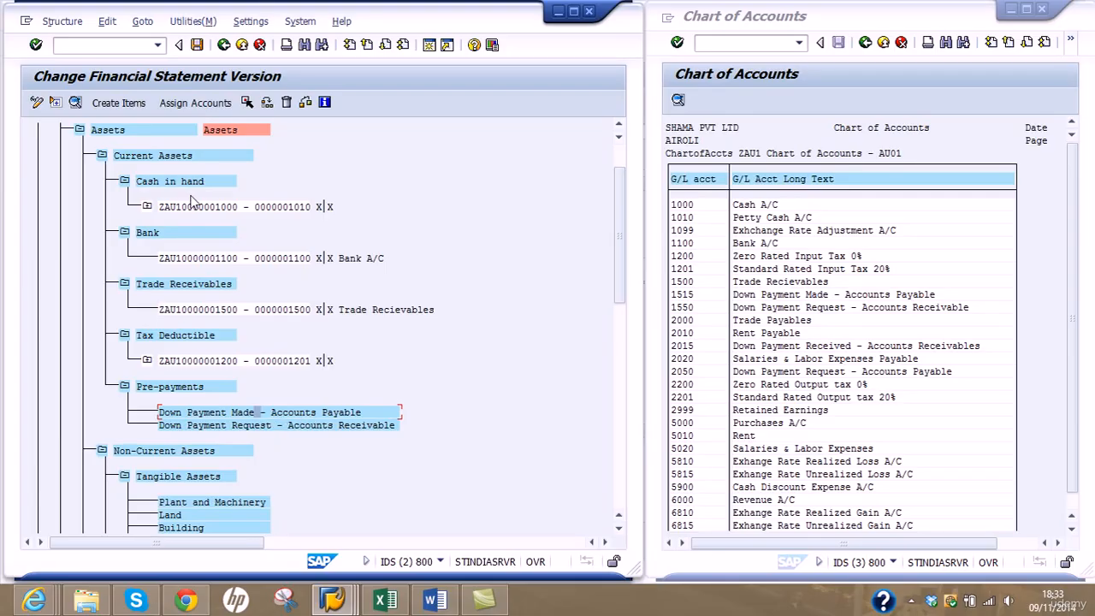
Step: Assign account 1515 to the Down Payment Made - Accounts Payable item with both debit and credit enabled
{"action": "left_click", "coordinate": [196, 103]}
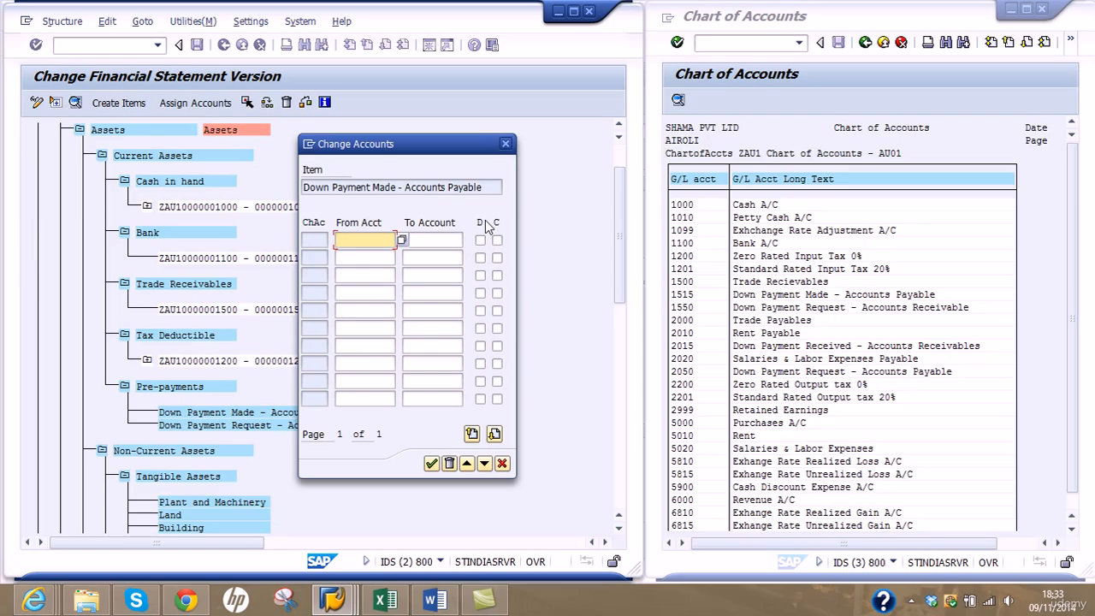
{"action": "type", "text": "1515"}
{"action": "left_click", "coordinate": [479, 241]}
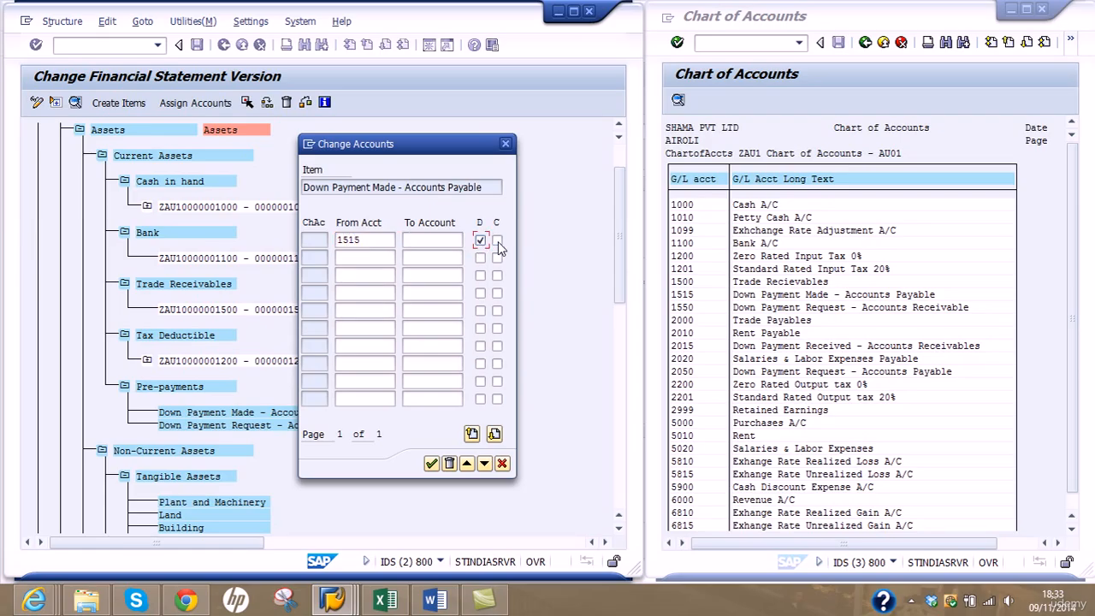
{"action": "left_click", "coordinate": [431, 463]}
Step: Assign account 1550 to the Down Payment Request - Accounts Receivable item with both debit and credit enabled
{"action": "left_click", "coordinate": [314, 466]}
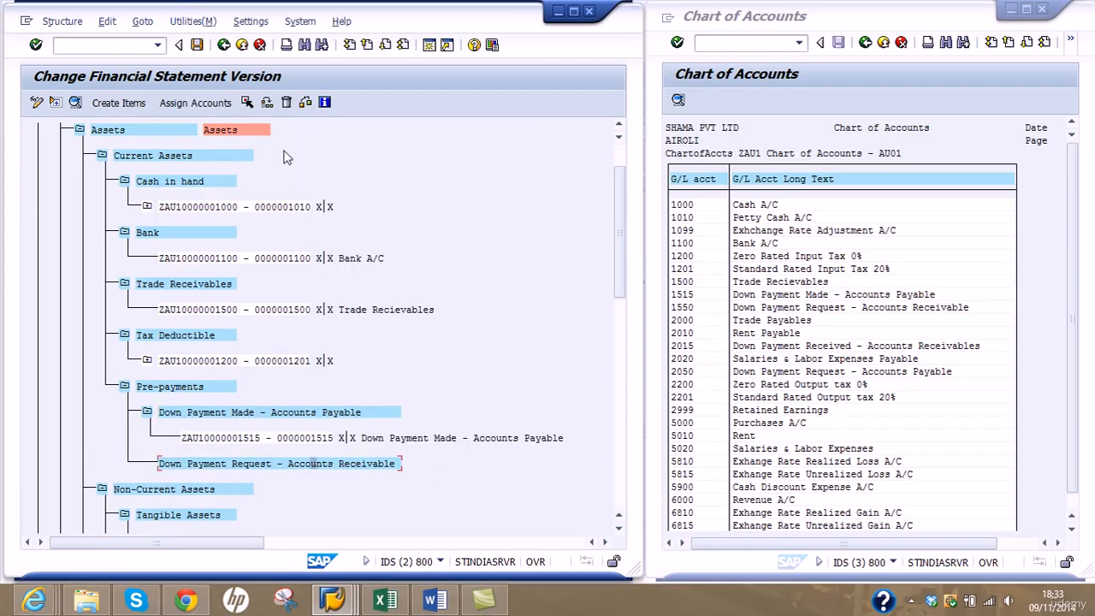
{"action": "left_click", "coordinate": [197, 103]}
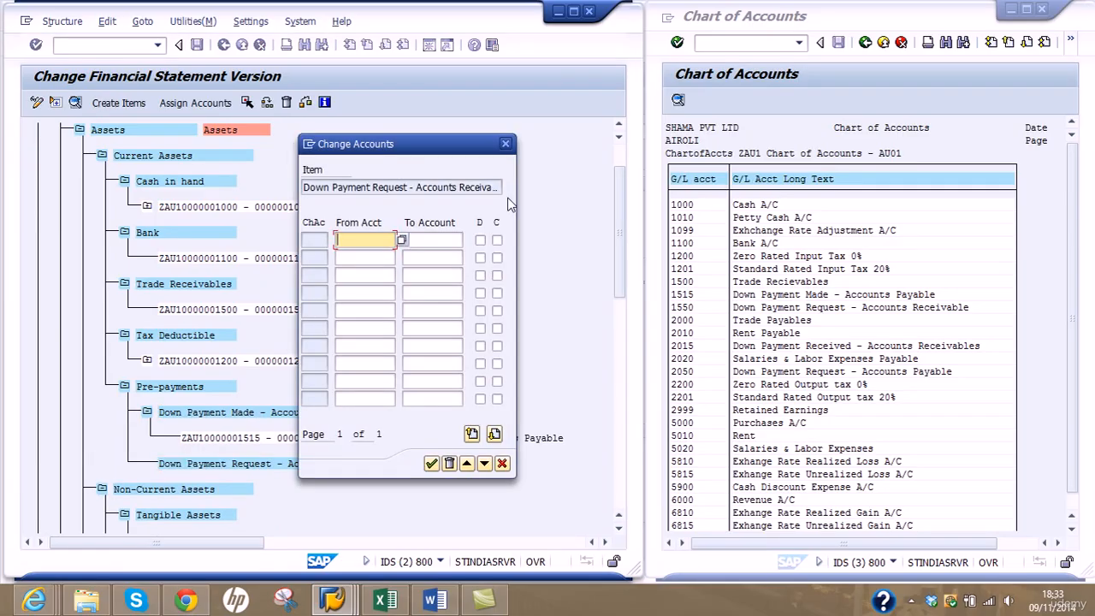
{"action": "type", "text": "1550"}
{"action": "left_click", "coordinate": [480, 240]}
{"action": "left_click", "coordinate": [496, 240]}
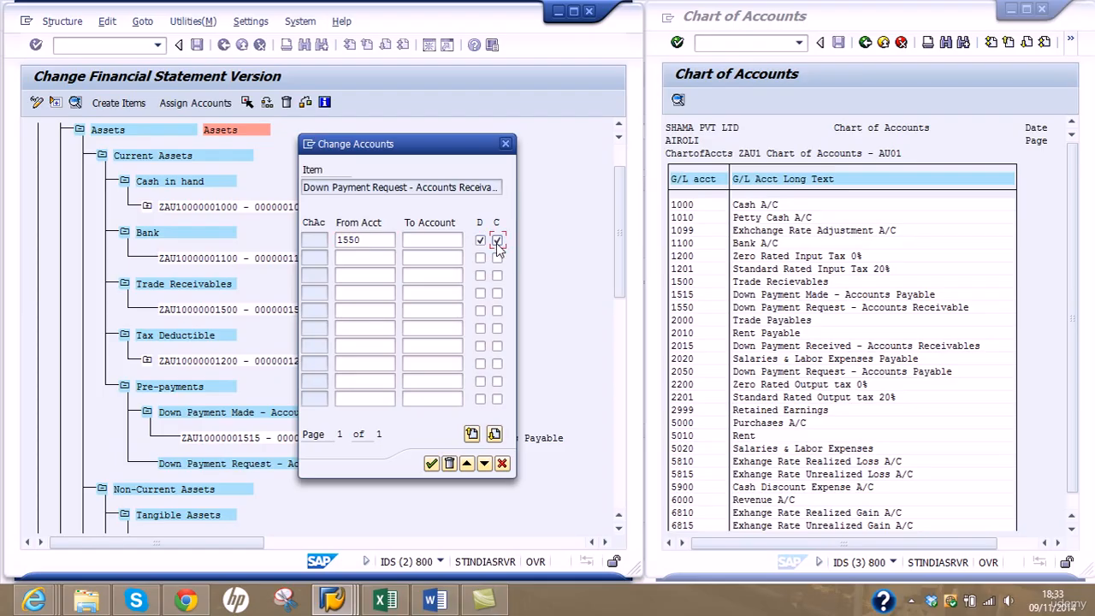
{"action": "left_click", "coordinate": [431, 463]}
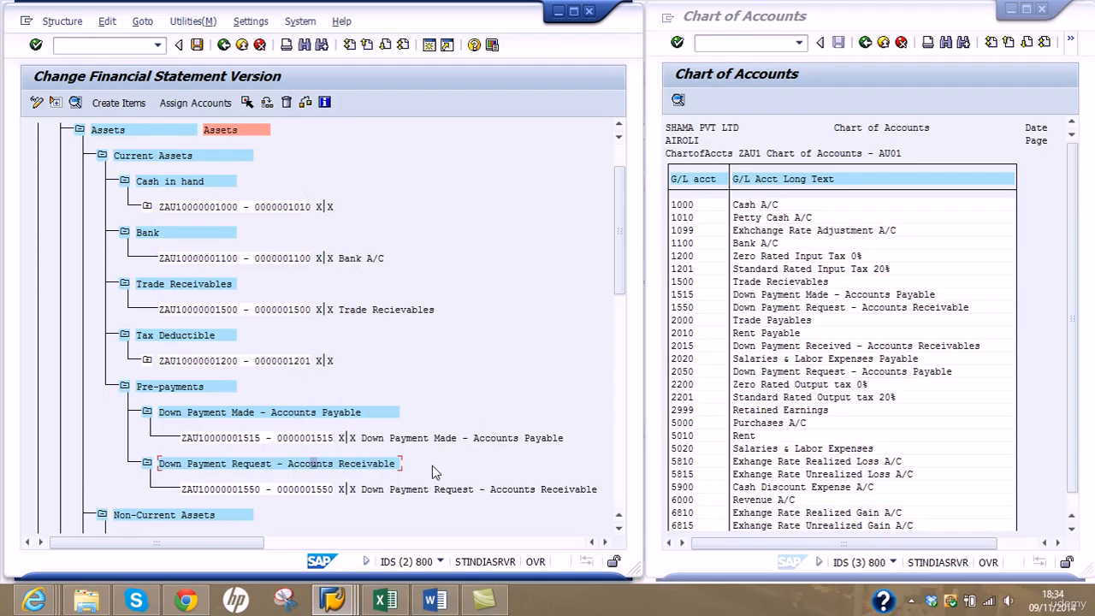
Step: Assign account 2000 to the Trade Payables item under Current Liabilities with both debit and credit enabled
{"action": "left_click", "coordinate": [619, 530]}
{"action": "left_click", "coordinate": [619, 529]}
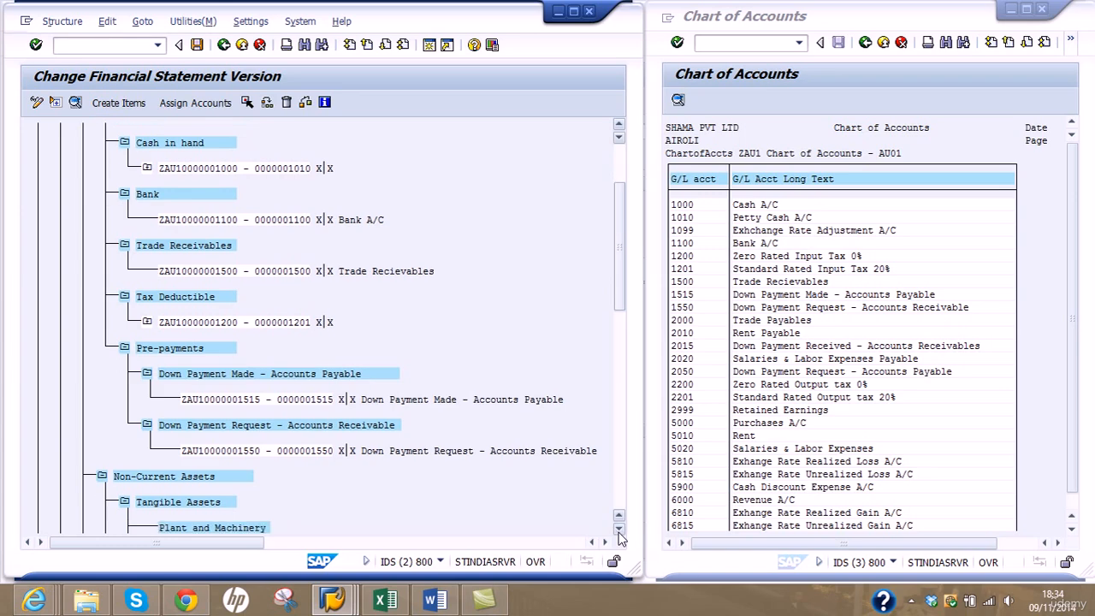
{"action": "left_click", "coordinate": [619, 529]}
{"action": "left_click", "coordinate": [620, 529]}
{"action": "left_click", "coordinate": [619, 530]}
{"action": "left_click", "coordinate": [619, 529]}
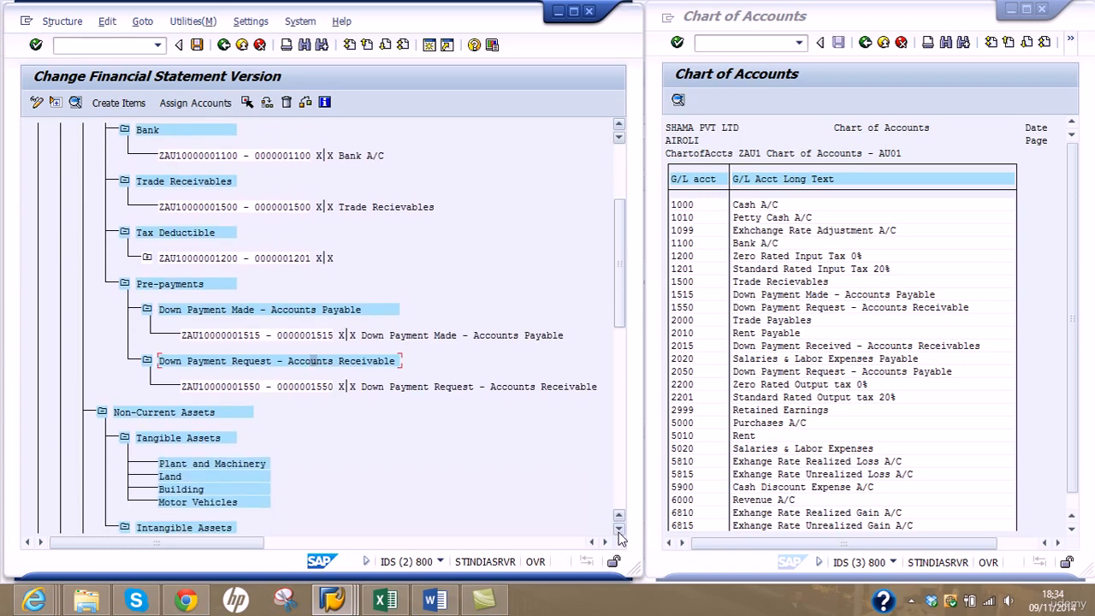
{"action": "left_click", "coordinate": [620, 529]}
{"action": "left_click", "coordinate": [620, 529]}
{"action": "left_click", "coordinate": [620, 529]}
{"action": "left_click", "coordinate": [620, 529]}
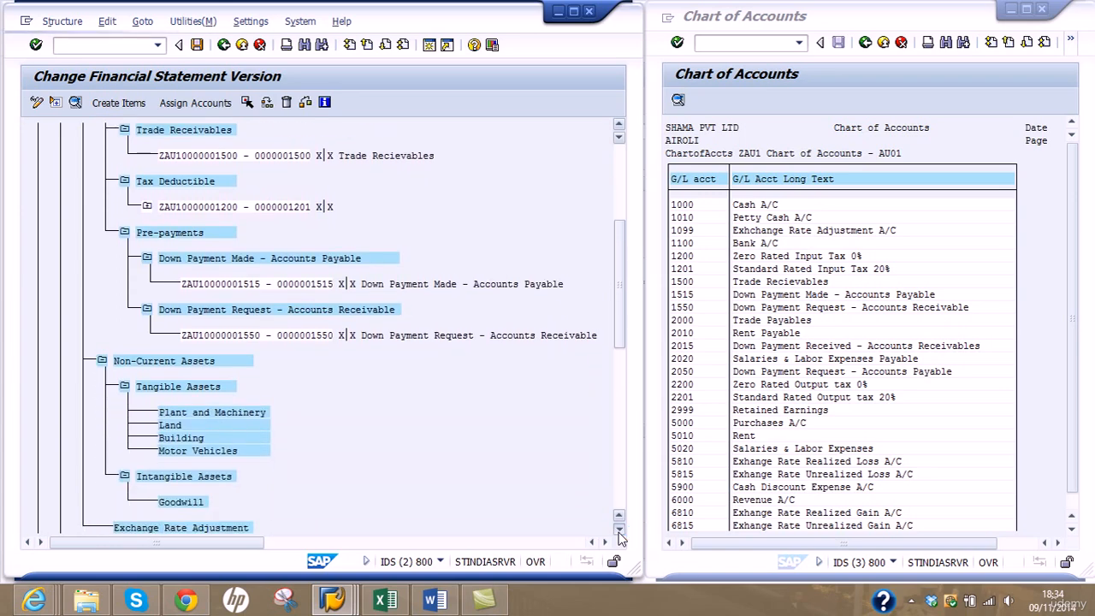
{"action": "left_click", "coordinate": [620, 530]}
{"action": "left_click", "coordinate": [619, 529]}
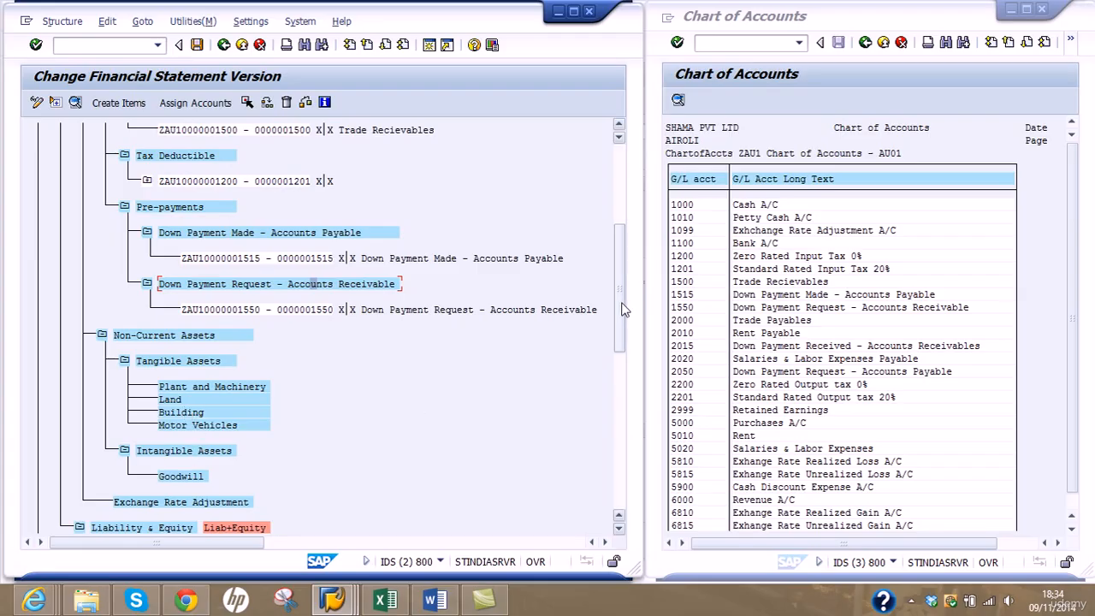
{"action": "left_click_drag", "start_coordinate": [623, 329], "coordinate": [622, 391]}
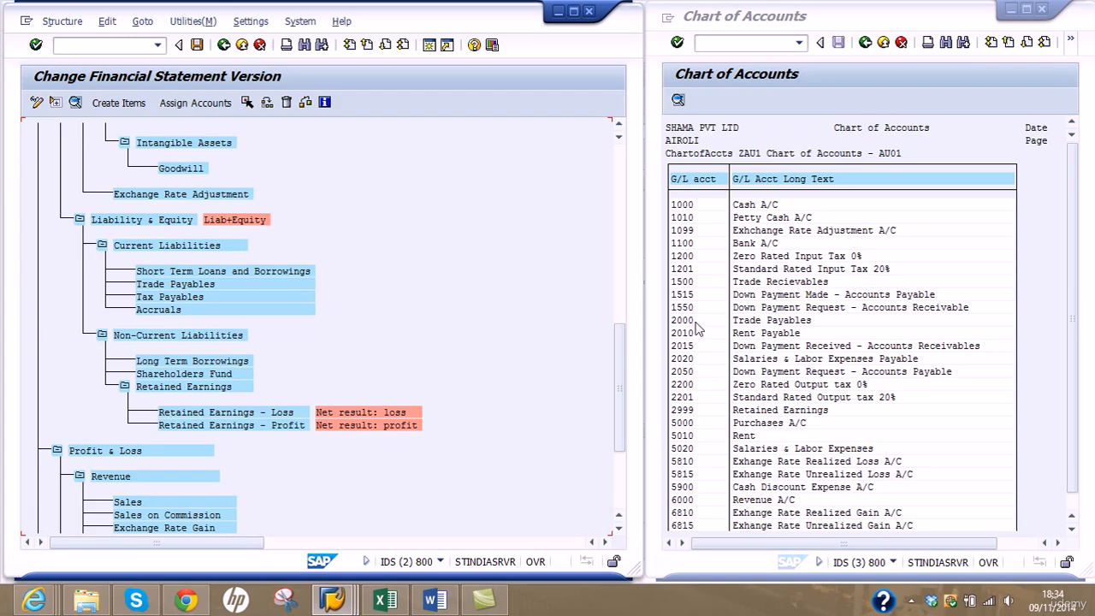
{"action": "left_click", "coordinate": [185, 288]}
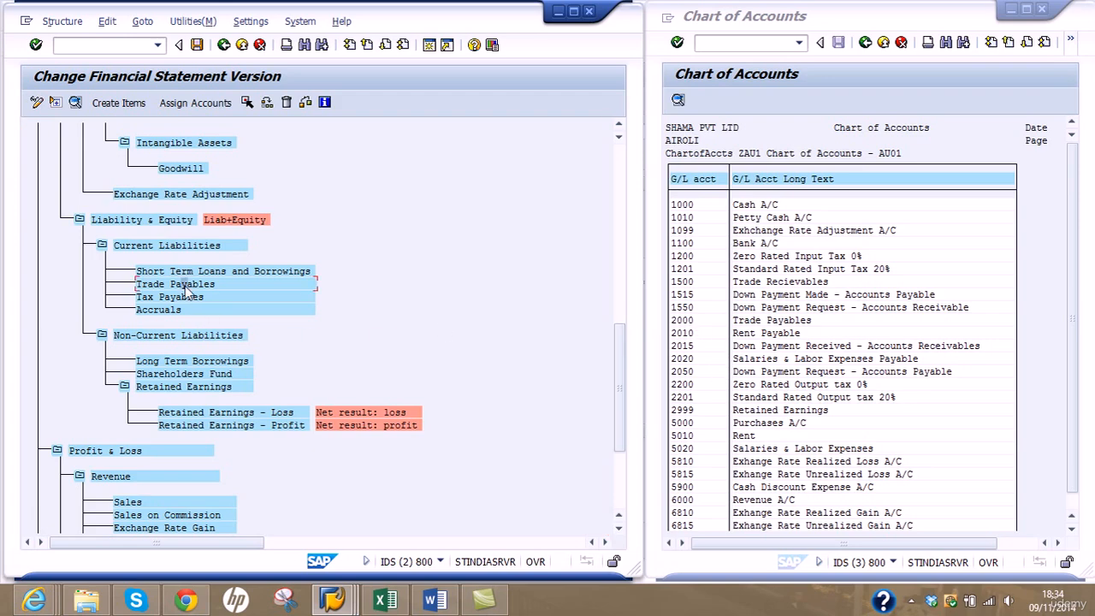
{"action": "left_click", "coordinate": [191, 106]}
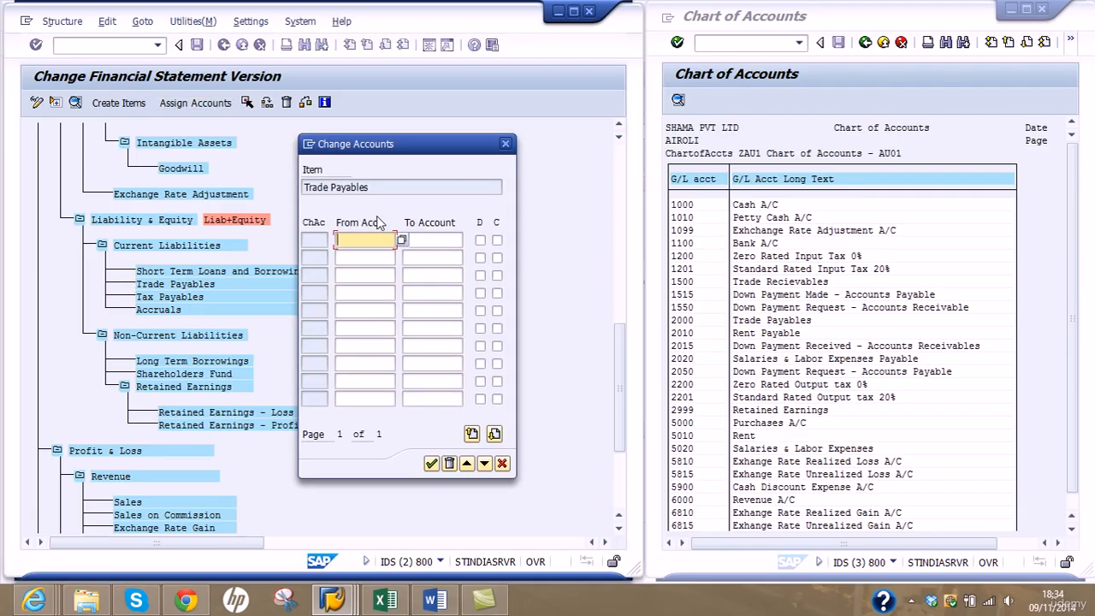
{"action": "type", "text": "2000"}
{"action": "left_click", "coordinate": [481, 242]}
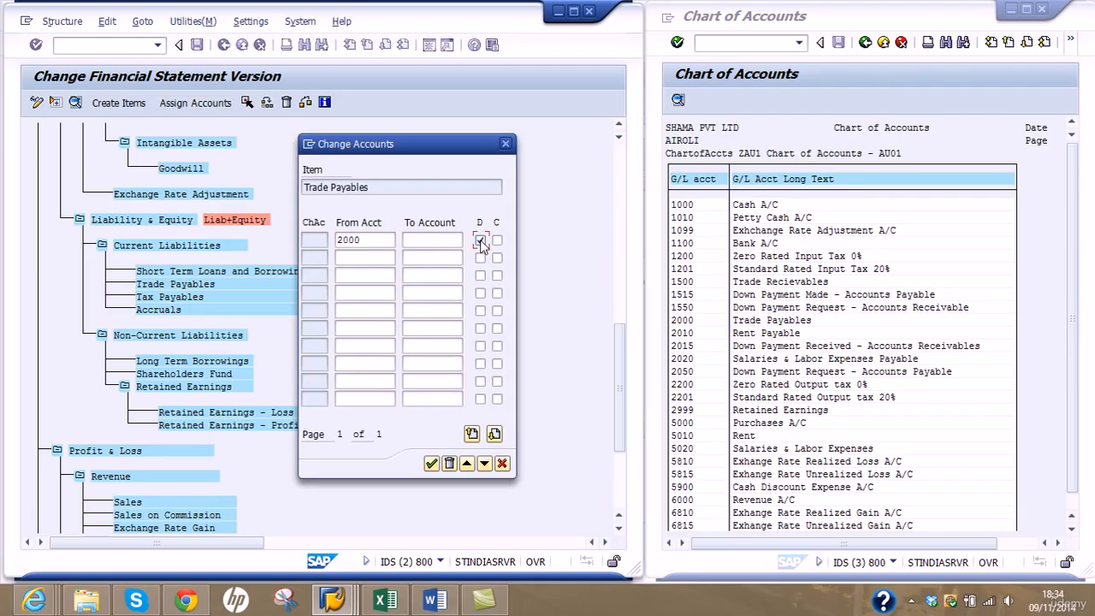
{"action": "left_click", "coordinate": [497, 240]}
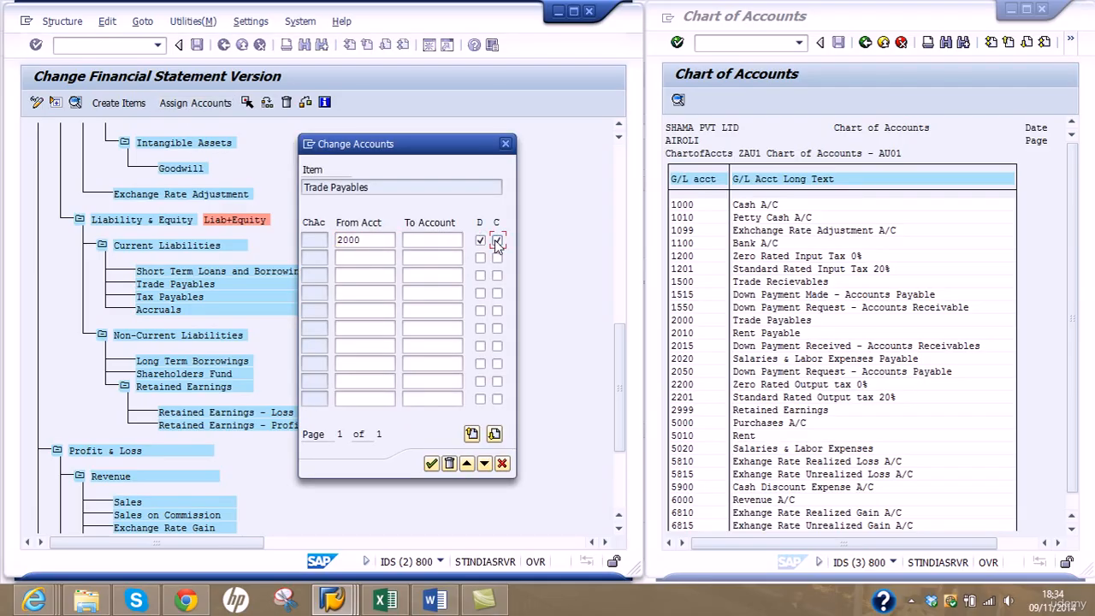
{"action": "left_click", "coordinate": [432, 463]}
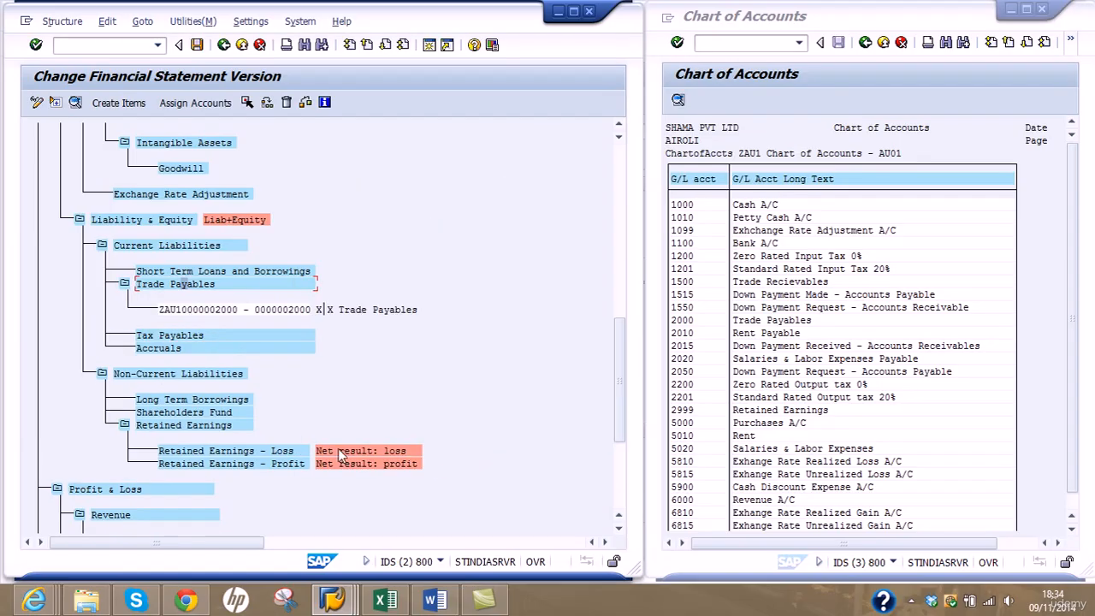
Step: Assign the account range 2200 to 2201 to the Tax Payables item with both debit and credit enabled
{"action": "left_click", "coordinate": [190, 338]}
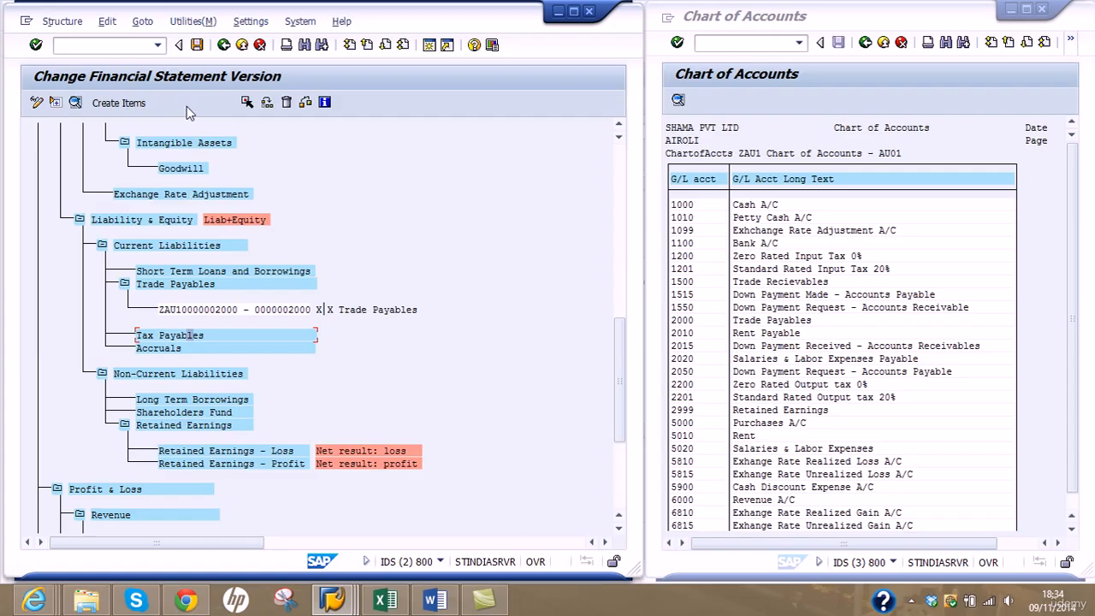
{"action": "left_click", "coordinate": [190, 104]}
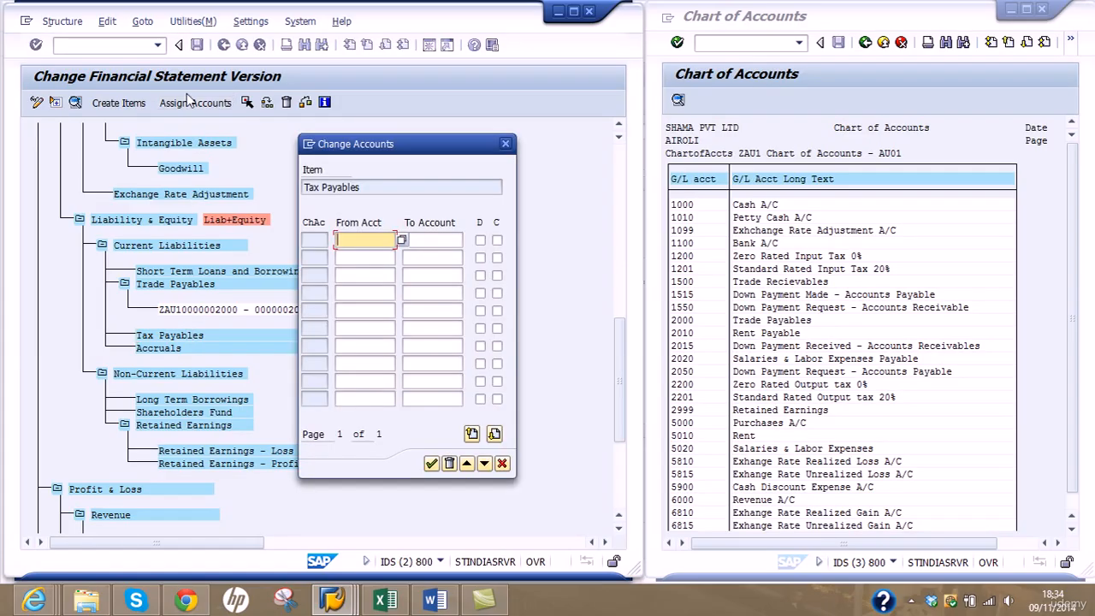
{"action": "type", "text": "22"}
{"action": "type", "text": "2201"}
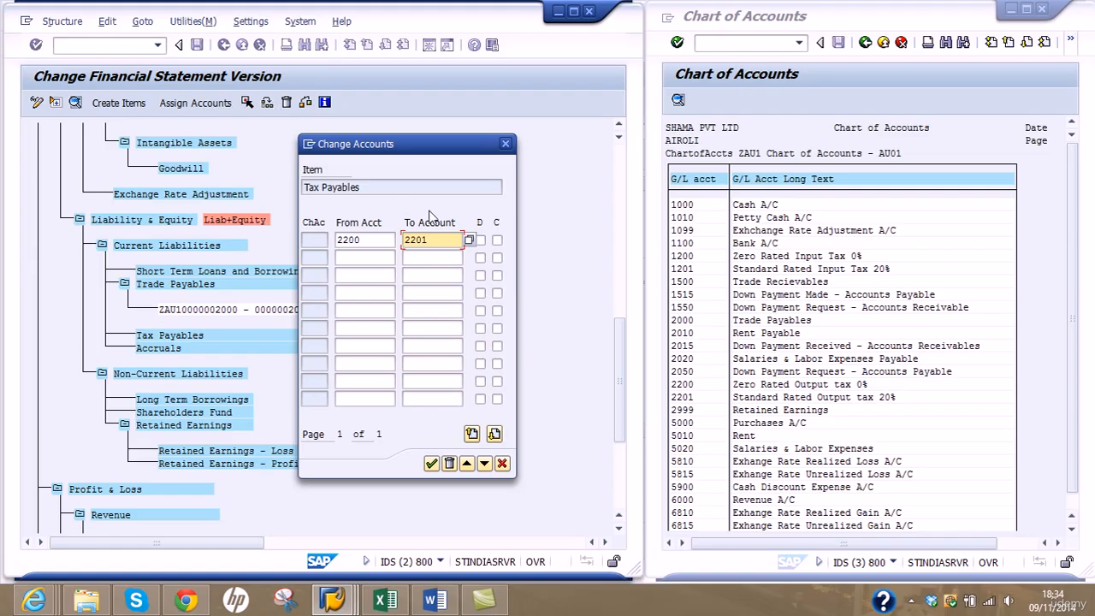
{"action": "left_click", "coordinate": [480, 240]}
{"action": "left_click", "coordinate": [497, 241]}
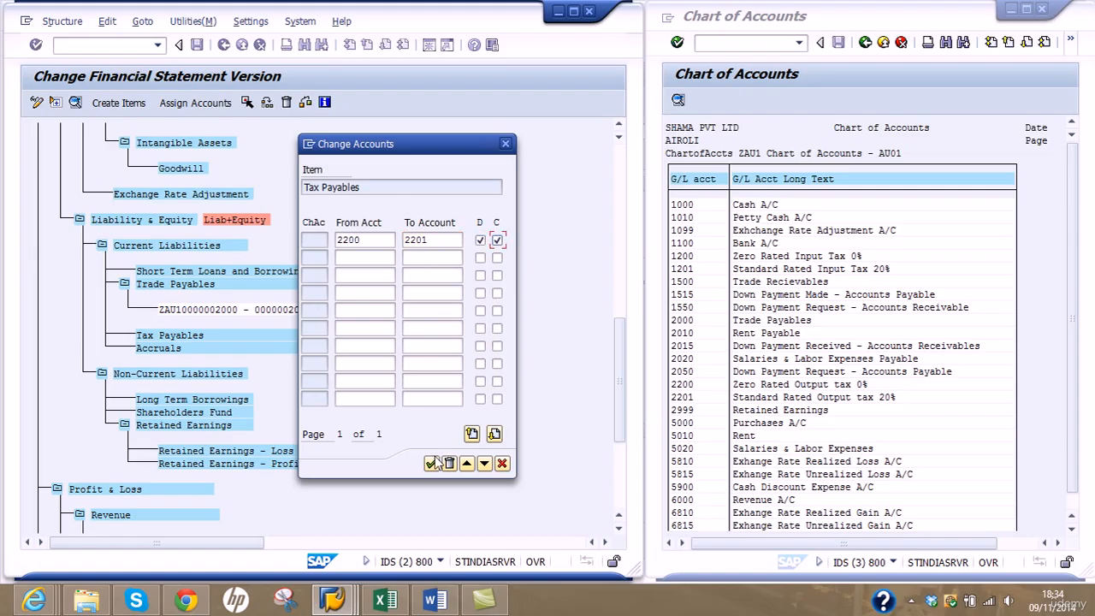
{"action": "left_click", "coordinate": [431, 462]}
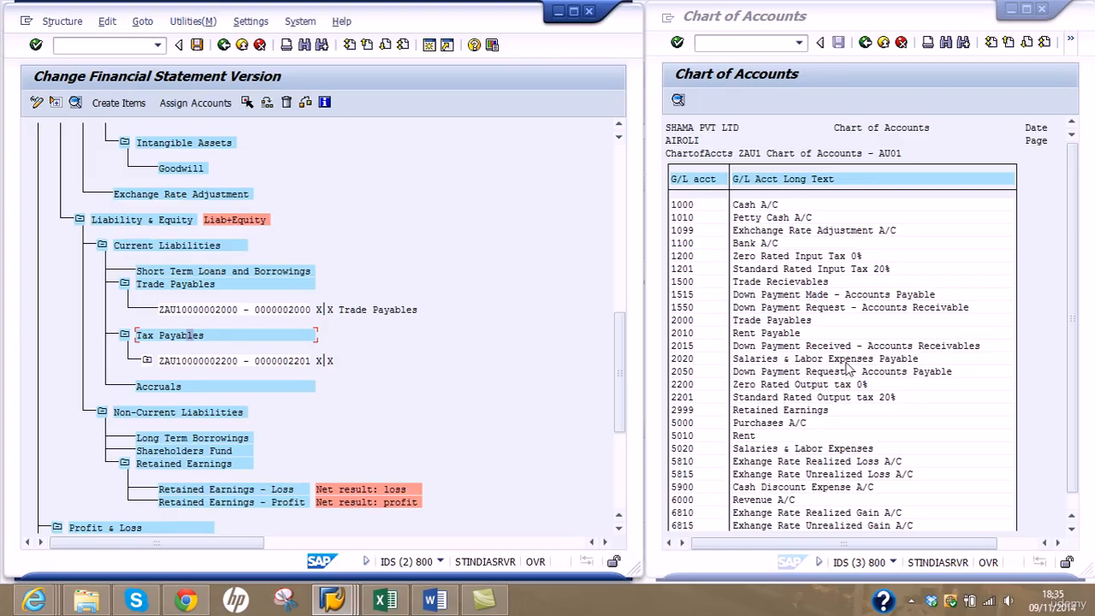
Step: Create an item named Other Payables on the same level directly after Trade Payables, and select it
{"action": "left_click", "coordinate": [201, 287]}
{"action": "left_click", "coordinate": [128, 104]}
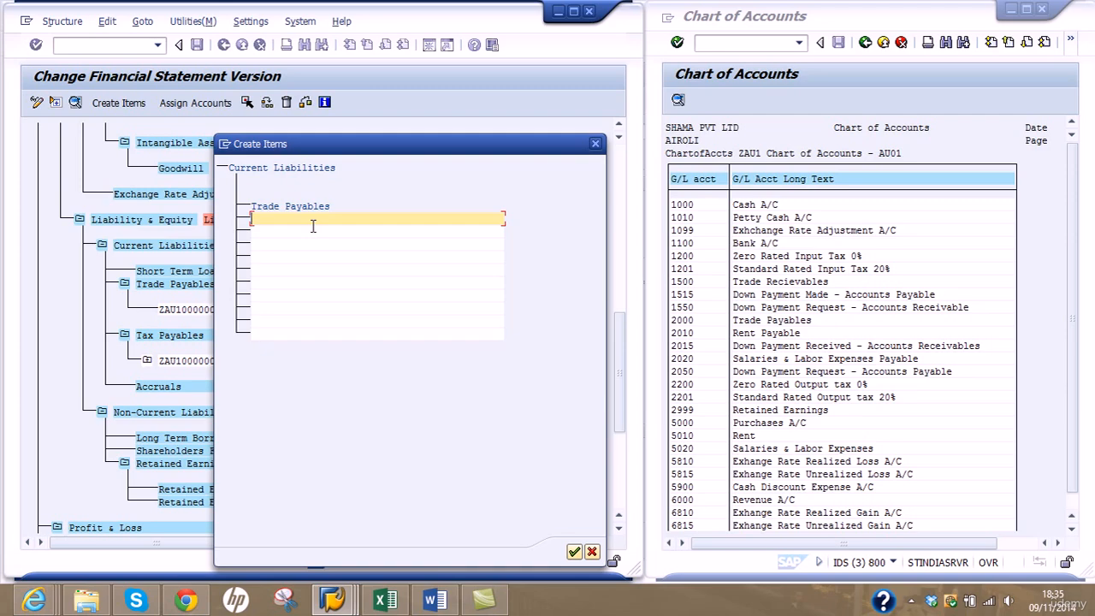
{"action": "type", "text": "Other Payables"}
{"action": "key", "text": "Return"}
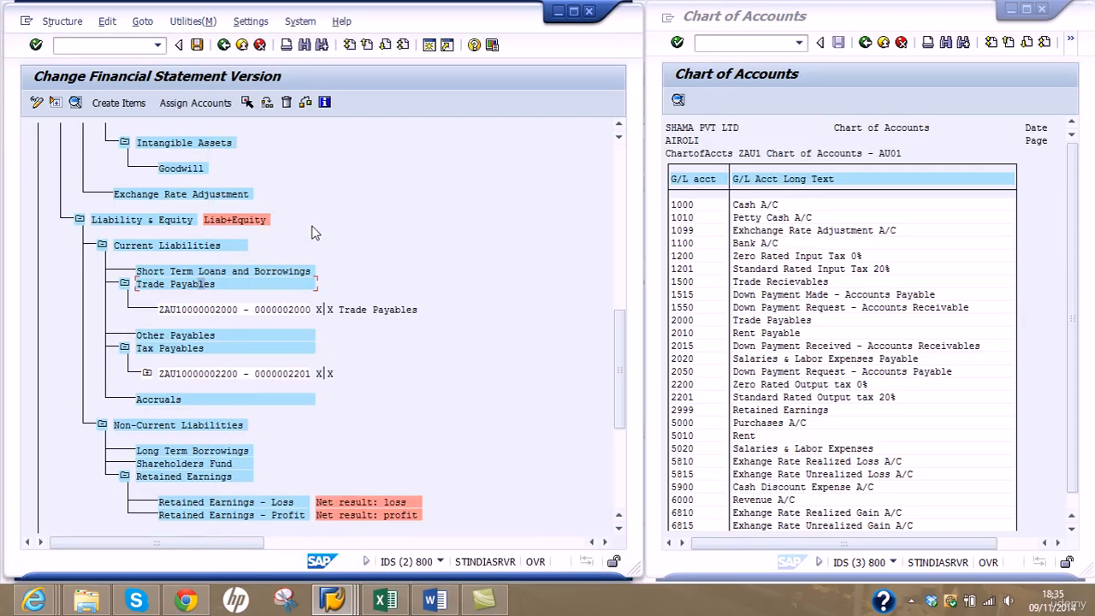
{"action": "left_click", "coordinate": [179, 337]}
{"action": "left_click", "coordinate": [120, 103]}
{"action": "type", "text": "A"}
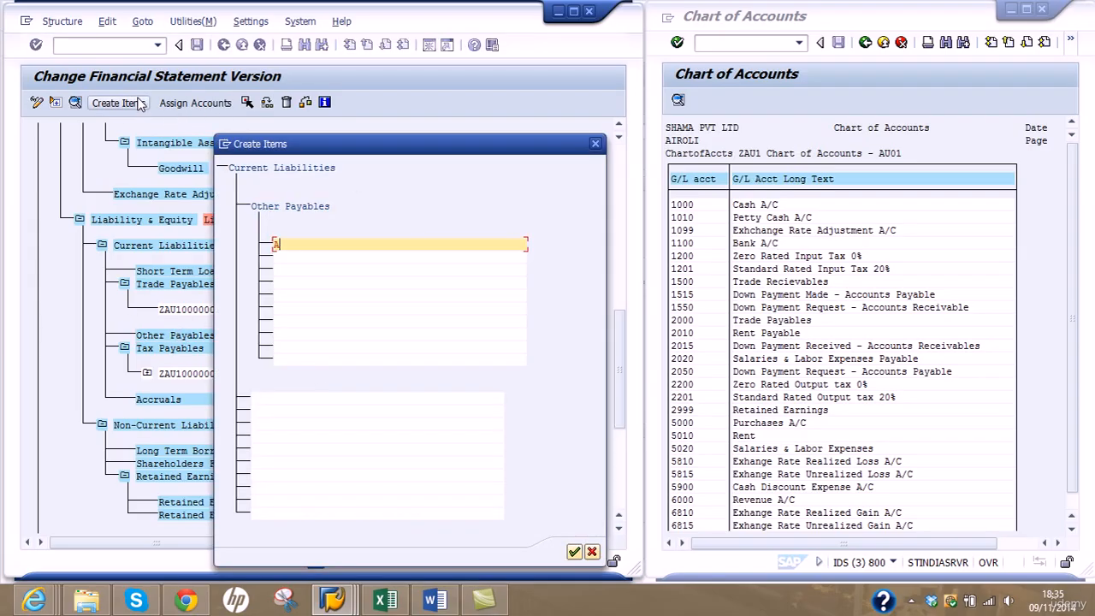
{"action": "type", "text": "dministrave"}
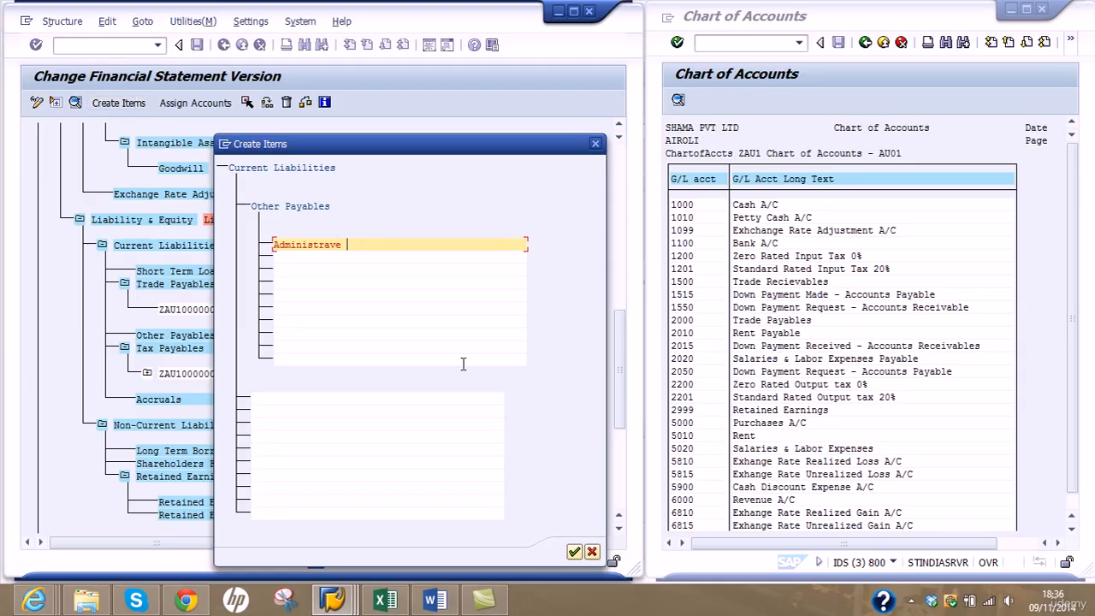
{"action": "left_click", "coordinate": [592, 552]}
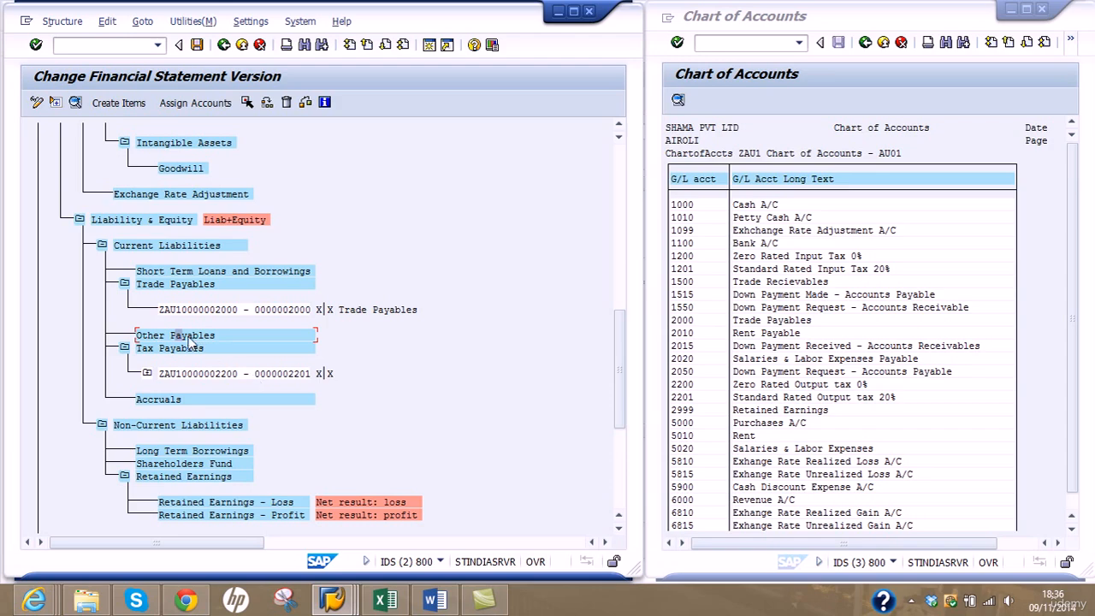
Step: Assign accounts 2010 and 2020 as separate entries to the Other Payables item, with debit and credit enabled for both
{"action": "left_click", "coordinate": [197, 103]}
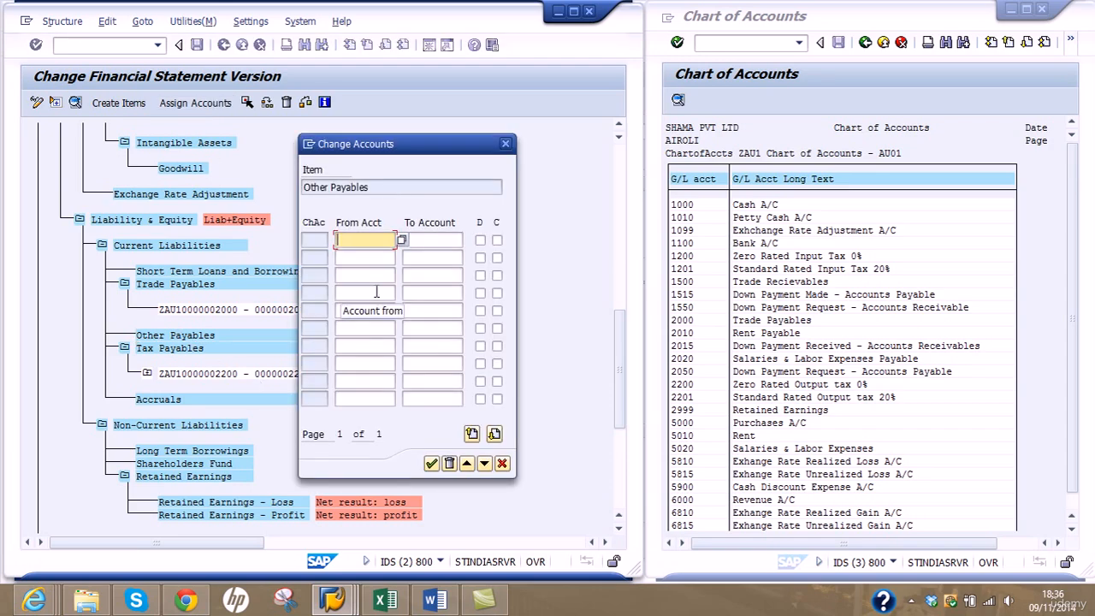
{"action": "type", "text": "20"}
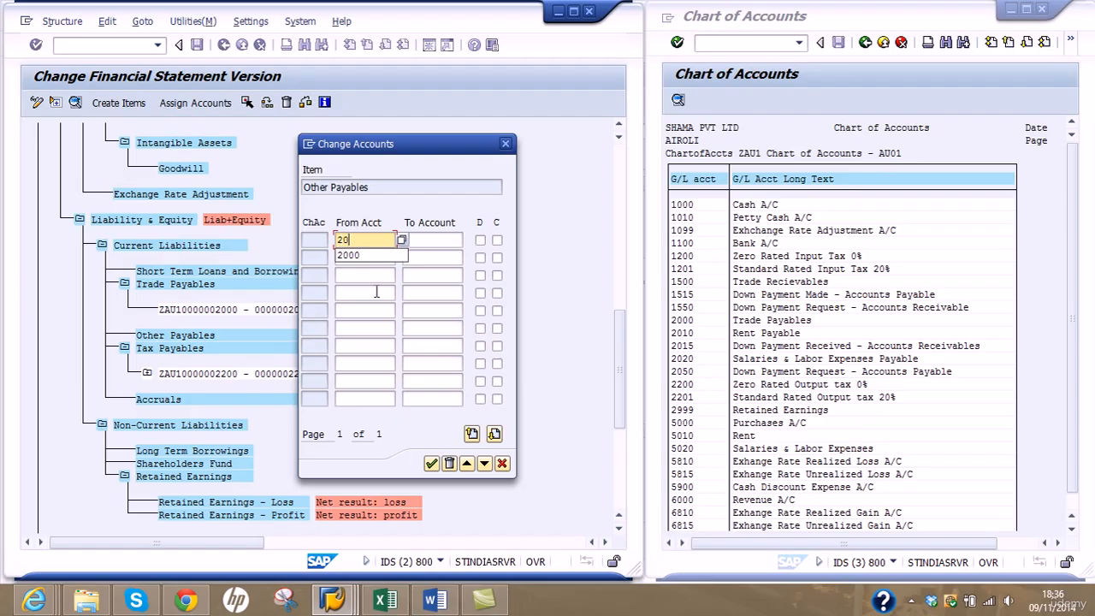
{"action": "type", "text": "10"}
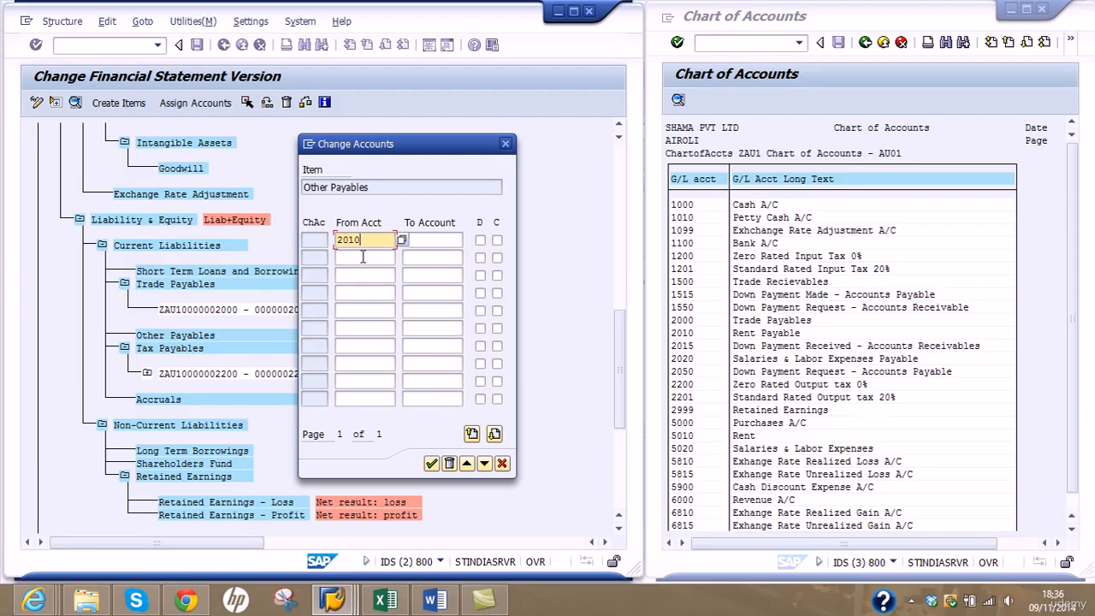
{"action": "left_click", "coordinate": [363, 256]}
{"action": "type", "text": "2020"}
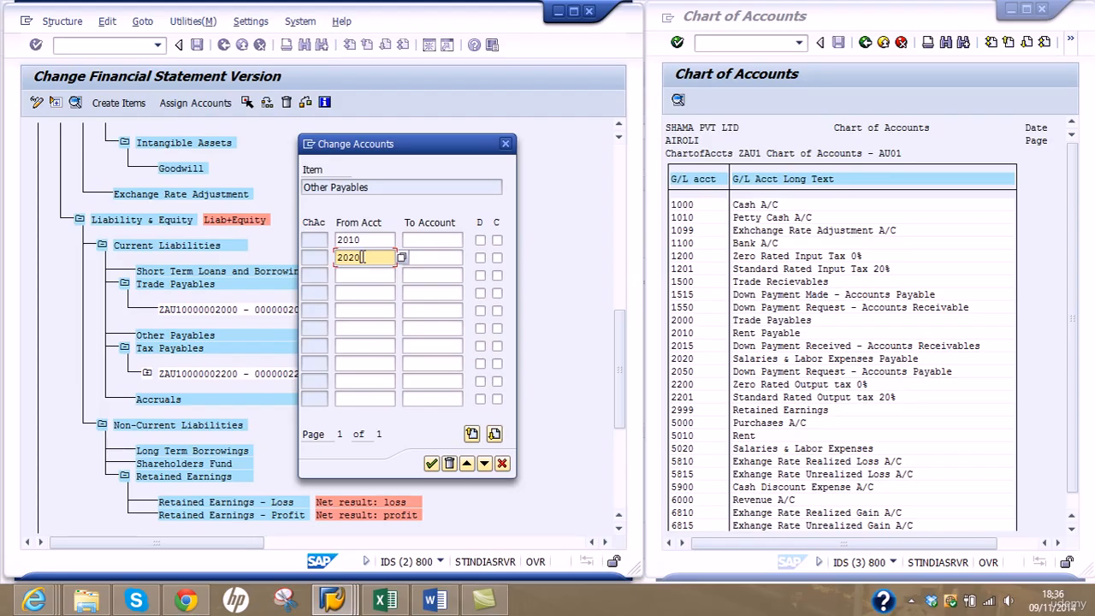
{"action": "left_click", "coordinate": [479, 241]}
{"action": "left_click", "coordinate": [497, 240]}
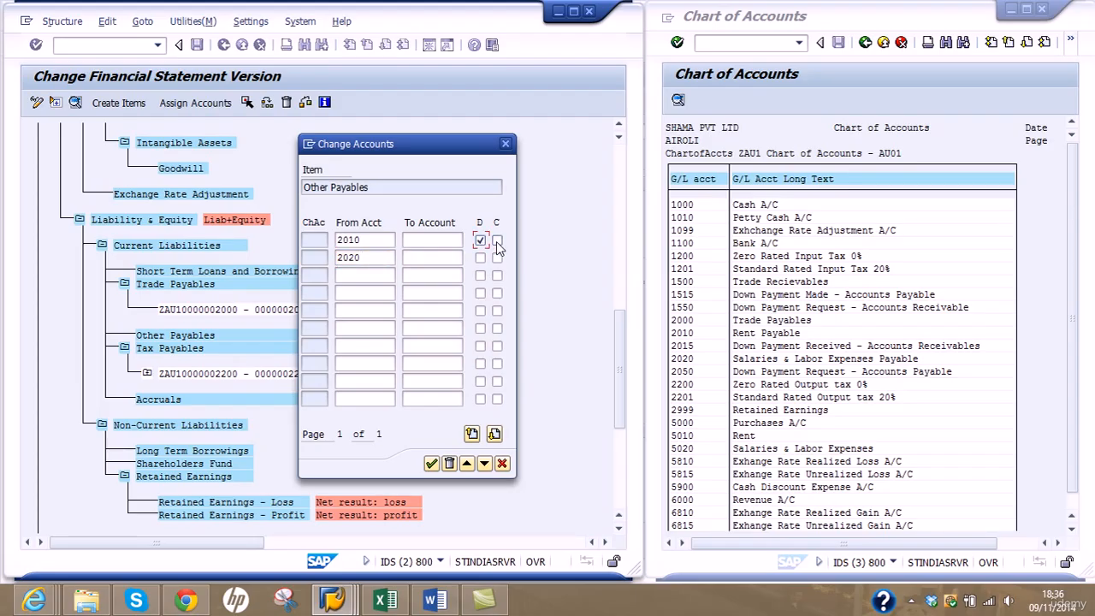
{"action": "left_click", "coordinate": [480, 257]}
{"action": "left_click", "coordinate": [497, 257]}
{"action": "left_click", "coordinate": [432, 464]}
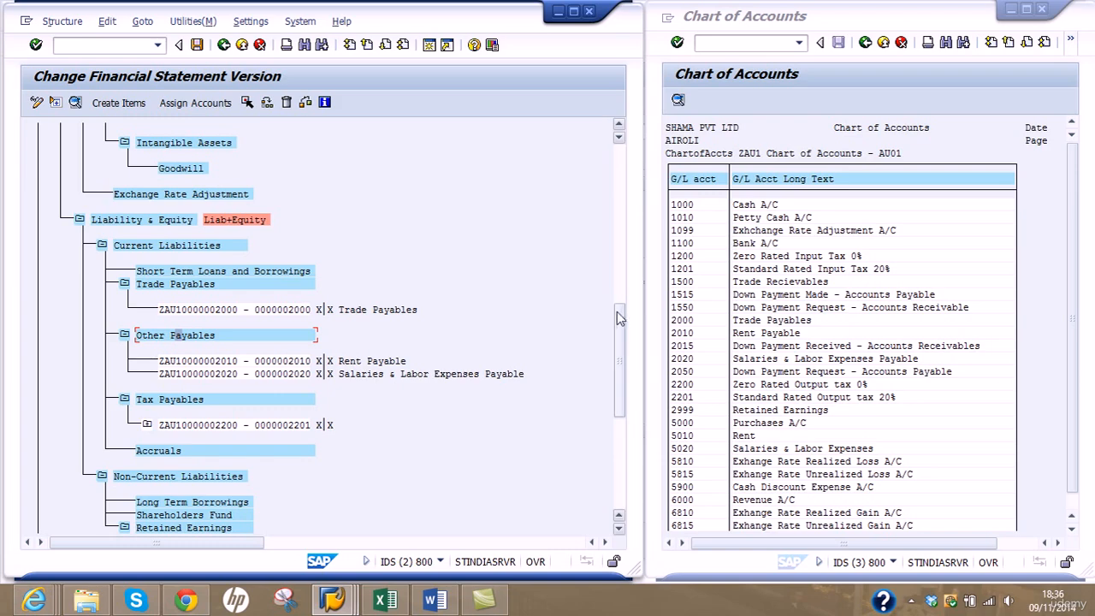
{"action": "left_click_drag", "start_coordinate": [621, 329], "coordinate": [620, 343]}
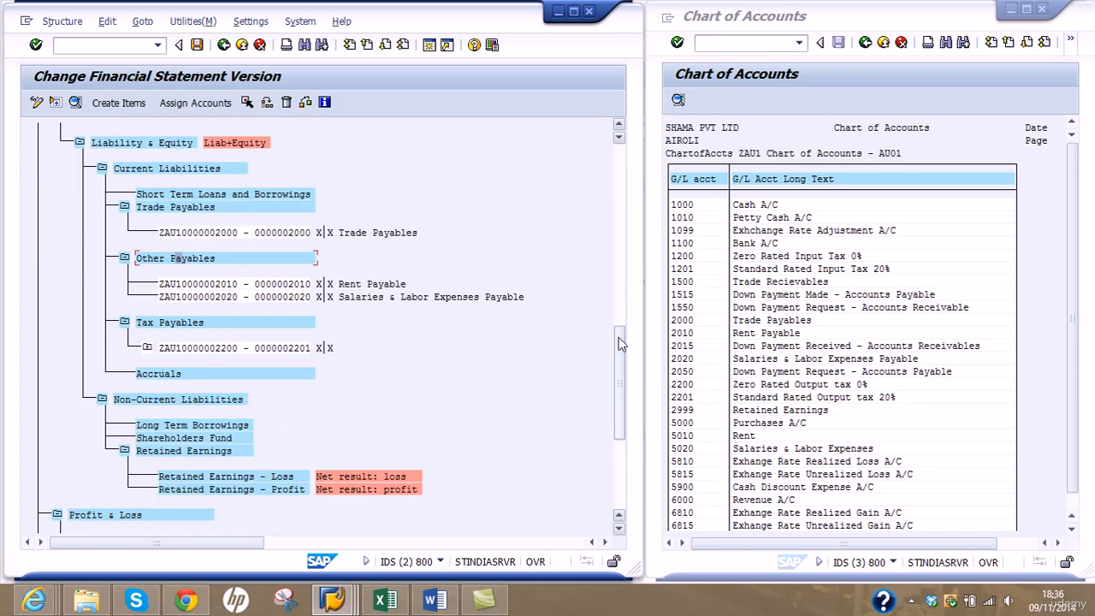
{"action": "left_click", "coordinate": [618, 529]}
{"action": "left_click", "coordinate": [618, 529]}
{"action": "left_click", "coordinate": [618, 529]}
{"action": "left_click", "coordinate": [618, 528]}
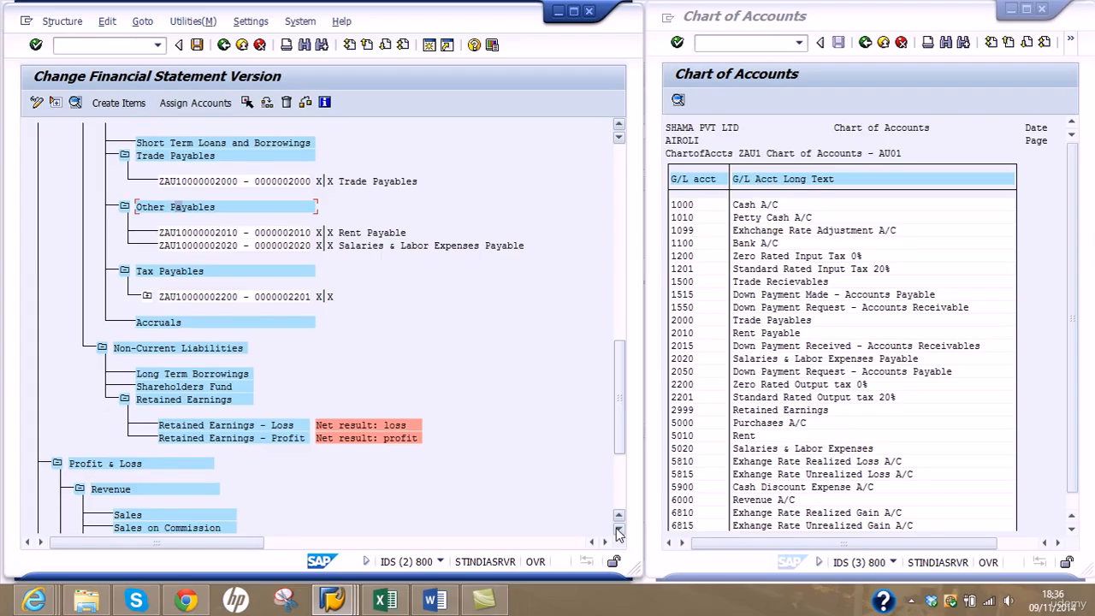
{"action": "left_click", "coordinate": [171, 324]}
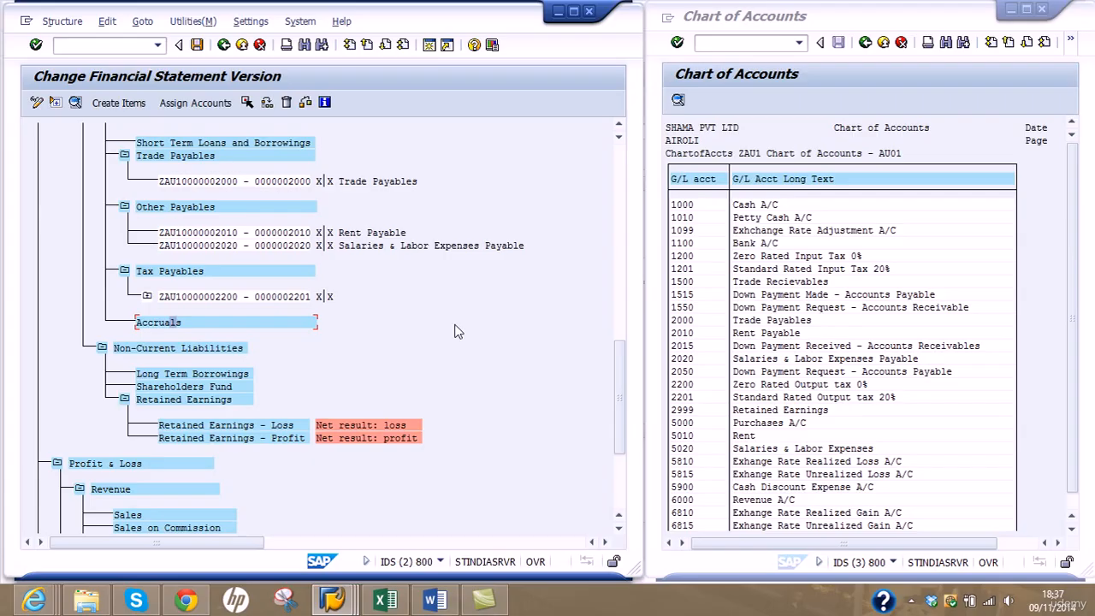
{"action": "left_click", "coordinate": [140, 104]}
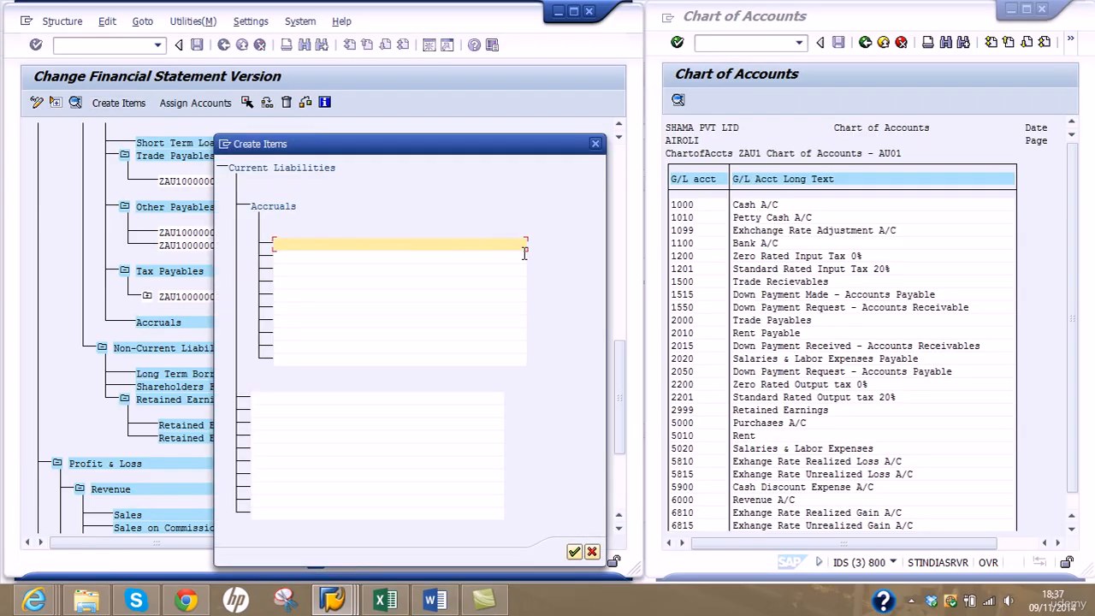
{"action": "left_click", "coordinate": [591, 552]}
Step: Rename the Accruals item under Current Liabilities as Other Liabilities
{"action": "double_click", "coordinate": [164, 322]}
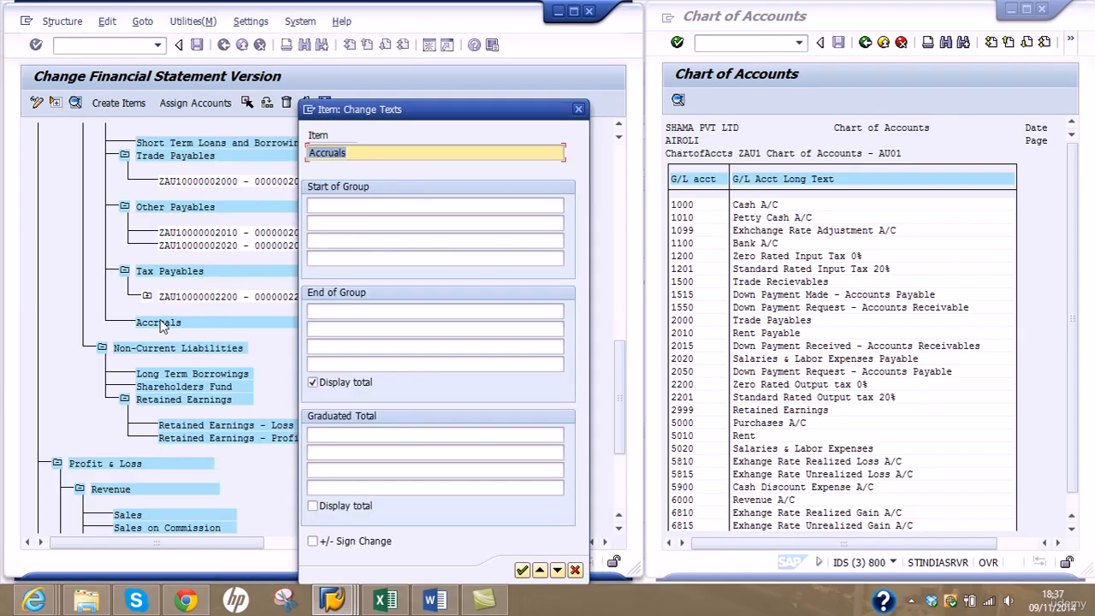
{"action": "left_click_drag", "start_coordinate": [396, 113], "coordinate": [272, 149]}
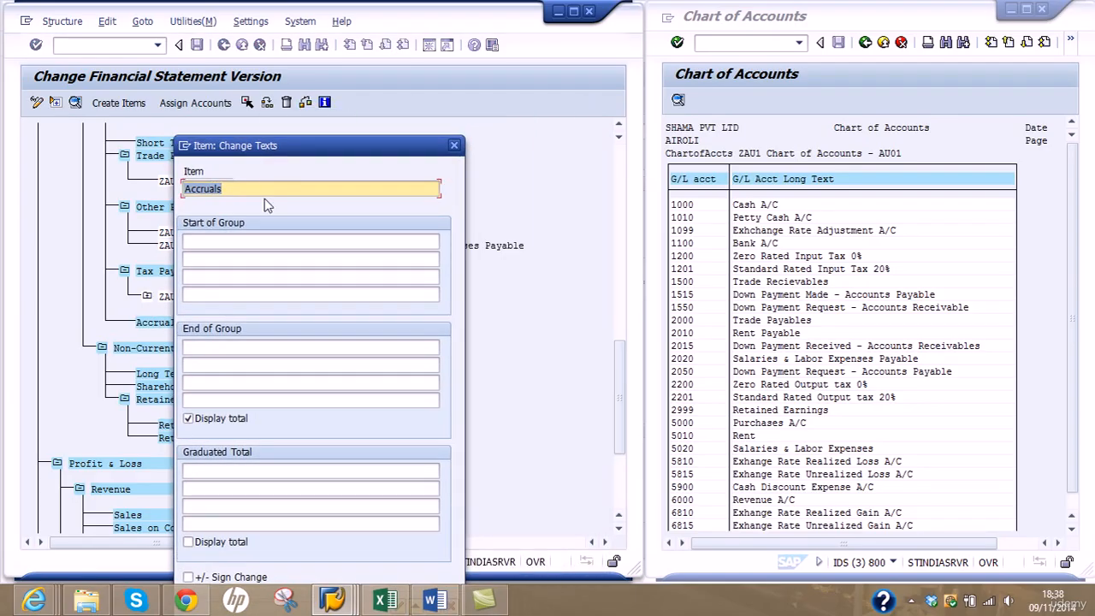
{"action": "type", "text": "Down"}
{"action": "key", "text": "BackSpace"}
{"action": "key", "text": "BackSpace"}
{"action": "key", "text": "BackSpace"}
{"action": "key", "text": "BackSpace"}
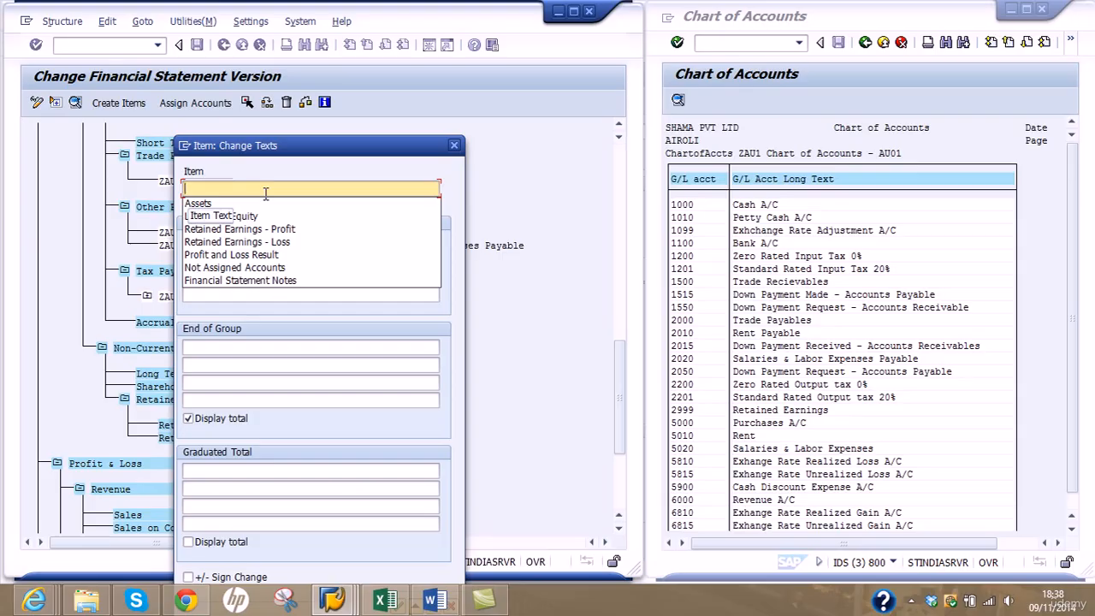
{"action": "type", "text": "Other Liabilities"}
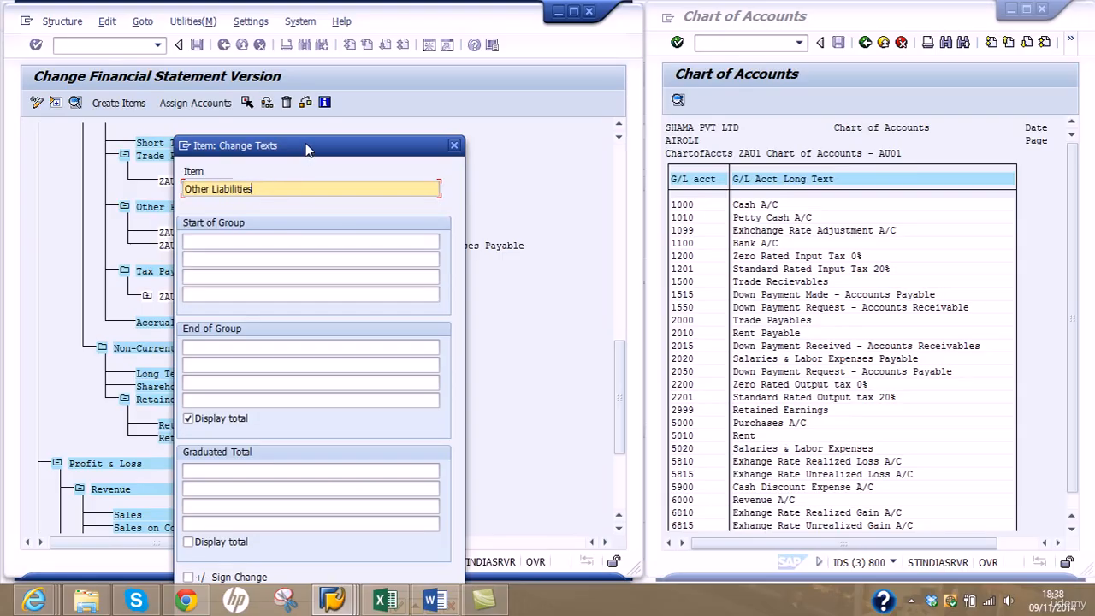
{"action": "left_click_drag", "start_coordinate": [302, 145], "coordinate": [310, 98]}
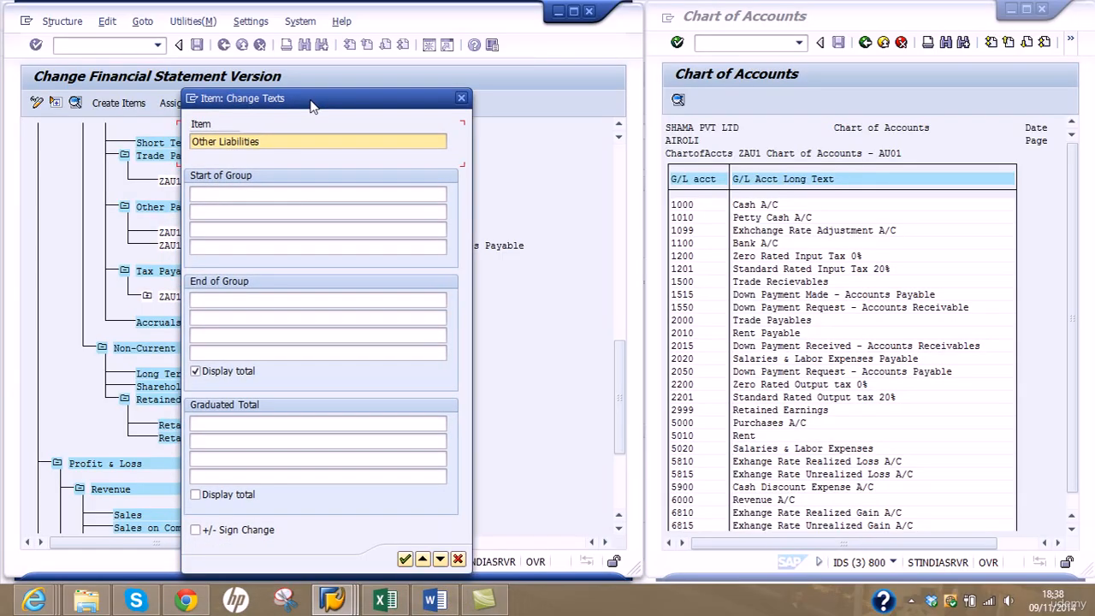
{"action": "left_click", "coordinate": [406, 559]}
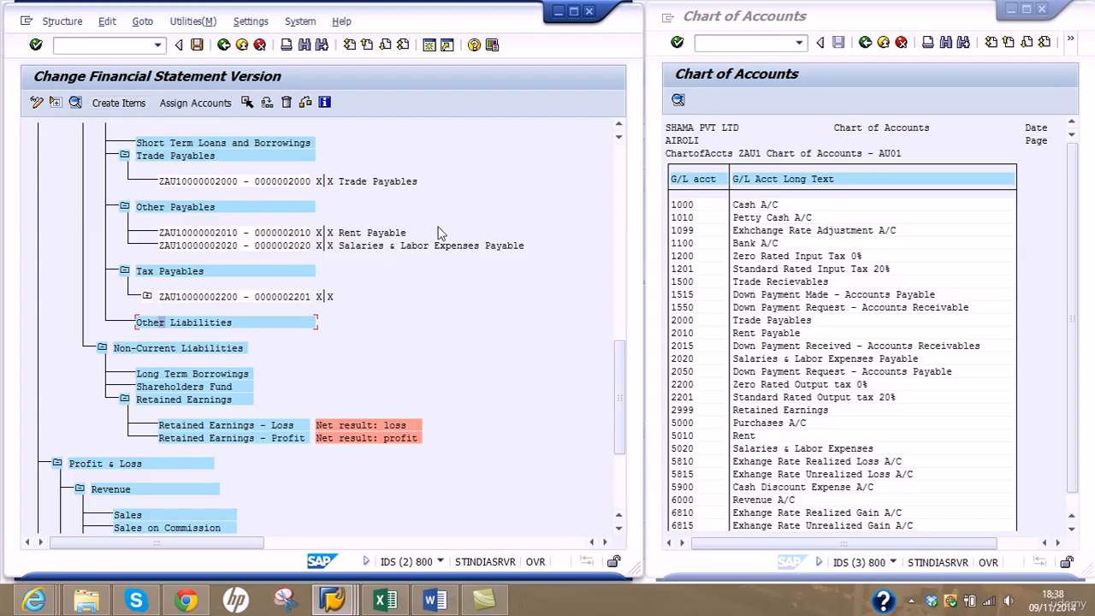
Step: Start creating items below Other Liabilities, entering Down Payment Received - Accounts Receivable as the first subordinate item
{"action": "left_click_drag", "start_coordinate": [616, 370], "coordinate": [610, 206]}
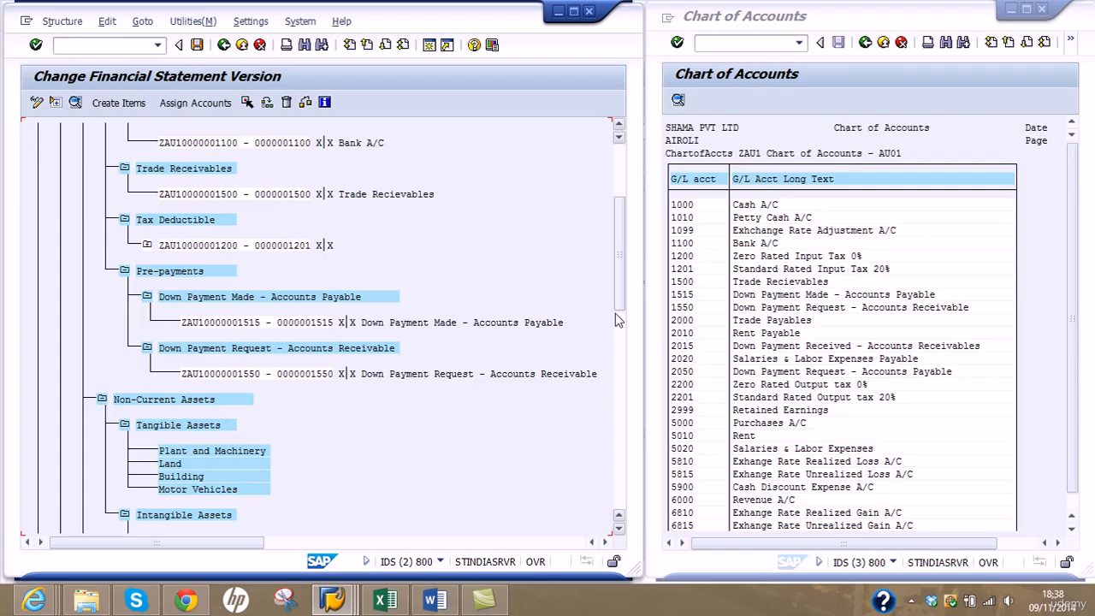
{"action": "left_click", "coordinate": [620, 489]}
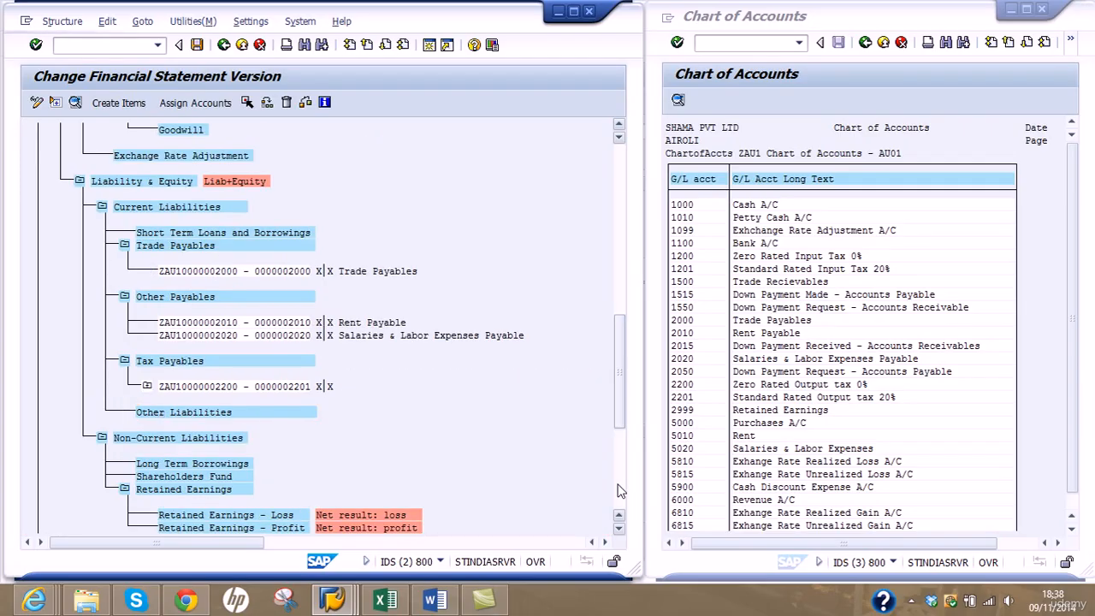
{"action": "left_click", "coordinate": [620, 489]}
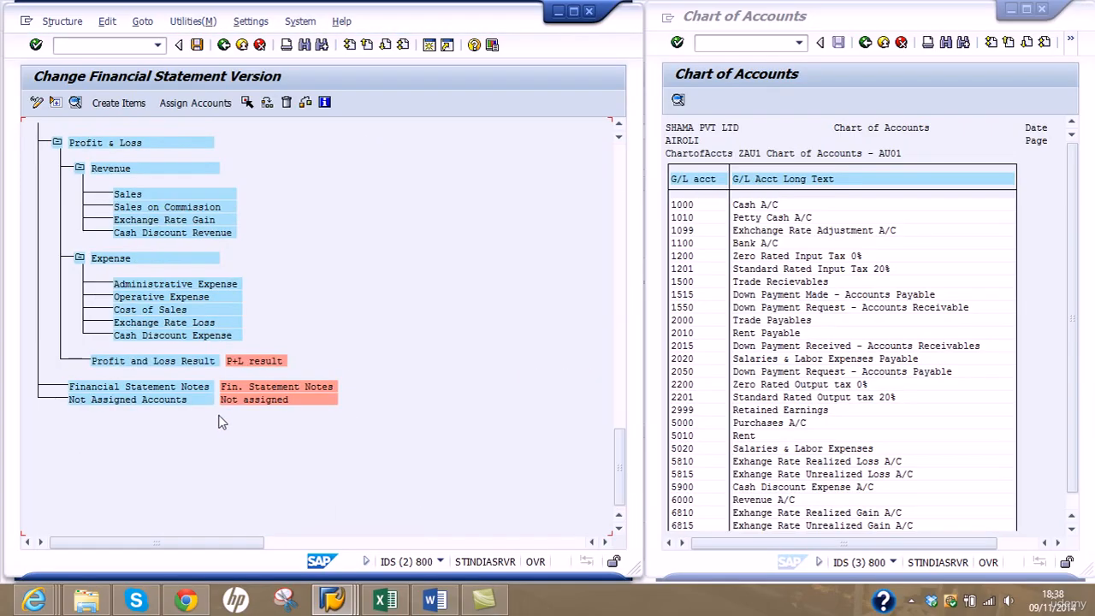
{"action": "scroll", "coordinate": [278, 336], "scroll_direction": "up", "scroll_amount": 5}
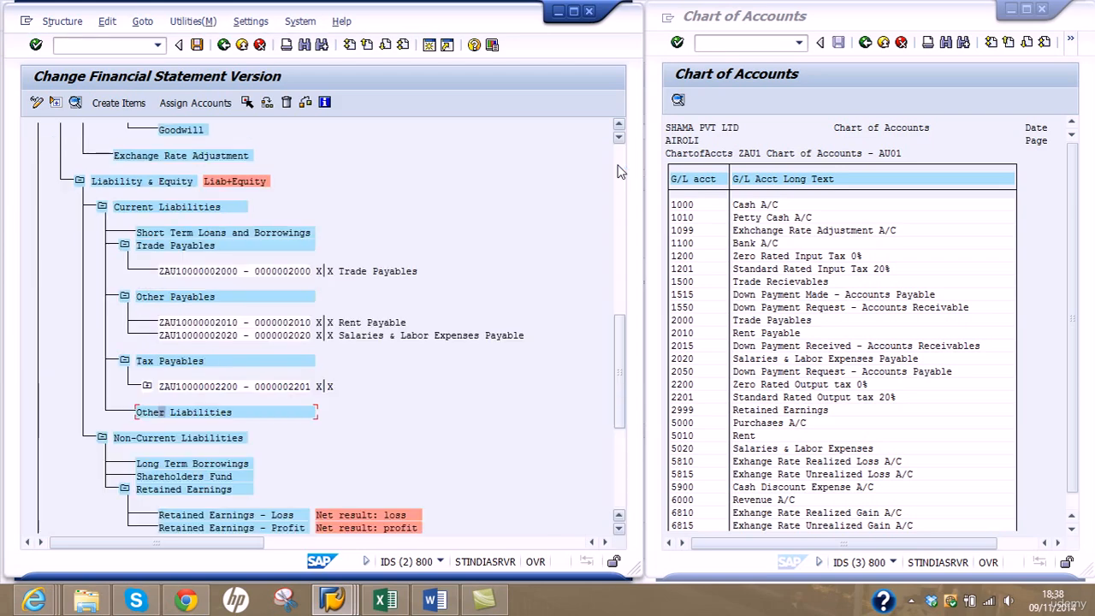
{"action": "left_click", "coordinate": [202, 412]}
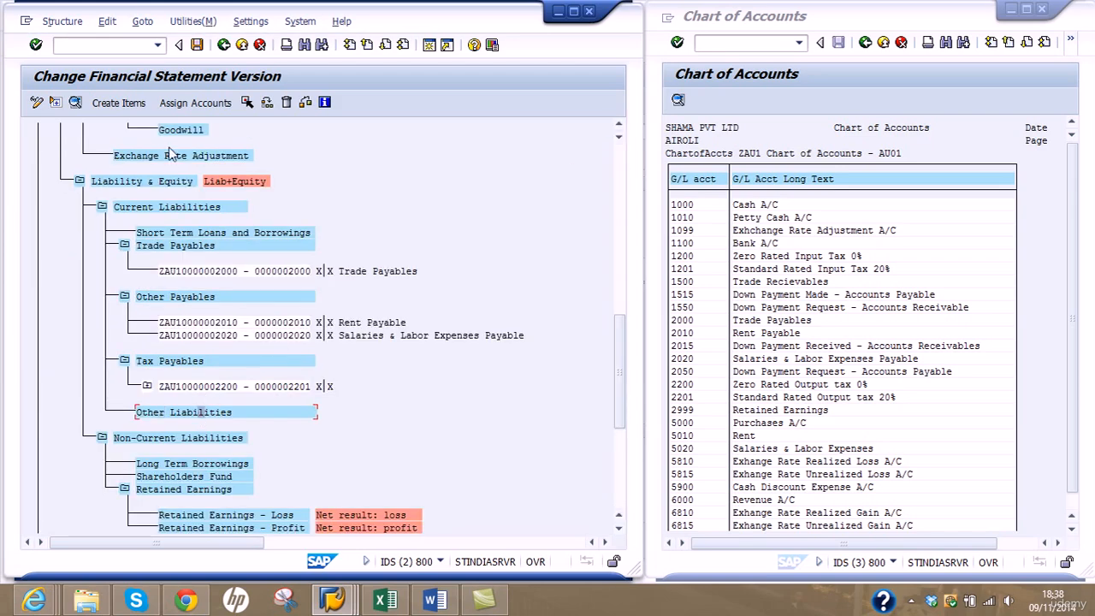
{"action": "left_click", "coordinate": [142, 104]}
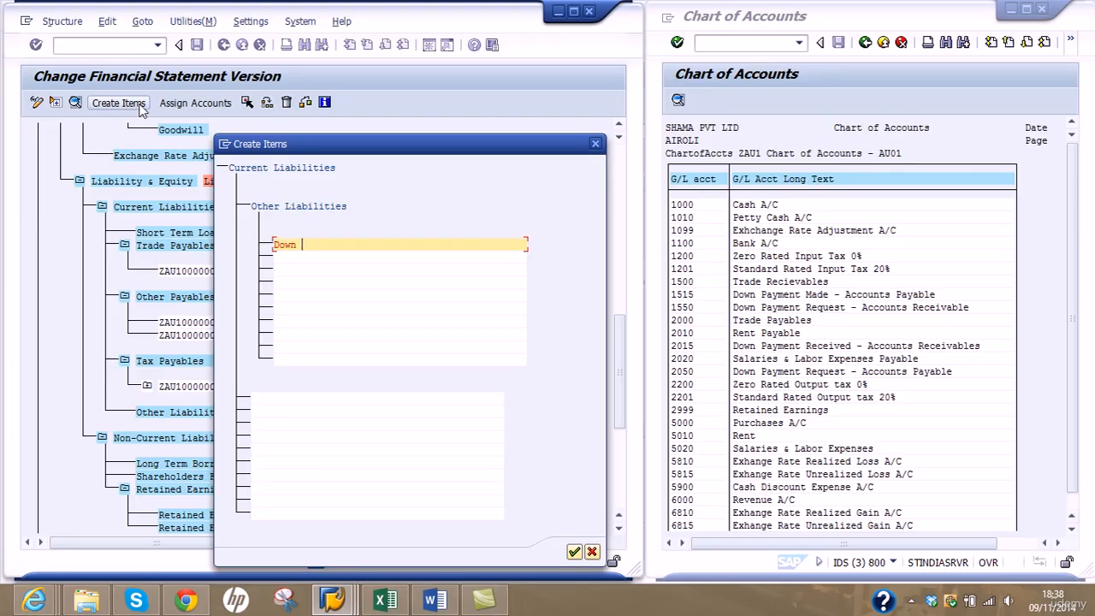
{"action": "type", "text": "Down Payment"}
{"action": "key", "text": "BackSpace"}
{"action": "key", "text": "BackSpace"}
{"action": "key", "text": "BackSpace"}
{"action": "type", "text": "ved - Accounts Rec"}
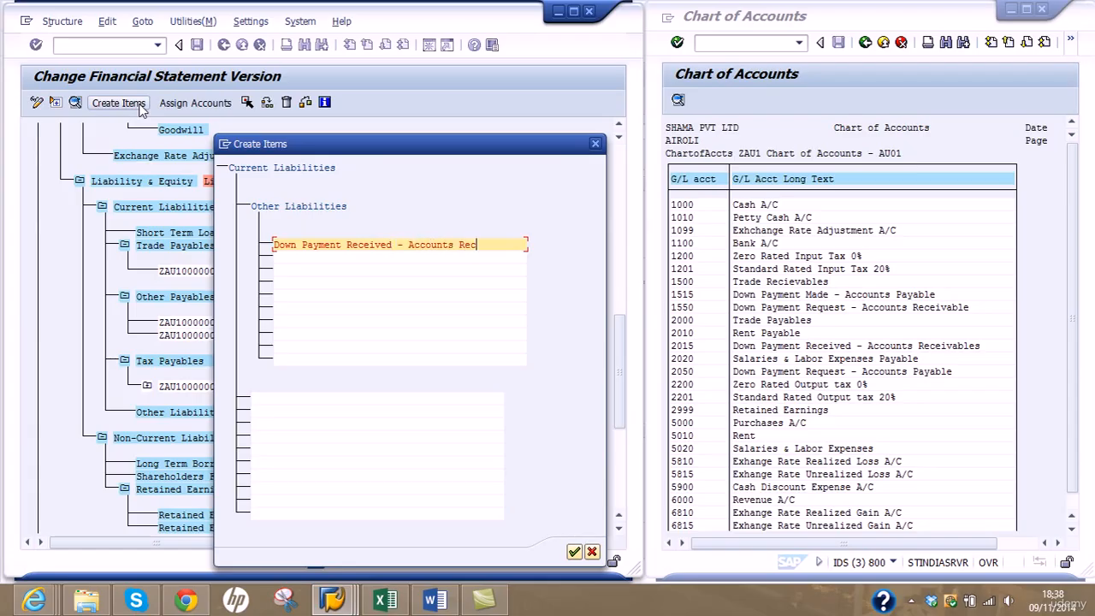
{"action": "type", "text": "eivable"}
Step: Add Down Payment Request - Accounts Payable as the second subordinate item of Other Liabilities and create both items
{"action": "key", "text": "Tab"}
{"action": "type", "text": "Down "}
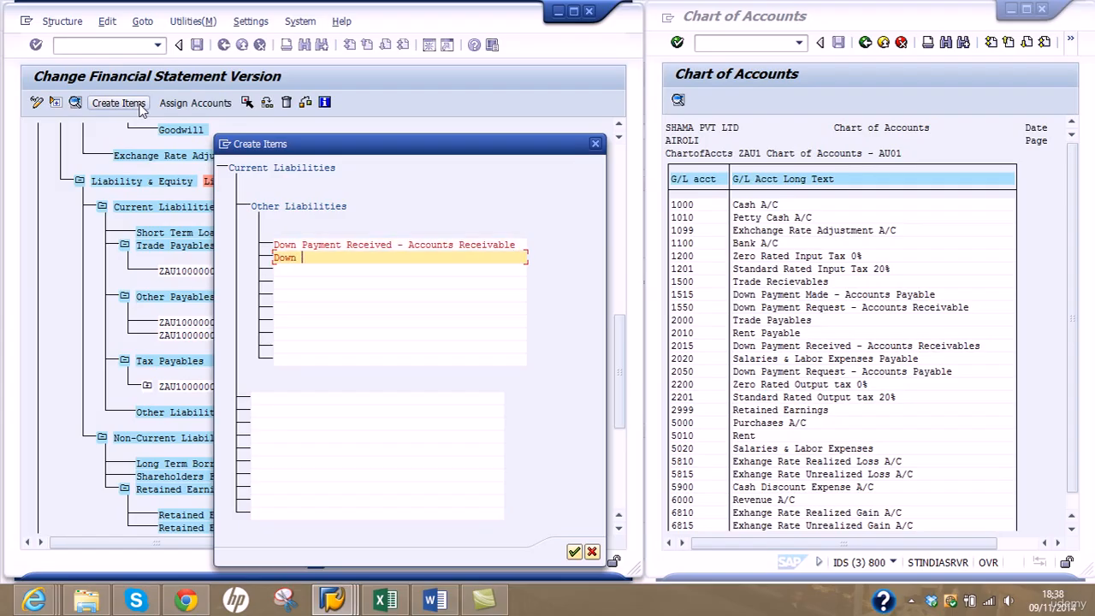
{"action": "type", "text": "Payment Re"}
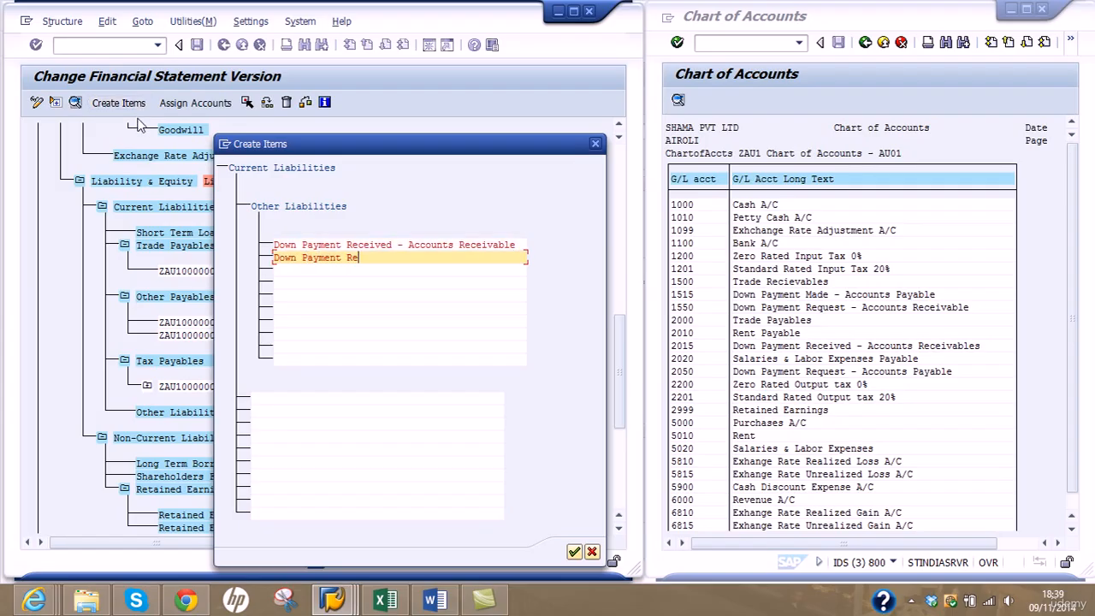
{"action": "type", "text": "quie"}
{"action": "type", "text": "t - Accounts Payable"}
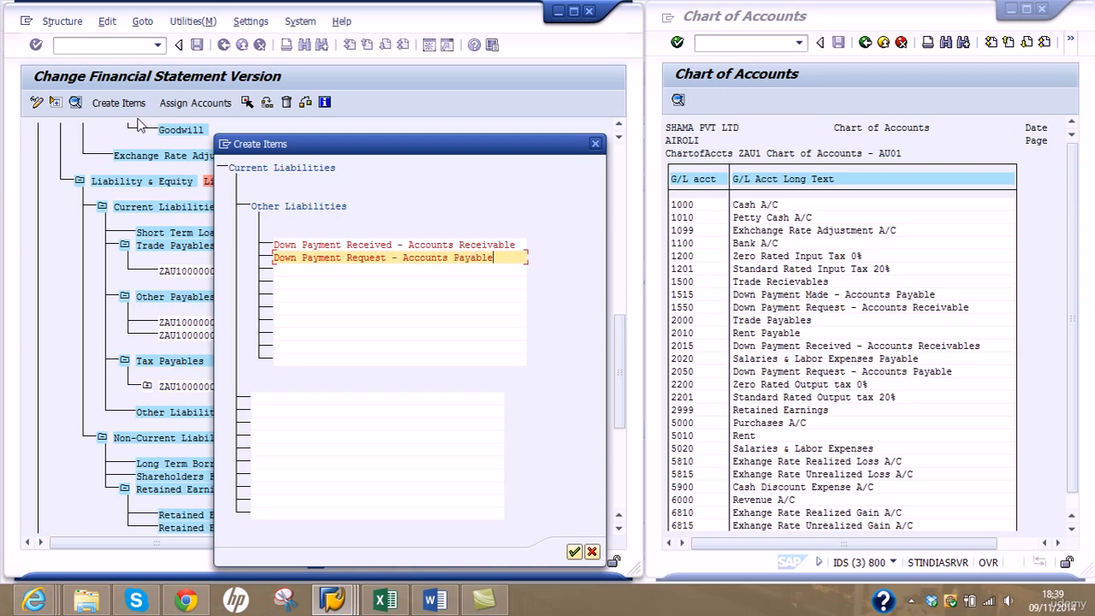
{"action": "key", "text": "Return"}
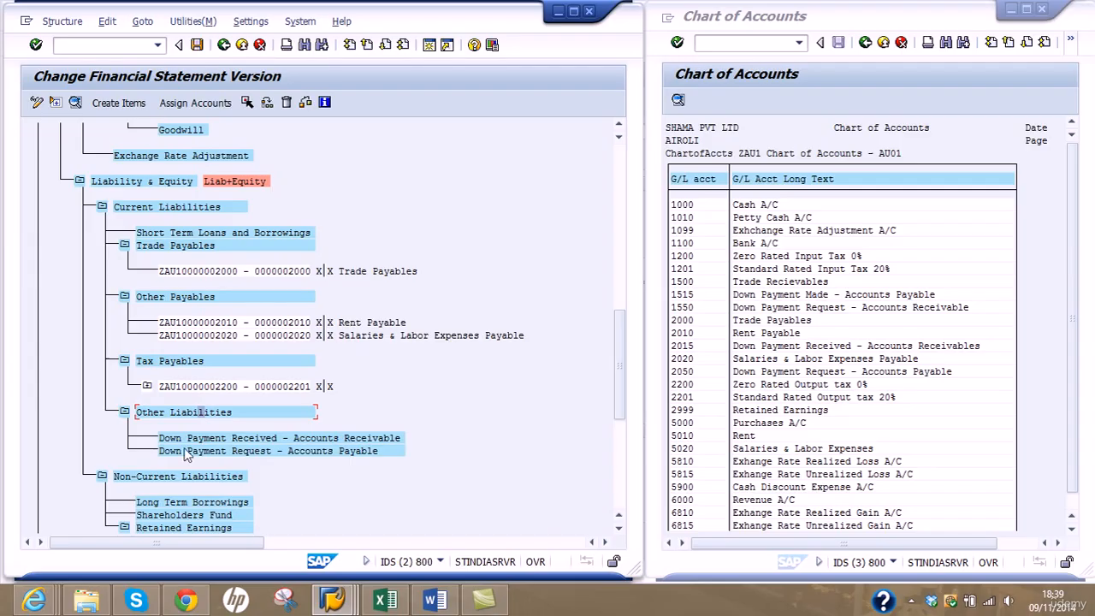
Step: Assign account 2015 to the Down Payment Received - Accounts Receivable item with both debit and credit enabled
{"action": "left_click", "coordinate": [213, 438]}
{"action": "left_click", "coordinate": [197, 102]}
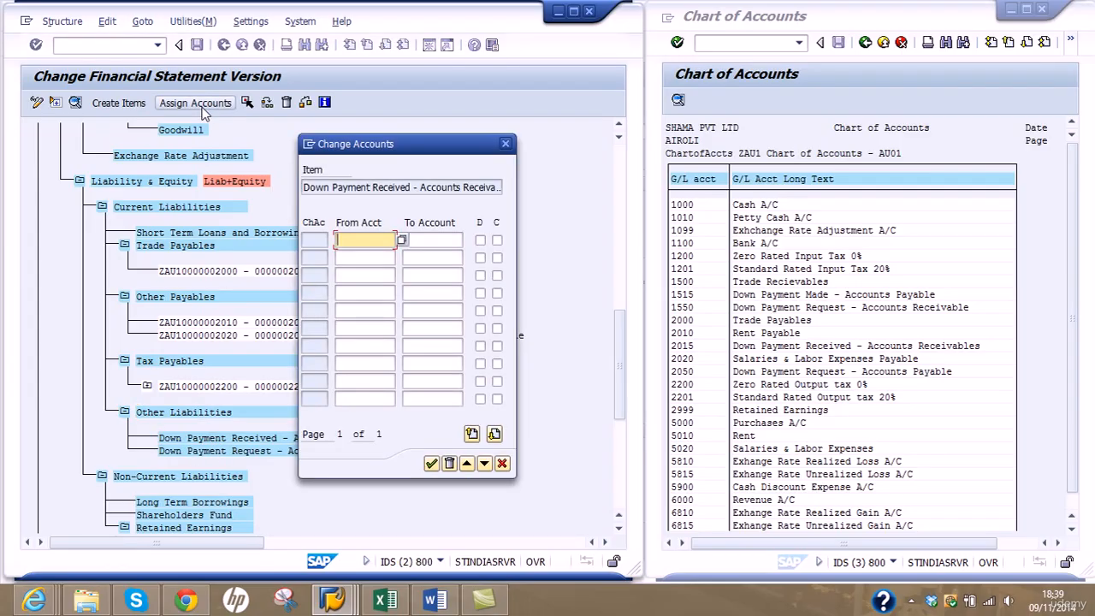
{"action": "type", "text": "2015"}
{"action": "left_click", "coordinate": [480, 240]}
{"action": "left_click", "coordinate": [497, 240]}
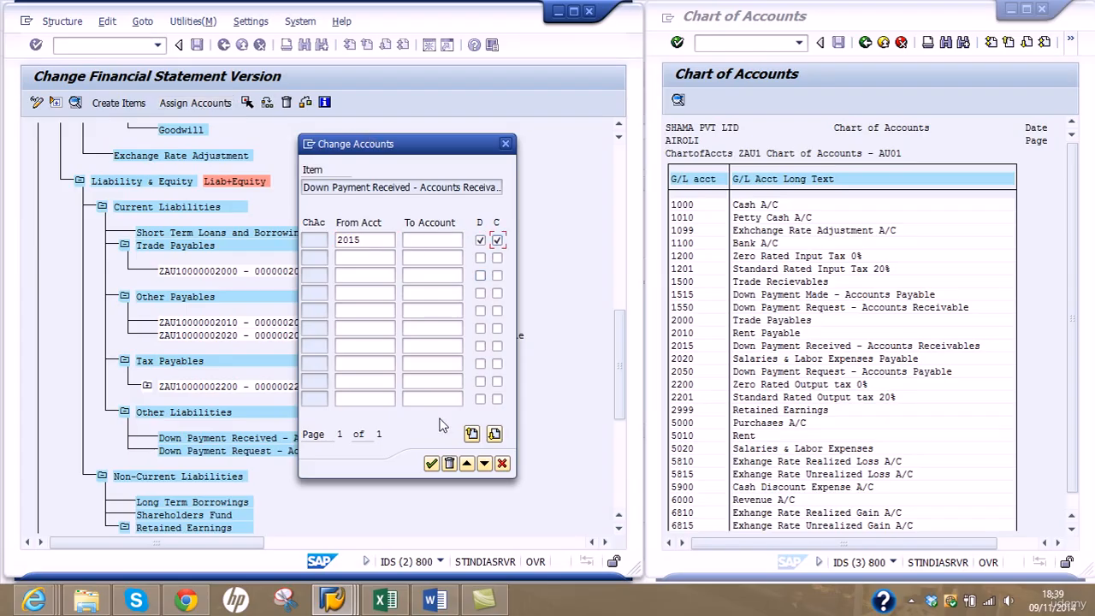
{"action": "left_click", "coordinate": [431, 464]}
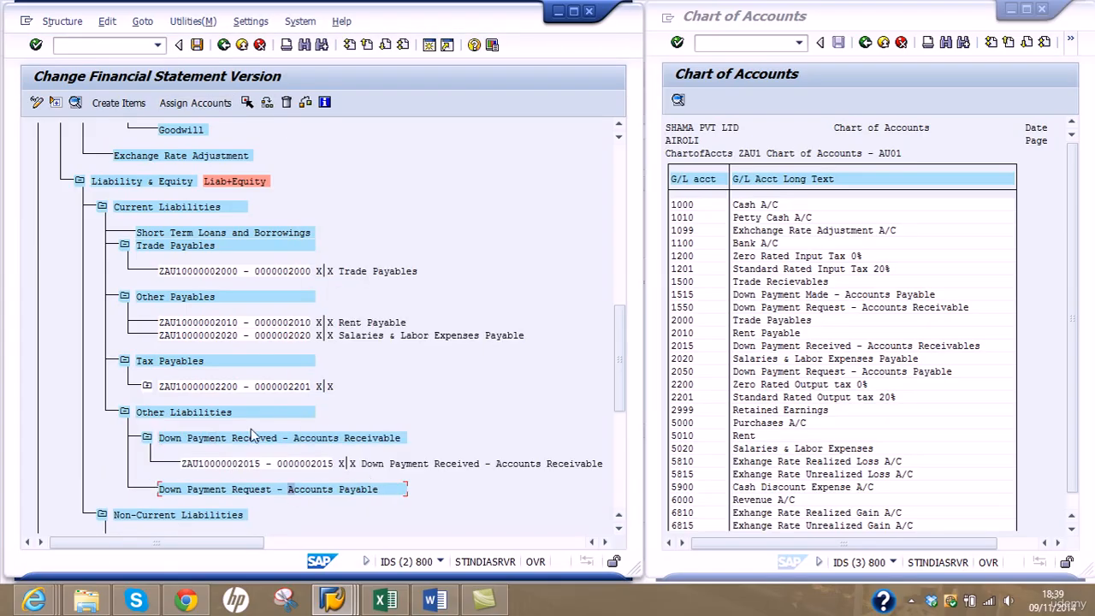
Step: Assign account 2050 to the Down Payment Request - Accounts Payable item with both debit and credit enabled
{"action": "left_click", "coordinate": [195, 103]}
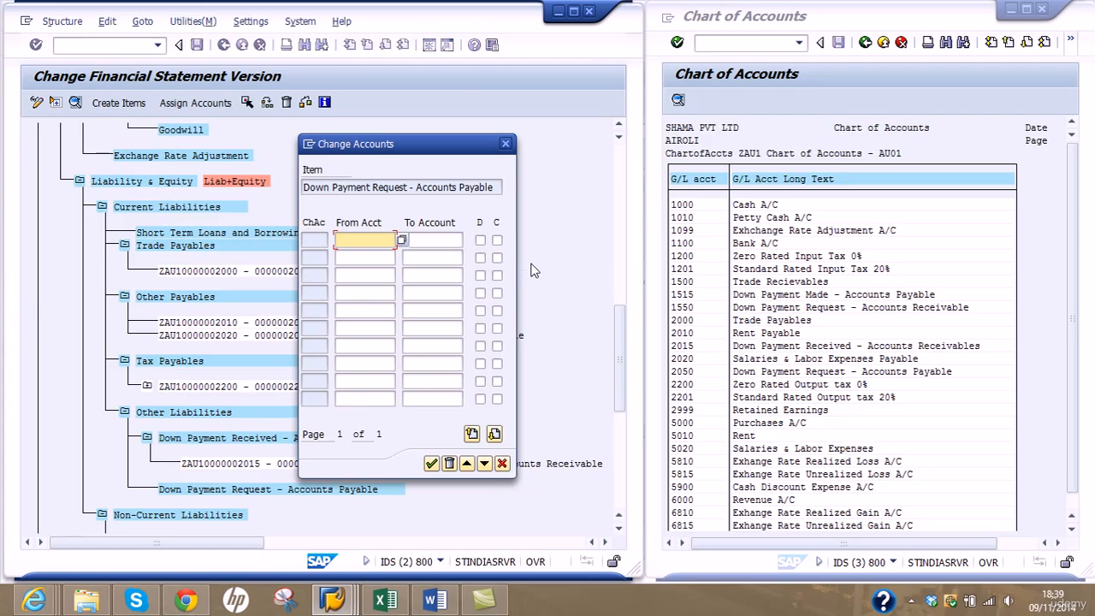
{"action": "type", "text": "2050"}
{"action": "left_click", "coordinate": [480, 240]}
{"action": "left_click", "coordinate": [497, 240]}
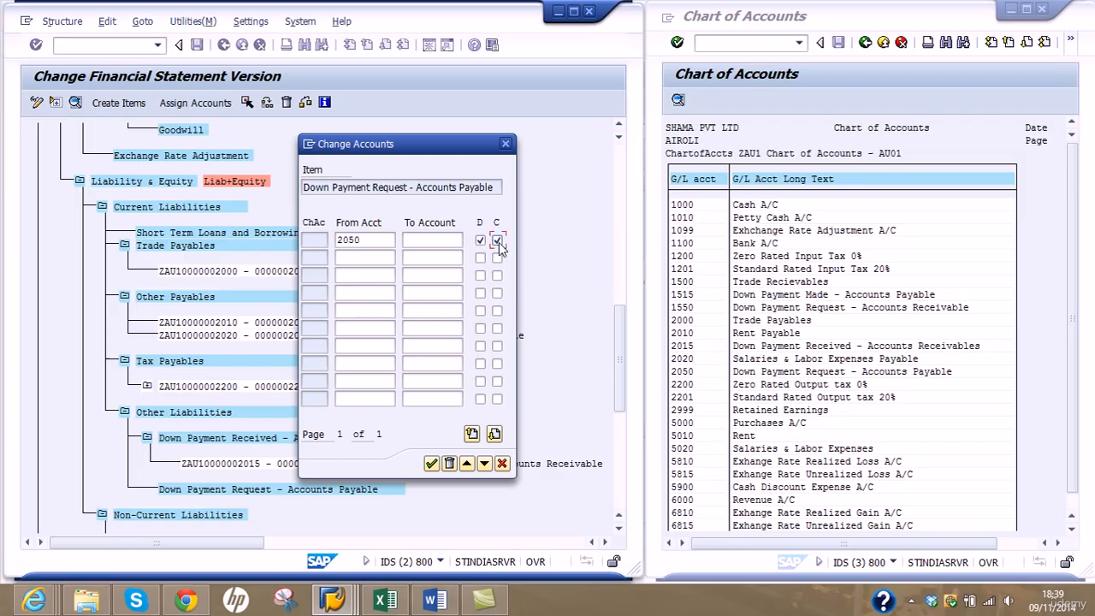
{"action": "left_click", "coordinate": [431, 464]}
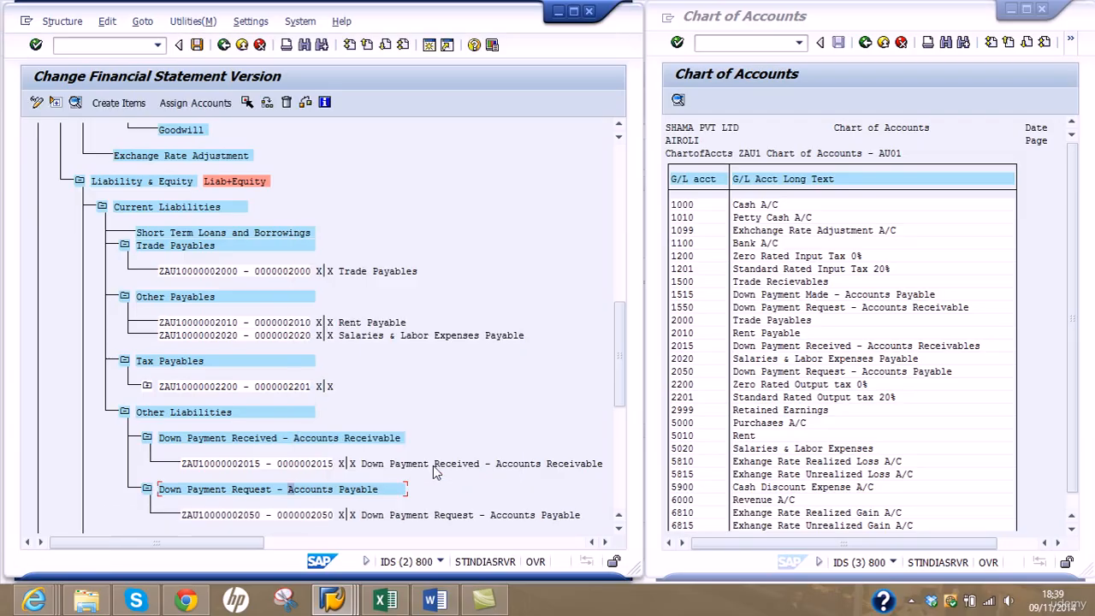
Step: Review the item structure from Current Liabilities through Non-Current Liabilities and Retained Earnings to Profit & Loss
{"action": "left_click", "coordinate": [617, 530]}
{"action": "left_click", "coordinate": [618, 530]}
{"action": "left_click", "coordinate": [617, 530]}
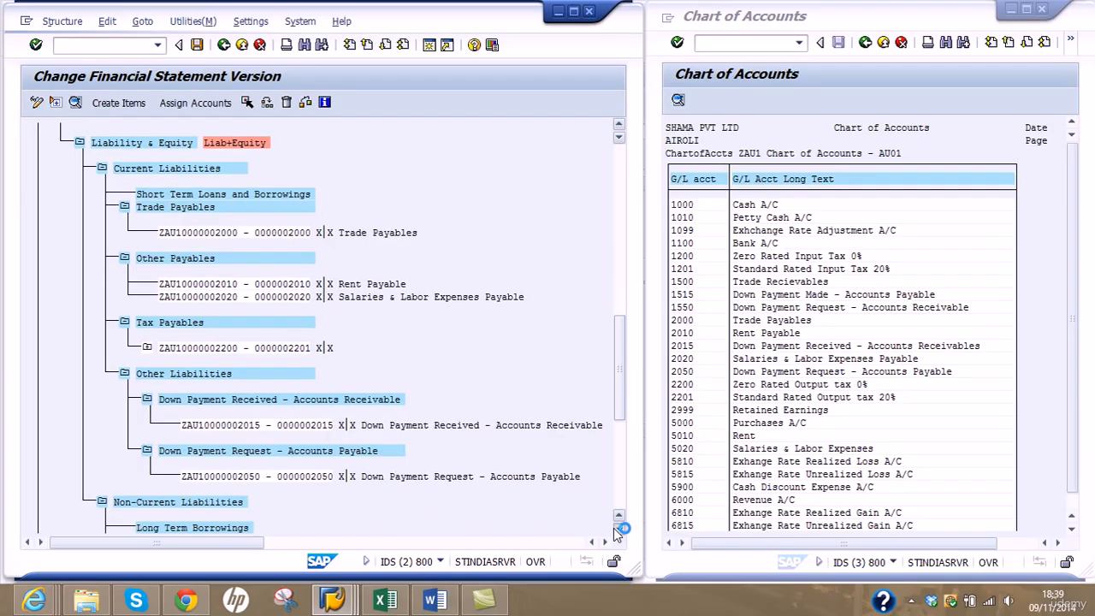
{"action": "left_click", "coordinate": [618, 531]}
{"action": "left_click", "coordinate": [617, 530]}
{"action": "left_click", "coordinate": [617, 530]}
{"action": "left_click", "coordinate": [617, 530]}
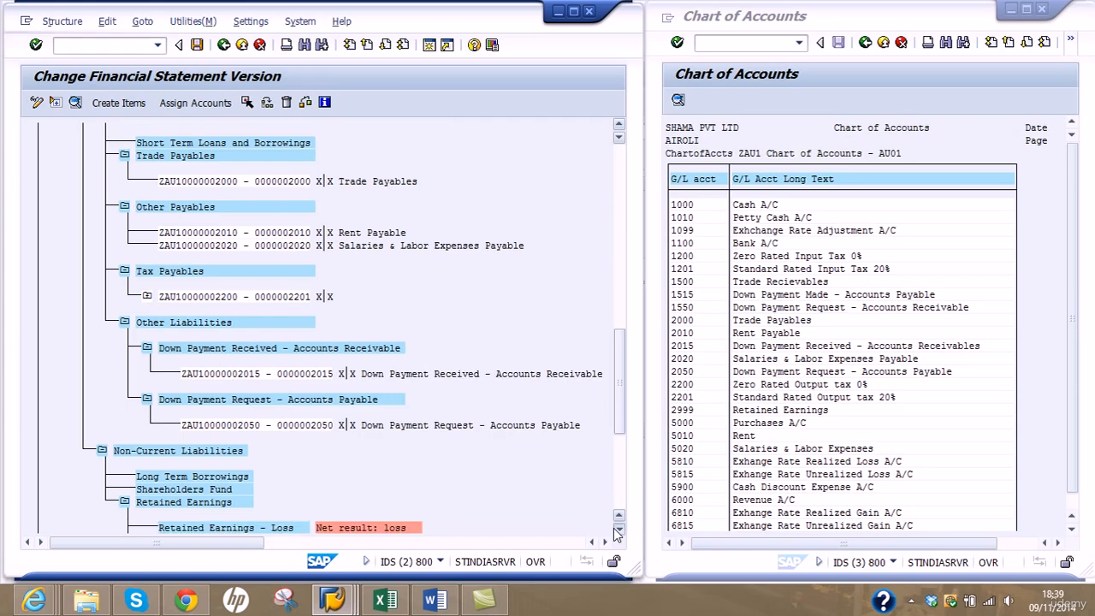
{"action": "left_click", "coordinate": [618, 530]}
{"action": "left_click", "coordinate": [618, 530]}
{"action": "left_click", "coordinate": [618, 531]}
{"action": "left_click", "coordinate": [618, 530]}
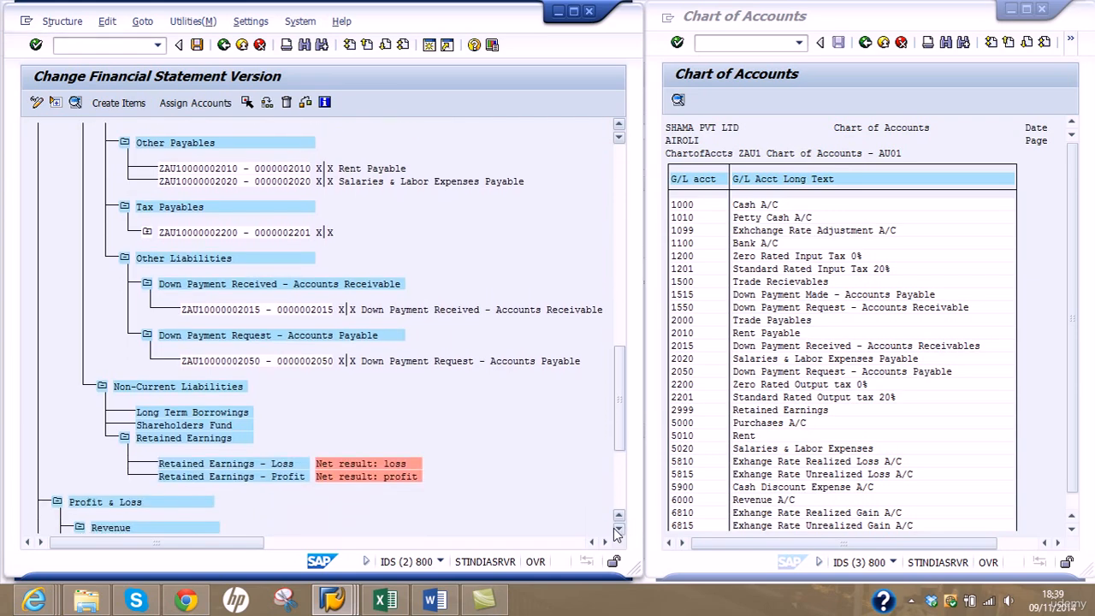
{"action": "left_click", "coordinate": [618, 530]}
{"action": "left_click", "coordinate": [617, 531]}
{"action": "left_click", "coordinate": [618, 531]}
{"action": "left_click", "coordinate": [618, 530]}
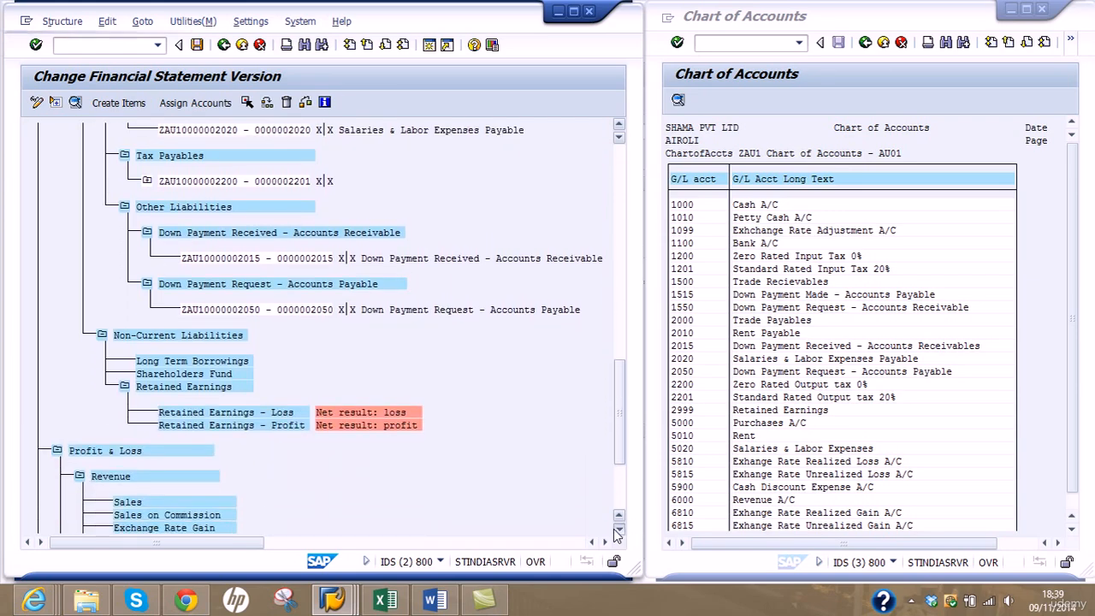
{"action": "left_click", "coordinate": [618, 530]}
{"action": "left_click", "coordinate": [617, 530]}
{"action": "left_click", "coordinate": [618, 530]}
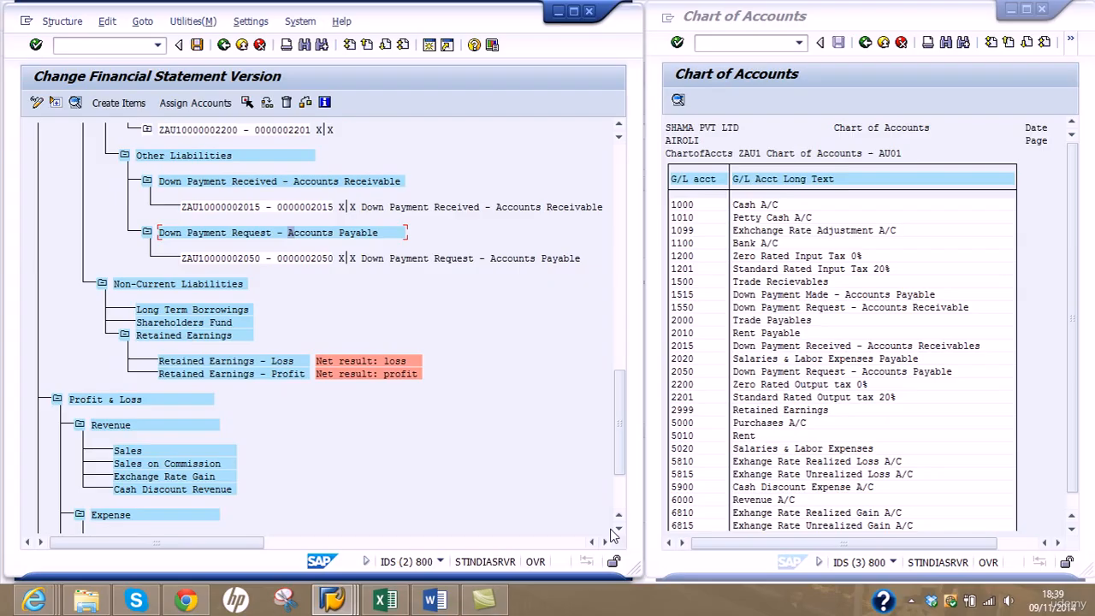
{"action": "left_click", "coordinate": [614, 530]}
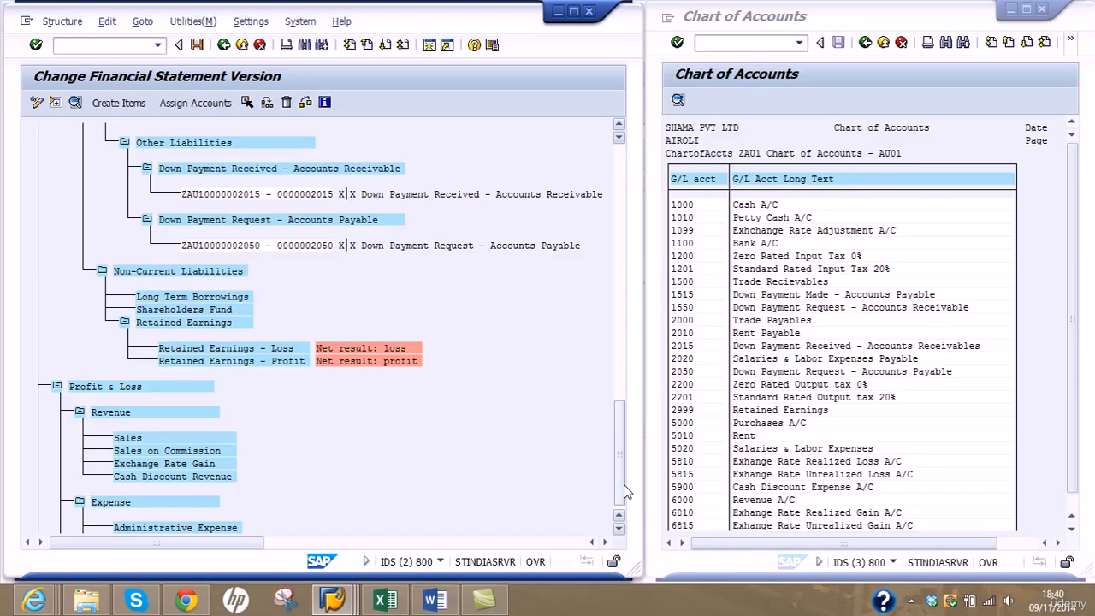
Step: Assign account 6000 to the Sales item under Revenue with both debit and credit enabled
{"action": "scroll", "coordinate": [623, 484], "scroll_direction": "down", "scroll_amount": 3}
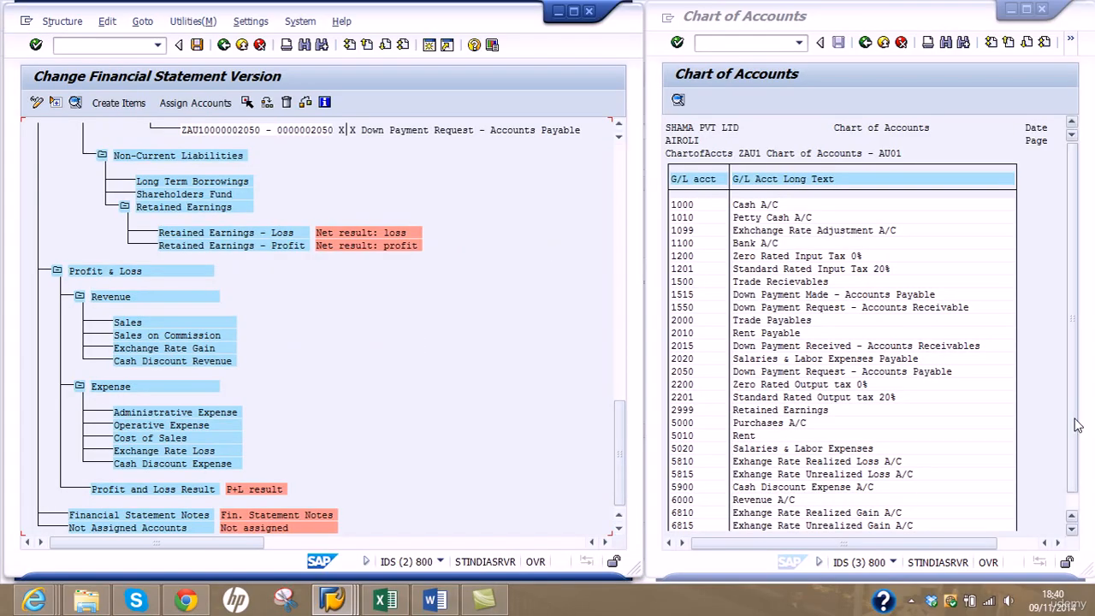
{"action": "left_click", "coordinate": [1071, 528]}
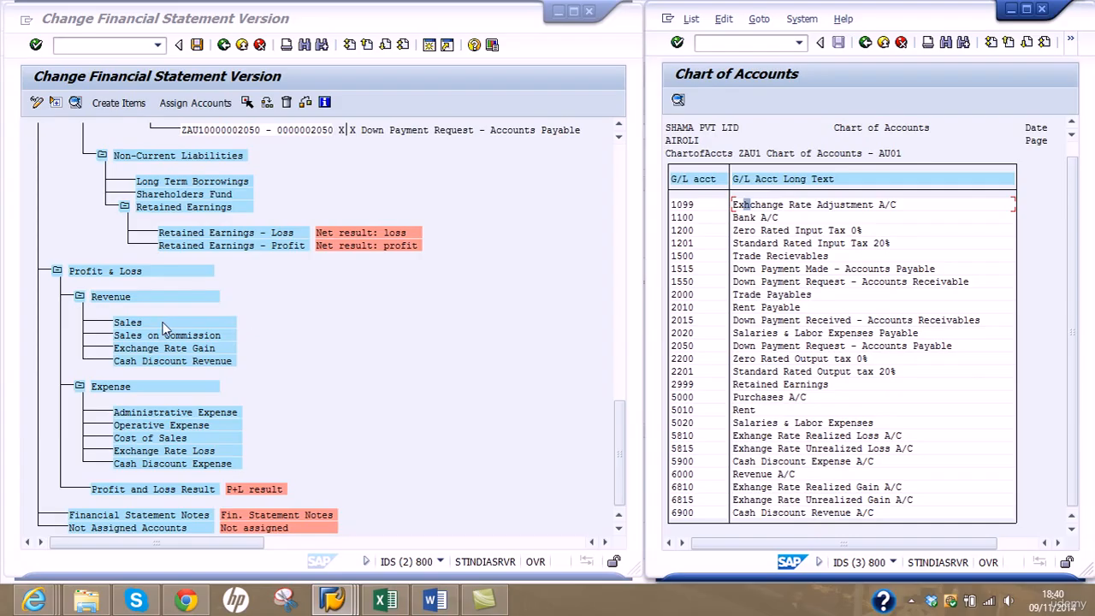
{"action": "left_click", "coordinate": [135, 323]}
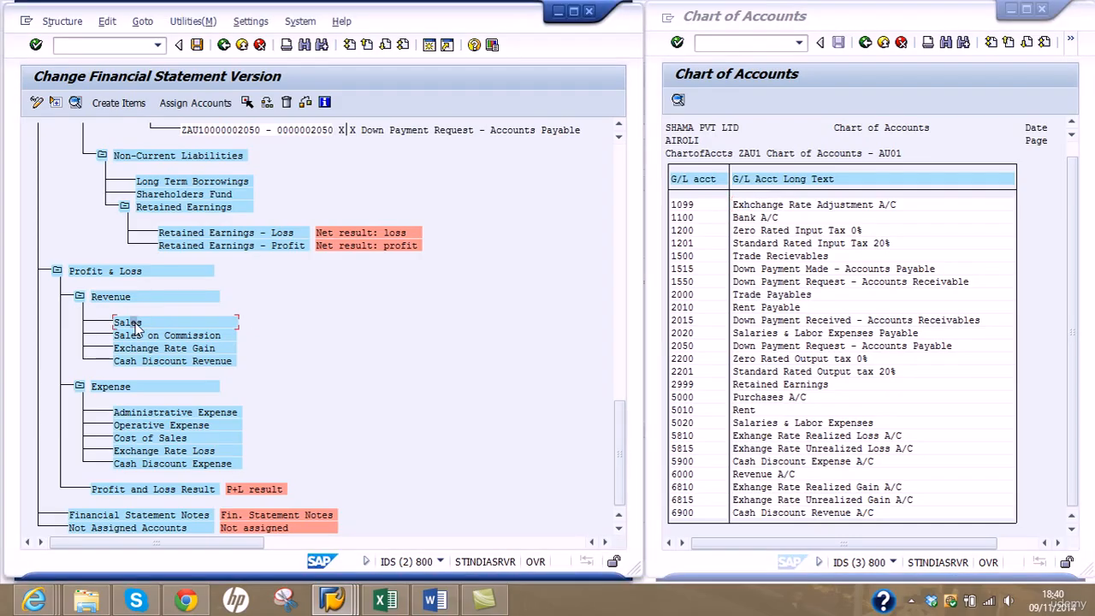
{"action": "left_click", "coordinate": [190, 103]}
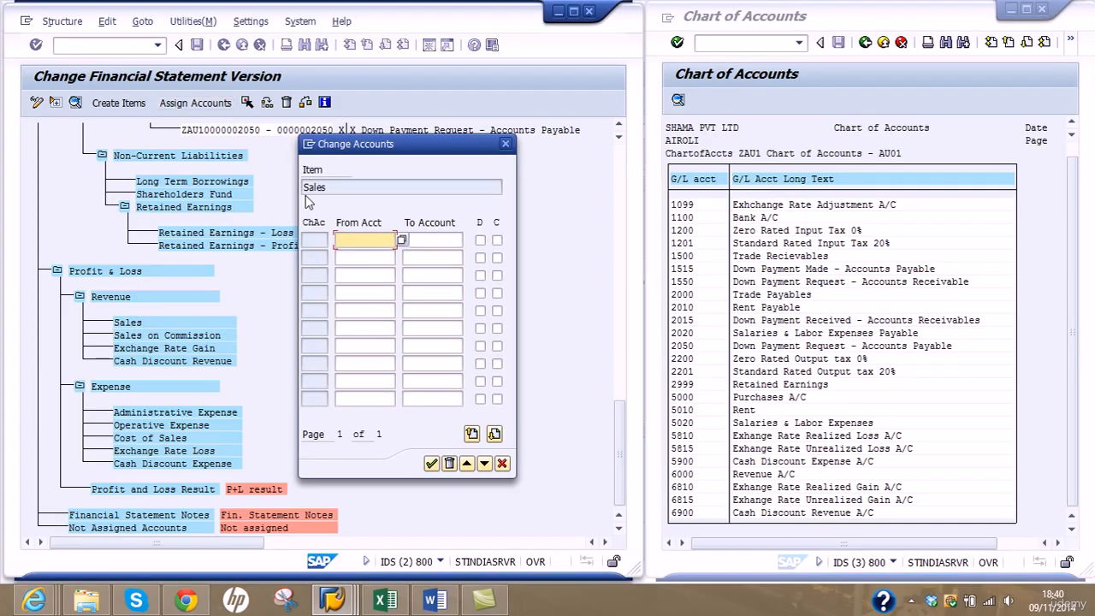
{"action": "type", "text": "6000"}
{"action": "left_click", "coordinate": [481, 240]}
{"action": "left_click", "coordinate": [431, 463]}
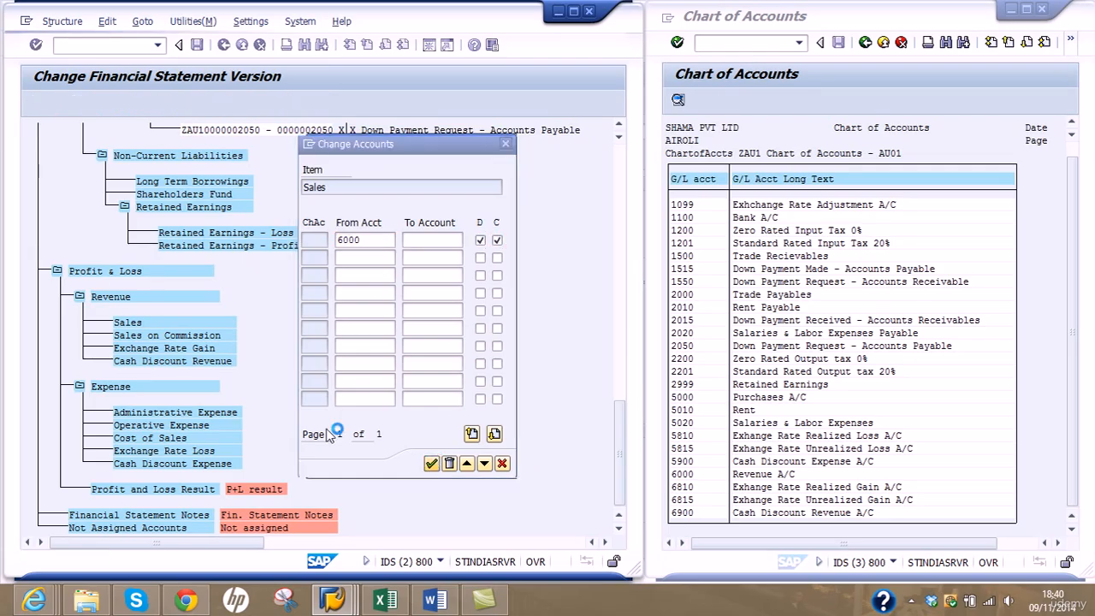
Step: Assign accounts 6810 and 6815 to the Exchange Rate Gain item with both debit and credit enabled for each
{"action": "left_click", "coordinate": [184, 390]}
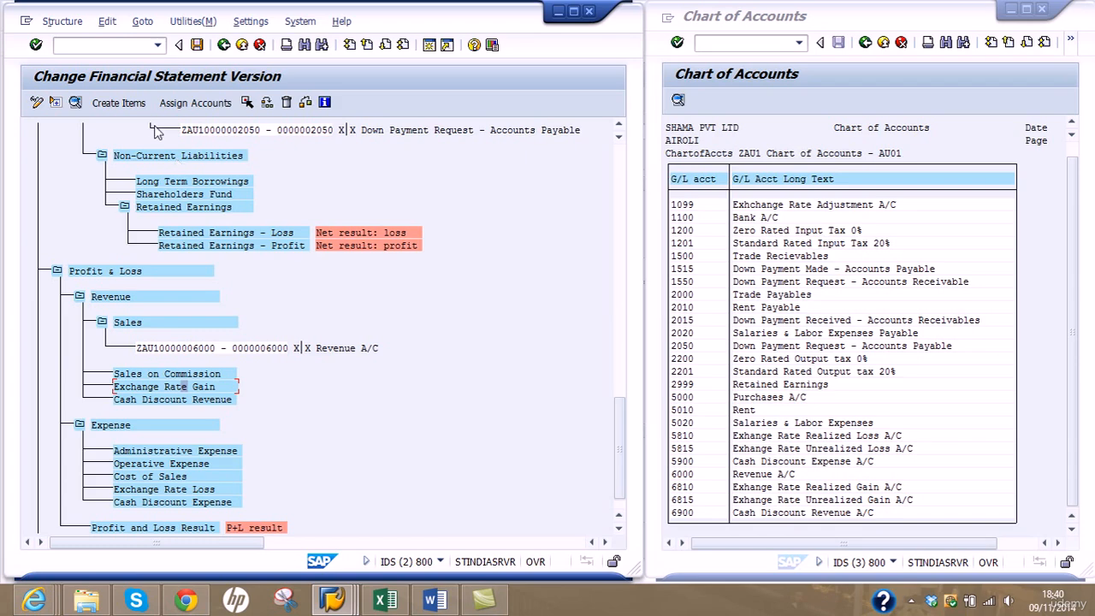
{"action": "left_click", "coordinate": [181, 104]}
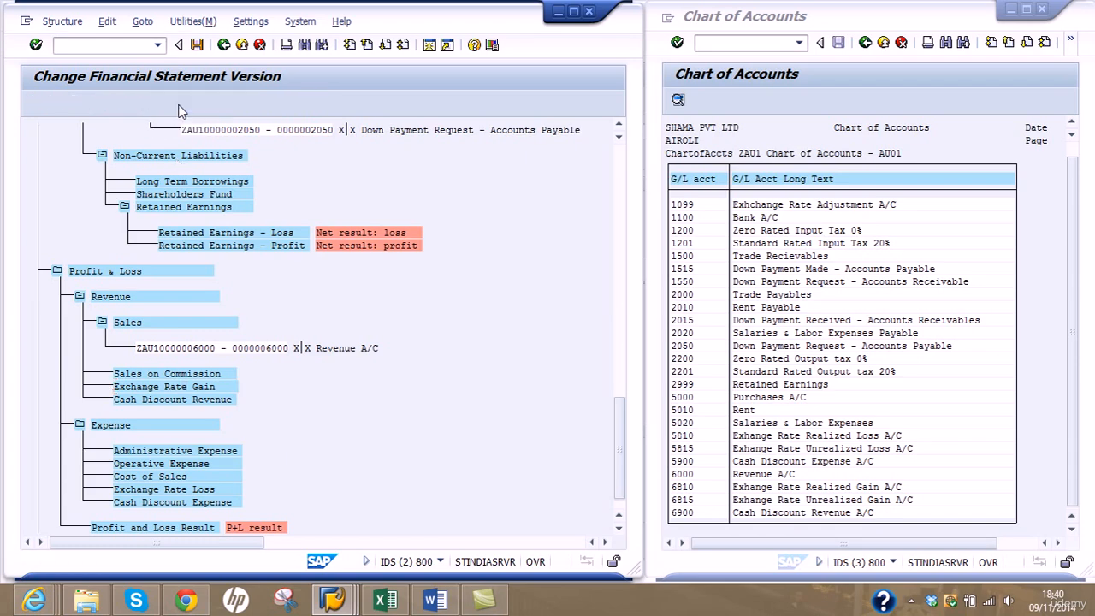
{"action": "type", "text": "6810"}
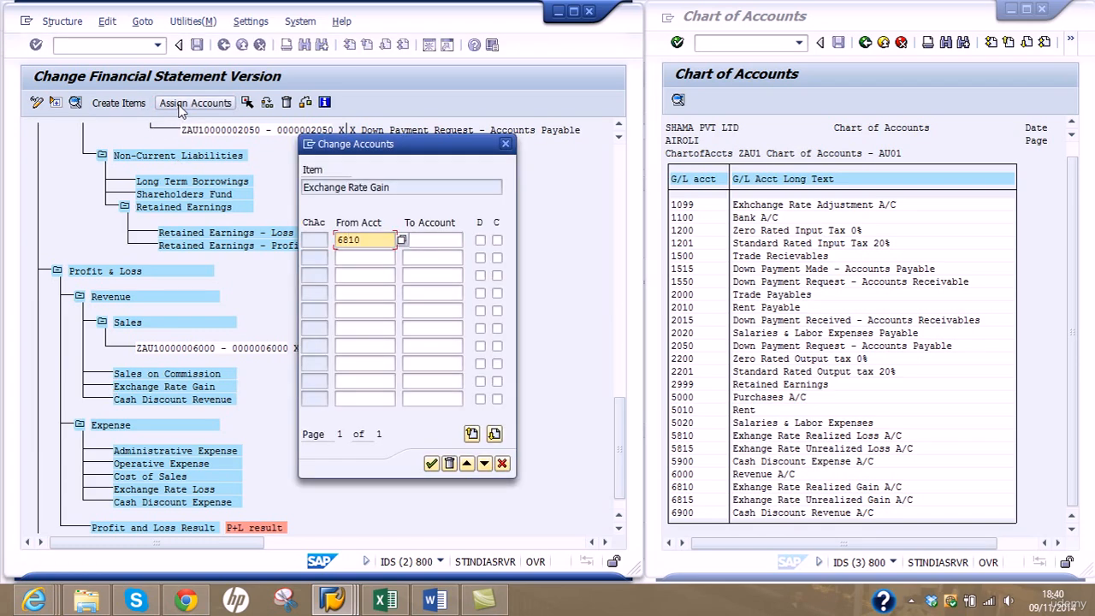
{"action": "left_click", "coordinate": [344, 256]}
{"action": "type", "text": "681"}
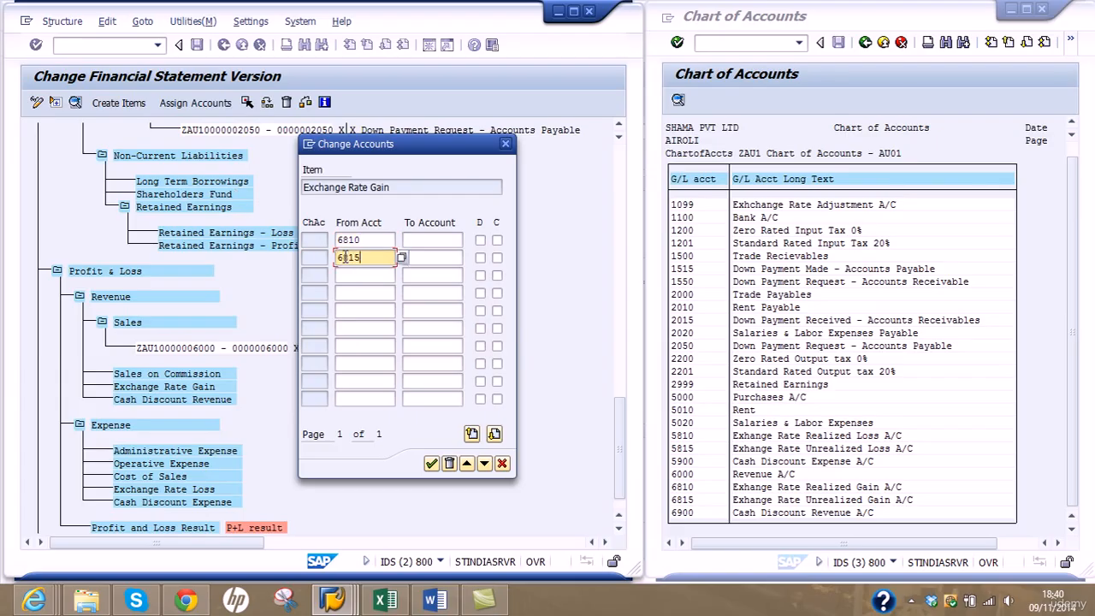
{"action": "type", "text": "5"}
{"action": "left_click", "coordinate": [480, 241]}
{"action": "left_click", "coordinate": [497, 241]}
{"action": "left_click", "coordinate": [480, 258]}
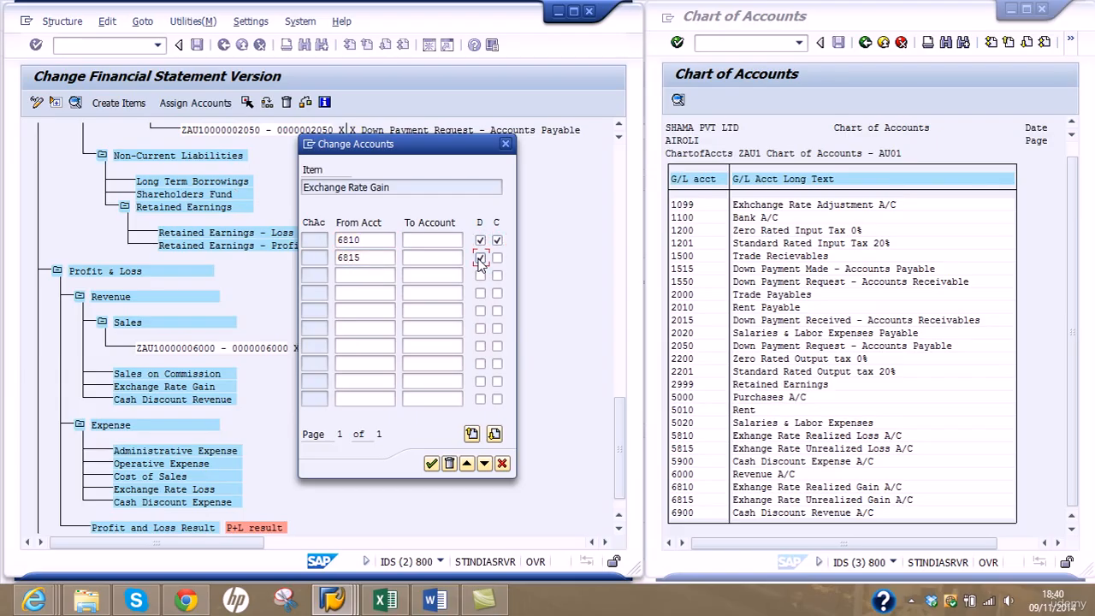
{"action": "left_click", "coordinate": [496, 259]}
{"action": "left_click", "coordinate": [431, 462]}
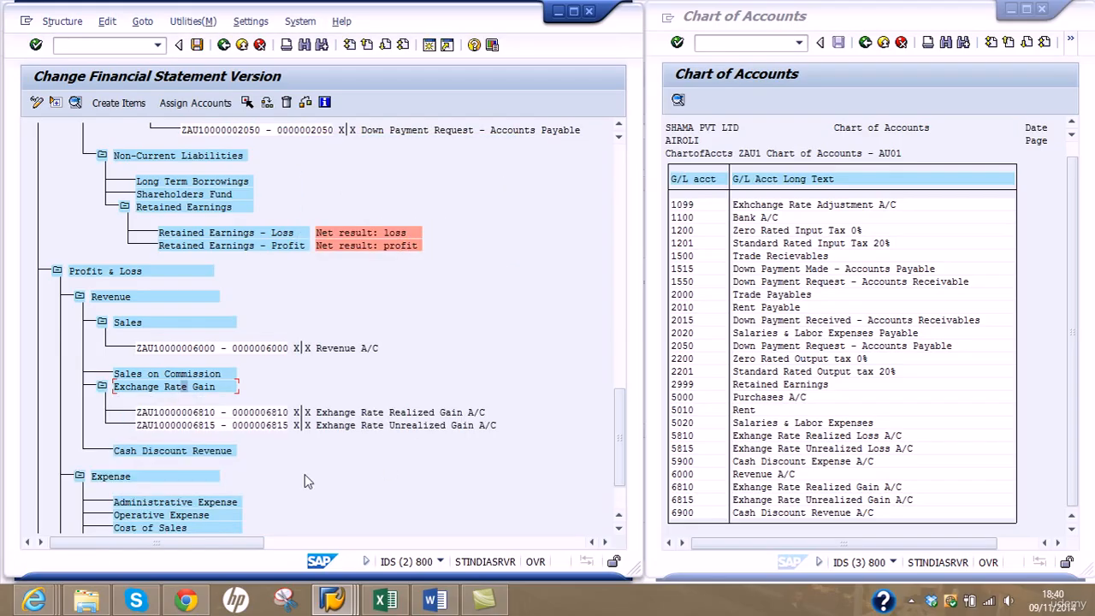
Step: Assign account 6900 to the Cash Discount Revenue item under Revenue with both debit and credit enabled
{"action": "left_click_drag", "start_coordinate": [618, 472], "coordinate": [625, 490]}
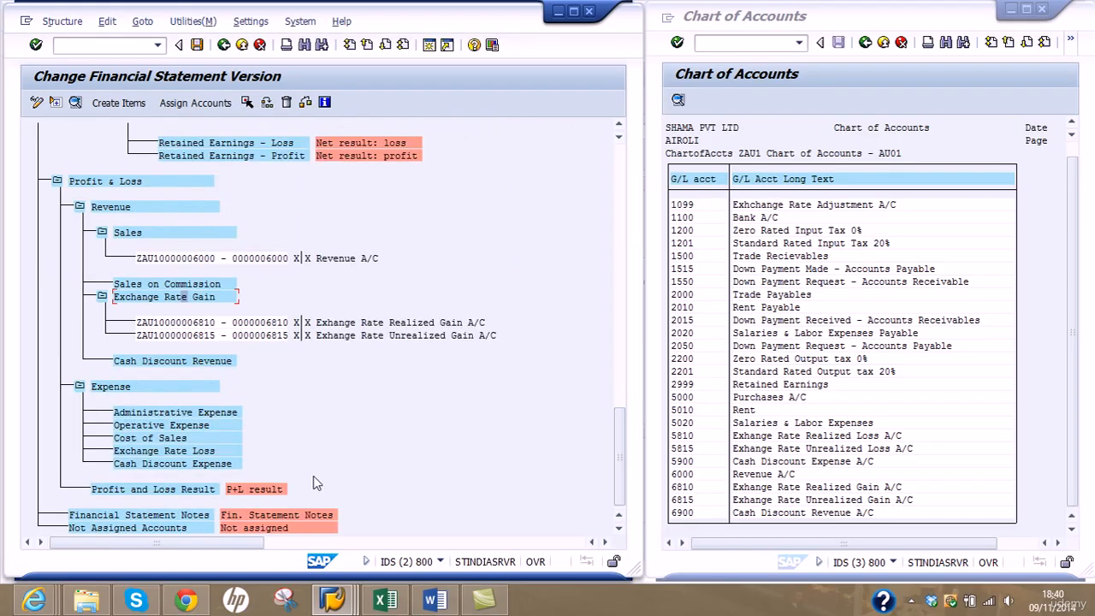
{"action": "left_click", "coordinate": [188, 363]}
{"action": "left_click", "coordinate": [184, 104]}
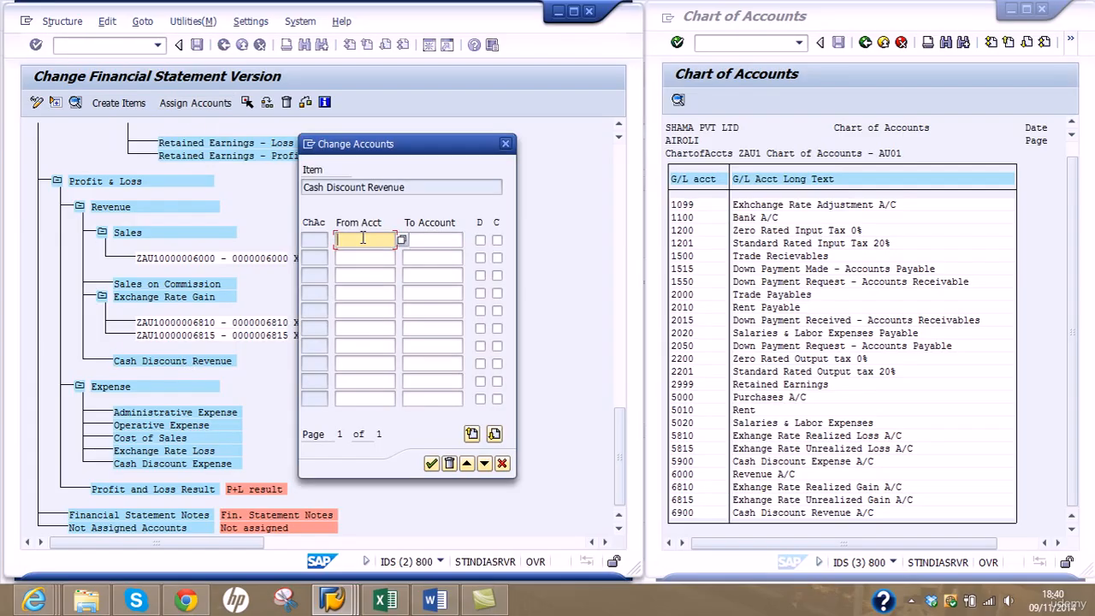
{"action": "type", "text": "6900"}
{"action": "left_click", "coordinate": [481, 242]}
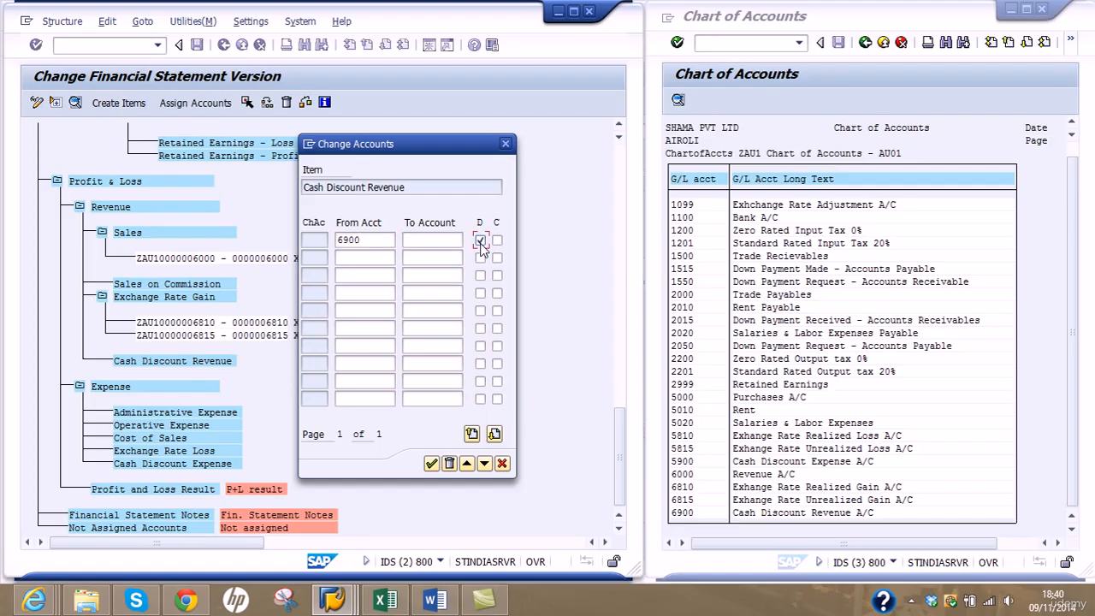
{"action": "left_click", "coordinate": [434, 464]}
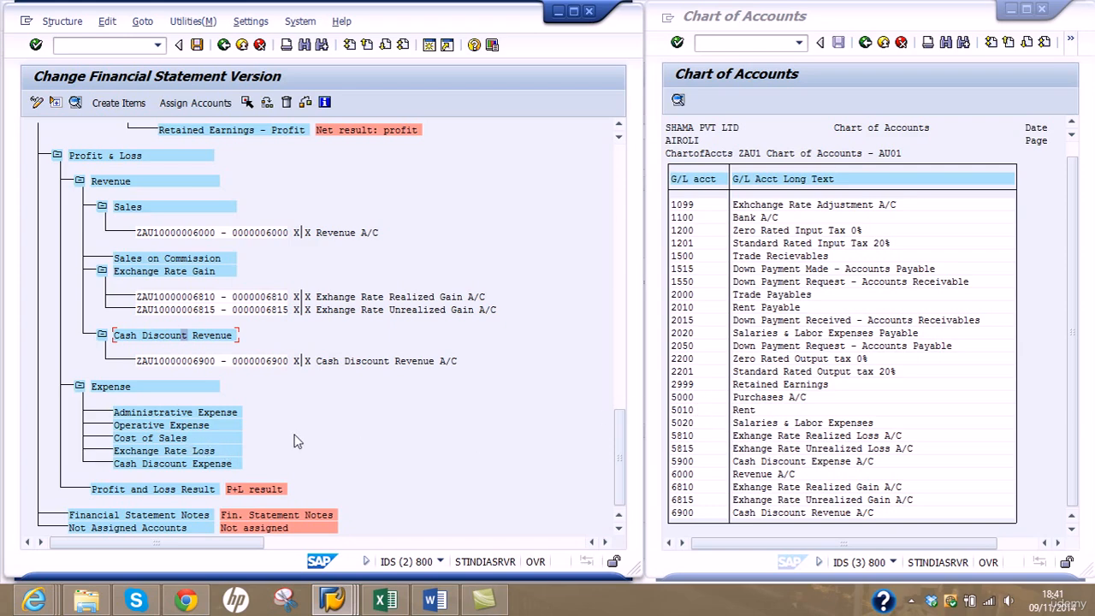
Step: Assign account 5000 to the Cost of Sales item under Expense with both debit and credit enabled
{"action": "left_click", "coordinate": [193, 438]}
{"action": "left_click", "coordinate": [188, 101]}
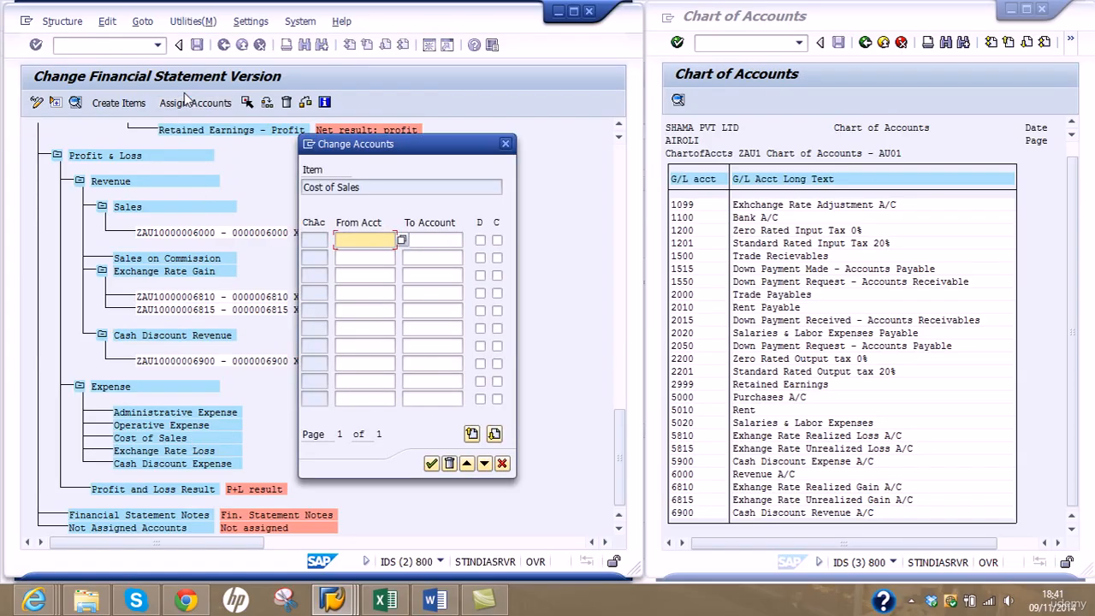
{"action": "type", "text": "5000"}
{"action": "left_click", "coordinate": [480, 241]}
{"action": "left_click", "coordinate": [497, 240]}
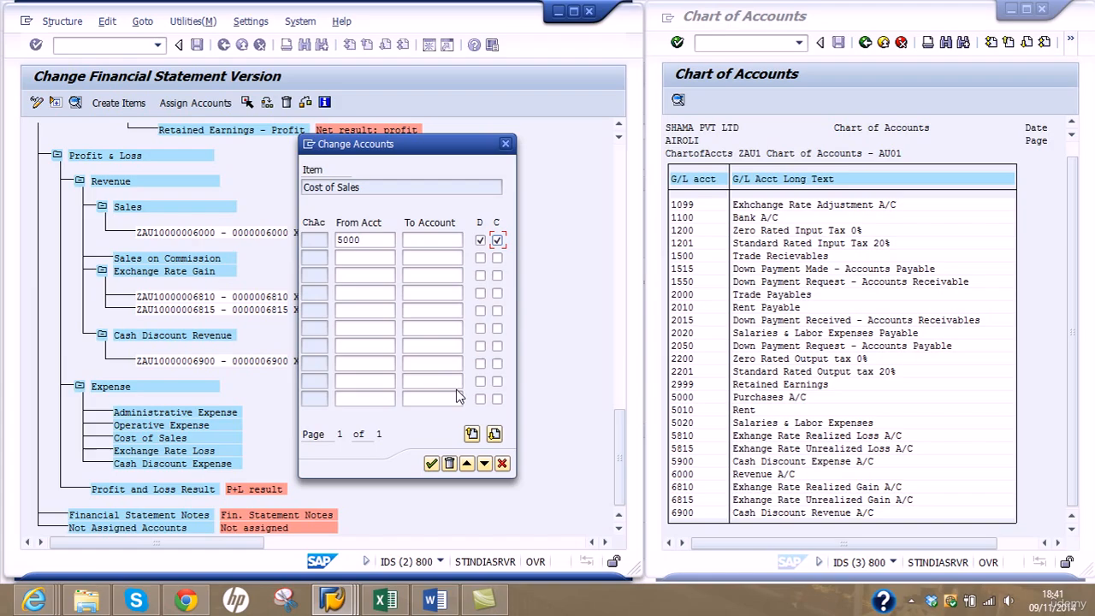
{"action": "left_click", "coordinate": [431, 466]}
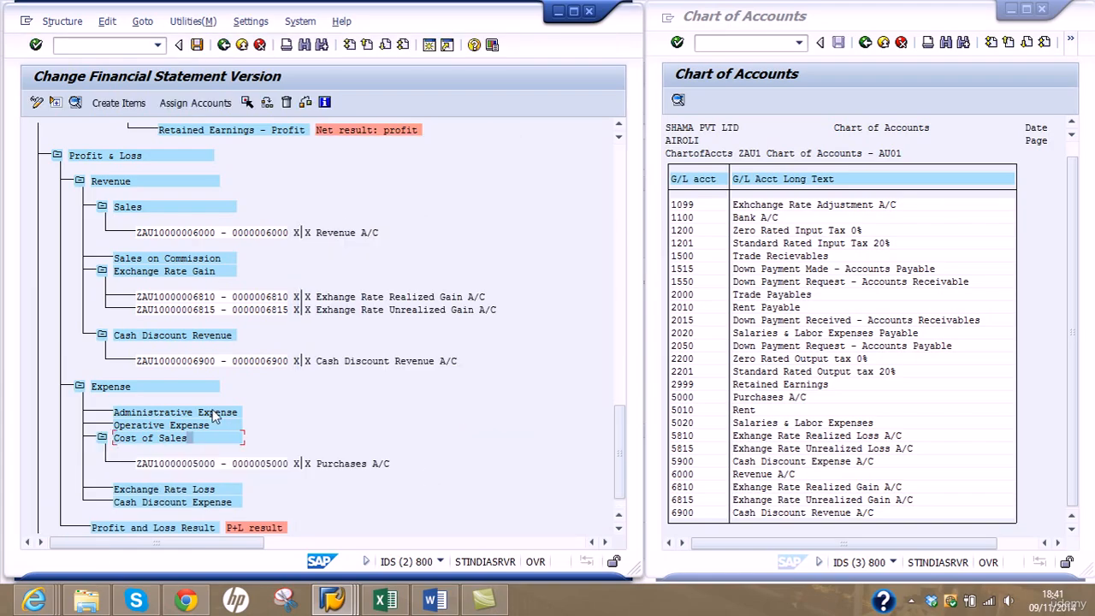
Step: Open the account assignment for the Administrative Expense item under Expense
{"action": "left_click", "coordinate": [196, 103]}
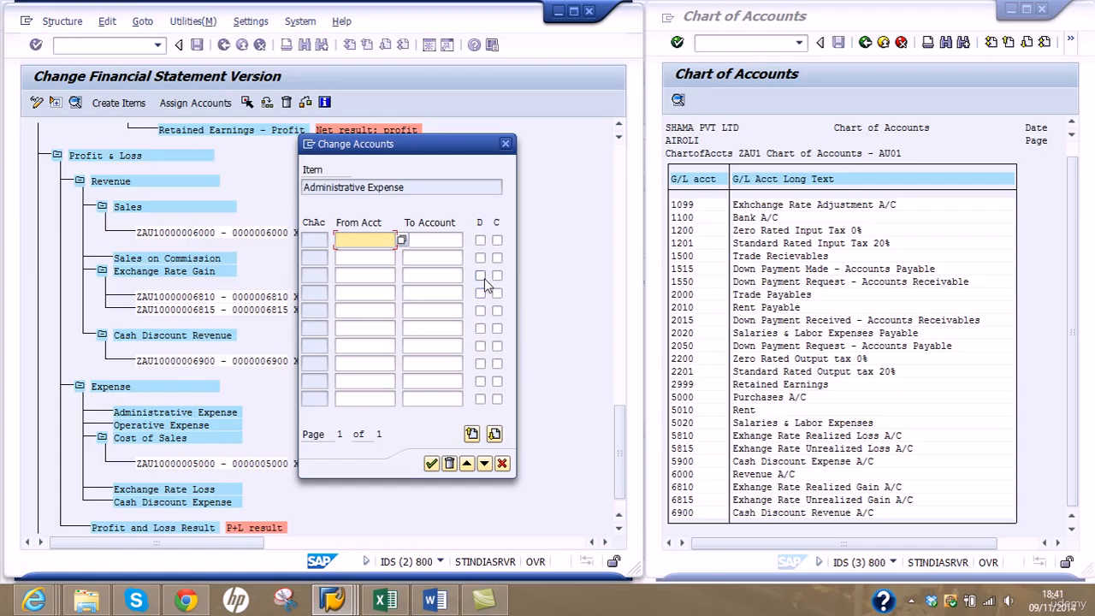
{"action": "type", "text": "5010"}
{"action": "left_click", "coordinate": [480, 241]}
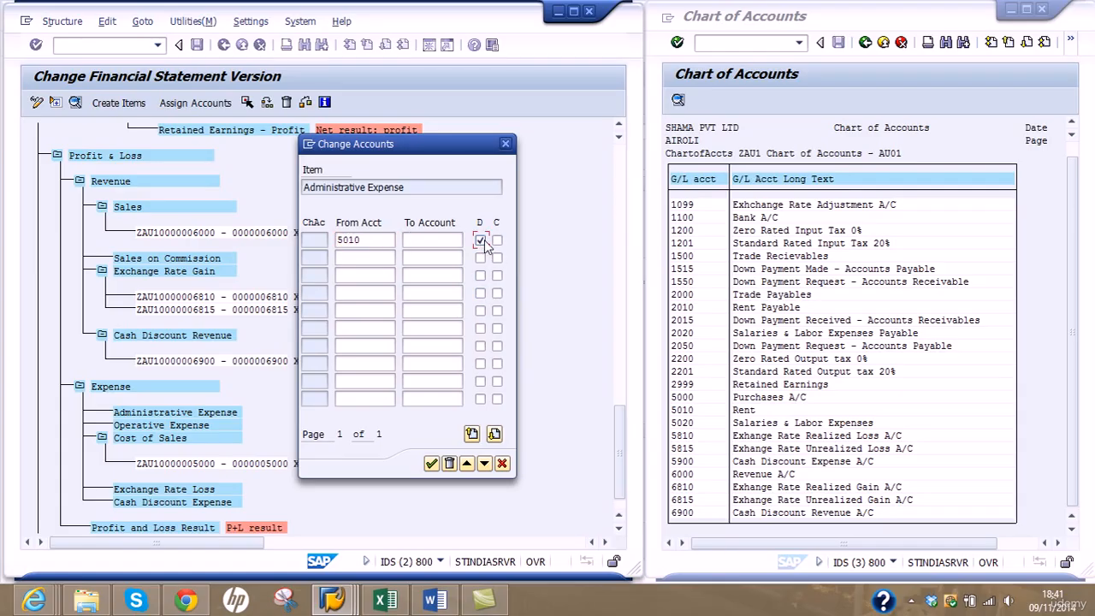
{"action": "left_click", "coordinate": [497, 240]}
{"action": "left_click", "coordinate": [388, 260]}
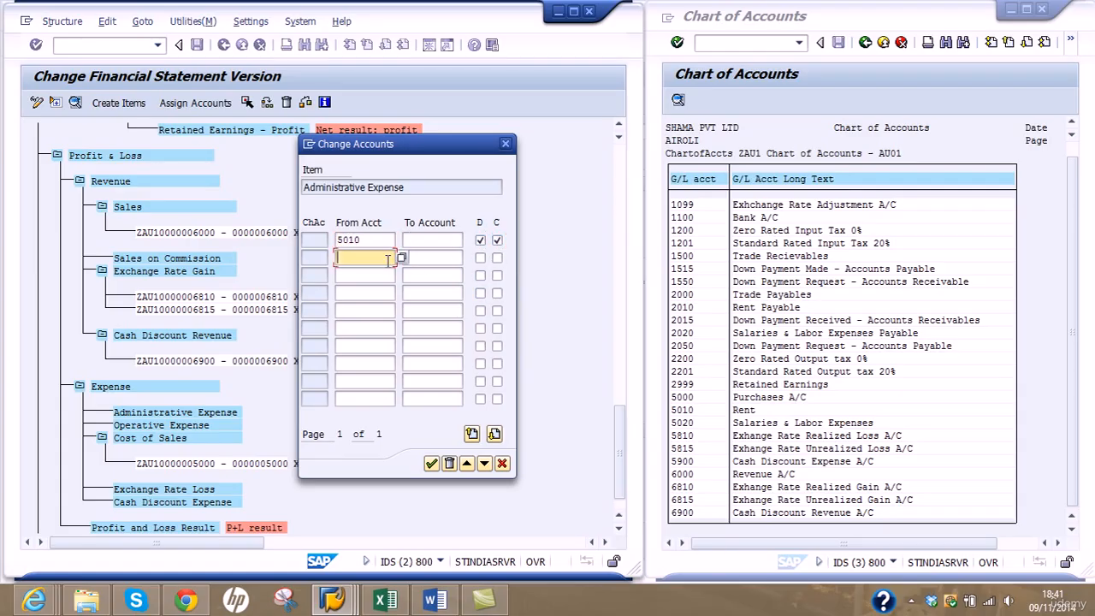
{"action": "type", "text": "5020"}
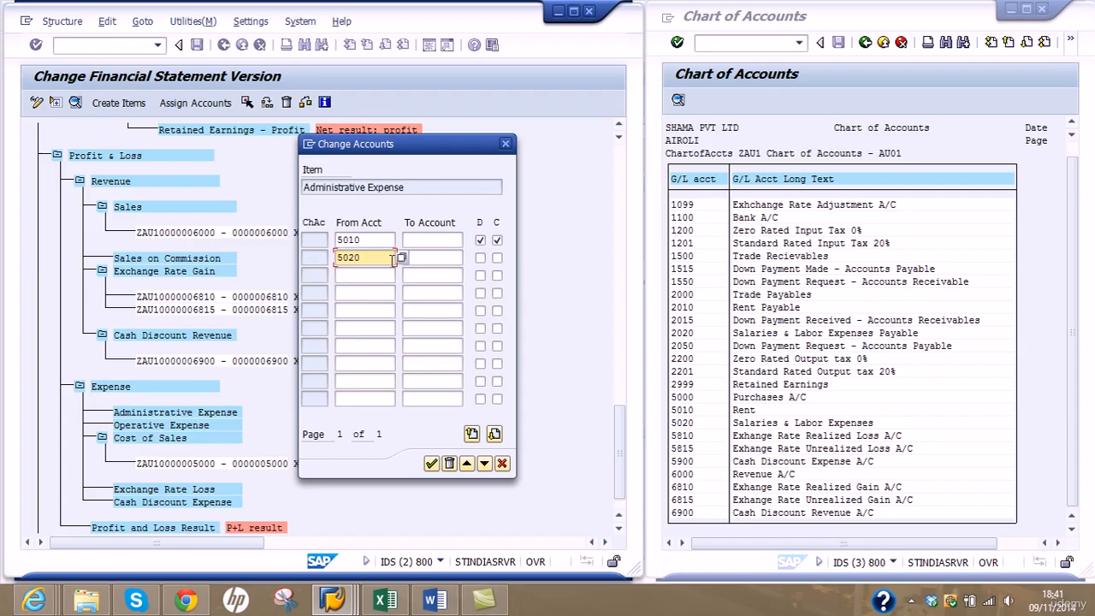
{"action": "left_click", "coordinate": [480, 257]}
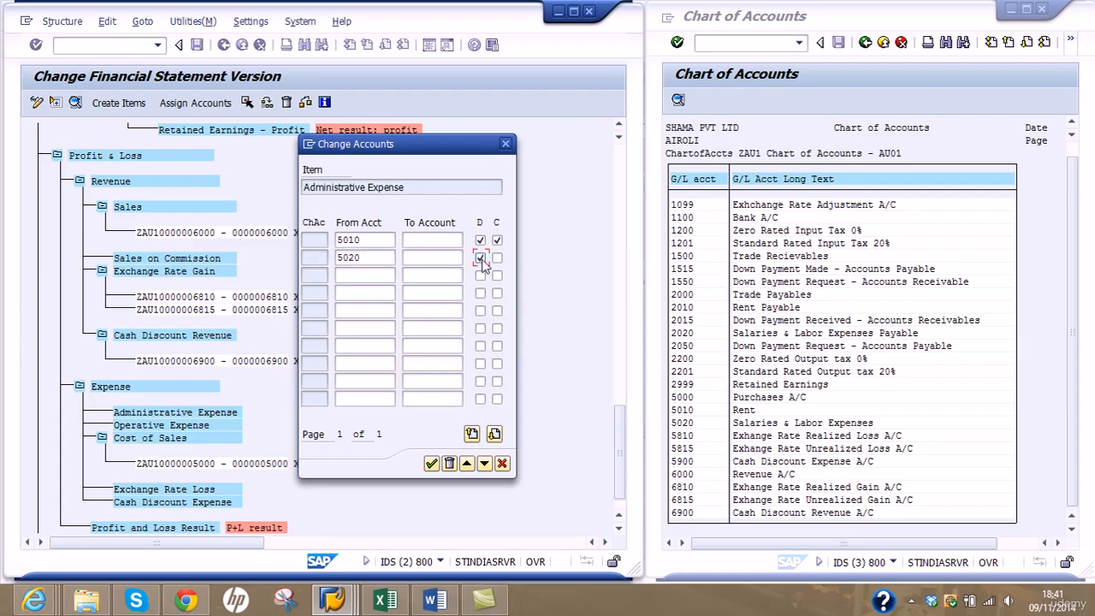
{"action": "left_click", "coordinate": [497, 258]}
{"action": "left_click", "coordinate": [318, 261]}
{"action": "left_click", "coordinate": [453, 463]}
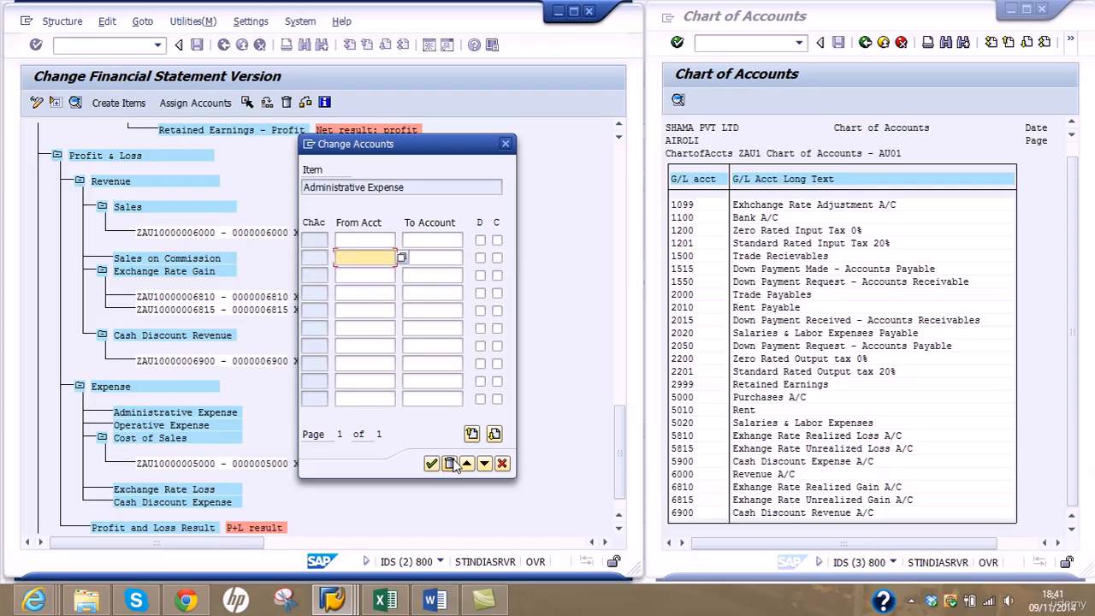
Step: Assign only account 5010 to the Administrative Expense item with both debit and credit enabled
{"action": "left_click", "coordinate": [381, 245]}
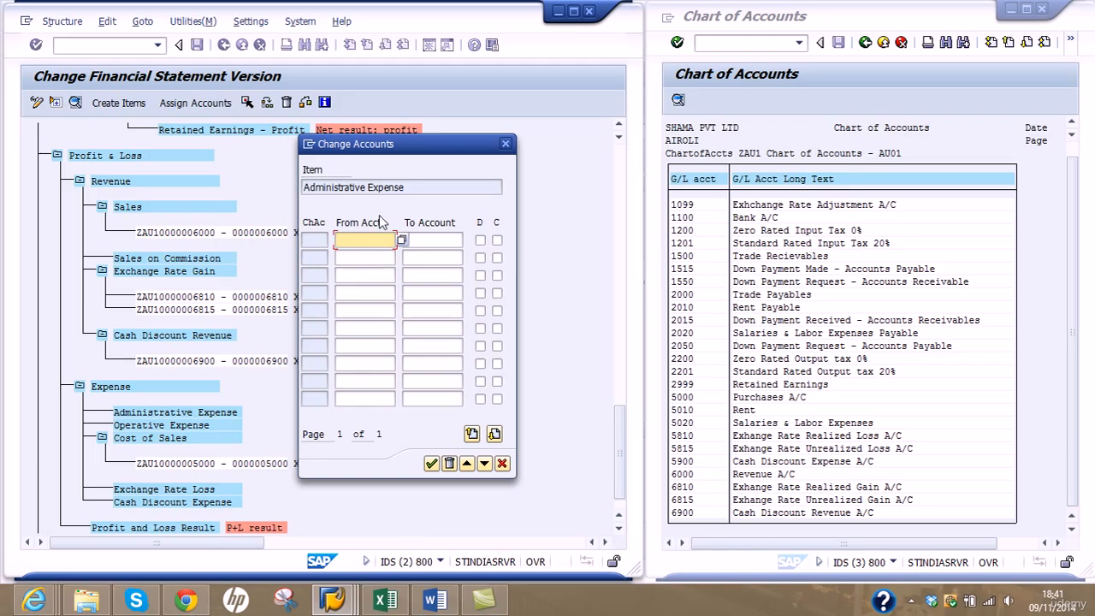
{"action": "type", "text": "5010"}
{"action": "left_click", "coordinate": [480, 240]}
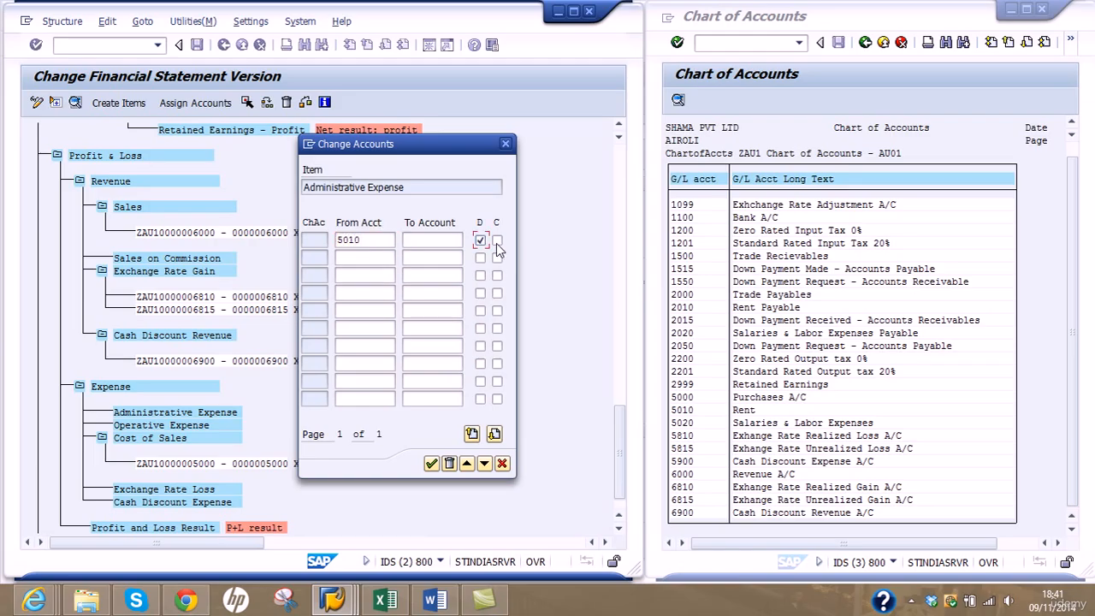
{"action": "left_click", "coordinate": [497, 240]}
{"action": "left_click", "coordinate": [431, 463]}
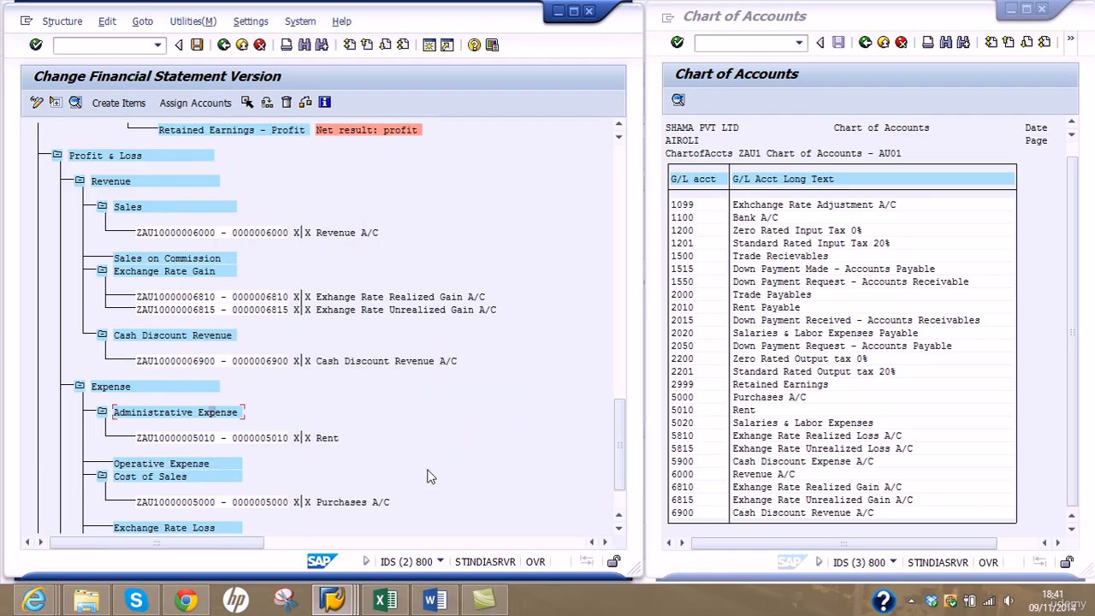
Step: Assign account 5020 to the Operative Expense item with both debit and credit enabled, and save the financial statement version
{"action": "left_click", "coordinate": [190, 463]}
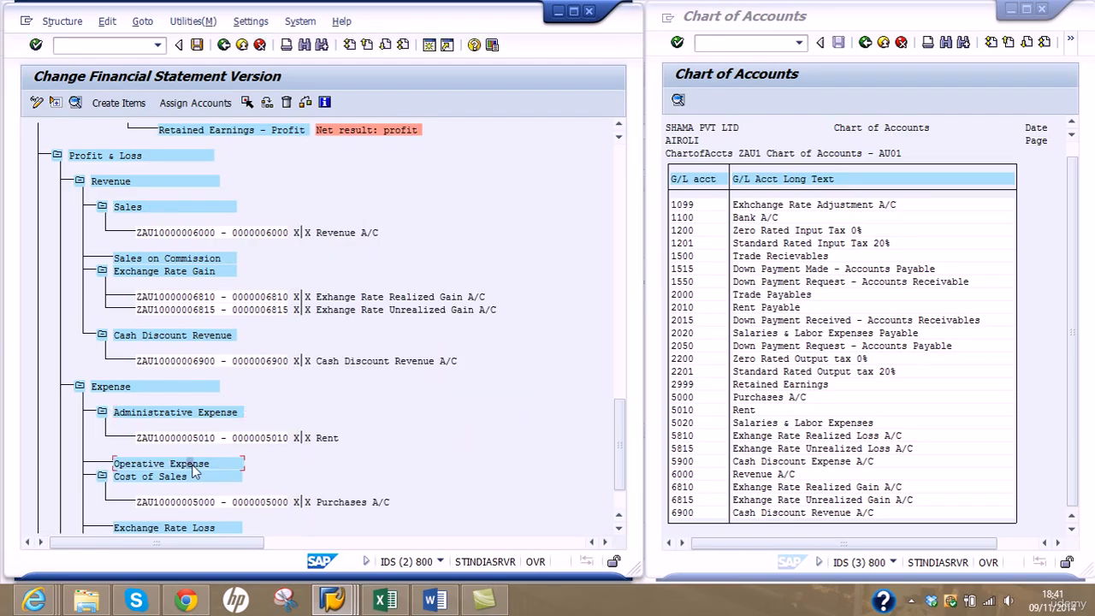
{"action": "left_click", "coordinate": [196, 102]}
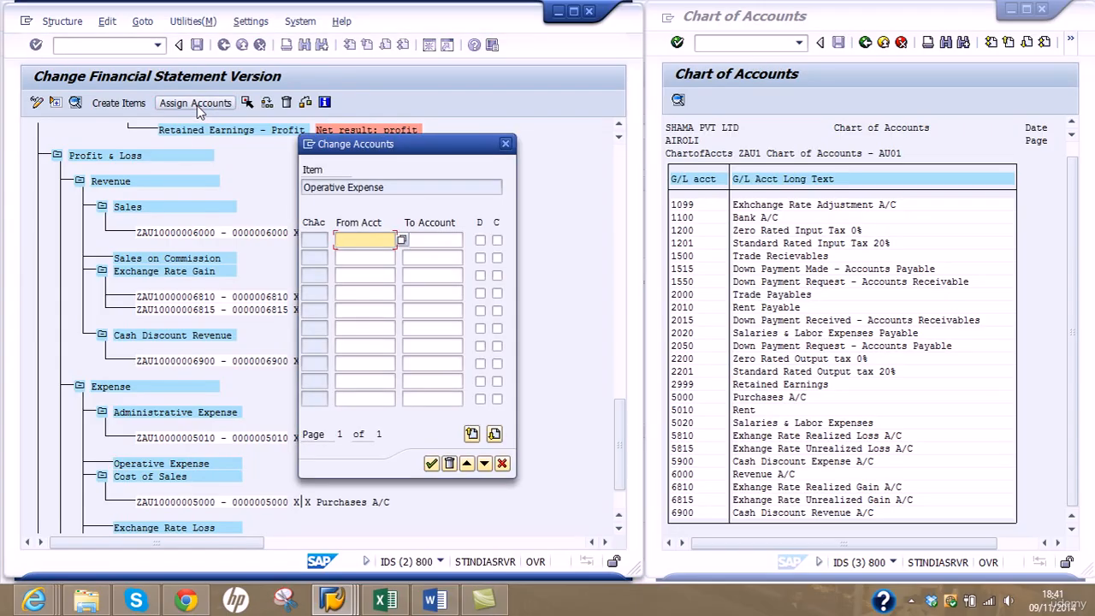
{"action": "type", "text": "5020"}
{"action": "left_click", "coordinate": [479, 240]}
{"action": "left_click", "coordinate": [497, 240]}
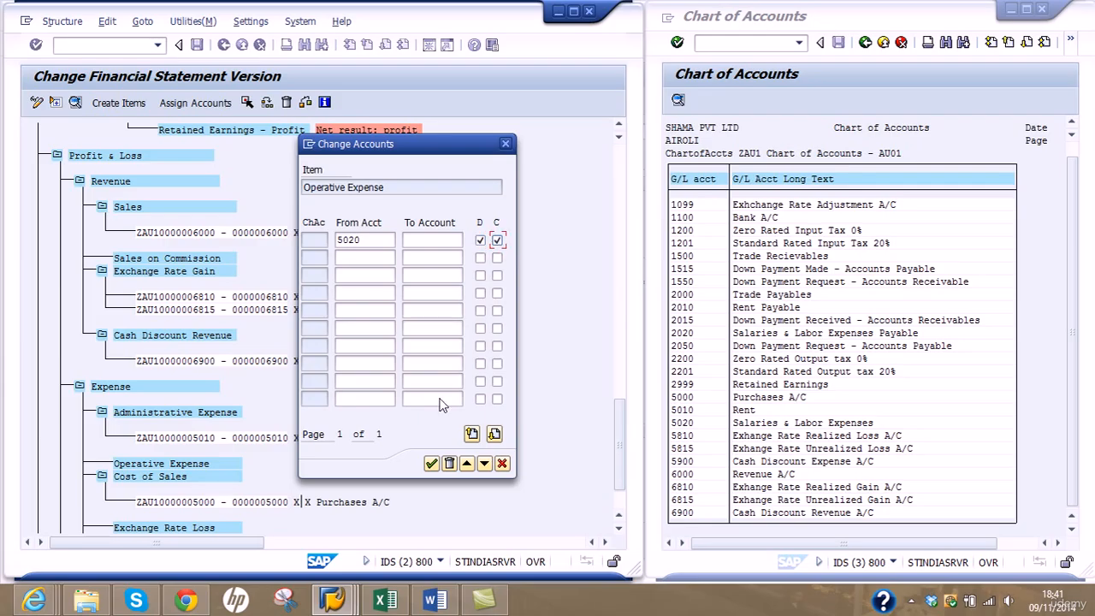
{"action": "left_click", "coordinate": [432, 463]}
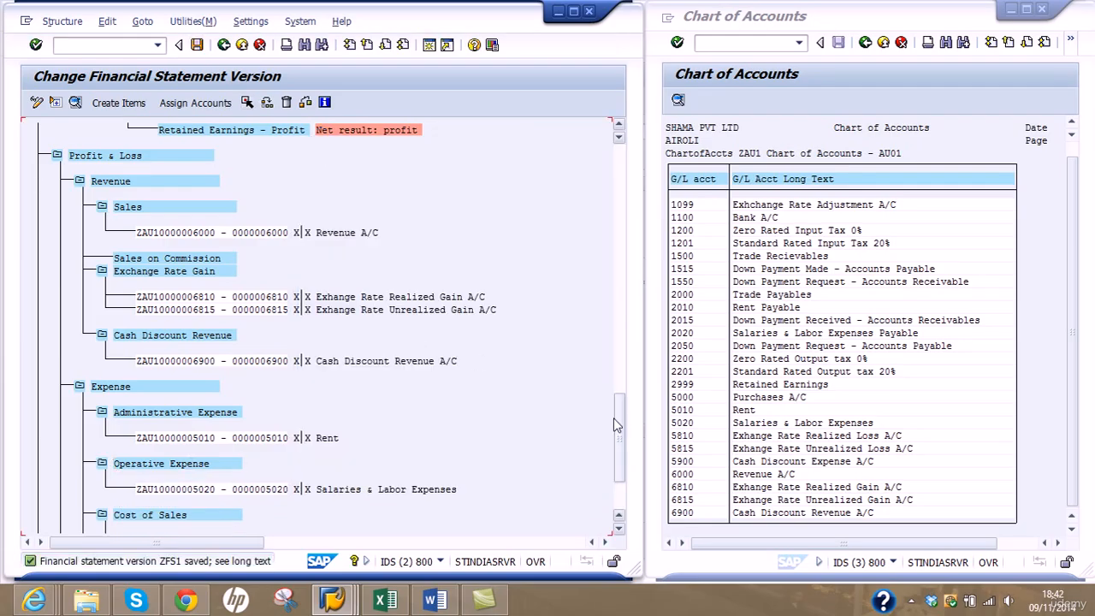
Step: Assign accounts 5810 and 5815 to the Exchange Rate Loss item with both debit and credit enabled for each
{"action": "left_click_drag", "start_coordinate": [619, 431], "coordinate": [620, 479]}
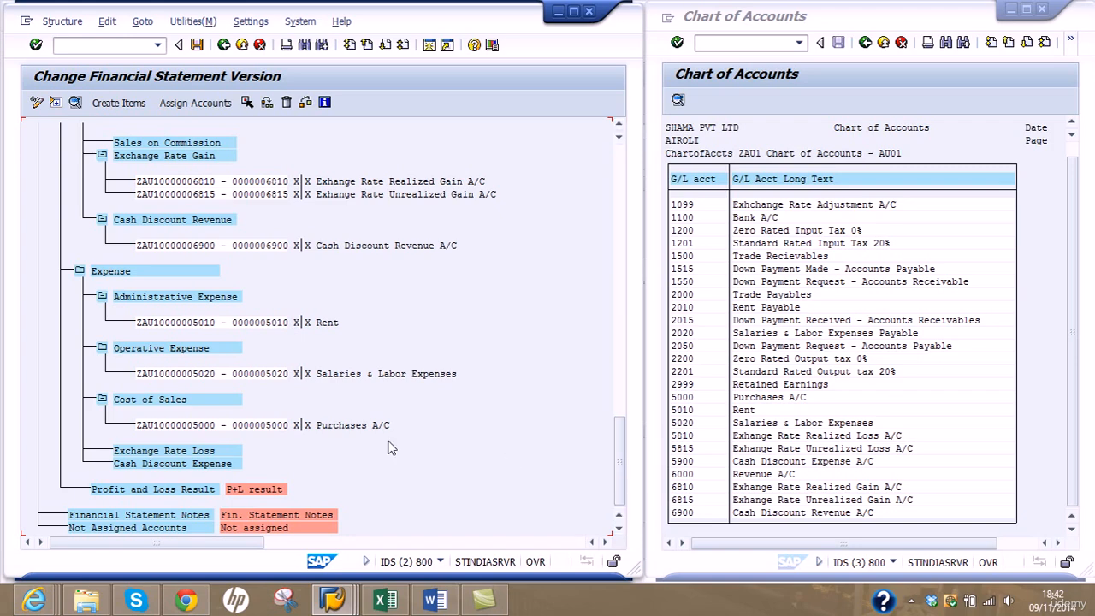
{"action": "left_click", "coordinate": [202, 450]}
{"action": "left_click", "coordinate": [195, 102]}
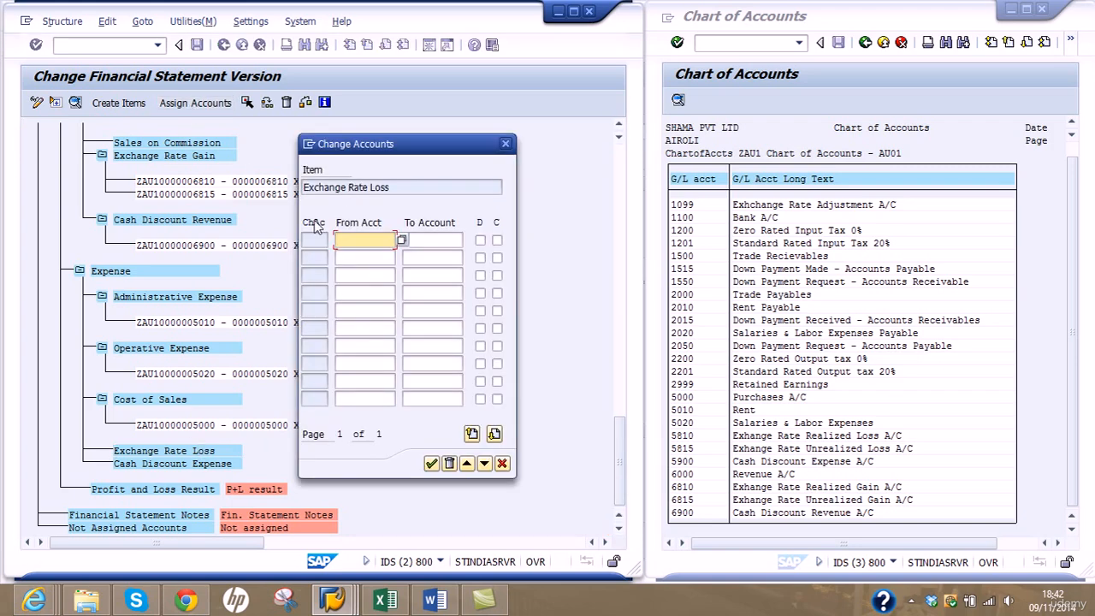
{"action": "type", "text": "5810"}
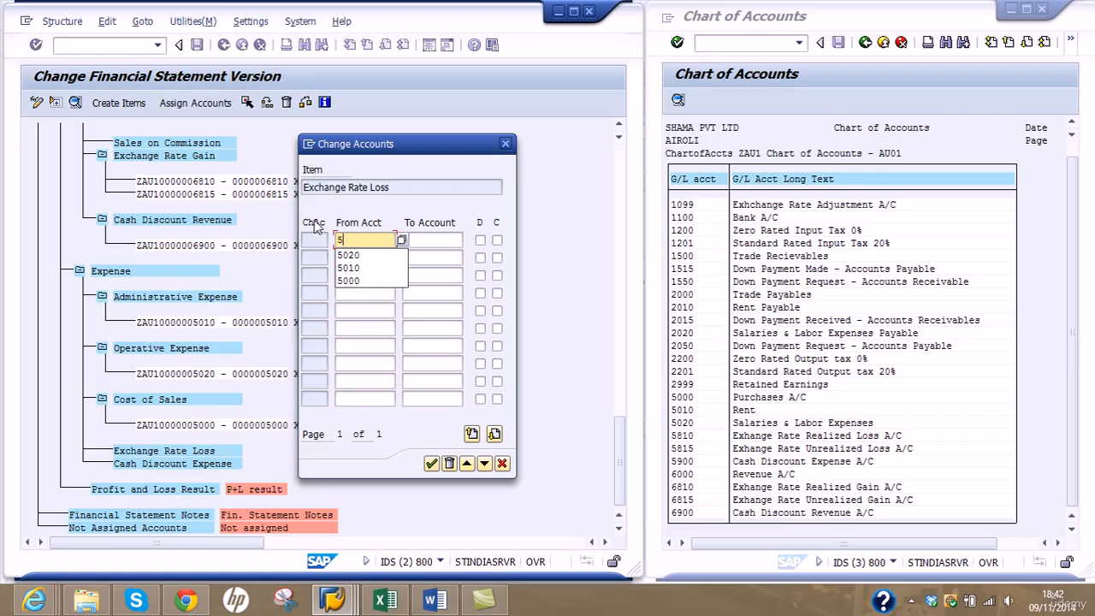
{"action": "left_click", "coordinate": [479, 240]}
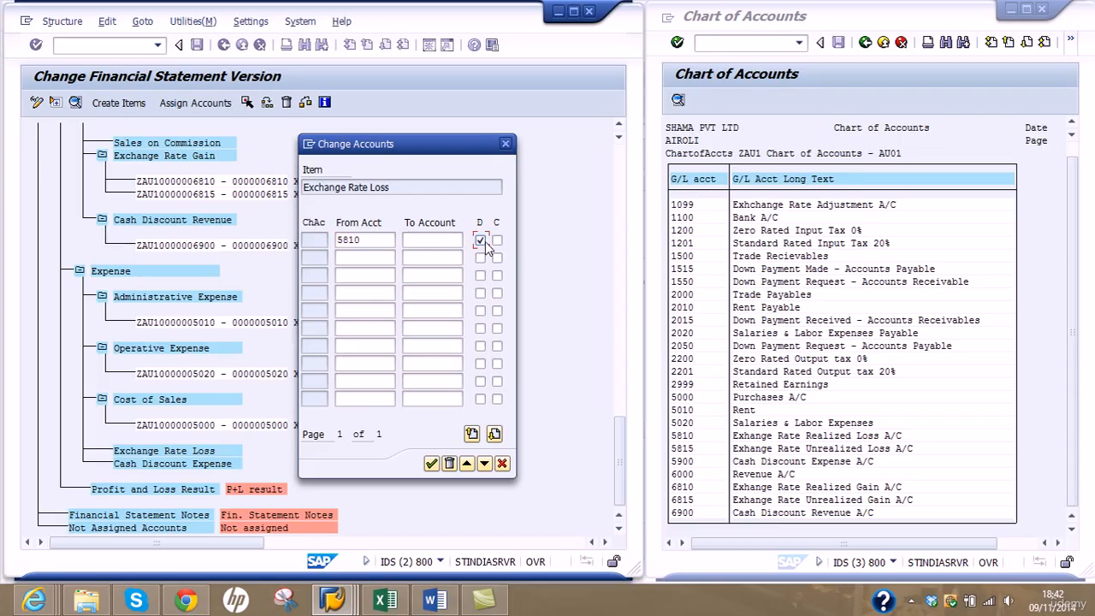
{"action": "left_click", "coordinate": [497, 240]}
{"action": "left_click", "coordinate": [368, 257]}
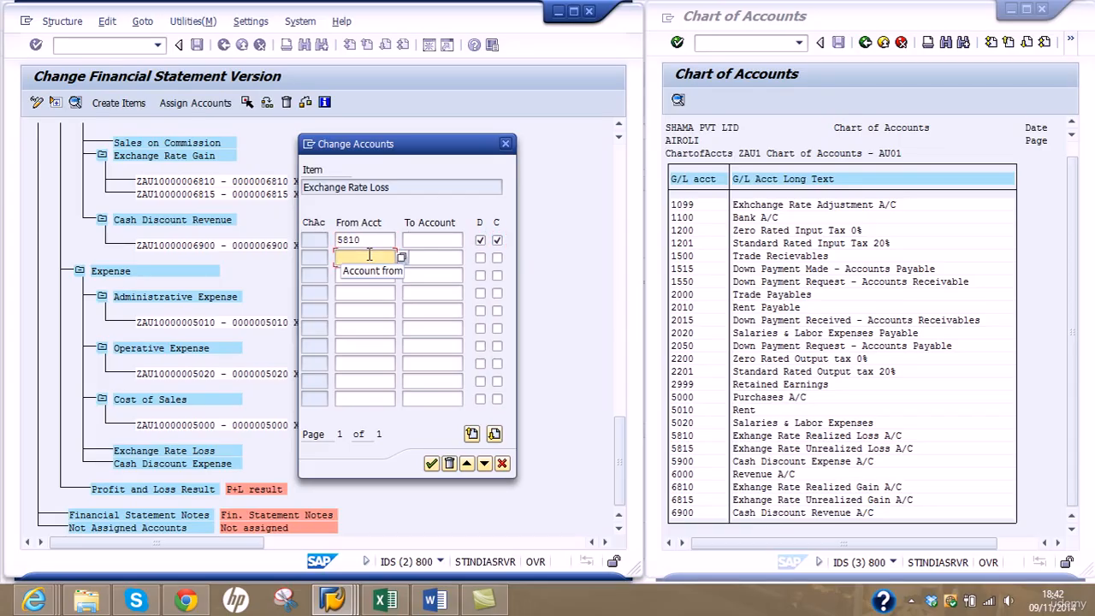
{"action": "type", "text": "5815"}
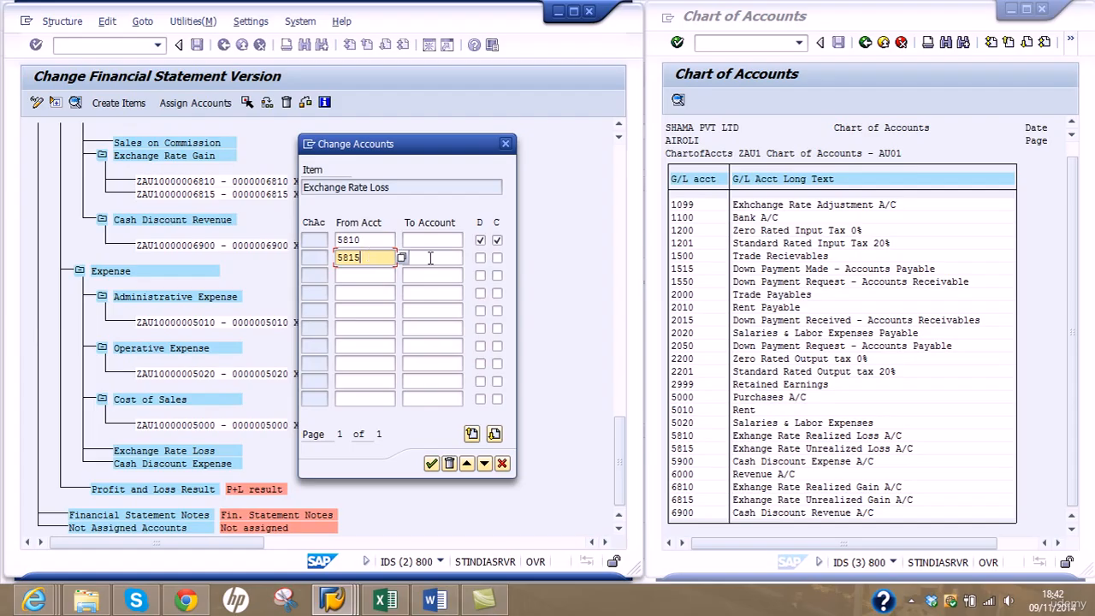
{"action": "left_click", "coordinate": [480, 257]}
{"action": "left_click", "coordinate": [497, 258]}
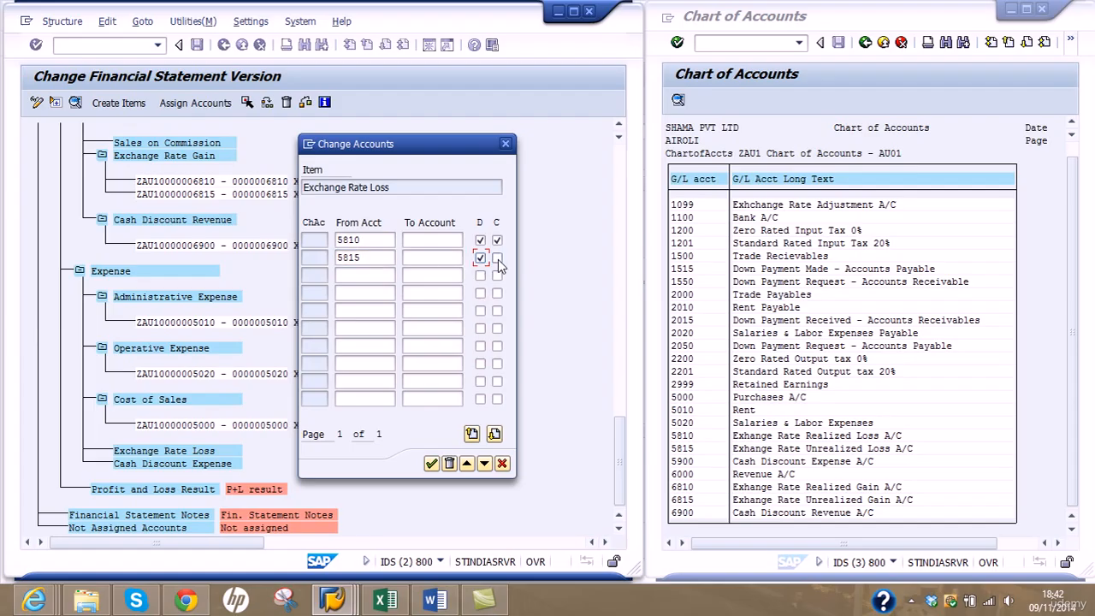
{"action": "left_click", "coordinate": [431, 462]}
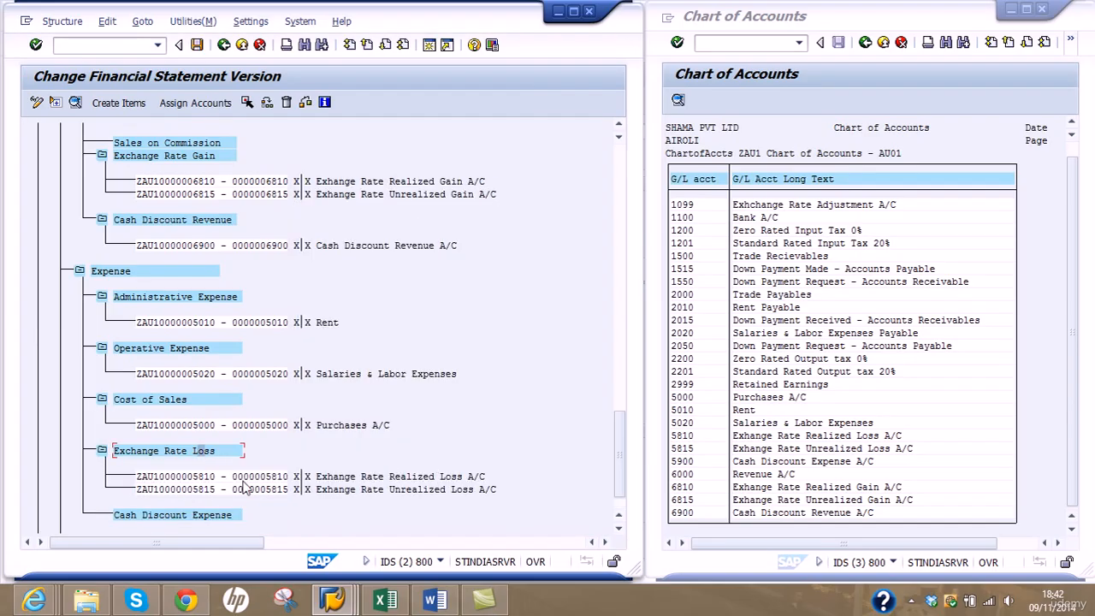
Step: Assign account 5900 to the Cash Discount Expense item with both debit and credit enabled, and save the financial statement version
{"action": "left_click", "coordinate": [205, 515]}
{"action": "left_click", "coordinate": [195, 102]}
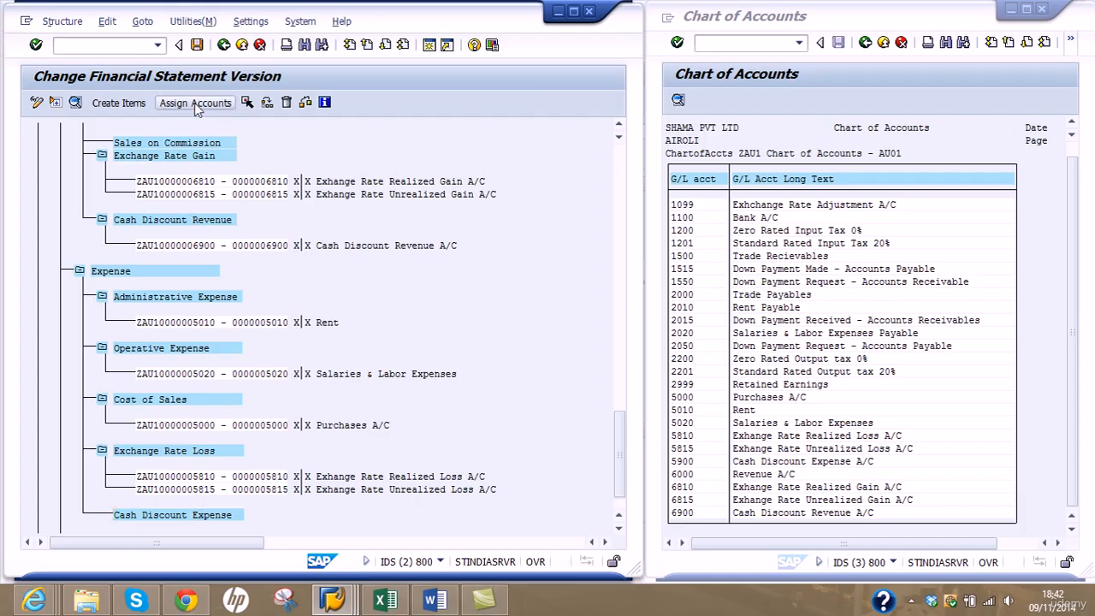
{"action": "type", "text": "5900"}
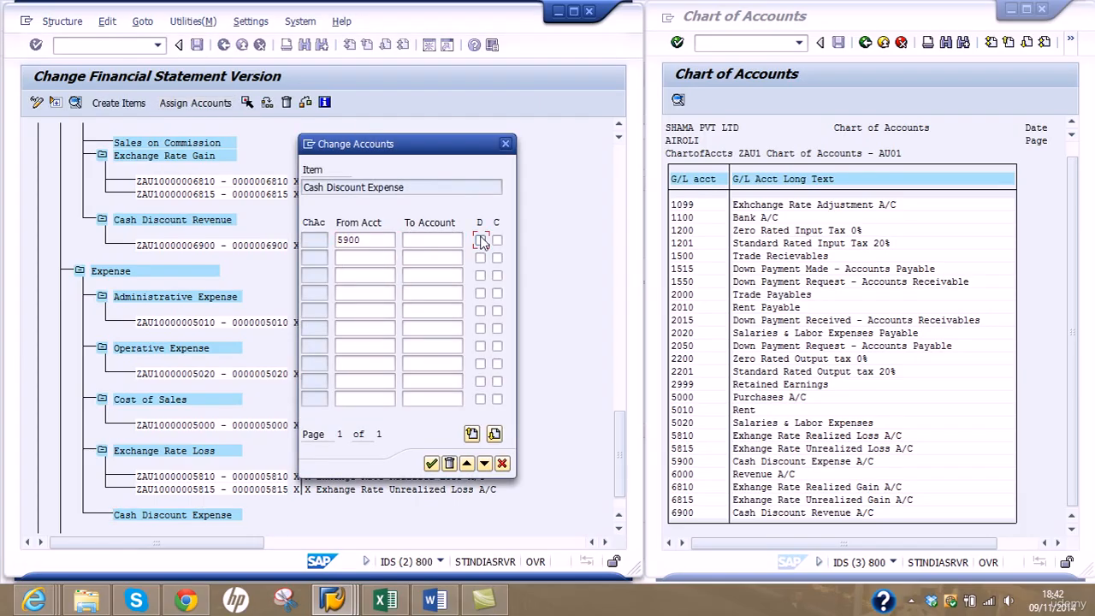
{"action": "left_click", "coordinate": [480, 241]}
{"action": "left_click", "coordinate": [497, 240]}
{"action": "left_click", "coordinate": [434, 463]}
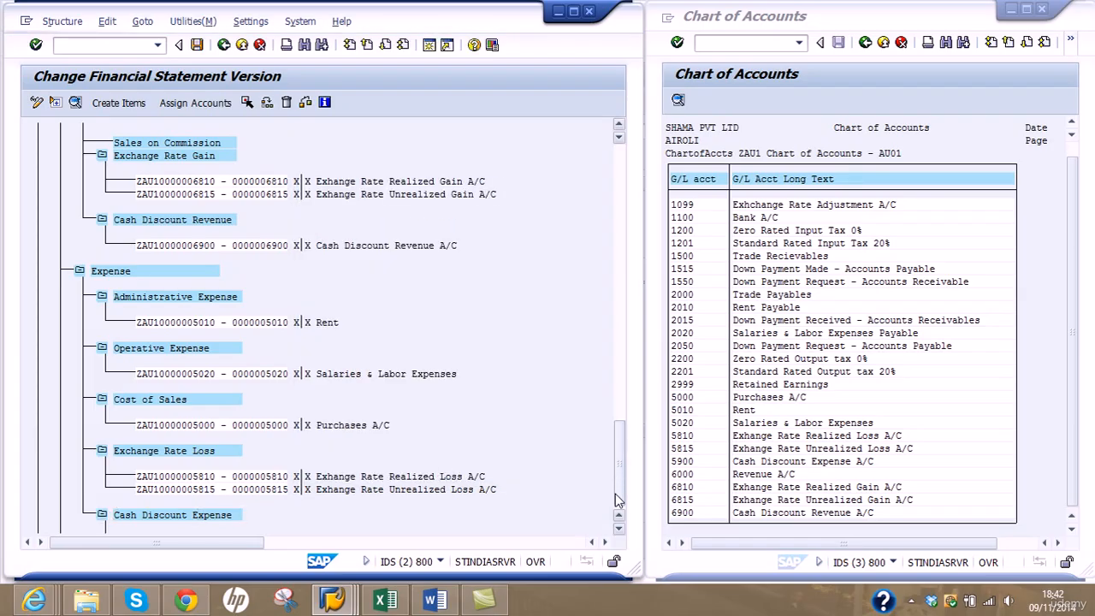
{"action": "left_click", "coordinate": [618, 500]}
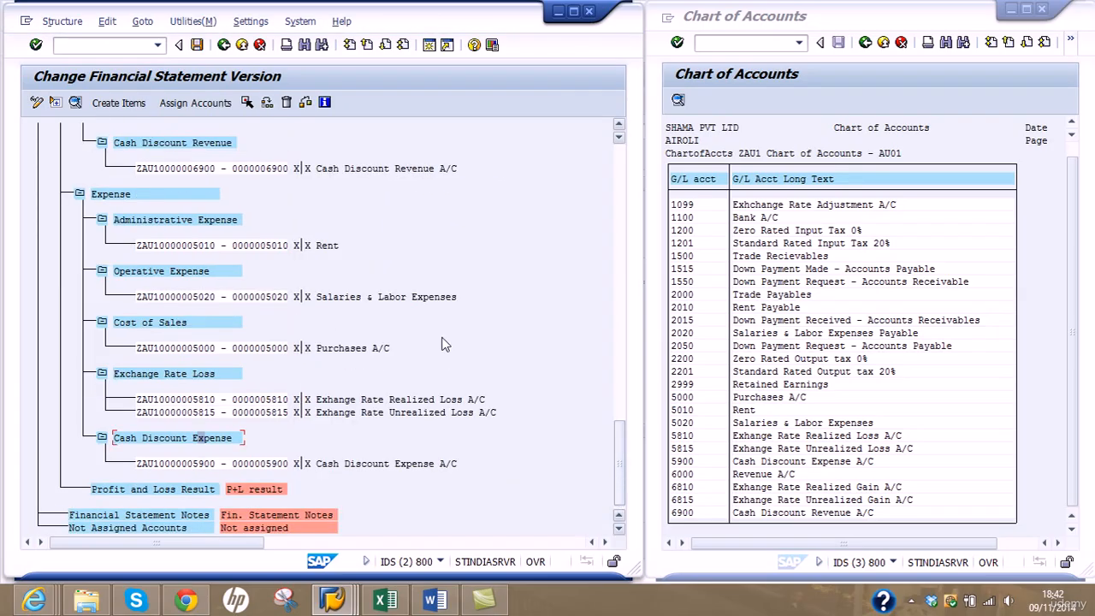
{"action": "left_click", "coordinate": [197, 44]}
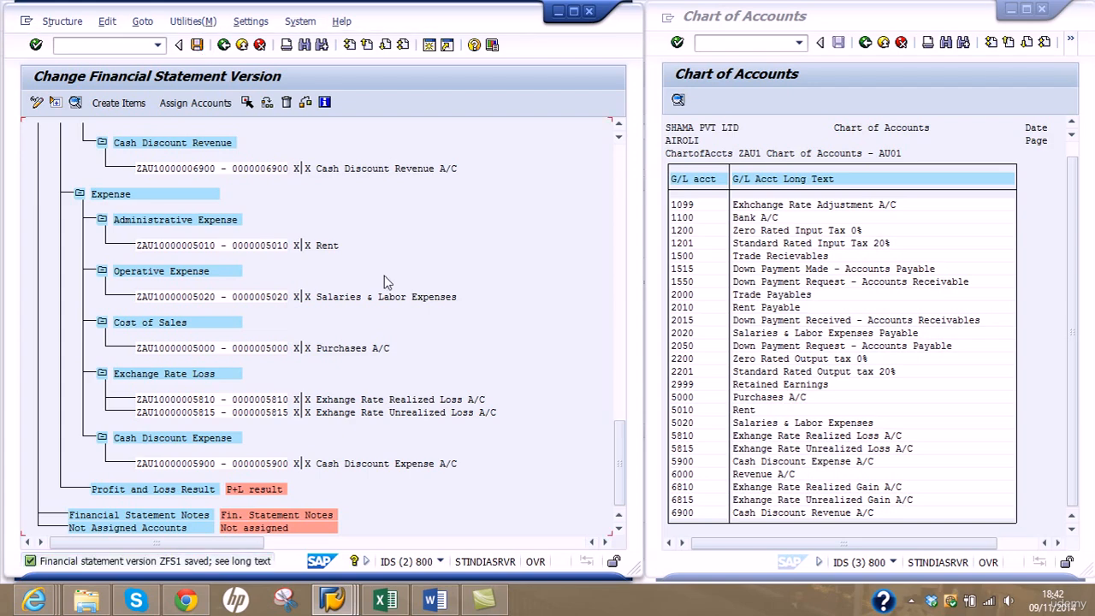
Step: Run all three checks on the financial statement version for company code AU01 and review the results for unassigned accounts
{"action": "left_click", "coordinate": [574, 10]}
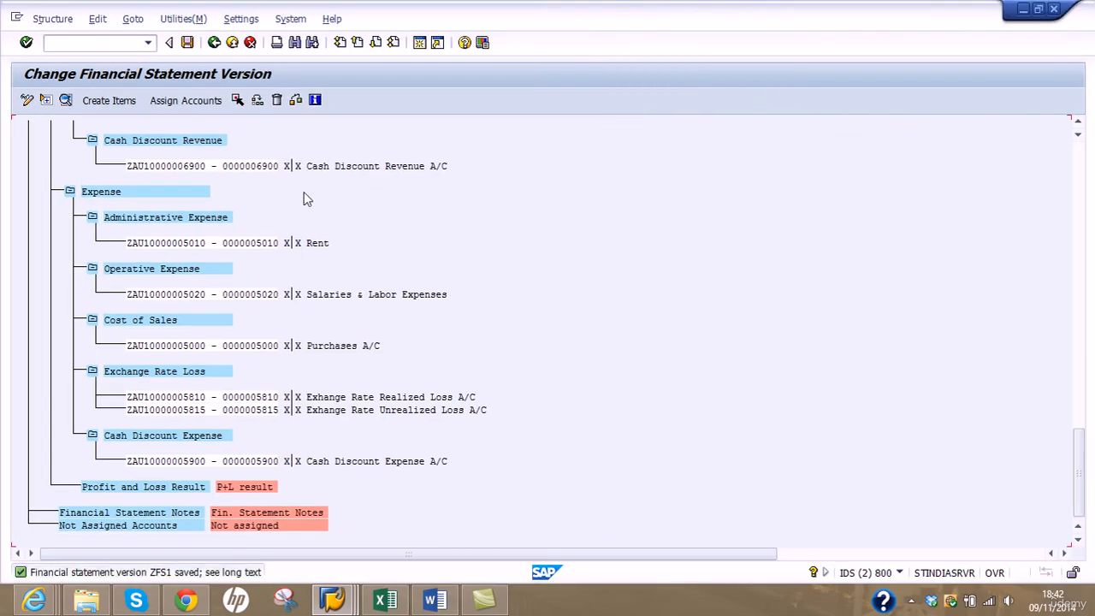
{"action": "left_click", "coordinate": [296, 101]}
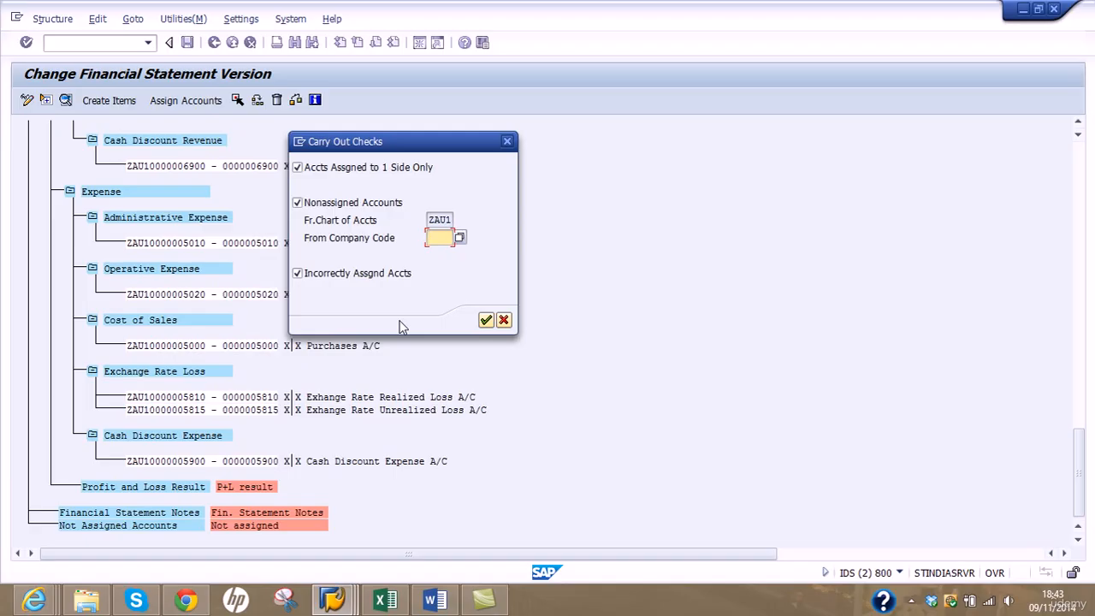
{"action": "type", "text": "01"}
{"action": "left_click", "coordinate": [487, 319]}
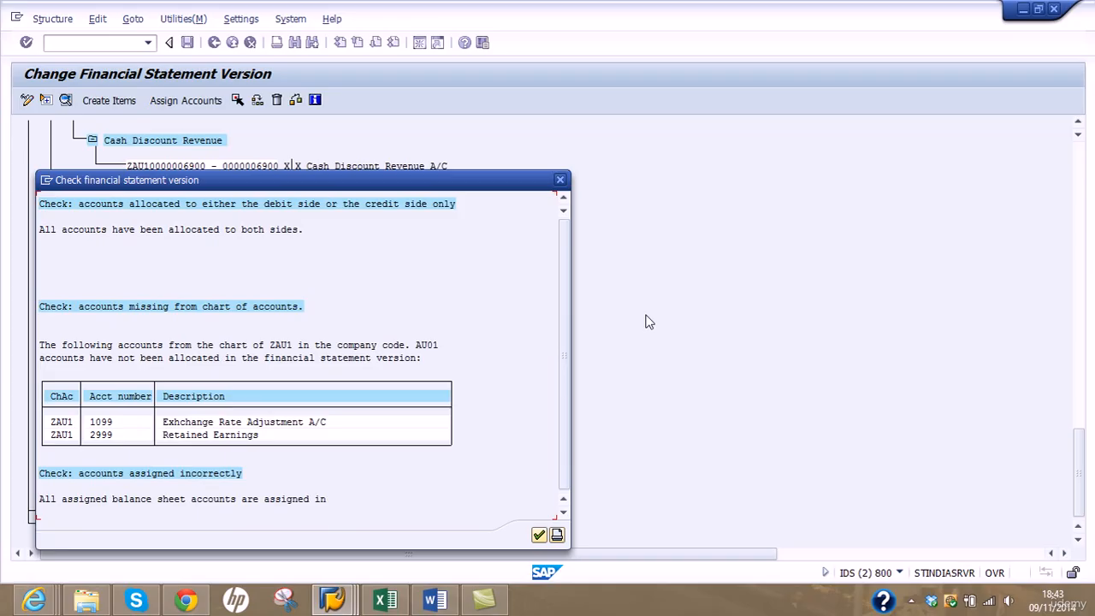
{"action": "left_click_drag", "start_coordinate": [429, 188], "coordinate": [717, 83]}
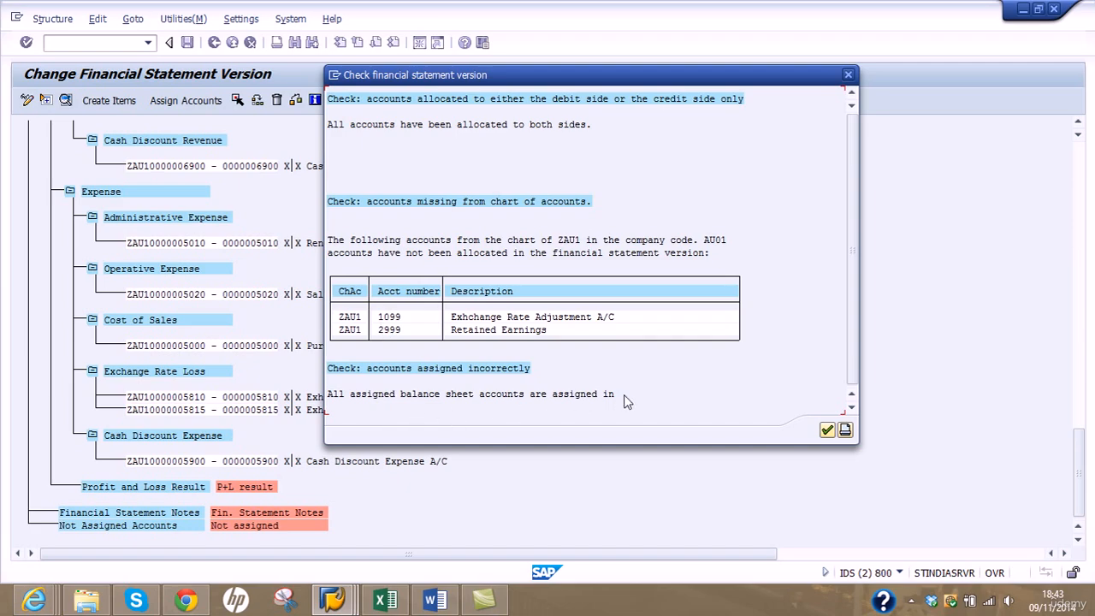
{"action": "left_click", "coordinate": [826, 429]}
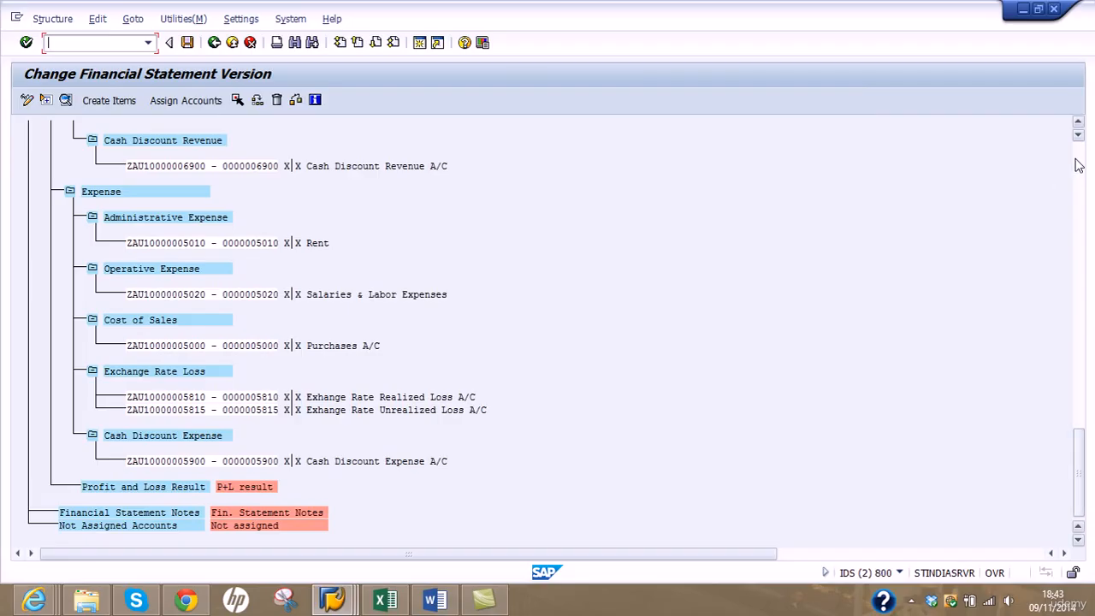
Step: Assign account 1099 to the Exchange Rate Adjustment item with both debit and credit enabled
{"action": "scroll", "coordinate": [1080, 165], "scroll_direction": "up", "scroll_amount": 10}
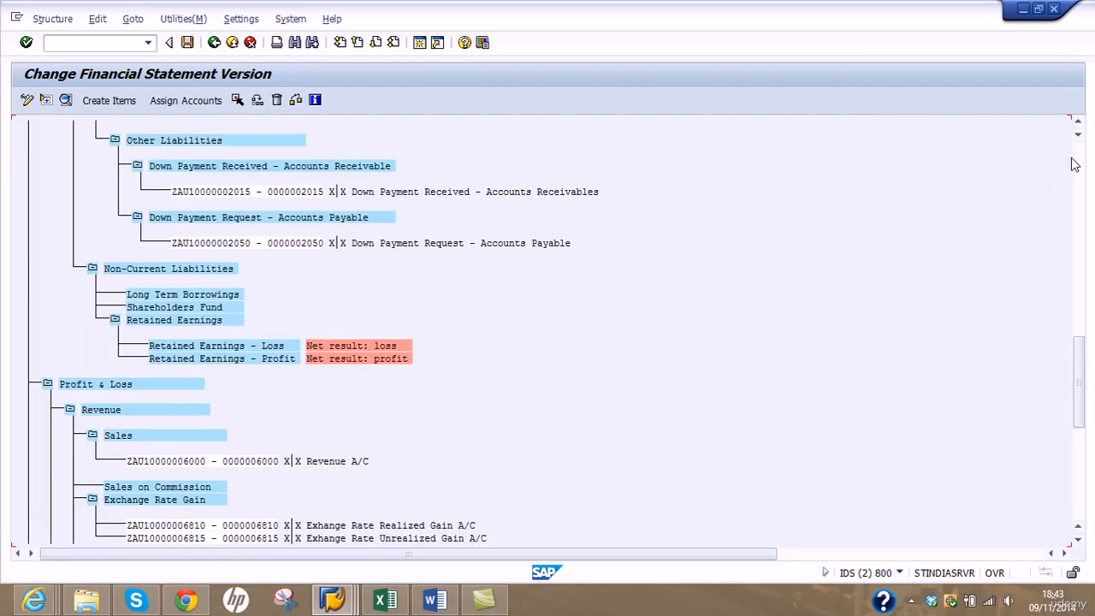
{"action": "scroll", "coordinate": [1078, 164], "scroll_direction": "up", "scroll_amount": 10}
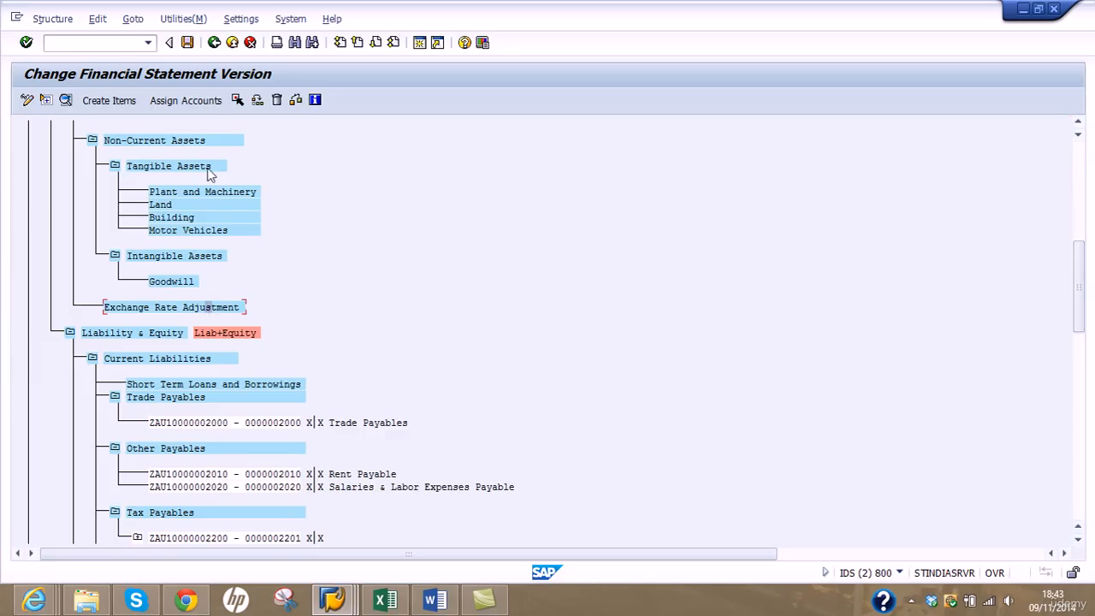
{"action": "left_click", "coordinate": [205, 102]}
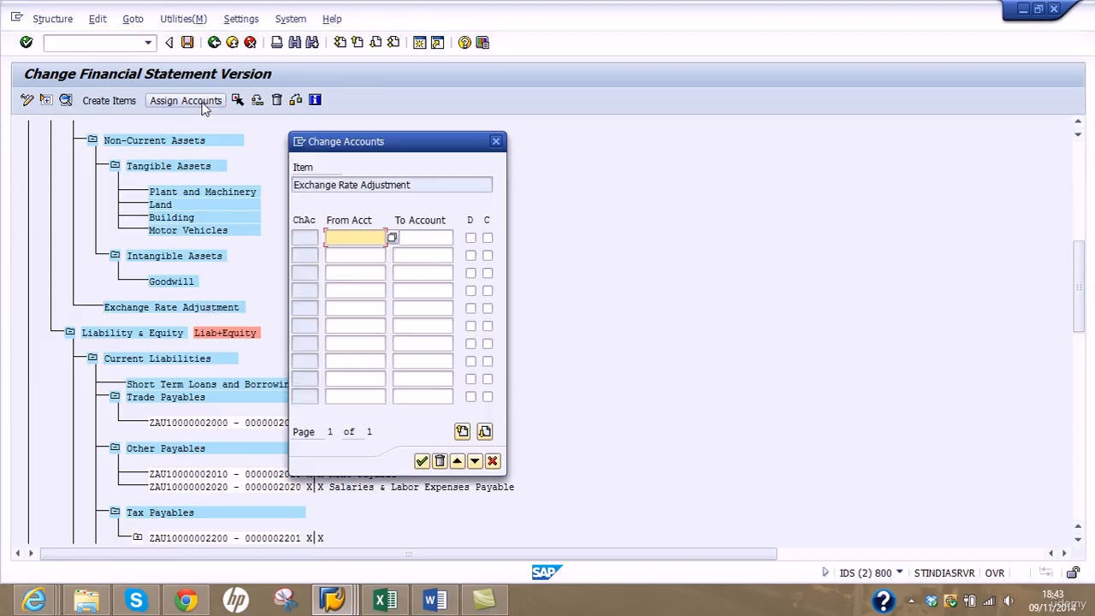
{"action": "type", "text": "1099"}
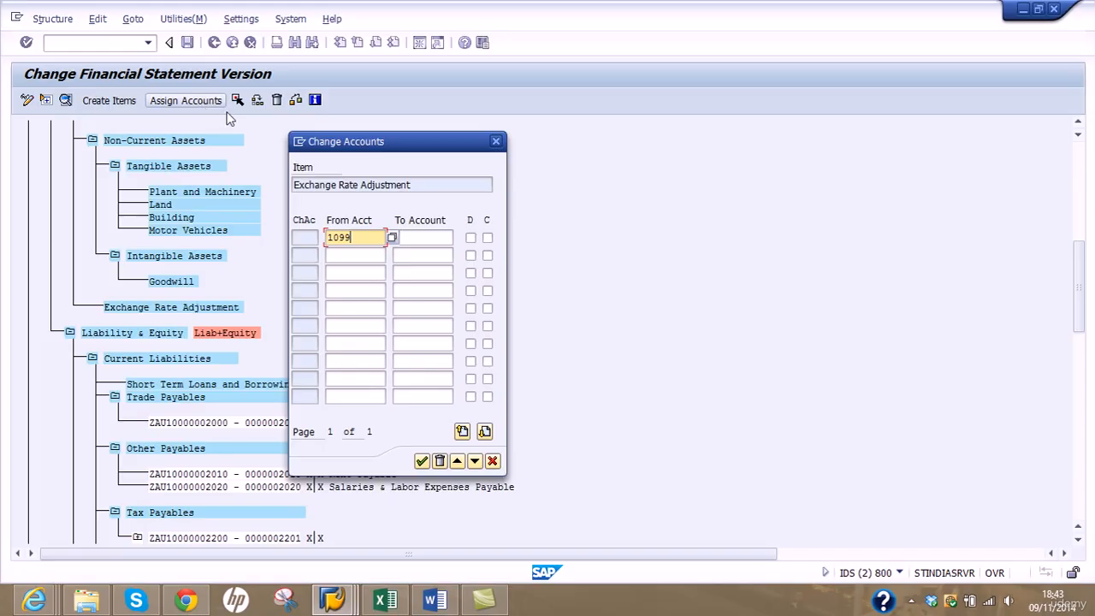
{"action": "left_click", "coordinate": [470, 238]}
{"action": "left_click", "coordinate": [487, 238]}
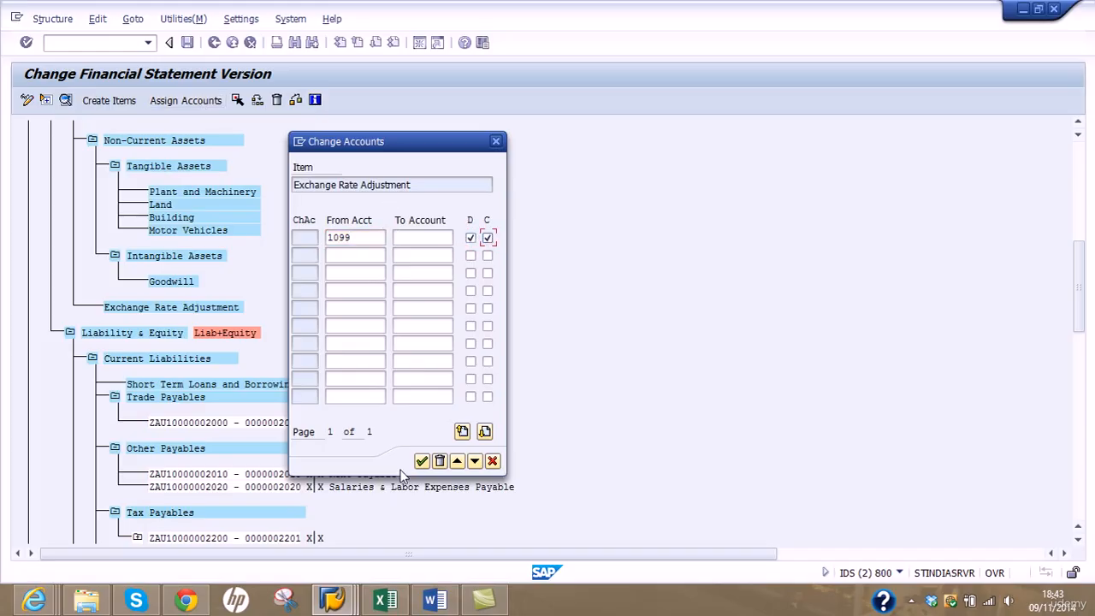
{"action": "left_click", "coordinate": [421, 462]}
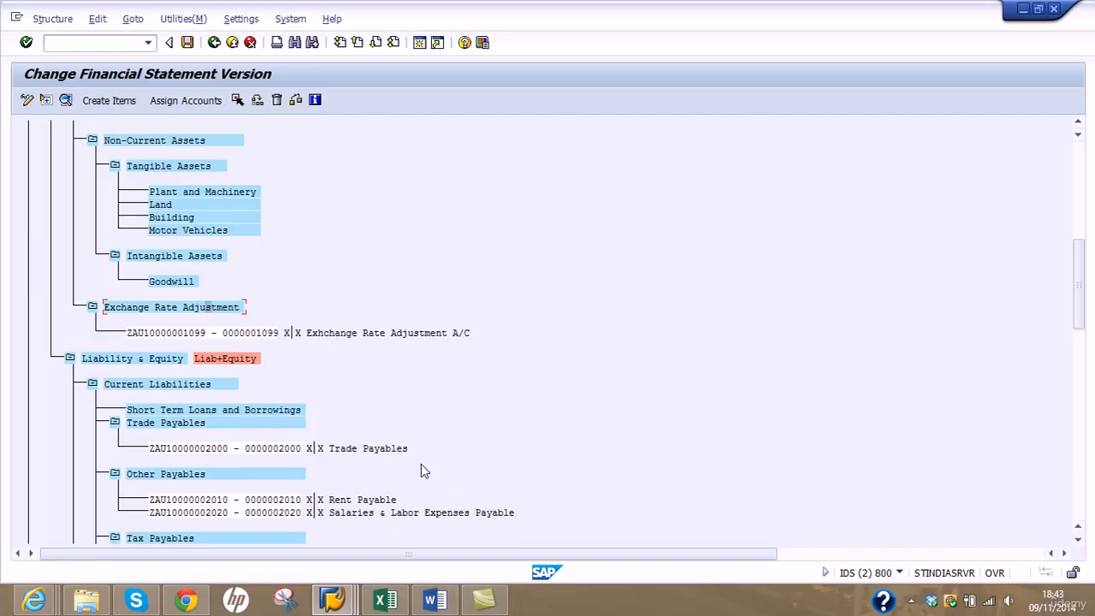
Step: Try to open the account assignment for the parent Retained Earnings item under Non-Current Liabilities
{"action": "left_click_drag", "start_coordinate": [1079, 271], "coordinate": [1079, 411]}
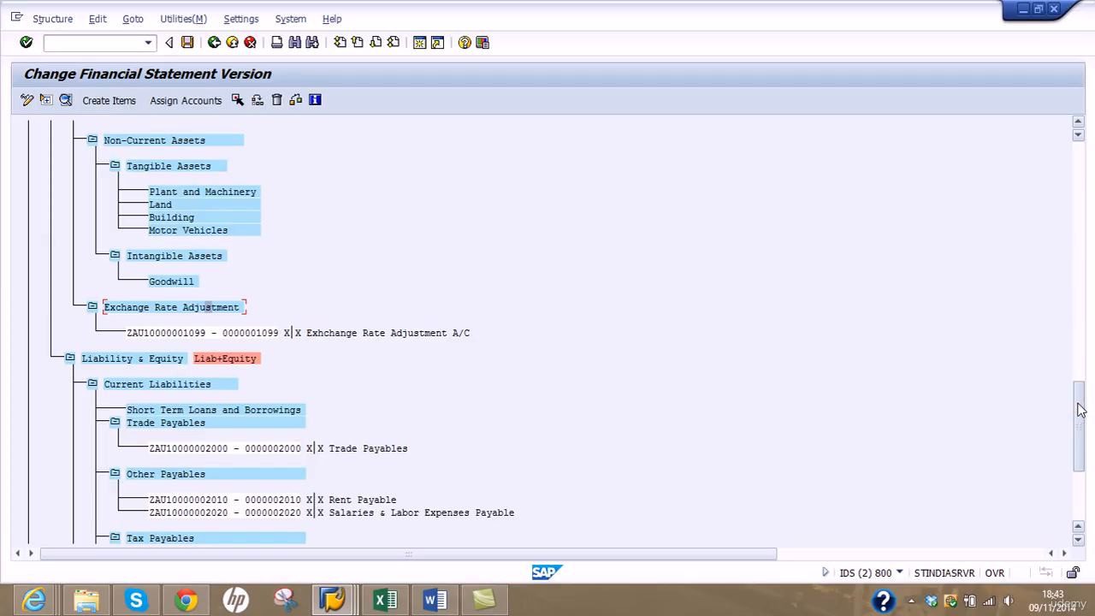
{"action": "left_click", "coordinate": [1078, 123]}
{"action": "left_click", "coordinate": [1078, 123]}
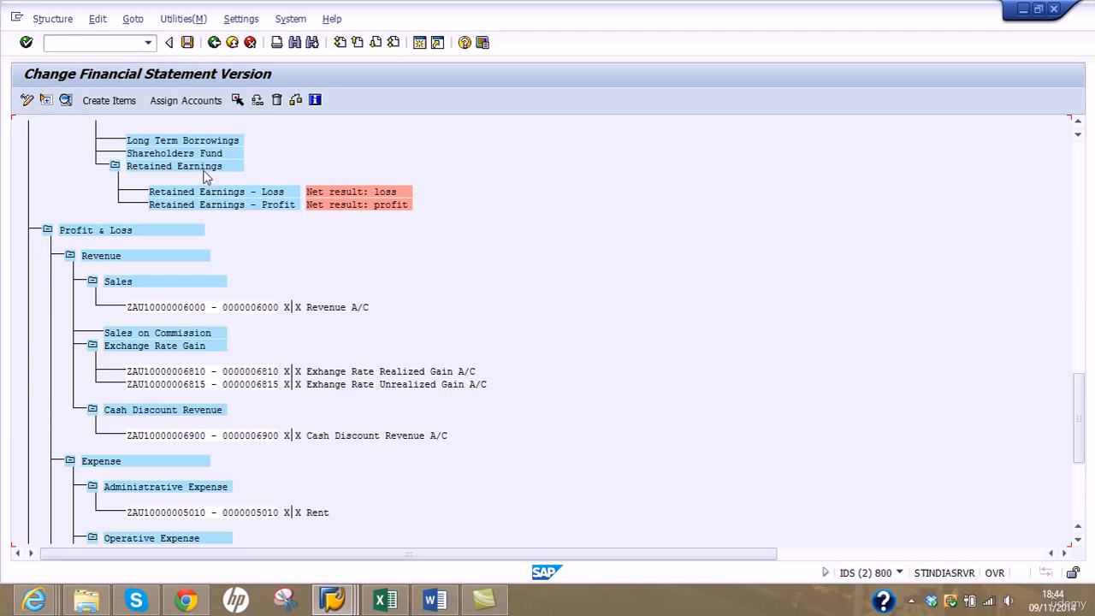
{"action": "left_click", "coordinate": [206, 169]}
{"action": "left_click", "coordinate": [196, 102]}
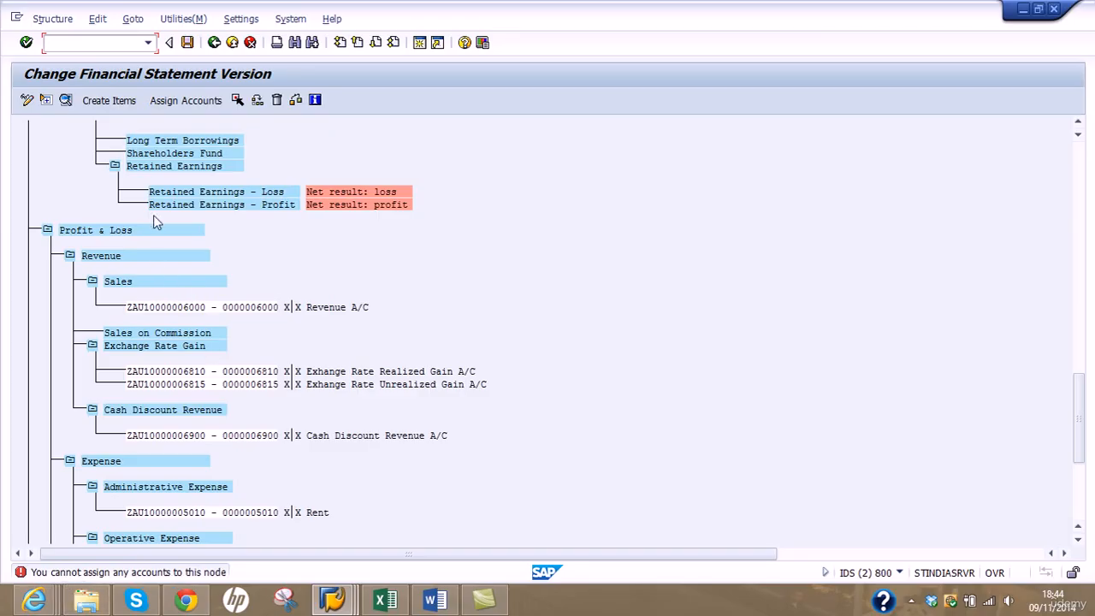
Step: Create a sub-item named Retained Earning under the Retained Earnings item and correct its text to Retained Earnings
{"action": "left_click", "coordinate": [186, 166]}
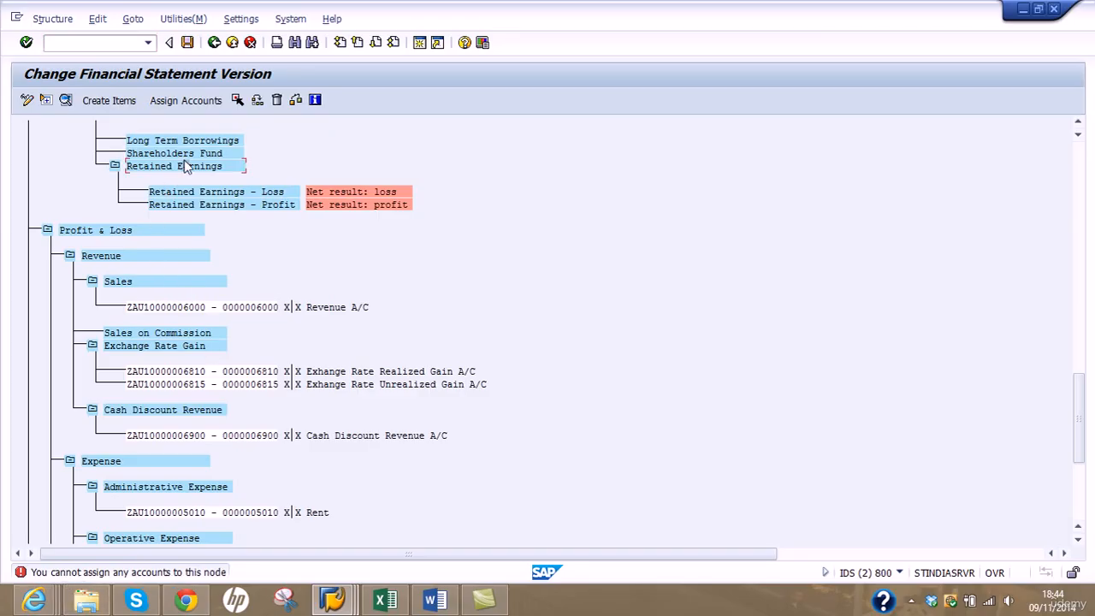
{"action": "left_click", "coordinate": [120, 101]}
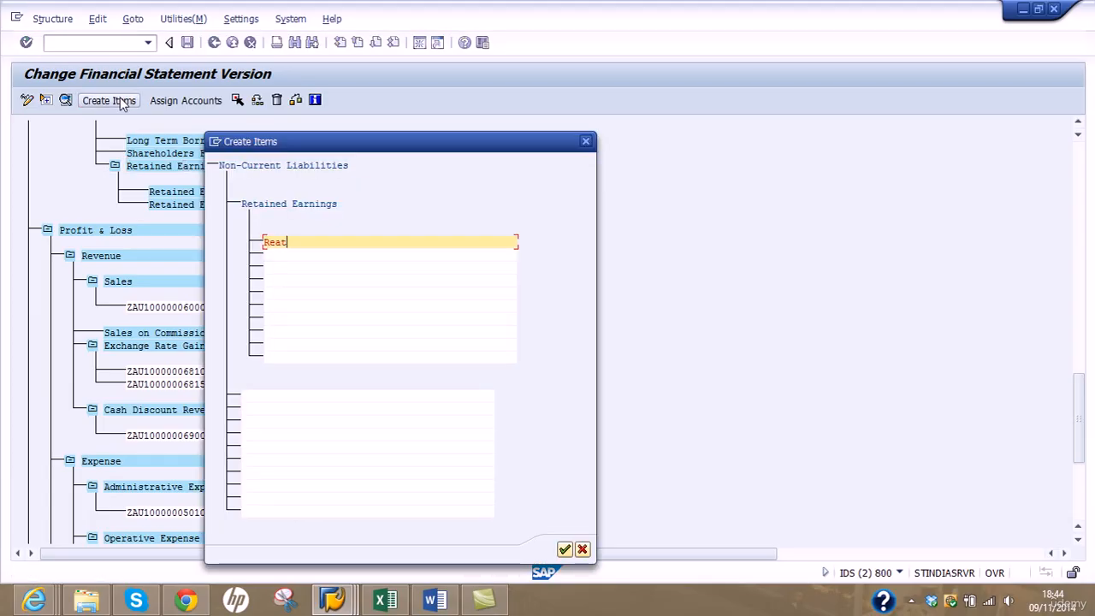
{"action": "type", "text": "Retained Earning"}
{"action": "key", "text": "Return"}
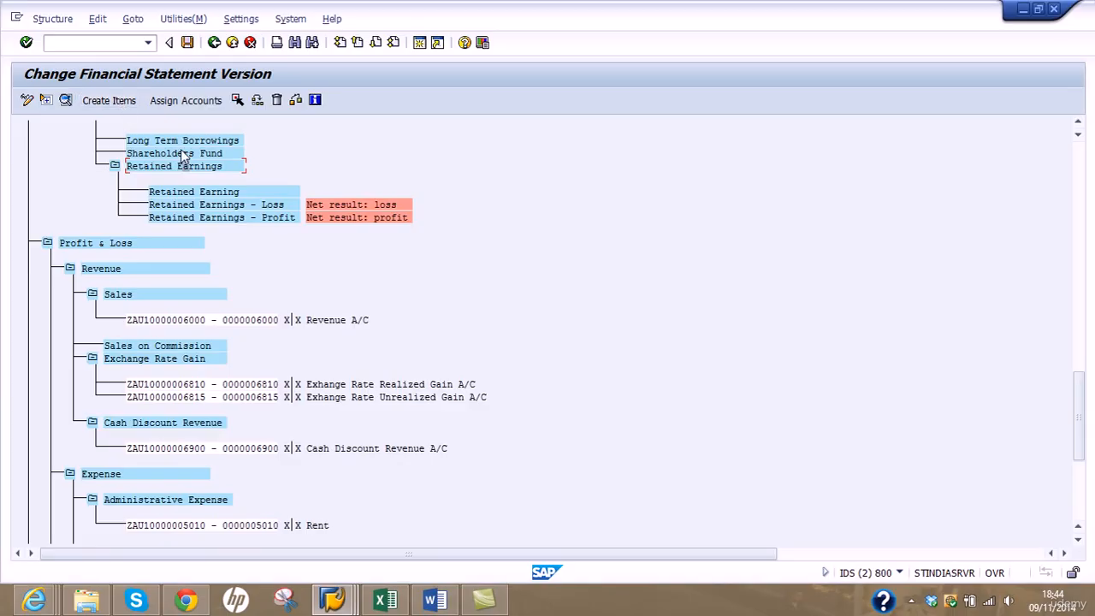
{"action": "double_click", "coordinate": [229, 195]}
{"action": "left_click", "coordinate": [402, 152]}
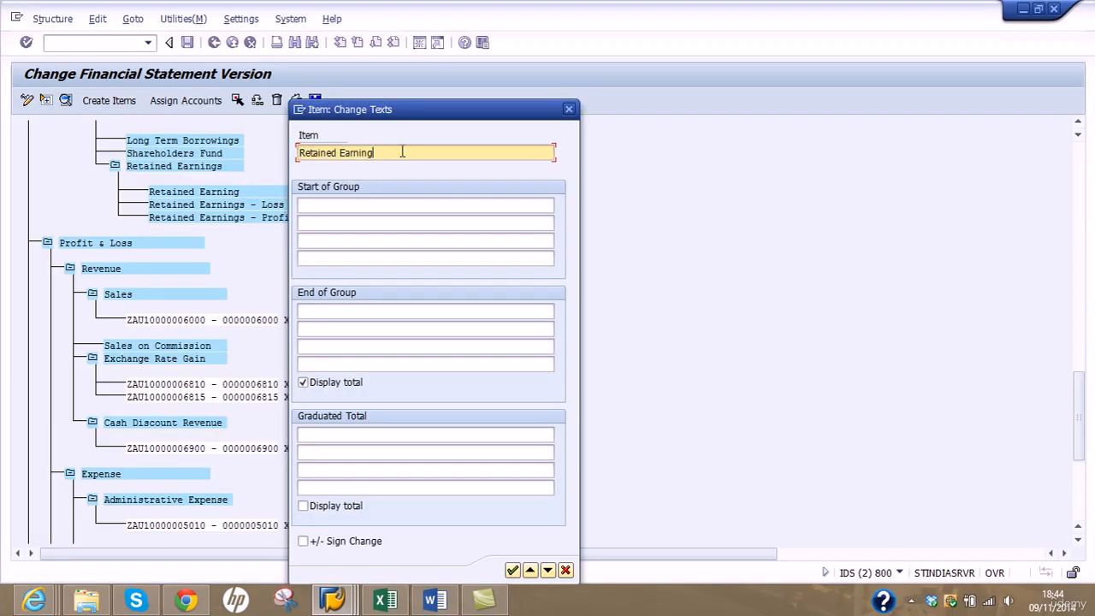
{"action": "type", "text": "s"}
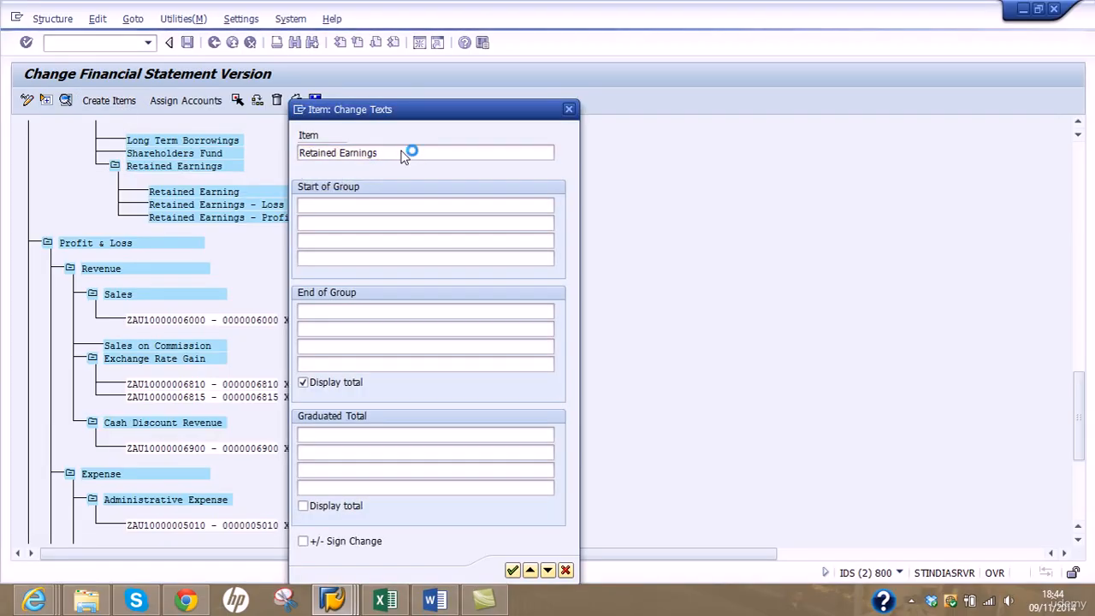
{"action": "key", "text": "Return"}
Step: Assign account 2999 to the Retained Earnings sub-item with both debit and credit enabled, and save the financial statement version
{"action": "left_click", "coordinate": [255, 192]}
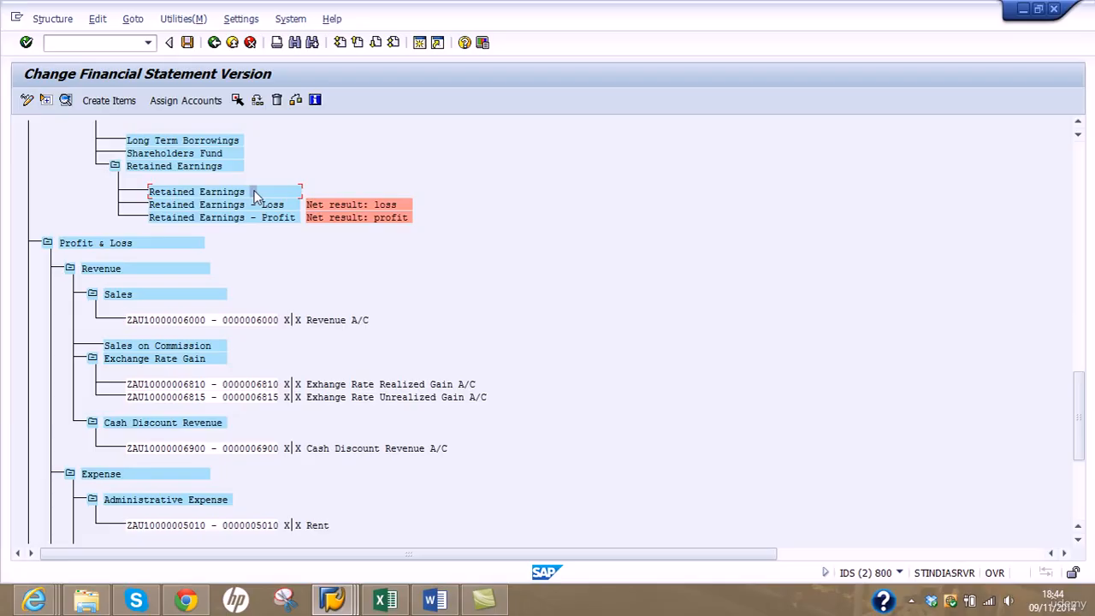
{"action": "left_click", "coordinate": [211, 100]}
{"action": "type", "text": "2"}
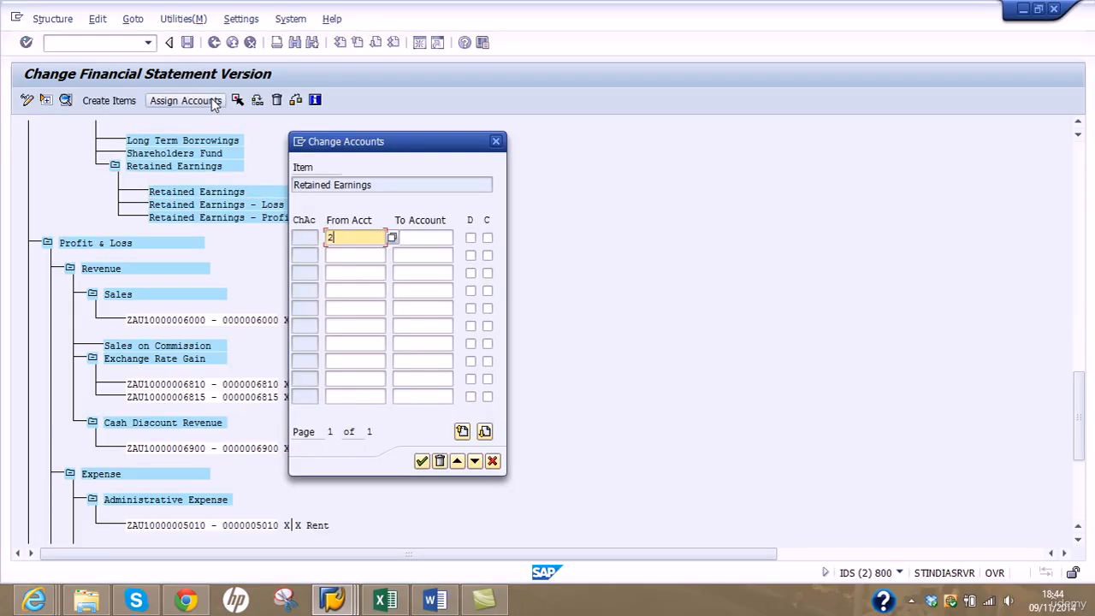
{"action": "type", "text": "999"}
{"action": "left_click", "coordinate": [470, 238]}
{"action": "left_click", "coordinate": [487, 238]}
{"action": "left_click", "coordinate": [422, 461]}
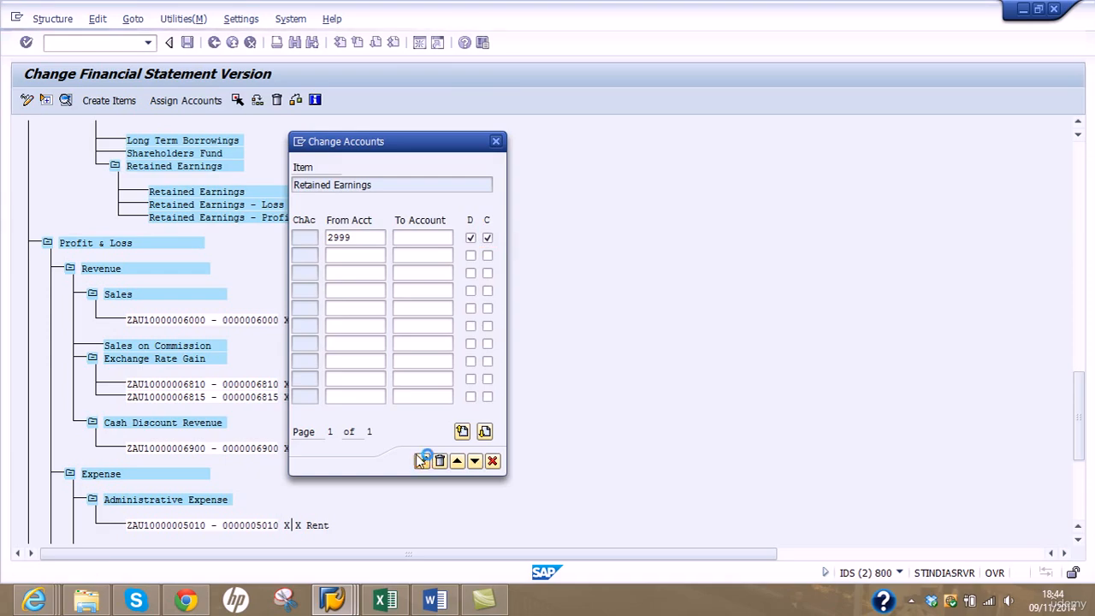
{"action": "left_click", "coordinate": [188, 42]}
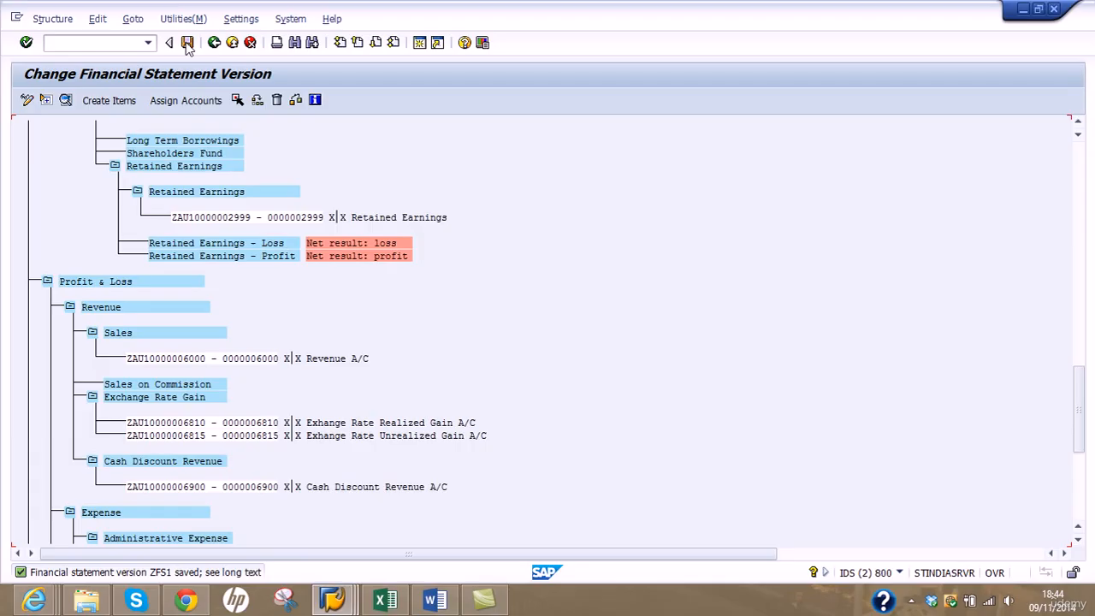
Step: Switch to the session with the Financial Statements report and look up its transaction code
{"action": "left_click", "coordinate": [332, 602]}
{"action": "left_click", "coordinate": [287, 526]}
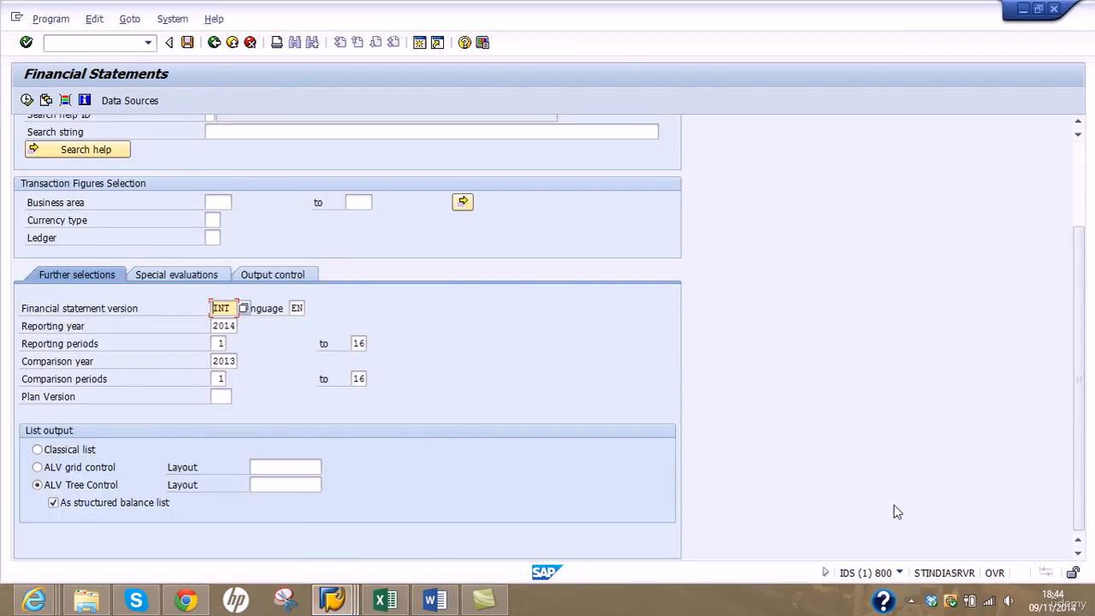
{"action": "left_click", "coordinate": [899, 573]}
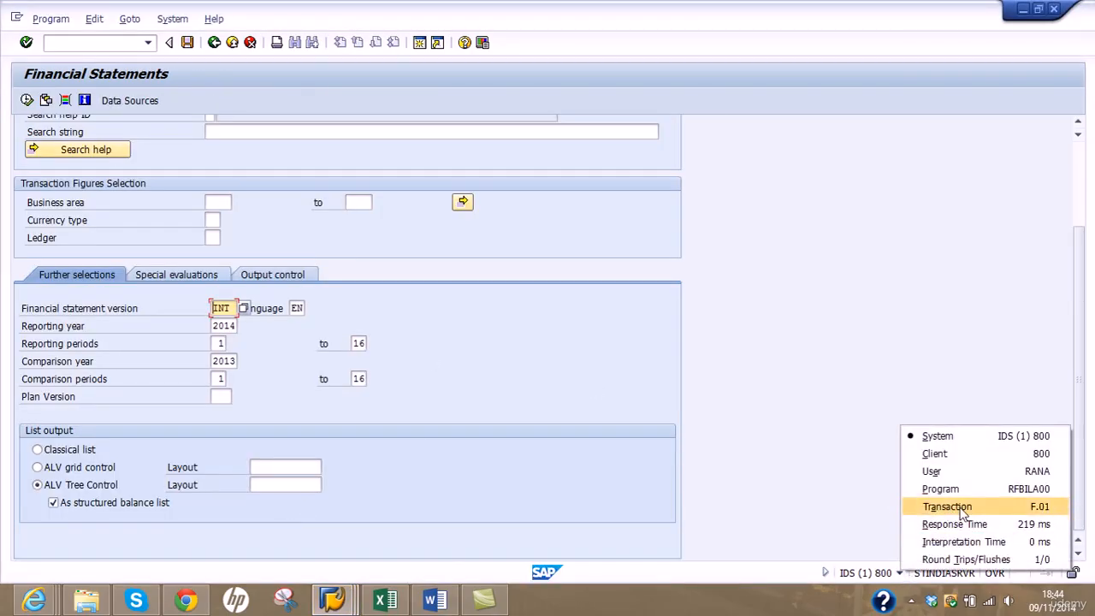
{"action": "left_click", "coordinate": [786, 340]}
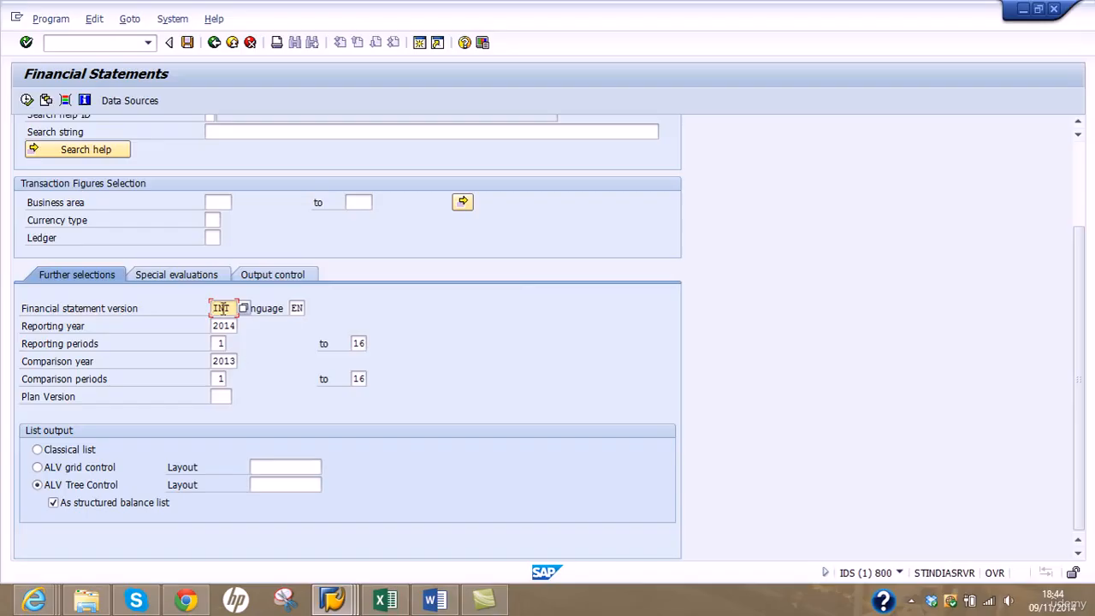
Step: Set the report's financial statement version to ZFS1 and choose Classical list as the list output
{"action": "left_click_drag", "start_coordinate": [233, 308], "coordinate": [151, 301]}
{"action": "type", "text": "ZFS"}
{"action": "type", "text": "1"}
{"action": "left_click", "coordinate": [68, 456]}
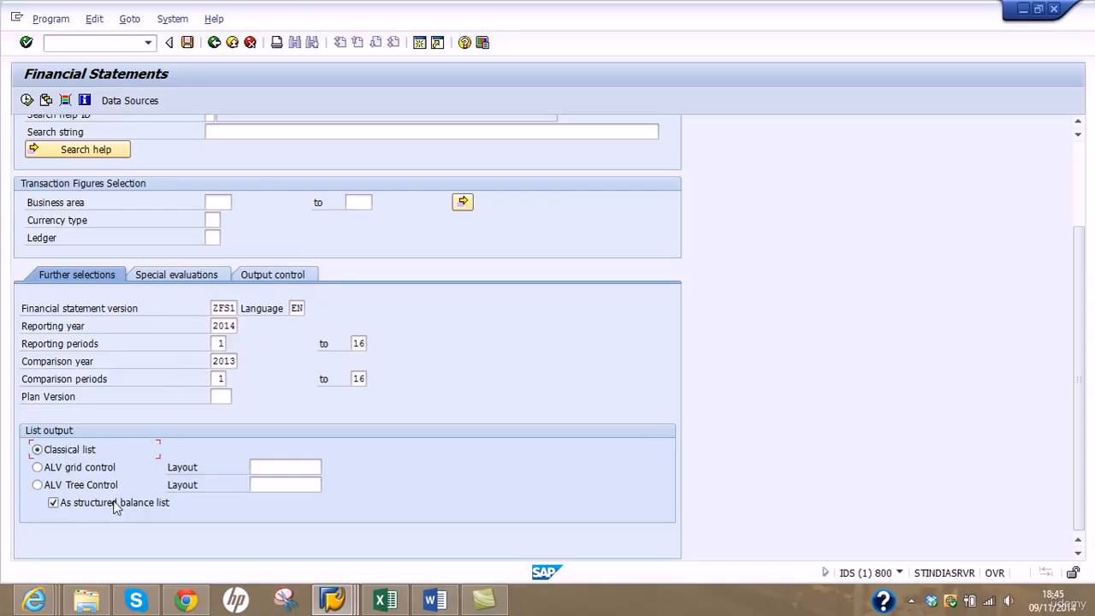
{"action": "left_click", "coordinate": [53, 503]}
{"action": "left_click", "coordinate": [48, 485]}
{"action": "left_click", "coordinate": [53, 503]}
{"action": "left_click", "coordinate": [38, 449]}
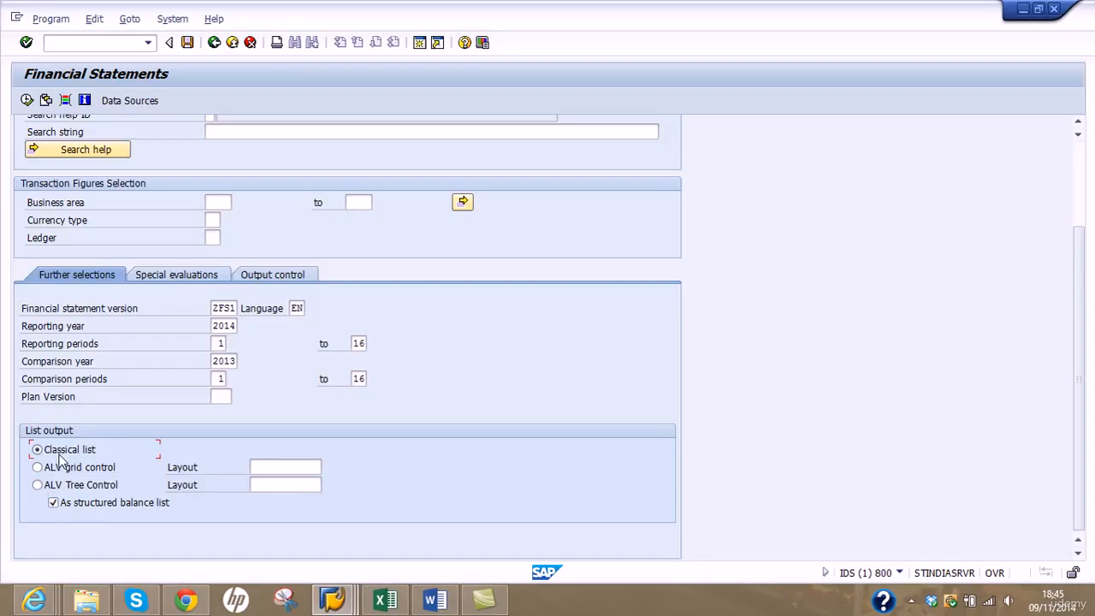
{"action": "left_click", "coordinate": [59, 499]}
{"action": "left_click", "coordinate": [74, 506]}
Step: Execute the Financial Statements report and review its balance sheet and profit and loss figures
{"action": "left_click", "coordinate": [27, 100]}
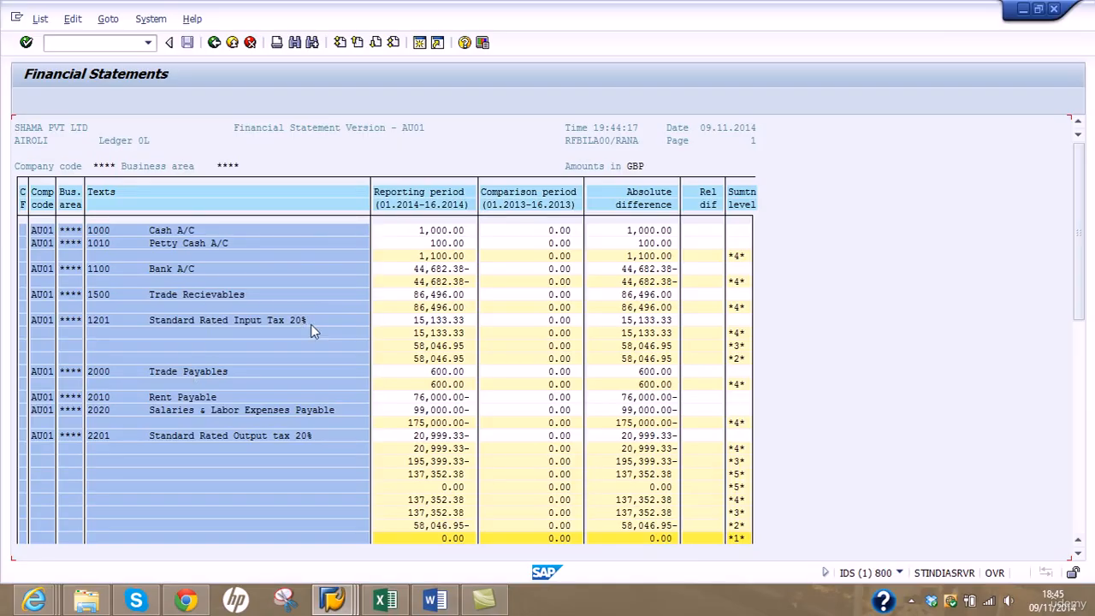
{"action": "left_click", "coordinate": [1076, 414]}
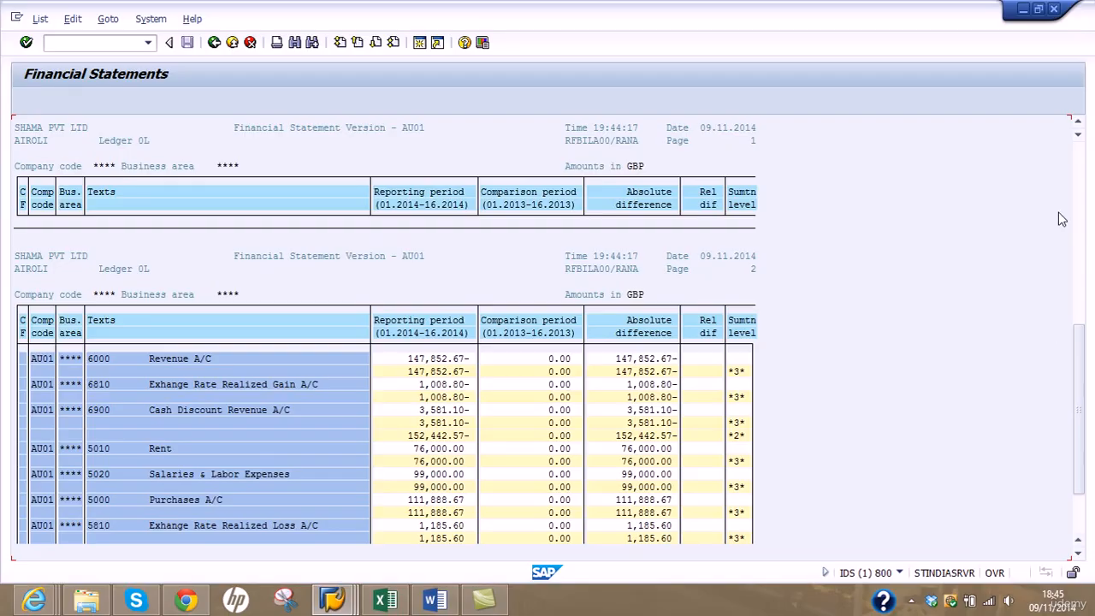
Step: Examine the classical list's balance sheet accounts and subtotals, continuing to the revenue and expense accounts on its second page
{"action": "left_click", "coordinate": [1078, 167]}
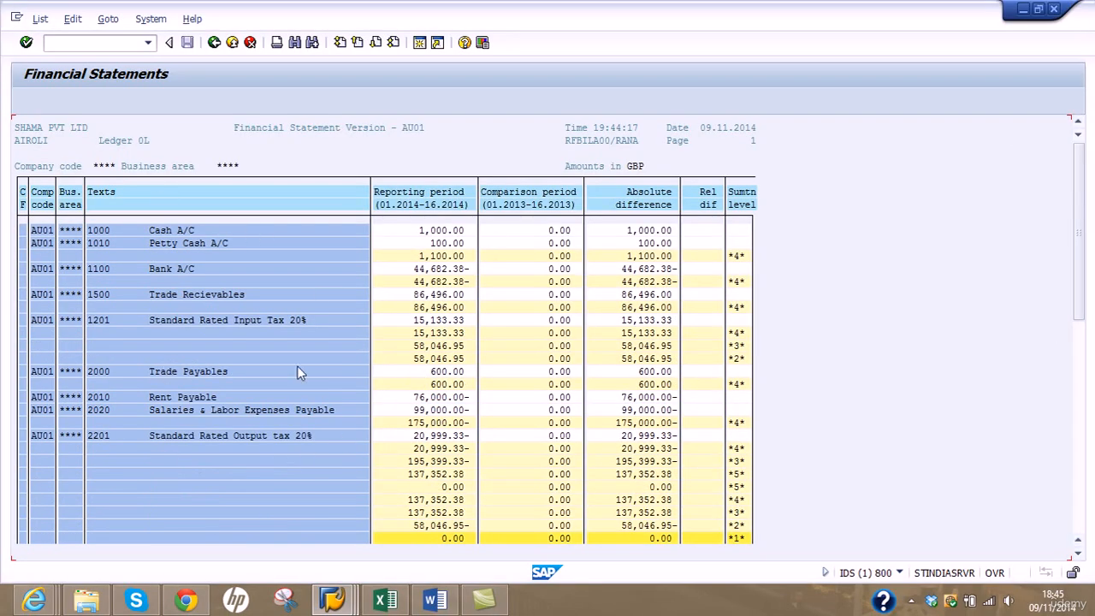
{"action": "left_click", "coordinate": [1078, 552]}
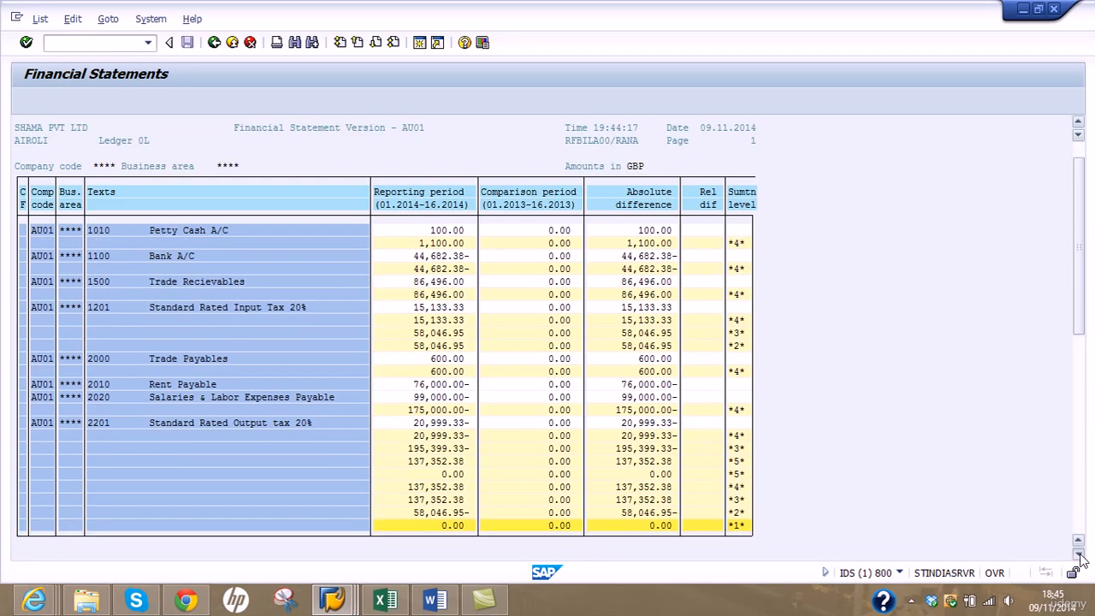
{"action": "left_click", "coordinate": [1078, 553]}
{"action": "left_click", "coordinate": [1078, 552]}
{"action": "left_click", "coordinate": [1078, 553]}
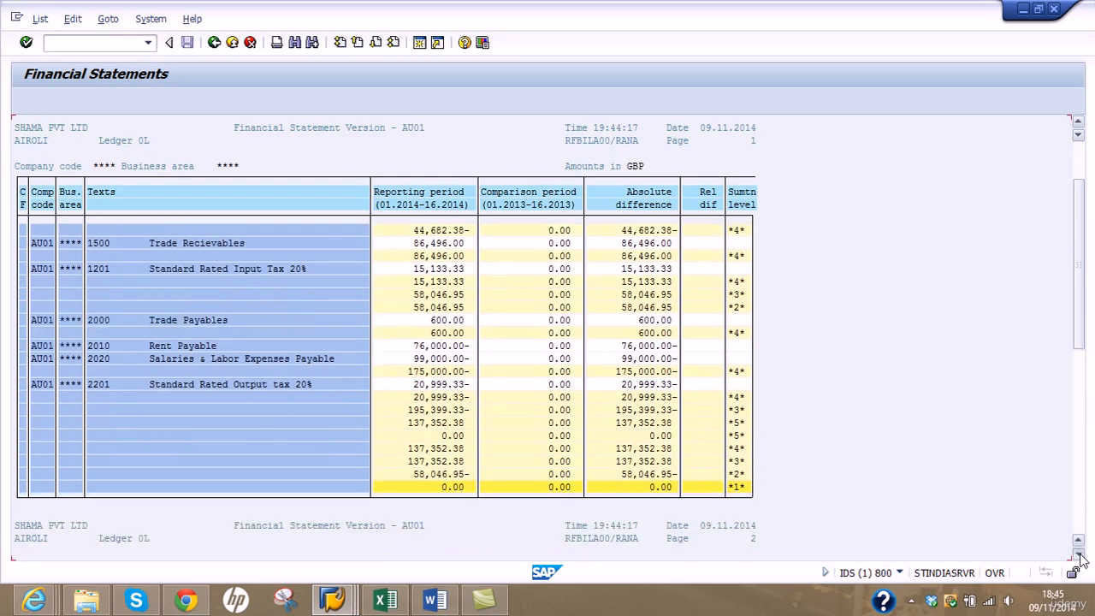
{"action": "left_click", "coordinate": [1077, 552]}
{"action": "left_click", "coordinate": [1078, 552]}
{"action": "left_click", "coordinate": [1077, 552]}
{"action": "left_click", "coordinate": [1078, 553]}
{"action": "left_click", "coordinate": [1077, 553]}
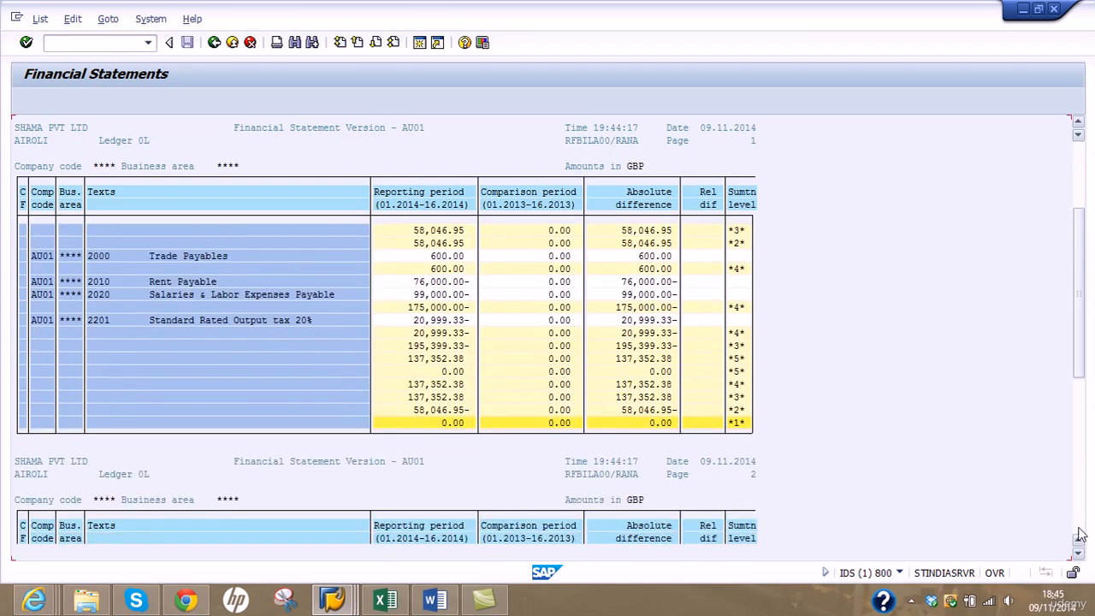
{"action": "left_click", "coordinate": [1079, 528]}
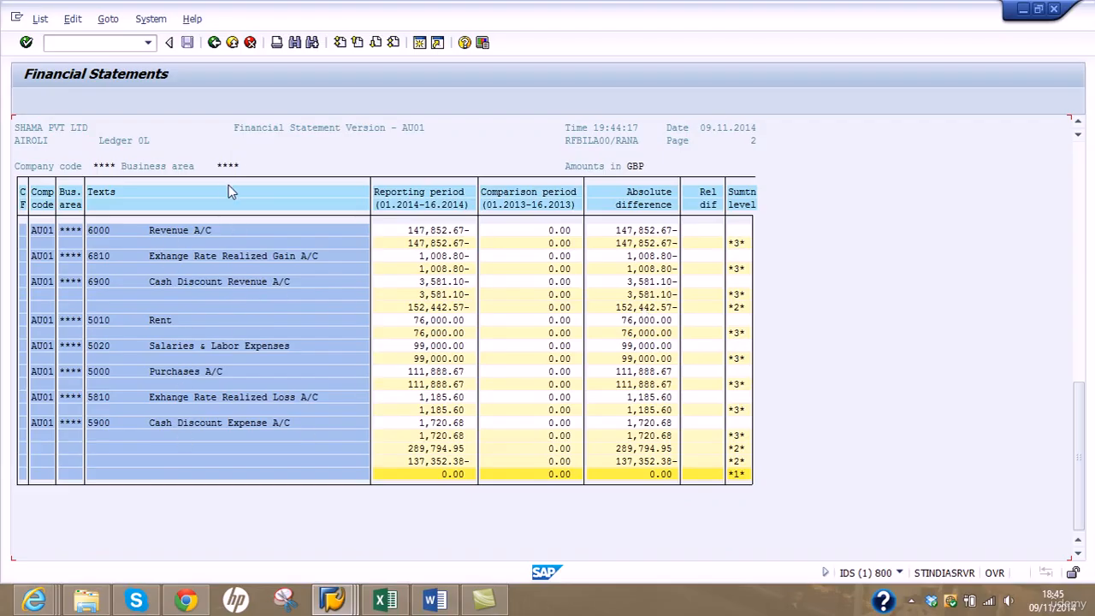
Step: Return to the report selection, choose ALV grid control as the list output, and execute the report to review its figures
{"action": "left_click", "coordinate": [215, 43]}
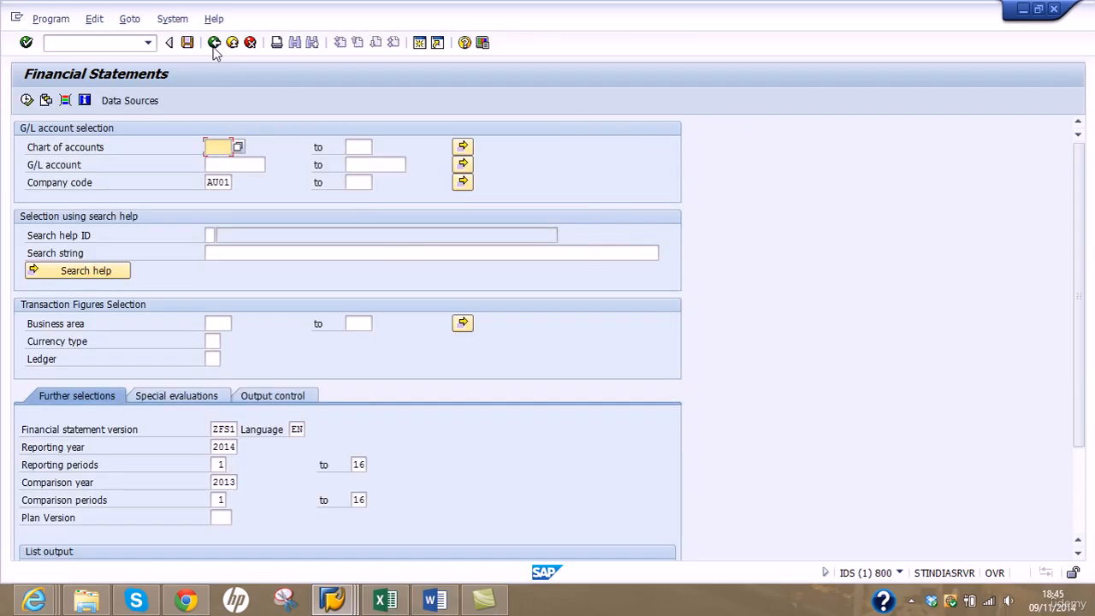
{"action": "left_click_drag", "start_coordinate": [1081, 237], "coordinate": [1071, 417]}
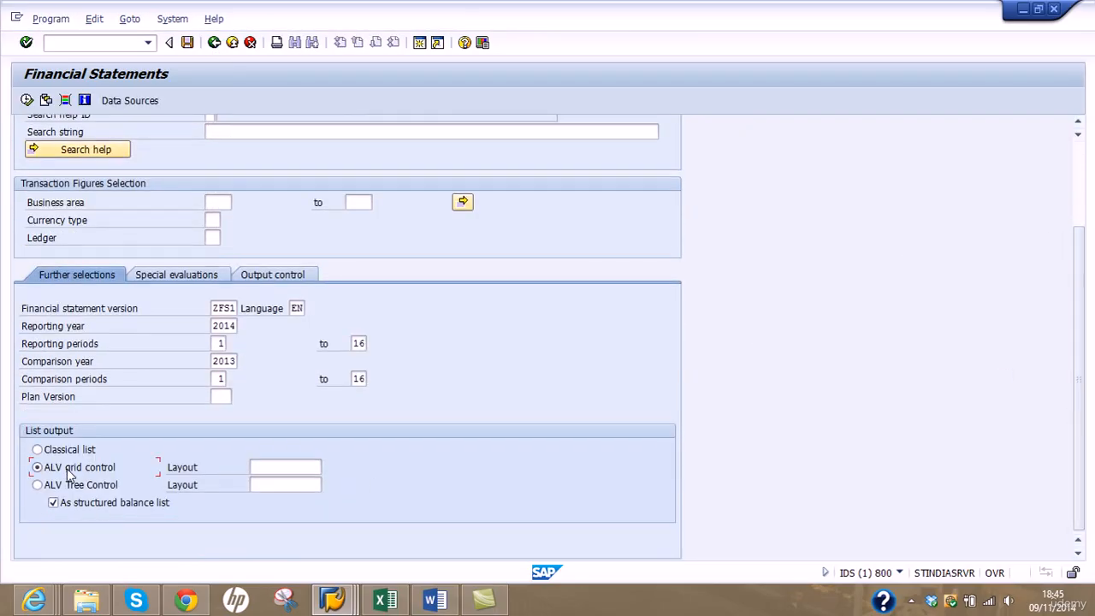
{"action": "left_click", "coordinate": [27, 100]}
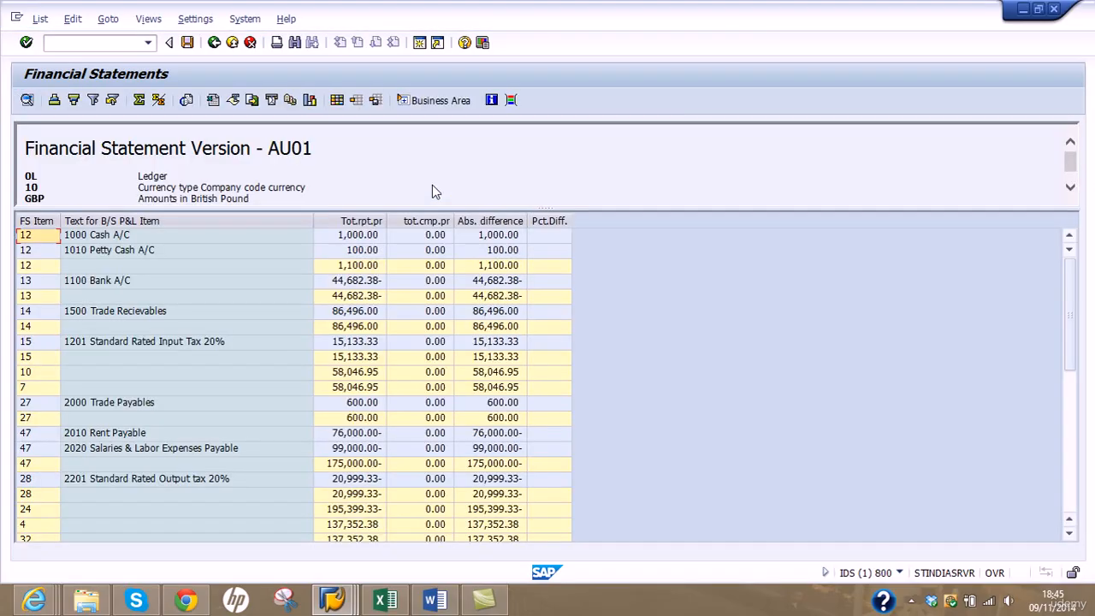
{"action": "left_click", "coordinate": [1067, 467]}
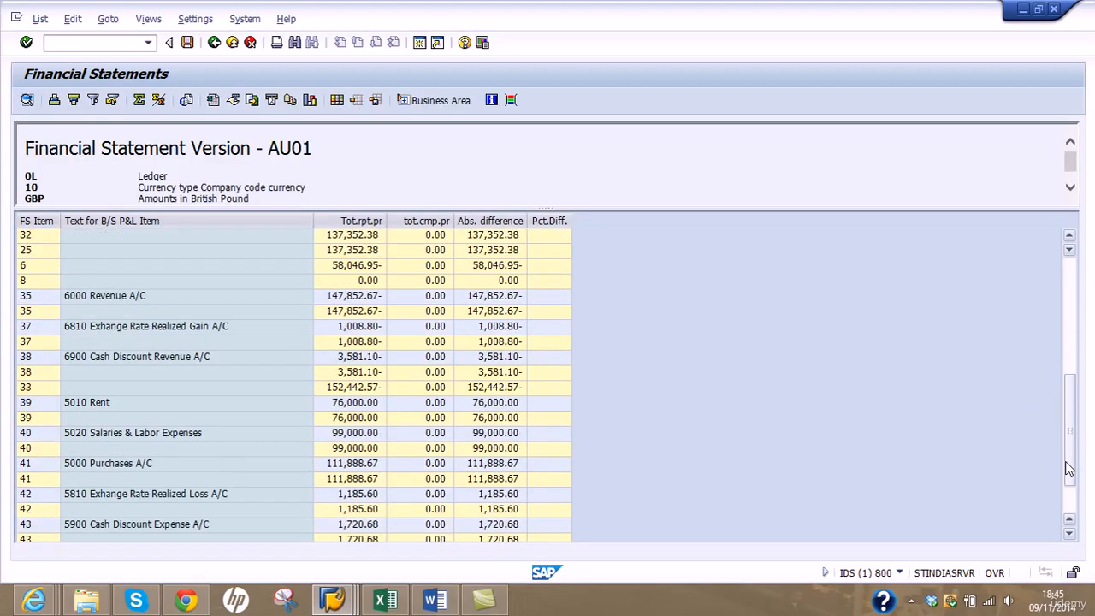
{"action": "left_click", "coordinate": [1068, 284]}
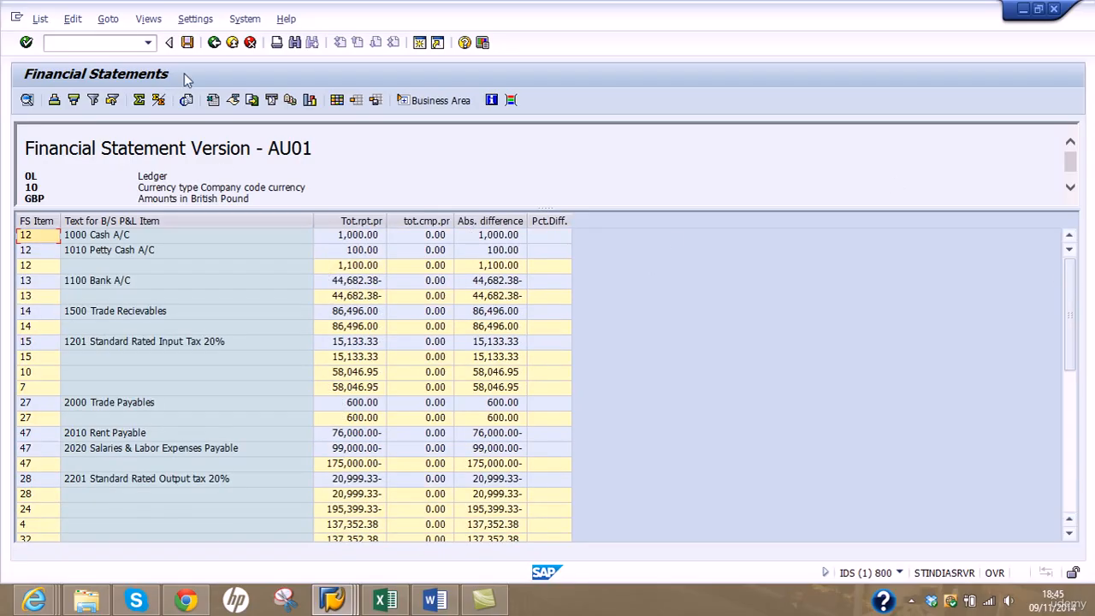
Step: Go back to the report selection, switch the list output to ALV Tree Control, and execute the report
{"action": "left_click", "coordinate": [214, 42]}
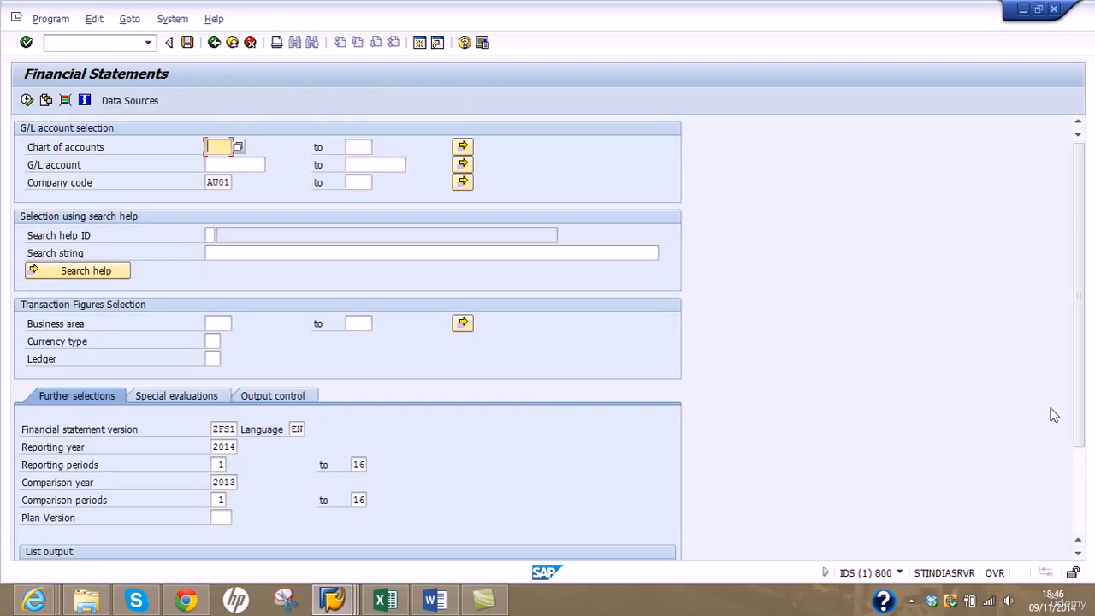
{"action": "left_click", "coordinate": [1070, 485]}
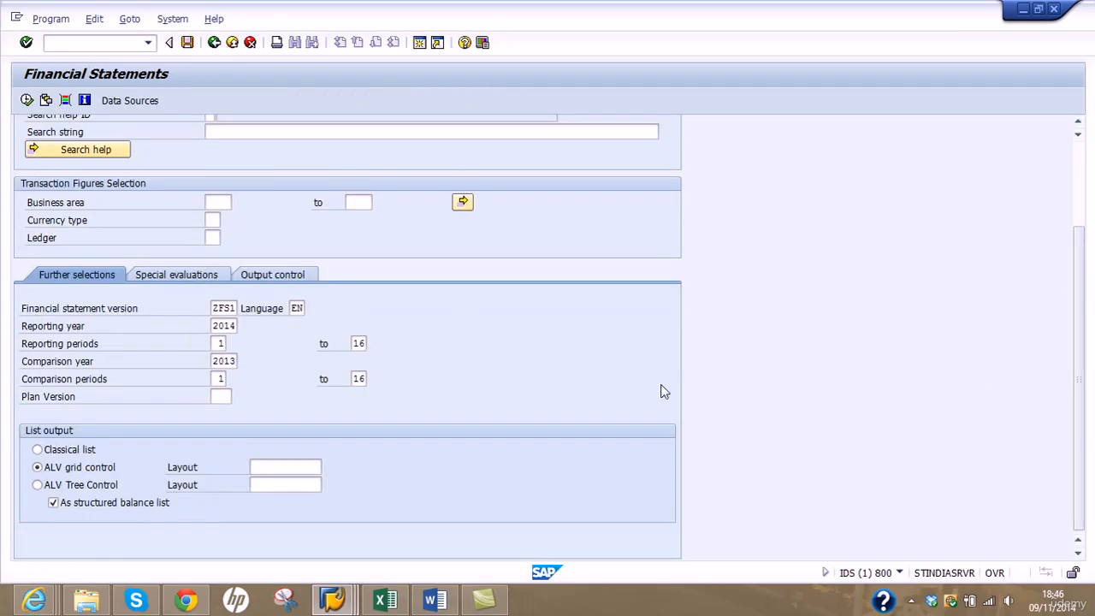
{"action": "left_click", "coordinate": [76, 500]}
{"action": "left_click", "coordinate": [76, 499]}
{"action": "left_click", "coordinate": [27, 100]}
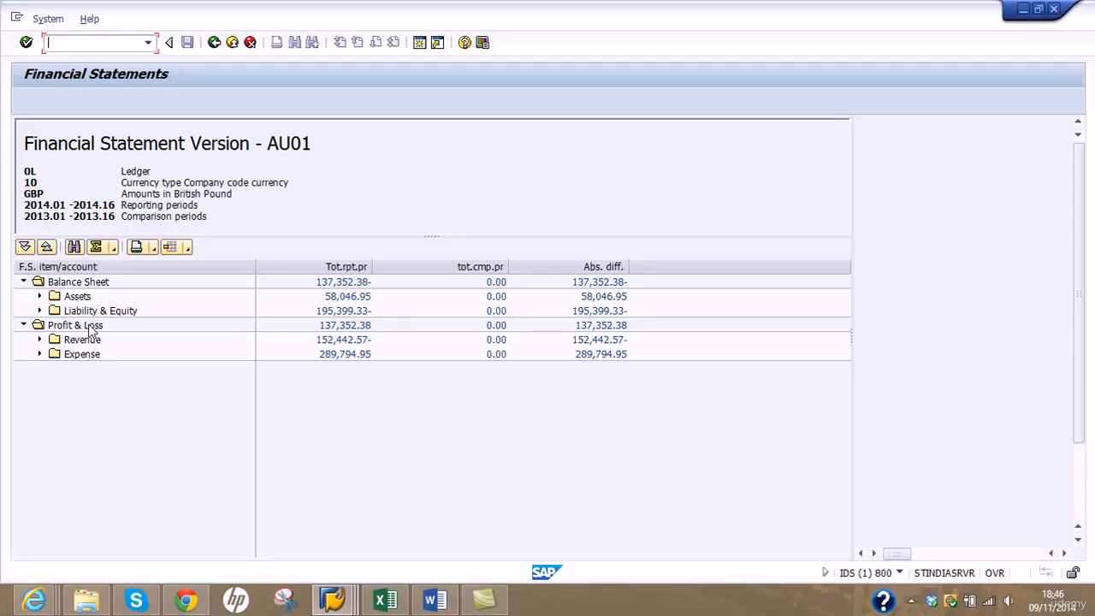
Step: Expand Assets, Current Assets and Cash in hand in the report tree and check the cash and petty cash accounts
{"action": "left_click", "coordinate": [39, 296]}
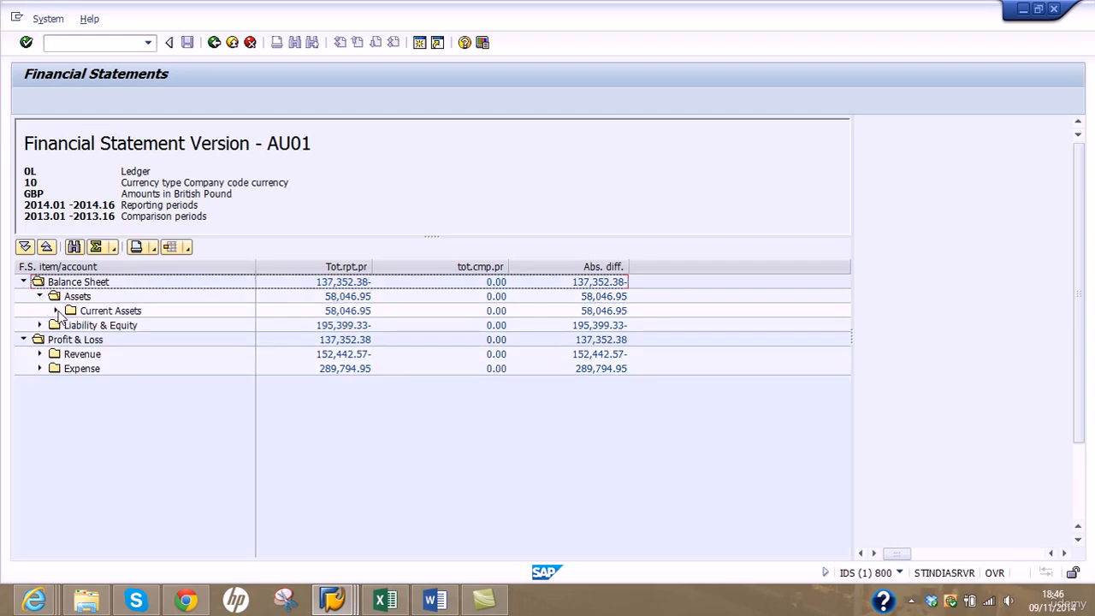
{"action": "left_click", "coordinate": [56, 312]}
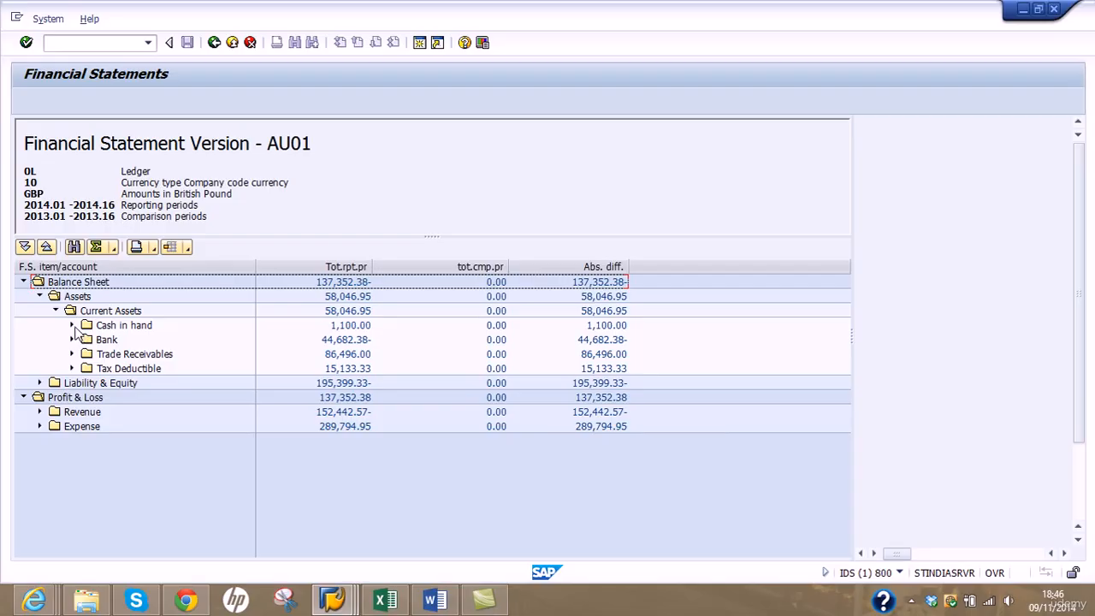
{"action": "left_click", "coordinate": [72, 326]}
{"action": "left_click", "coordinate": [128, 341]}
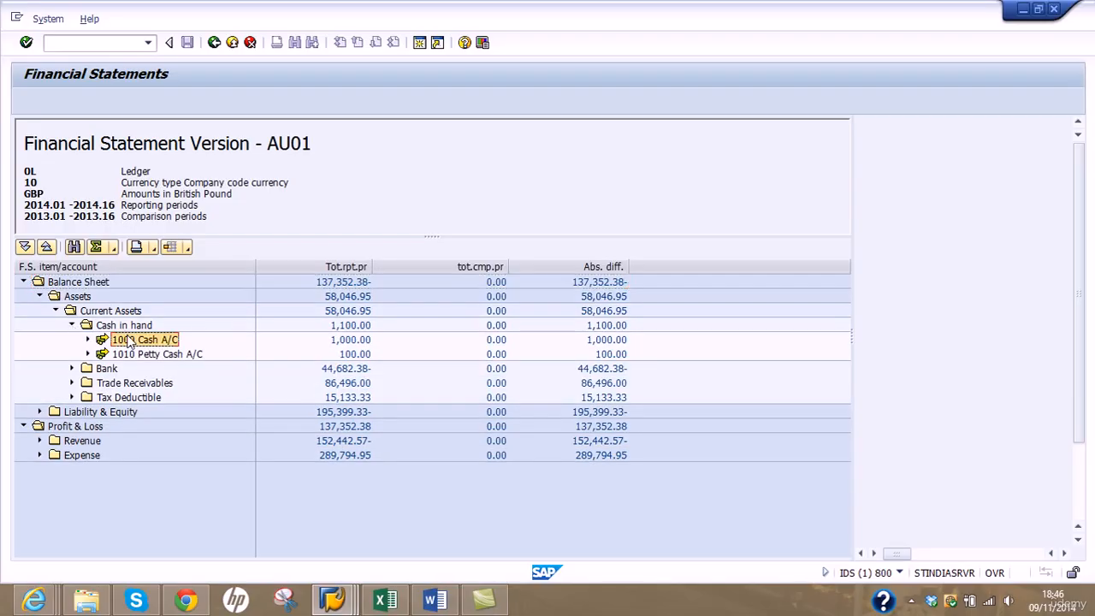
{"action": "left_click", "coordinate": [144, 356]}
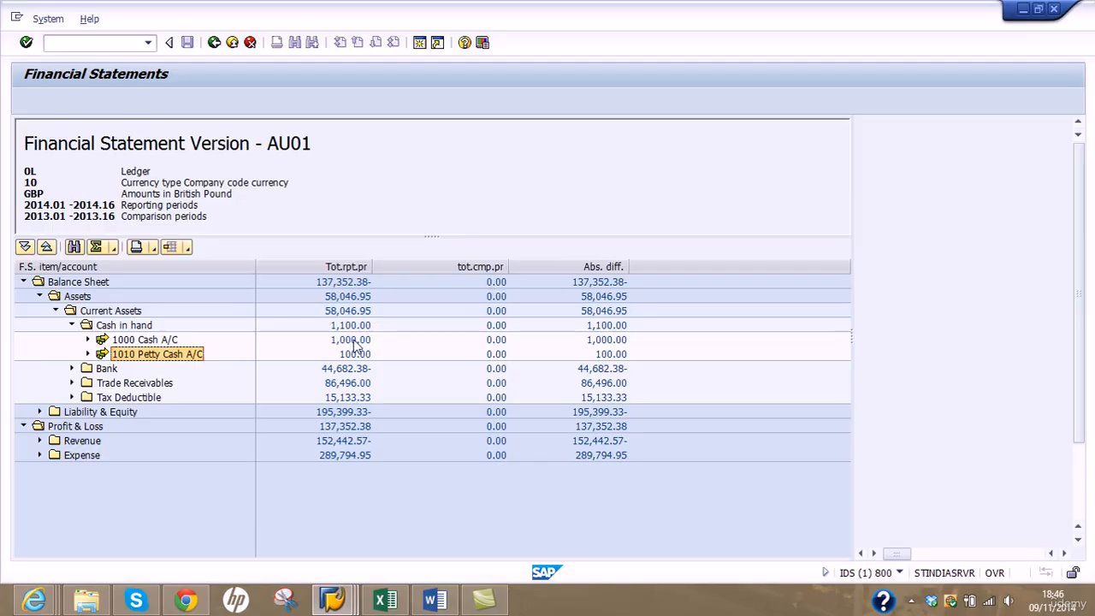
Step: Expand Bank, Trade Receivables and Tax Deductible under Current Assets and check the account assigned to each
{"action": "left_click", "coordinate": [72, 367]}
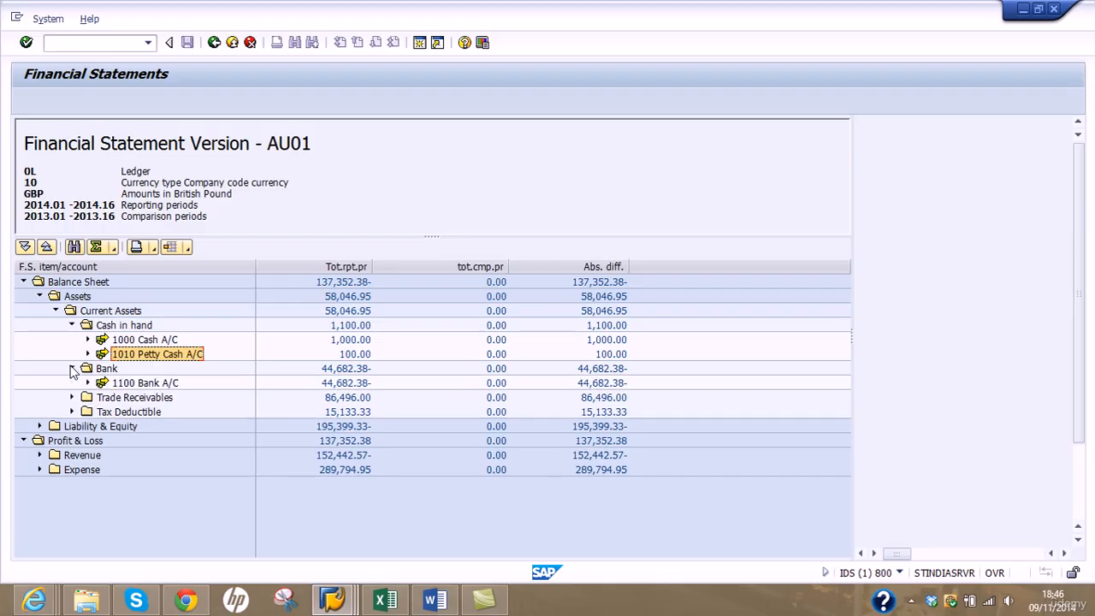
{"action": "left_click", "coordinate": [124, 387]}
{"action": "left_click", "coordinate": [72, 398]}
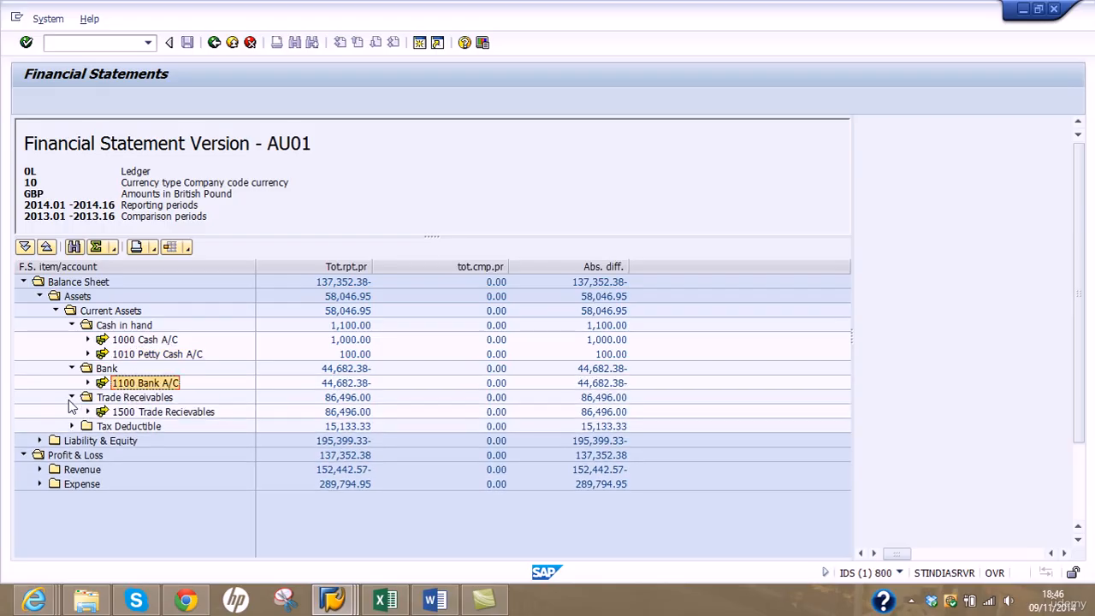
{"action": "left_click", "coordinate": [129, 413]}
{"action": "left_click", "coordinate": [72, 426]}
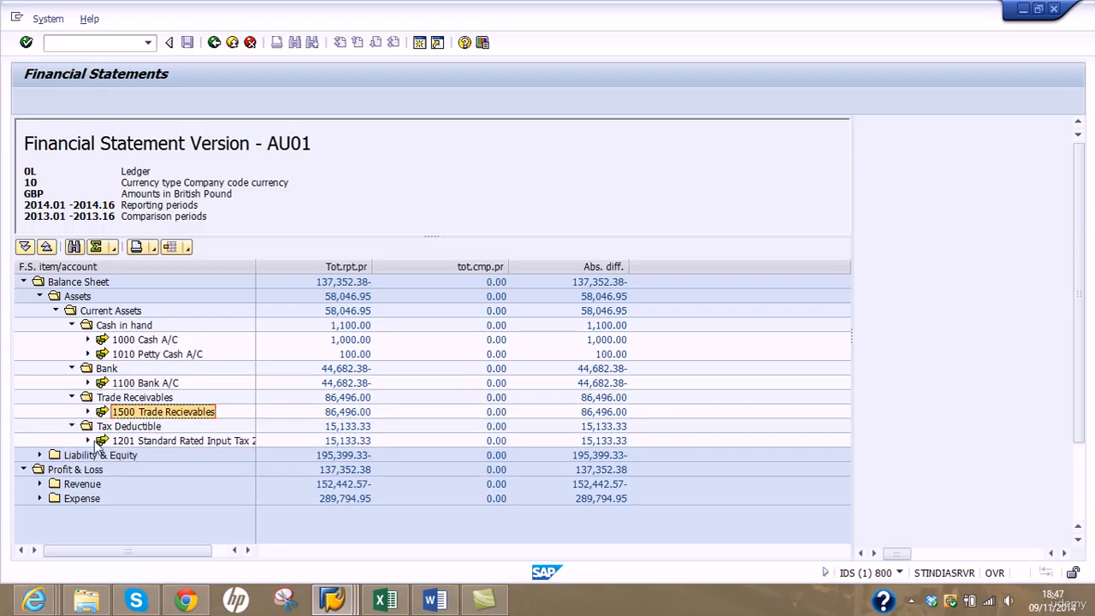
{"action": "left_click", "coordinate": [125, 441]}
Step: Expand Liability & Equity and Current Liabilities down to the accounts under Trade Payables, Other Payables and Tax Payables
{"action": "left_click", "coordinate": [40, 455]}
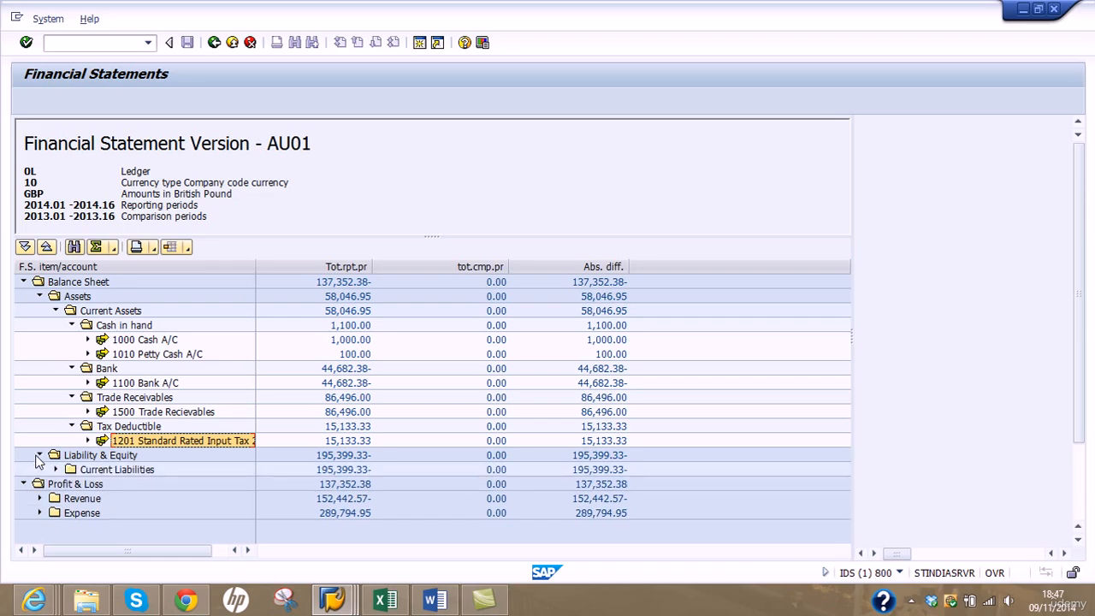
{"action": "left_click", "coordinate": [57, 470]}
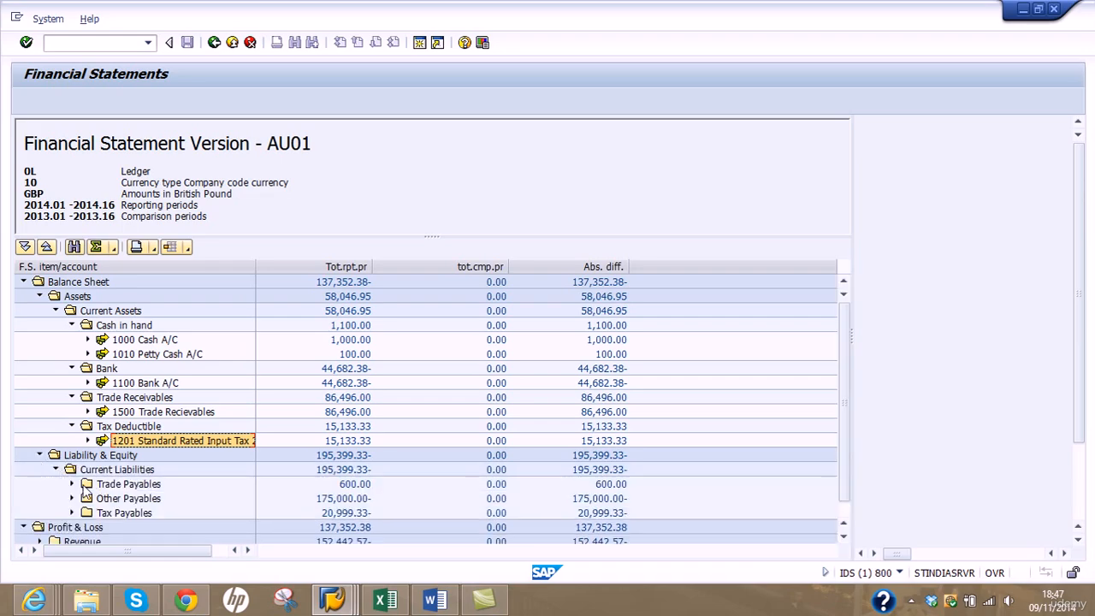
{"action": "left_click", "coordinate": [72, 484]}
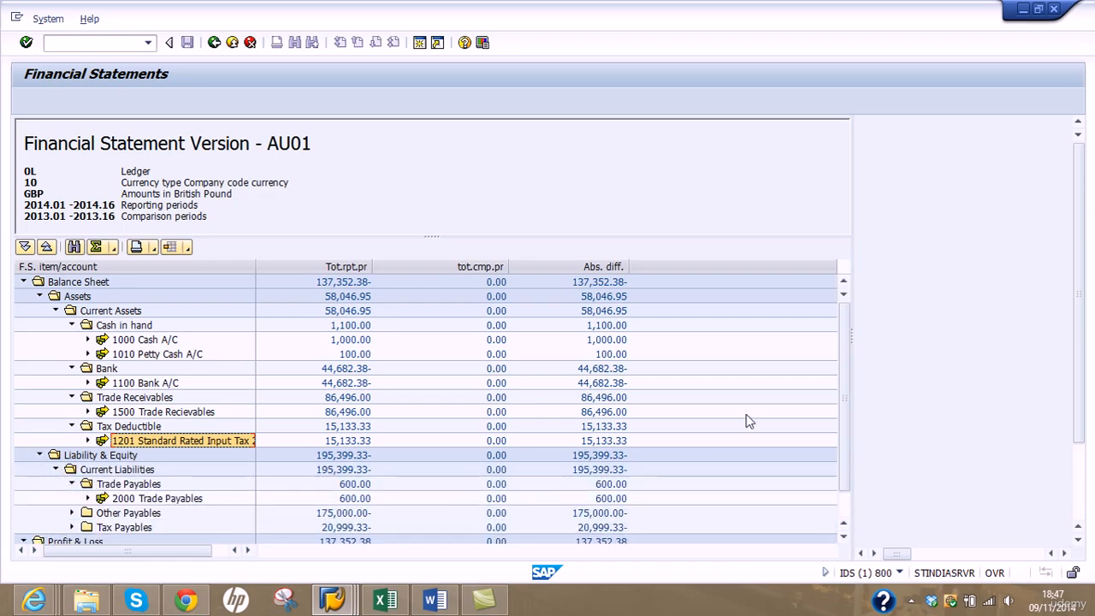
{"action": "left_click_drag", "start_coordinate": [1081, 275], "coordinate": [1076, 400]}
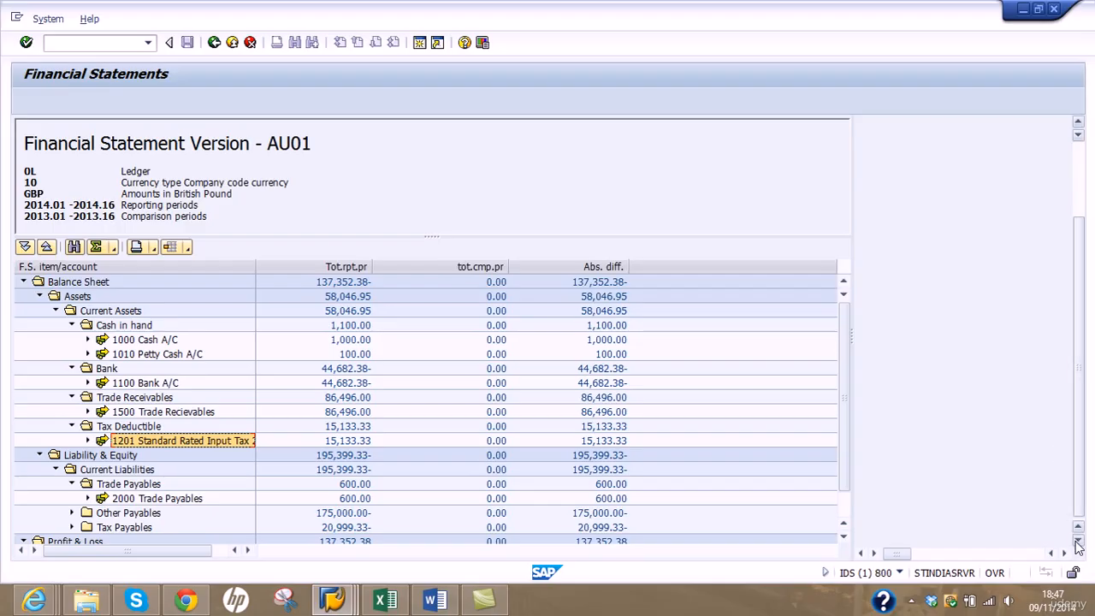
{"action": "left_click", "coordinate": [73, 513]}
{"action": "left_click", "coordinate": [72, 527]}
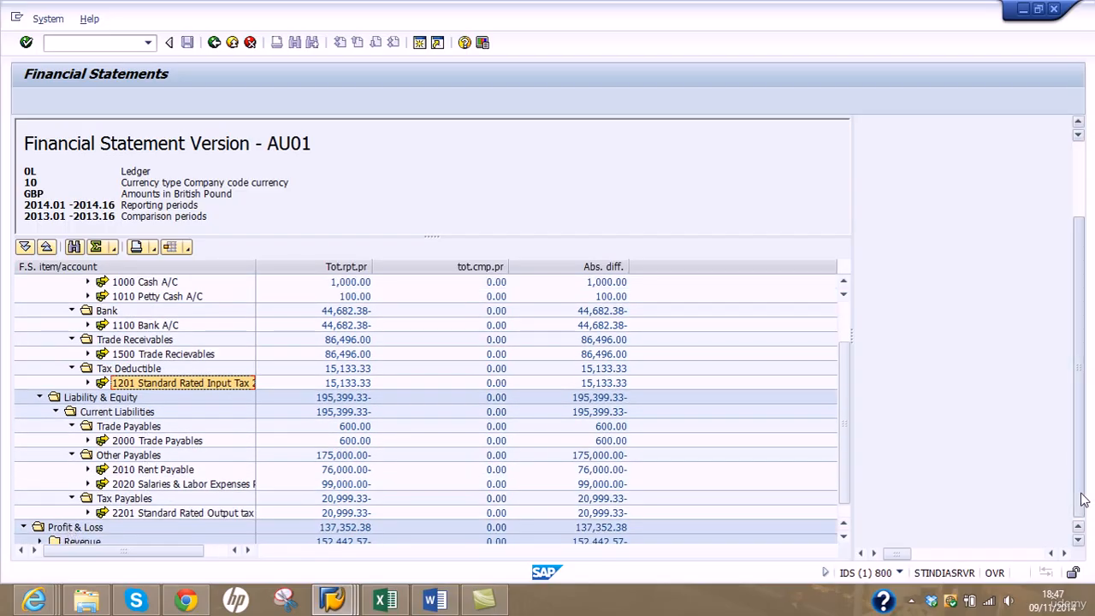
Step: Expand Revenue down to its sales, exchange rate gain and cash discount accounts, and expand Expense to show its sub-items
{"action": "left_click", "coordinate": [39, 541]}
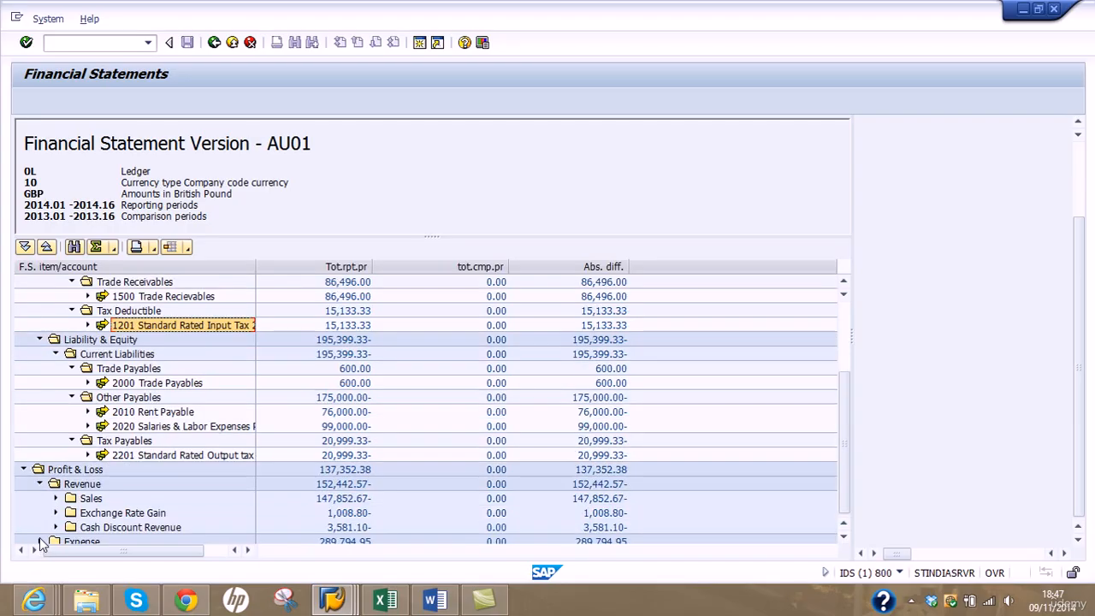
{"action": "left_click", "coordinate": [55, 497]}
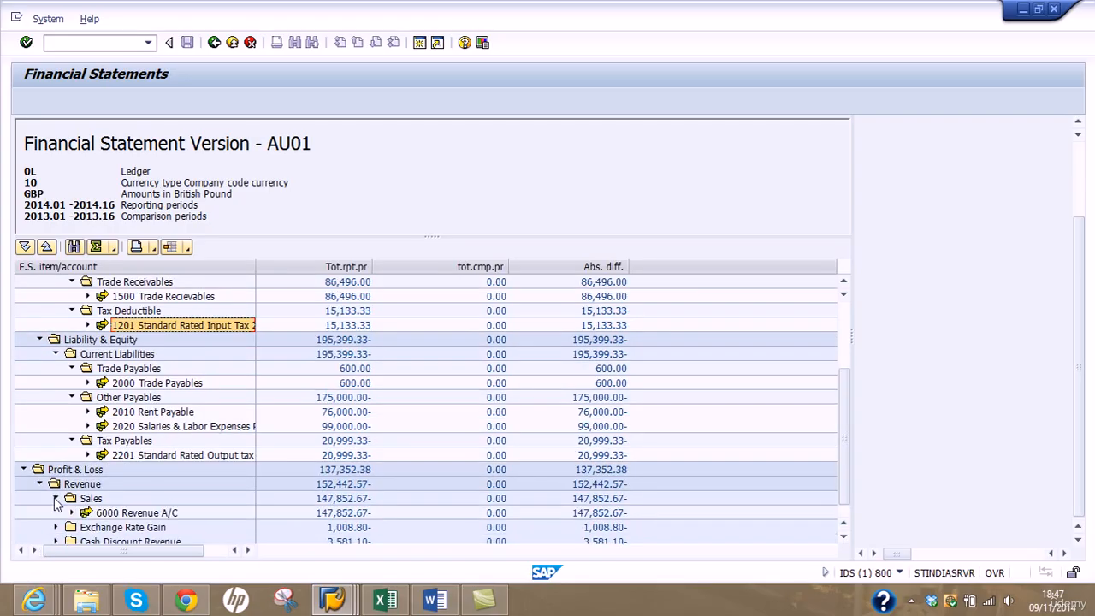
{"action": "left_click", "coordinate": [55, 527]}
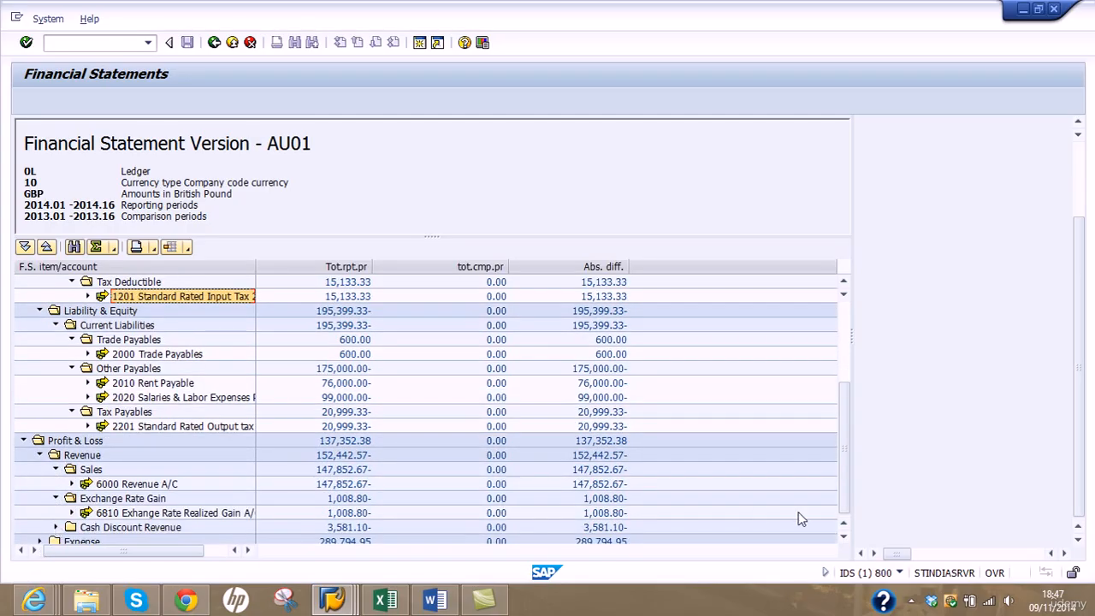
{"action": "left_click", "coordinate": [843, 536]}
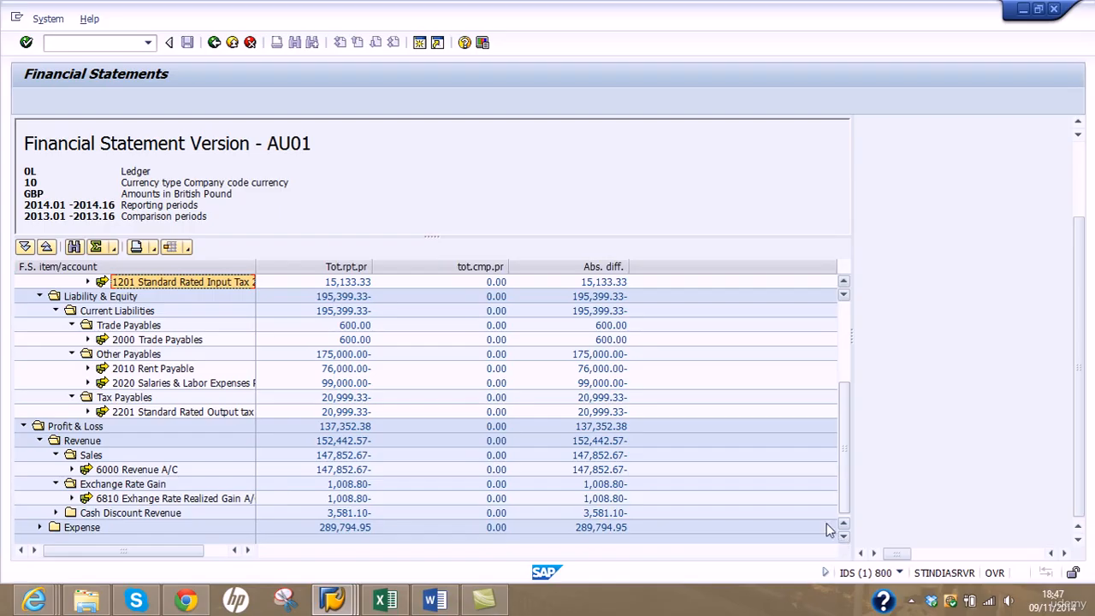
{"action": "left_click", "coordinate": [56, 512]}
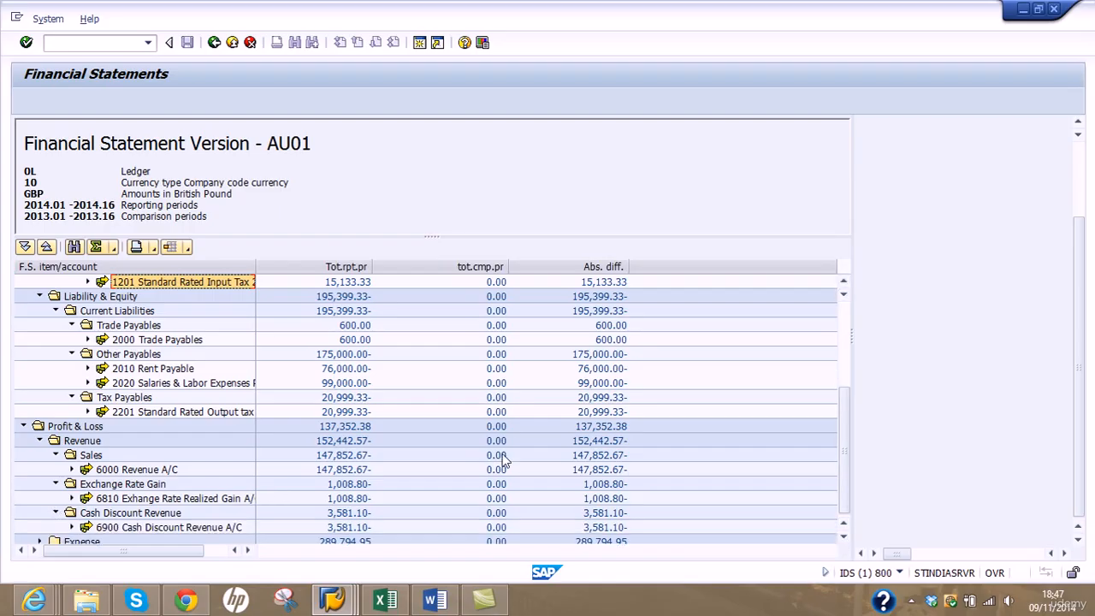
{"action": "left_click", "coordinate": [843, 536]}
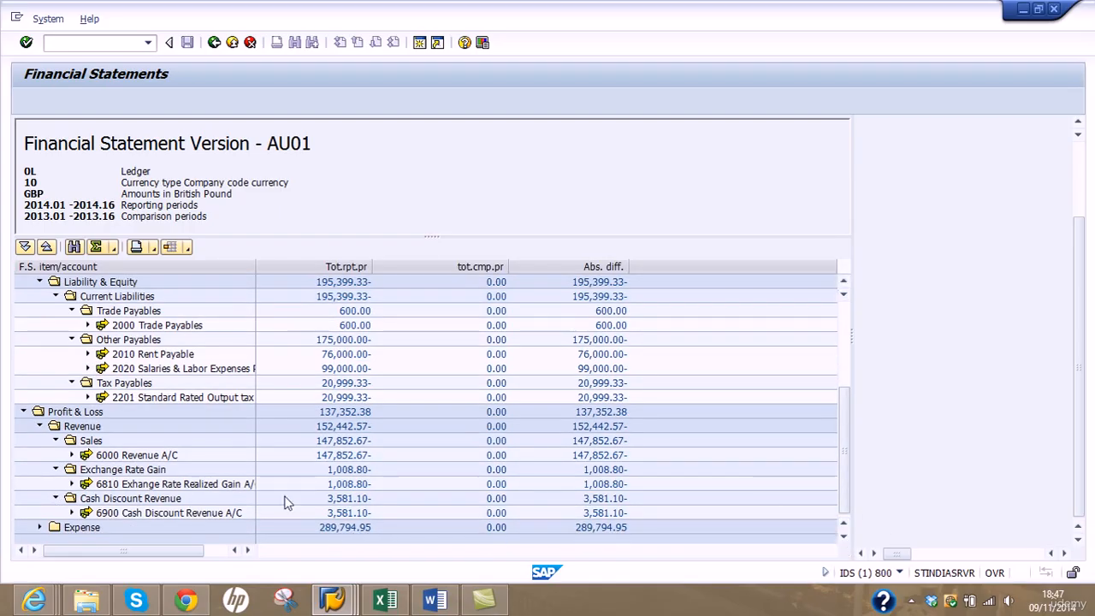
{"action": "left_click", "coordinate": [38, 527]}
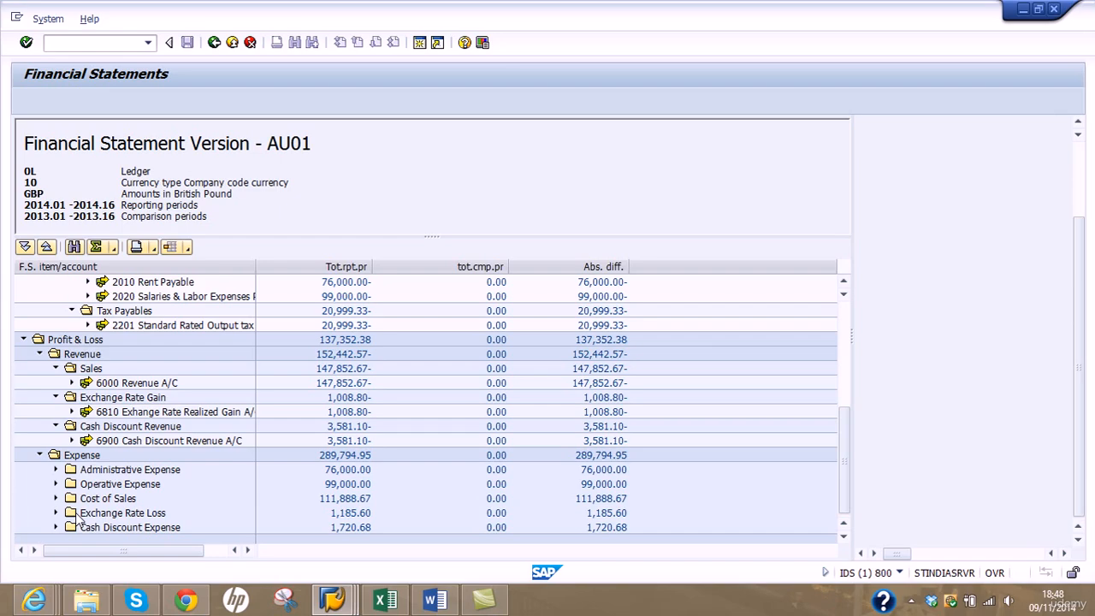
Step: Collapse the Revenue, Expense, Assets and Liability & Equity branches so only the main groups of the report tree show
{"action": "left_click", "coordinate": [39, 355]}
{"action": "left_click", "coordinate": [56, 313]}
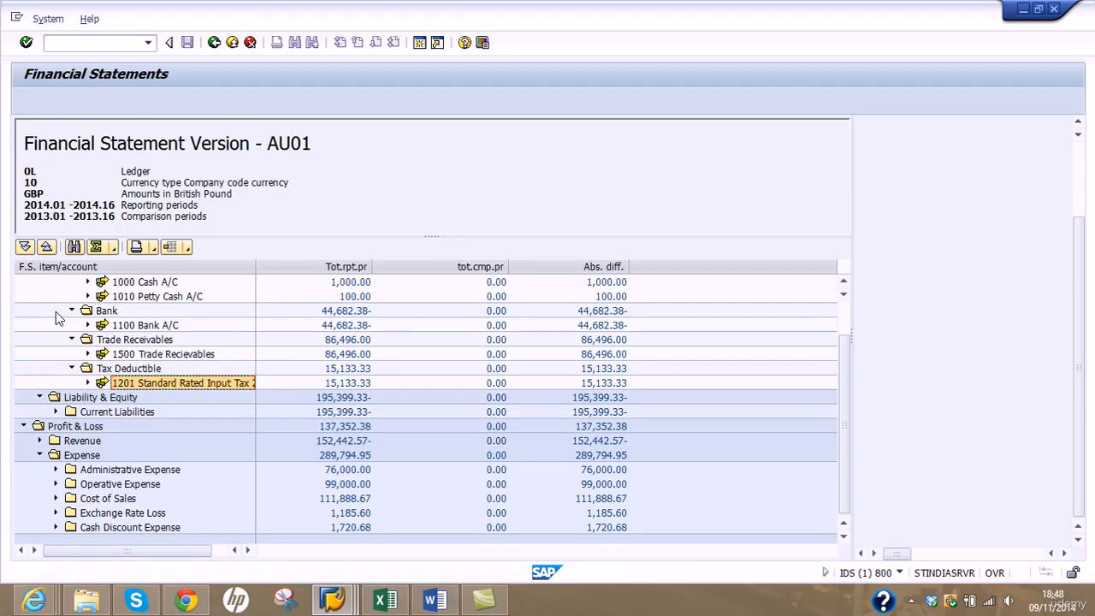
{"action": "left_click", "coordinate": [40, 455]}
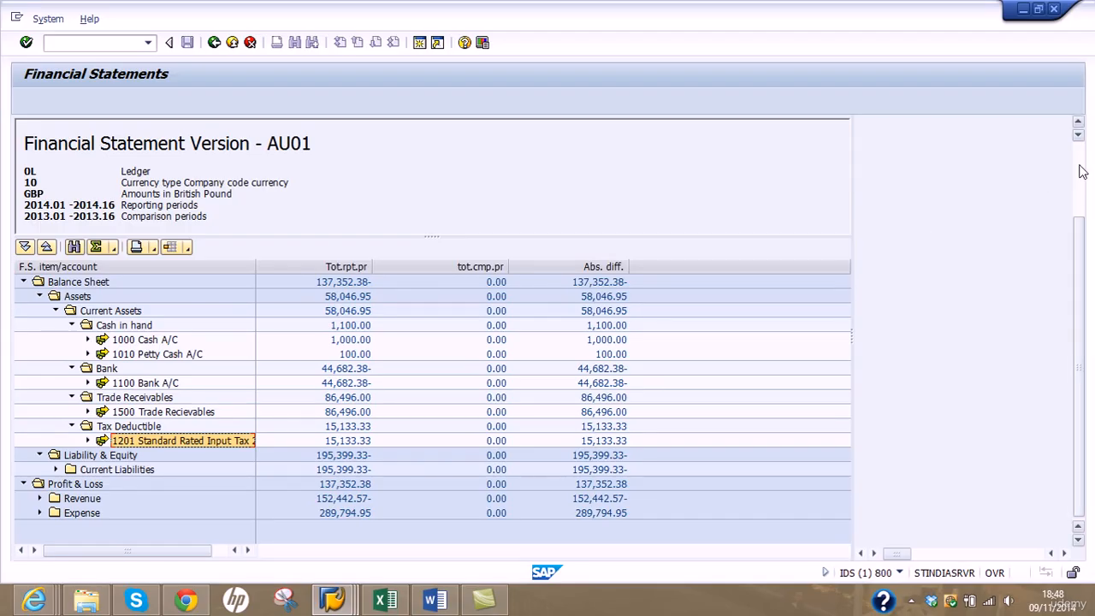
{"action": "left_click", "coordinate": [40, 296]}
{"action": "left_click", "coordinate": [38, 311]}
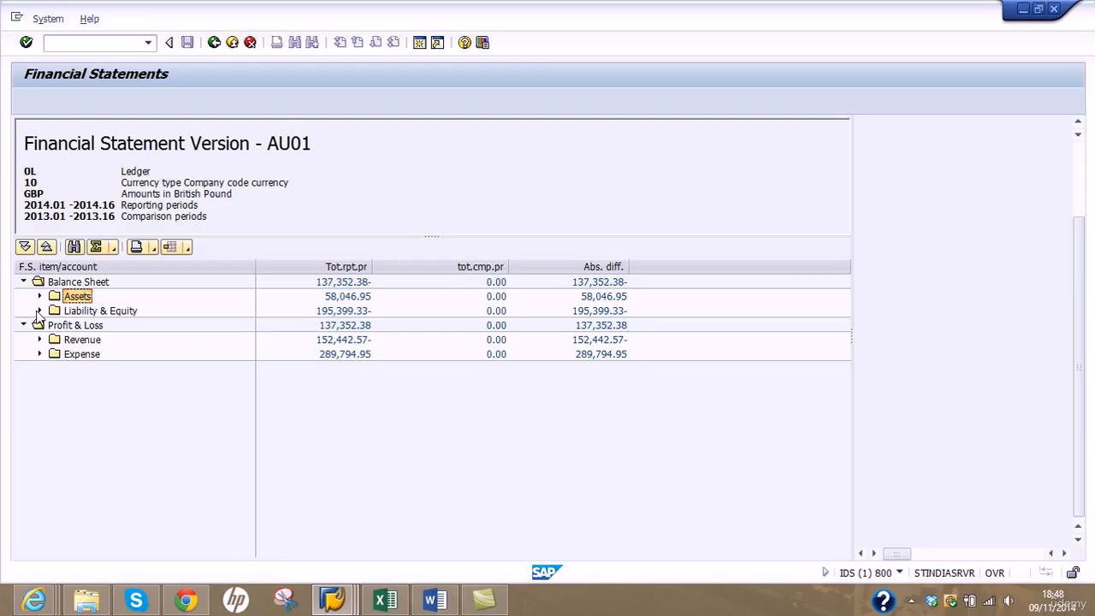
Step: Review the standard layout choices, including the available column set and display options, and close them without changes
{"action": "left_click", "coordinate": [186, 247]}
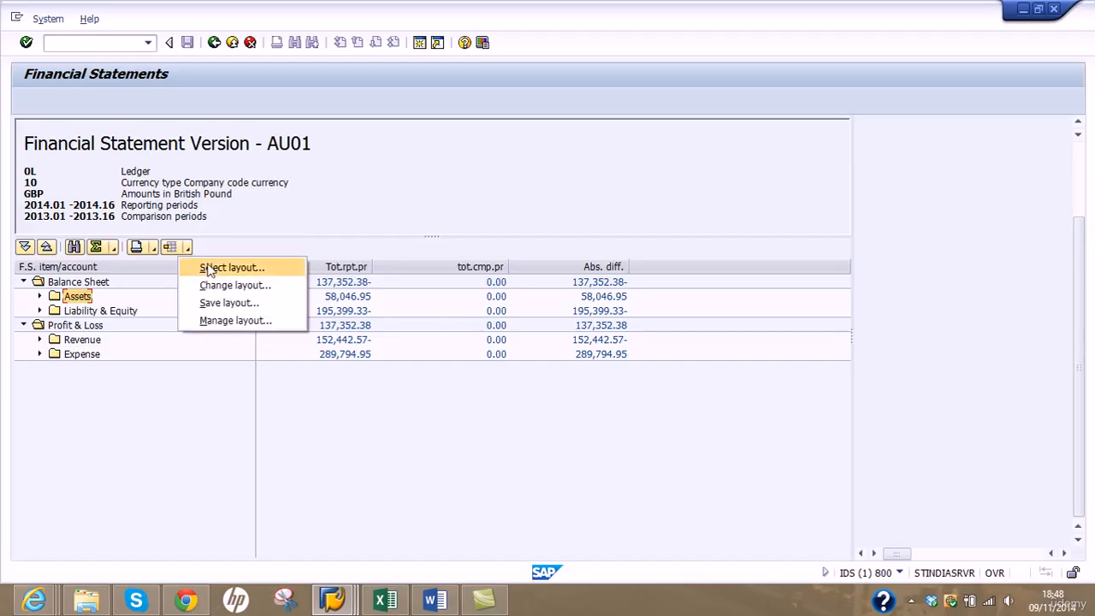
{"action": "left_click", "coordinate": [210, 269]}
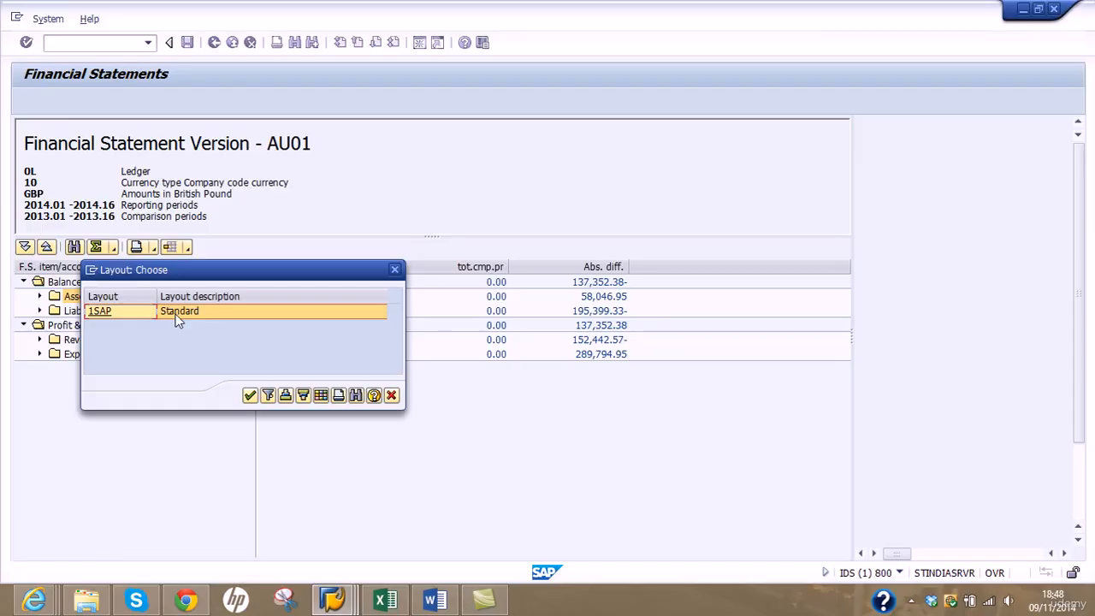
{"action": "left_click", "coordinate": [321, 395]}
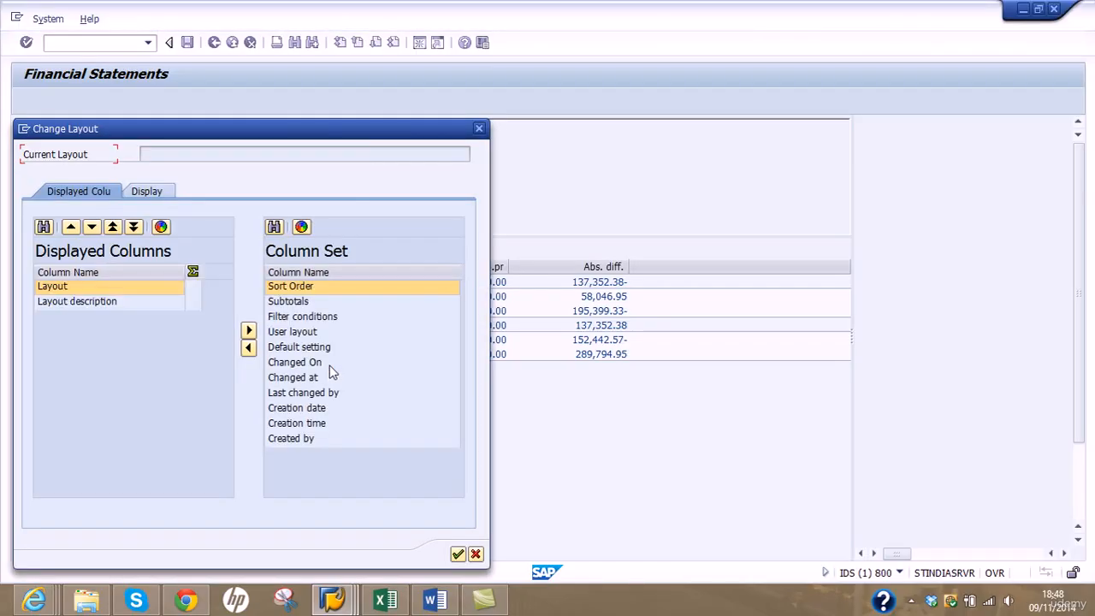
{"action": "left_click_drag", "start_coordinate": [372, 140], "coordinate": [691, 68]}
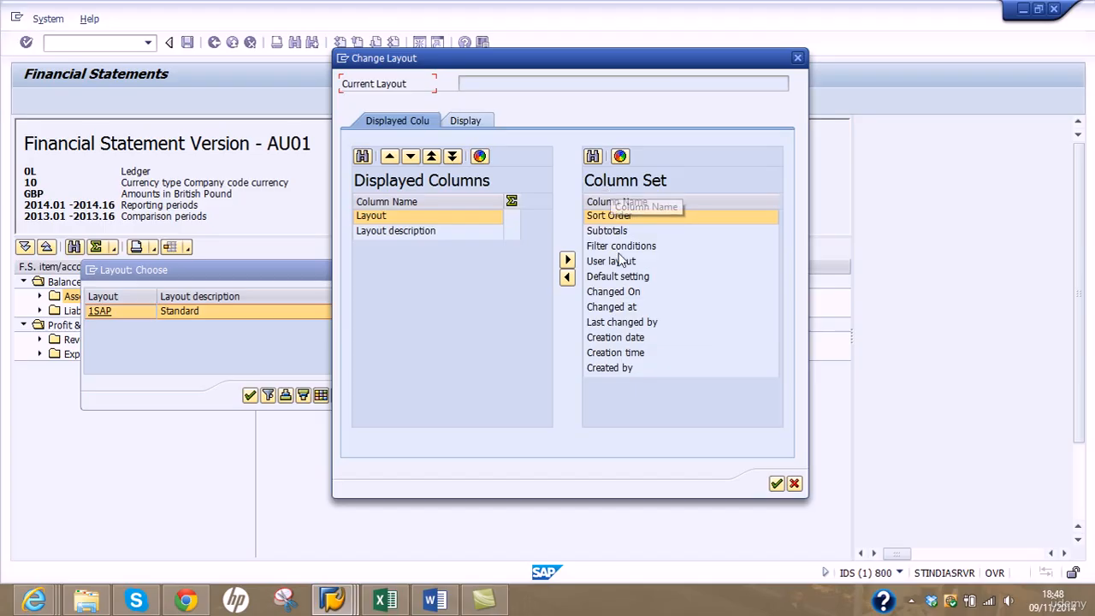
{"action": "left_click", "coordinate": [468, 121]}
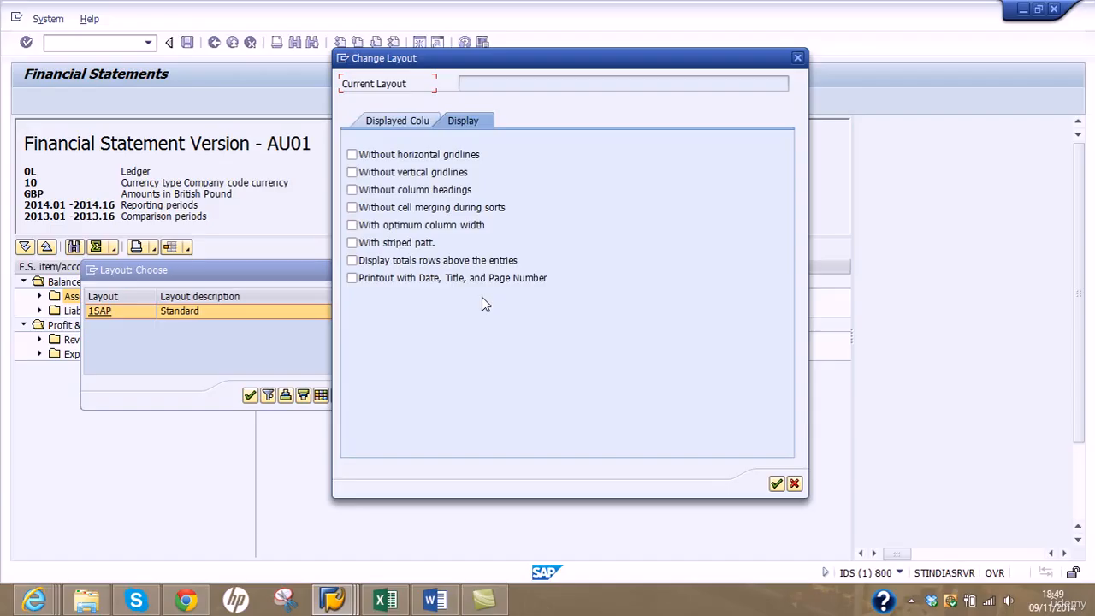
{"action": "left_click", "coordinate": [793, 483]}
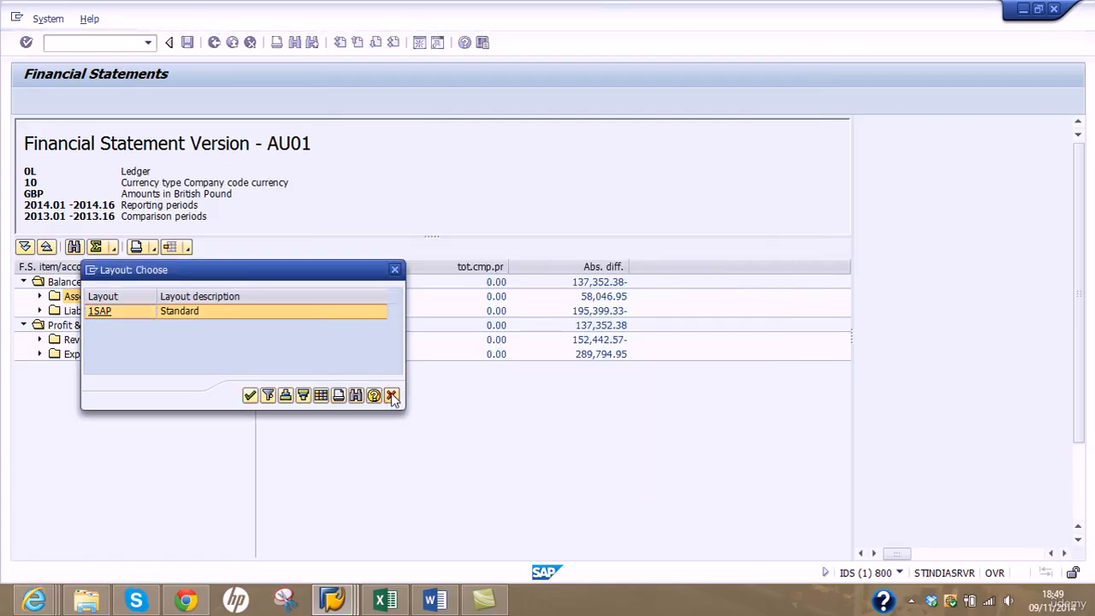
{"action": "left_click", "coordinate": [392, 395]}
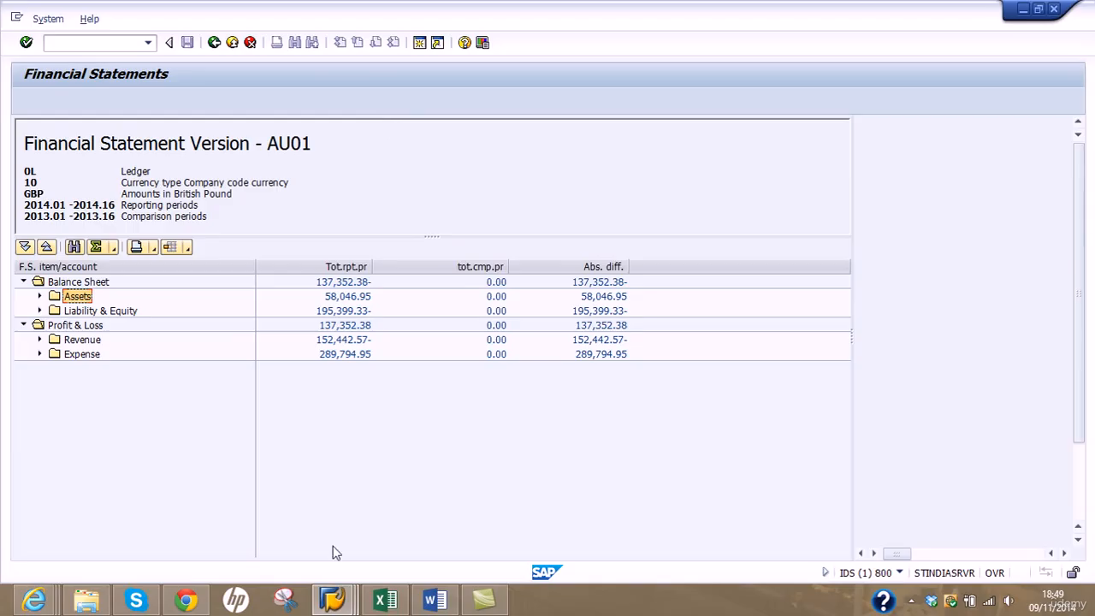
Step: In the Chart of Accounts session, run transaction /nfs00 and enter 2300 as the G/L account
{"action": "left_click", "coordinate": [336, 601]}
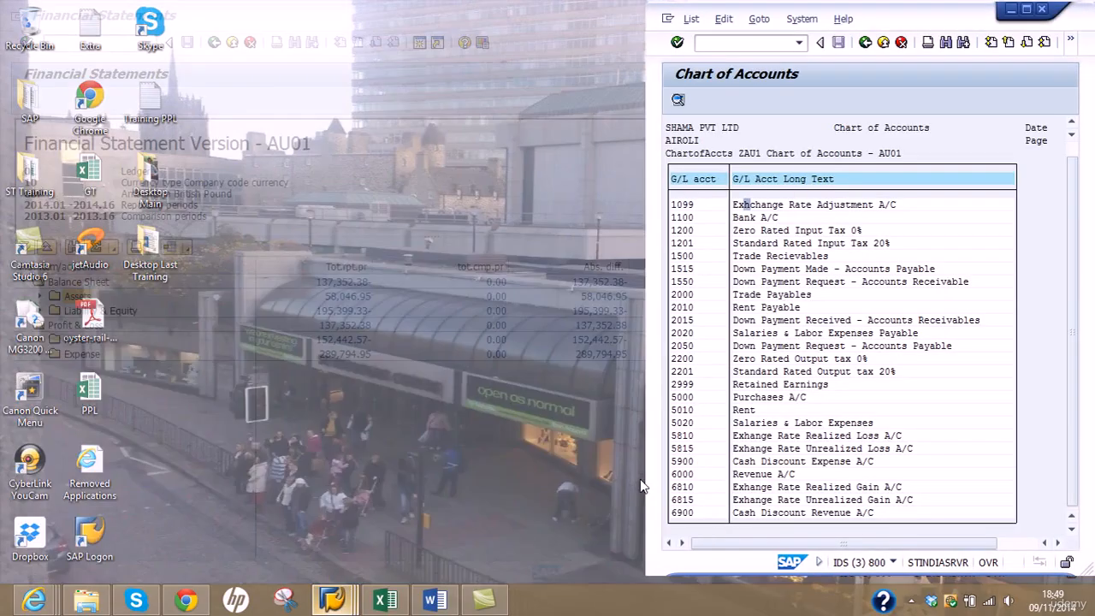
{"action": "left_click", "coordinate": [640, 479]}
{"action": "double_click", "coordinate": [887, 26]}
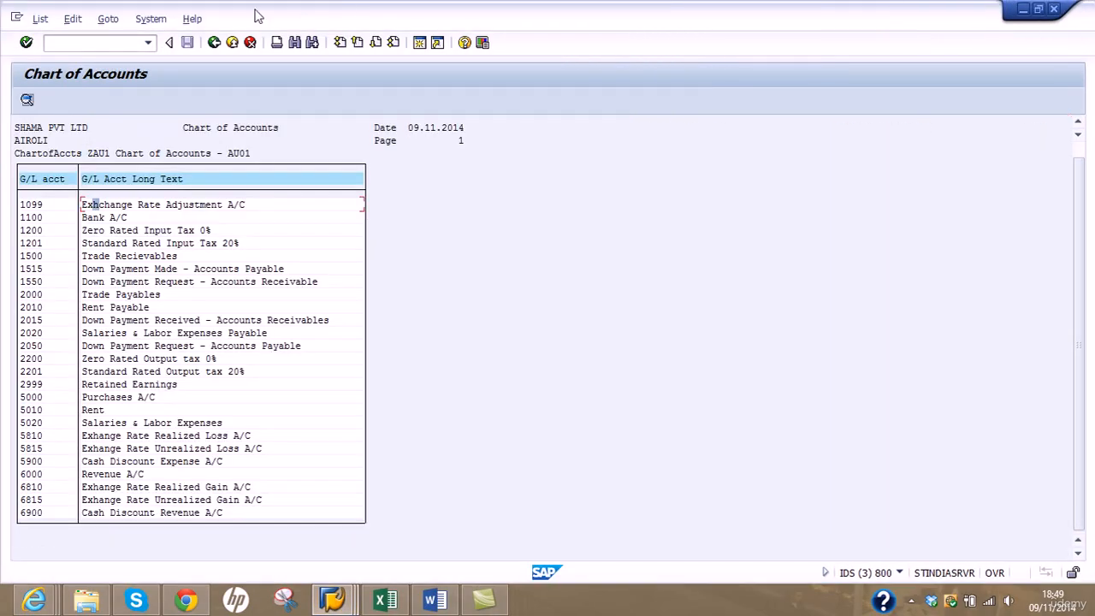
{"action": "left_click", "coordinate": [104, 42]}
{"action": "type", "text": "/nfs00"}
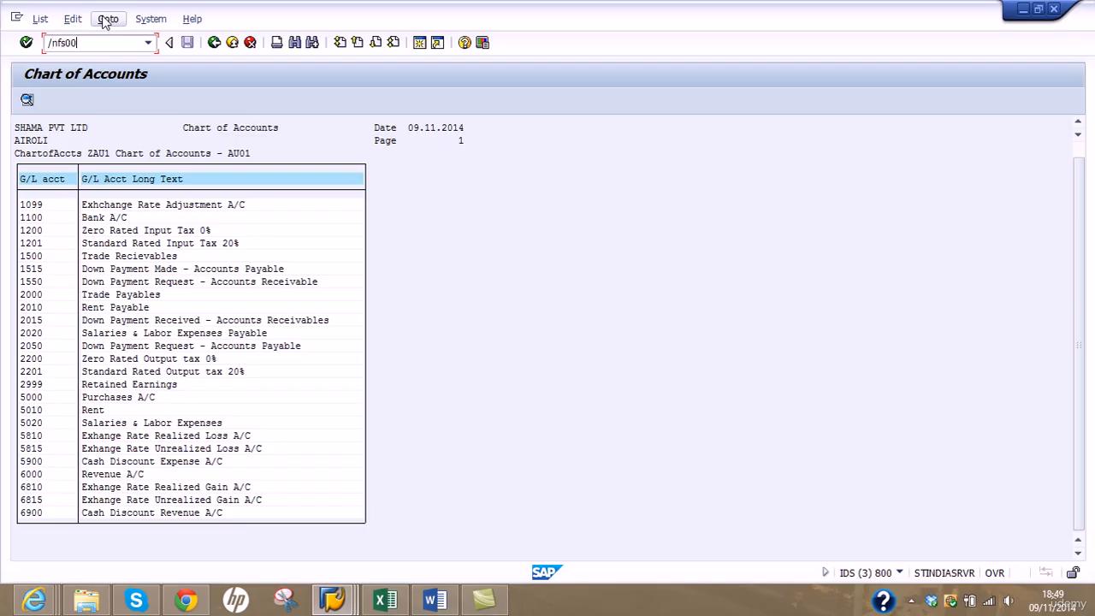
{"action": "key", "text": "Return"}
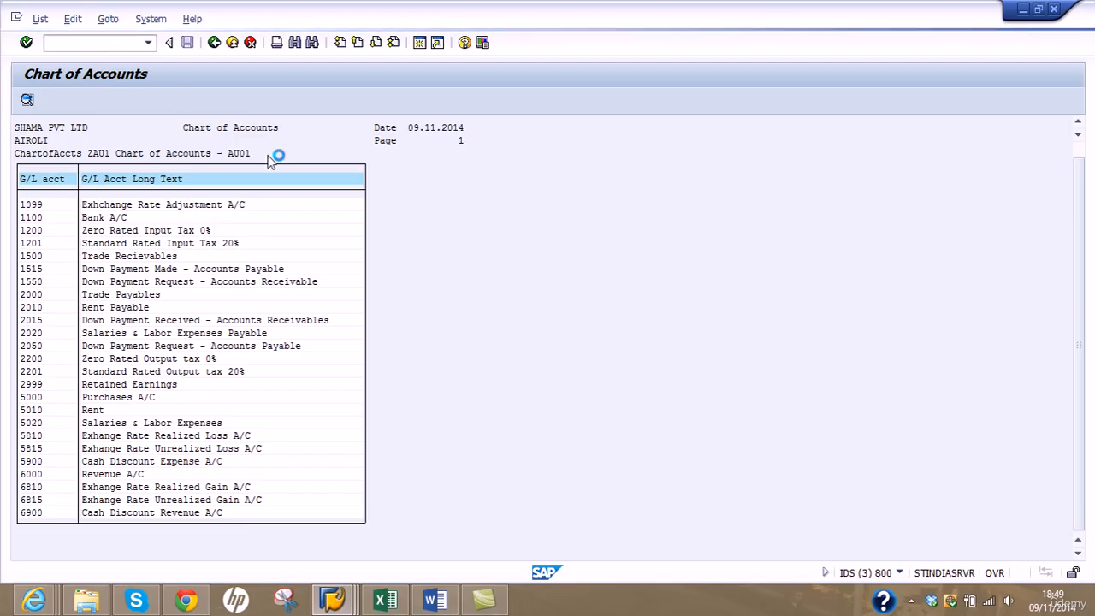
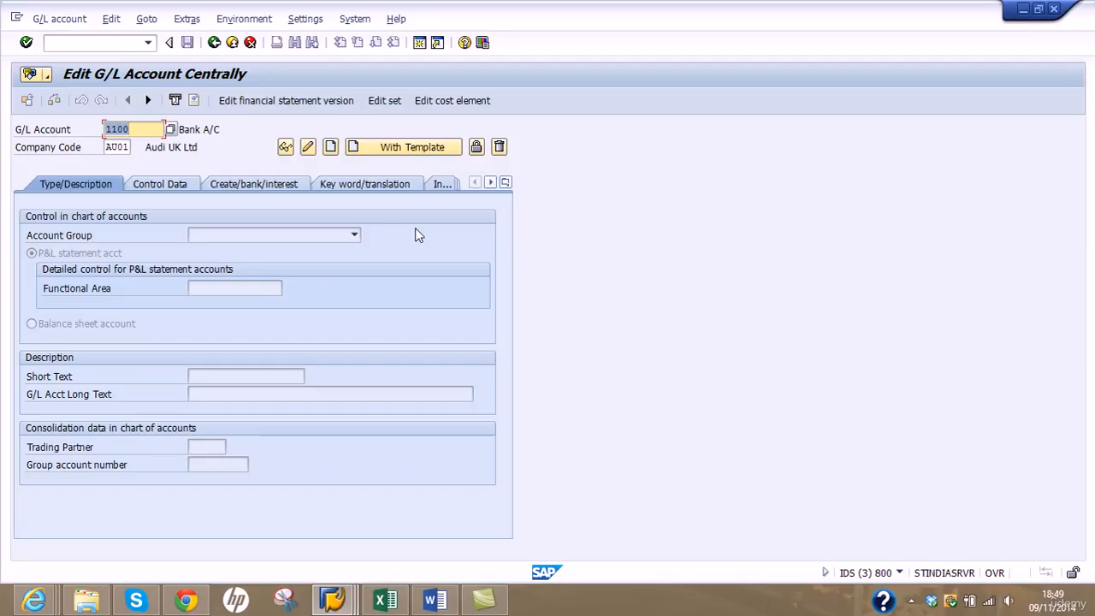
{"action": "type", "text": "2300"}
{"action": "left_click", "coordinate": [331, 149]}
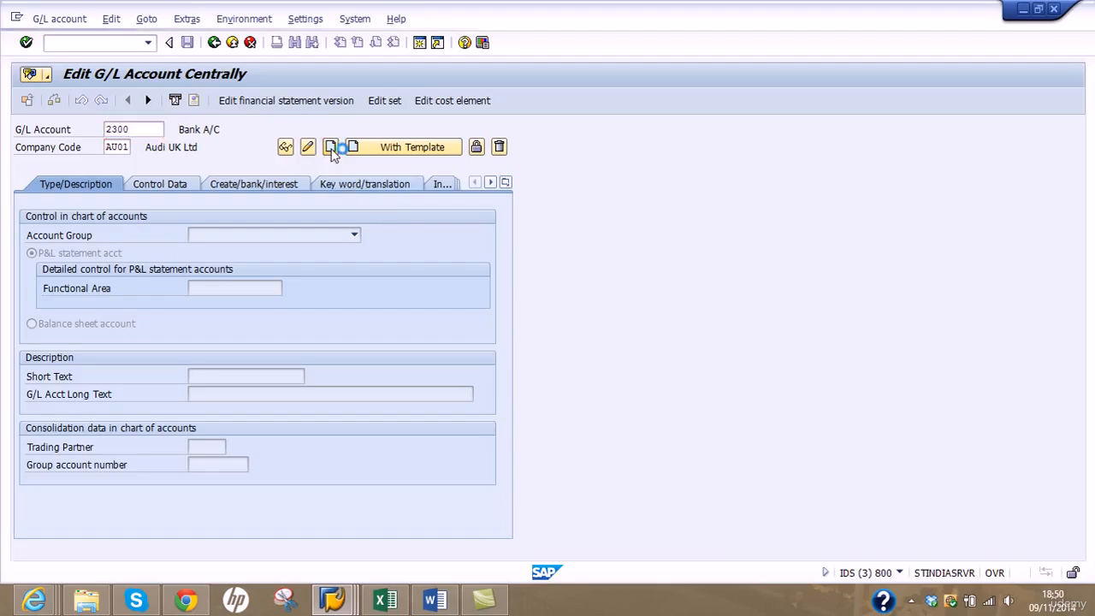
{"action": "left_click", "coordinate": [331, 237]}
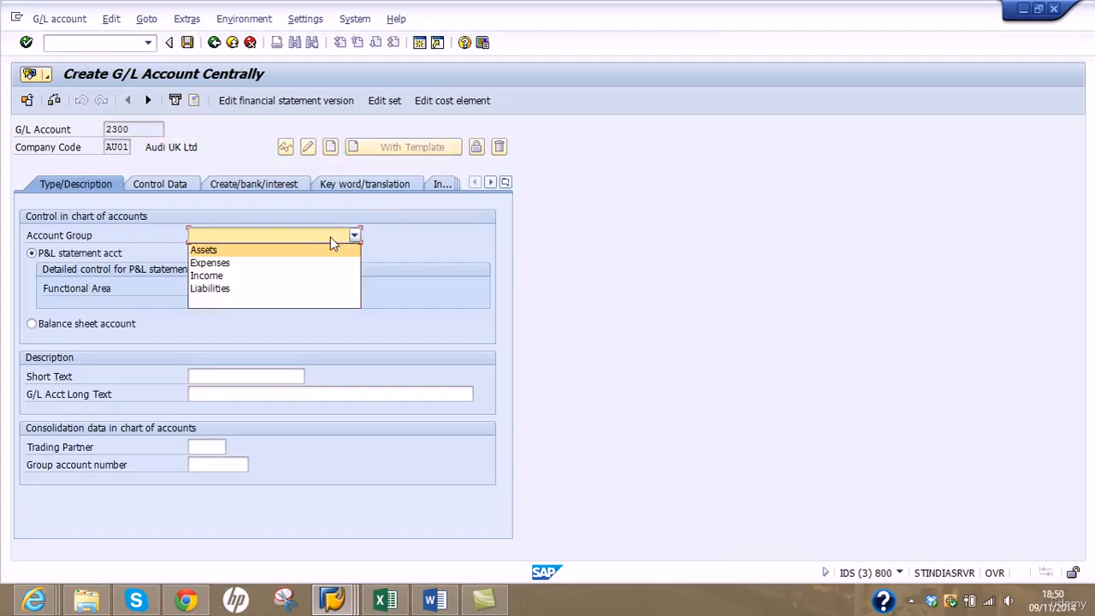
{"action": "left_click", "coordinate": [253, 49]}
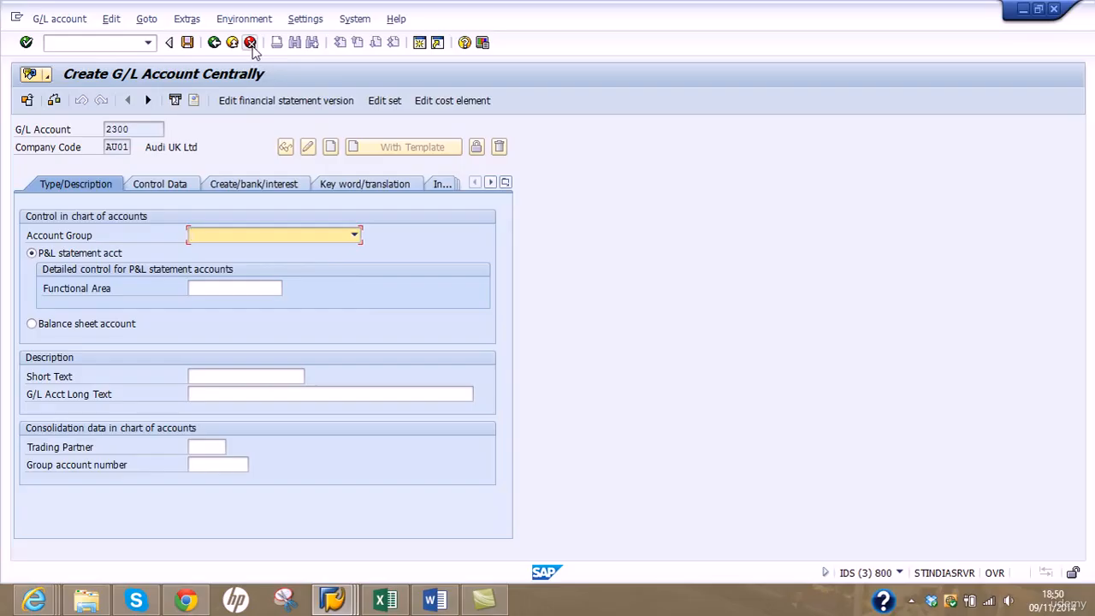
{"action": "left_click", "coordinate": [249, 43]}
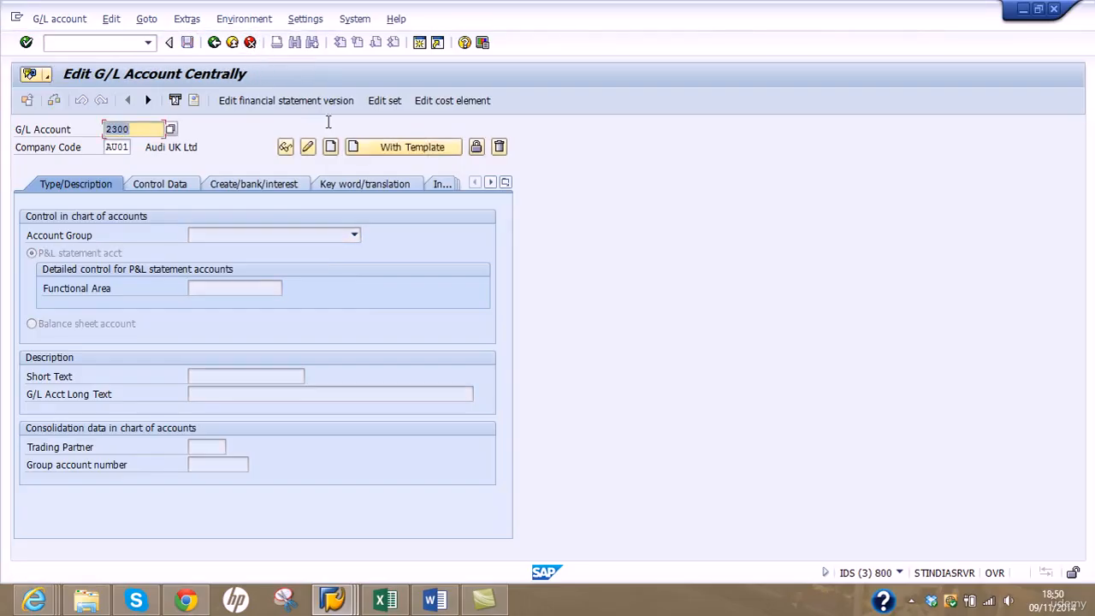
Step: Create G/L account 2300 with a template, using reference account 2000 in company code AU01
{"action": "left_click", "coordinate": [372, 149]}
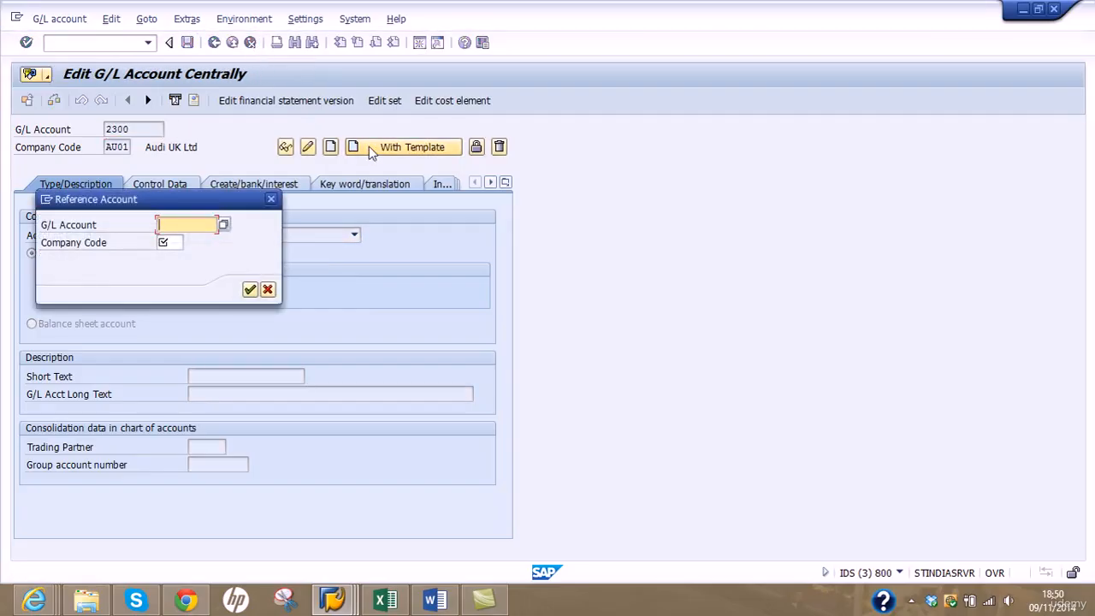
{"action": "type", "text": "2000"}
{"action": "key", "text": "Tab"}
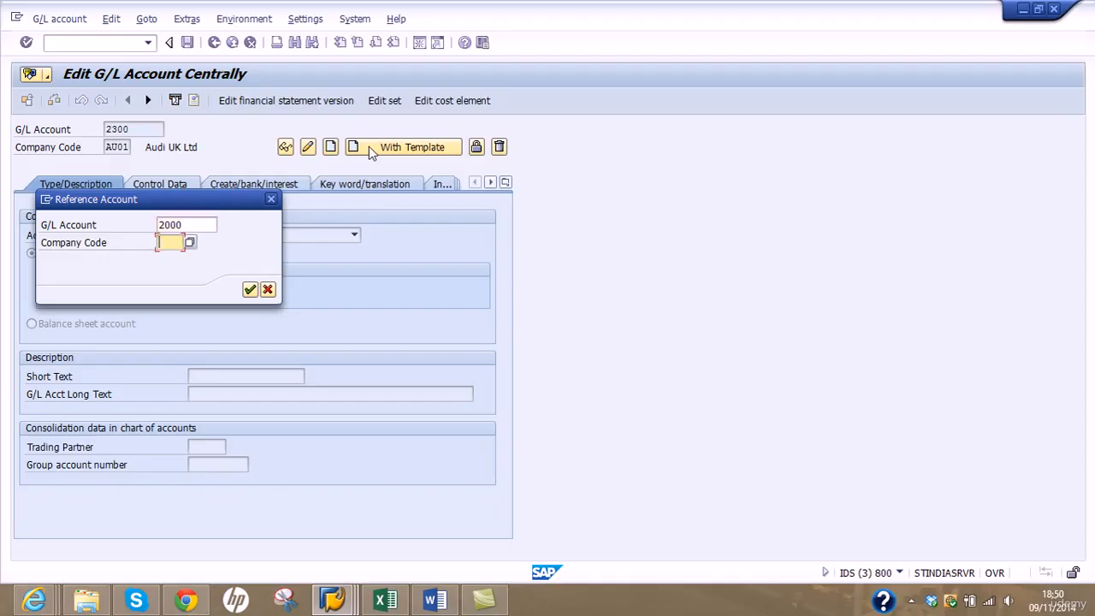
{"action": "type", "text": "AU01"}
{"action": "key", "text": "Return"}
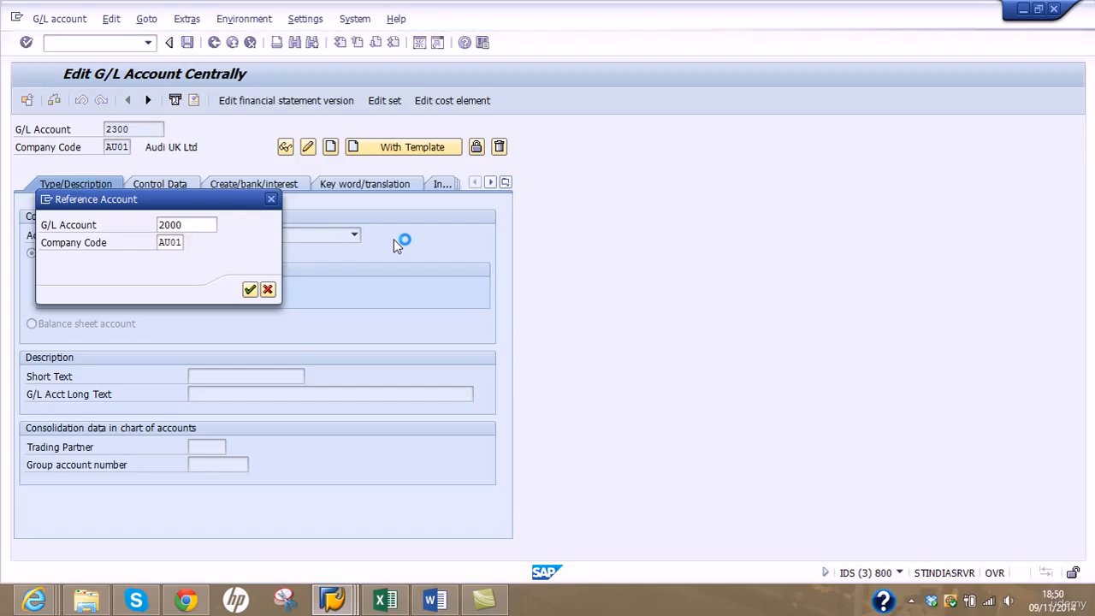
Step: Set both the short text and the G/L account long text of account 2300 to Accruals
{"action": "left_click_drag", "start_coordinate": [283, 376], "coordinate": [142, 382]}
{"action": "type", "text": "Accruals"}
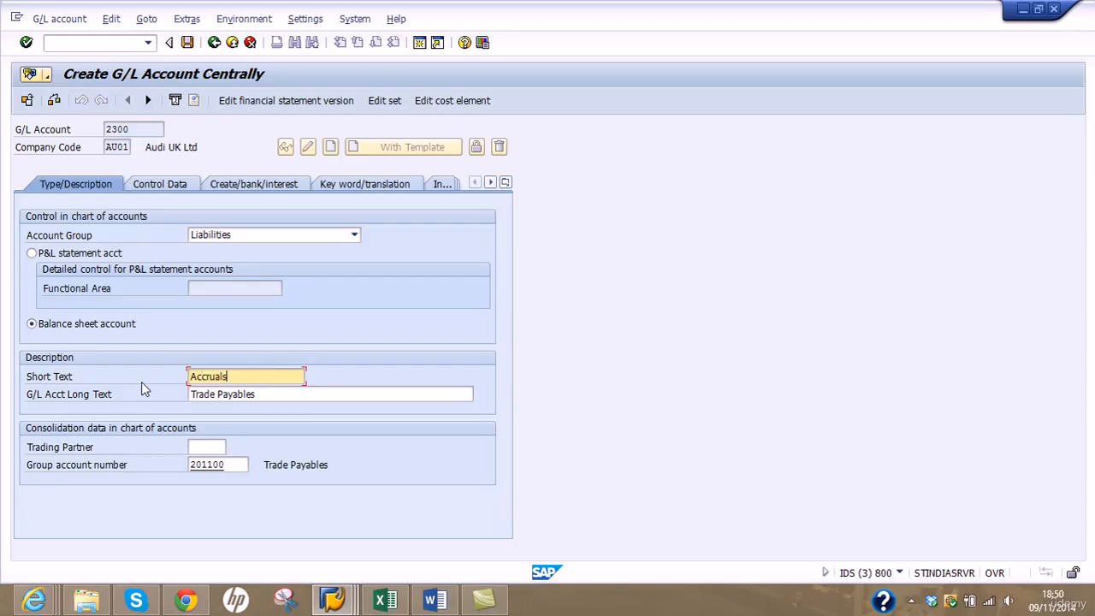
{"action": "key", "text": "Tab"}
{"action": "type", "text": "Ac"}
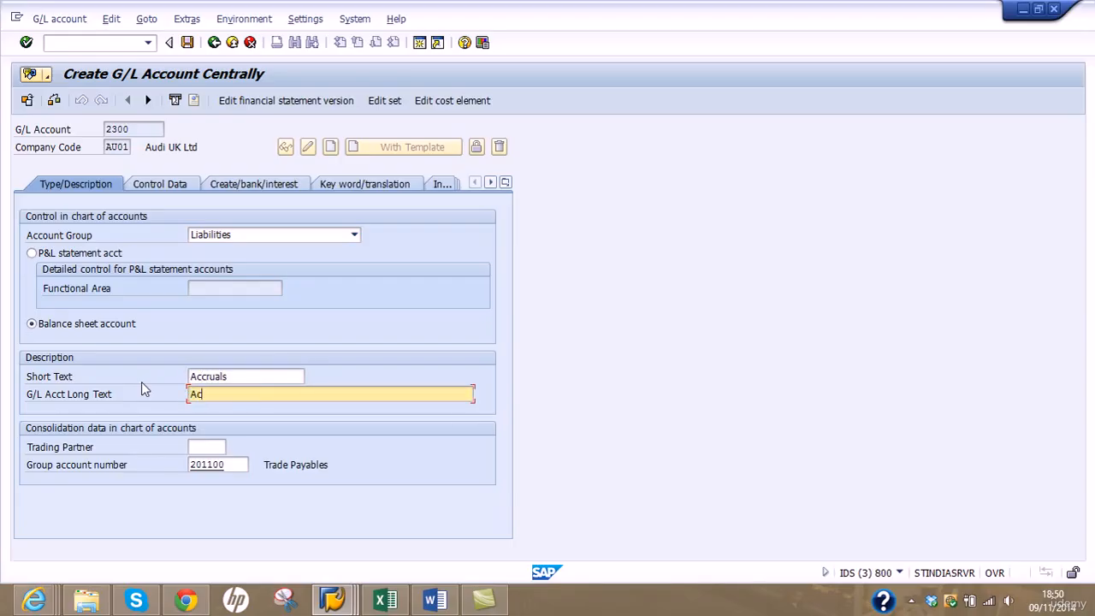
{"action": "type", "text": "cruals"}
Step: List the possible group account numbers and search them for "accrual" and for "accruals"
{"action": "left_click", "coordinate": [221, 467]}
{"action": "key", "text": "Return"}
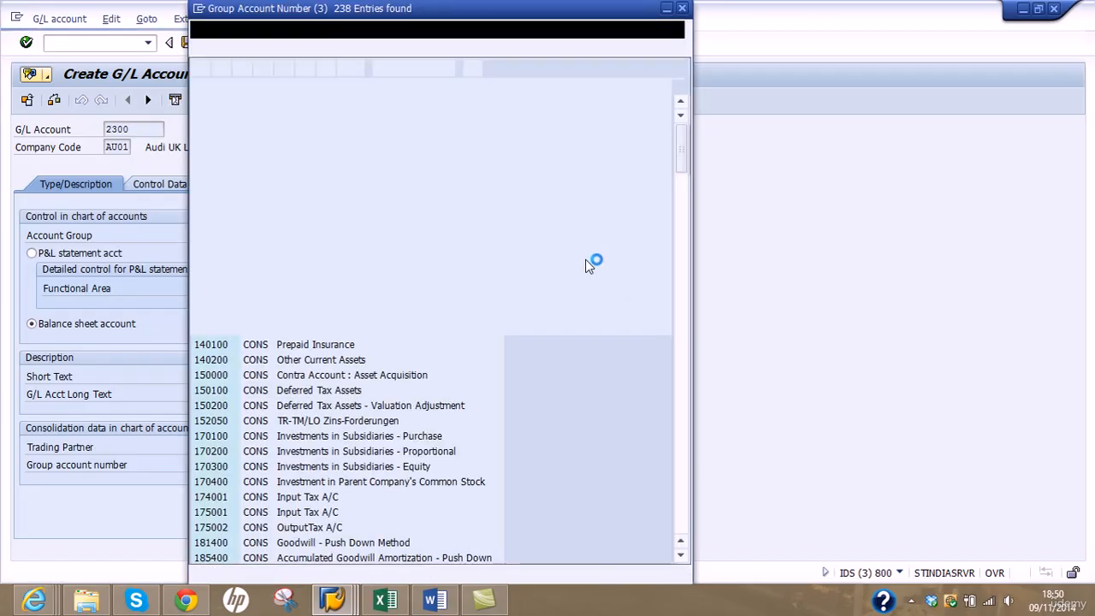
{"action": "left_click", "coordinate": [283, 69]}
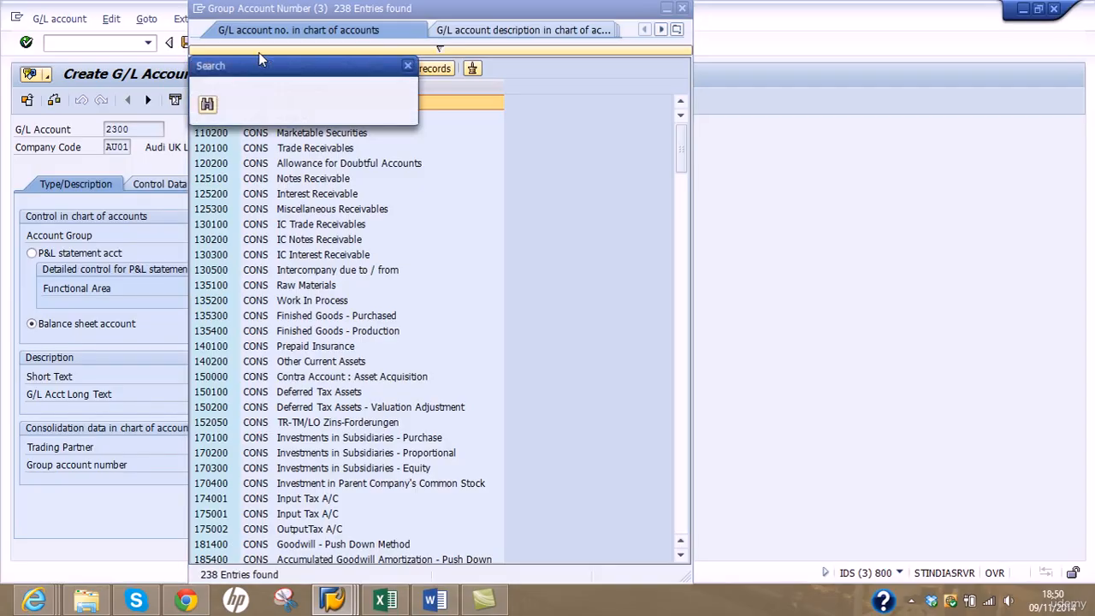
{"action": "type", "text": "adcrual"}
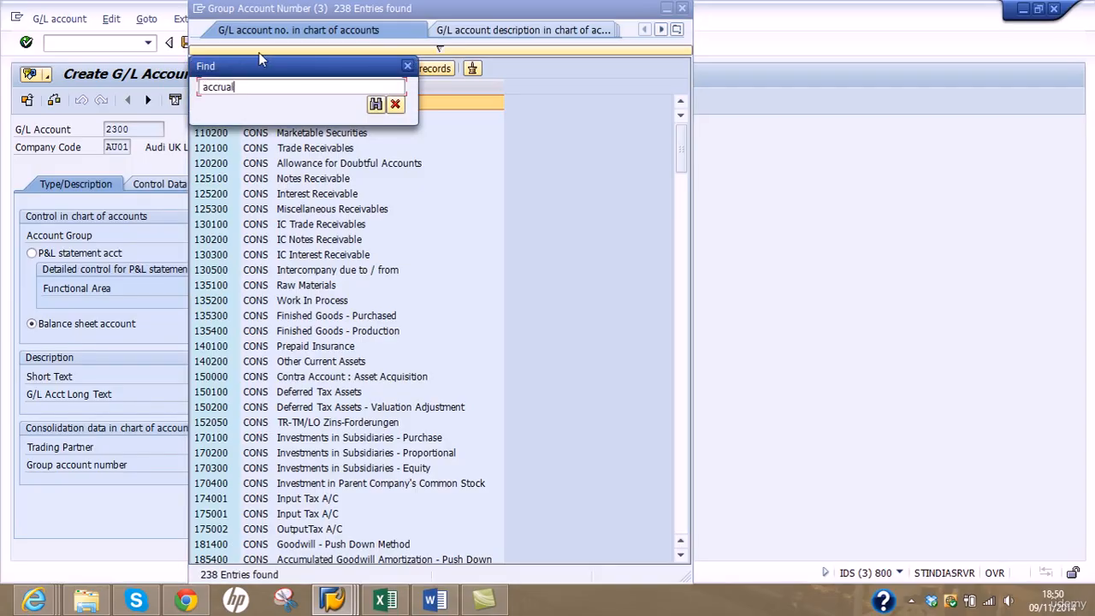
{"action": "key", "text": "Return"}
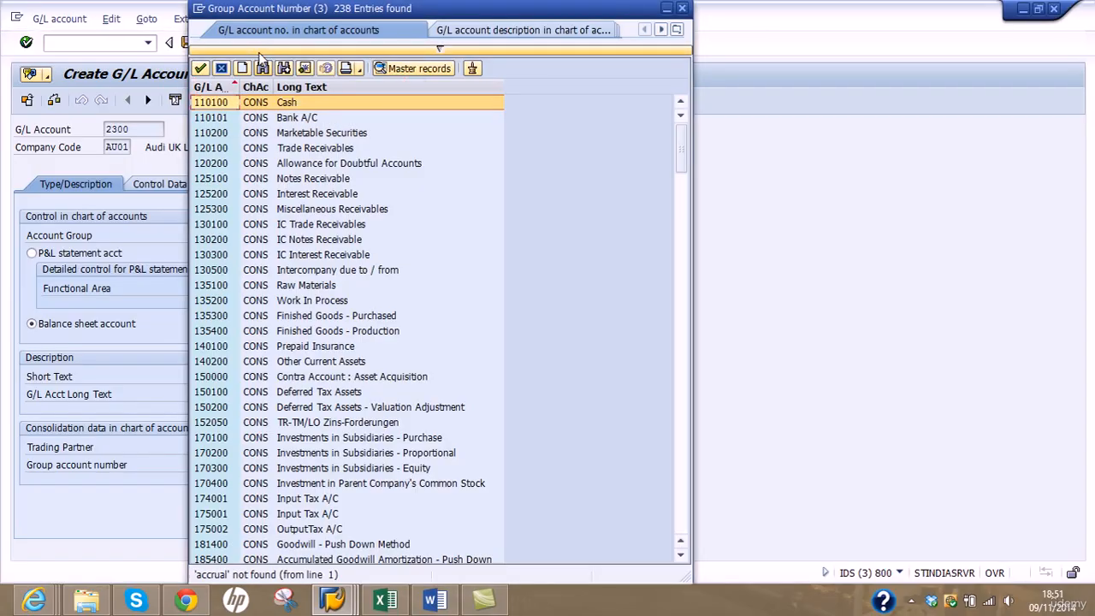
{"action": "left_click", "coordinate": [263, 68]}
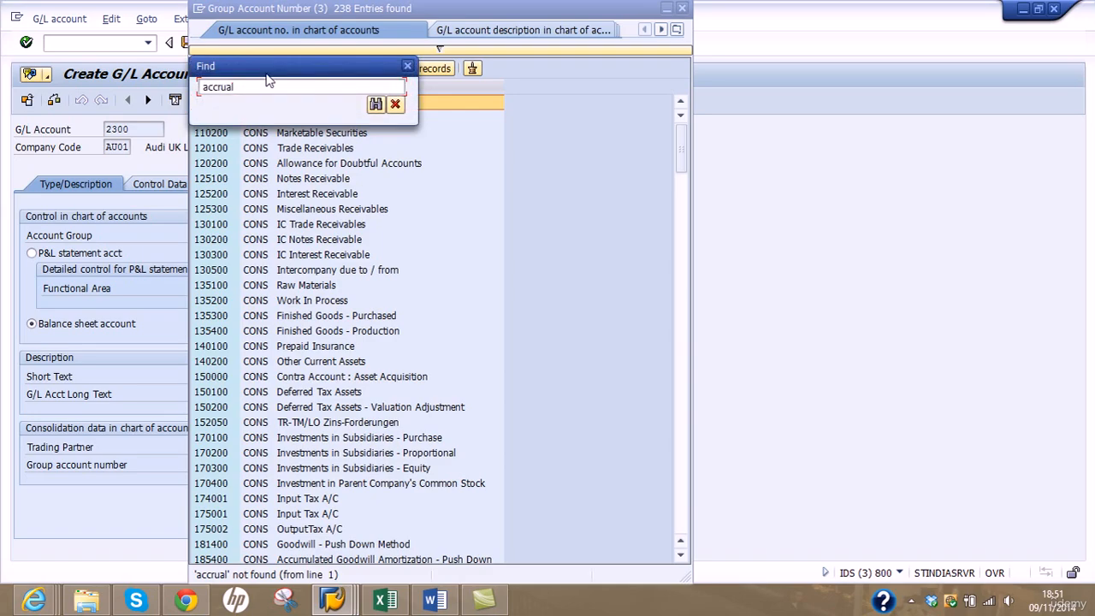
{"action": "type", "text": "s"}
{"action": "key", "text": "Return"}
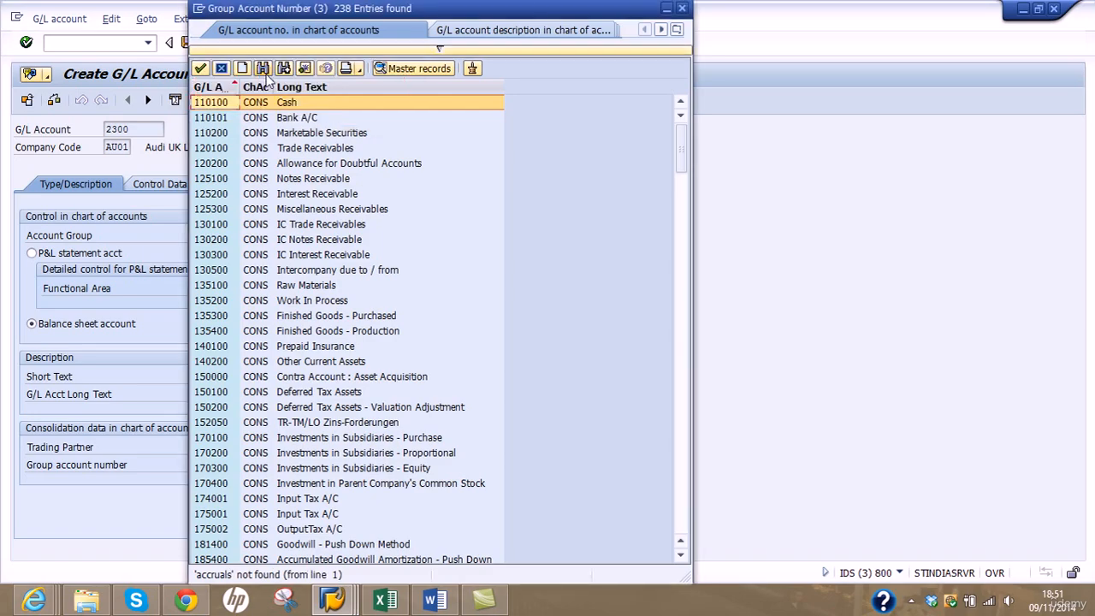
Step: Search the group account list for "deferral" and for the spelling "deferal"
{"action": "left_click", "coordinate": [263, 68]}
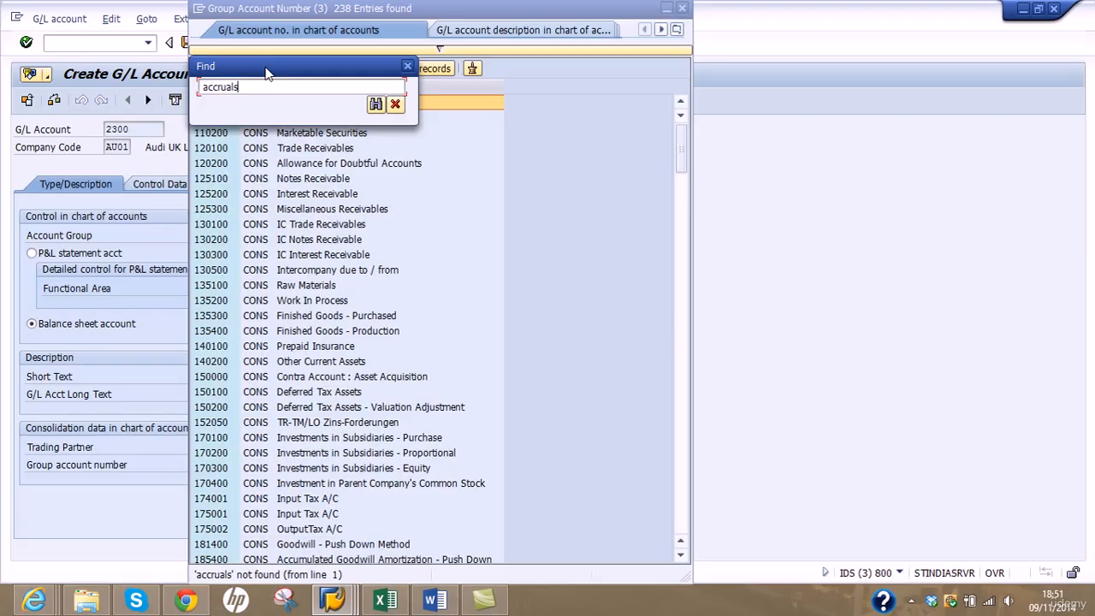
{"action": "type", "text": "deferral"}
{"action": "key", "text": "Return"}
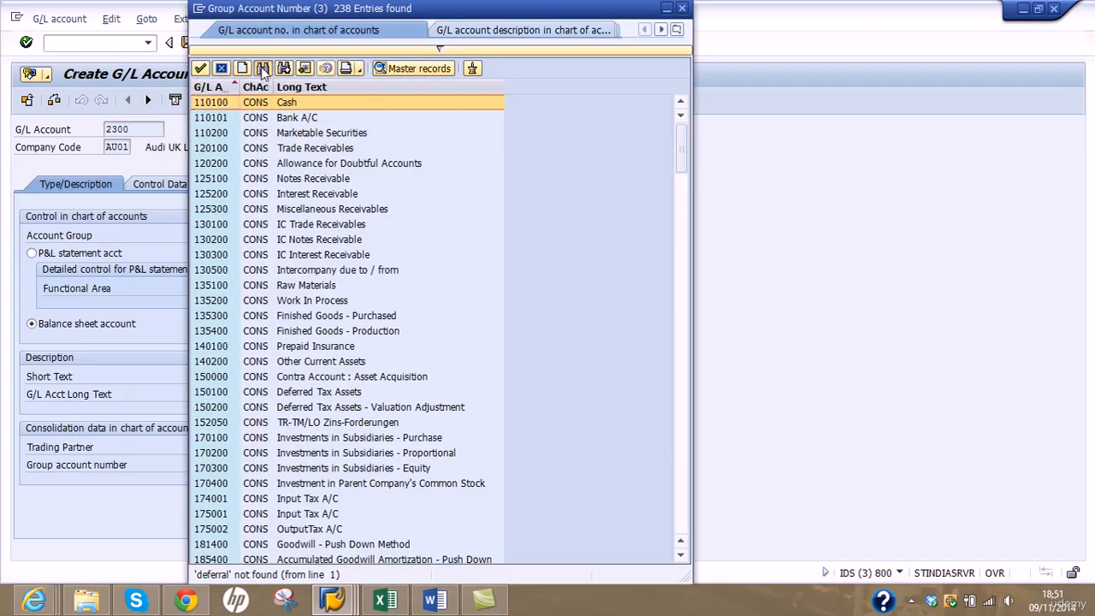
{"action": "left_click", "coordinate": [263, 68]}
{"action": "key", "text": "BackSpace"}
{"action": "key", "text": "BackSpace"}
{"action": "key", "text": "BackSpace"}
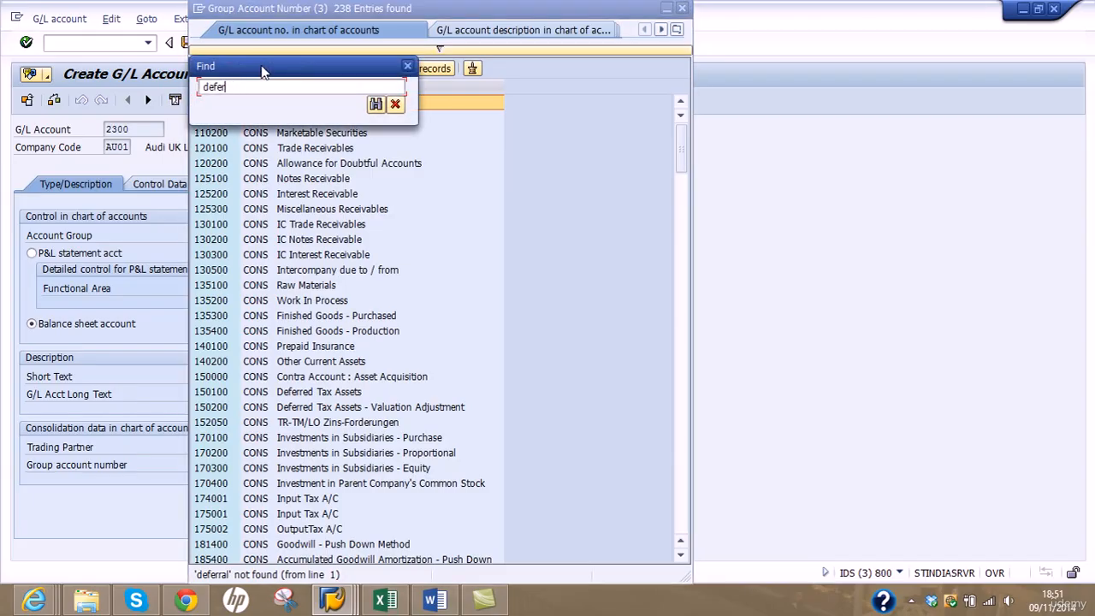
{"action": "type", "text": "al"}
{"action": "key", "text": "Return"}
Step: Search the group account number list for "provision"
{"action": "left_click", "coordinate": [261, 67]}
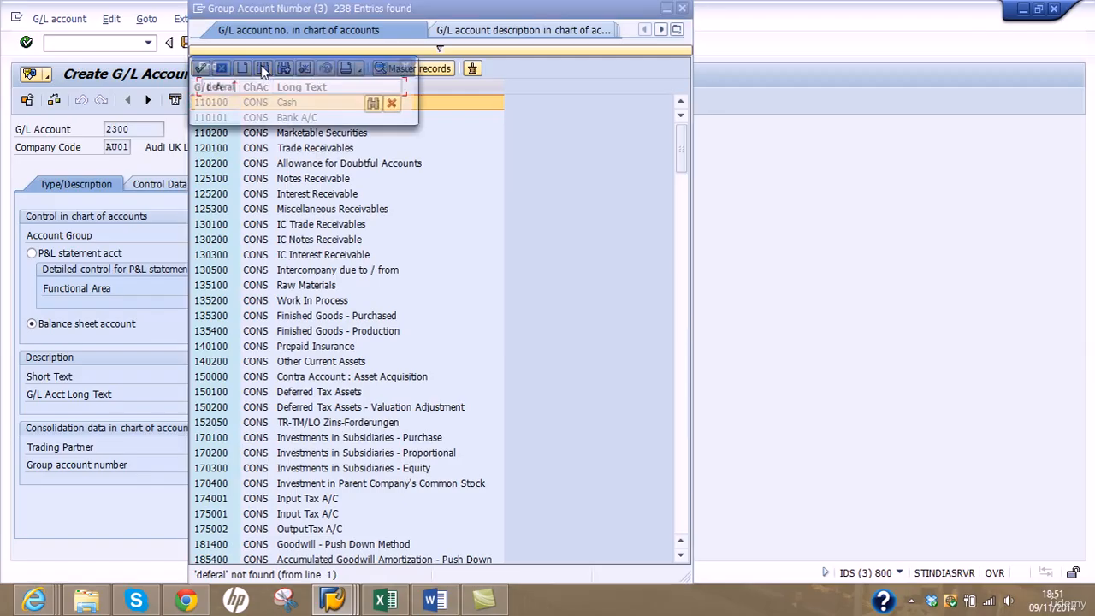
{"action": "key", "text": "BackSpace"}
{"action": "key", "text": "BackSpace"}
{"action": "key", "text": "BackSpace"}
{"action": "key", "text": "BackSpace"}
{"action": "key", "text": "BackSpace"}
{"action": "key", "text": "BackSpace"}
{"action": "key", "text": "BackSpace"}
{"action": "type", "text": "pro"}
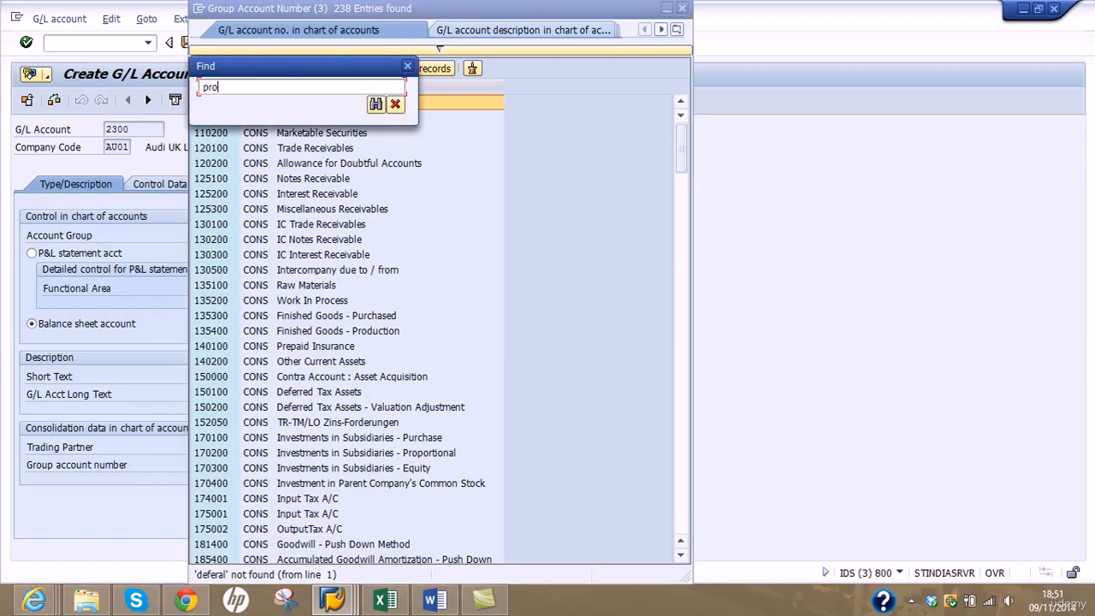
{"action": "type", "text": "vision"}
{"action": "key", "text": "Return"}
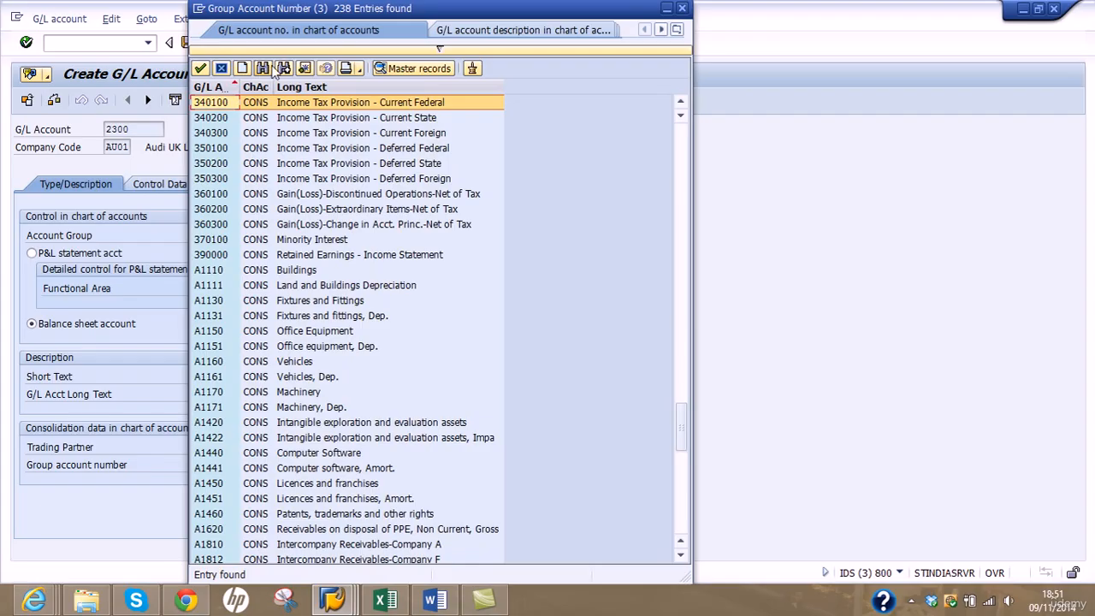
Step: Go through the remaining "provision" matches and assign group account P1650, Net internal provision, to account 2300
{"action": "left_click", "coordinate": [282, 67]}
{"action": "left_click", "coordinate": [282, 68]}
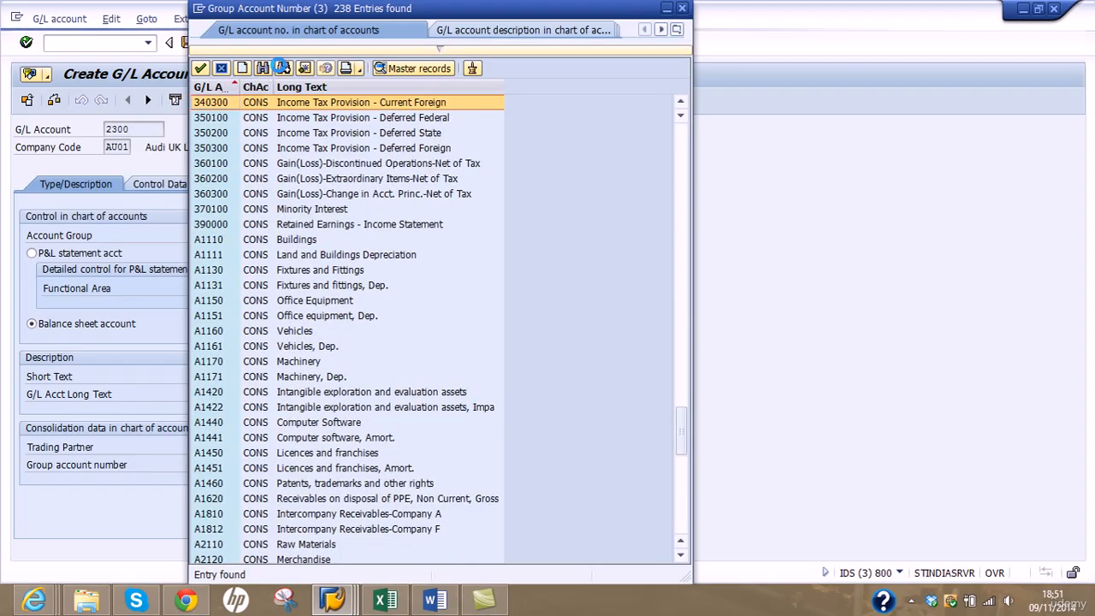
{"action": "left_click", "coordinate": [283, 68]}
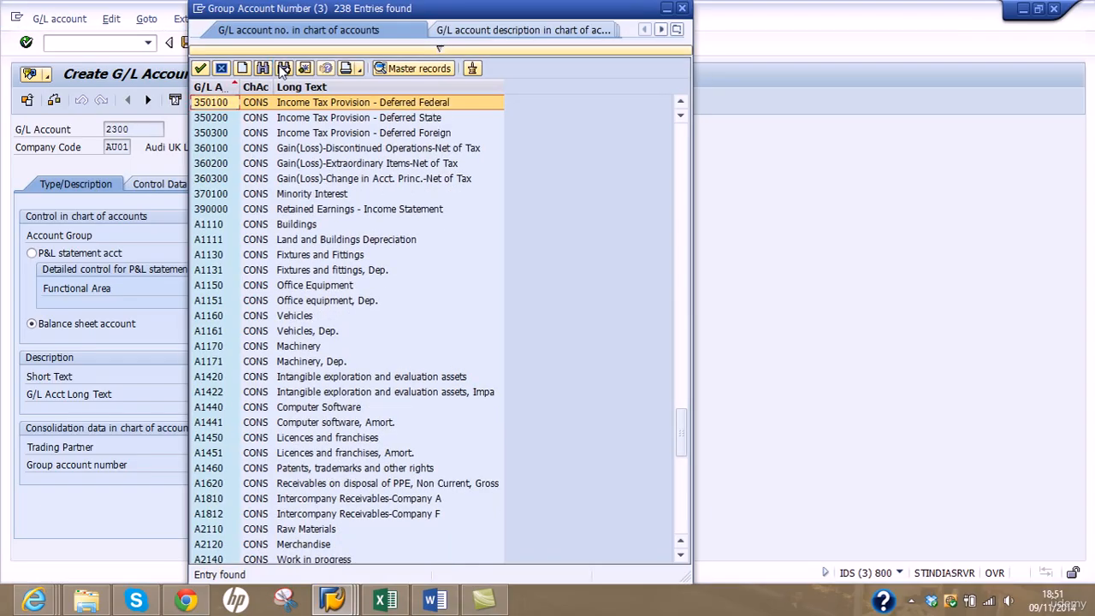
{"action": "left_click", "coordinate": [283, 69]}
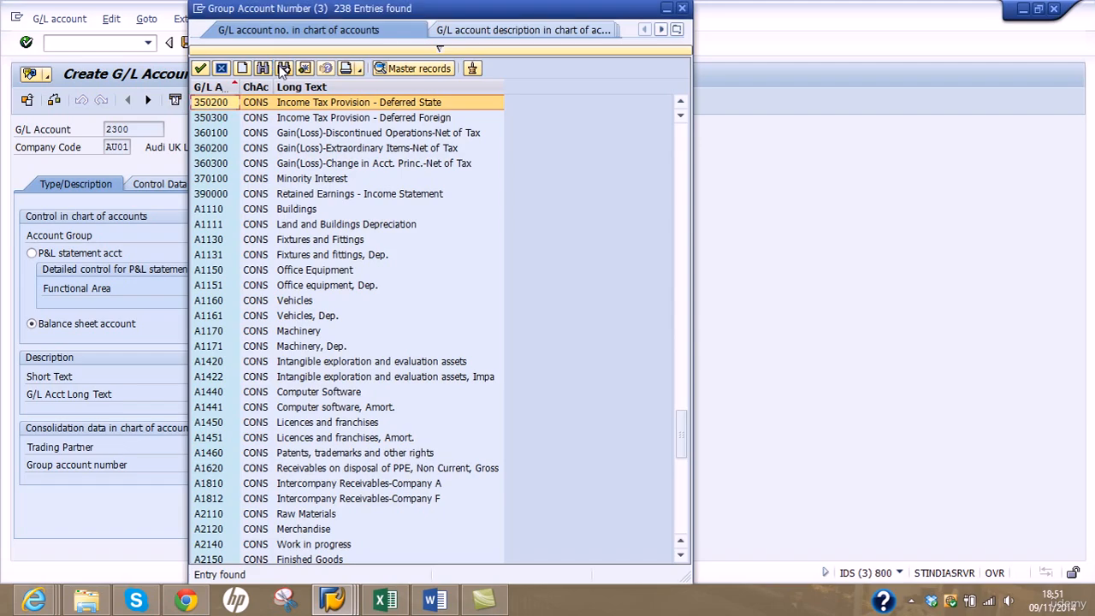
{"action": "left_click", "coordinate": [283, 68]}
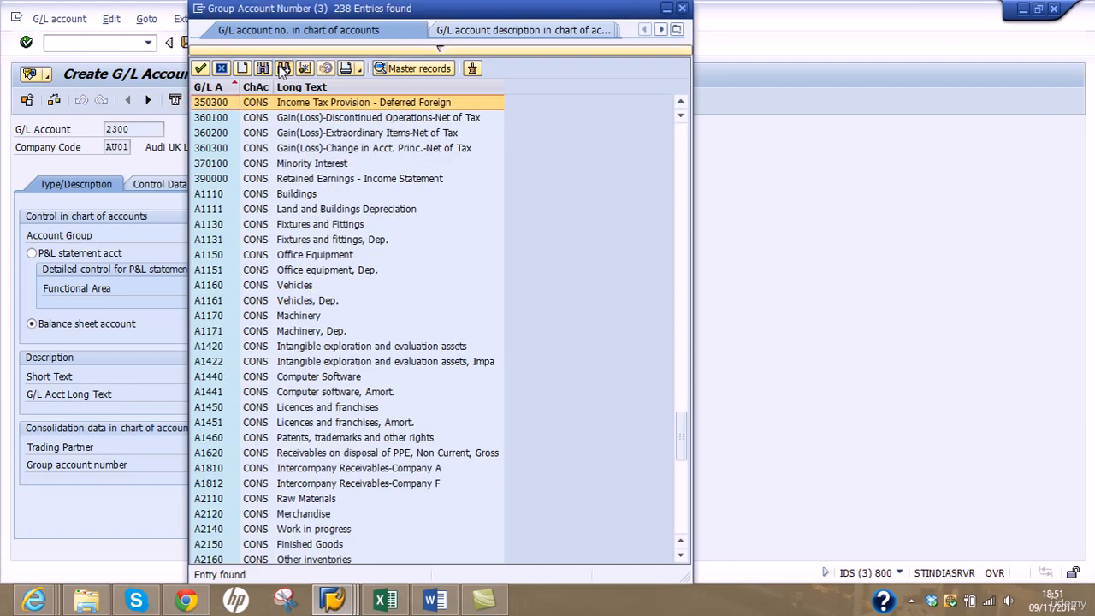
{"action": "left_click", "coordinate": [283, 69]}
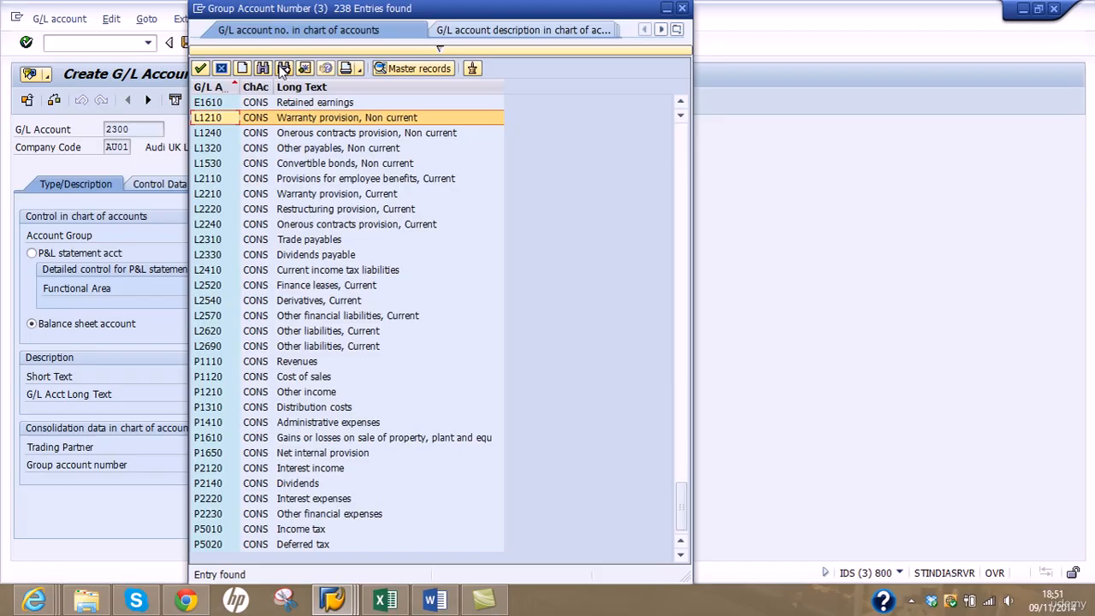
{"action": "left_click", "coordinate": [283, 68]}
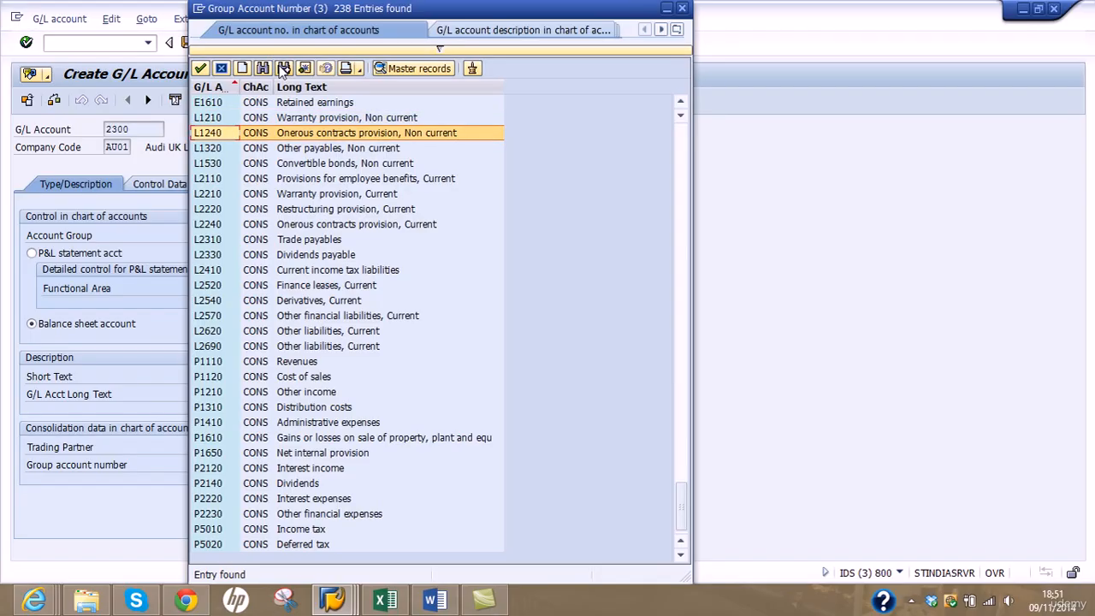
{"action": "left_click", "coordinate": [283, 68]}
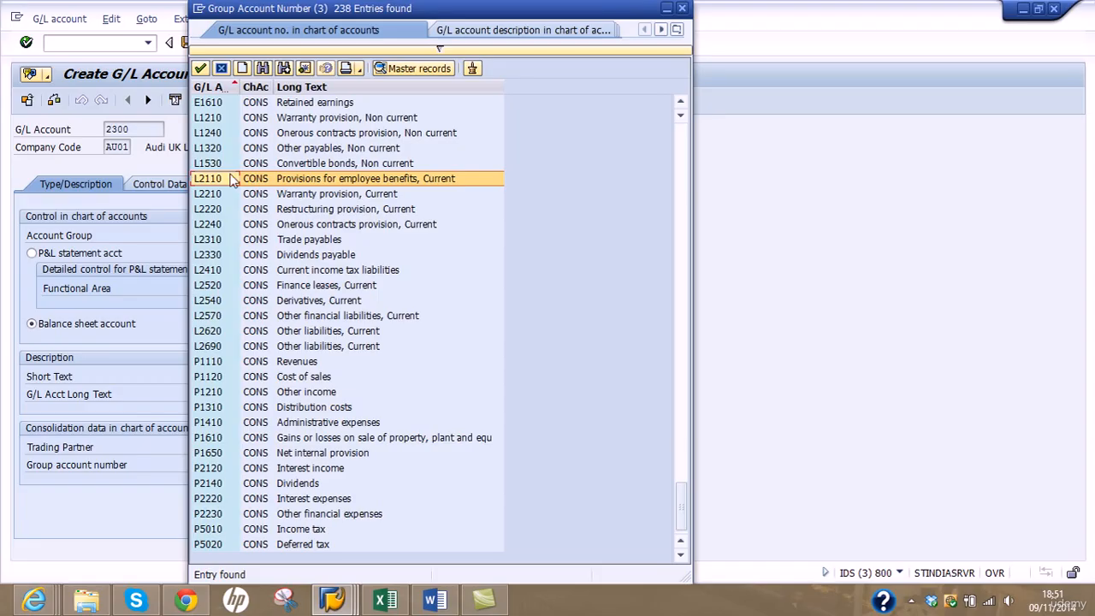
{"action": "left_click", "coordinate": [284, 68]}
{"action": "left_click", "coordinate": [284, 68]}
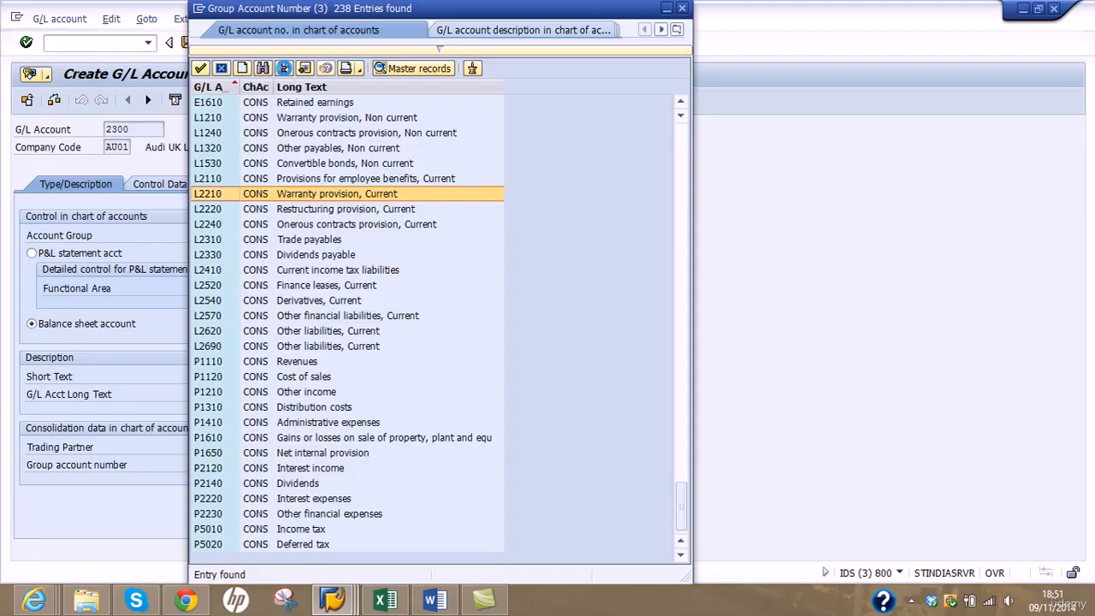
{"action": "left_click", "coordinate": [284, 69]}
{"action": "left_click", "coordinate": [284, 69]}
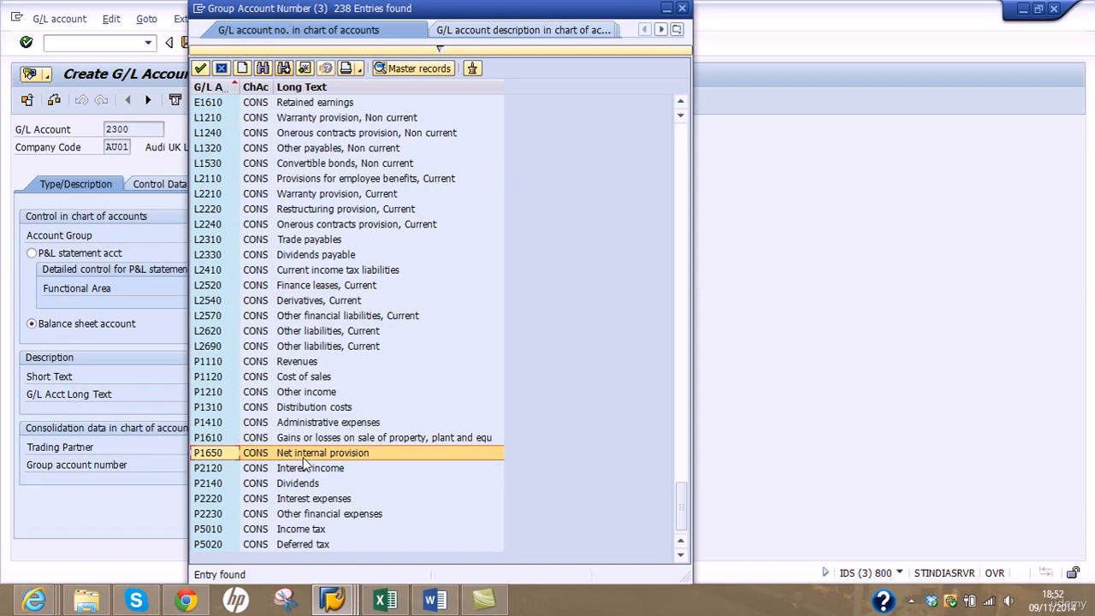
{"action": "double_click", "coordinate": [231, 453]}
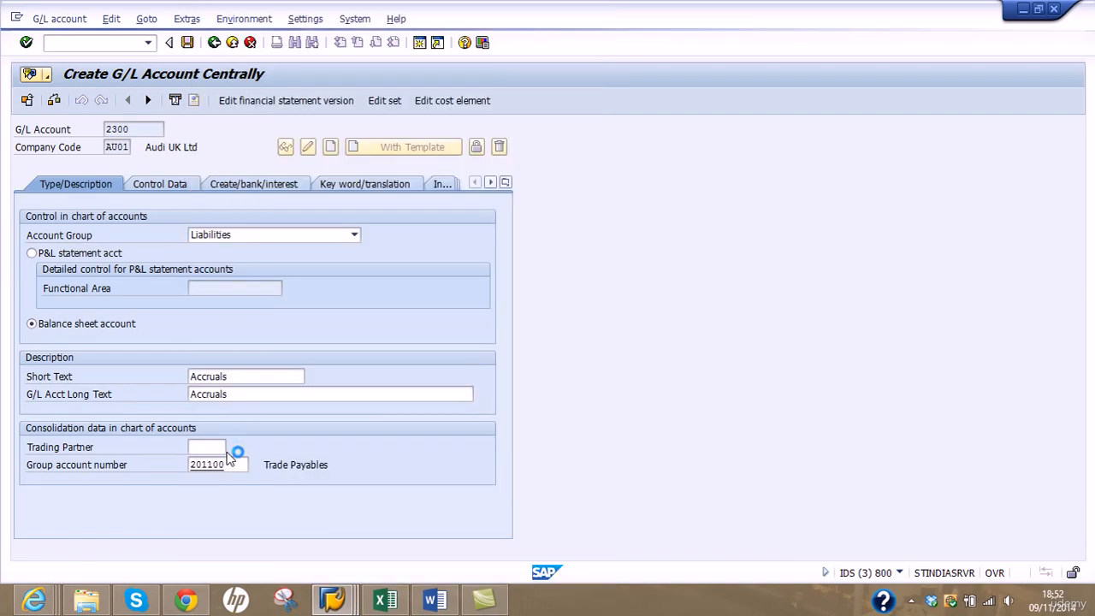
Step: Extend the G/L account long text to "Accruals or Net Internal Provision" and validate the account description data
{"action": "left_click_drag", "start_coordinate": [247, 376], "coordinate": [188, 376]}
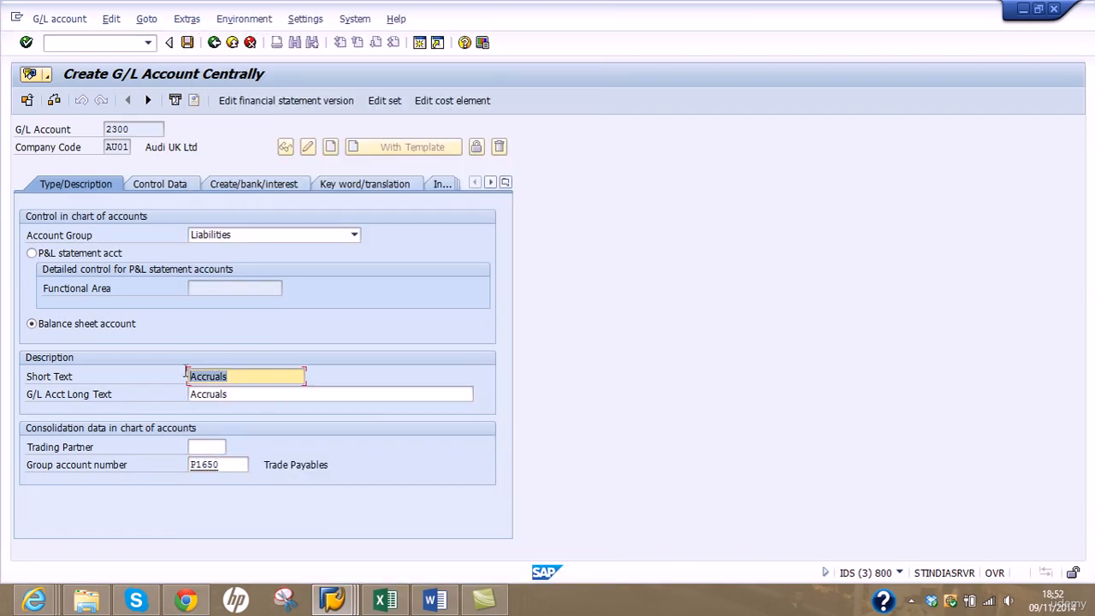
{"action": "left_click", "coordinate": [248, 395]}
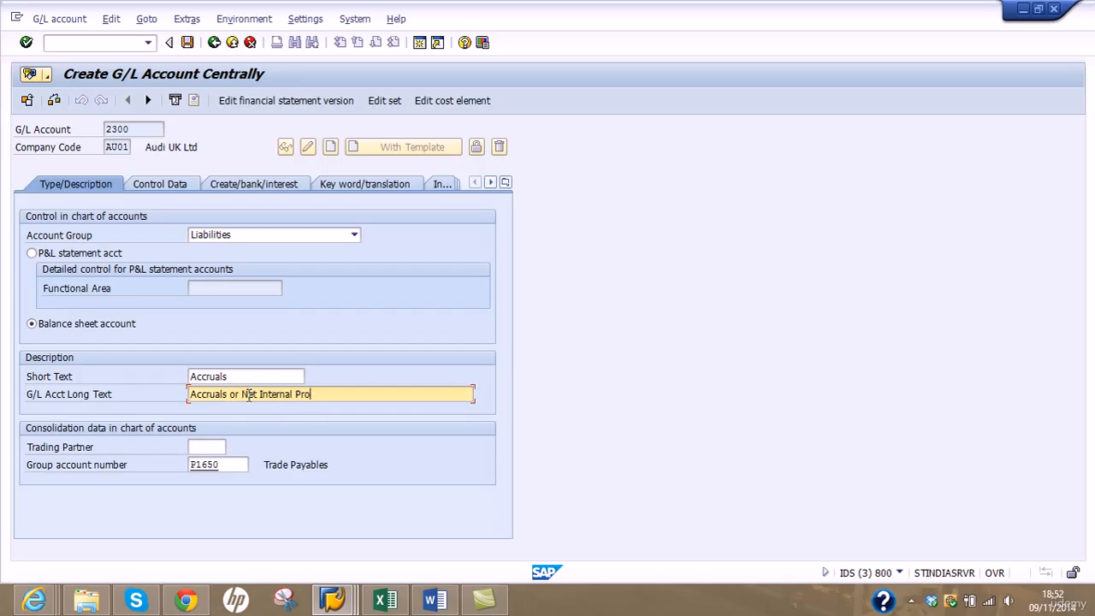
{"action": "key", "text": "Return"}
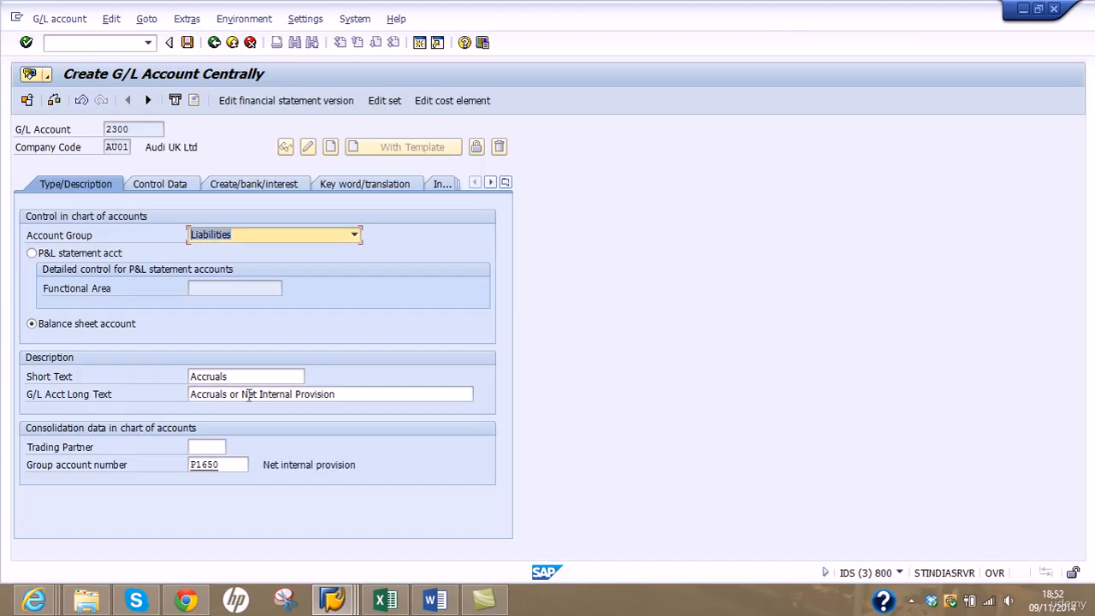
Step: In the account's control data, clear the reconciliation account type and enable line item display
{"action": "left_click", "coordinate": [182, 178]}
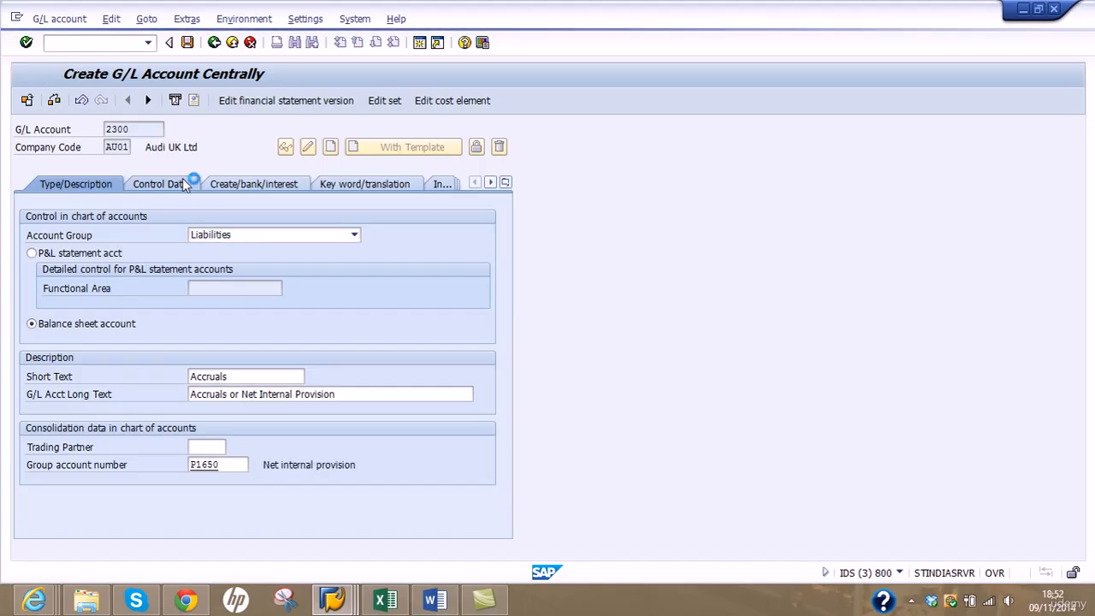
{"action": "left_click", "coordinate": [283, 342]}
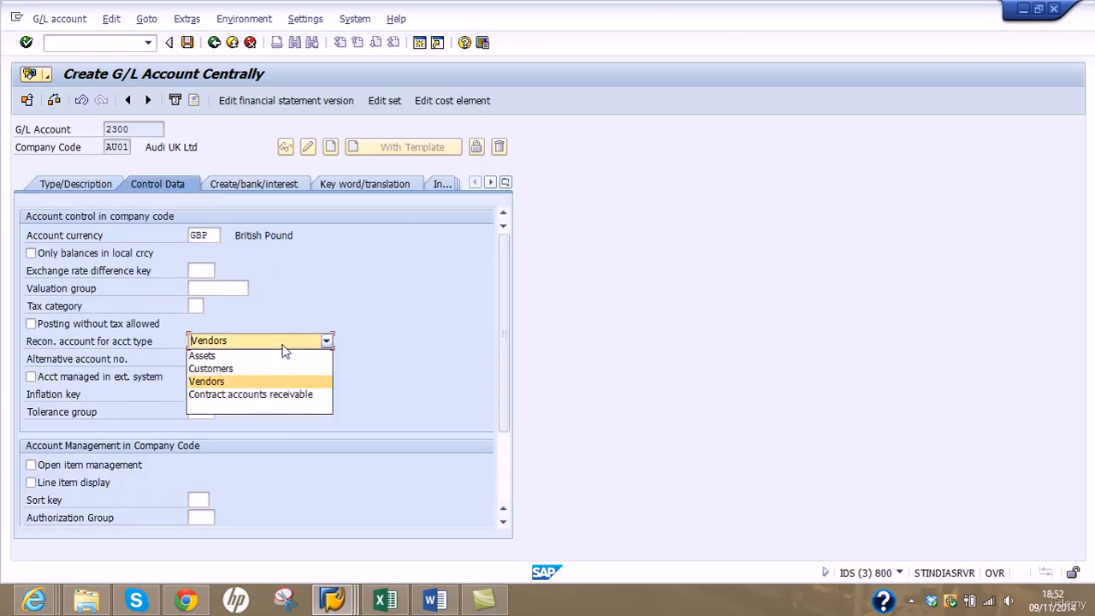
{"action": "left_click", "coordinate": [276, 408]}
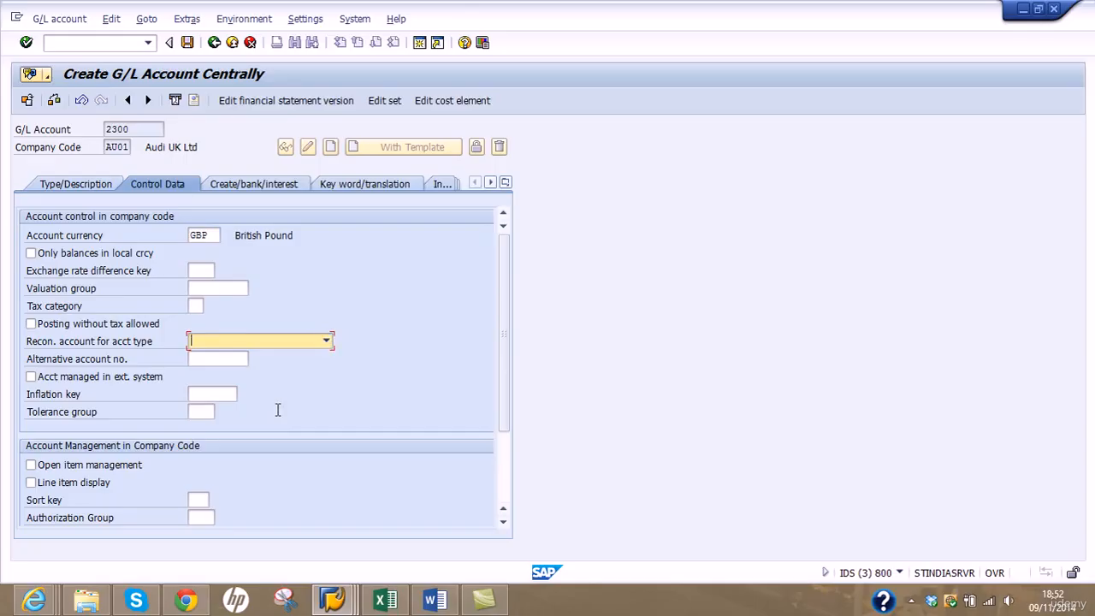
{"action": "left_click", "coordinate": [91, 483]}
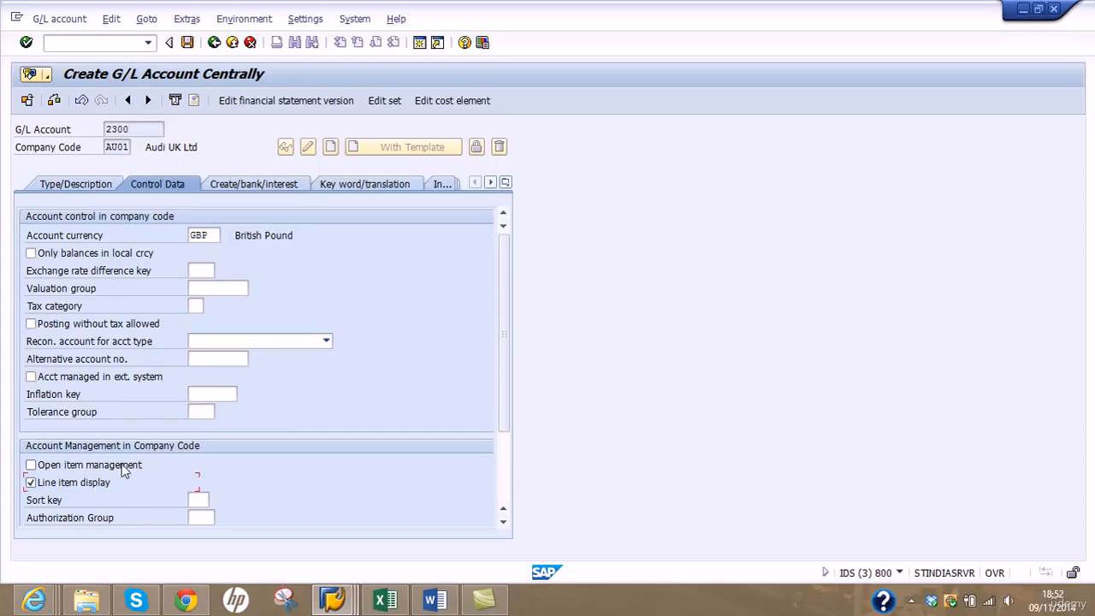
{"action": "left_click", "coordinate": [203, 501]}
Step: Turn off "Recon. acct ready for input", assign field status group ZAUG, and save account 2300
{"action": "left_click", "coordinate": [259, 190]}
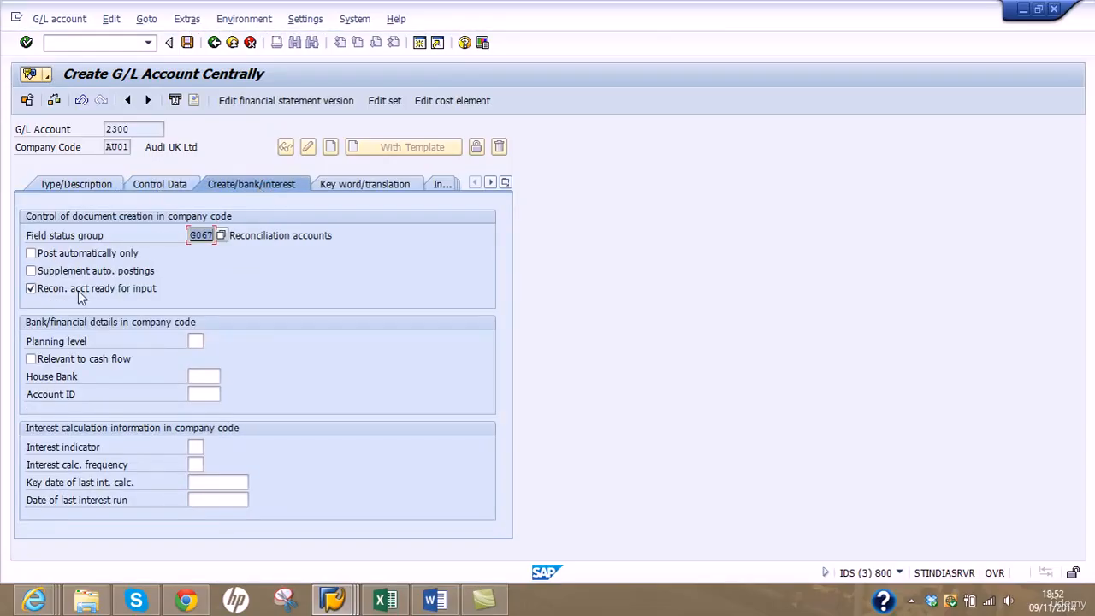
{"action": "left_click", "coordinate": [78, 290]}
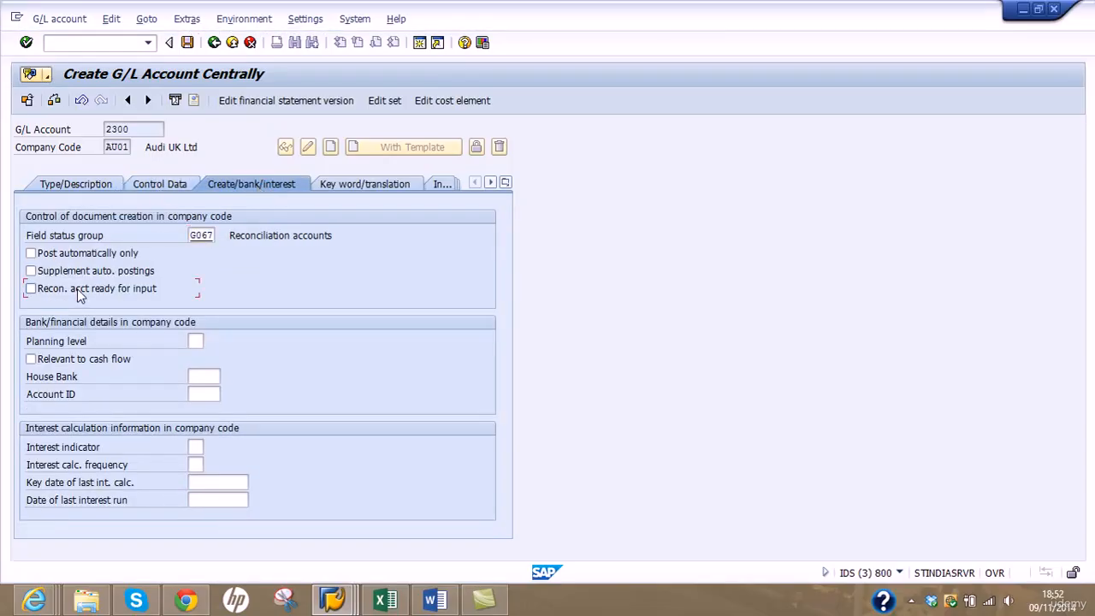
{"action": "left_click", "coordinate": [224, 234]}
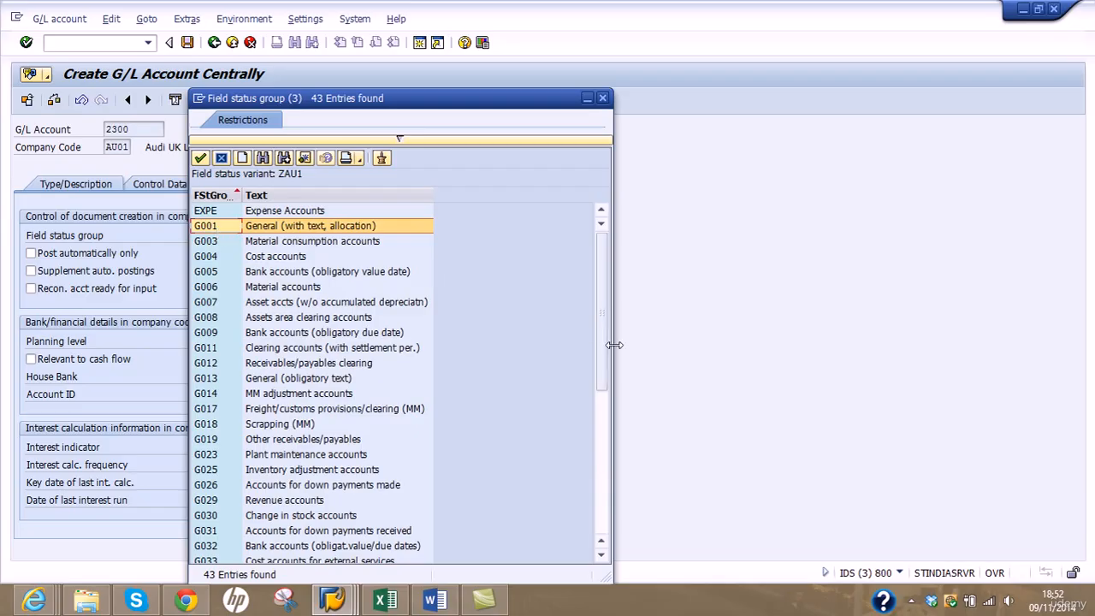
{"action": "left_click_drag", "start_coordinate": [604, 342], "coordinate": [597, 597]}
{"action": "double_click", "coordinate": [218, 545]}
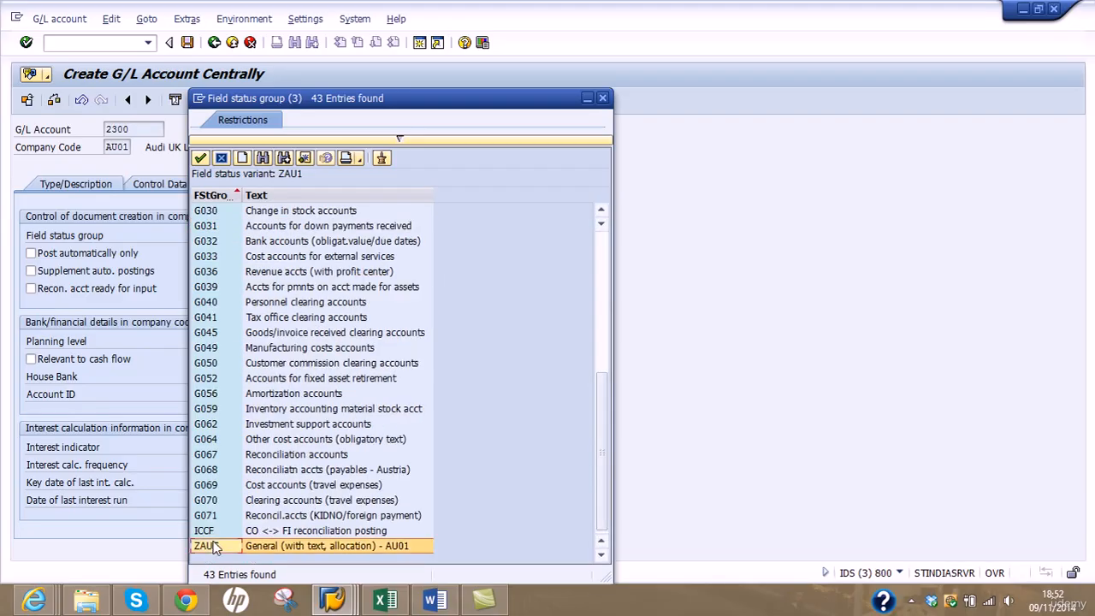
{"action": "left_click", "coordinate": [113, 182]}
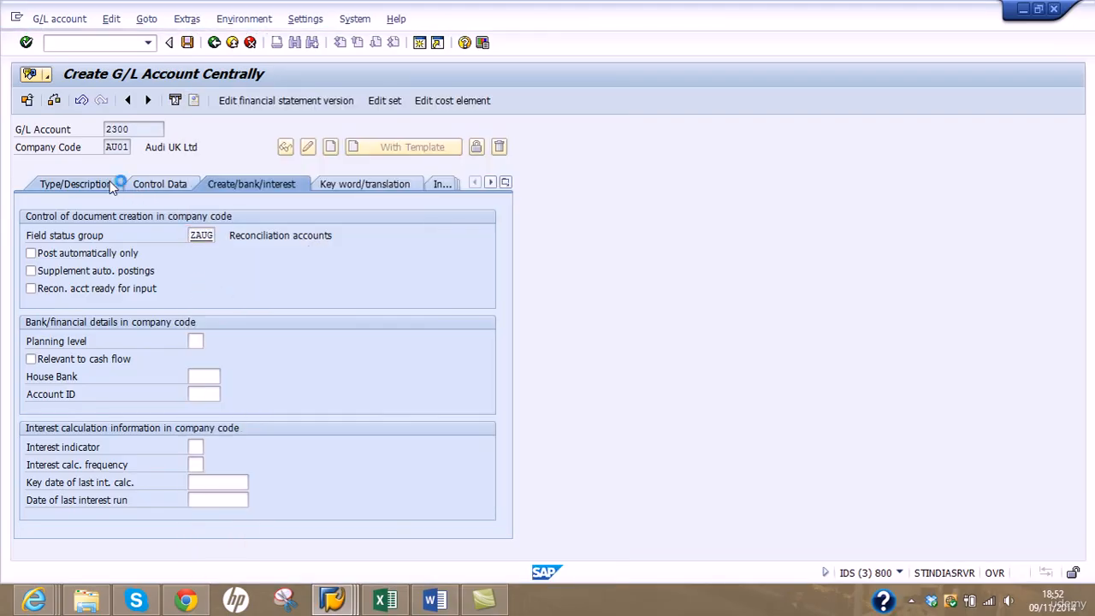
{"action": "left_click", "coordinate": [184, 45]}
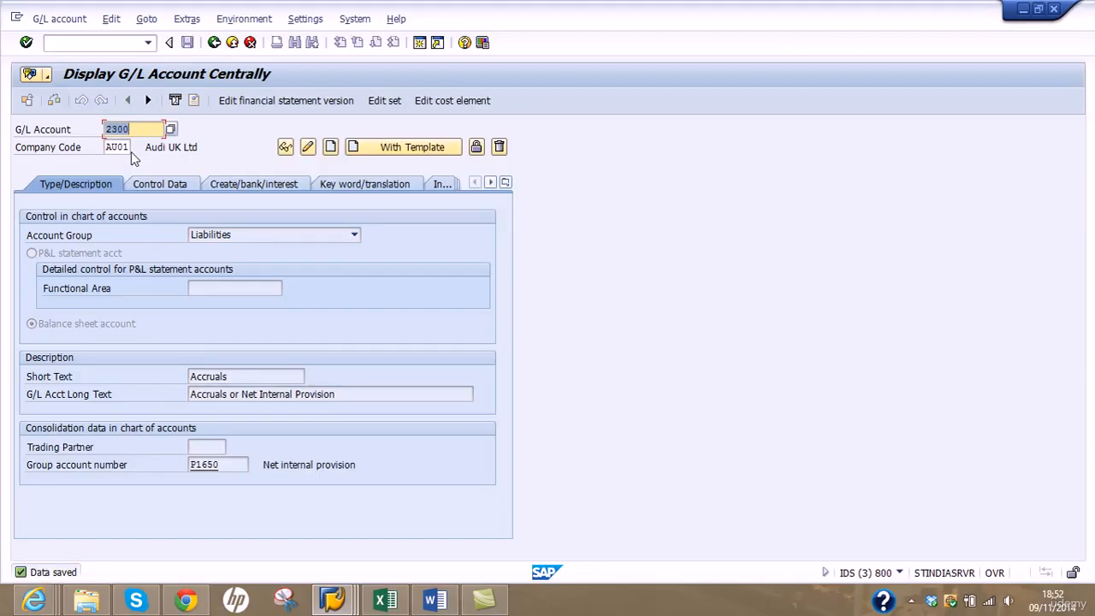
Step: Open financial statement version ZFS1 from the display of account 2300
{"action": "left_click", "coordinate": [298, 102]}
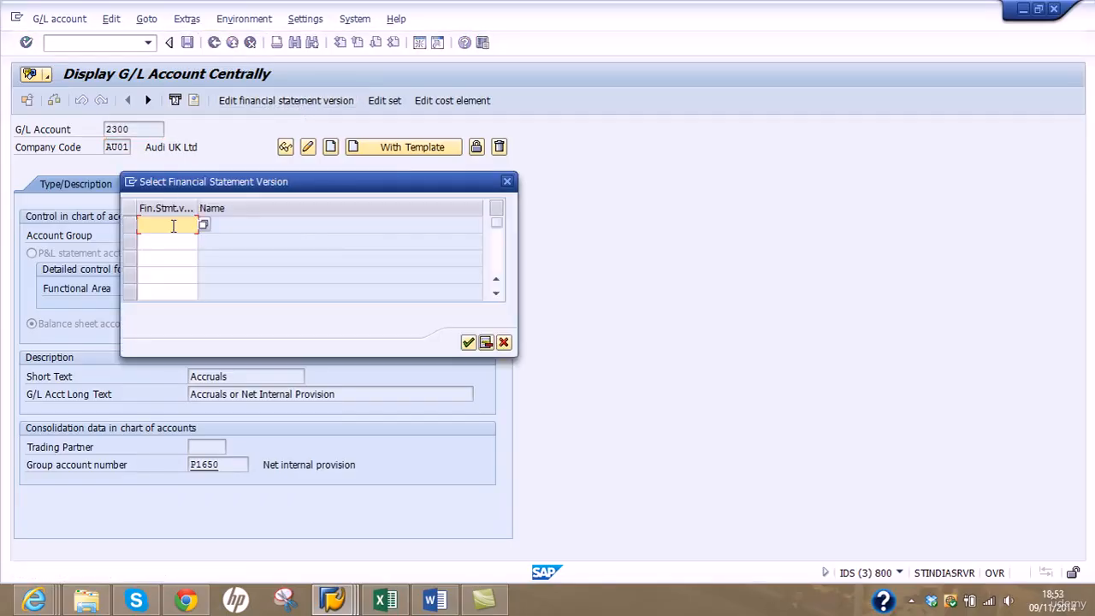
{"action": "type", "text": "ZFS1"}
{"action": "key", "text": "Return"}
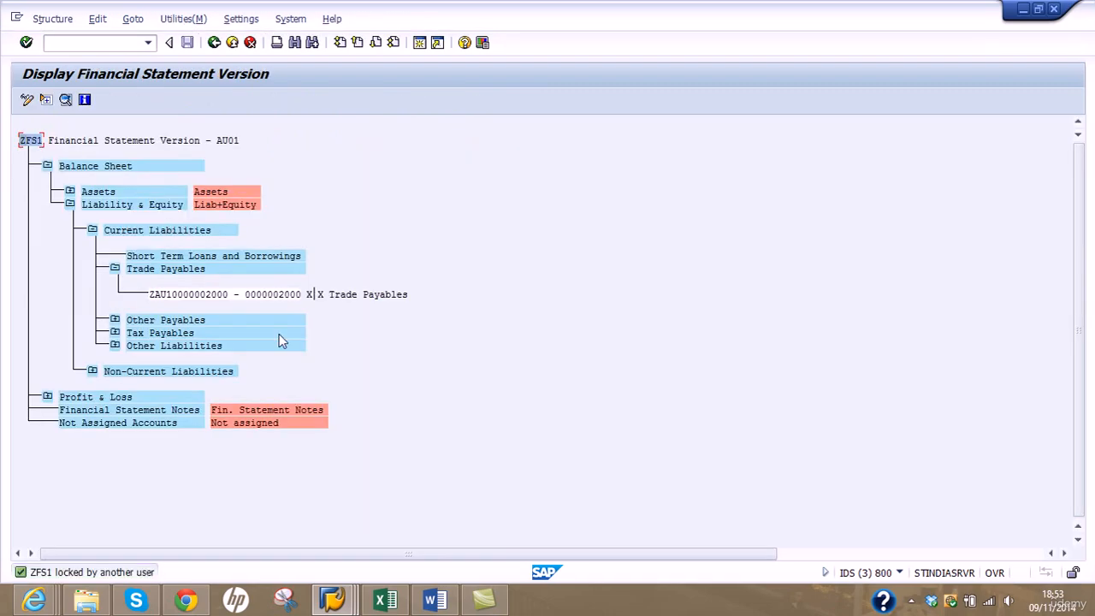
Step: Switch to the other SAP session holding ZFS1 in change mode and close it
{"action": "left_click", "coordinate": [353, 603]}
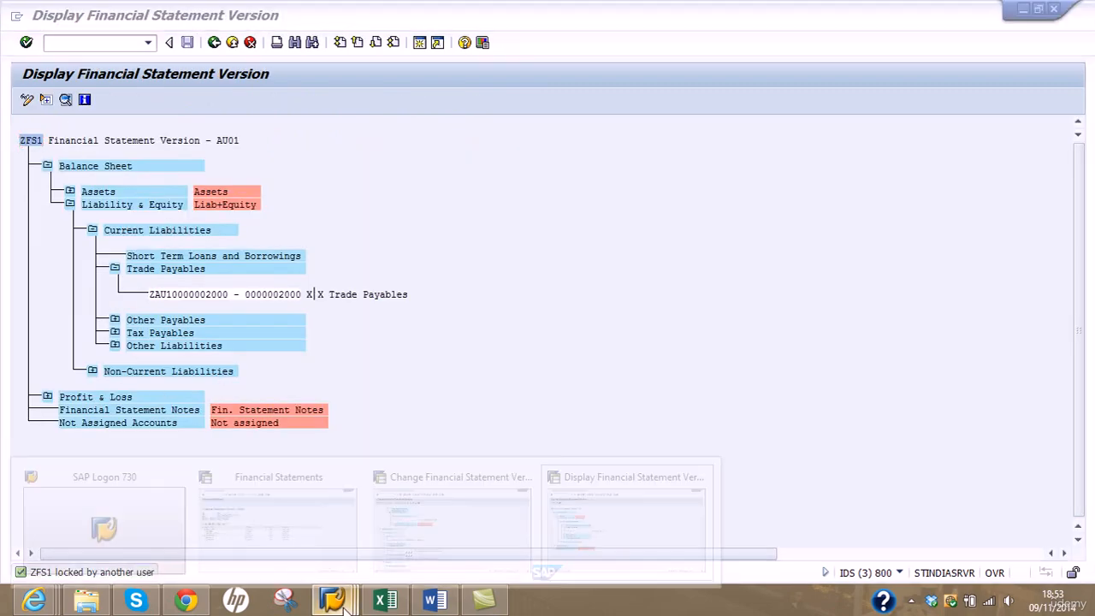
{"action": "left_click", "coordinate": [390, 552]}
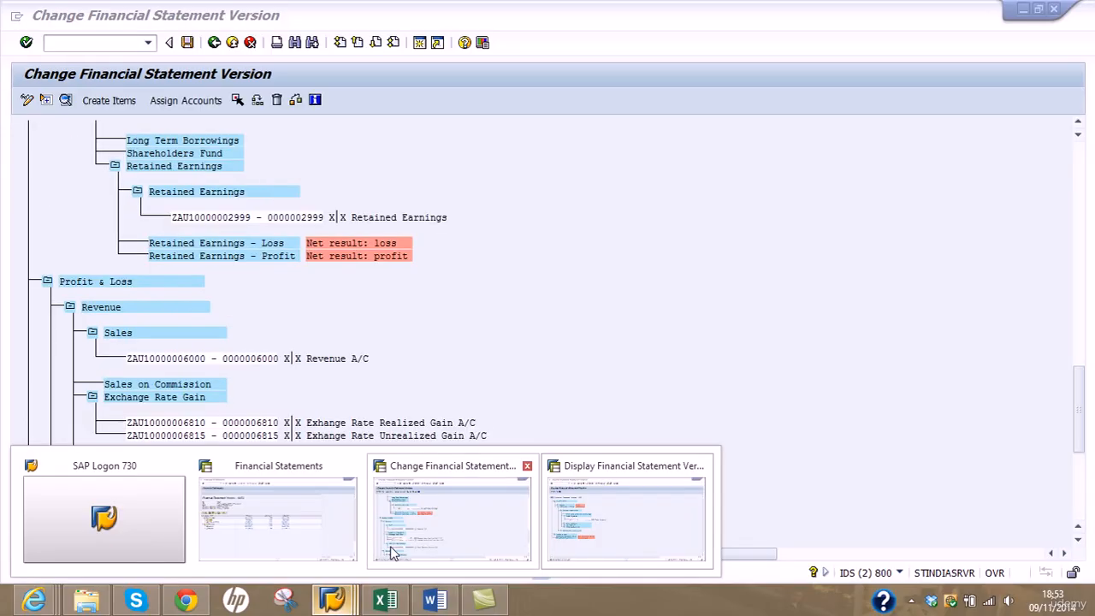
{"action": "left_click", "coordinate": [1054, 9]}
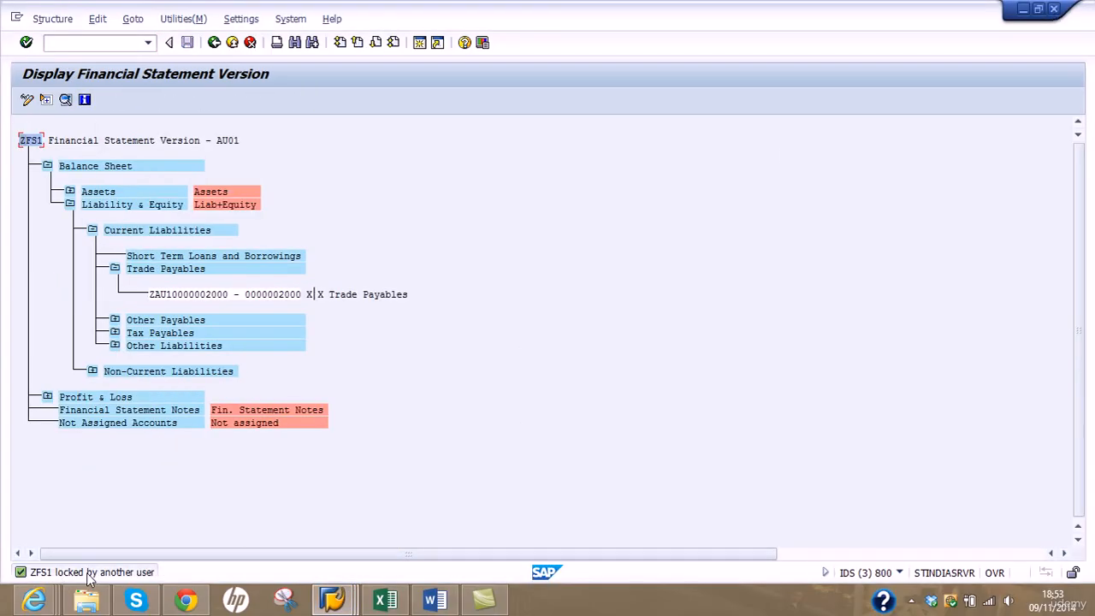
Step: Reopen financial statement version ZFS1 for editing, then collapse Trade Payables and expand Non-Current Liabilities
{"action": "left_click", "coordinate": [213, 42]}
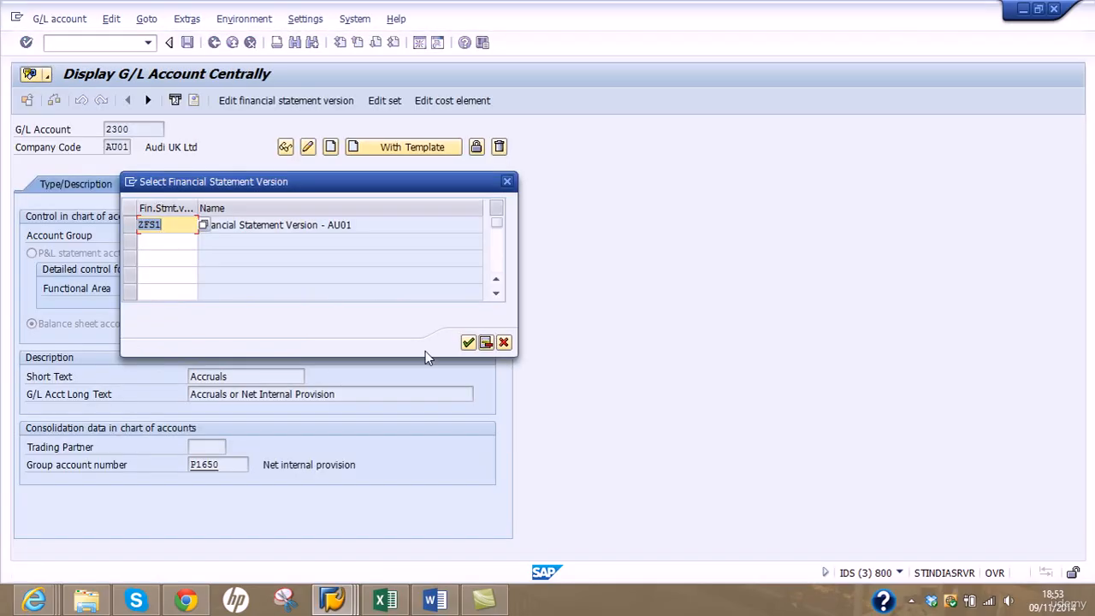
{"action": "left_click", "coordinate": [469, 342]}
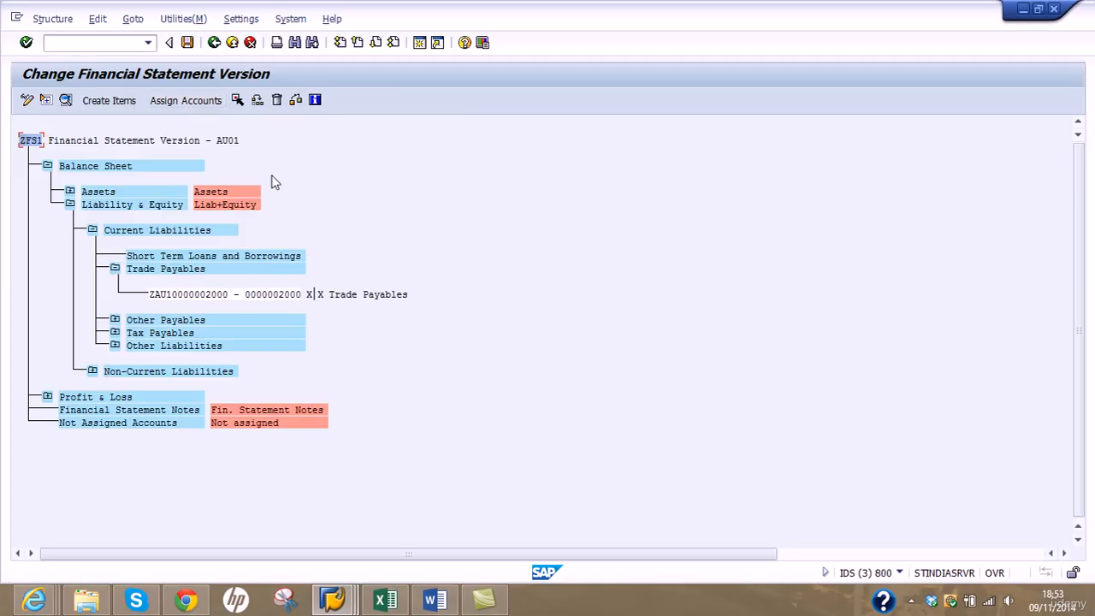
{"action": "left_click", "coordinate": [115, 269]}
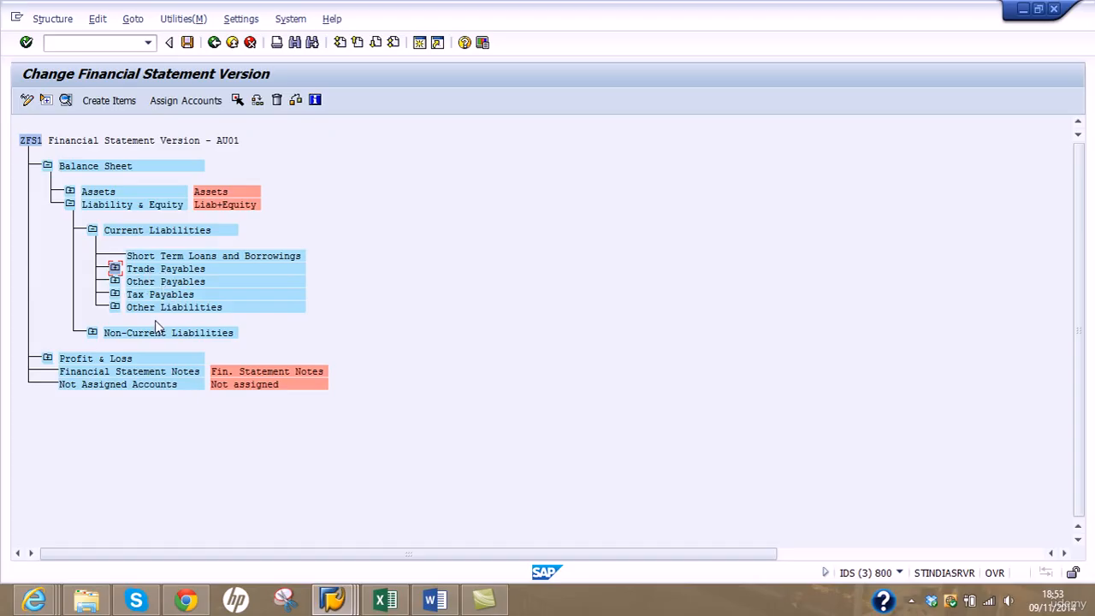
{"action": "left_click", "coordinate": [93, 334]}
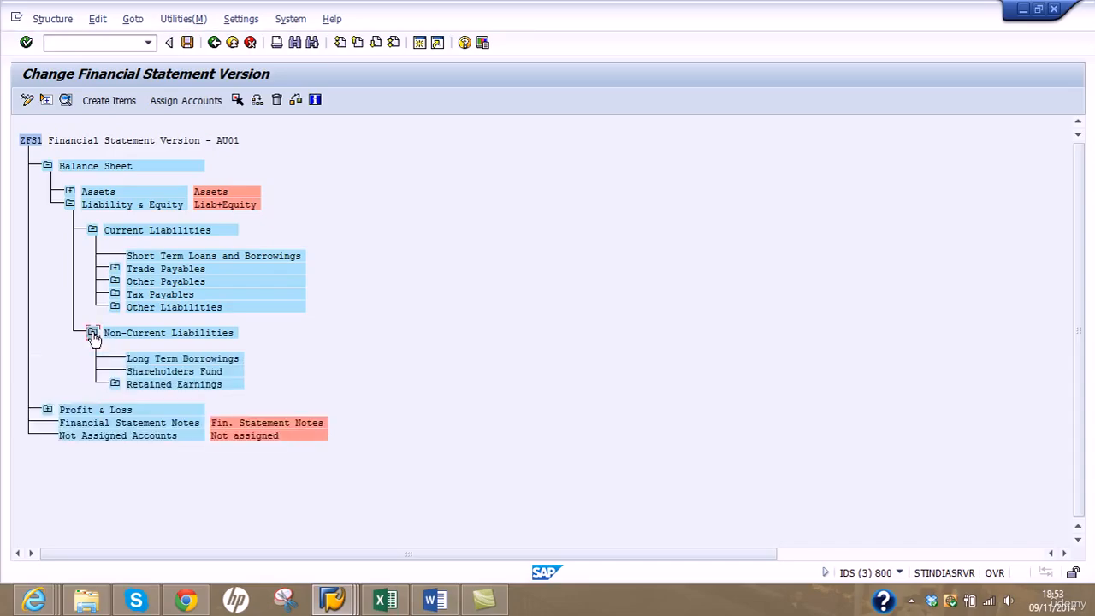
Step: Create an item named "Accrual or Provisions" under Non-Current Liabilities in financial statement version ZFS1
{"action": "left_click", "coordinate": [144, 336]}
{"action": "left_click", "coordinate": [121, 101]}
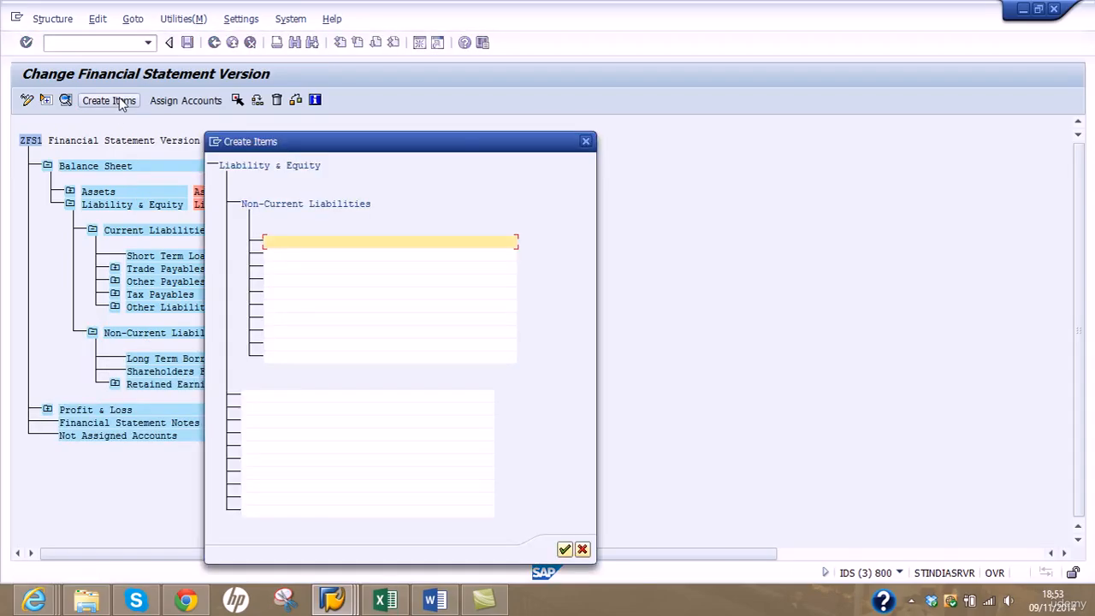
{"action": "type", "text": "2"}
{"action": "type", "text": "ccrual or Net"}
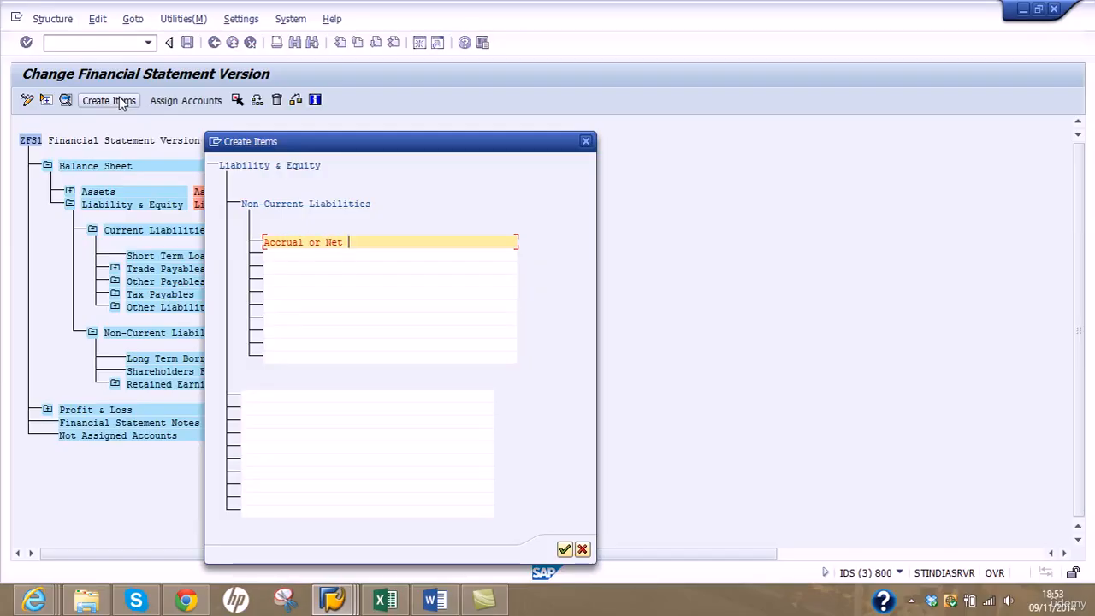
{"action": "key", "text": "BackSpace"}
{"action": "key", "text": "BackSpace"}
{"action": "key", "text": "BackSpace"}
{"action": "key", "text": "BackSpace"}
{"action": "type", "text": "Provisions"}
{"action": "key", "text": "Return"}
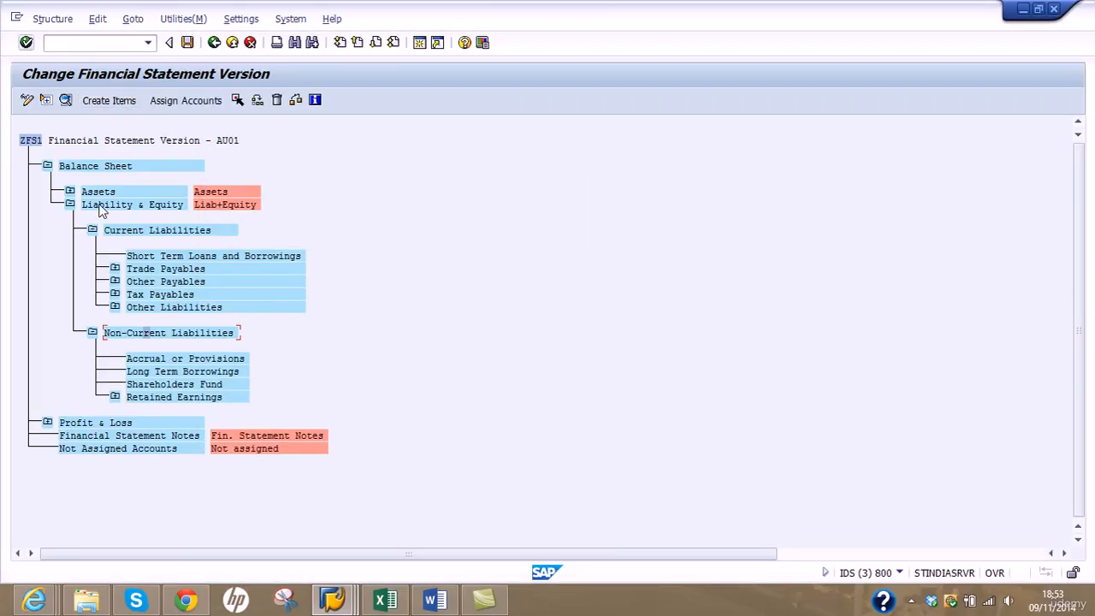
Step: Assign account 2300 to Accrual or Provisions for both debit and credit balances, and save ZFS1 with the proposed customizing request
{"action": "left_click", "coordinate": [176, 359]}
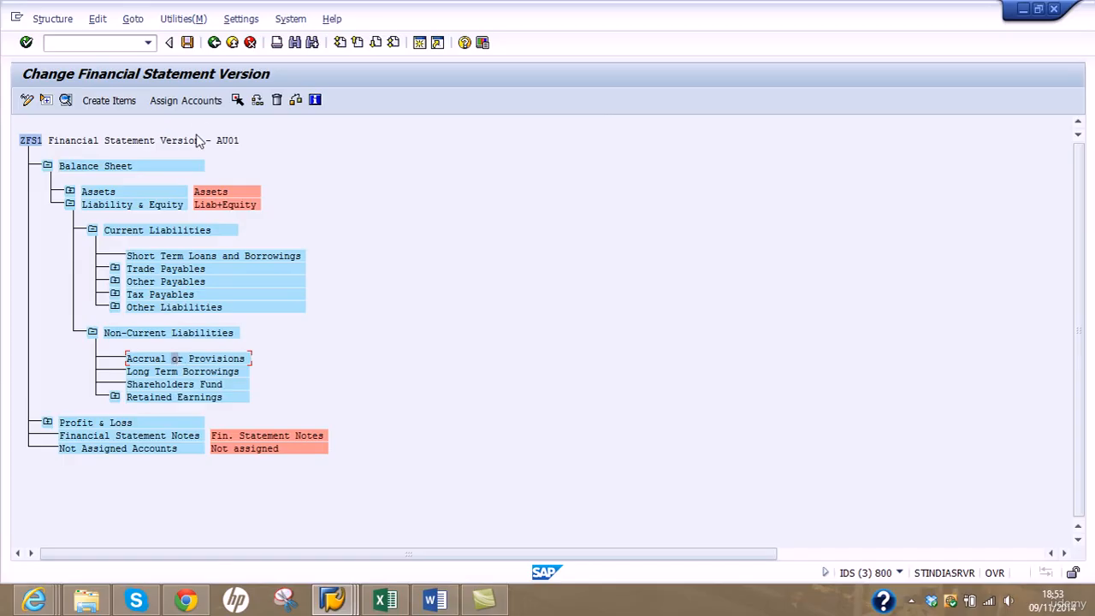
{"action": "left_click", "coordinate": [195, 101]}
{"action": "type", "text": "2"}
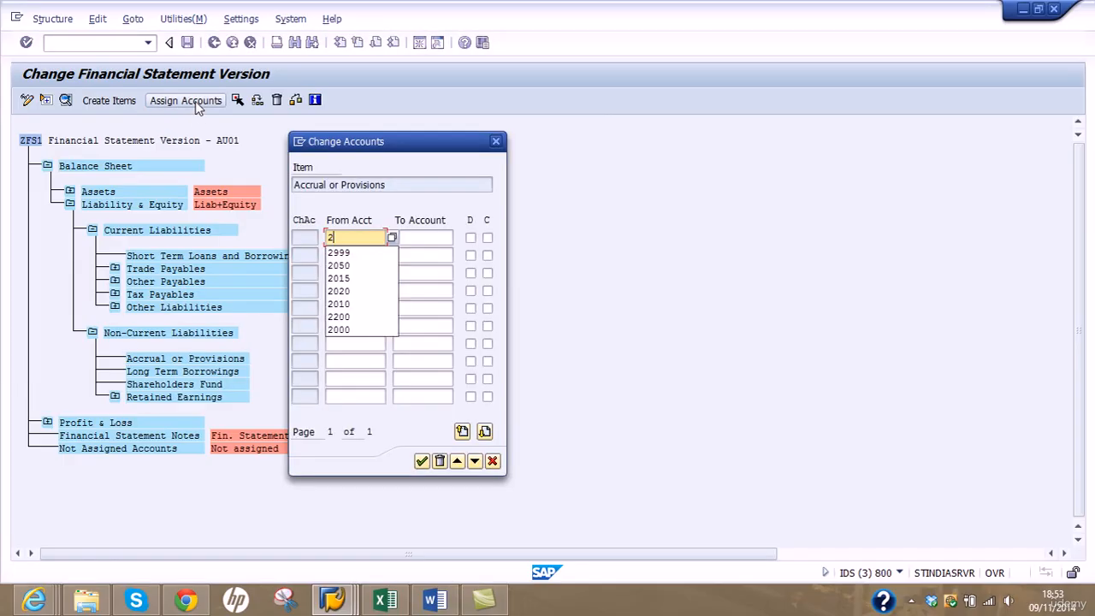
{"action": "type", "text": "300"}
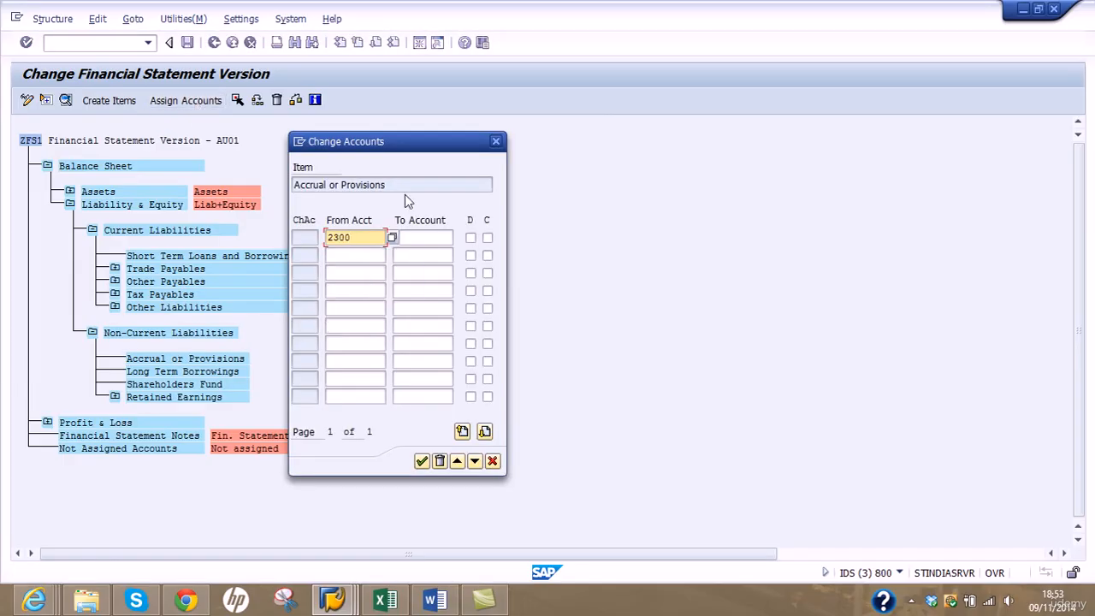
{"action": "left_click", "coordinate": [471, 237]}
{"action": "left_click", "coordinate": [487, 237]}
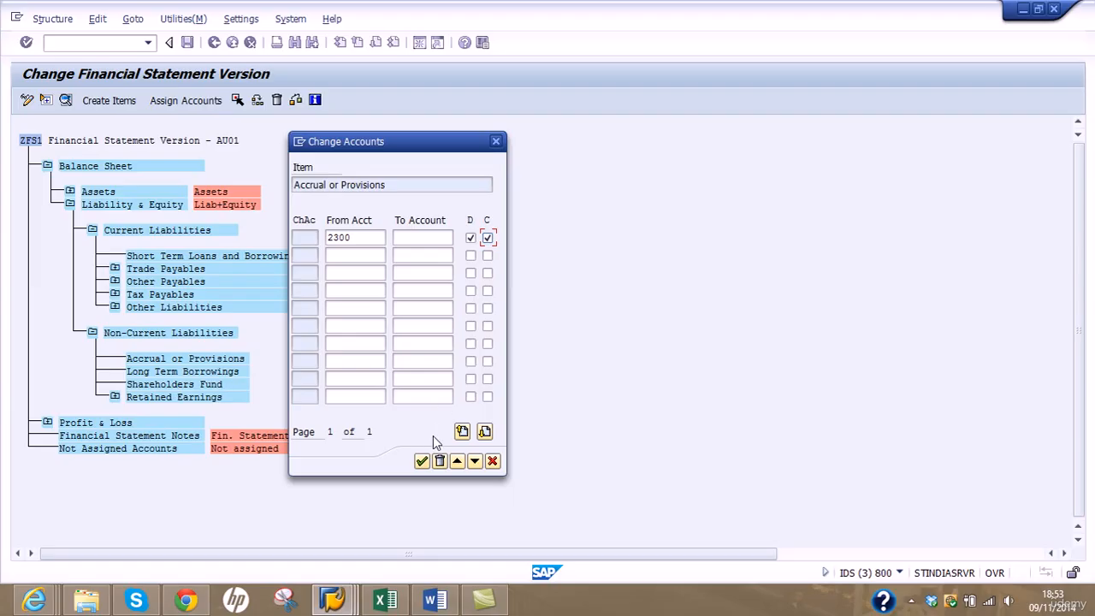
{"action": "left_click", "coordinate": [422, 461]}
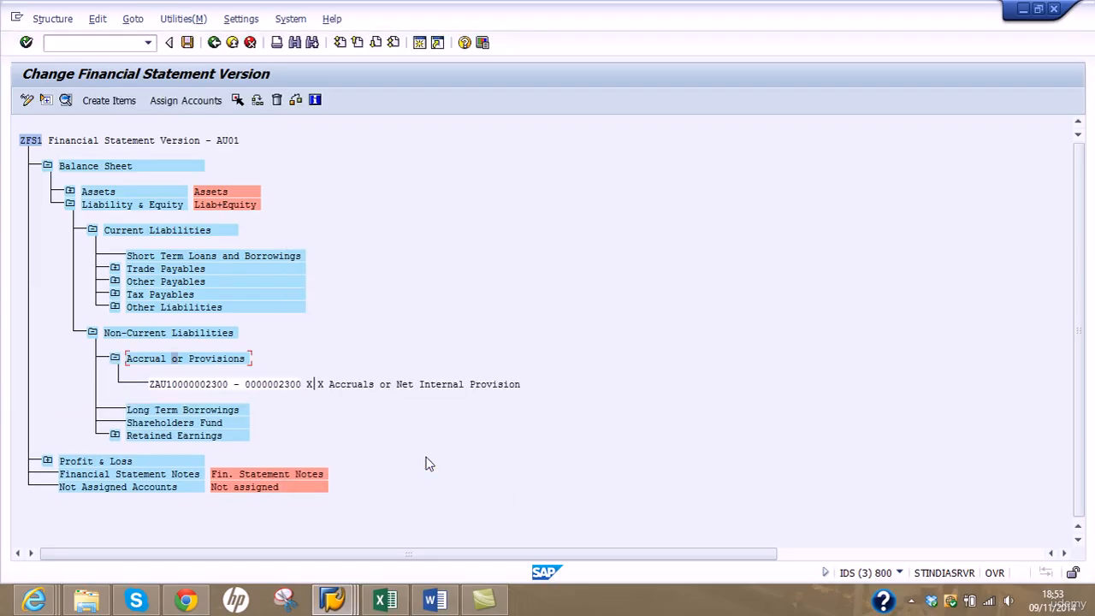
{"action": "left_click", "coordinate": [187, 42]}
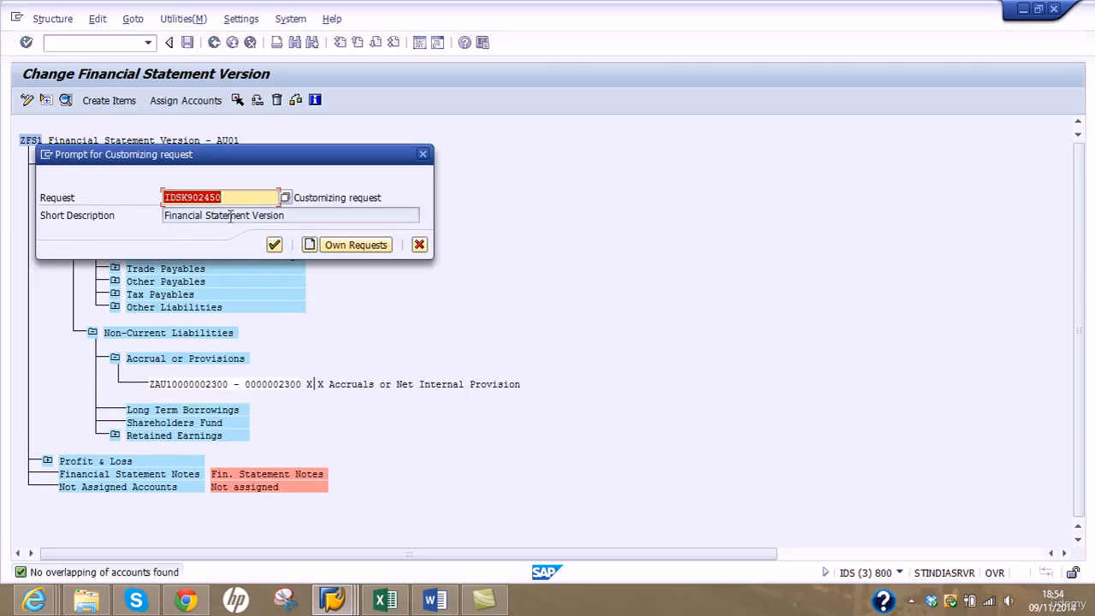
{"action": "left_click", "coordinate": [273, 244]}
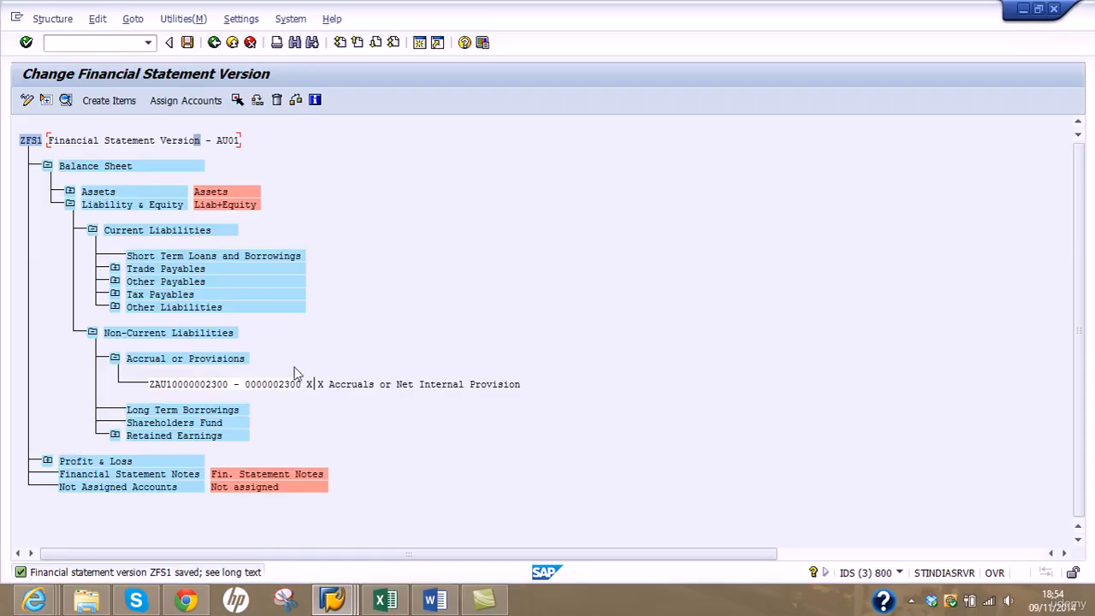
Step: Switch to the SAP FICO Training Contents document in Word and review section 9.2 The Financial Statements
{"action": "left_click", "coordinate": [428, 602]}
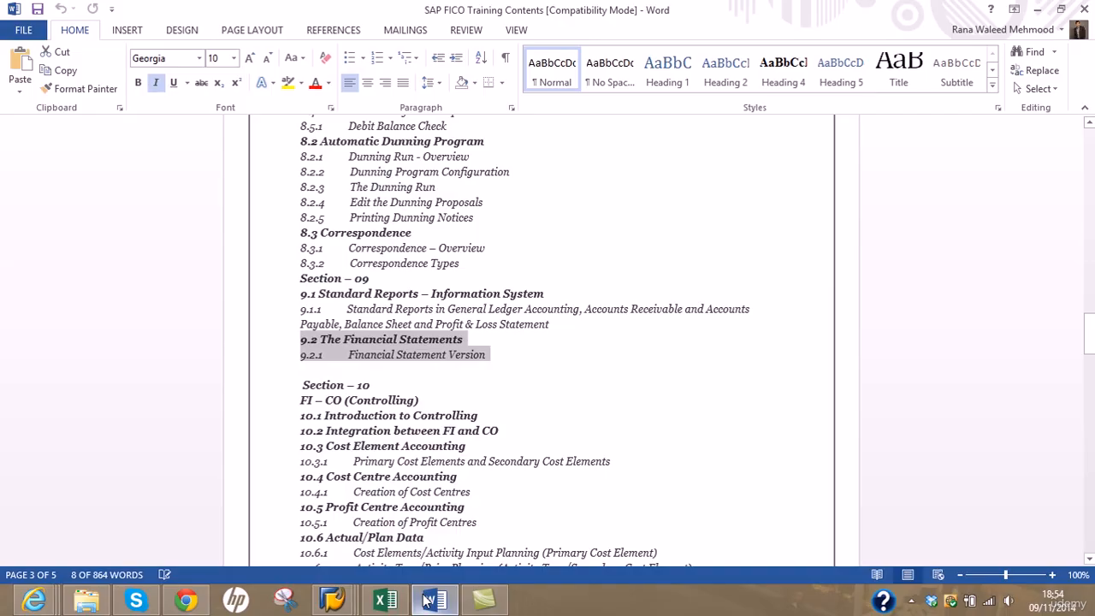
{"action": "left_click", "coordinate": [509, 360]}
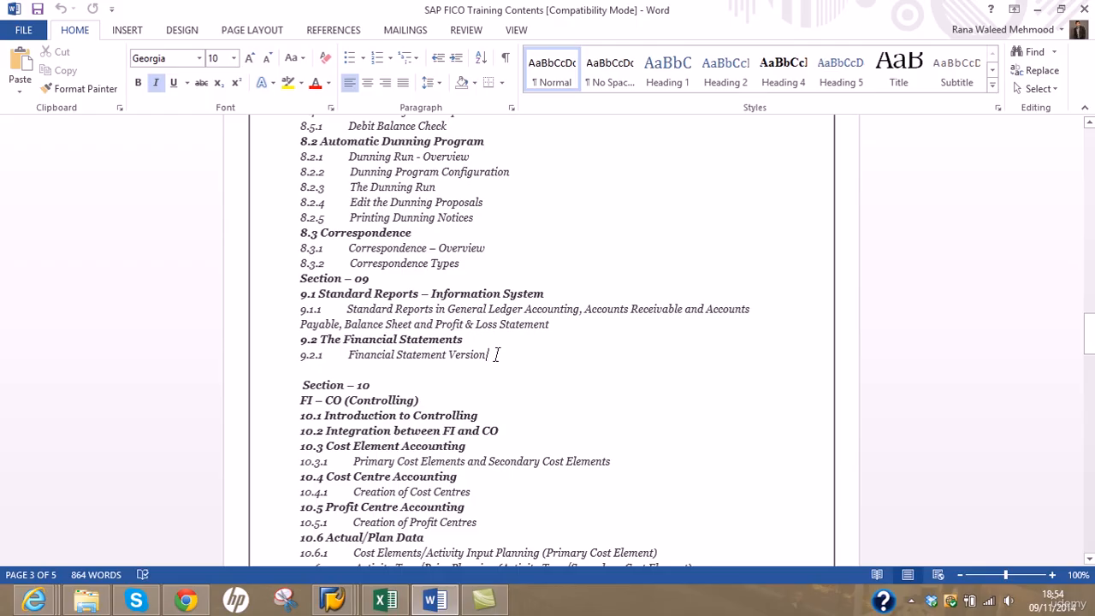
{"action": "left_click", "coordinate": [911, 600]}
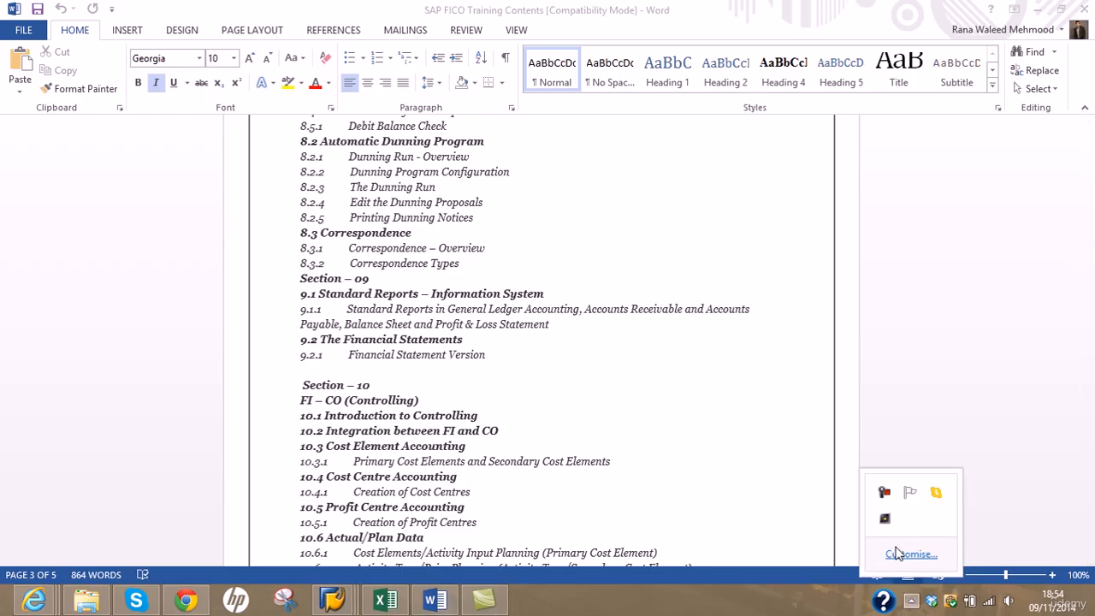